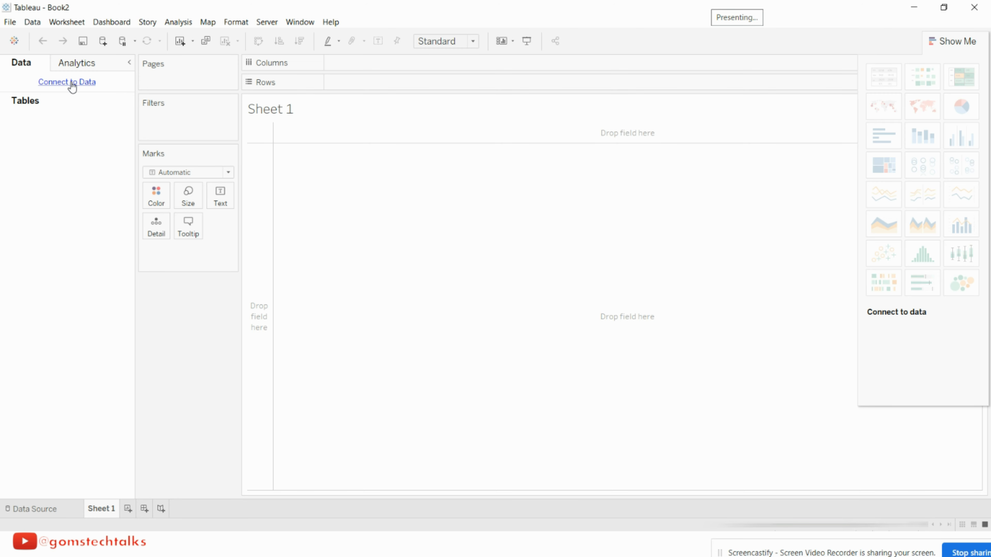
Start a new data connection from the full list of server connectors, using the Google Drive connector.
left_click(67, 87)
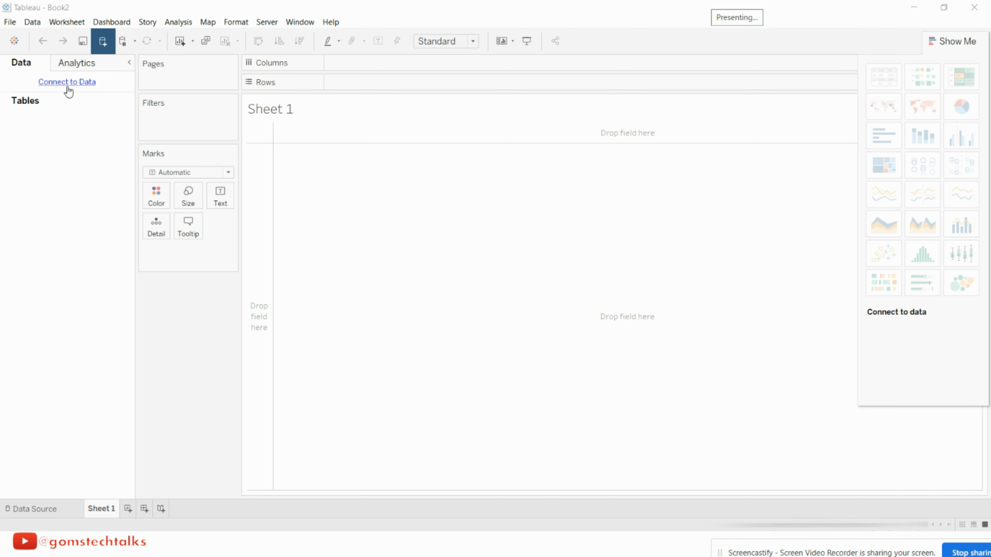
left_click(132, 354)
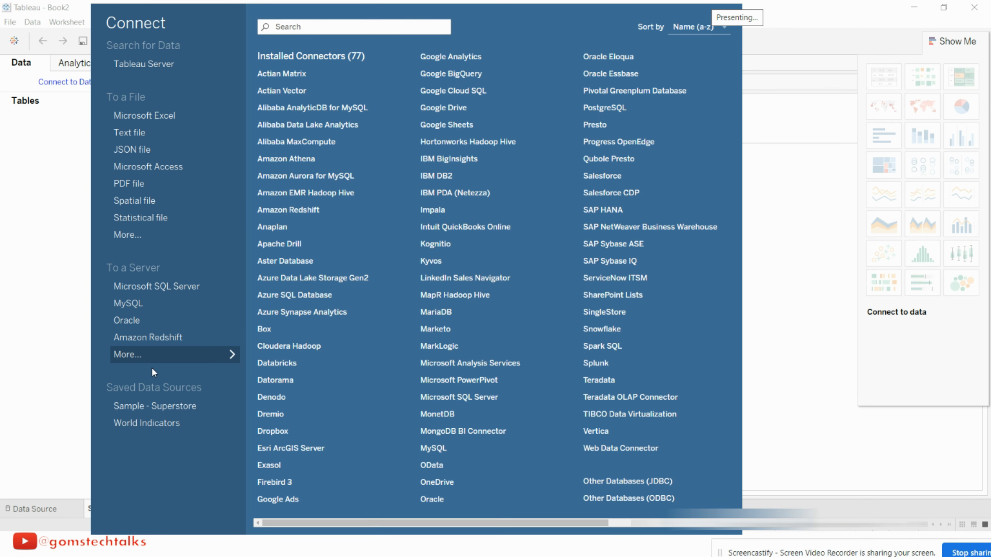
left_click(152, 354)
left_click(151, 354)
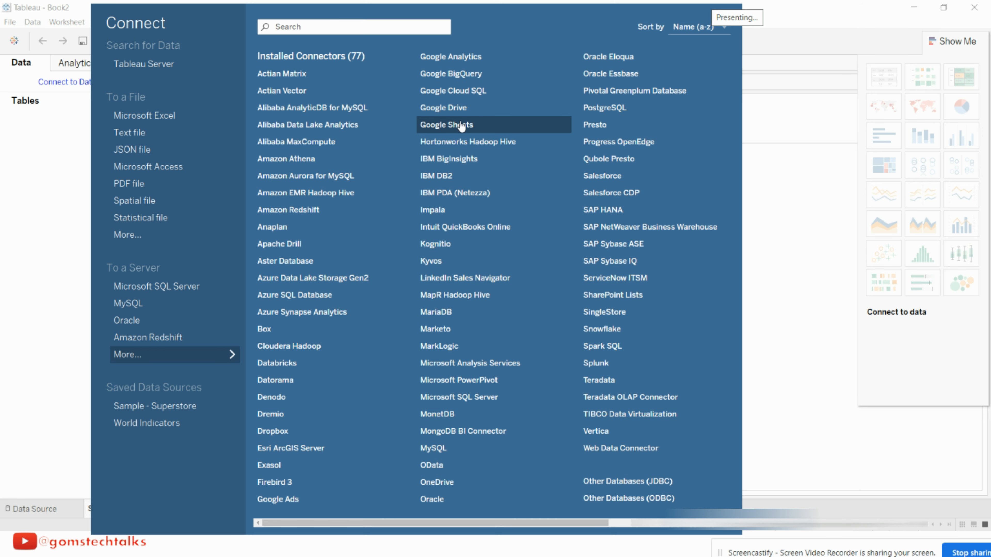
left_click(451, 115)
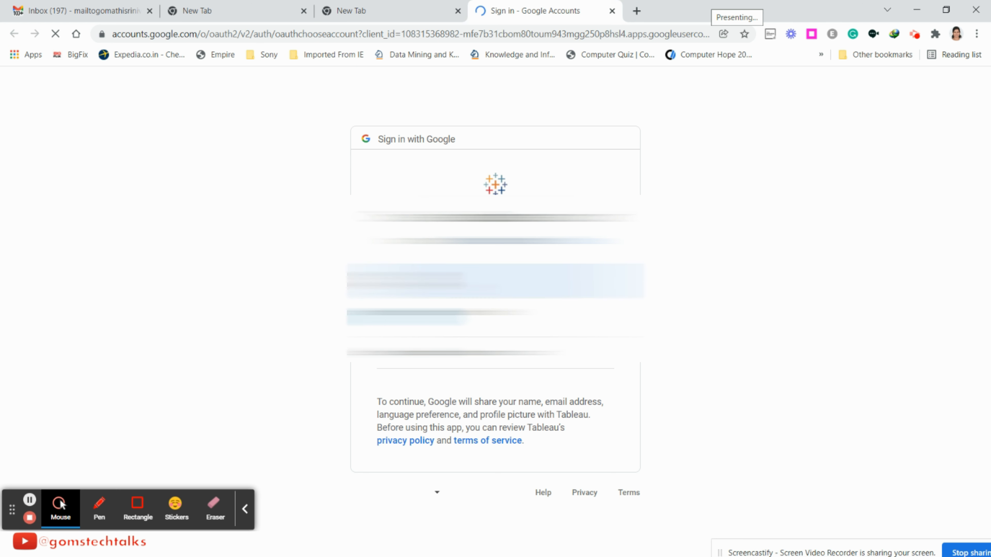
Choose the Google account in the browser, allow Tableau to access its Drive files, and switch back to Tableau.
left_click(468, 282)
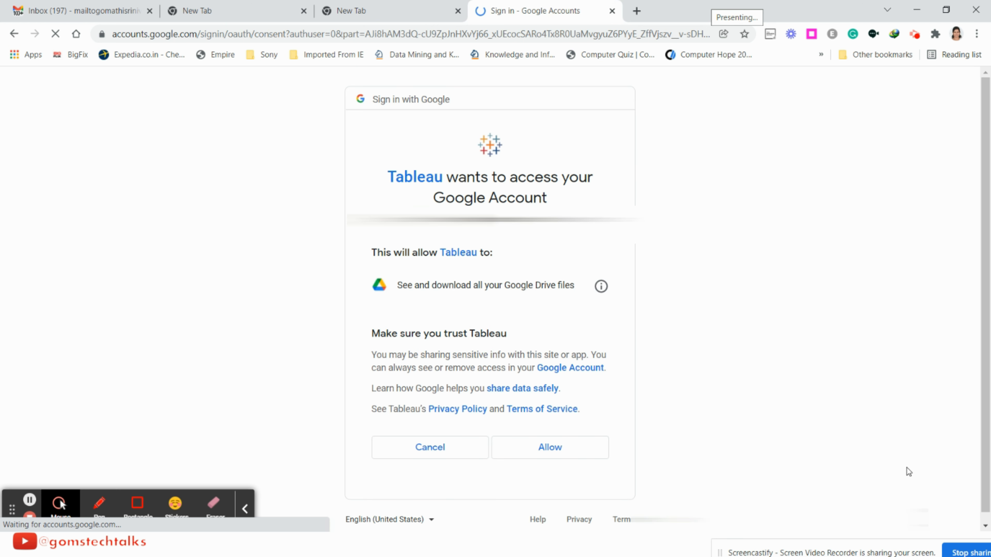
left_click(555, 449)
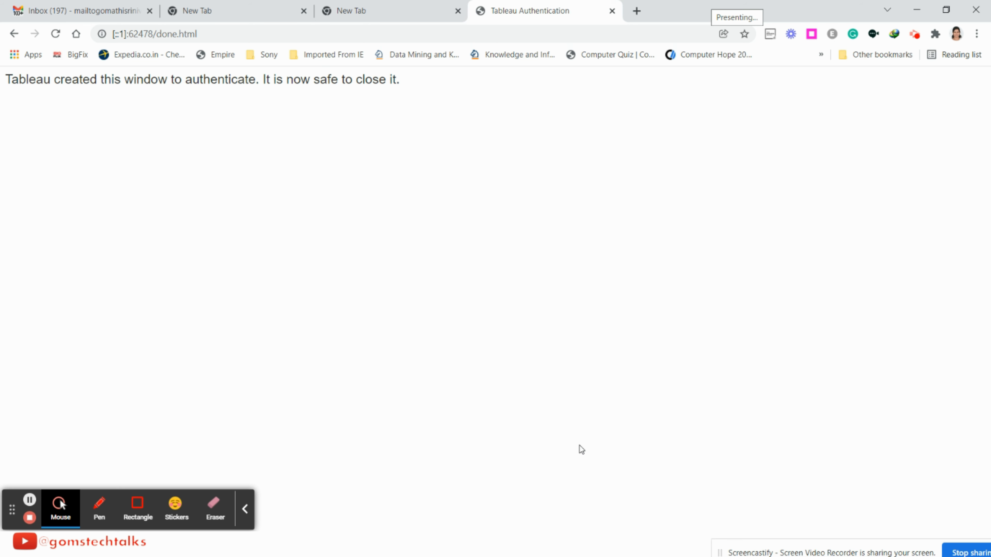
key("alt+Tab")
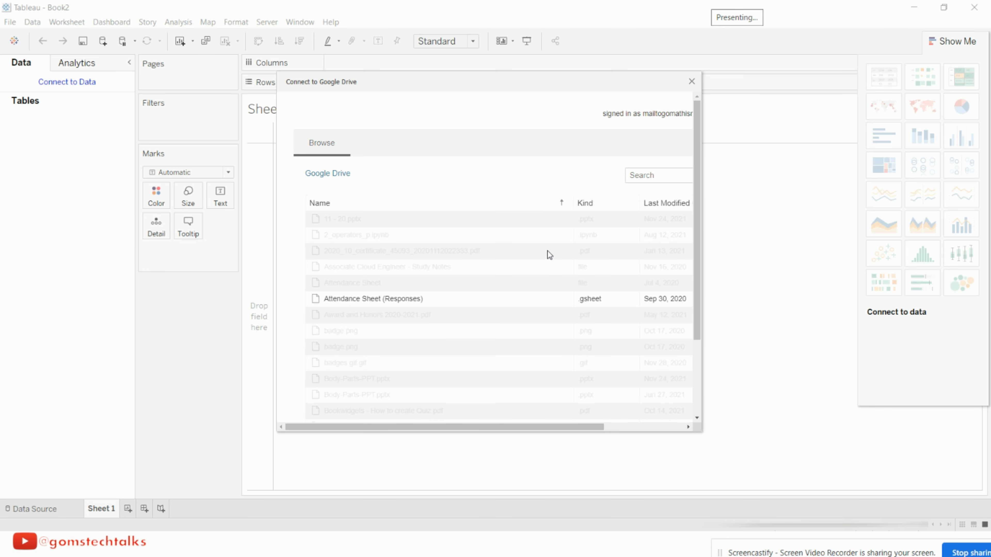
Look through the whole Google Drive file list for files that can be used as a data source.
scroll(549, 255, "down", 5)
scroll(549, 254, "down", 10)
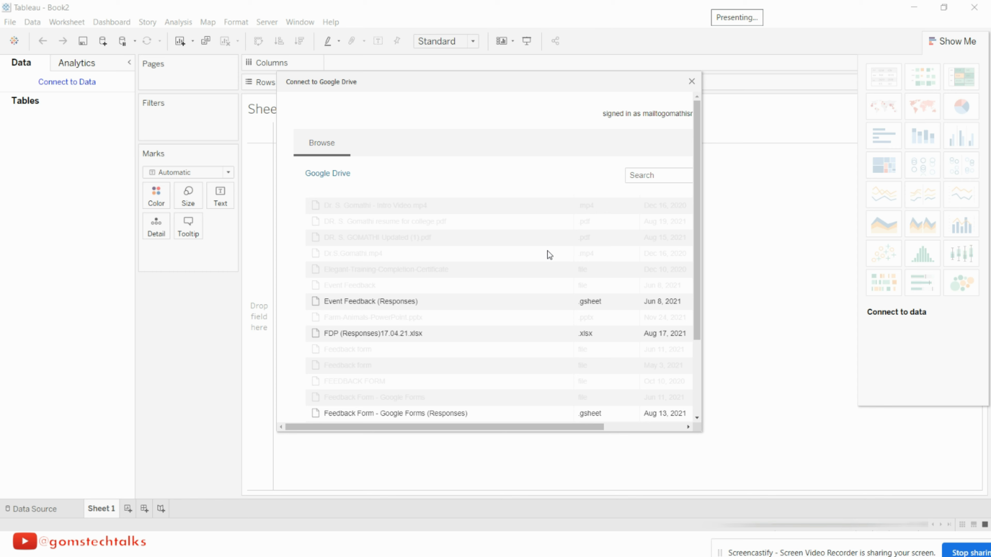
scroll(549, 254, "down", 2)
scroll(550, 254, "down", 10)
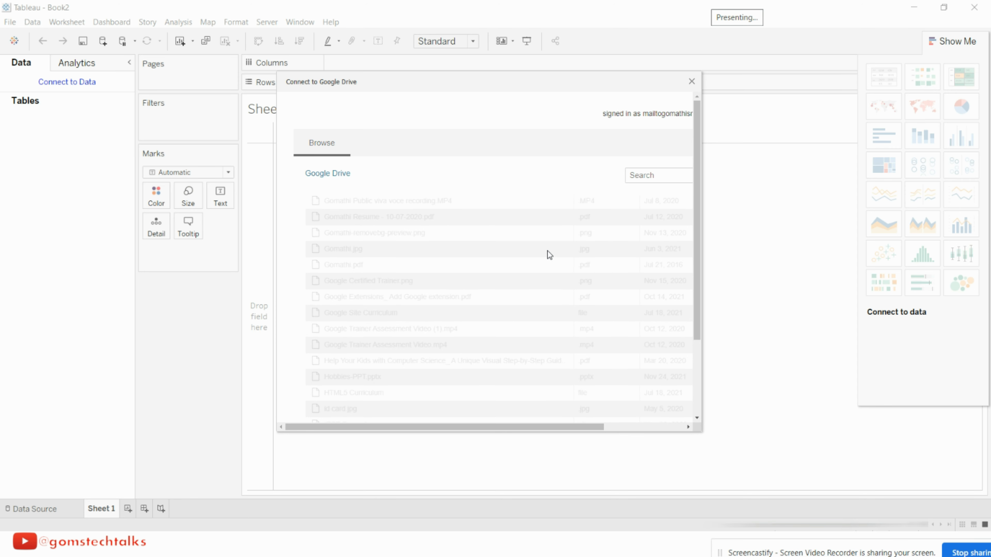
scroll(549, 254, "down", 2)
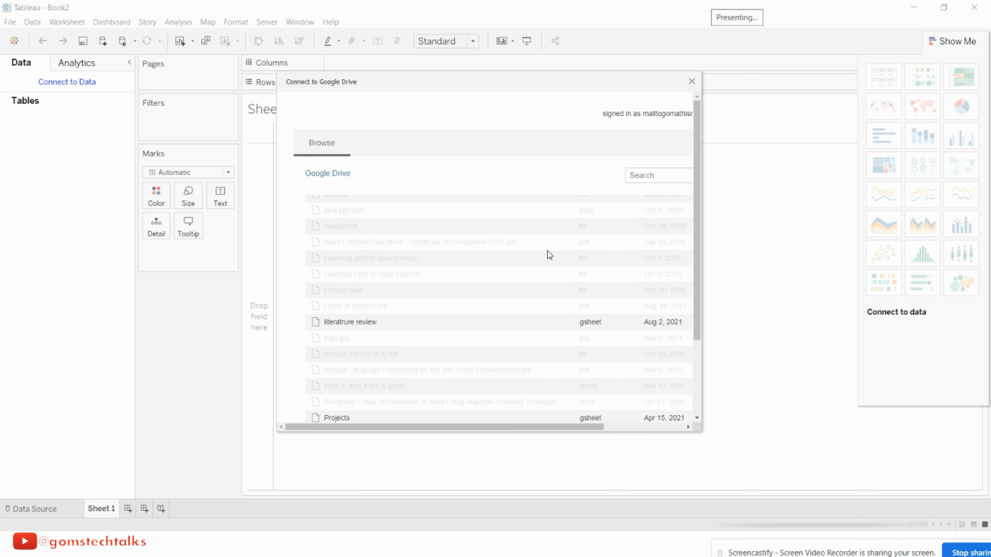
scroll(550, 254, "down", 4)
scroll(548, 252, "down", 2)
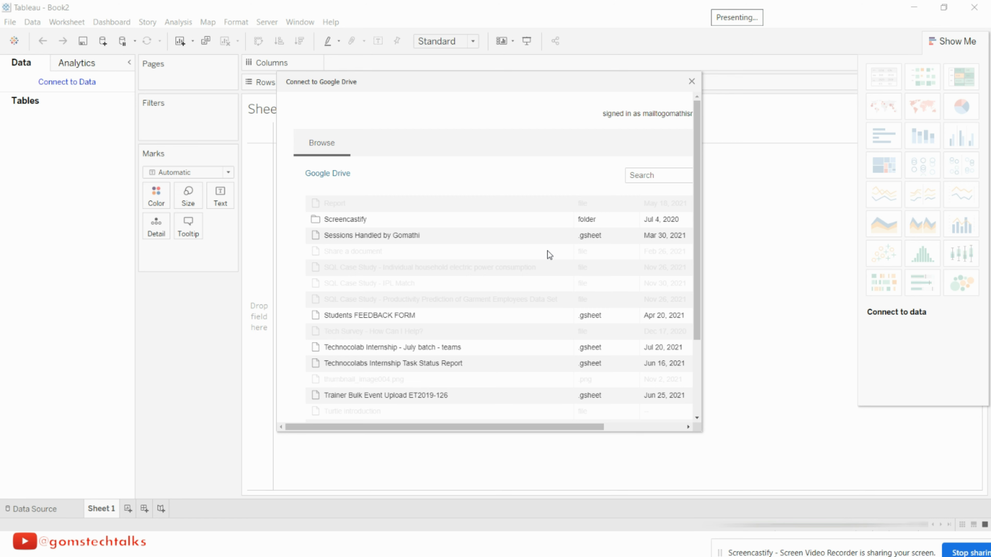
scroll(550, 255, "down", 3)
scroll(549, 254, "down", 2)
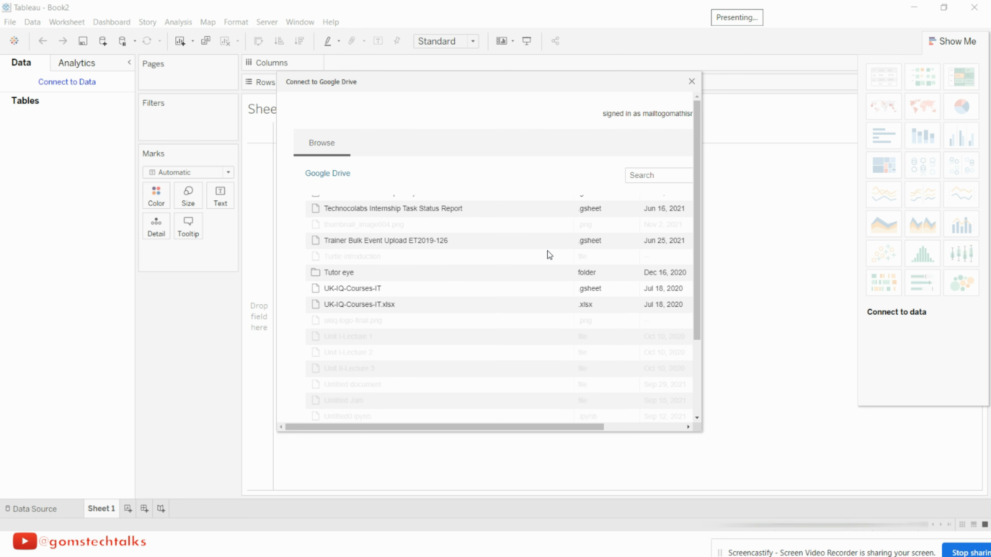
scroll(550, 255, "down", 3)
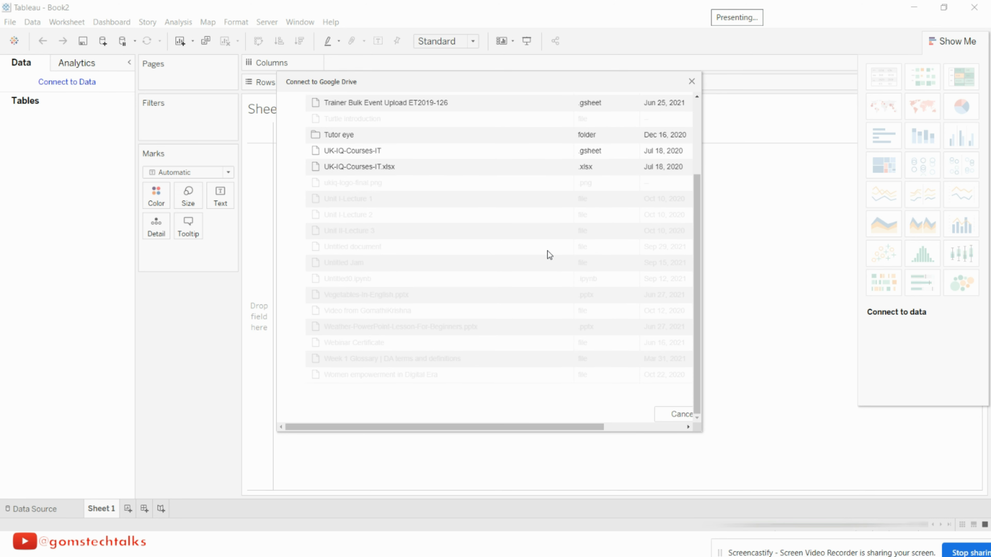
scroll(550, 254, "up", 6)
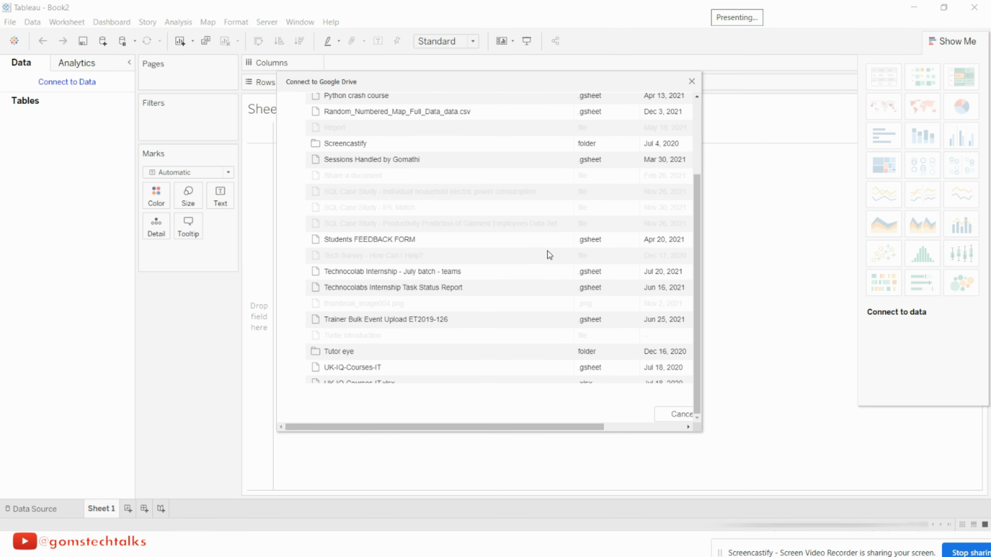
scroll(547, 251, "up", 6)
scroll(550, 255, "up", 12)
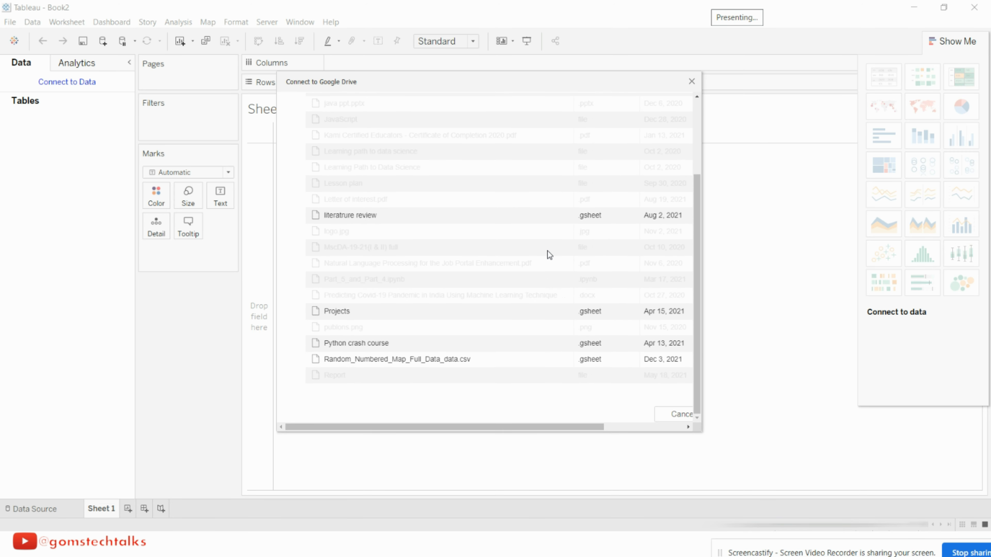
scroll(547, 251, "up", 14)
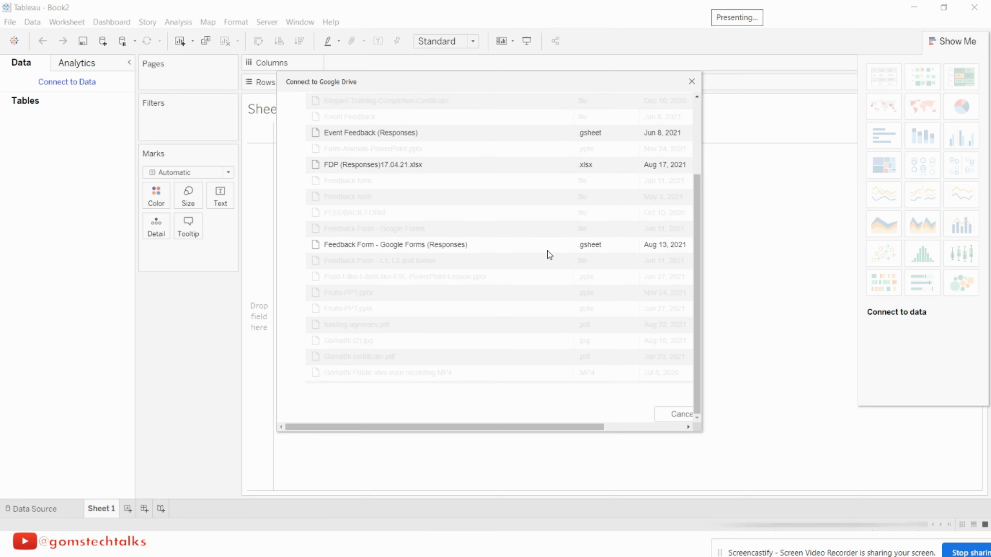
scroll(548, 251, "up", 8)
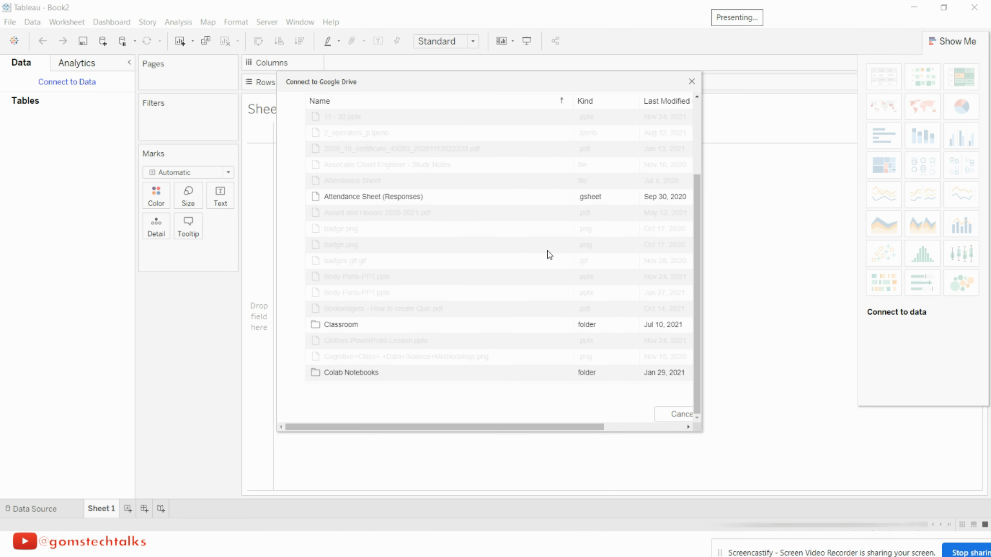
Enlarge the Google Drive dialog and connect to the file Random_Numbered_Map_Full_Data_data.csv.
left_click(341, 202)
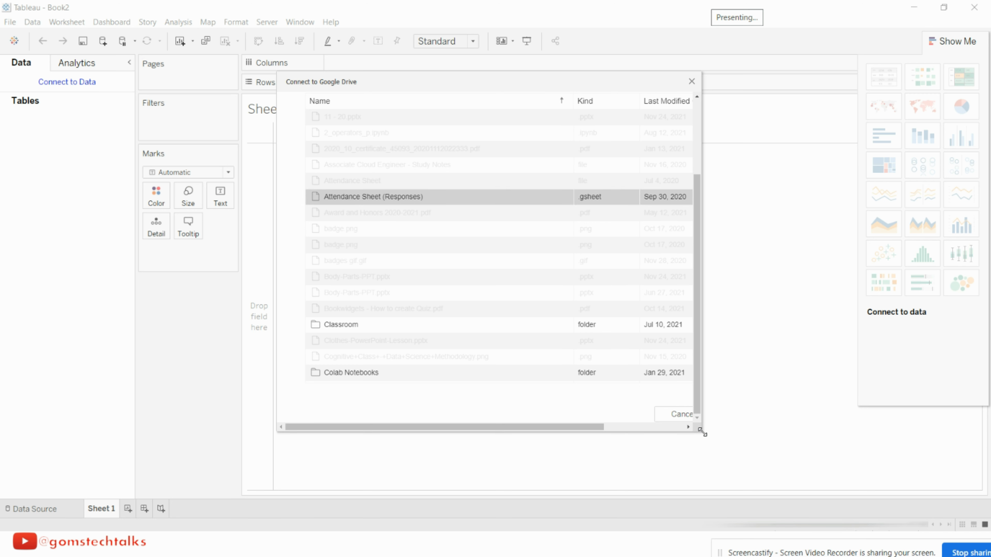
left_click_drag(706, 431, 900, 482)
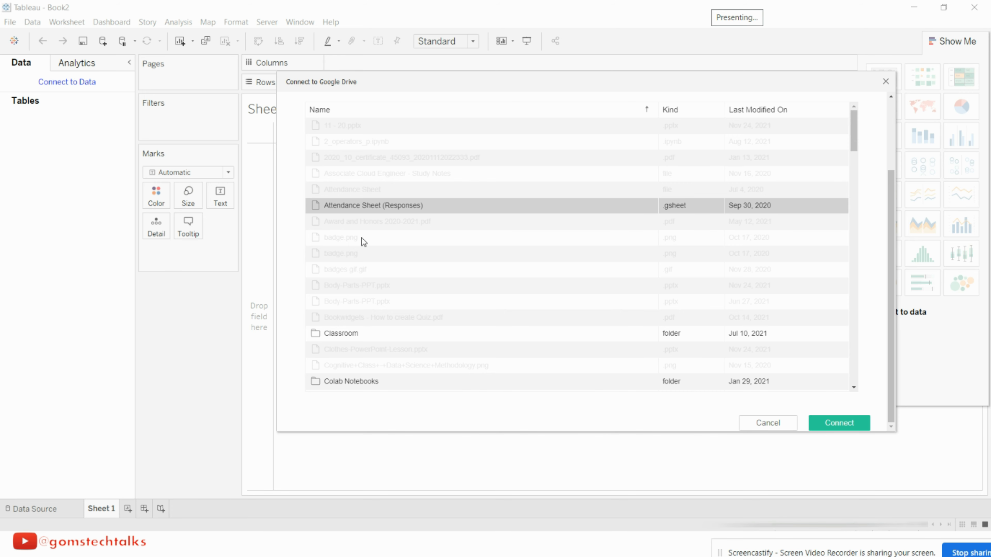
scroll(436, 260, "down", 2)
scroll(436, 260, "down", 5)
scroll(436, 262, "down", 10)
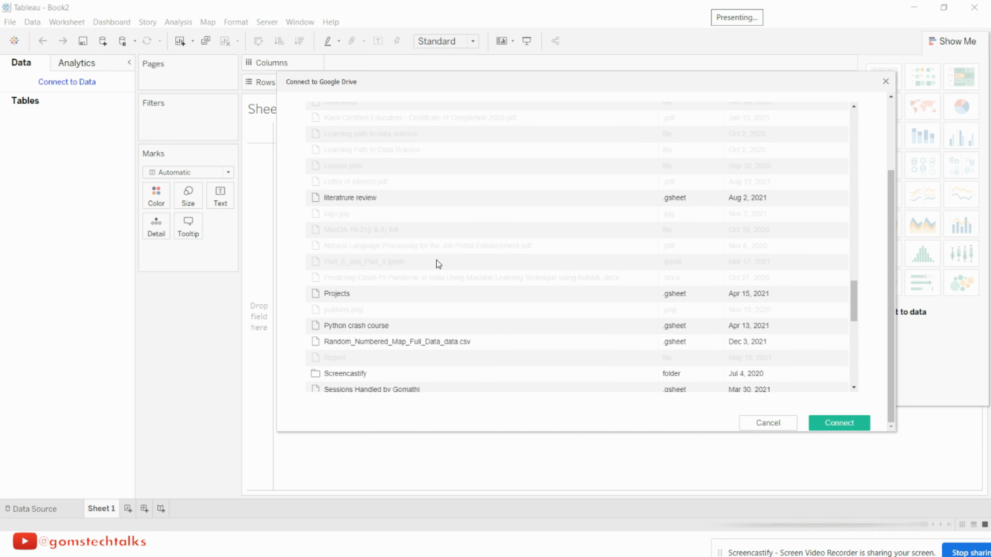
scroll(437, 262, "down", 2)
left_click(419, 311)
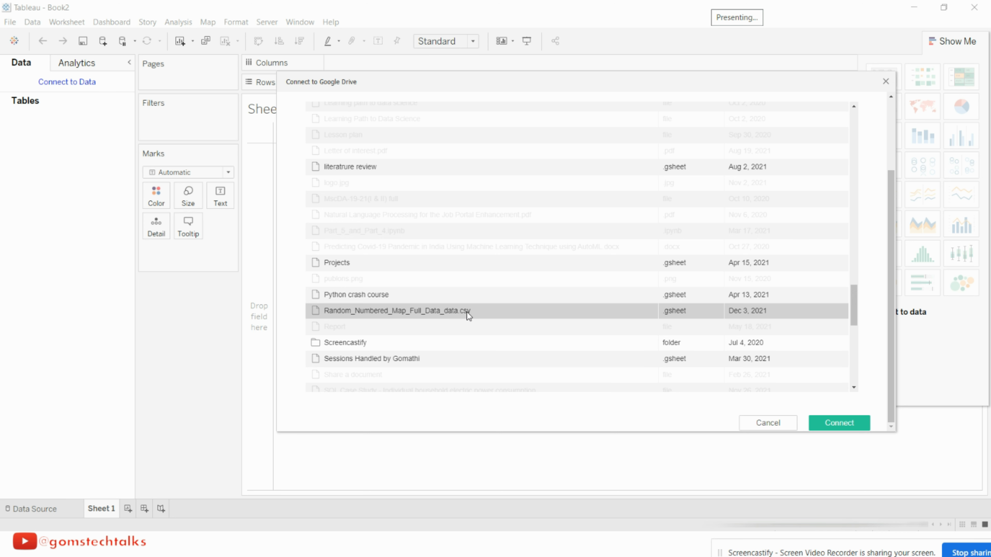
left_click(839, 423)
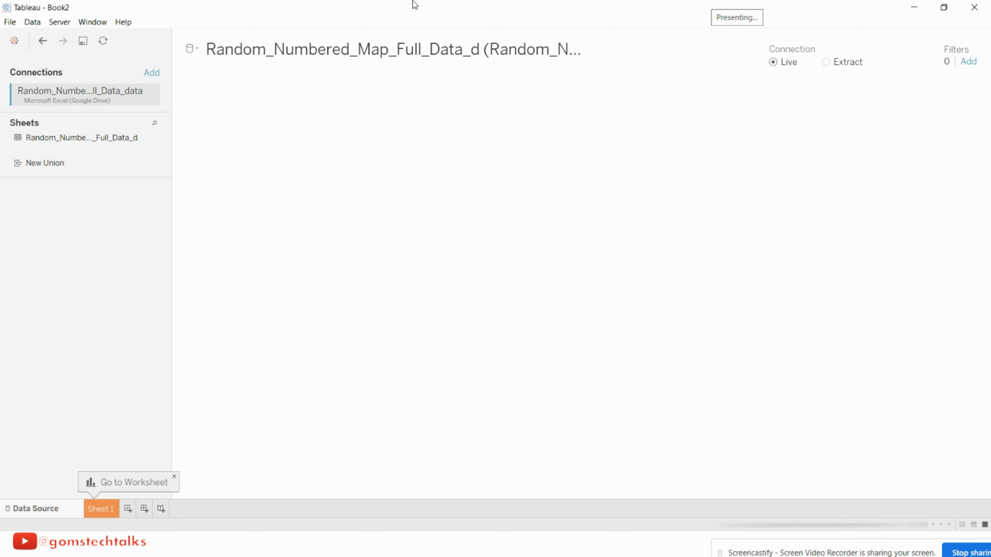
Add the Random_Numbered_Map_Full_Data_d sheet to the data source canvas.
double_click(77, 139)
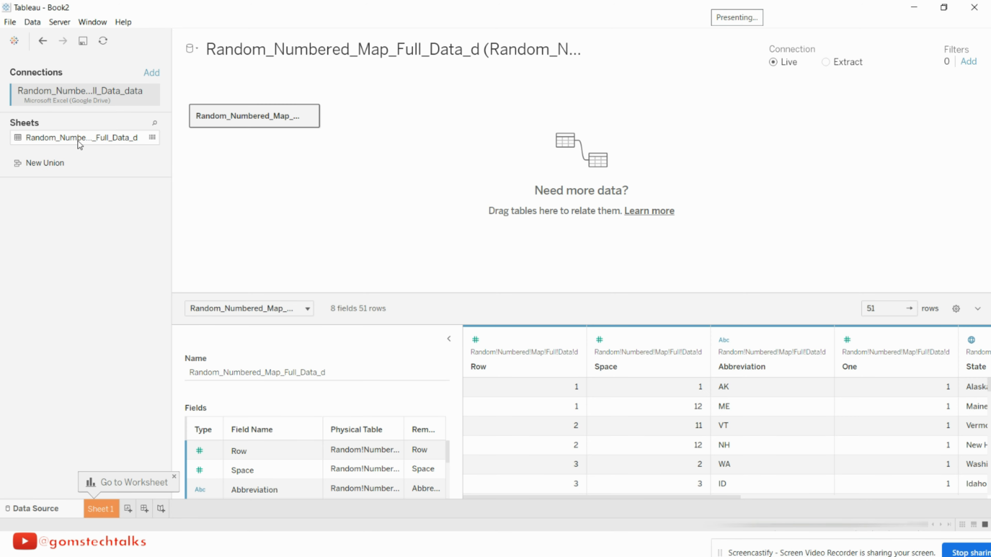
left_click(78, 140)
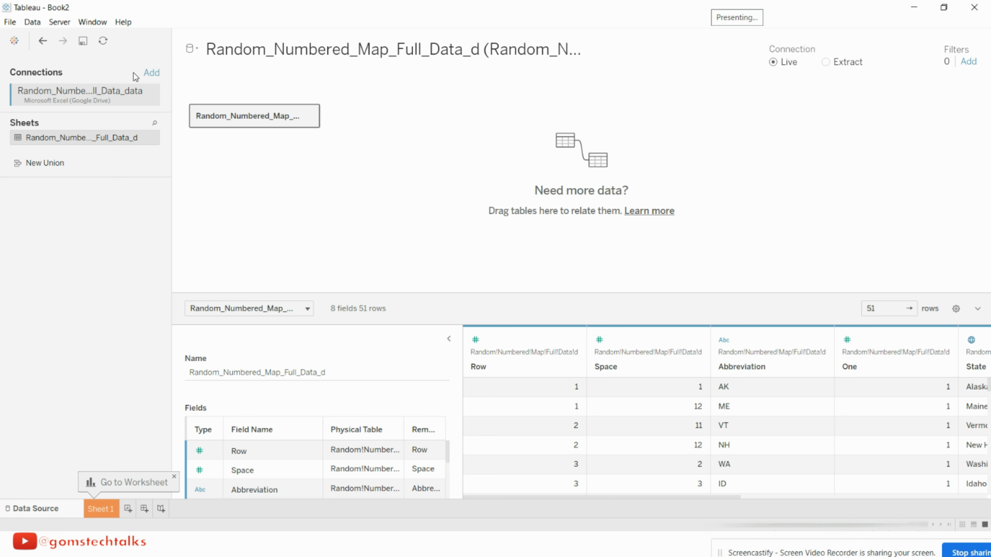
Examine the file and server connectors offered for an additional connection, and close the list without adding one.
left_click(152, 73)
scroll(219, 270, "down", 1)
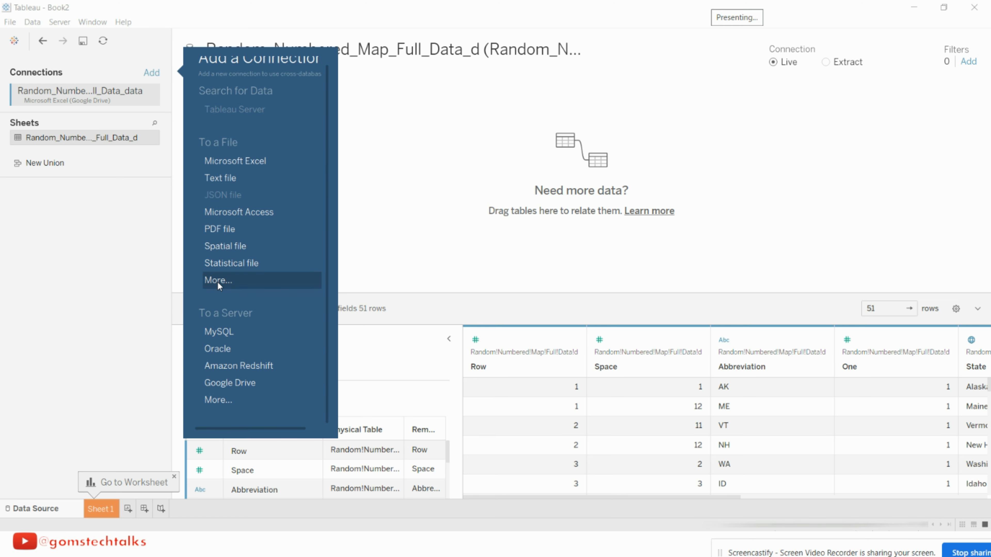
left_click(218, 281)
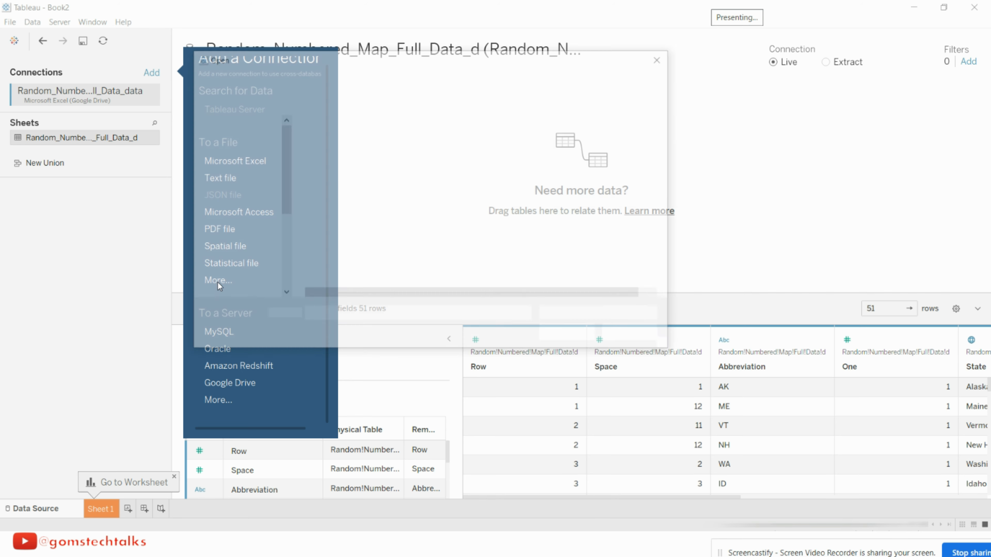
left_click(635, 336)
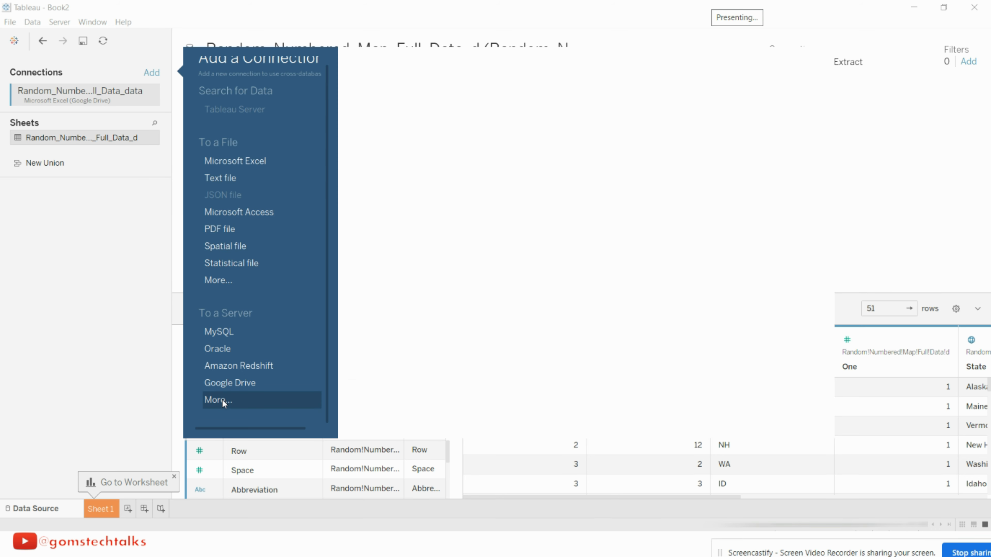
scroll(450, 231, "down", 3)
scroll(450, 231, "down", 3)
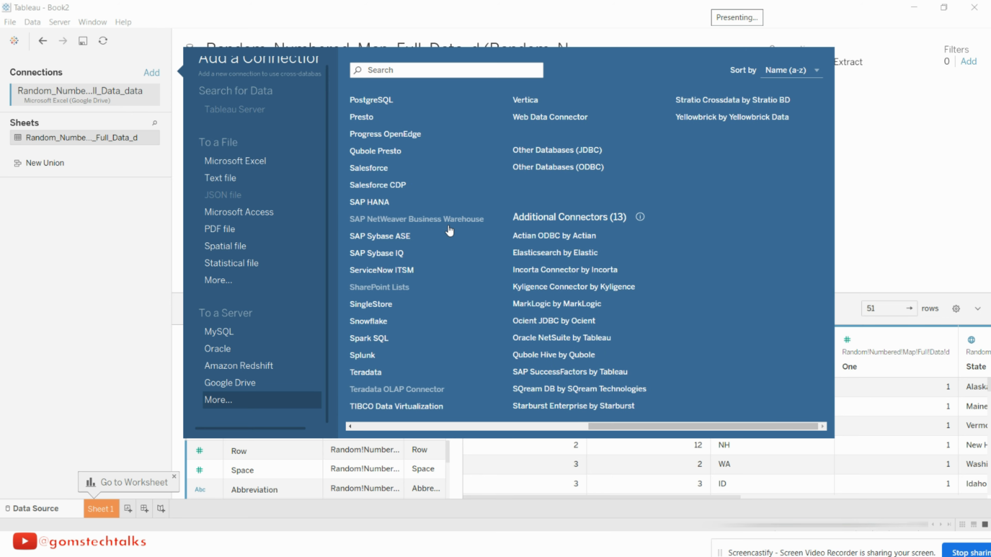
scroll(450, 231, "up", 10)
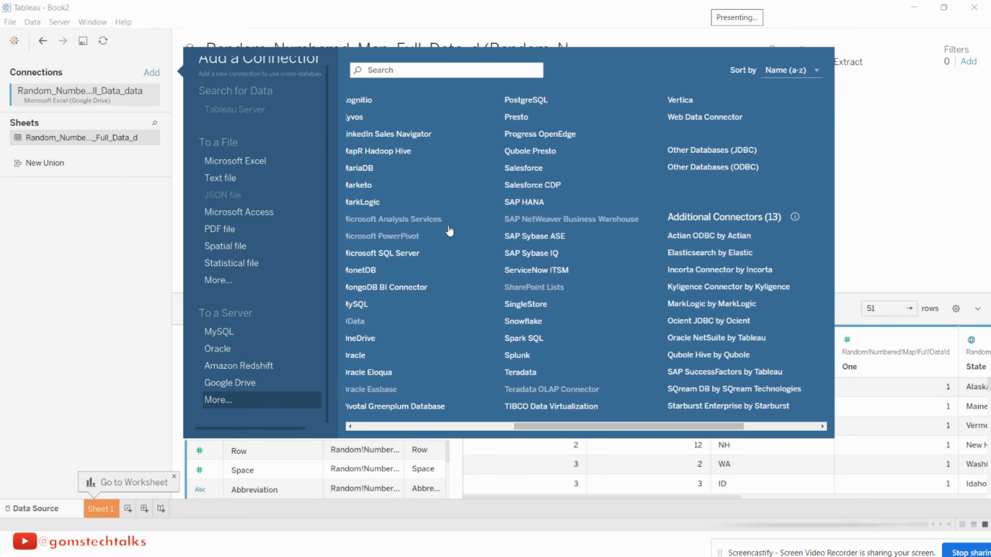
scroll(450, 231, "down", 9)
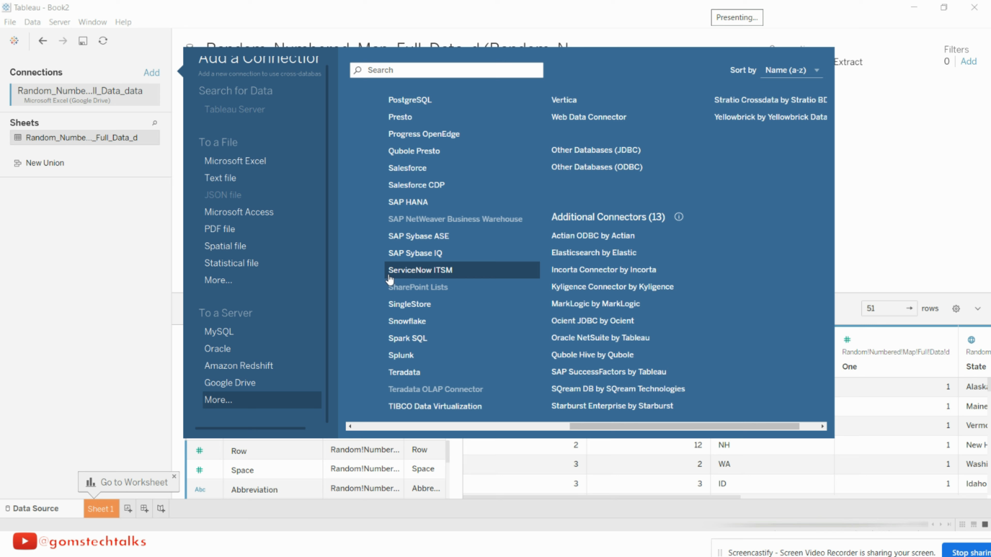
left_click_drag(599, 428, 379, 428)
left_click(910, 155)
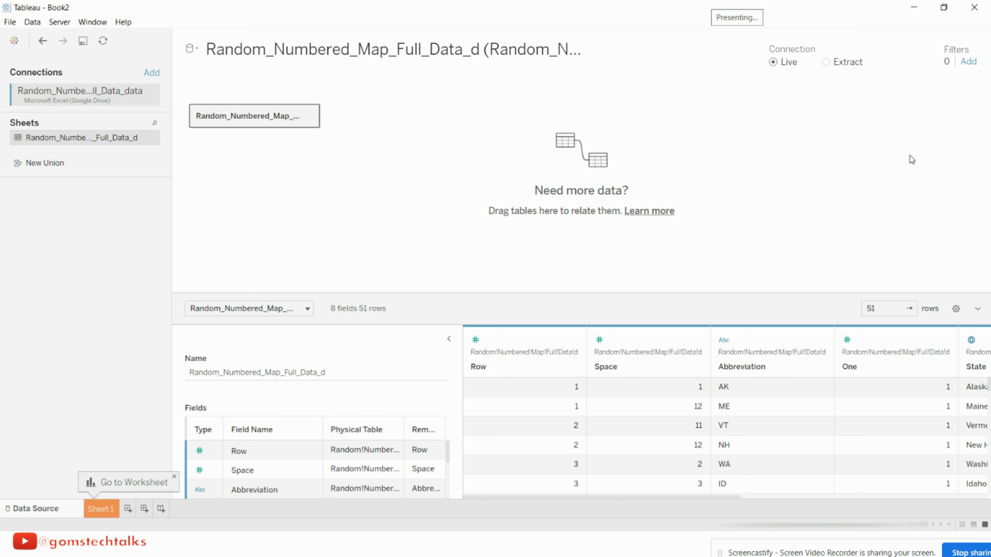
Switch to the slide show, go over the choropleth map definition slide with the laser pointer, and return to Tableau.
key("alt+Tab")
key("alt+Tab")
key("Right")
key("Right")
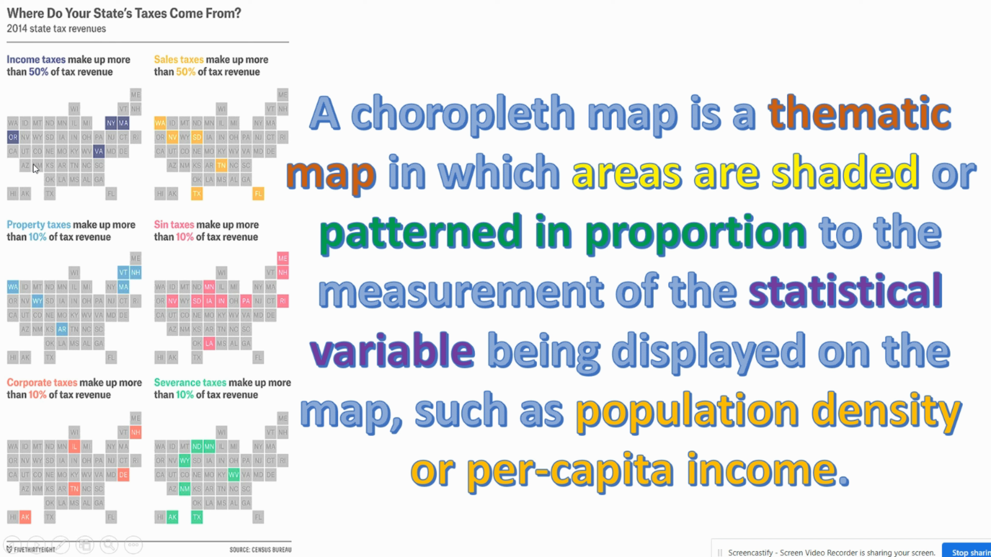
left_click(61, 546)
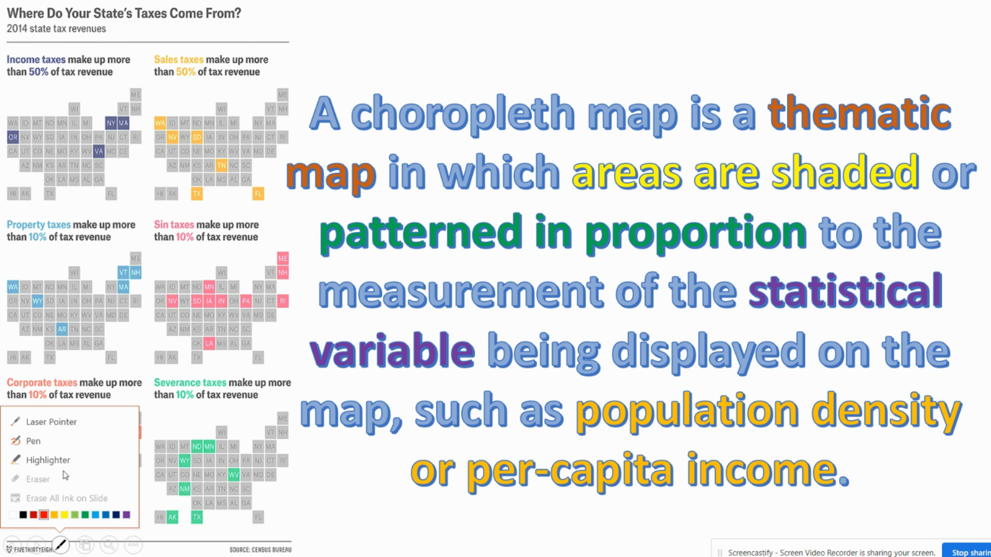
left_click(71, 425)
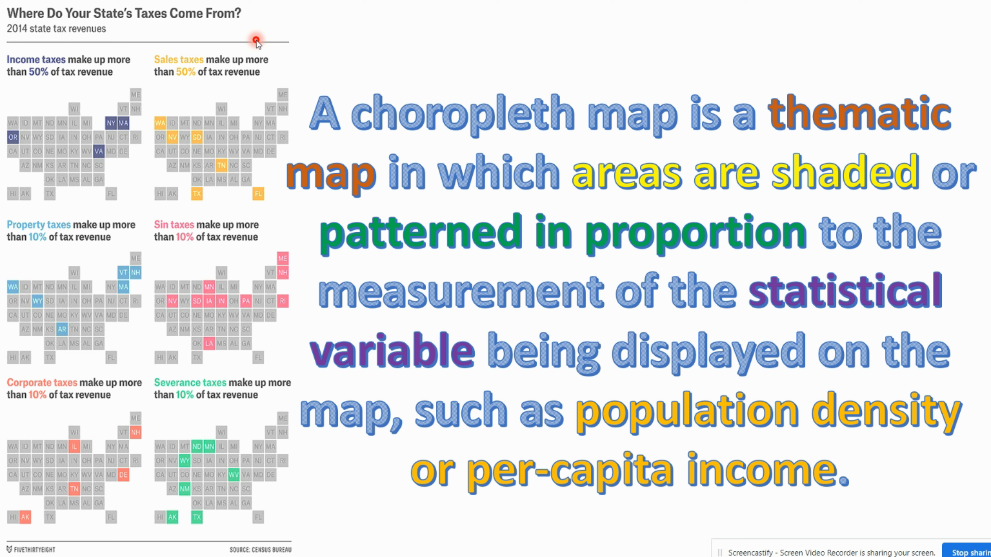
key("alt+Tab")
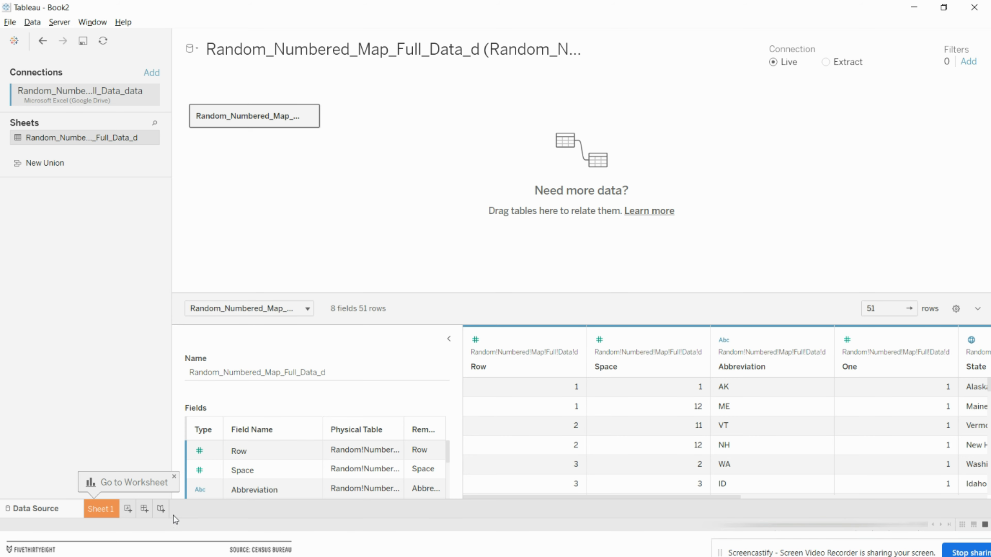
Create a new worksheet and plot Space on the columns against Row on the rows.
left_click(128, 509)
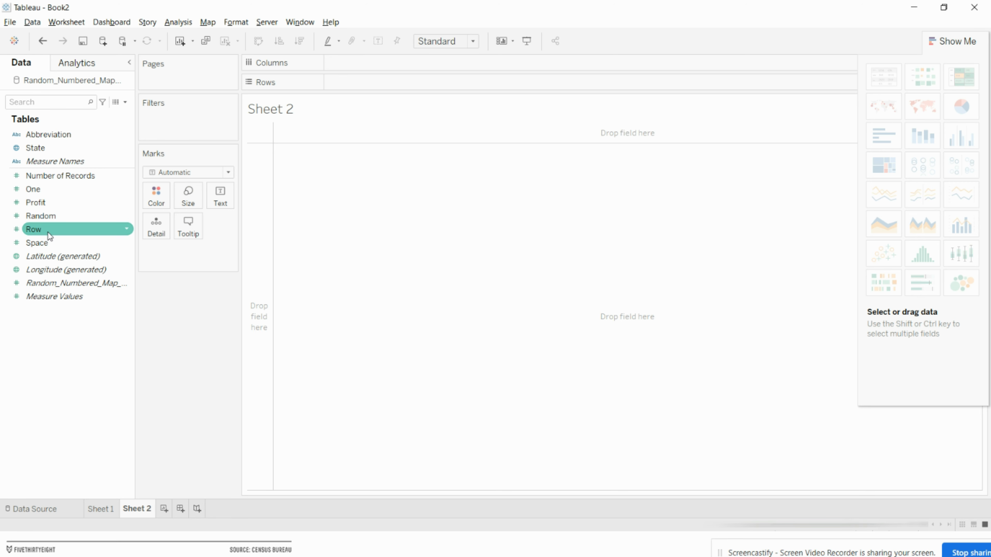
left_click_drag(44, 245, 341, 63)
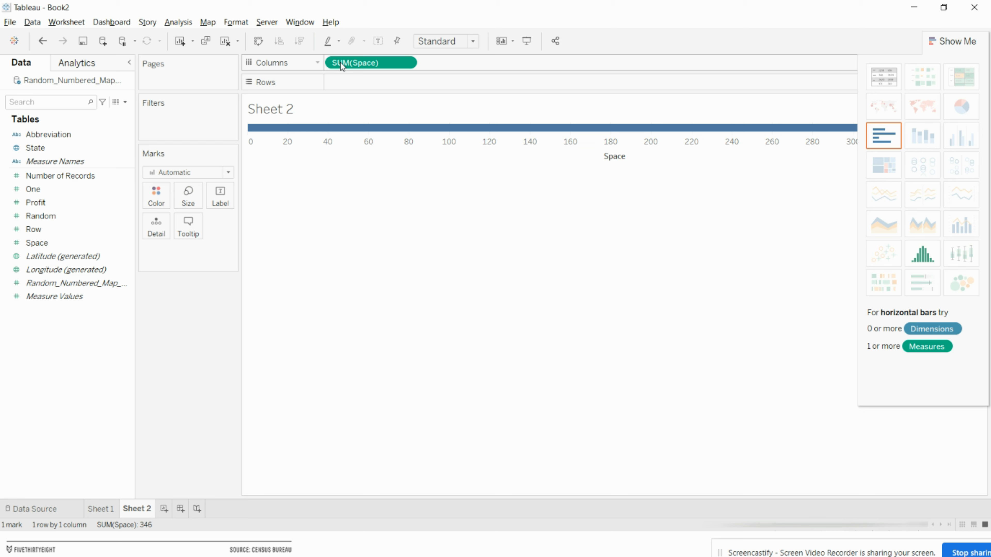
left_click_drag(48, 230, 355, 83)
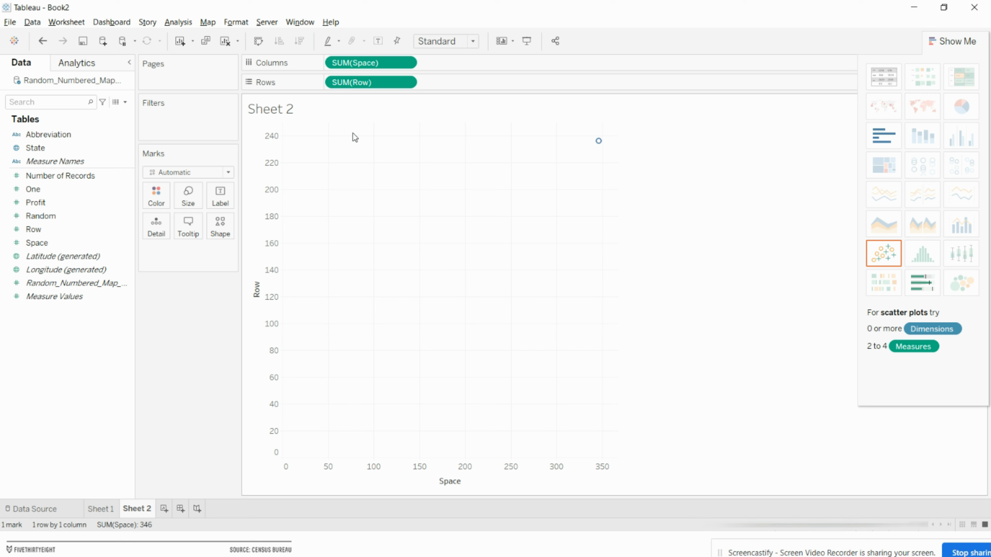
Set the mark type of the Space and Row plot to Square.
left_click(228, 173)
key("Escape")
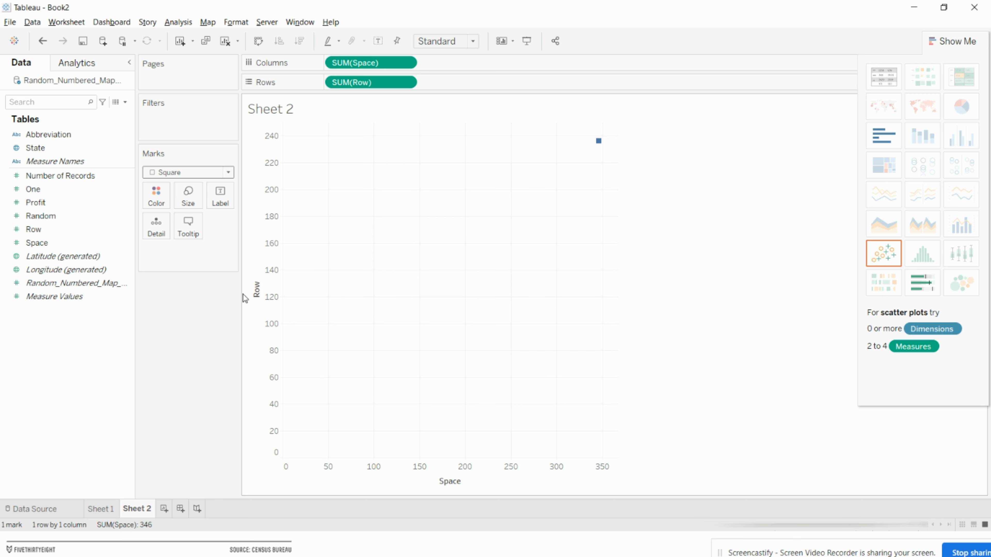
left_click(228, 173)
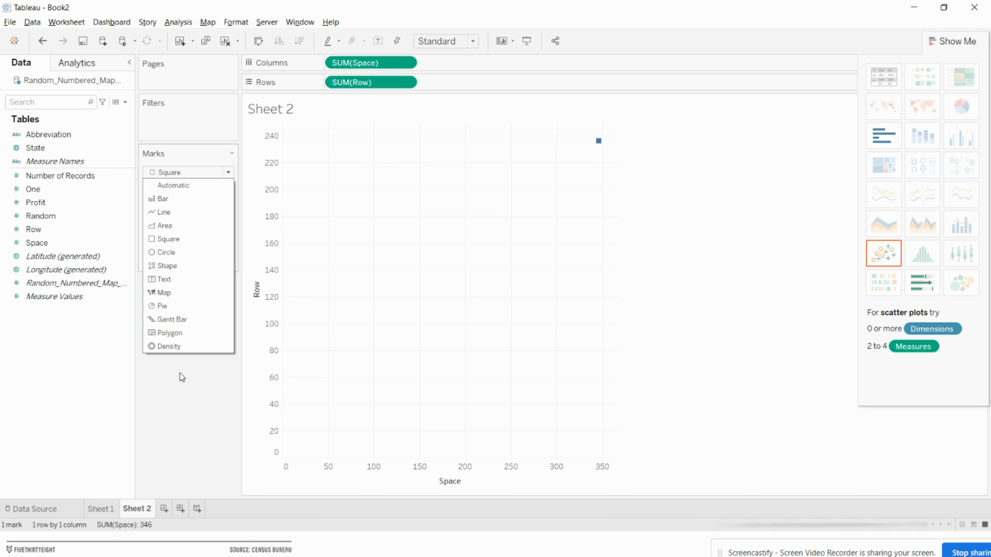
left_click(175, 399)
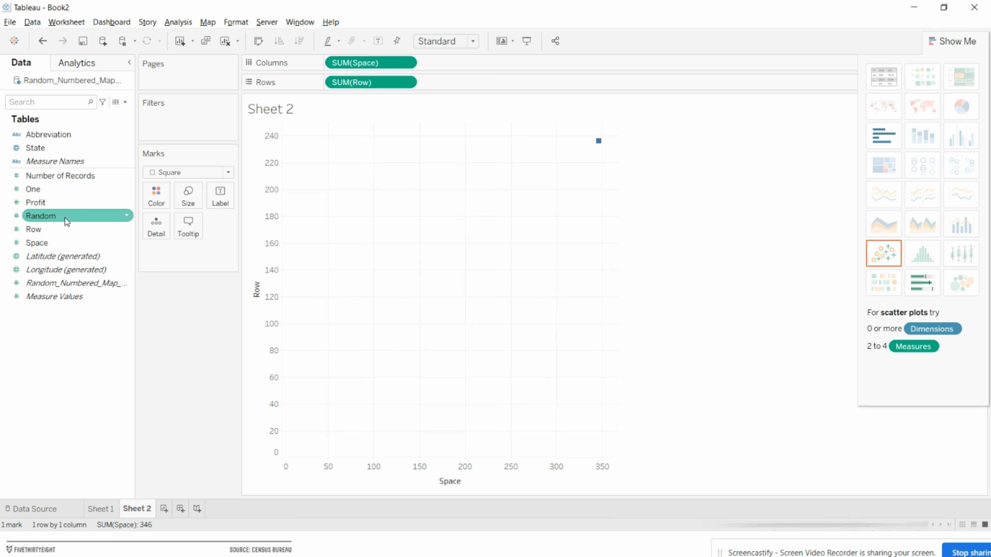
Assign Random to the marks' color and One to their size, and label them with Abbreviation and Profit.
left_click_drag(67, 218, 202, 323)
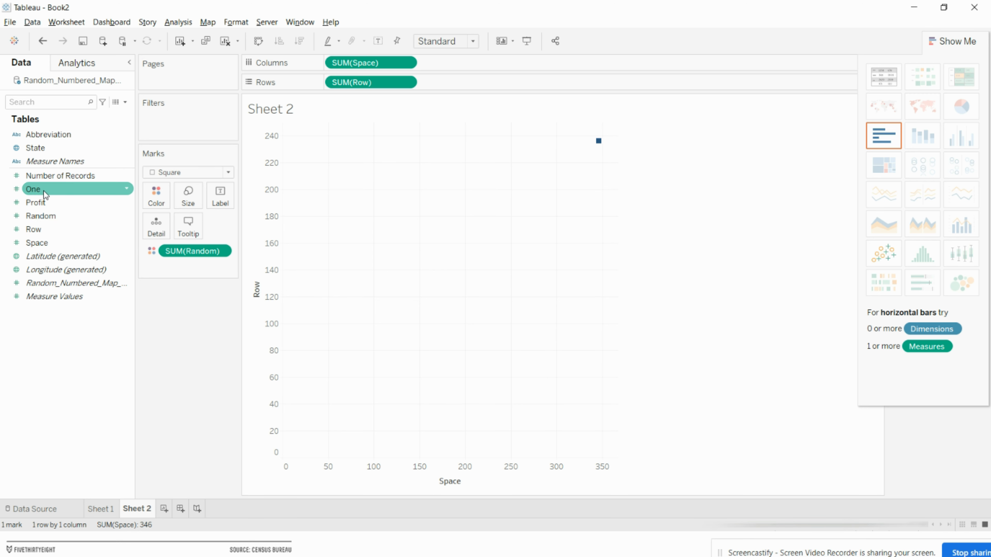
left_click_drag(45, 195, 188, 199)
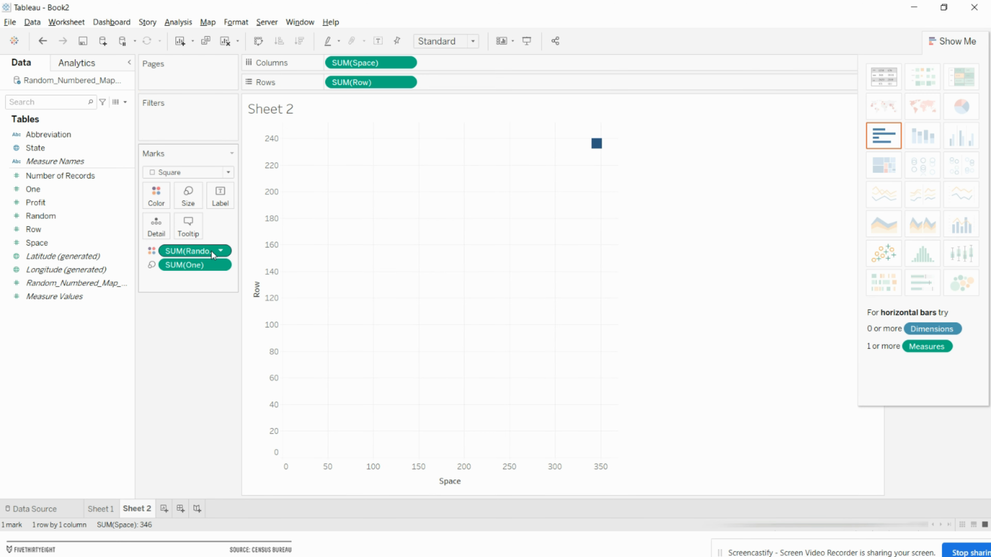
left_click_drag(79, 135, 232, 201)
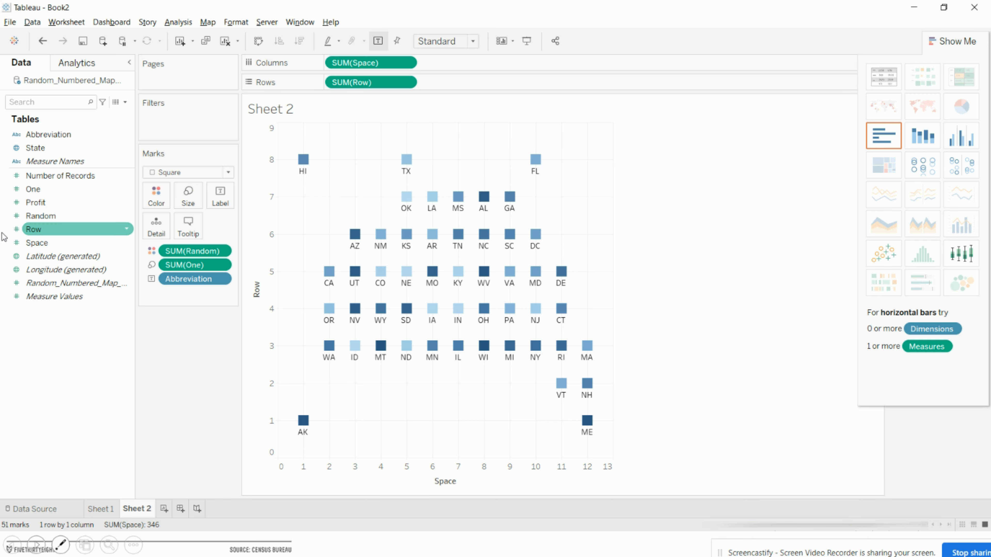
left_click_drag(34, 208, 214, 203)
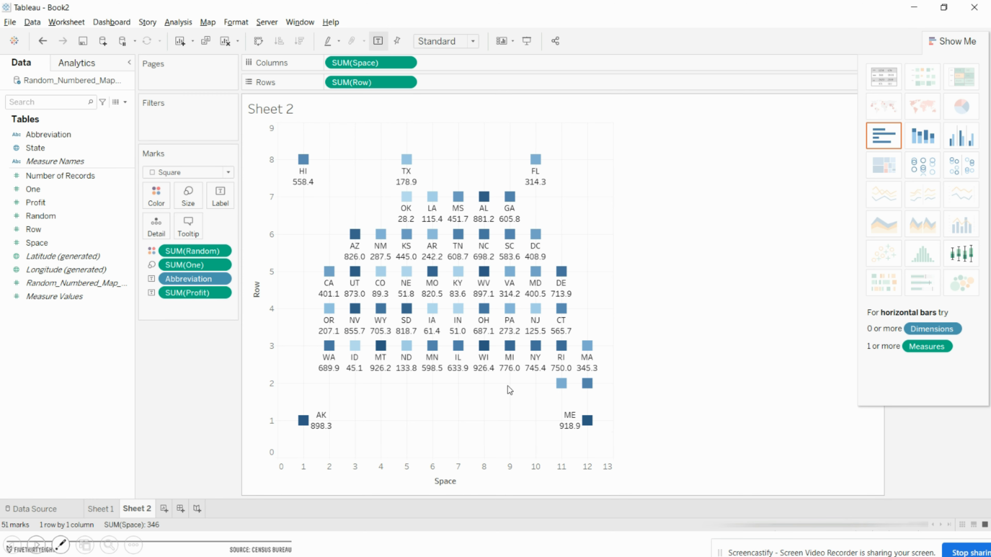
Move the Show Me chart chooser off the color and size legends, and enlarge the square marks.
left_click(952, 41)
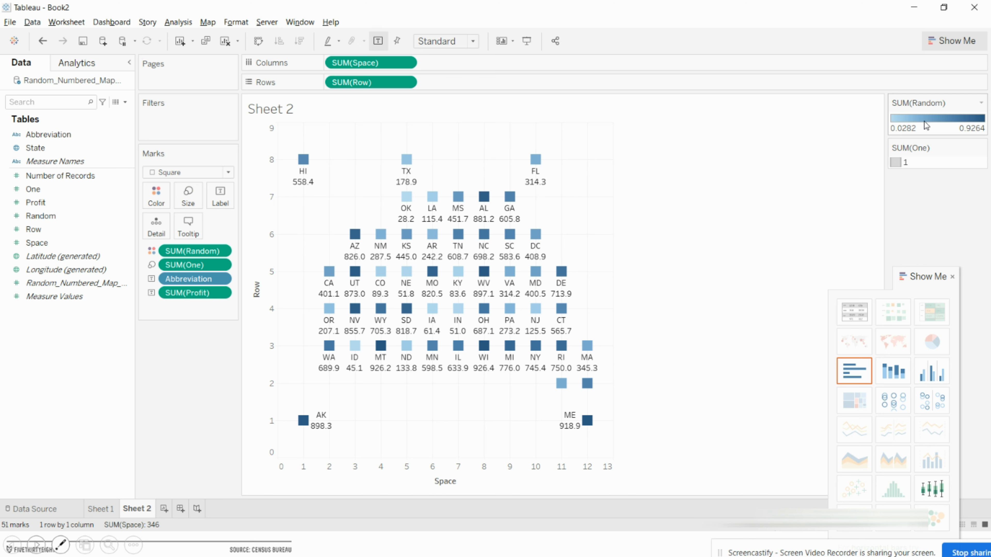
mouse_move(434, 276)
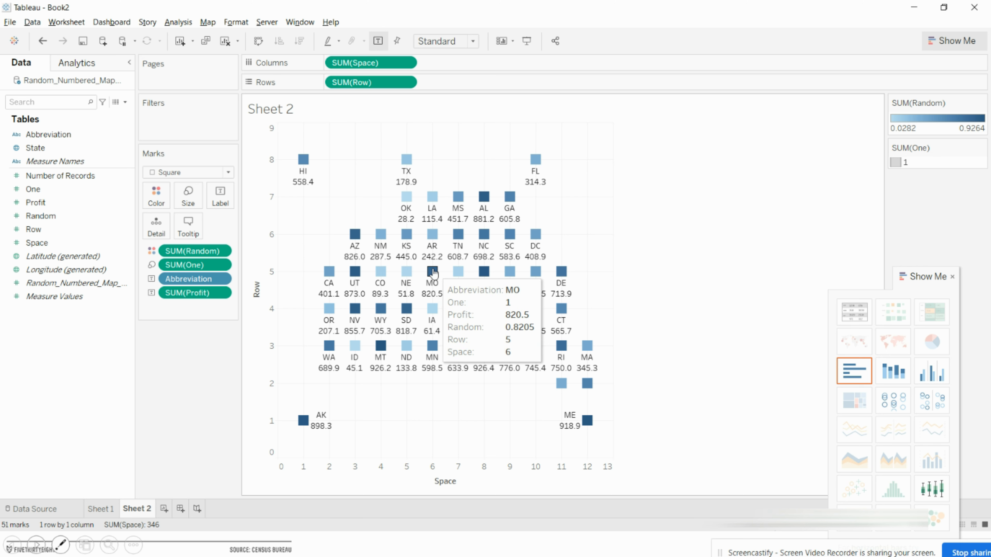
mouse_move(435, 206)
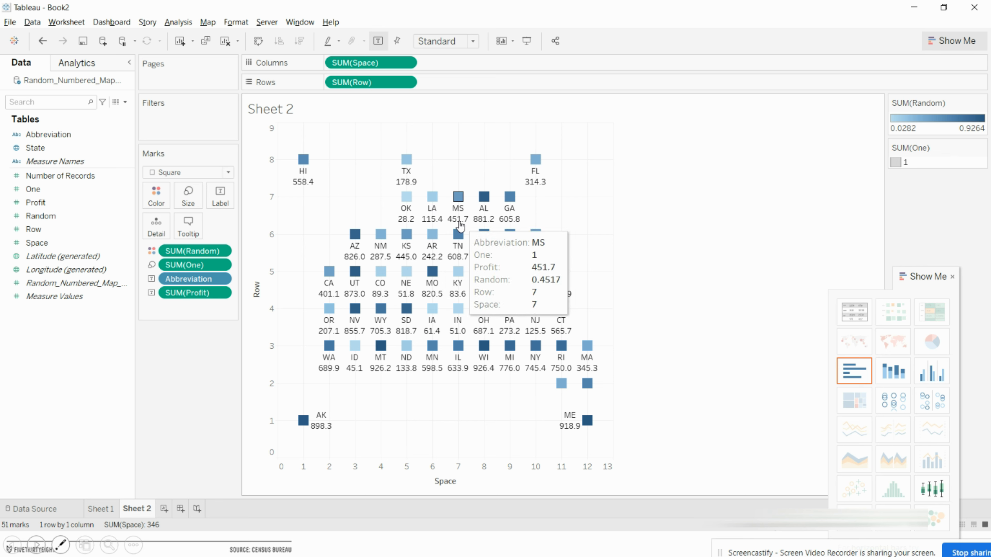
left_click(188, 195)
left_click_drag(205, 225, 225, 225)
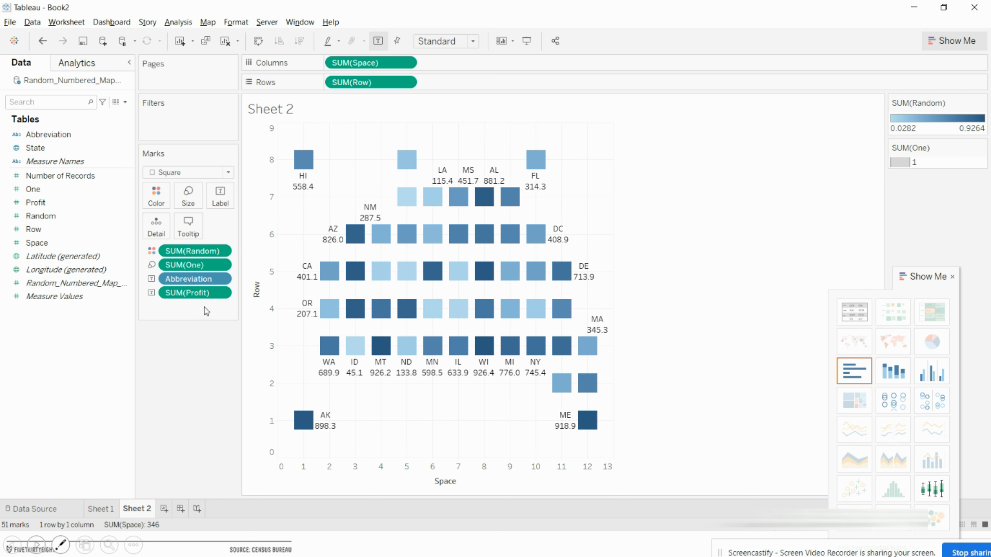
Try labeling only the highlighted marks with label overlap allowed, and restore labels on all marks.
left_click(225, 198)
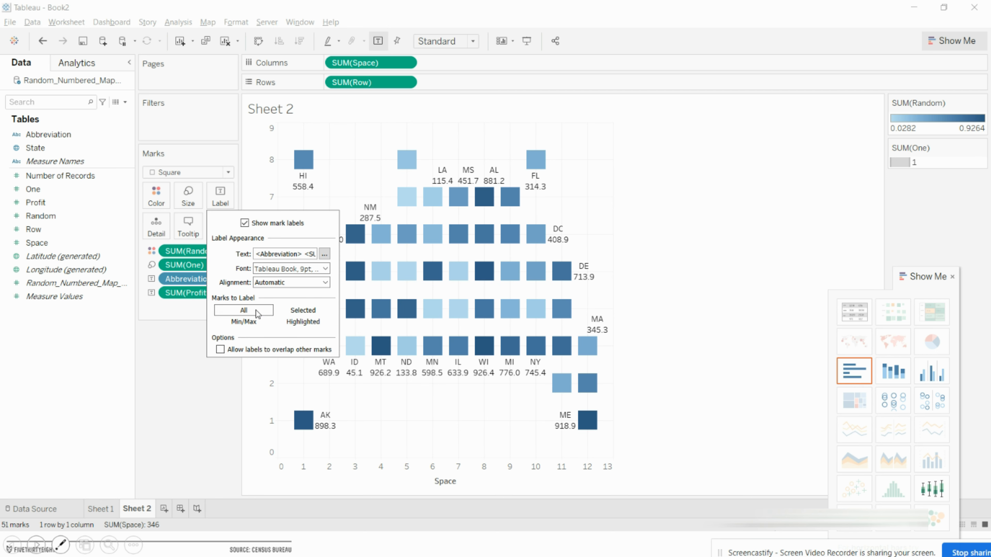
left_click(302, 311)
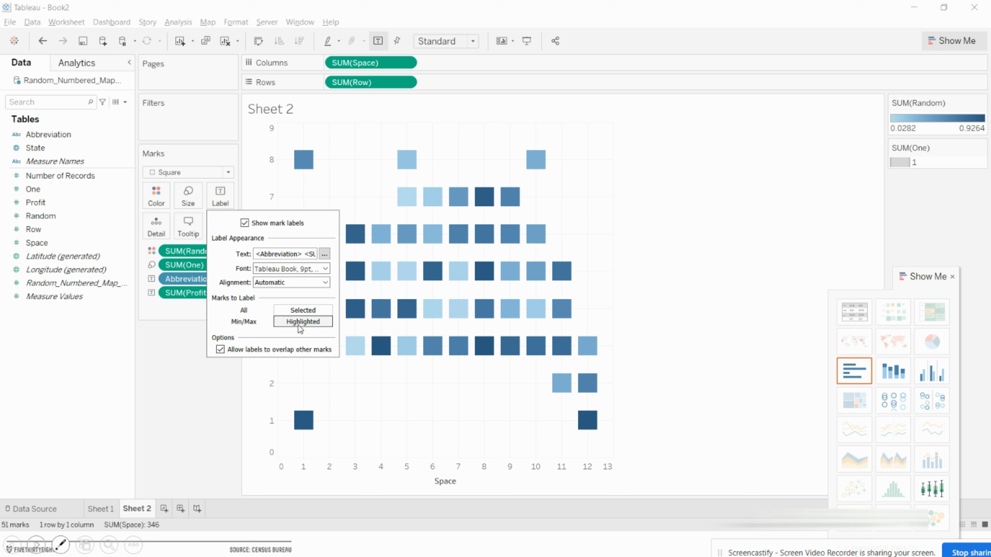
left_click(245, 310)
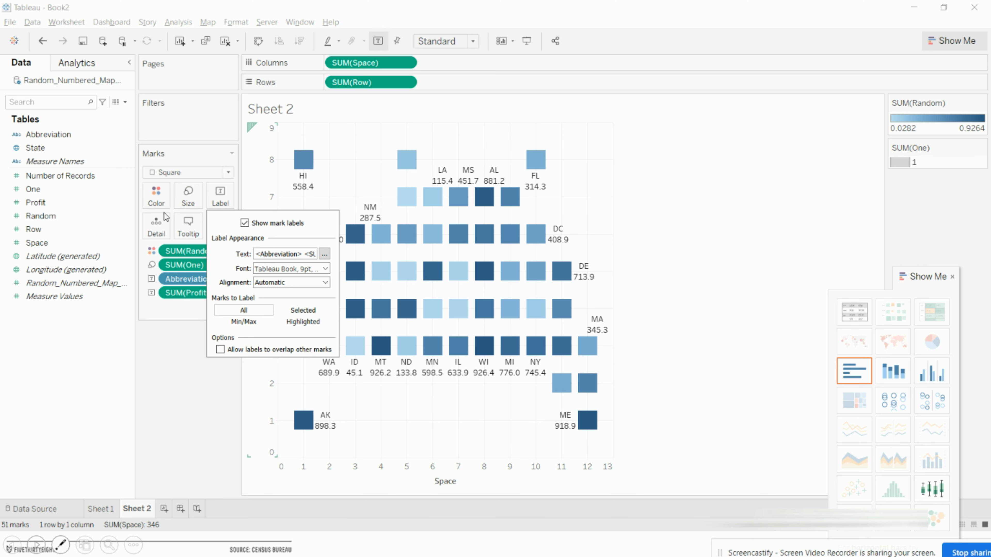
left_click(157, 224)
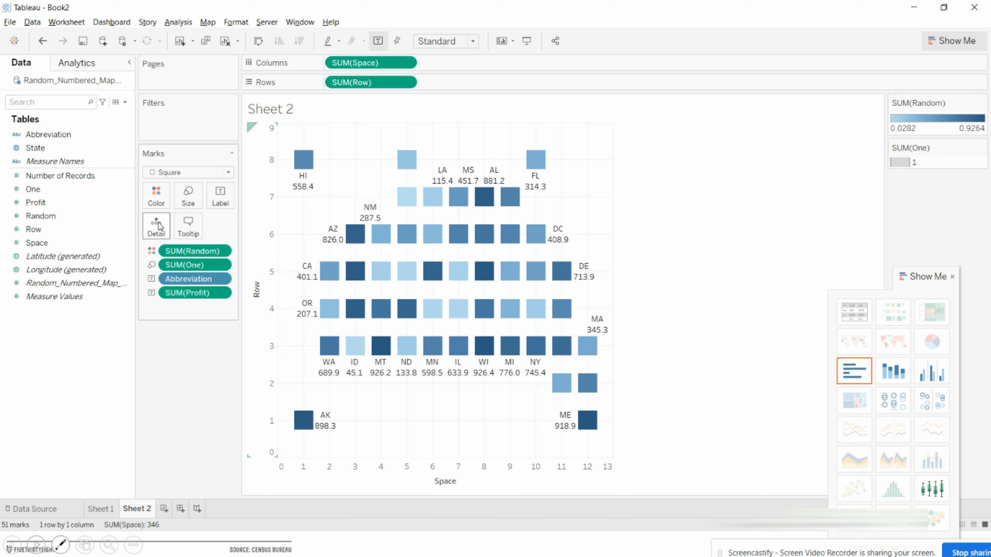
left_click(221, 195)
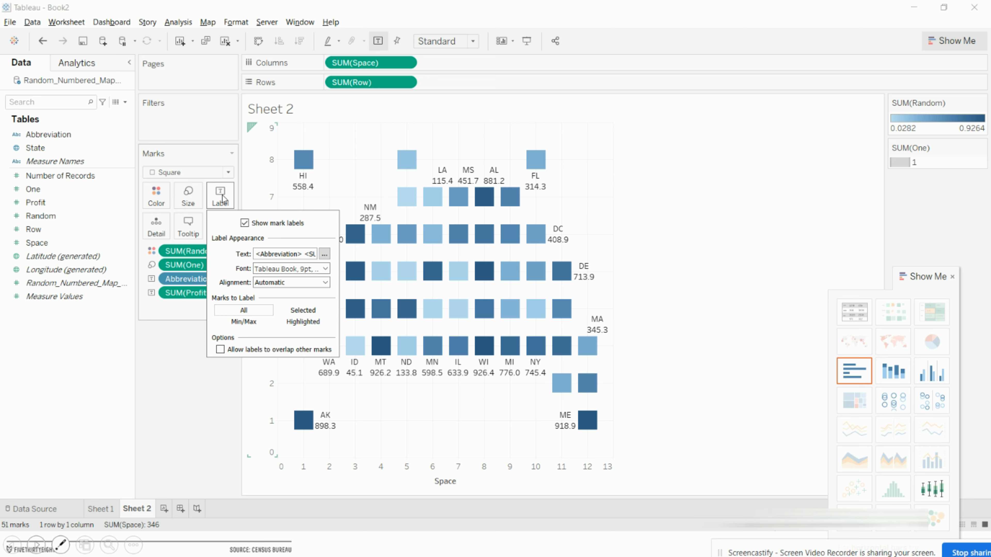
left_click(189, 230)
left_click(557, 361)
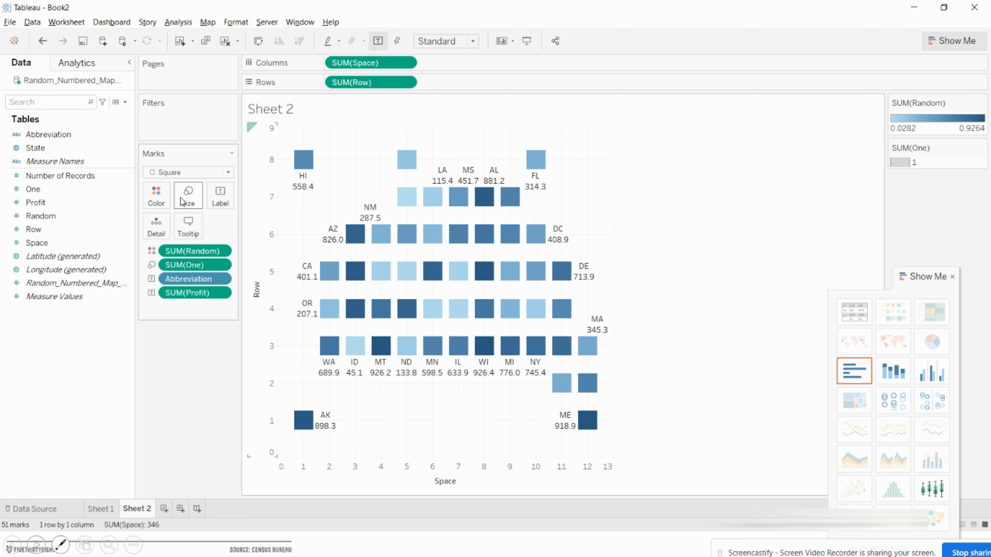
Recolor the squares for Random with the Red-Gold palette and stepped color.
left_click(185, 197)
left_click(157, 195)
left_click(184, 239)
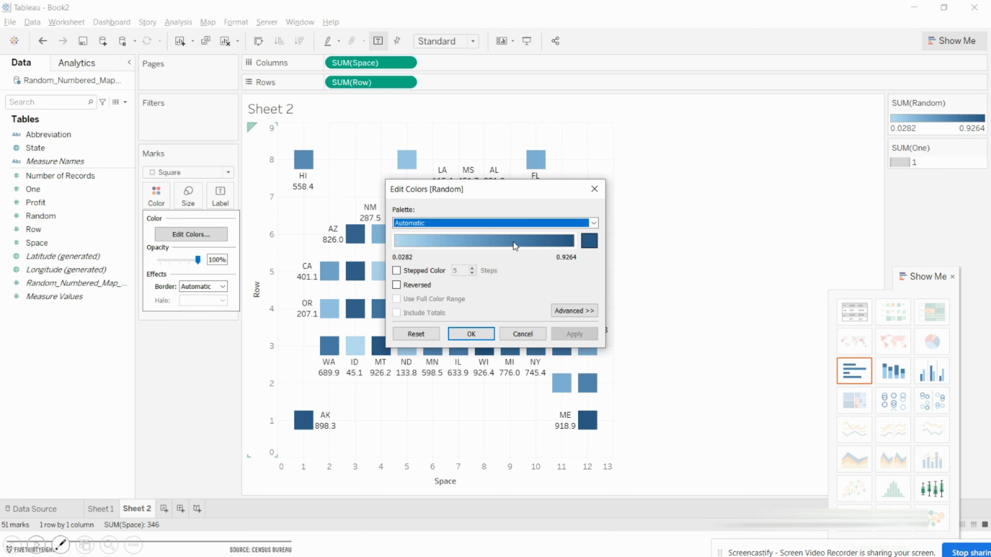
left_click(594, 223)
left_click(460, 345)
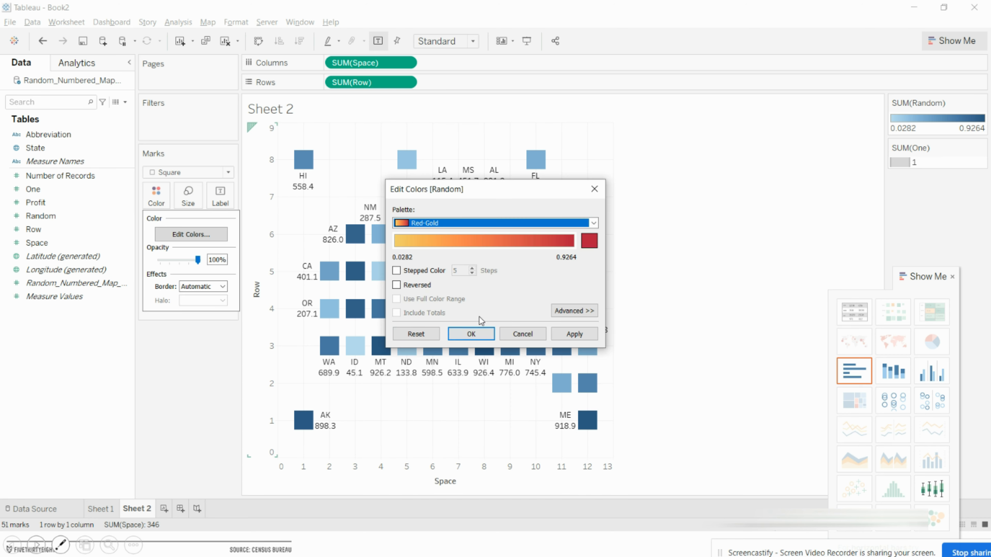
left_click(396, 271)
left_click(574, 334)
left_click(471, 333)
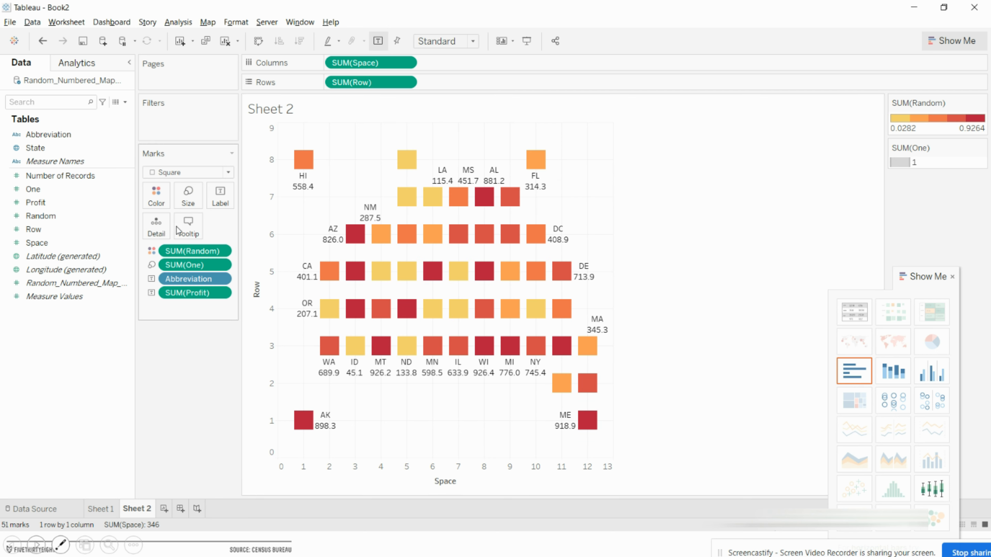
Try hiding and showing the mark labels with overlap of other marks allowed.
left_click(220, 195)
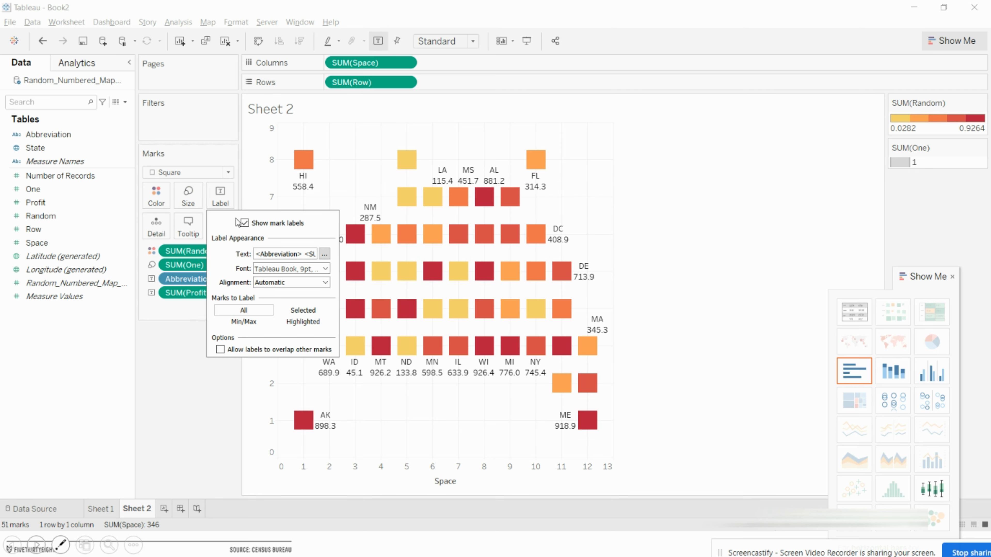
left_click(244, 224)
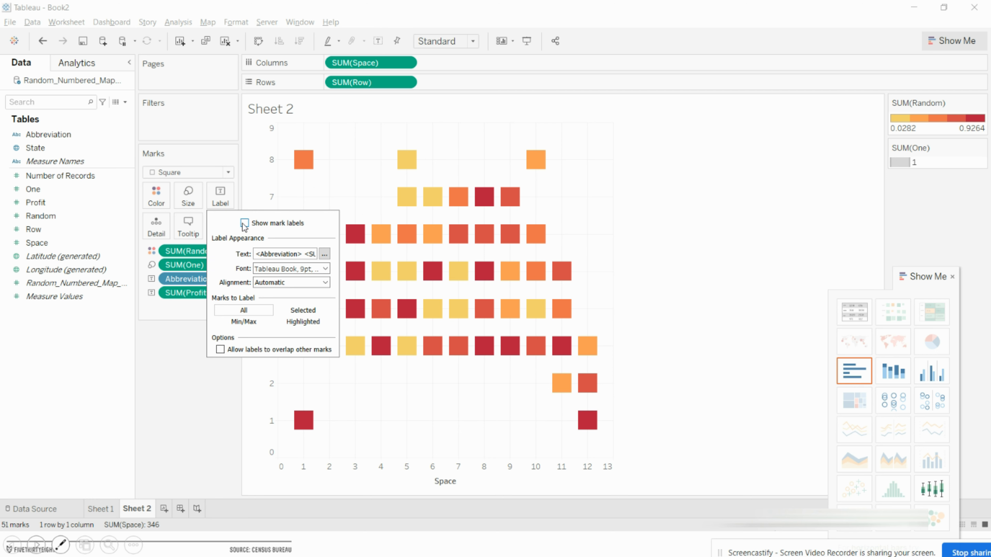
left_click(244, 224)
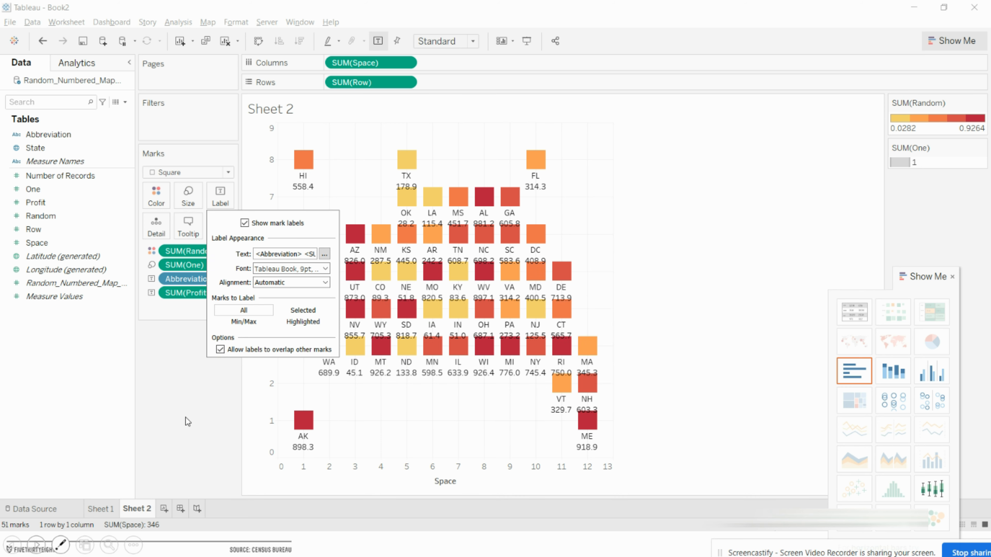
left_click(244, 223)
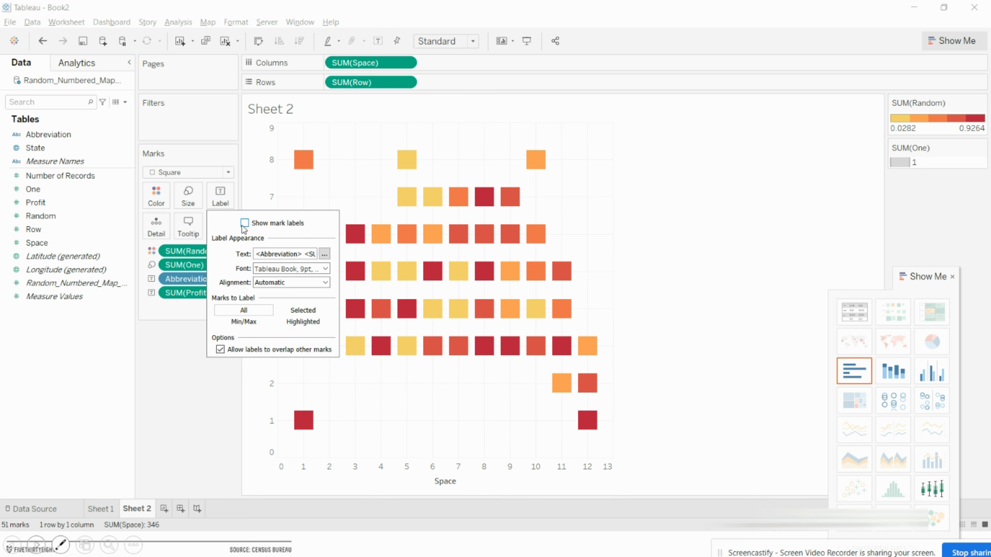
left_click(244, 223)
Try labeling only minimum and maximum marks at Cell scope without overlap, switching the minimum and maximum value labels off and on.
left_click(253, 323)
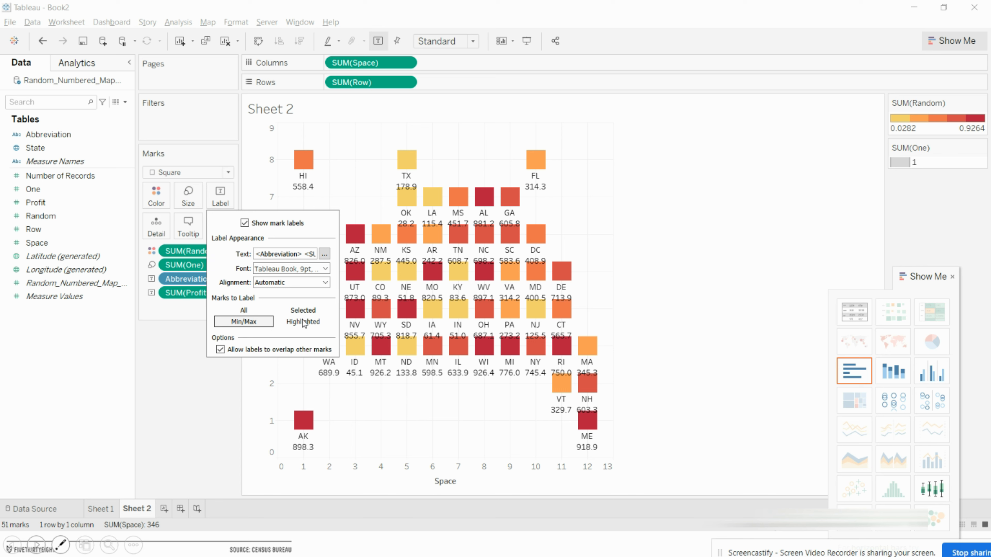
left_click(305, 351)
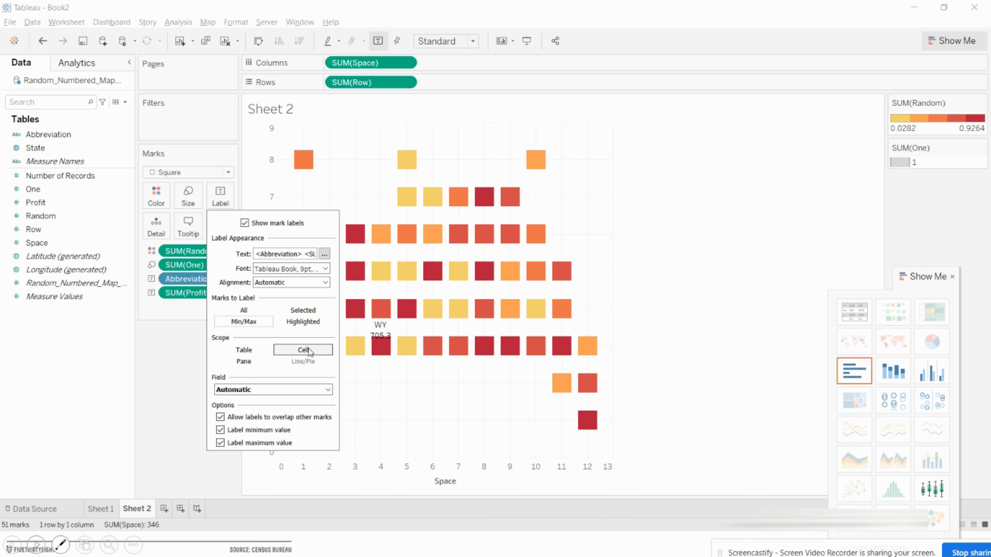
left_click(220, 417)
left_click(220, 429)
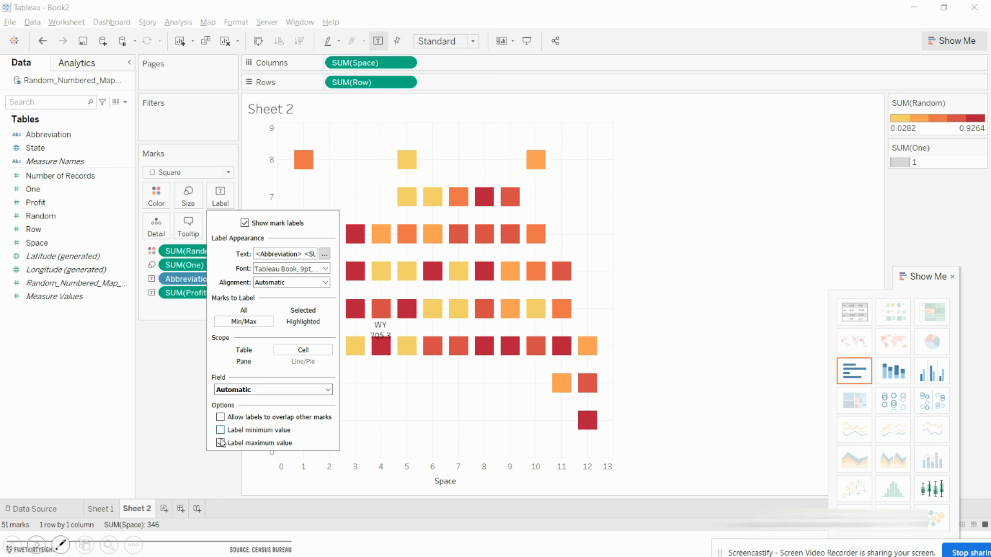
left_click(220, 442)
left_click(220, 443)
left_click(220, 430)
Try labeling only selected marks, view the label text, and restore labels on all marks without overlap.
left_click(289, 311)
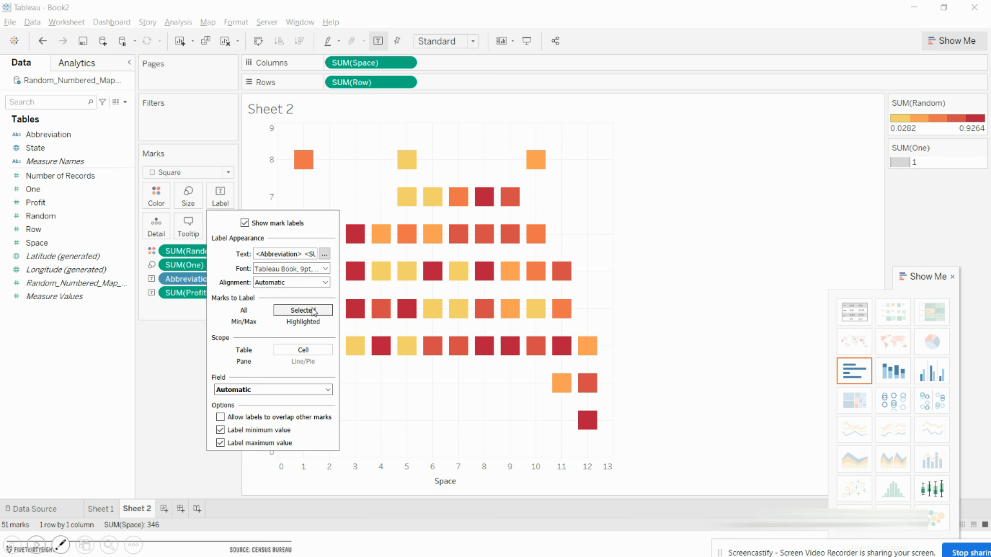
left_click(325, 254)
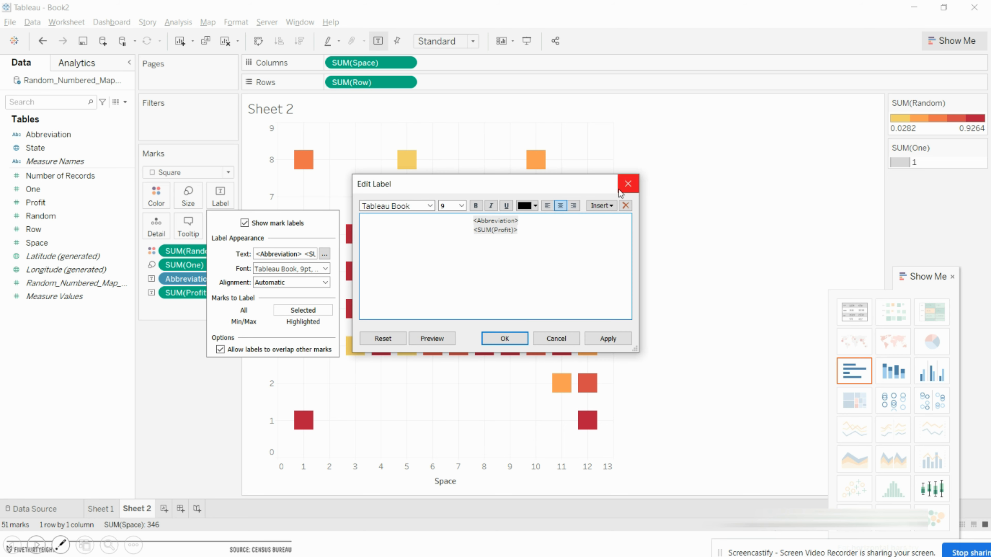
left_click(628, 184)
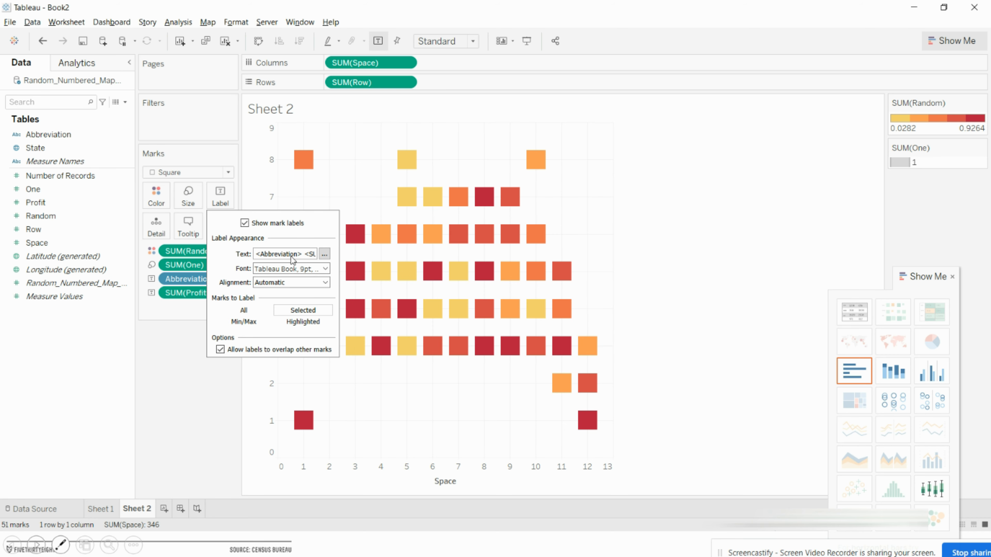
left_click(221, 348)
left_click(243, 310)
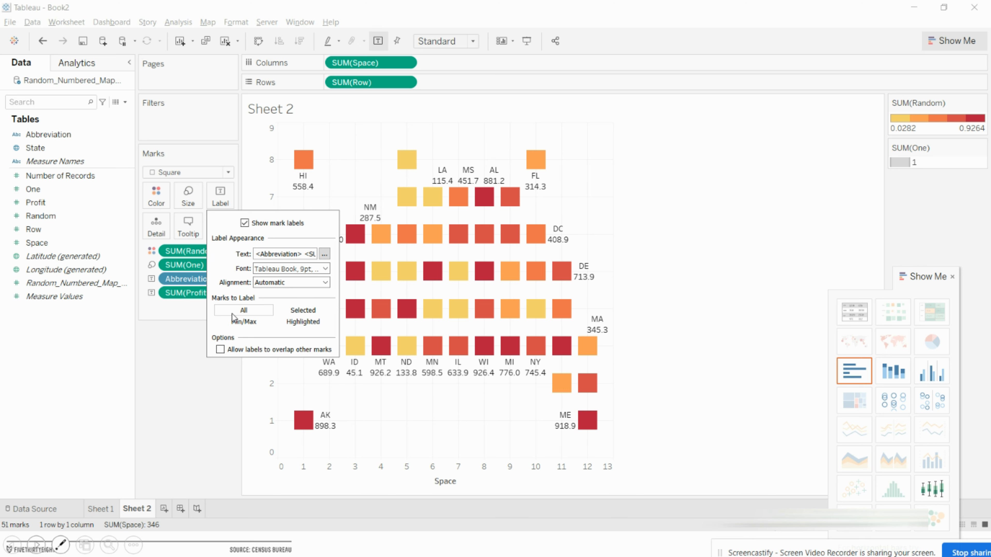
left_click(200, 392)
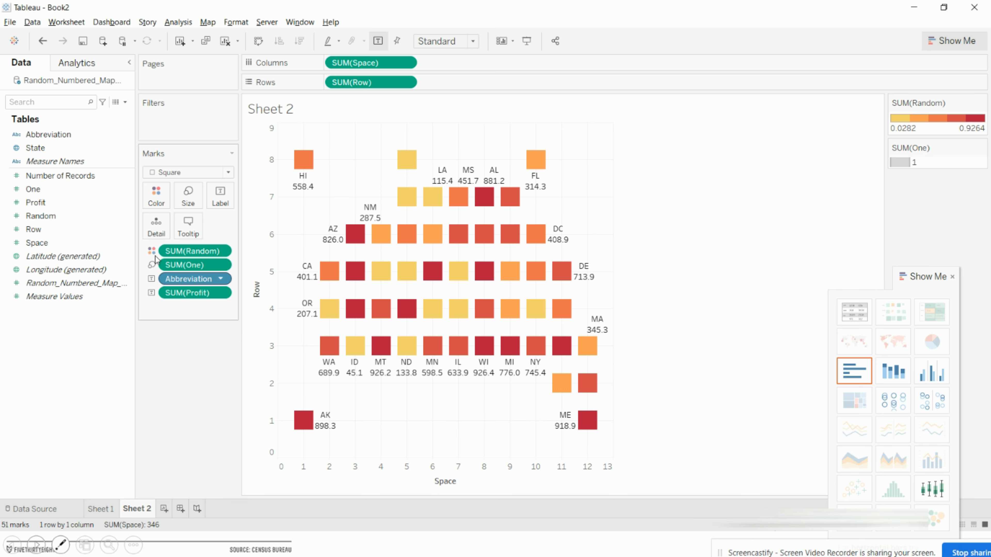
Adjust the size of the square marks to slightly below the middle of the size range.
left_click(193, 202)
left_click_drag(198, 226, 220, 225)
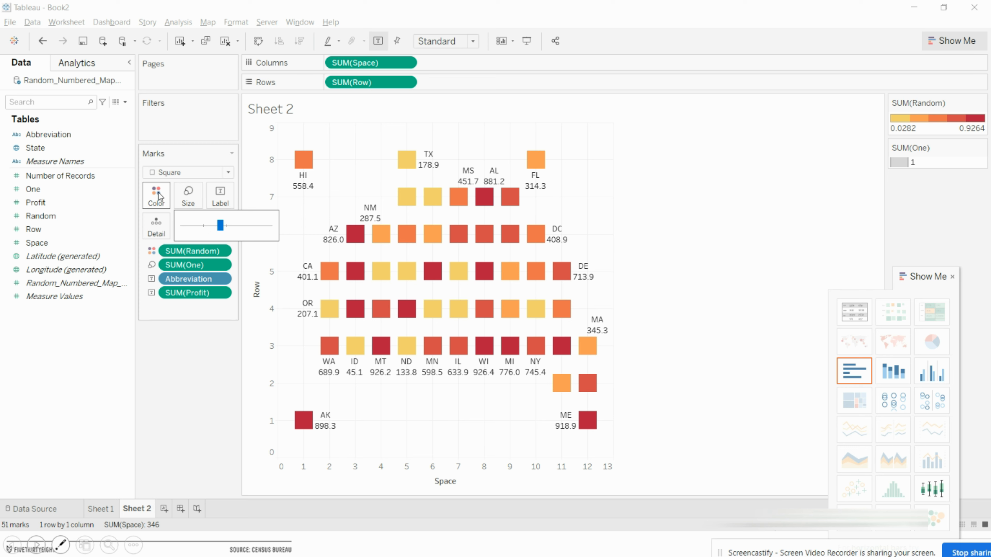
mouse_move(221, 226)
left_mouse_down()
mouse_move(236, 226)
mouse_move(214, 225)
left_mouse_up()
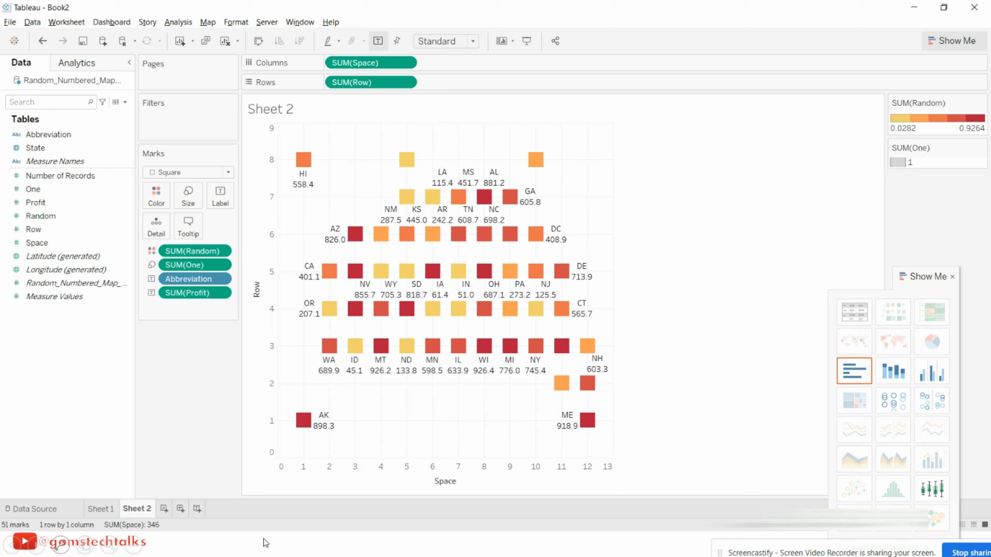
key("alt+Tab")
key("Tab")
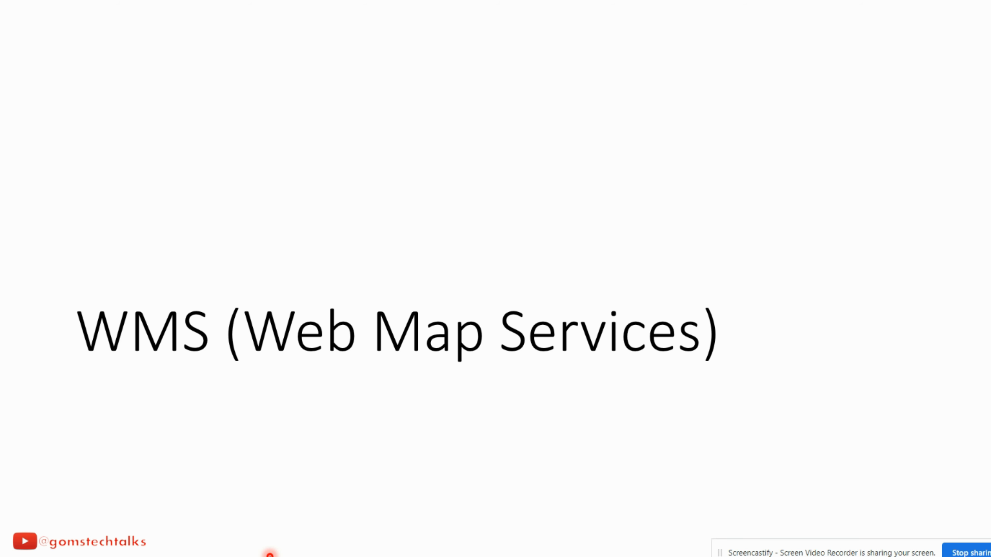
key("alt+Tab")
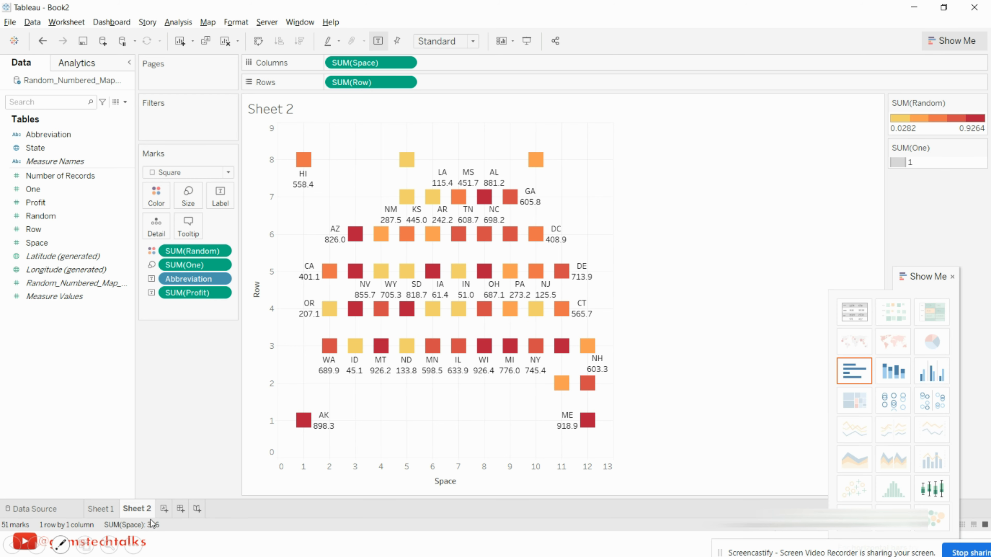
left_click(101, 509)
left_click(59, 242)
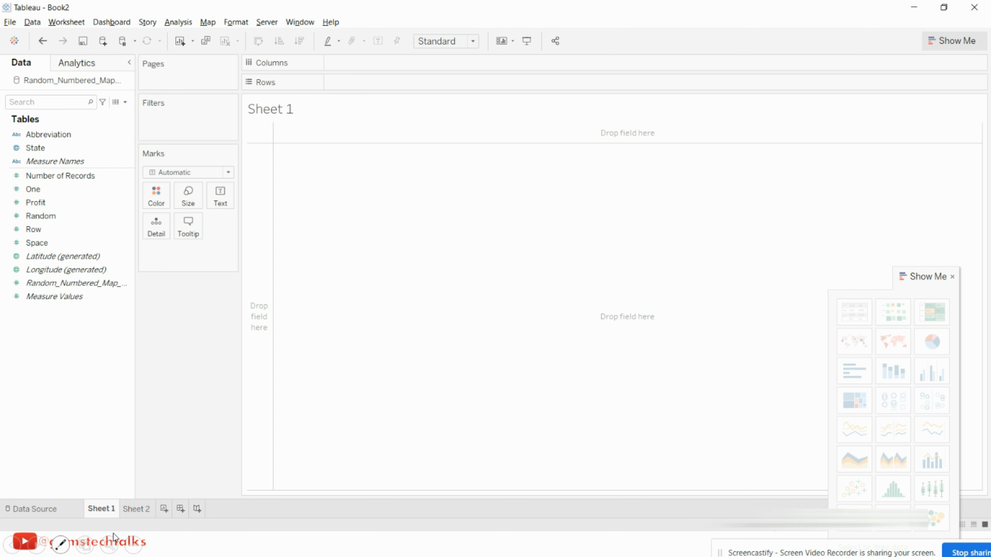
Switch to the Tableau Book1 workbook that uses the Sample - Superstore data.
key("alt+Tab")
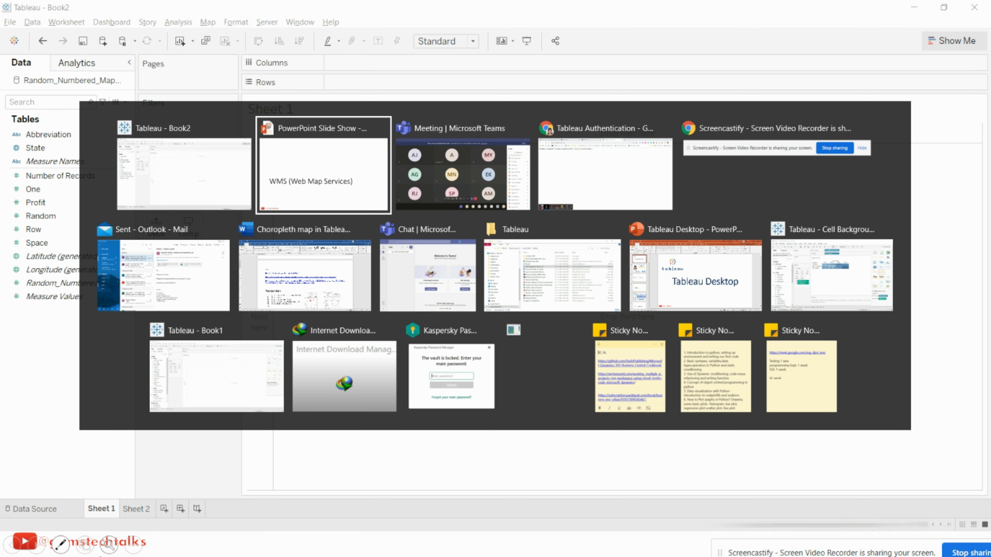
key("alt+Tab")
key("alt+Tab")
key("alt+Tab")
key("alt+Tab")
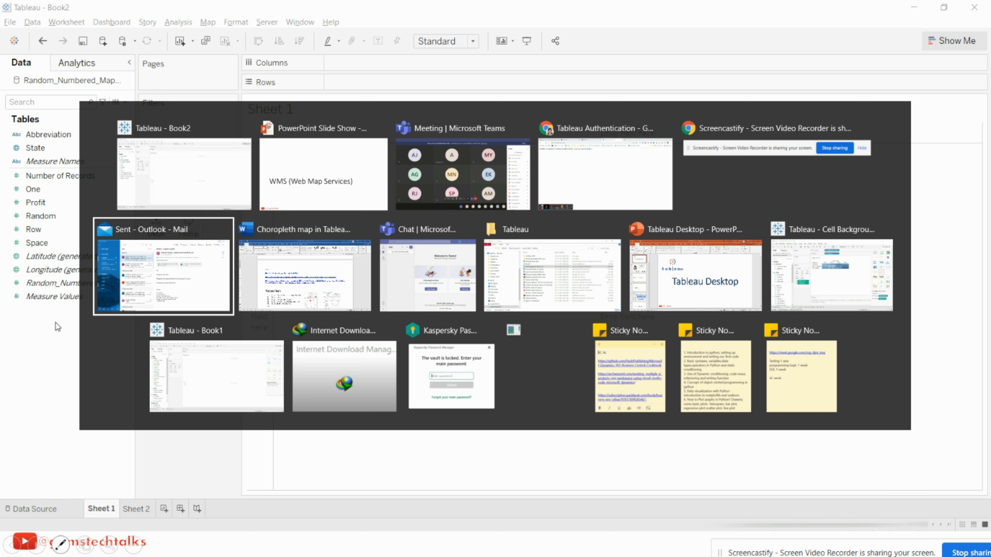
left_click(184, 381)
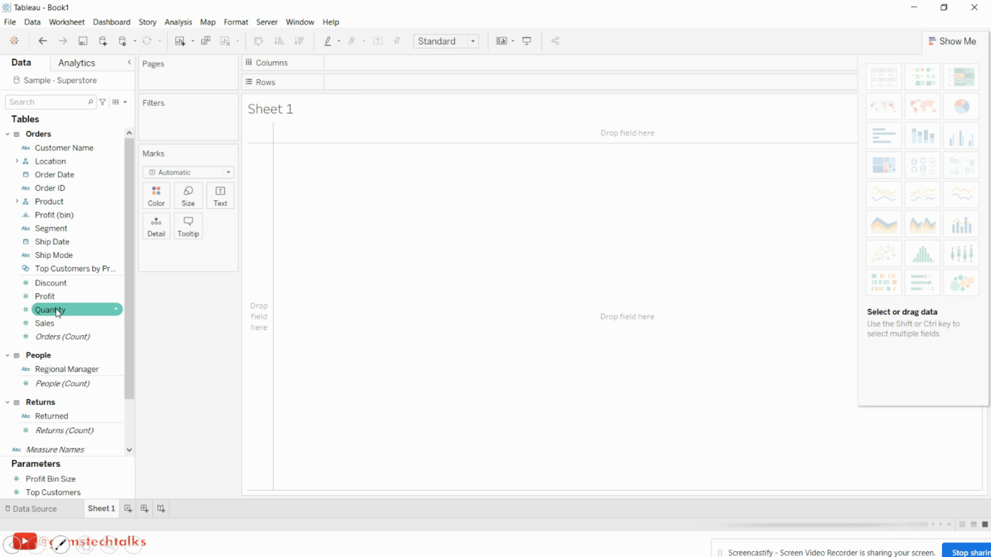
Expand the Location hierarchy and place State in the empty view to build a symbol map.
left_click(17, 162)
left_click_drag(54, 201, 480, 241)
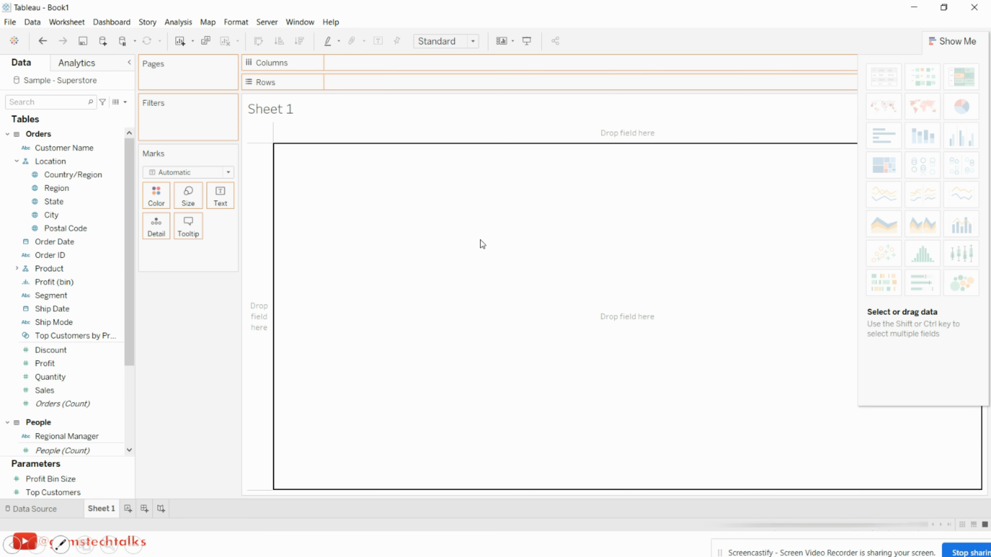
left_click_drag(480, 240, 480, 240)
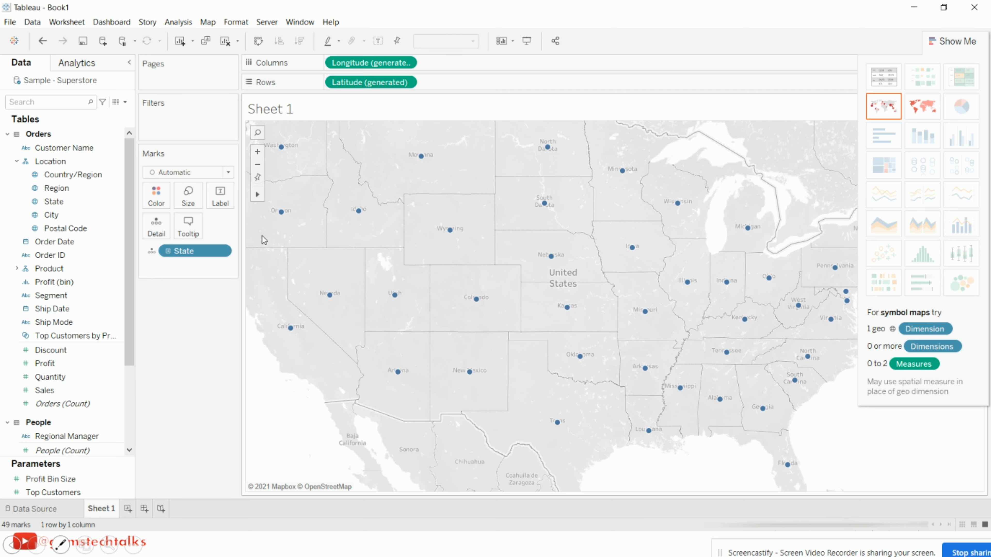
left_click(33, 162)
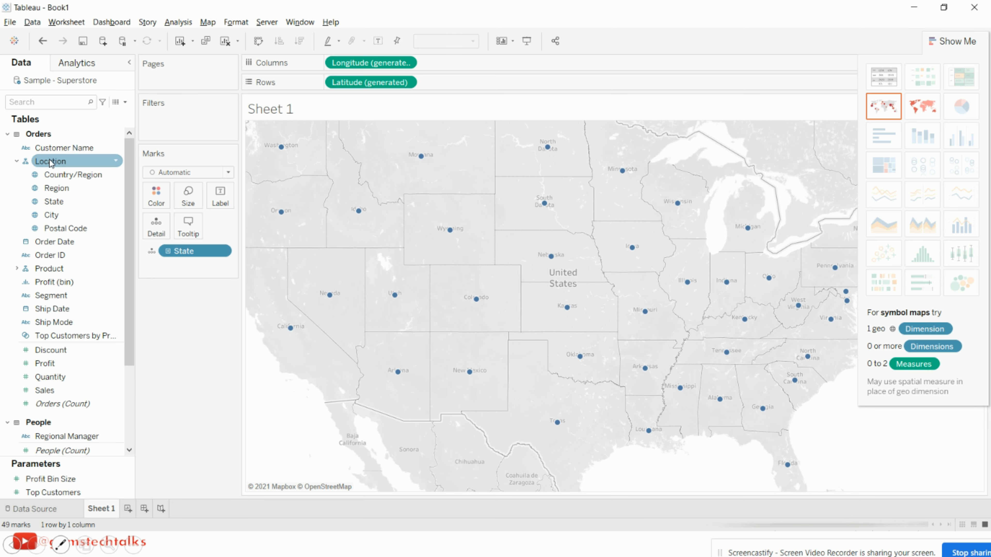
Switch to the PowerPoint slide show and advance to the Web Map Services (WMS) slide.
key("alt+Tab")
key("alt+Tab")
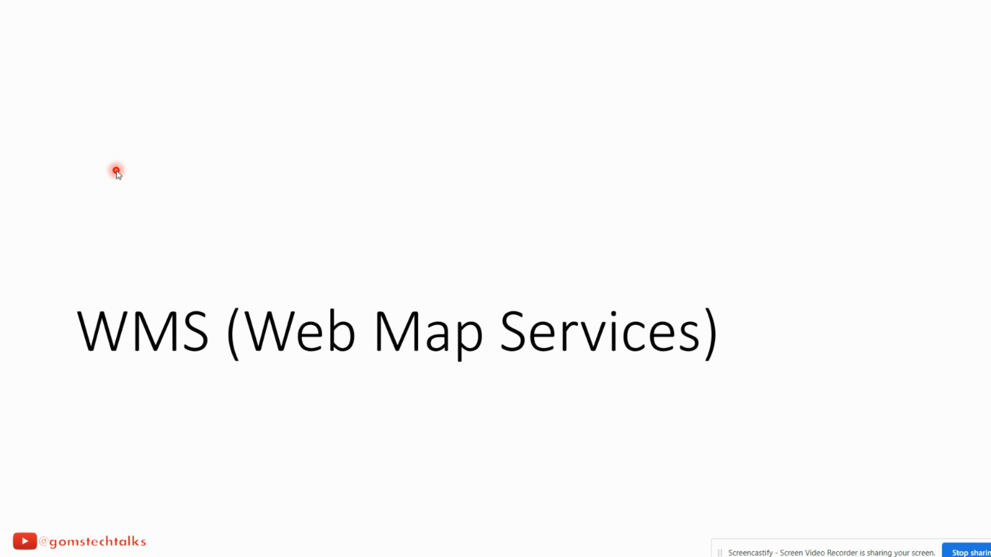
left_click(119, 171)
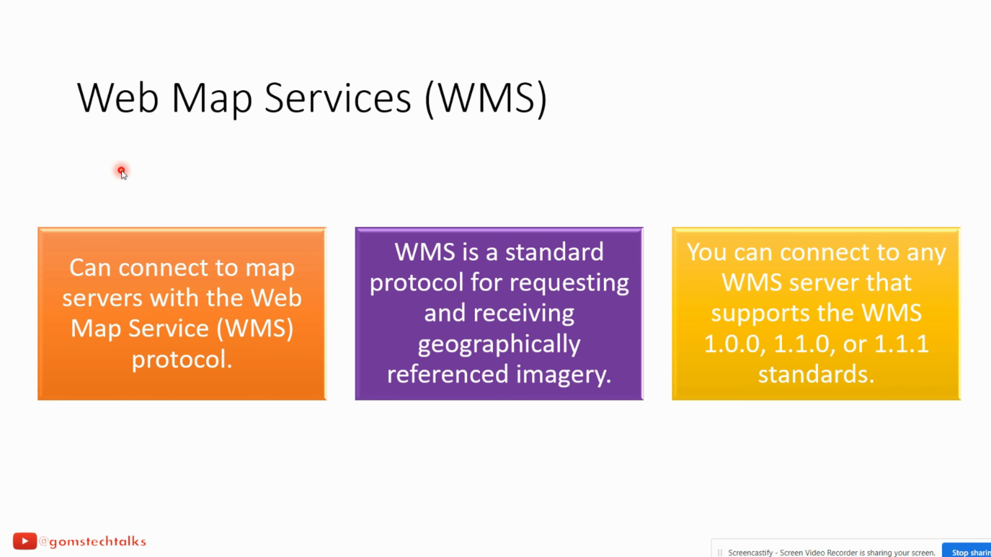
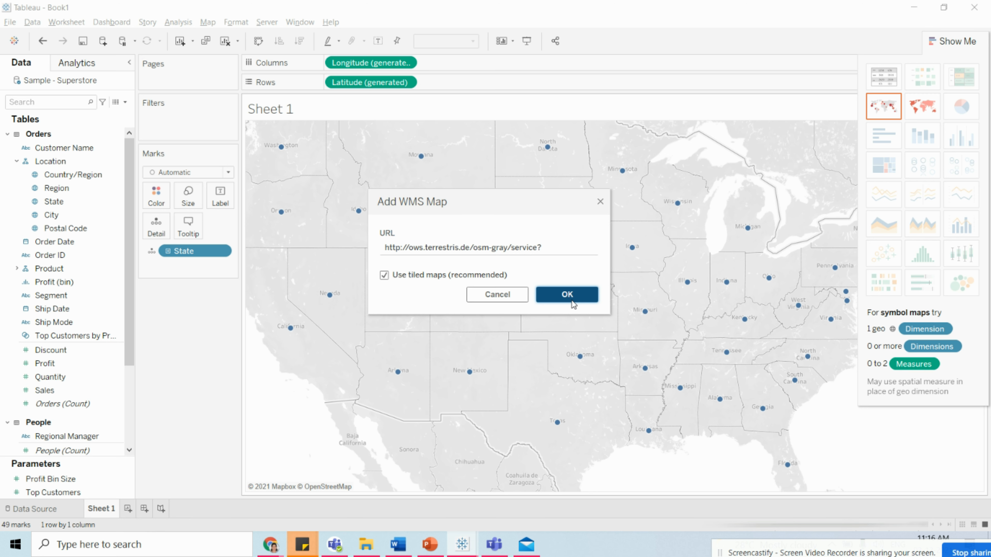
left_click(571, 297)
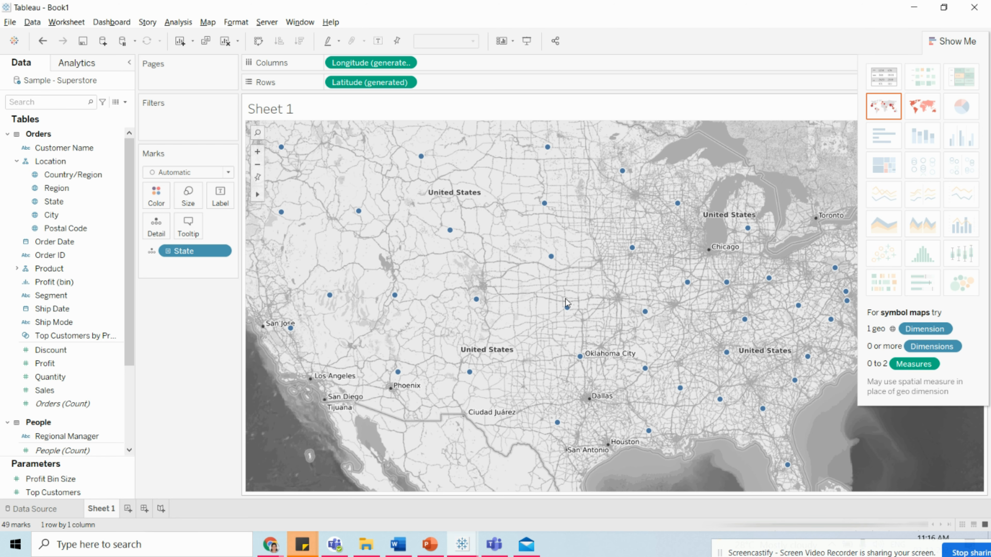
scroll(468, 336, "up", 2)
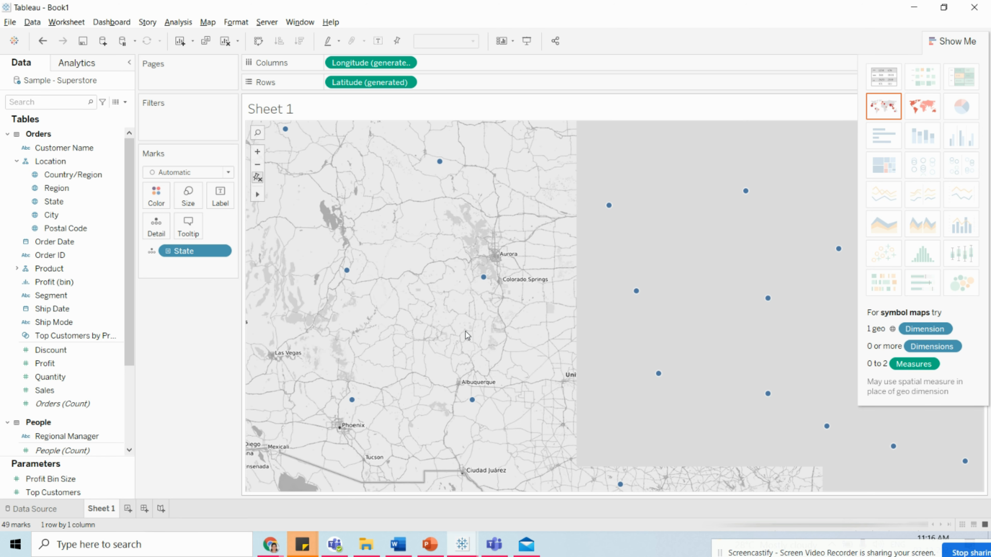
scroll(466, 332, "down", 1)
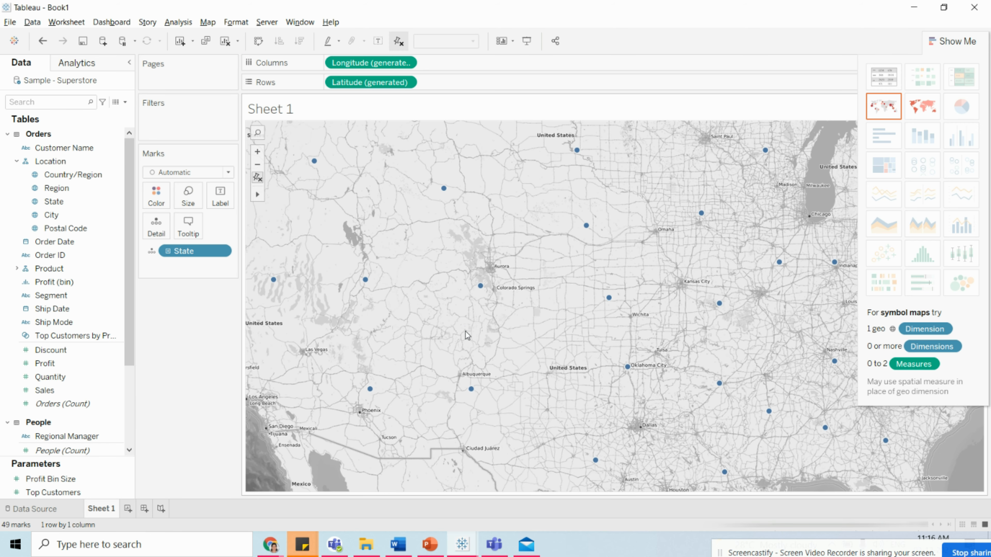
left_click(874, 112)
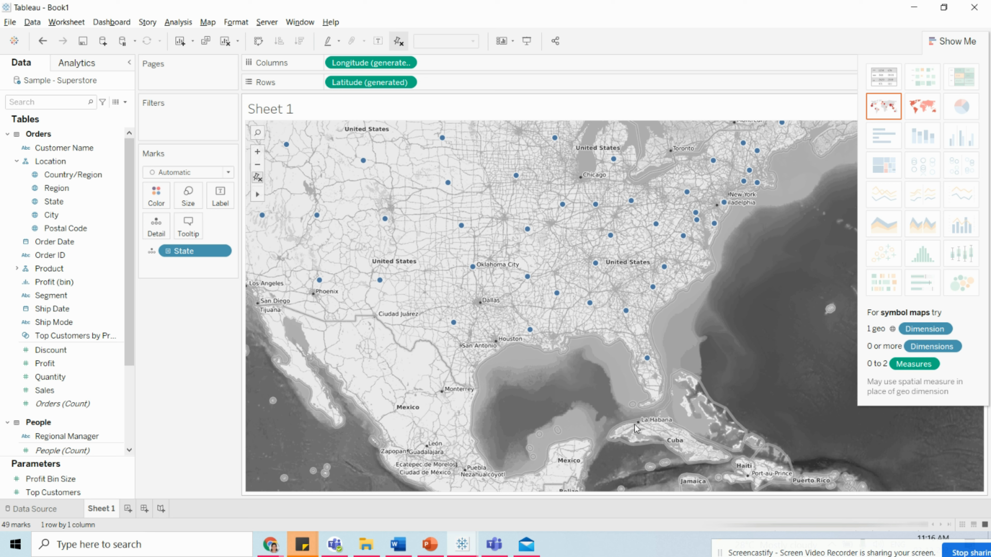
left_click(430, 544)
left_click(193, 278)
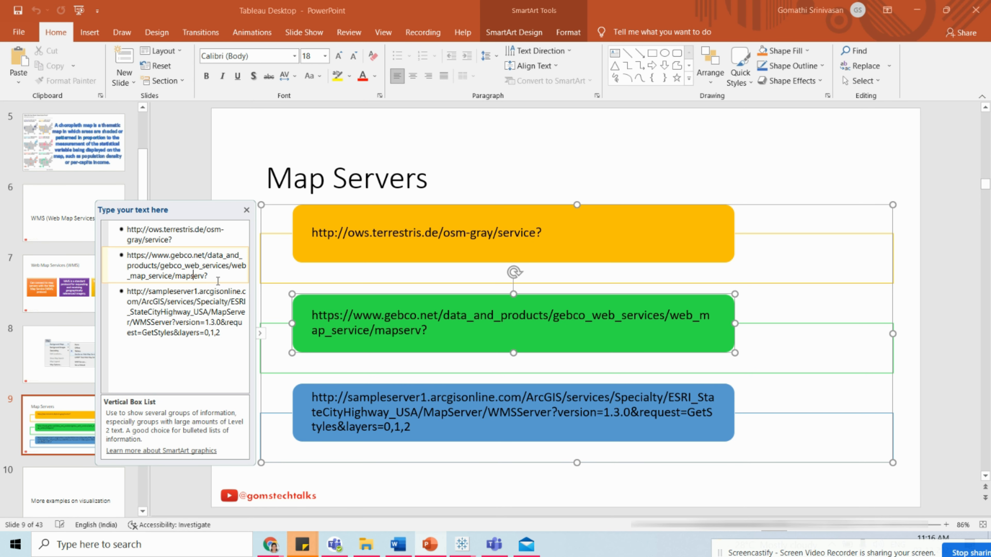
left_click_drag(214, 277, 127, 255)
key("ctrl+c")
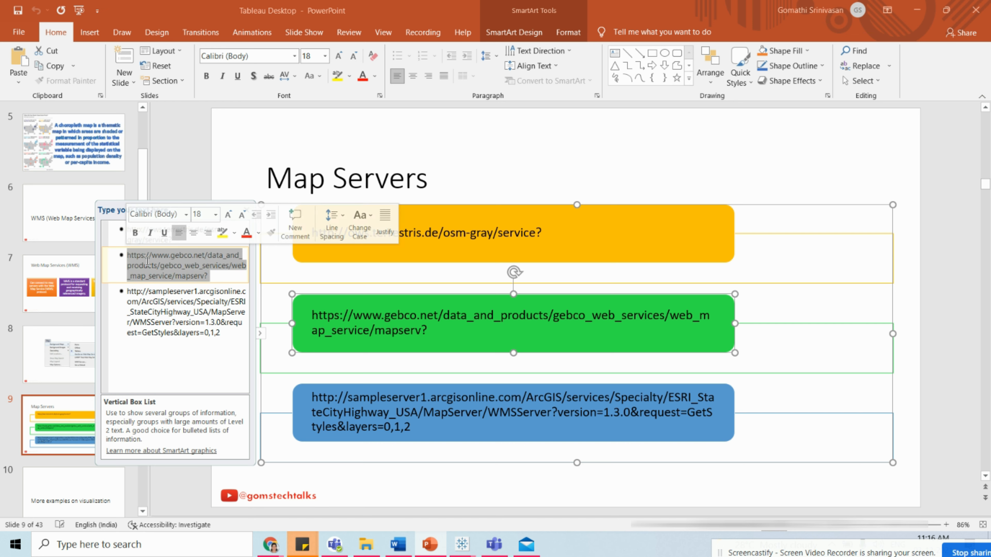
Return to Tableau and add a tiled WMS background map from the copied GEBCO server URL.
key("alt+Tab")
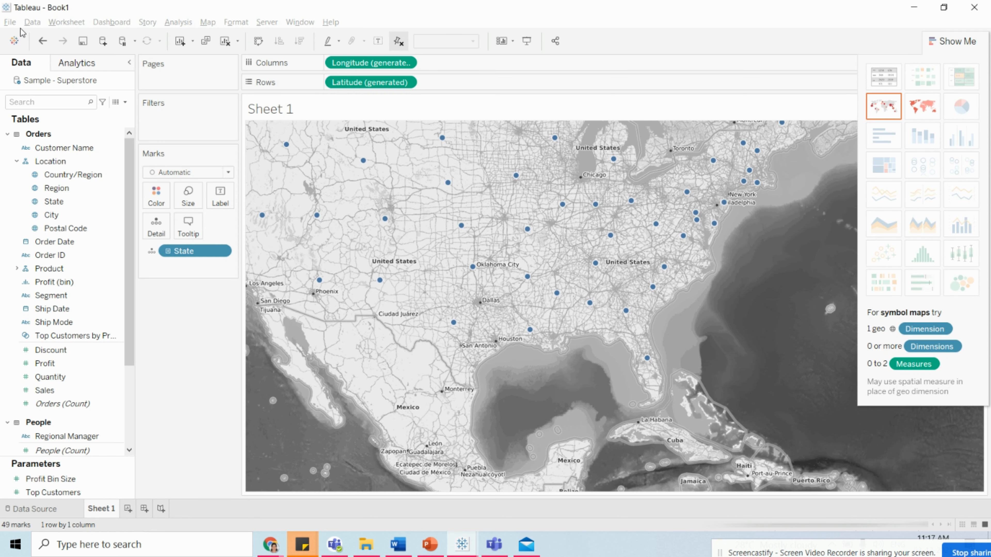
left_click(207, 22)
mouse_move(218, 41)
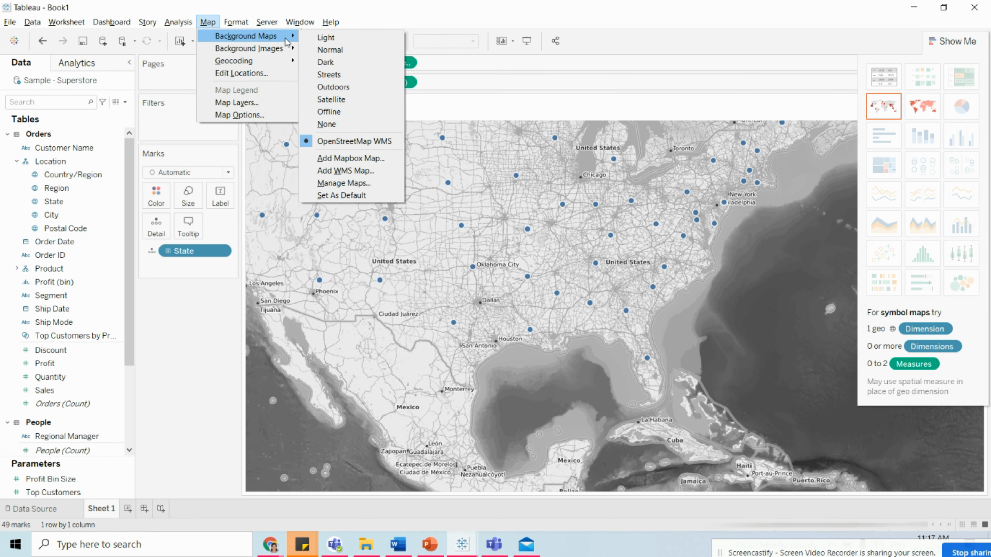
left_click(331, 170)
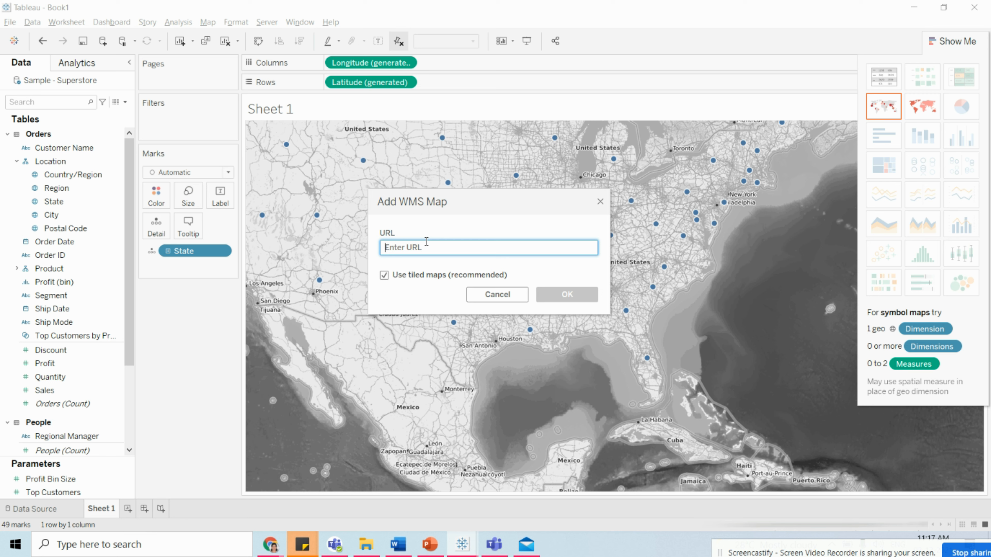
key("ctrl+v")
left_click(568, 295)
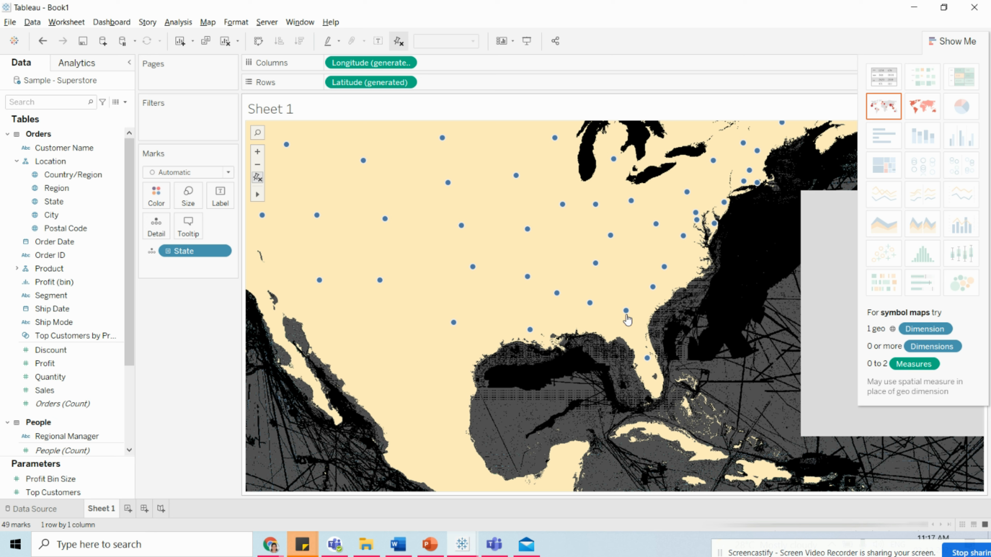
Copy the sampleserver1.arcgisonline.com ESRI_StateCityHighway_USA WMS URL from the PowerPoint Map Servers slide and return to Tableau.
mouse_move(626, 316)
key("alt+Tab")
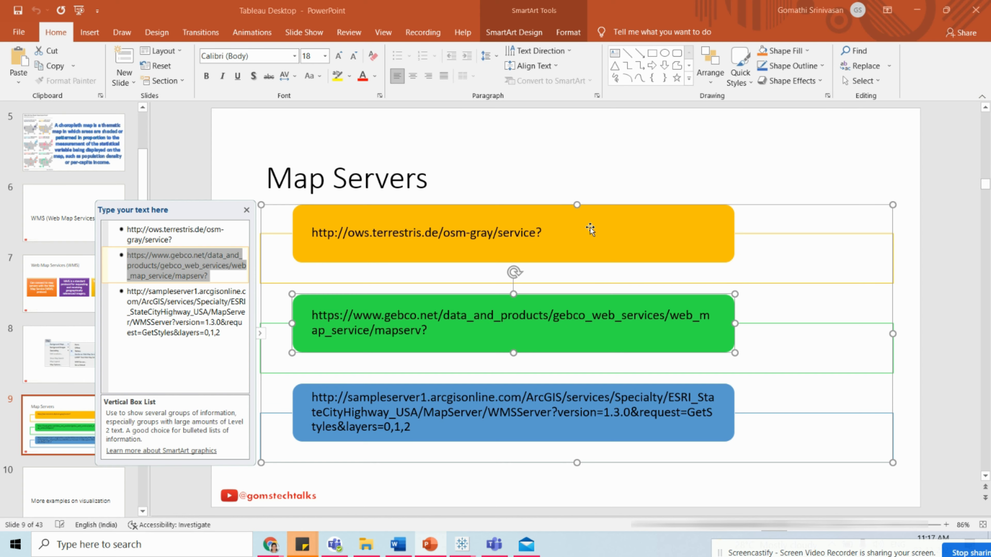
left_click_drag(221, 333, 136, 294)
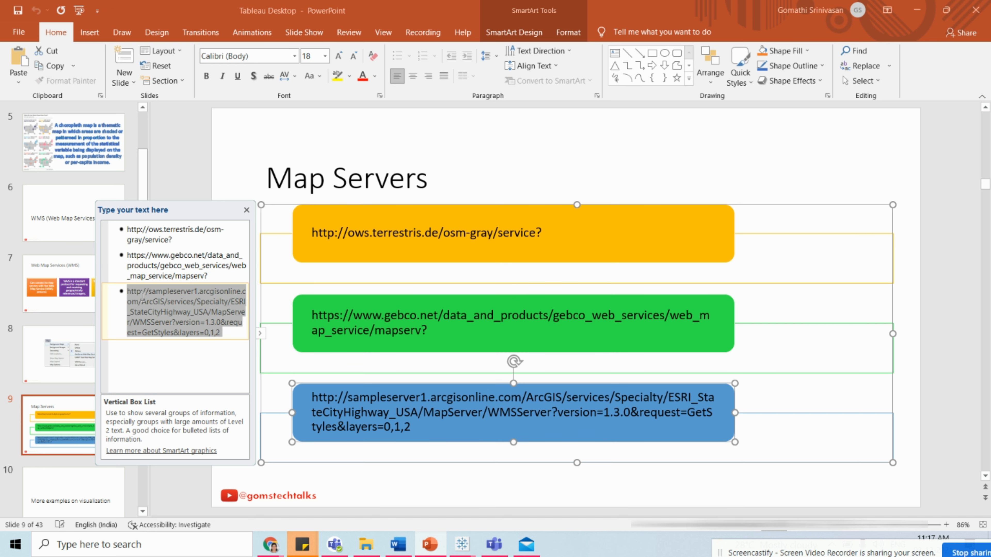
key("alt+Tab")
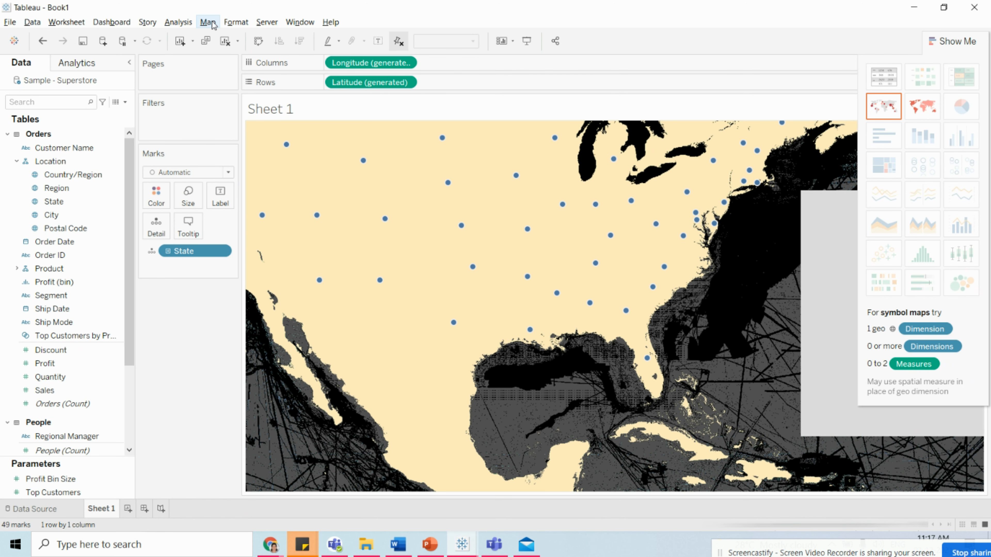
left_click(213, 25)
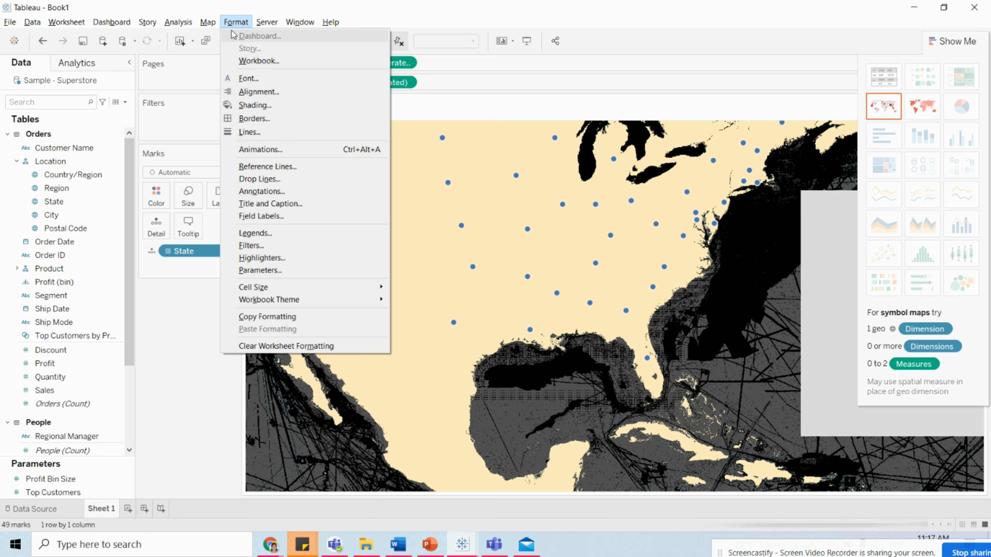
mouse_move(207, 22)
mouse_move(242, 36)
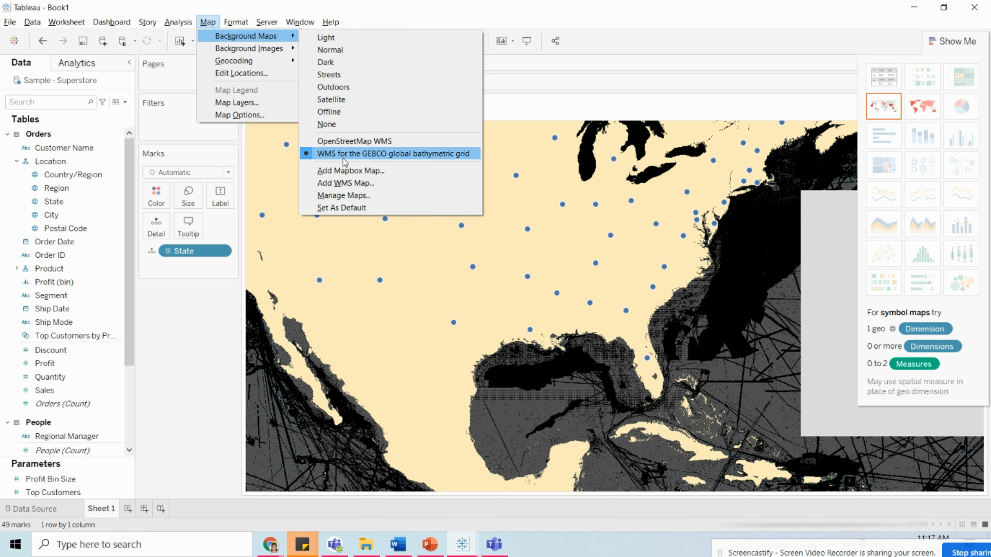
left_click(340, 189)
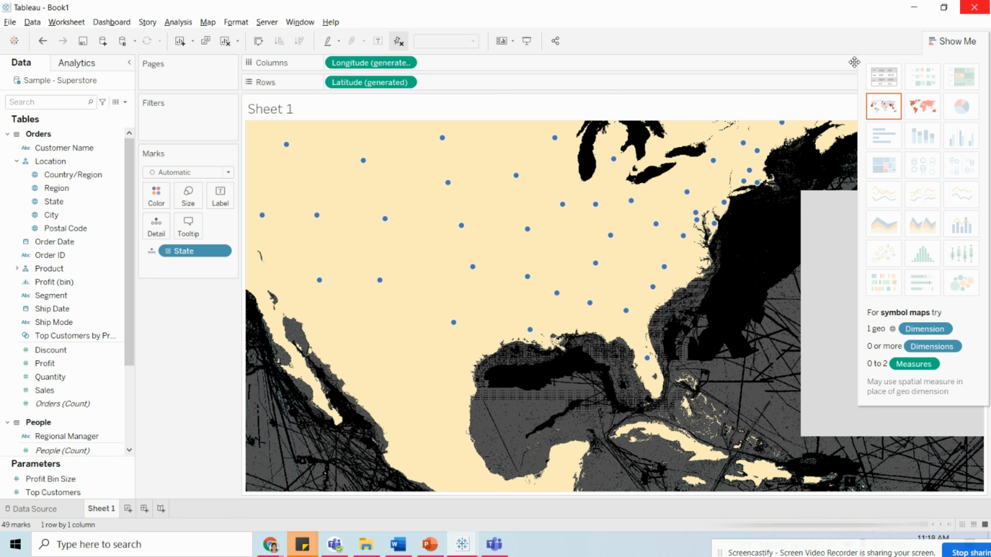
Move Show Me aside and try to add a tiled WMS background map from the copied ESRI_StateCityHighway_USA server URL.
left_click(952, 41)
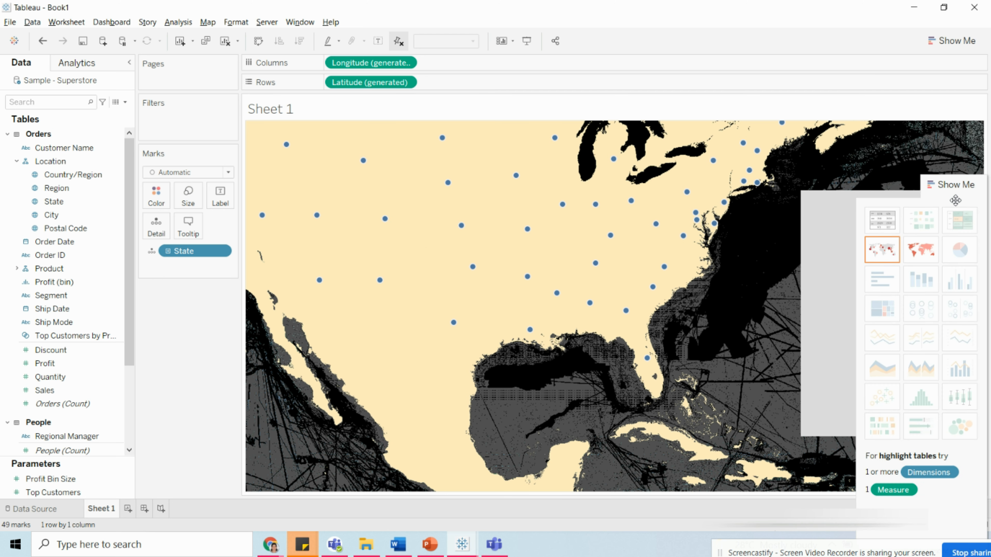
left_click(208, 22)
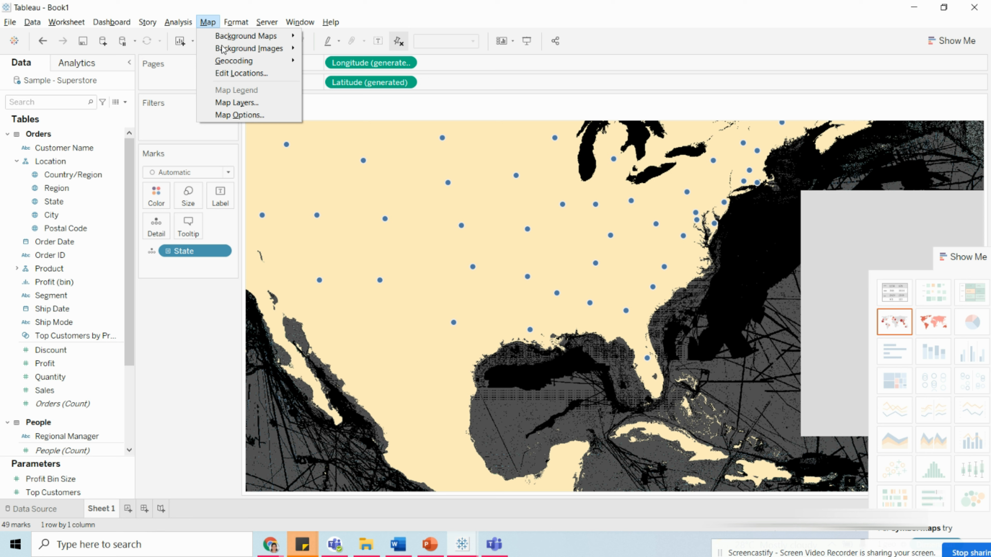
mouse_move(242, 36)
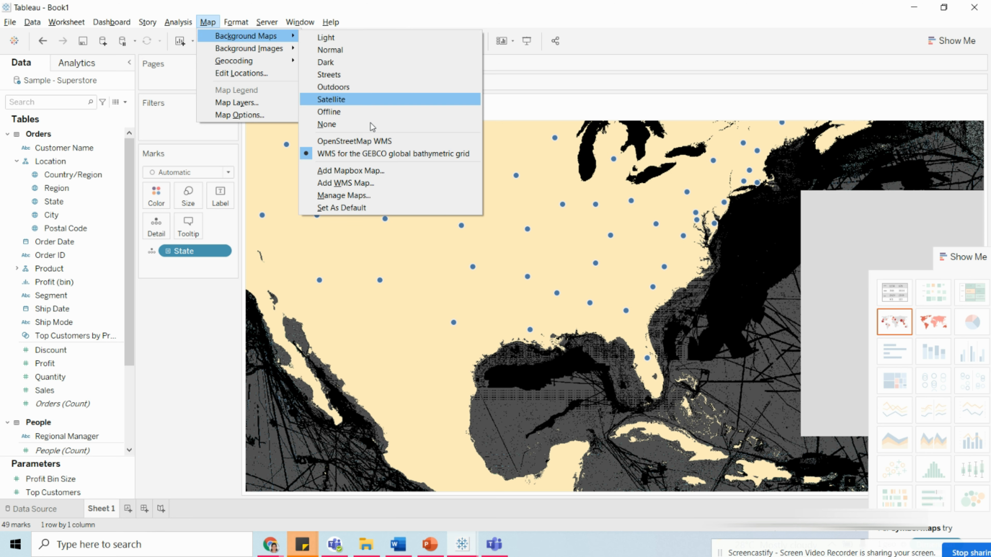
left_click(351, 184)
key("ctrl+v")
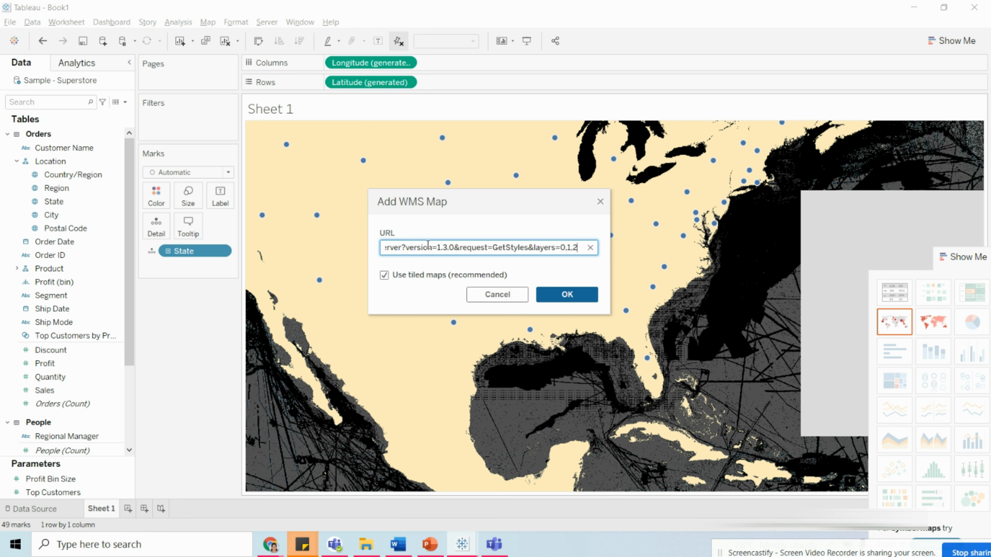
left_click(567, 295)
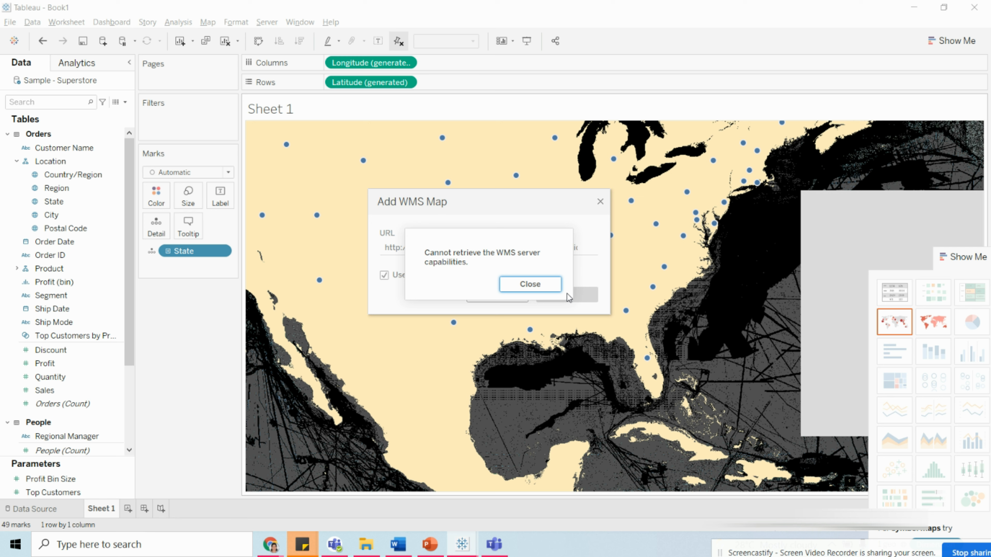
Dismiss the message and retry adding a tiled WMS background map from the ESRI_StateCityHighway_USA server URL.
left_click(519, 284)
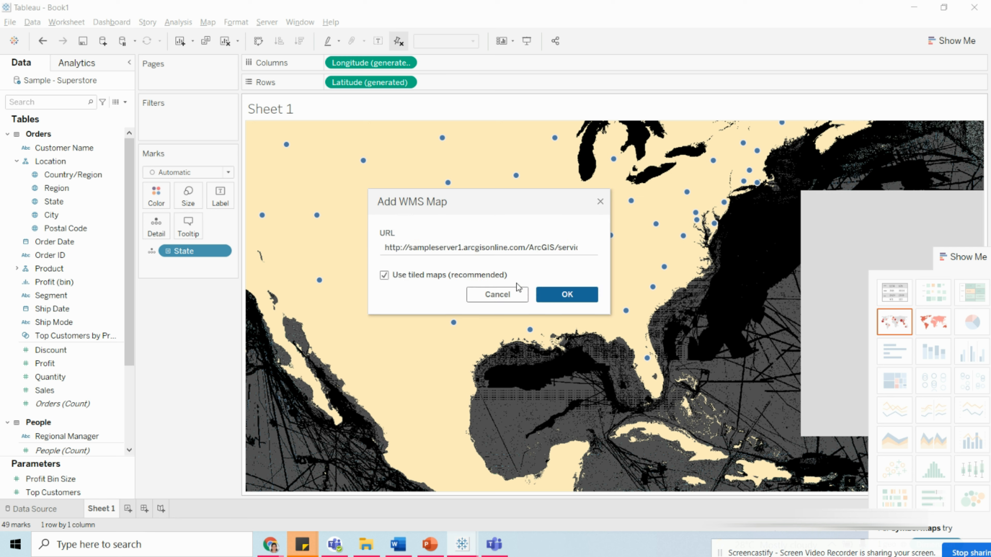
left_click(577, 294)
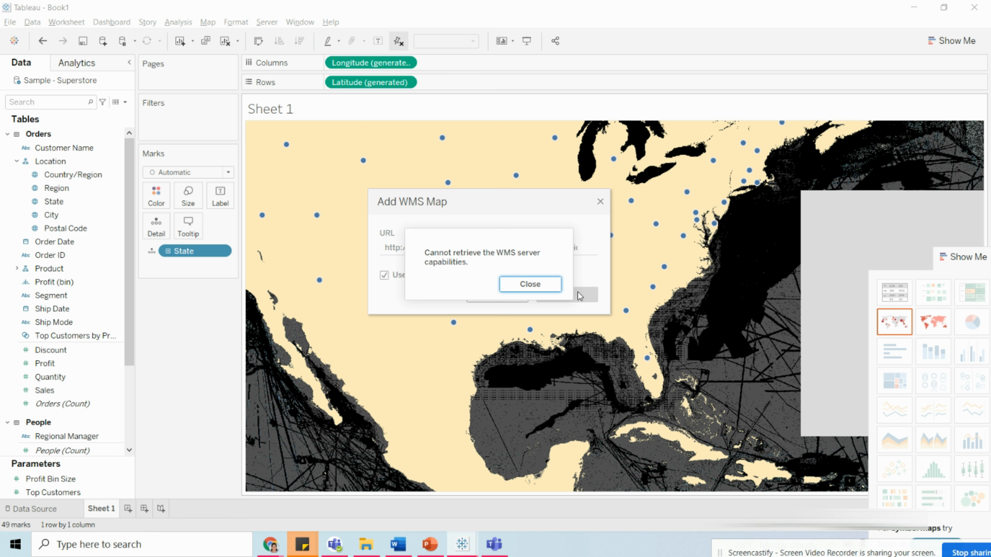
left_click(526, 285)
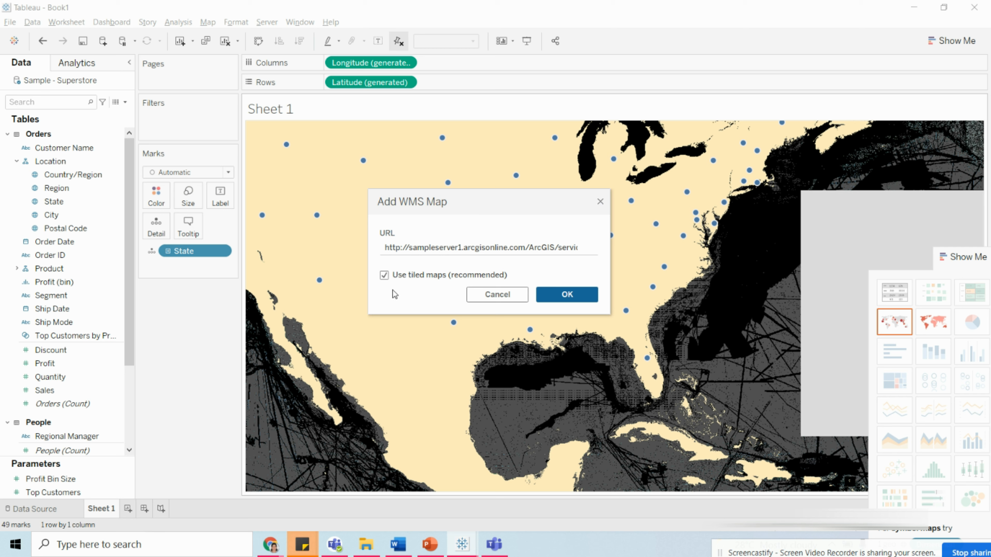
left_click(406, 247)
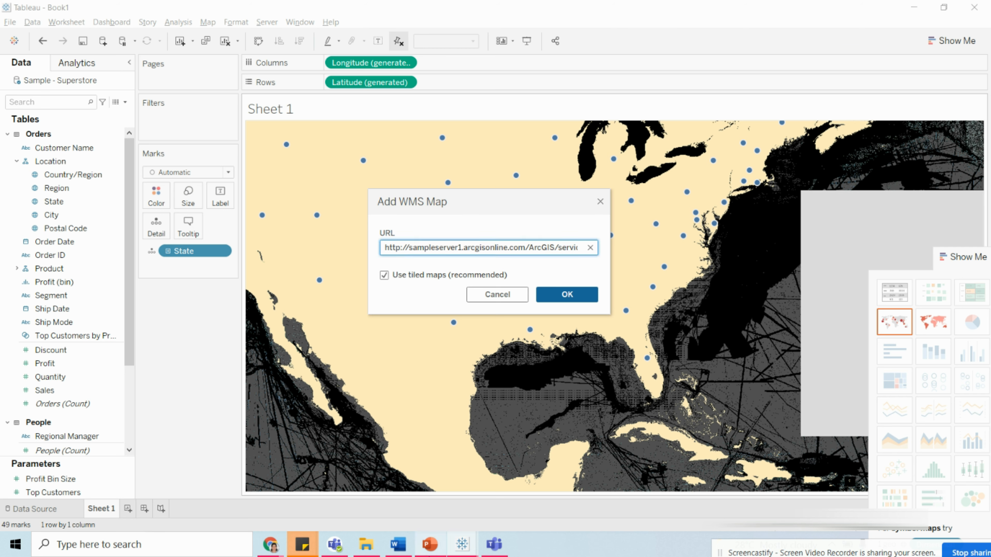
Switch to PowerPoint to check the ESRI_StateCityHighway_USA URL on the Map Servers slide, then return to Tableau Book1.
left_click(428, 545)
left_click(201, 338)
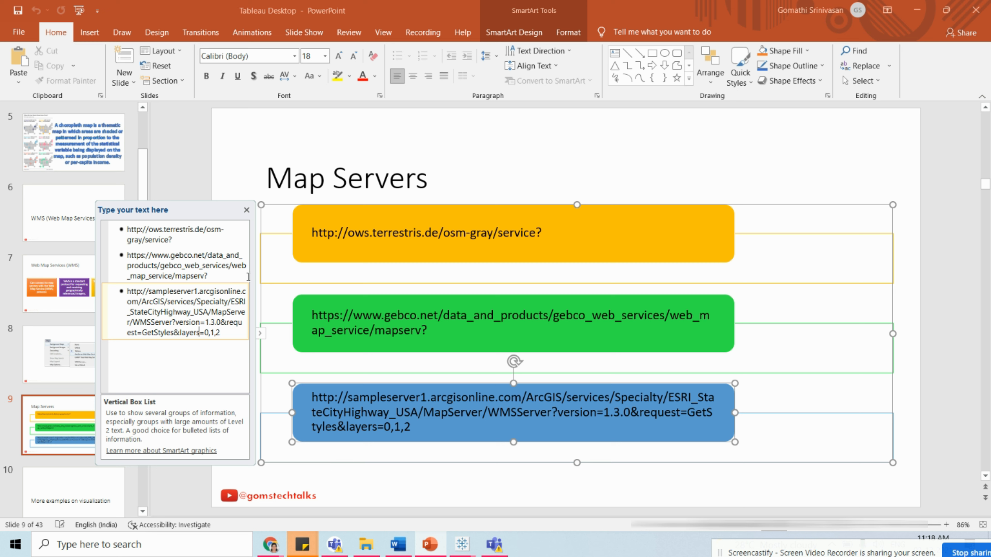
left_click(367, 163)
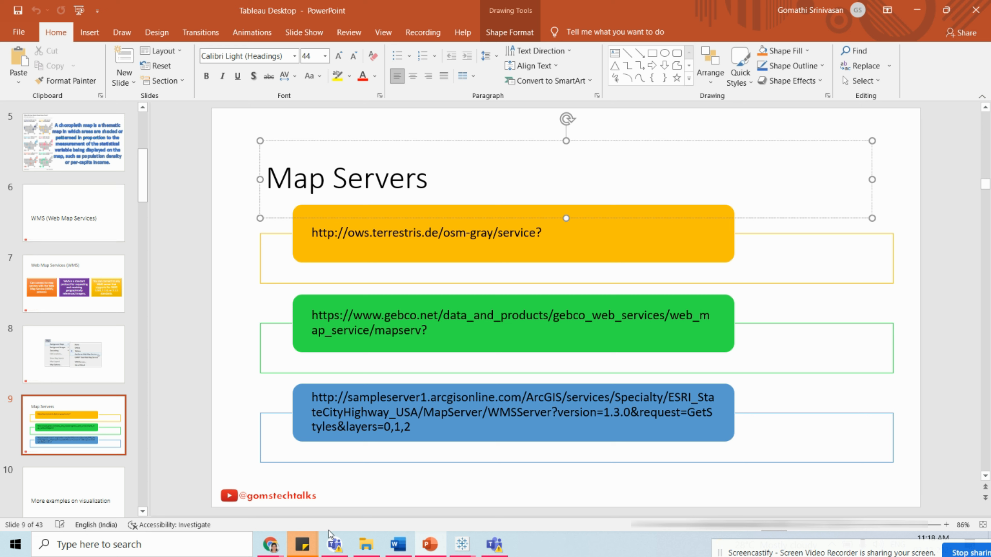
mouse_move(445, 546)
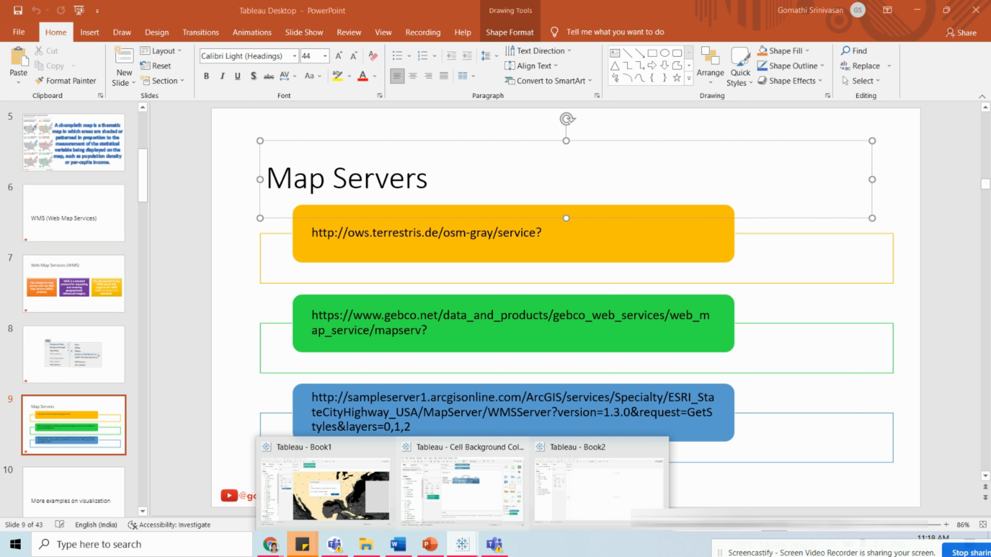
mouse_move(466, 526)
left_click(326, 490)
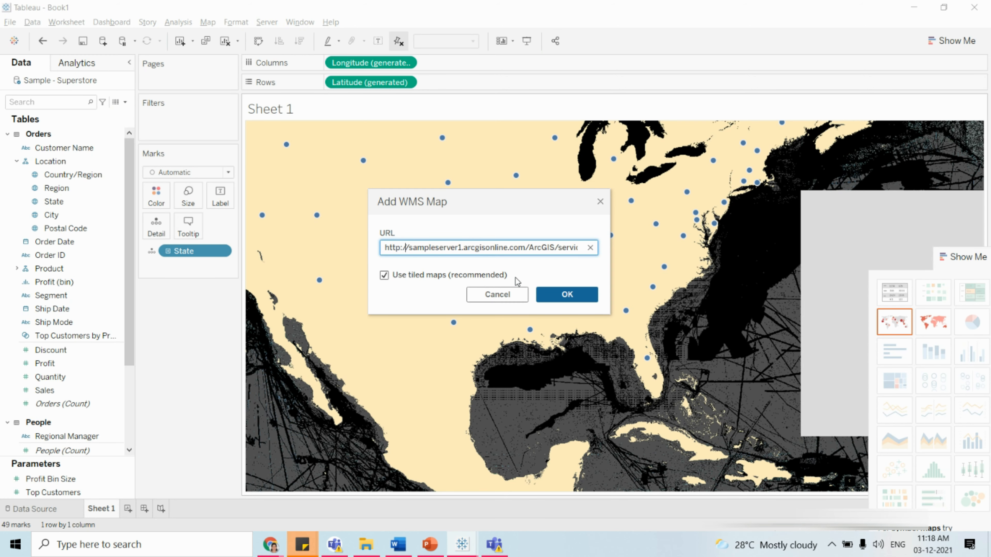
Cancel adding the WMS map and close the Book1 workbook without saving its changes.
left_click(498, 295)
left_click(974, 7)
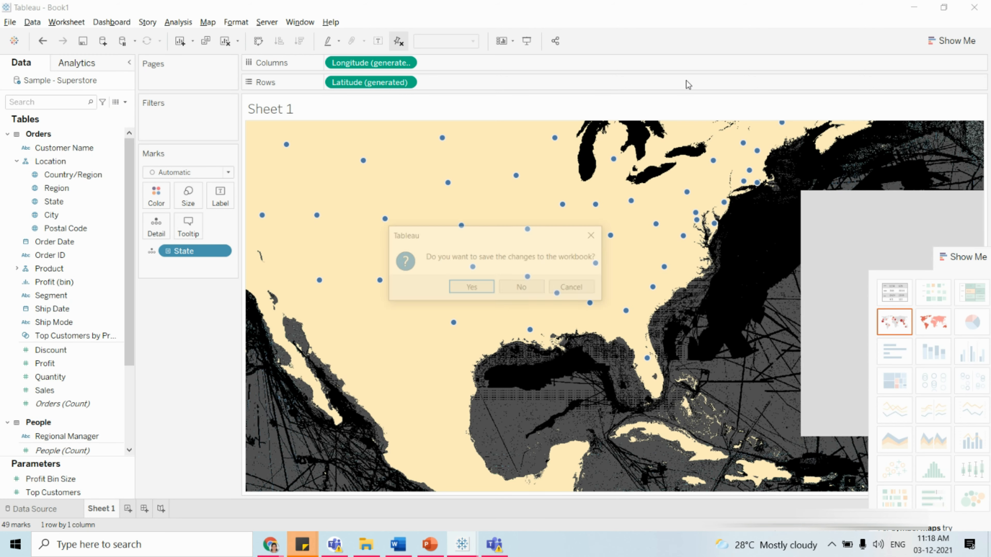
left_click(528, 285)
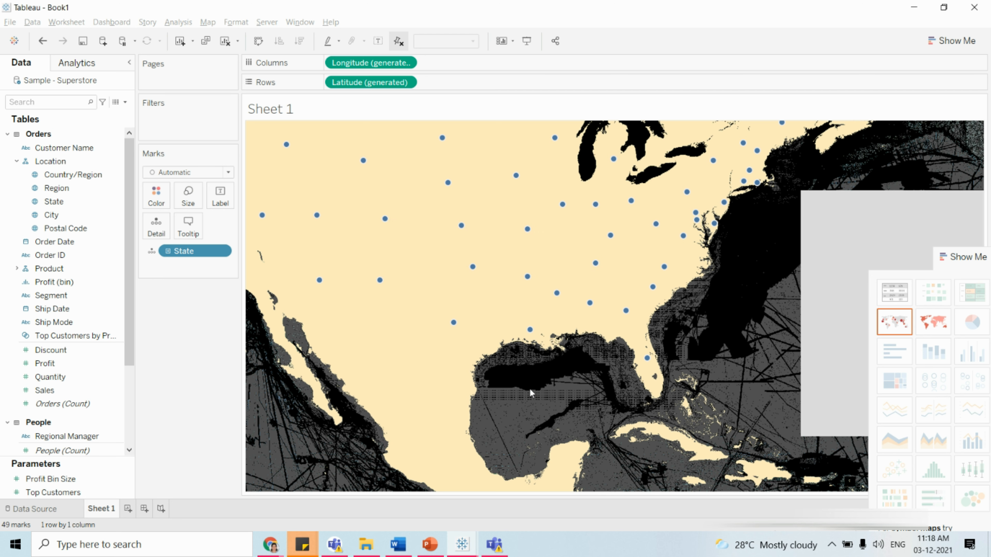
Look through the open Tableau windows for Book2 and Cell Background Color_10.3.
mouse_move(457, 544)
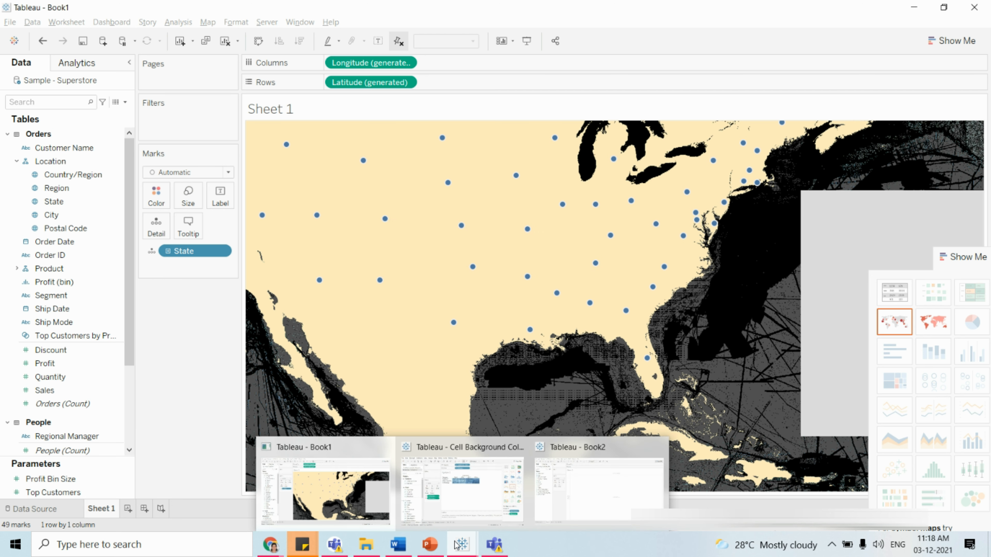
left_click(624, 483)
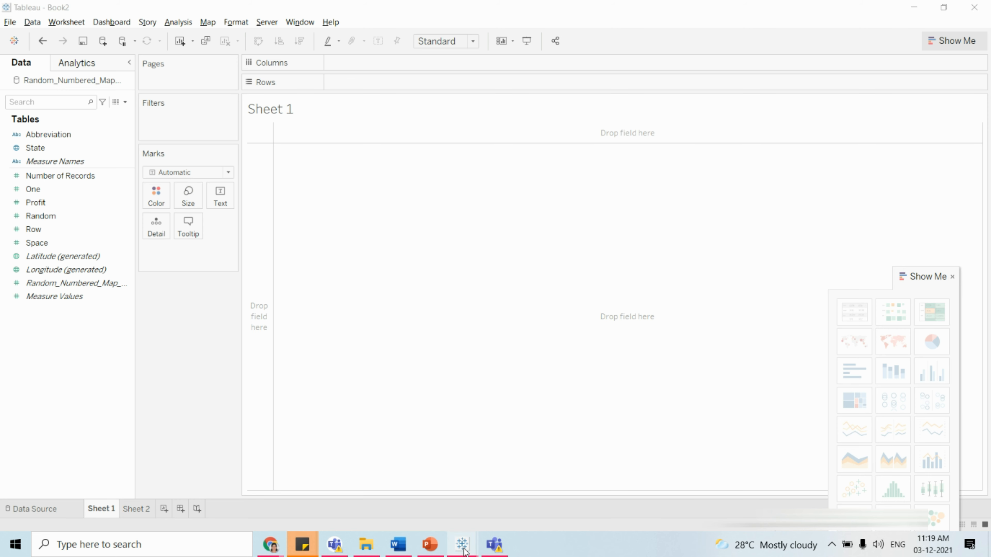
mouse_move(463, 551)
left_click(453, 497)
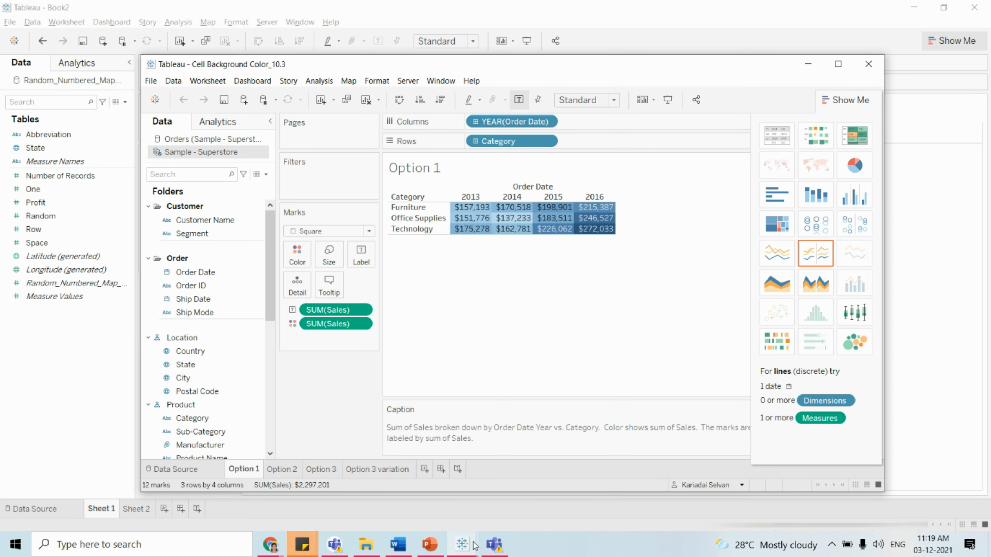
left_click(601, 483)
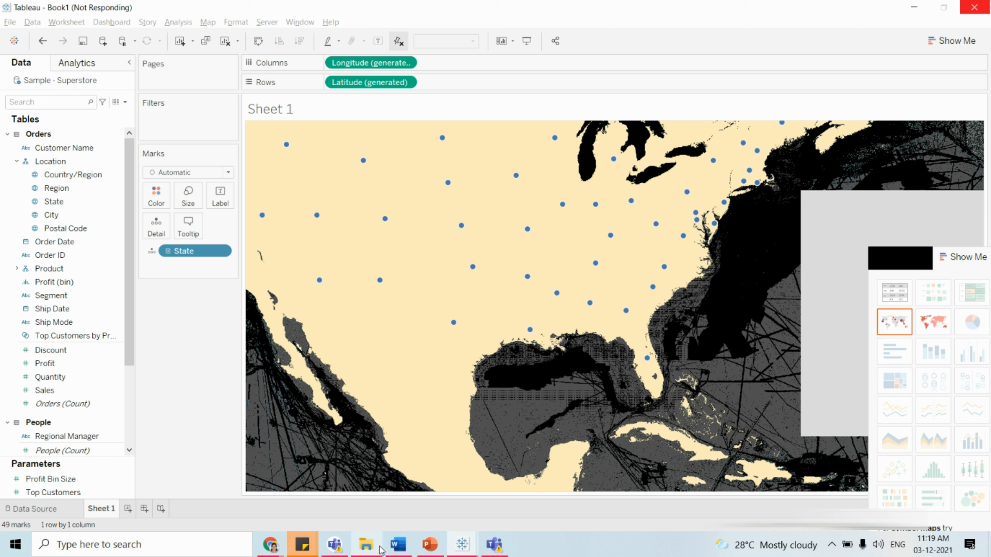
Switch to PowerPoint and preview the More examples on visualization and Charts and Visualizations slides as a slide show.
left_click(431, 543)
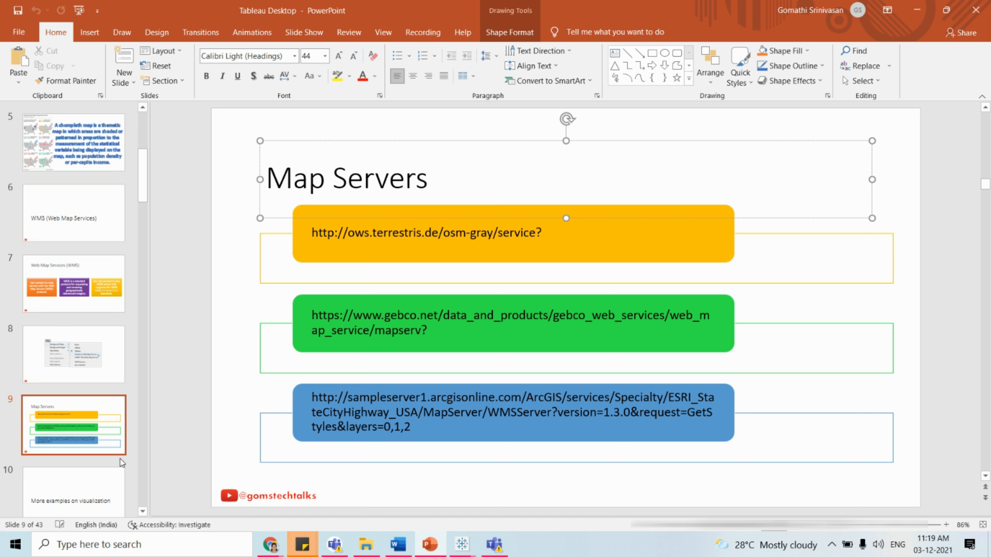
left_click(103, 486)
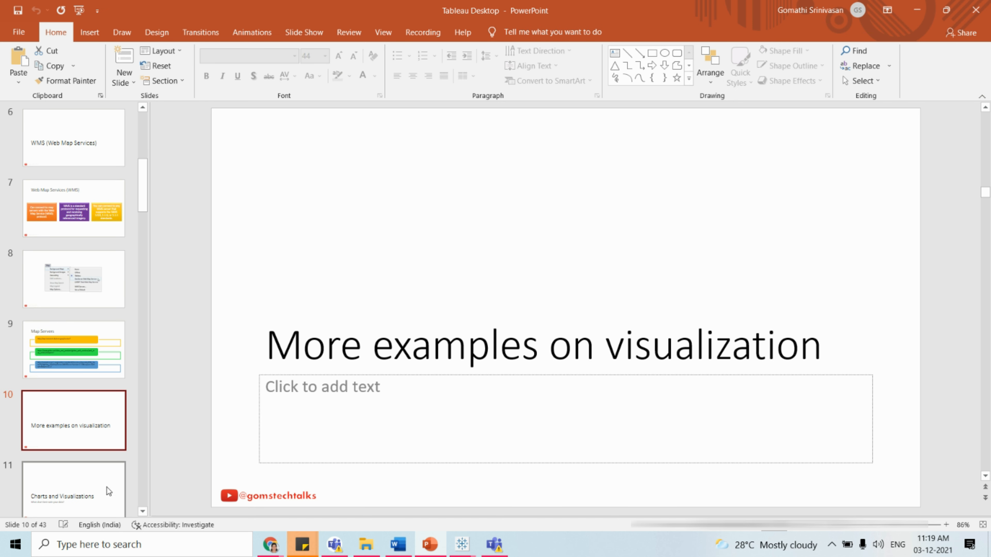
left_click(854, 527)
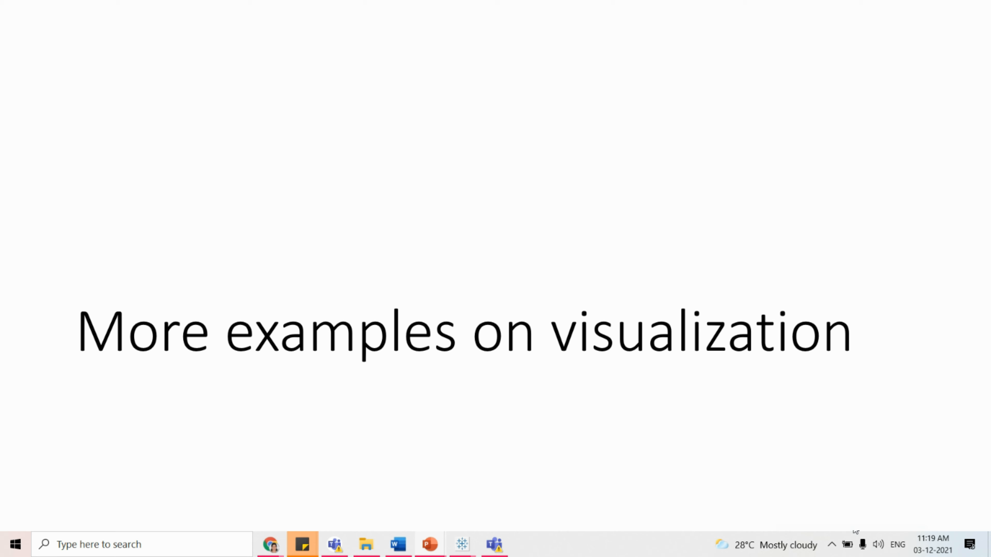
key("Right")
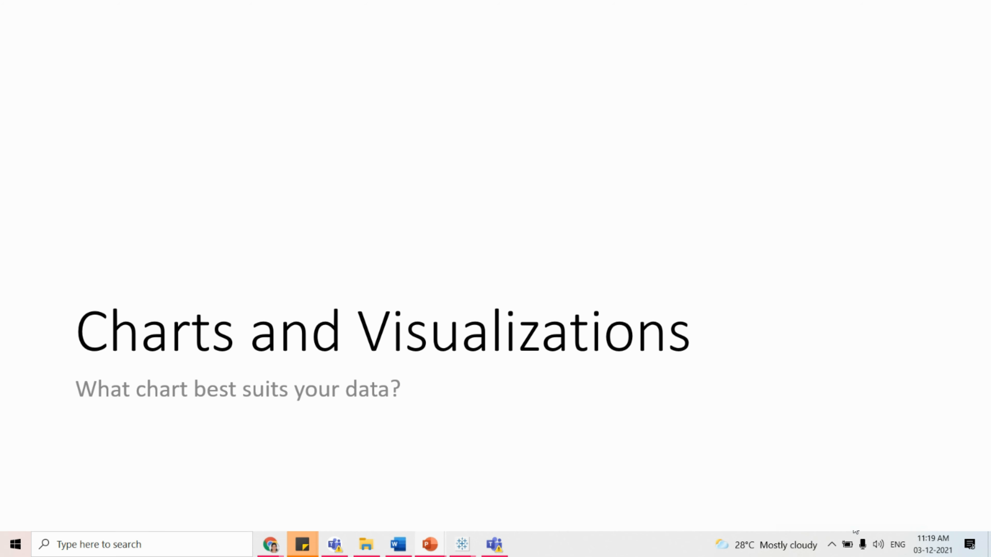
key("Escape")
left_click(72, 279)
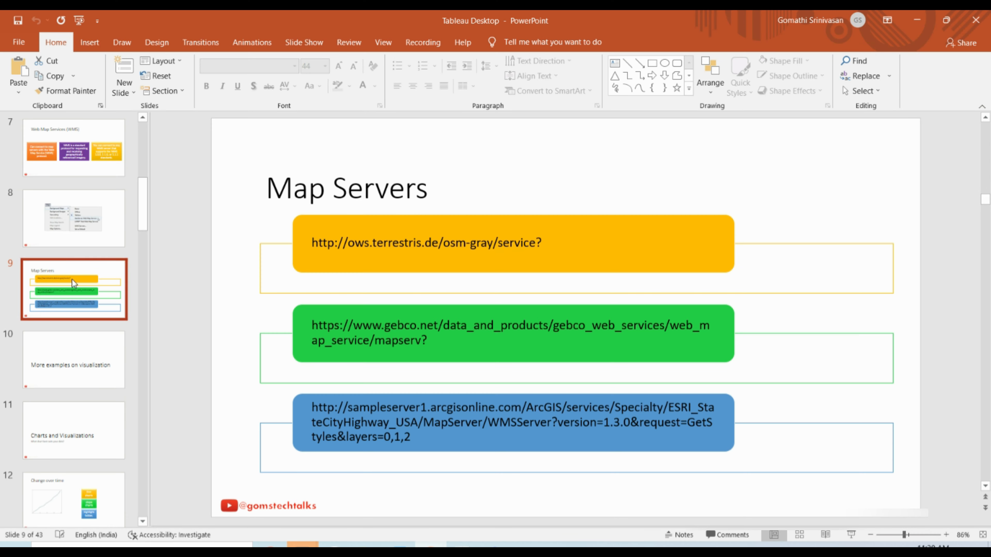
left_click(400, 226)
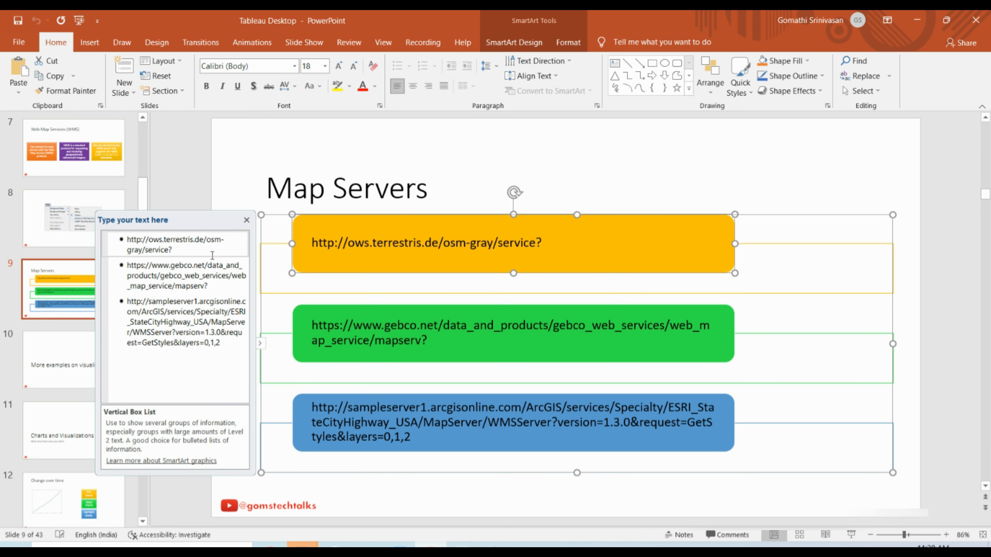
left_click_drag(173, 250, 122, 239)
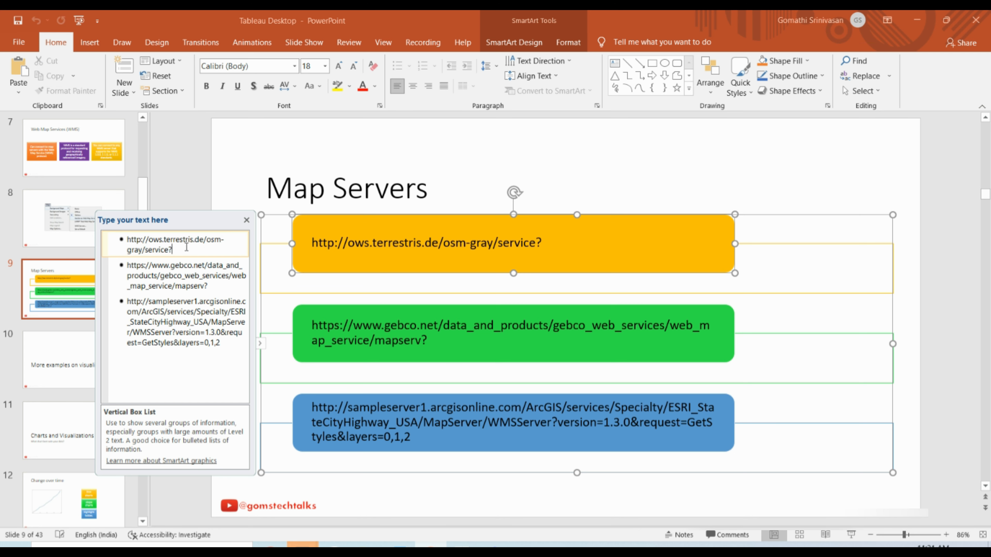
left_click(95, 163)
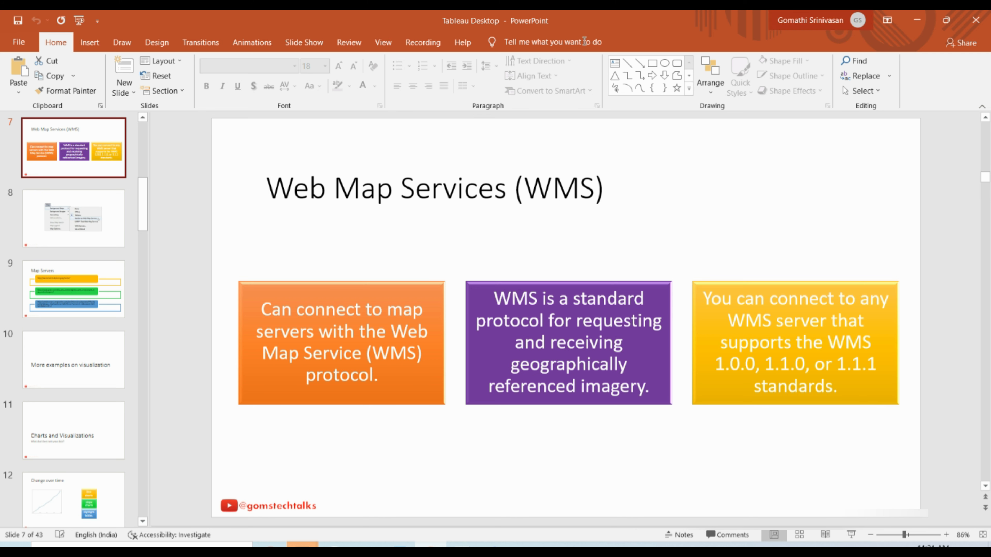
left_click(68, 269)
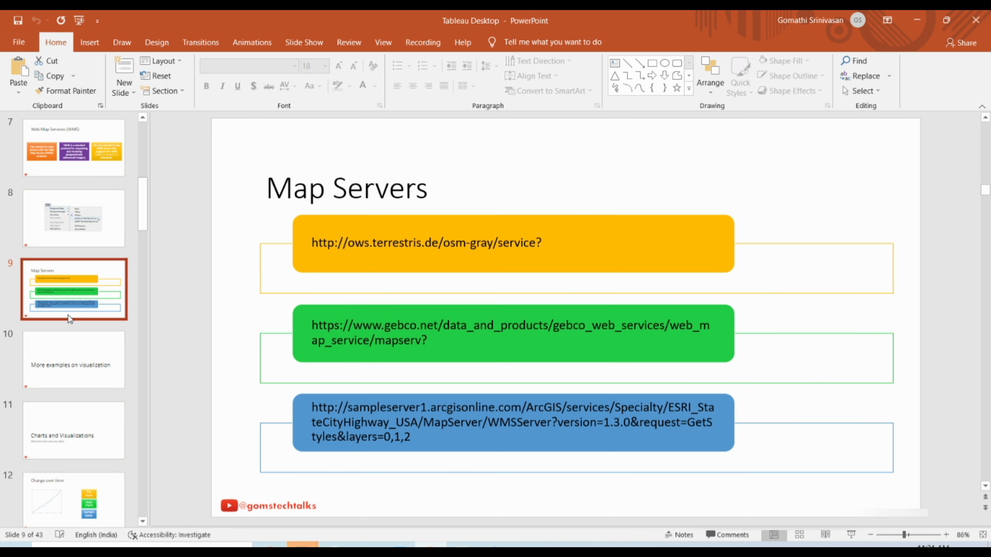
left_click(277, 277)
left_click(213, 255)
left_click_drag(187, 254, 117, 237)
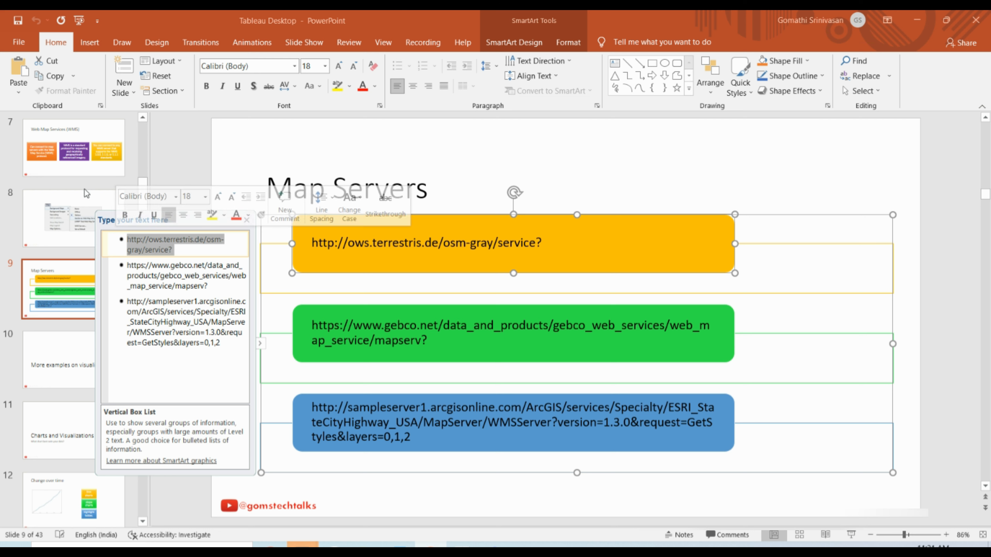
mouse_move(303, 545)
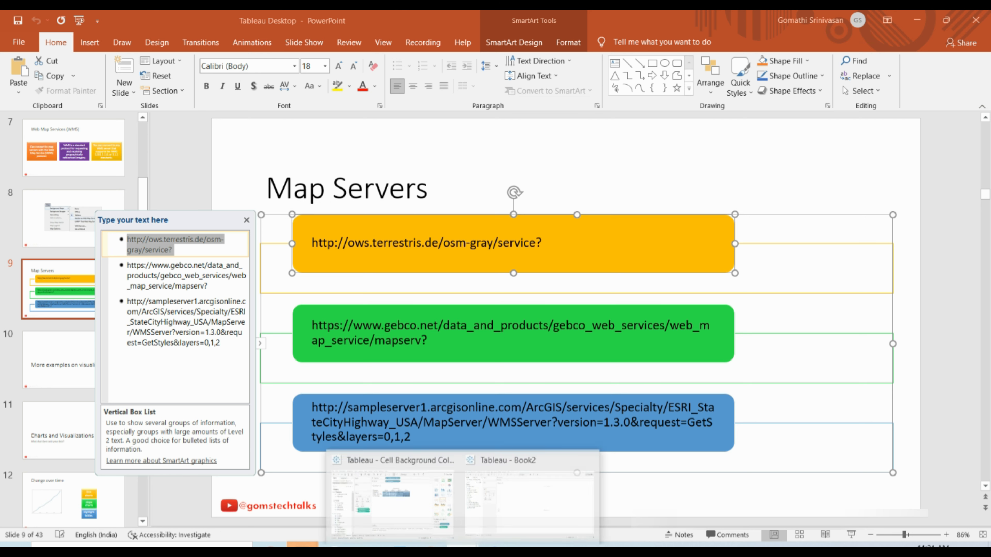
left_click(546, 492)
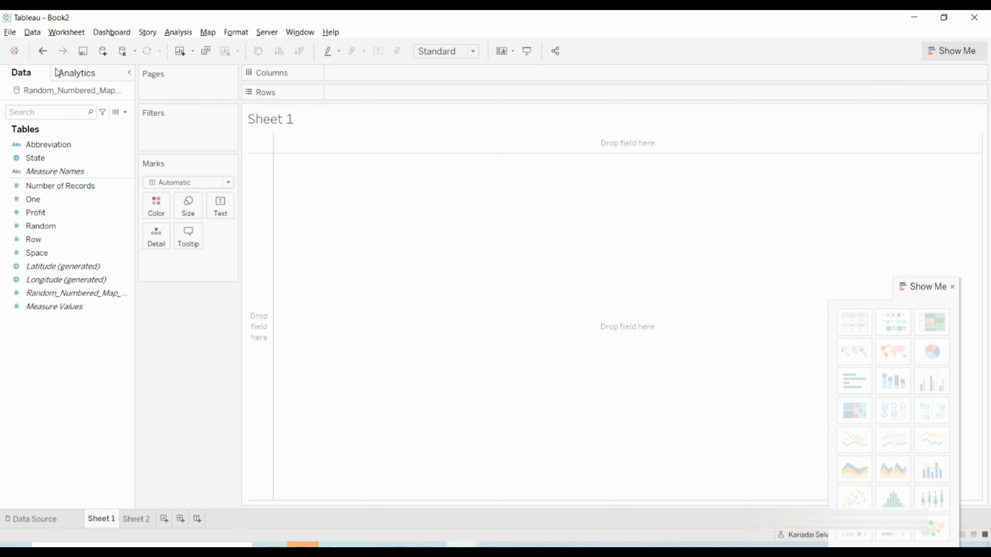
Plot the State field as a map on Sheet 1 of Book2.
left_click(11, 33)
left_click(13, 43)
left_click(12, 33)
left_click(12, 34)
left_click_drag(34, 158, 452, 266)
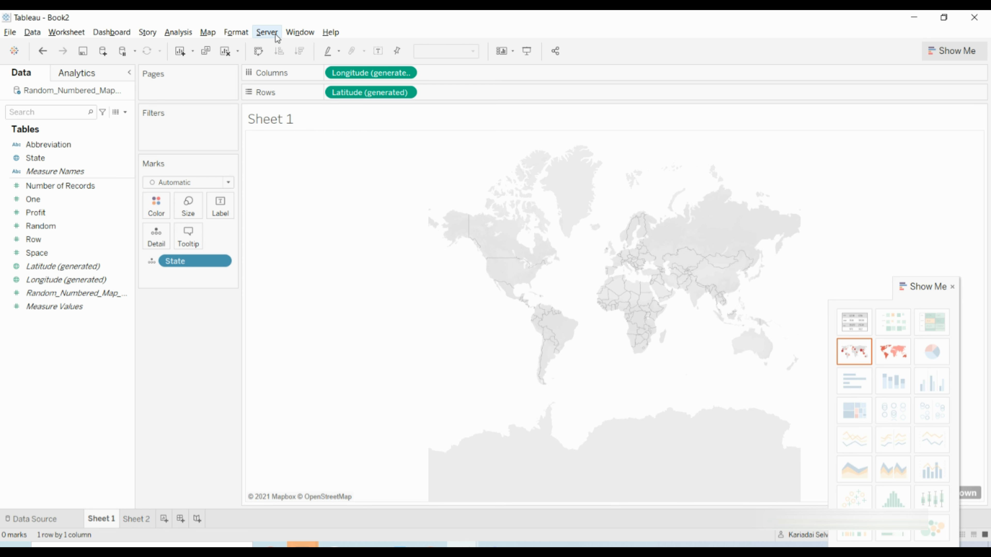
left_click(206, 32)
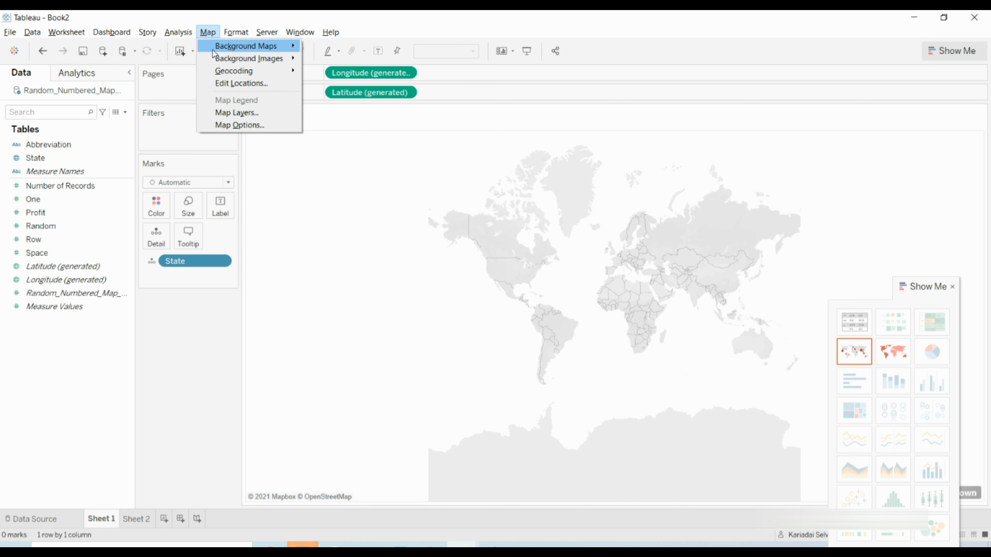
mouse_move(213, 49)
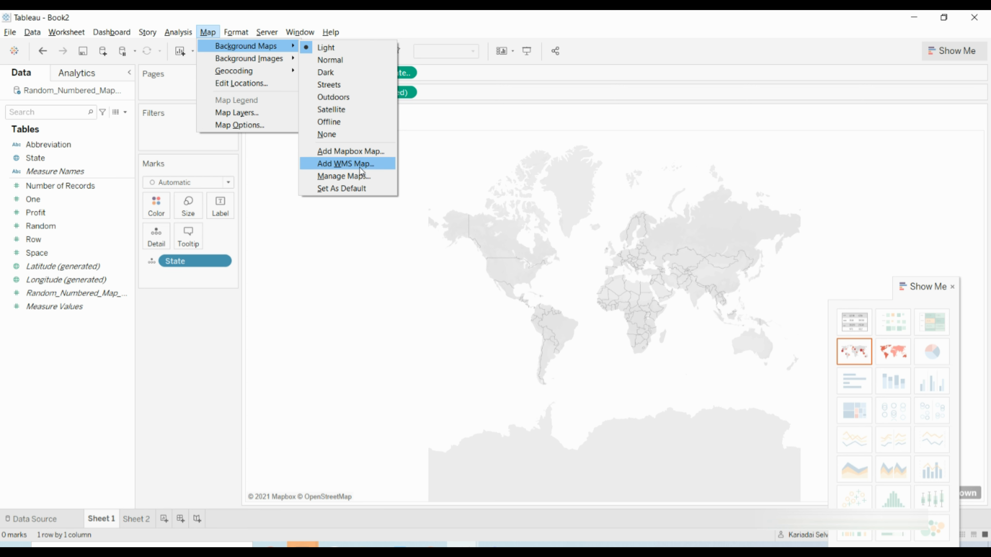
left_click(407, 181)
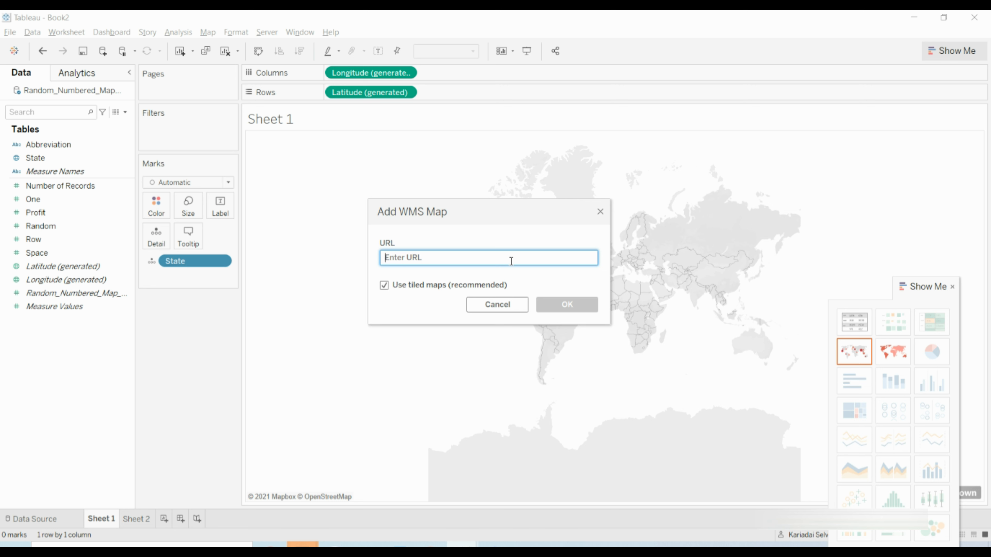
left_click(600, 213)
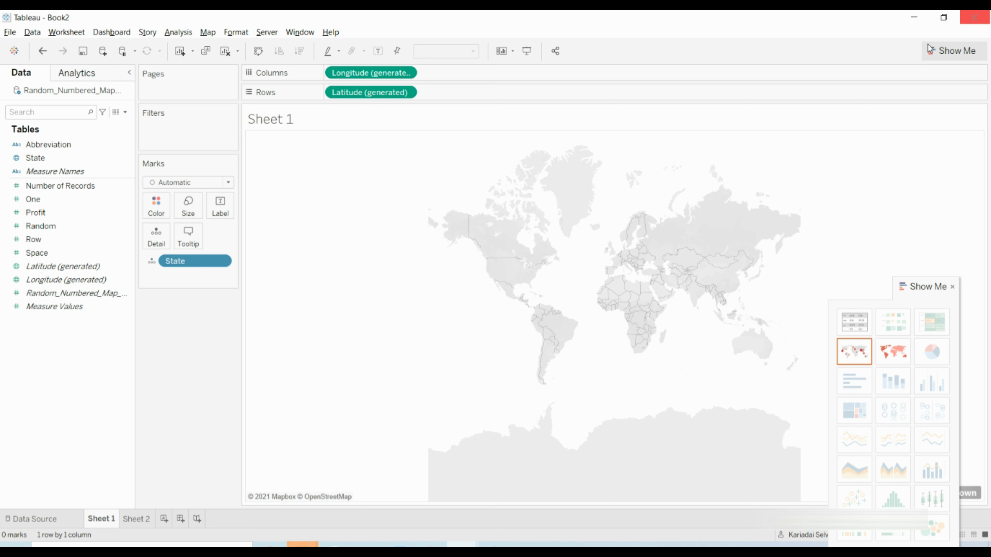
Open a new blank Tableau workbook and close Book2 without saving its changes.
left_click(10, 32)
key("Escape")
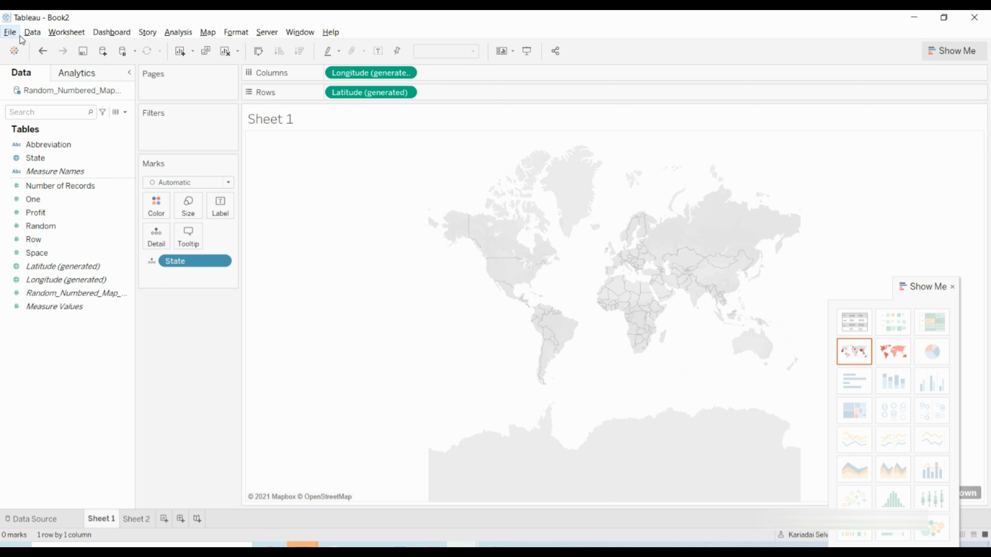
mouse_move(461, 545)
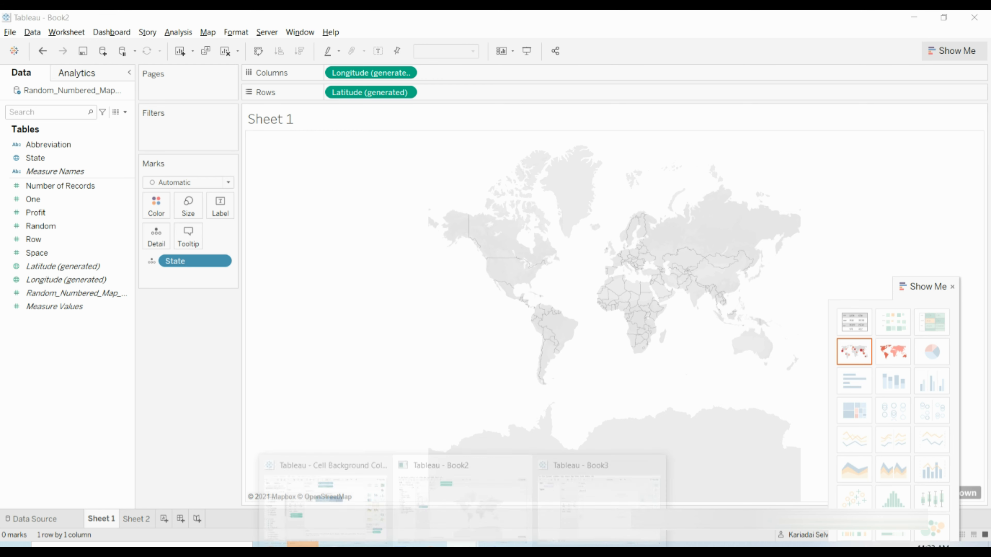
left_click(580, 516)
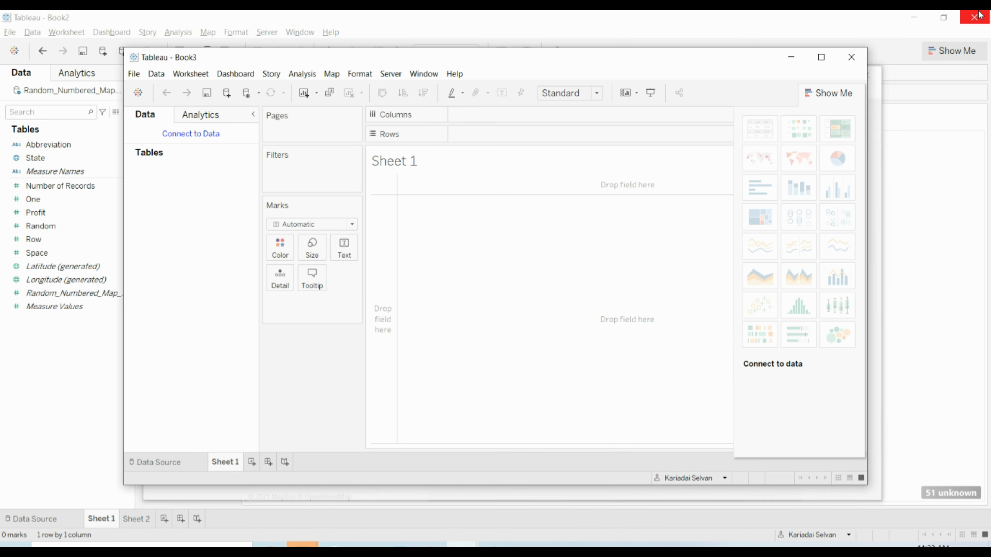
left_click(977, 17)
left_click(521, 300)
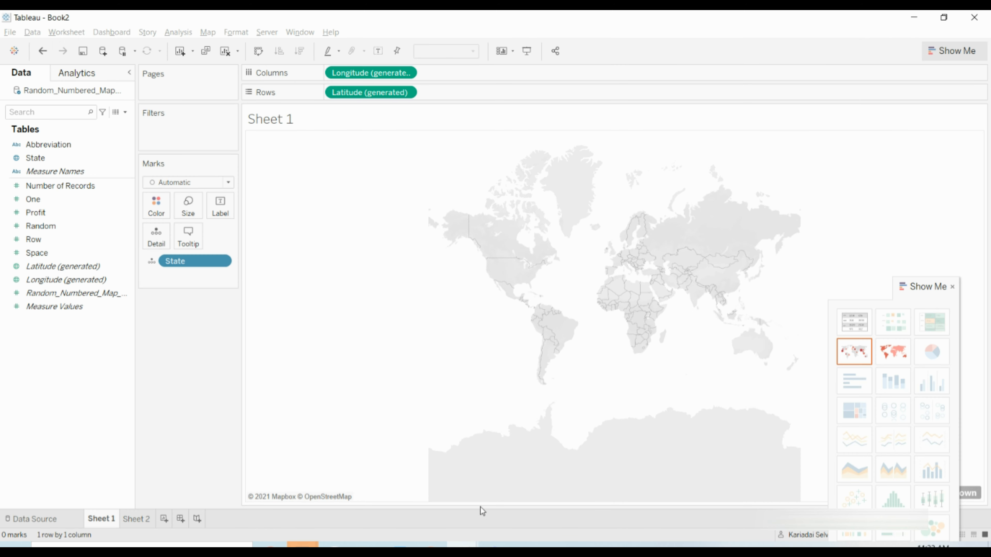
Switch to PowerPoint and present the slides from Charts and Visualizations through Change over time and Correlation.
left_click(431, 545)
left_click(44, 380)
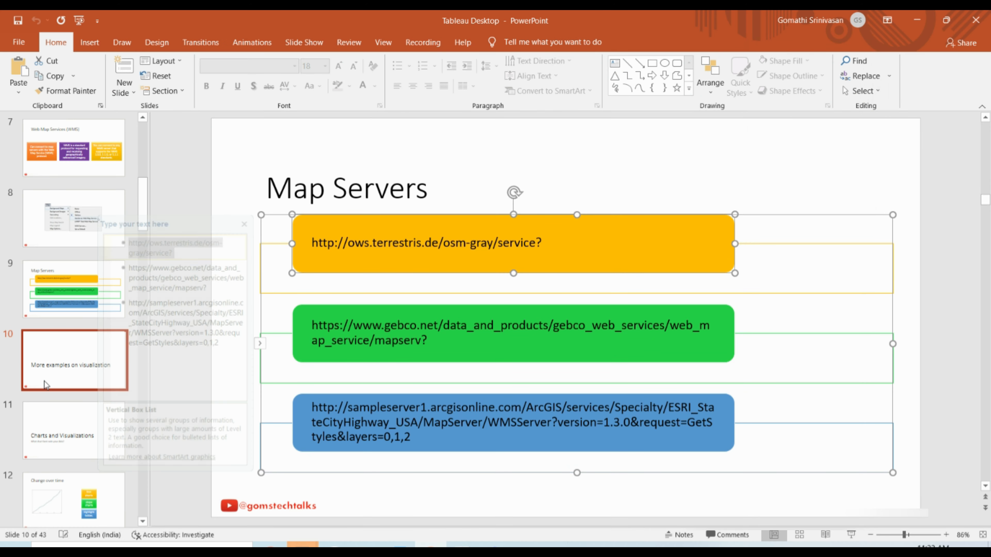
left_click(50, 424)
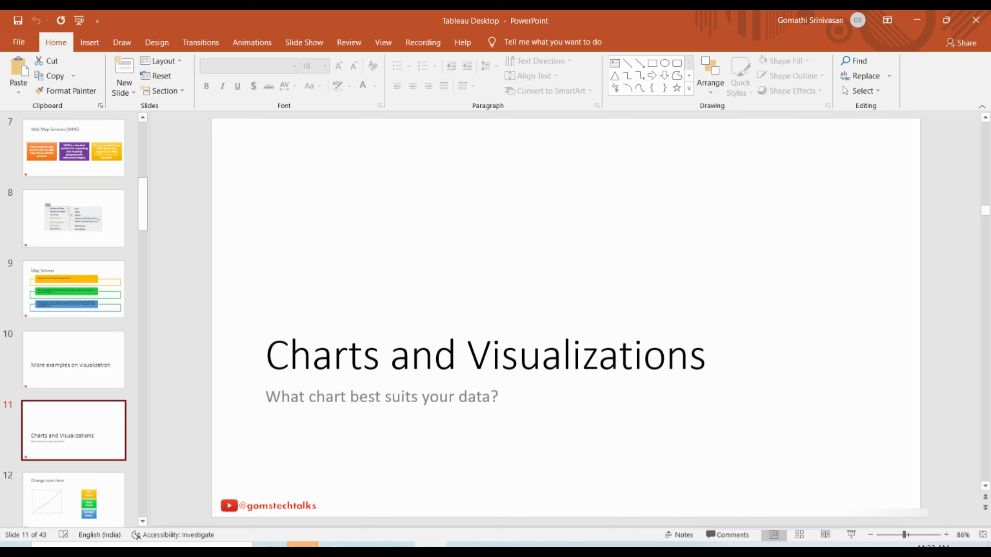
left_click(851, 535)
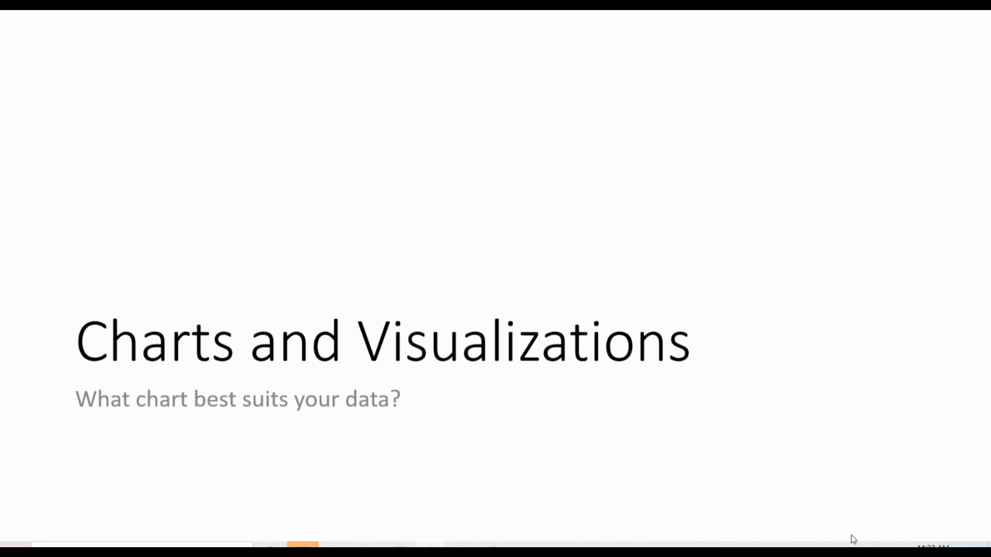
left_click(852, 535)
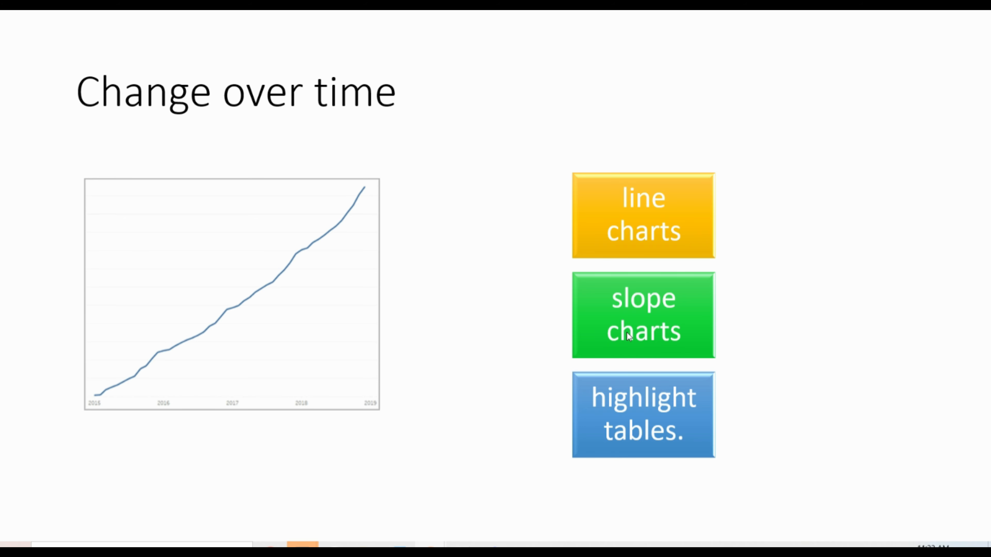
left_click(685, 398)
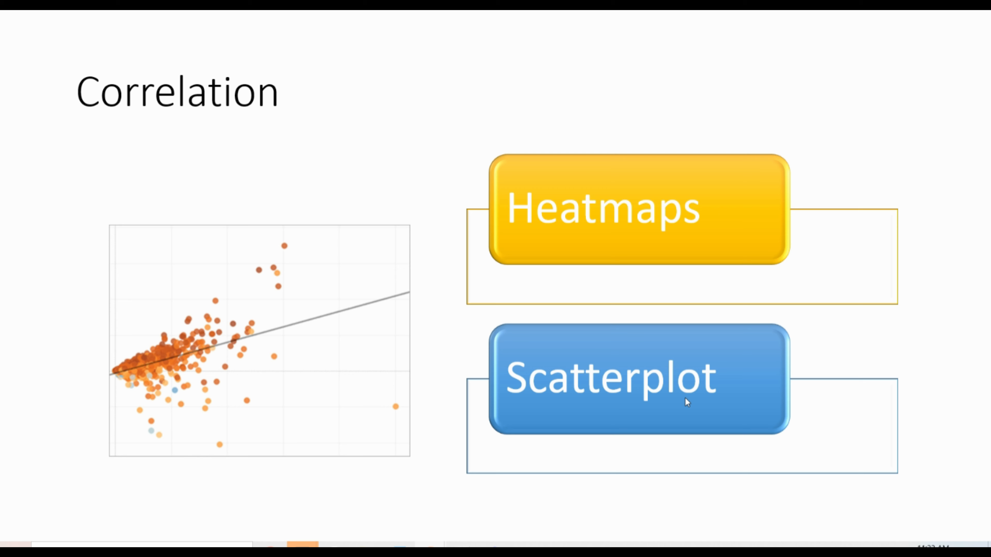
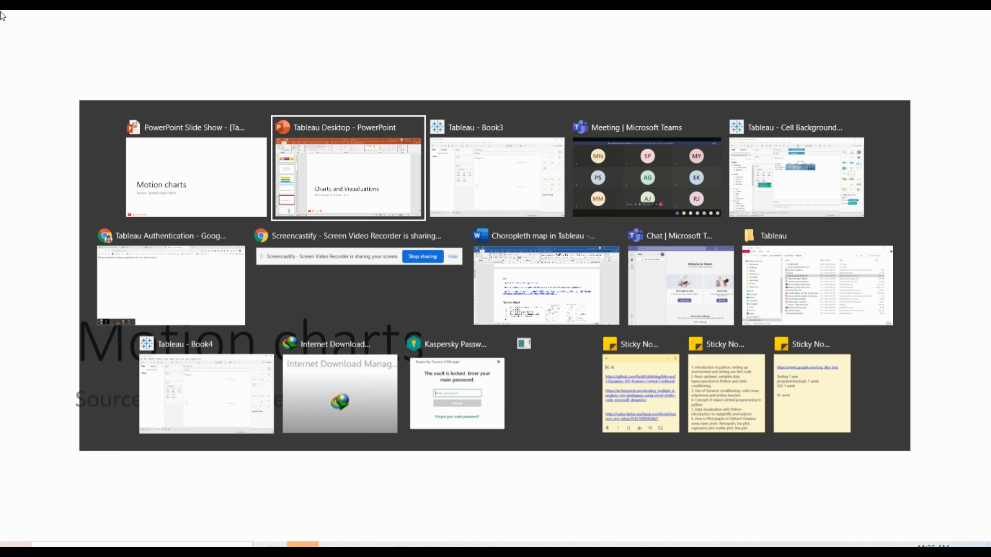
Switch to Tableau Book3, maximize its window, and connect it to the Sample - Superstore saved data source.
key("alt+Tab")
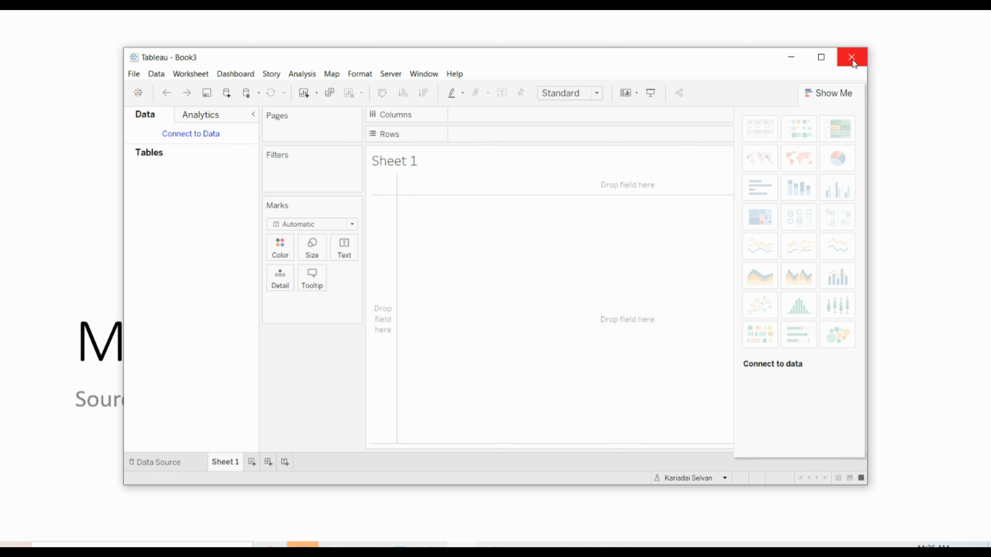
left_click(822, 59)
left_click(50, 93)
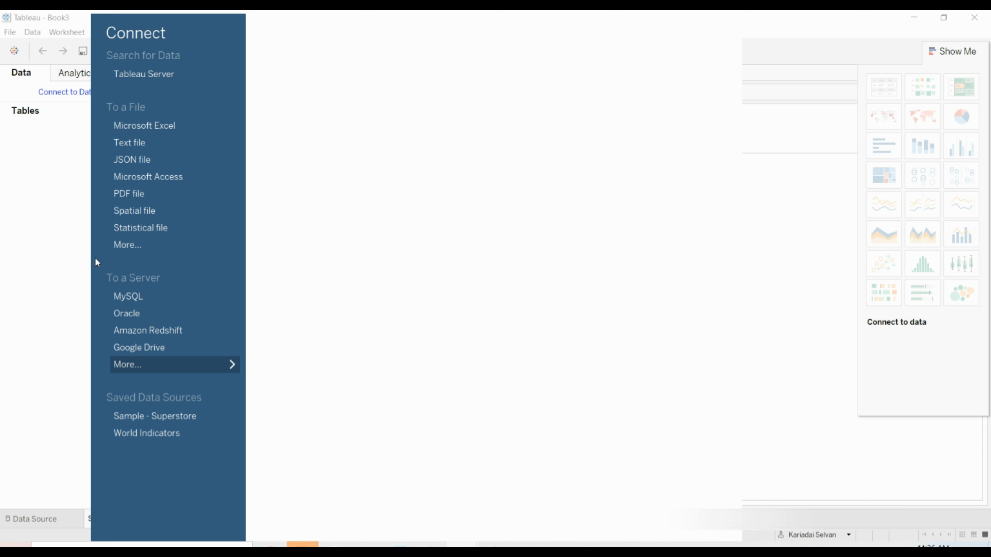
left_click(163, 416)
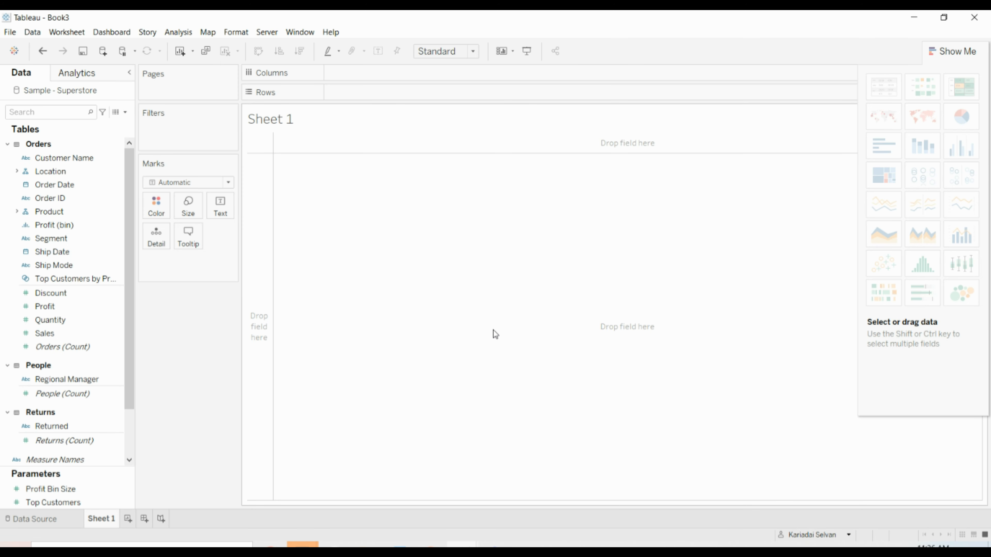
Plot Sales on Rows against Order Date on Columns, with the date grouped by discrete month.
left_click(64, 198)
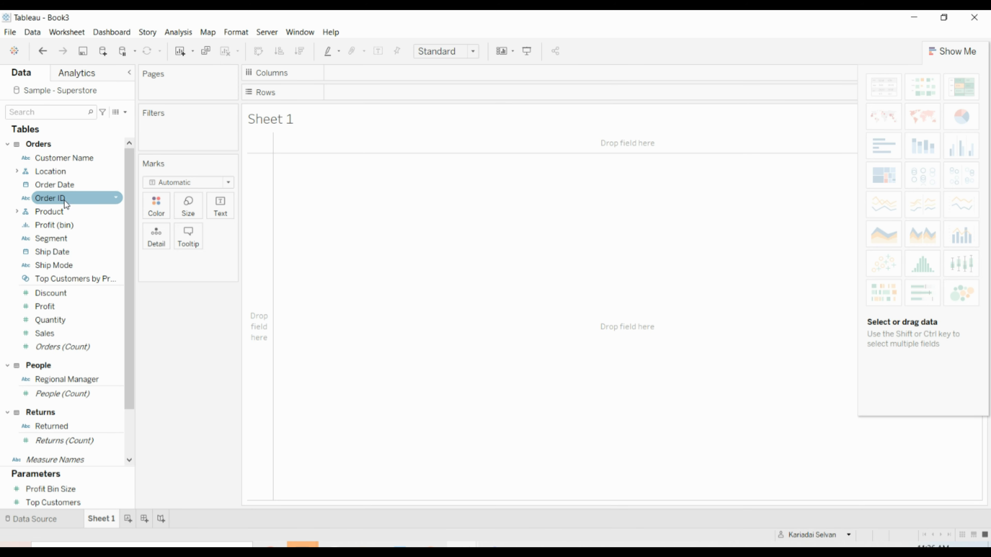
left_click(67, 212)
left_click(59, 186)
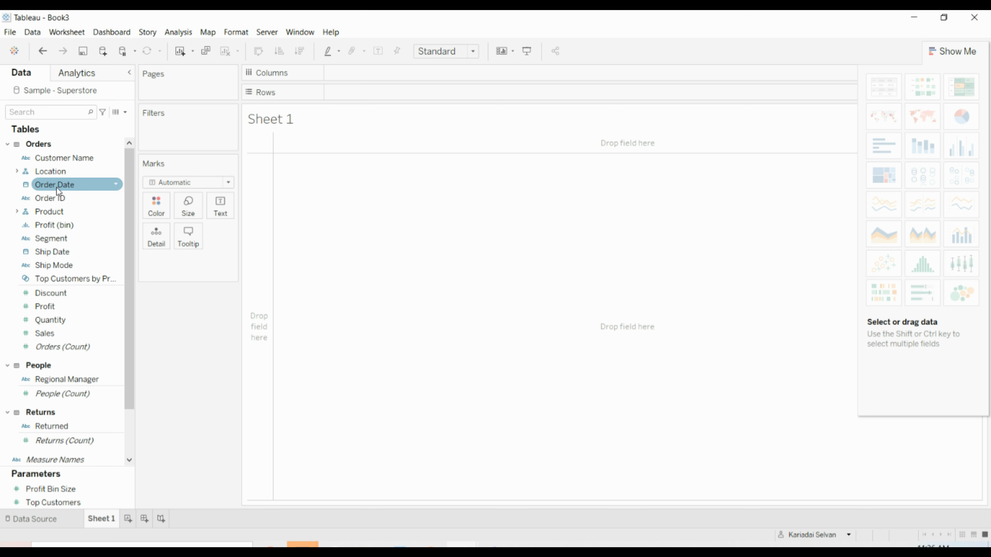
left_click_drag(58, 186, 359, 73)
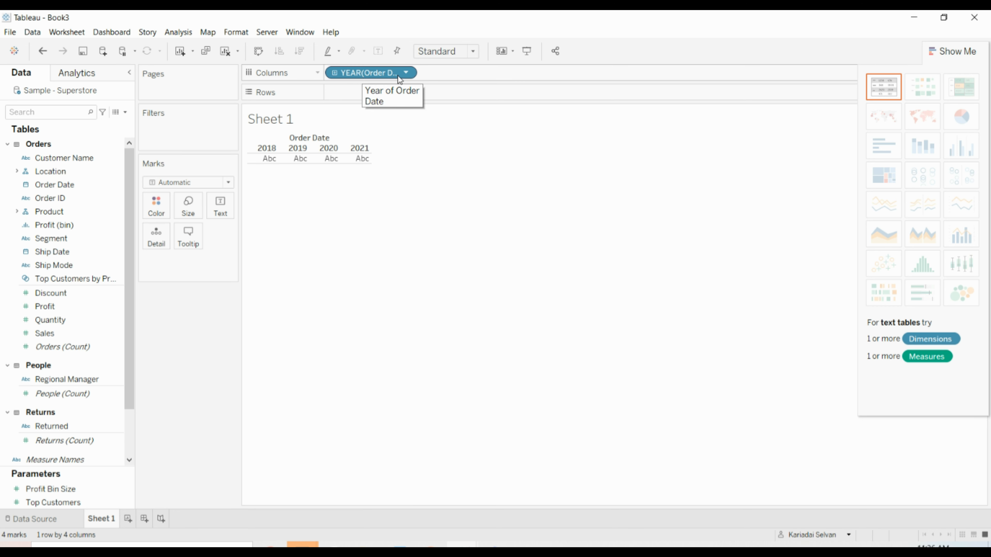
left_click(405, 73)
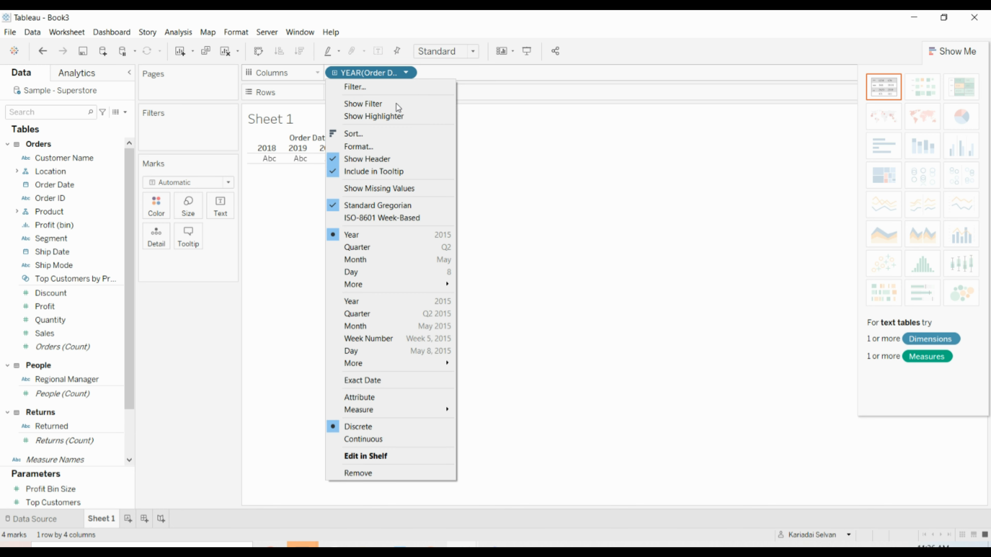
left_click(359, 258)
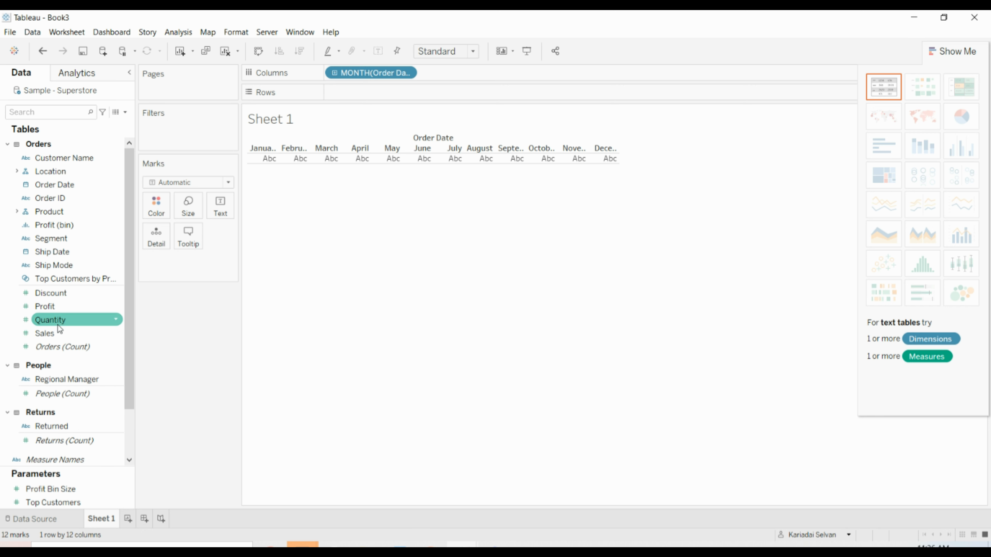
left_click_drag(59, 333, 374, 103)
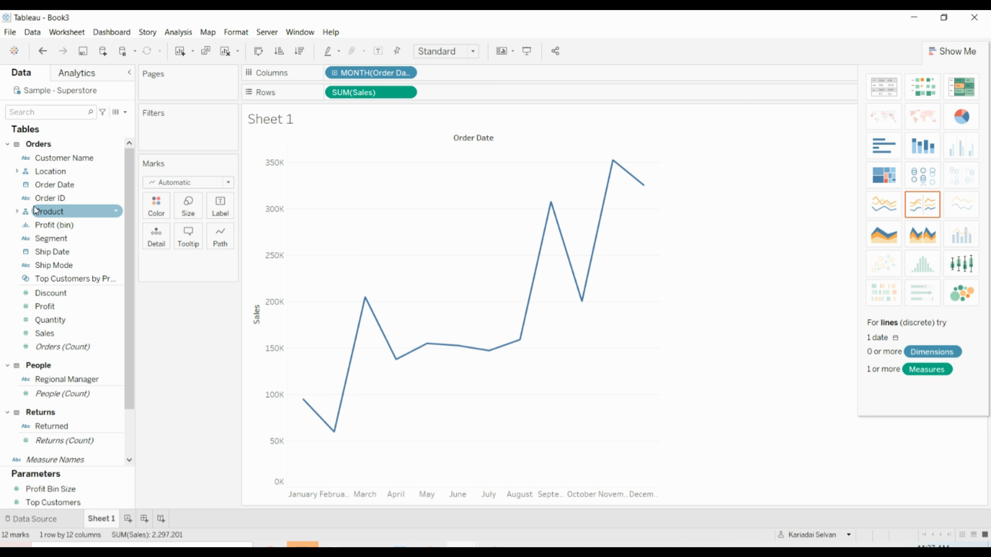
Page the view by discrete month of Order Date and move Show Me away from the page controls.
left_click_drag(41, 188, 151, 94)
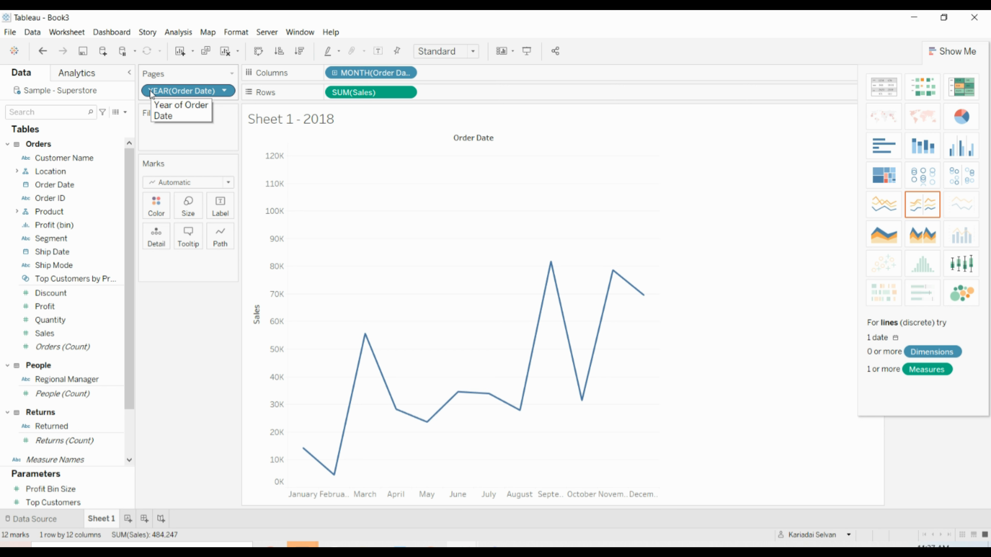
left_click(225, 91)
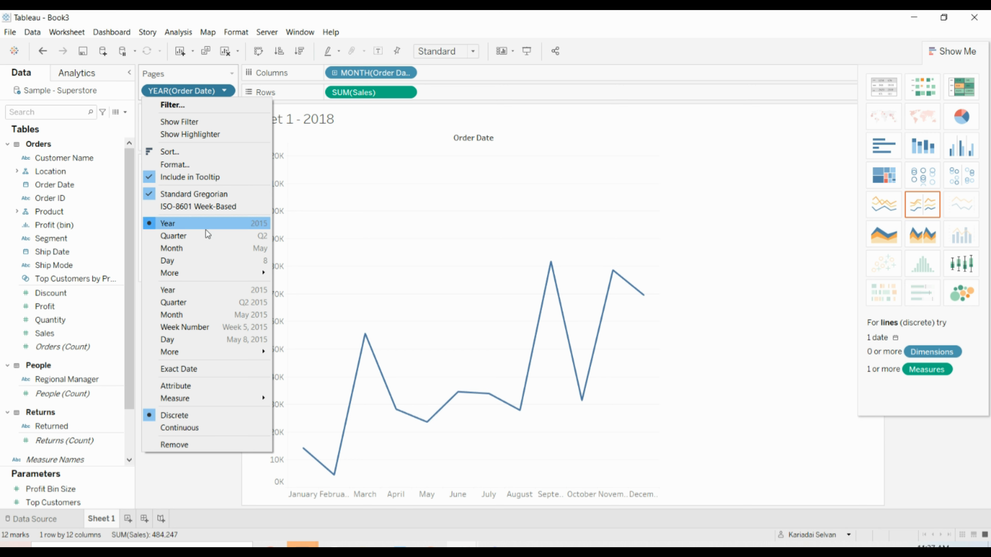
left_click(207, 249)
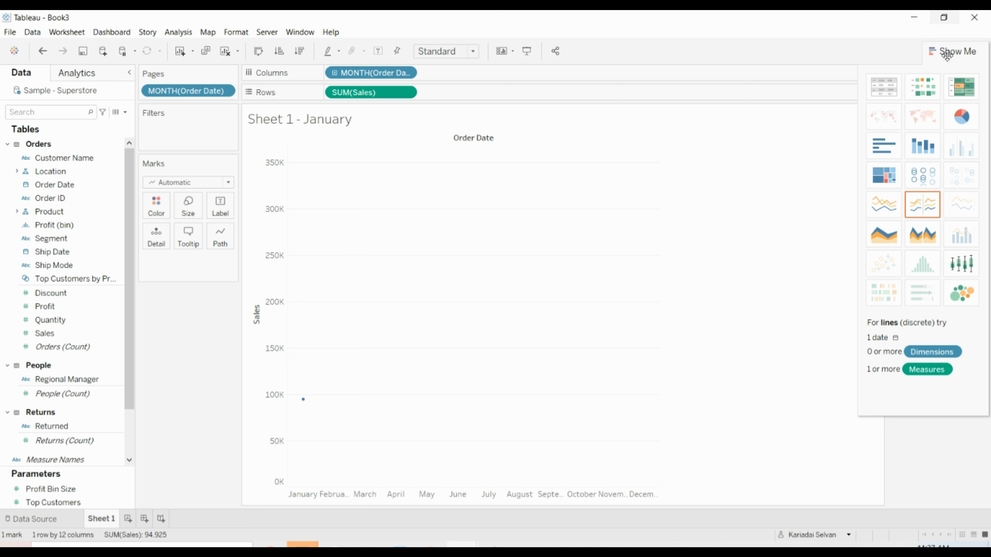
left_click_drag(952, 56, 961, 216)
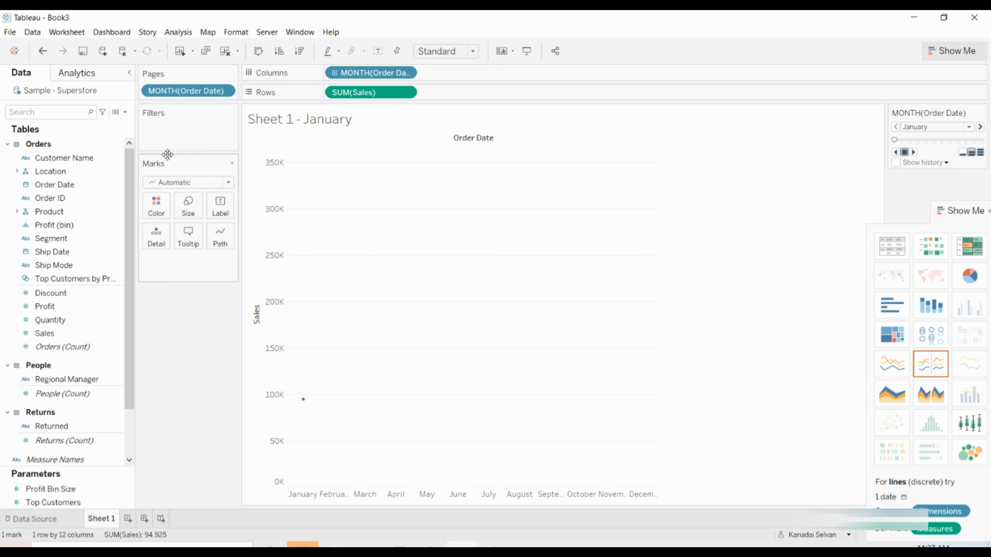
Add a Months filter on Order Date that keeps all months from January to December selected.
left_click_drag(72, 184, 186, 124)
left_click(455, 220)
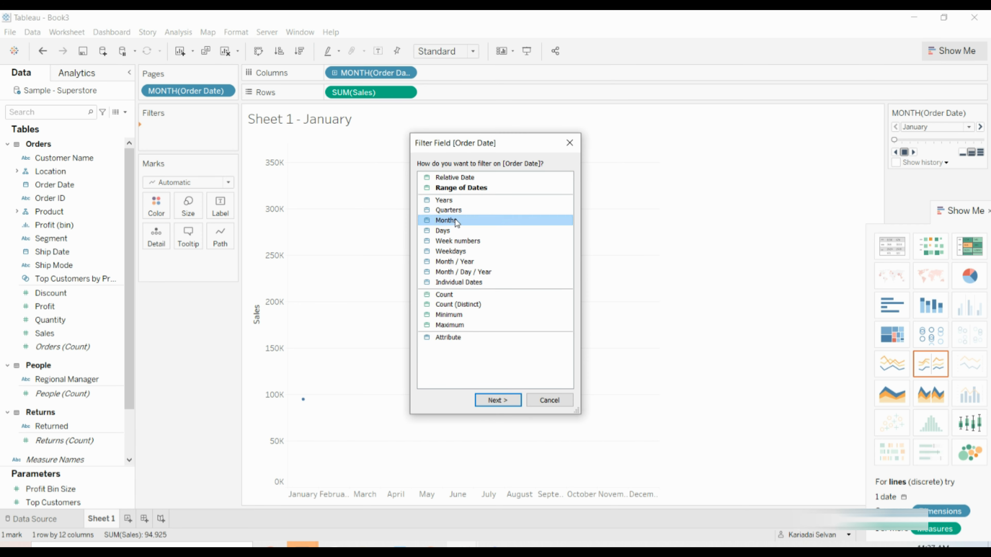
left_click(507, 401)
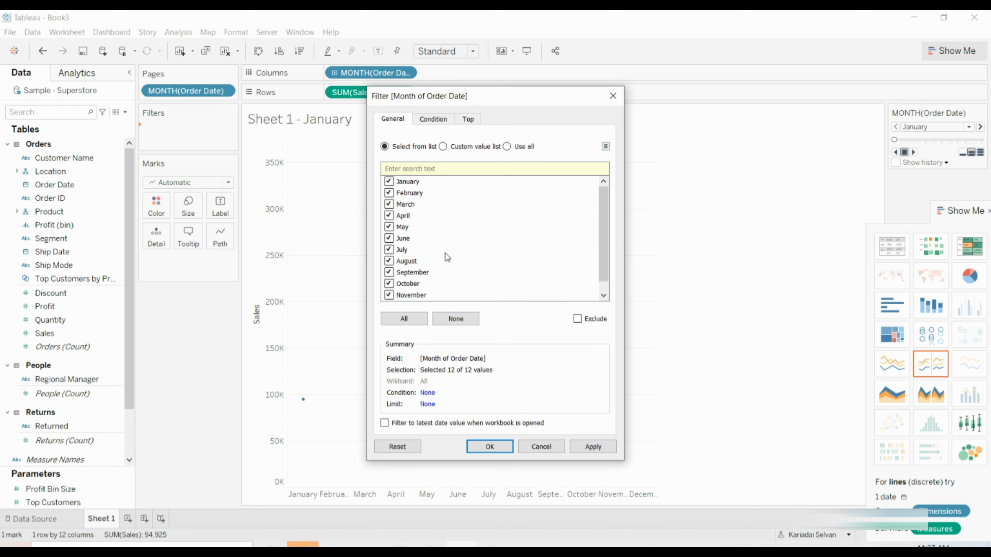
scroll(408, 183, "down", 1)
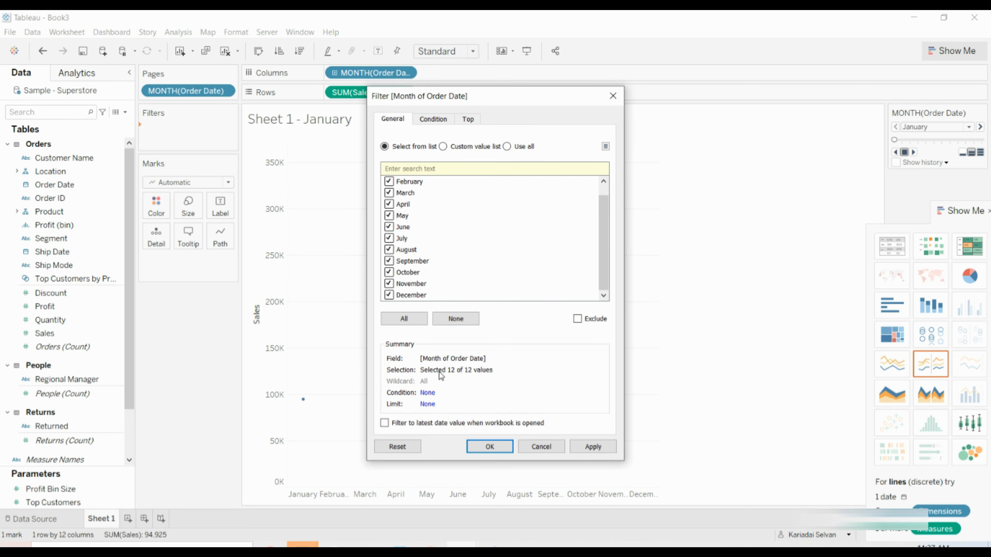
left_click(591, 448)
left_click(484, 445)
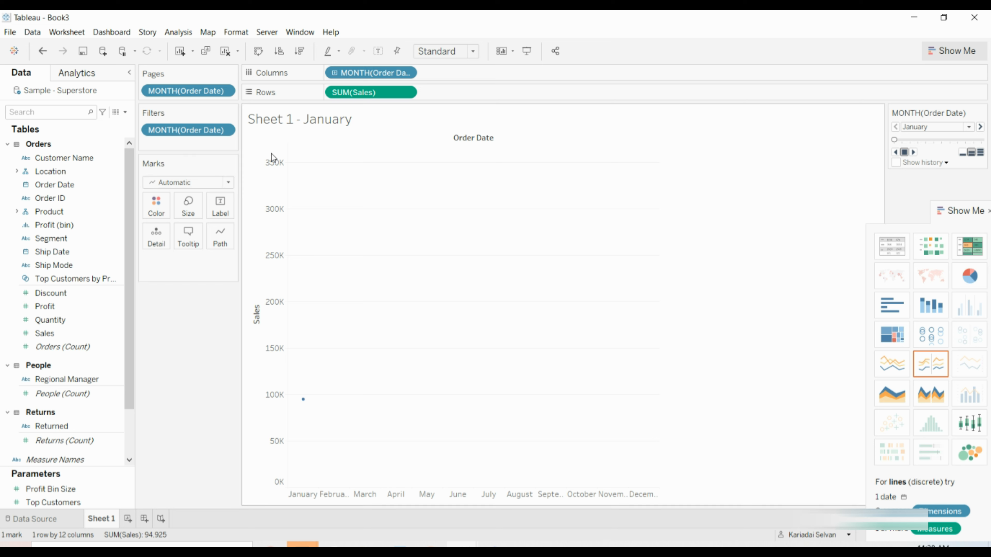
Change the mark type to Circle and reduce the mark size.
left_click(230, 182)
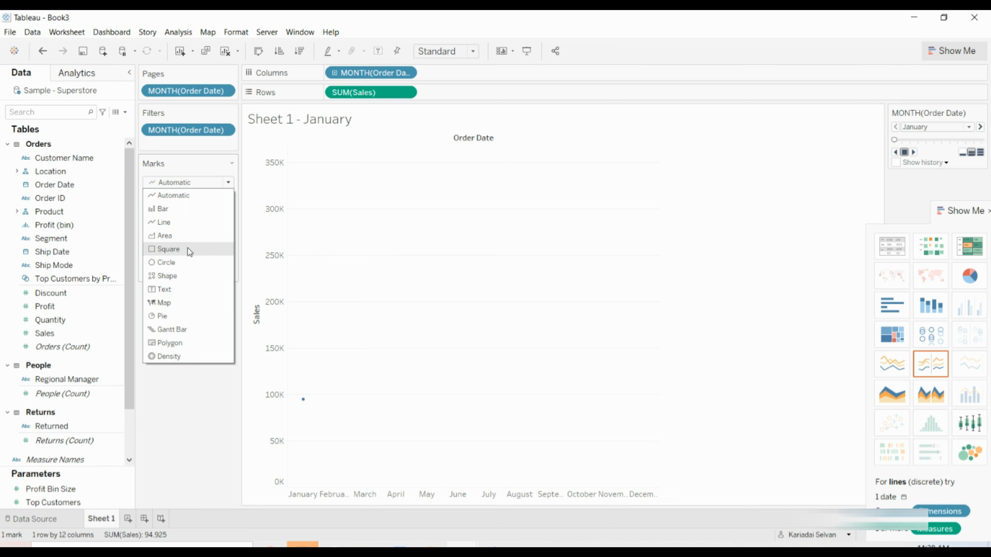
left_click(181, 263)
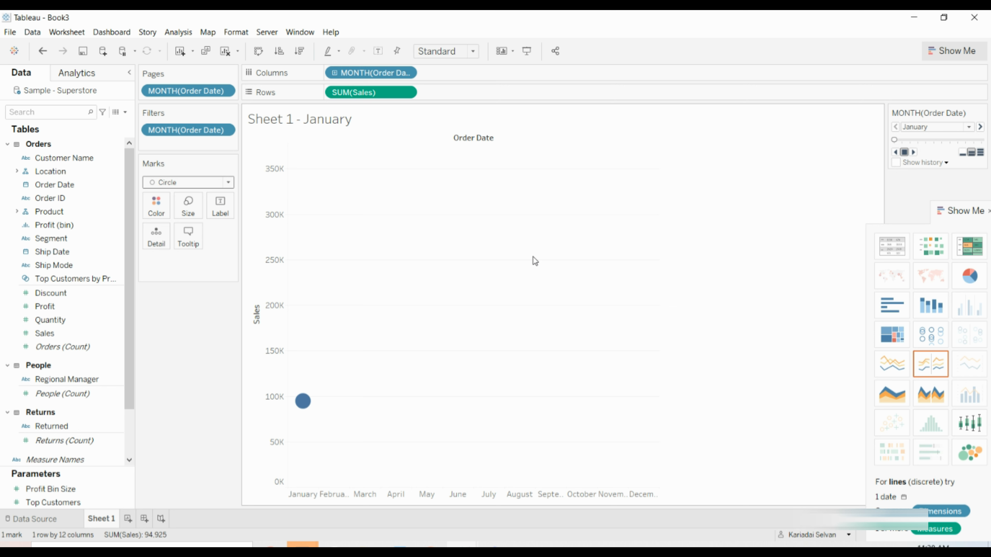
left_click(188, 207)
left_click_drag(203, 237, 192, 236)
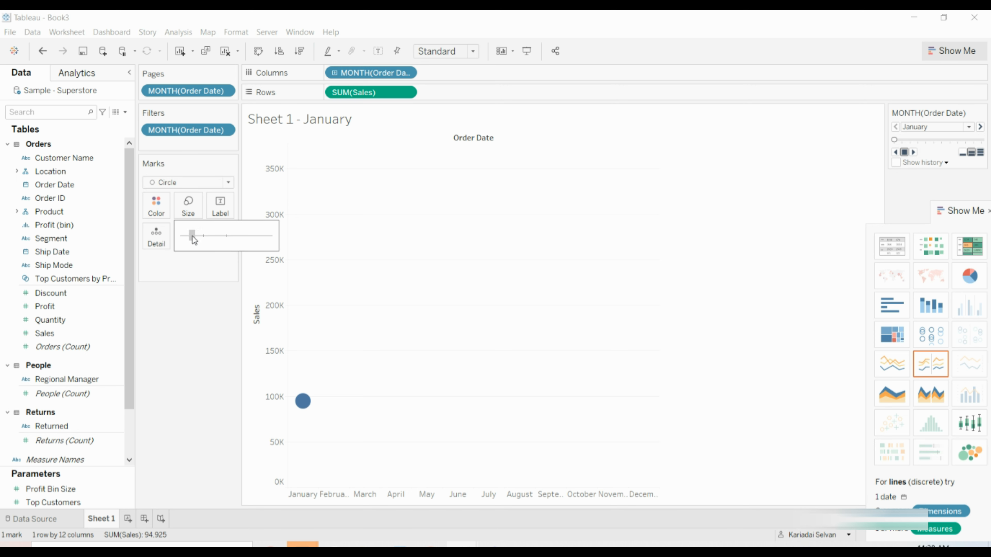
left_click(176, 347)
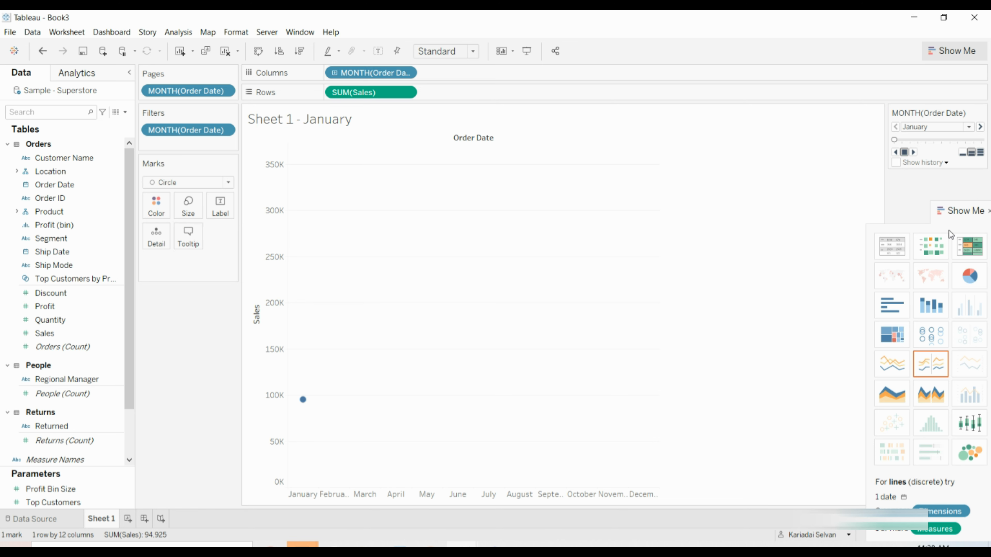
Set the workbook's default animation duration to 2.00 seconds (Very Slow).
left_click_drag(958, 220, 722, 252)
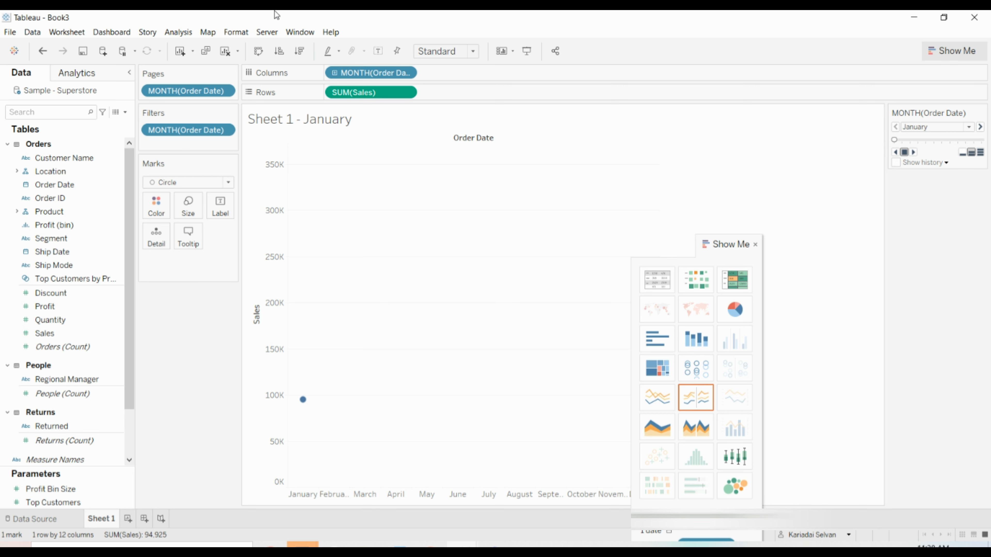
left_click(414, 23)
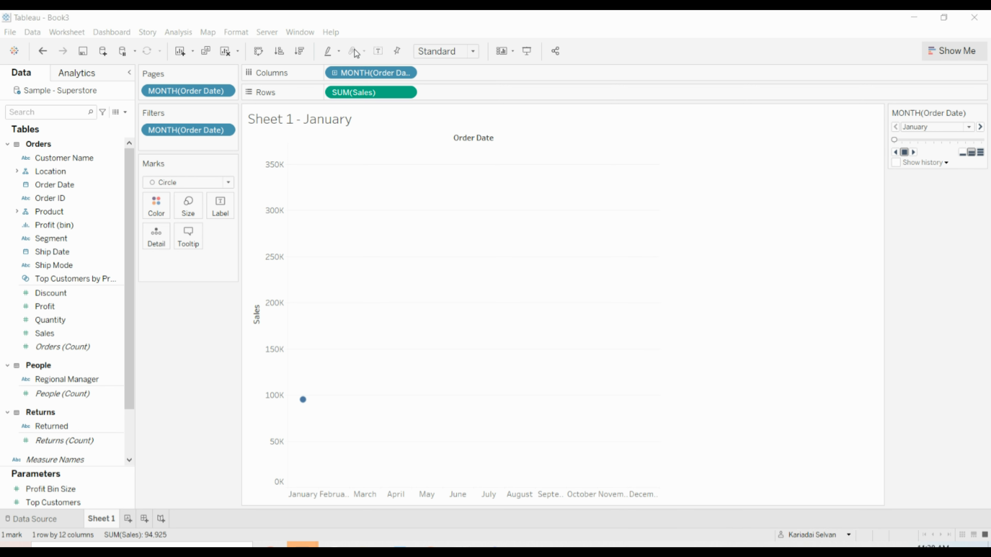
left_click(178, 32)
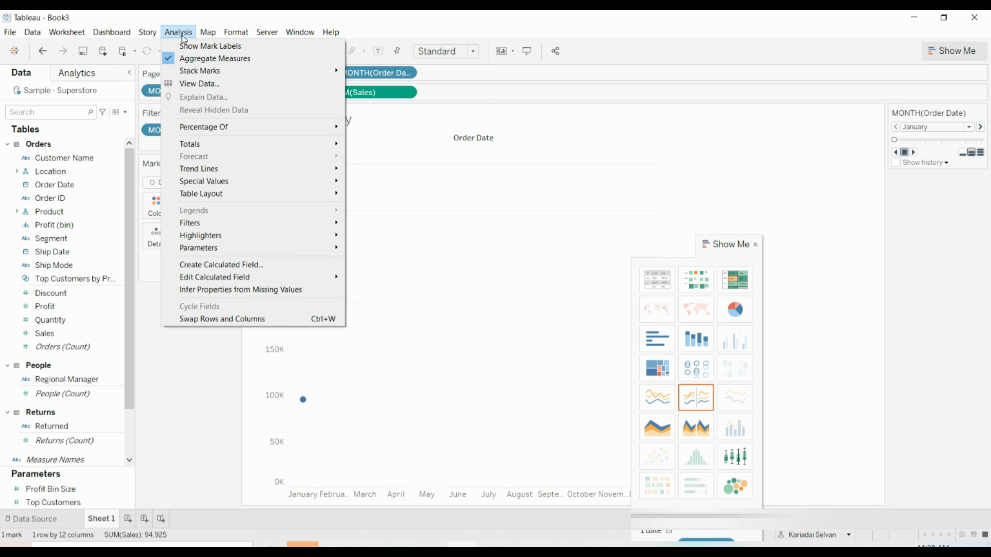
mouse_move(247, 35)
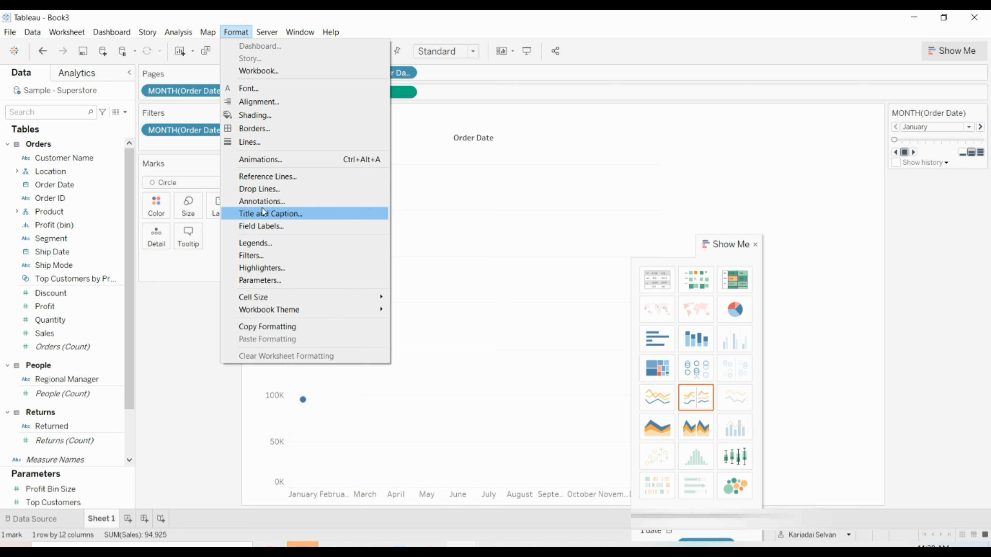
left_click(268, 158)
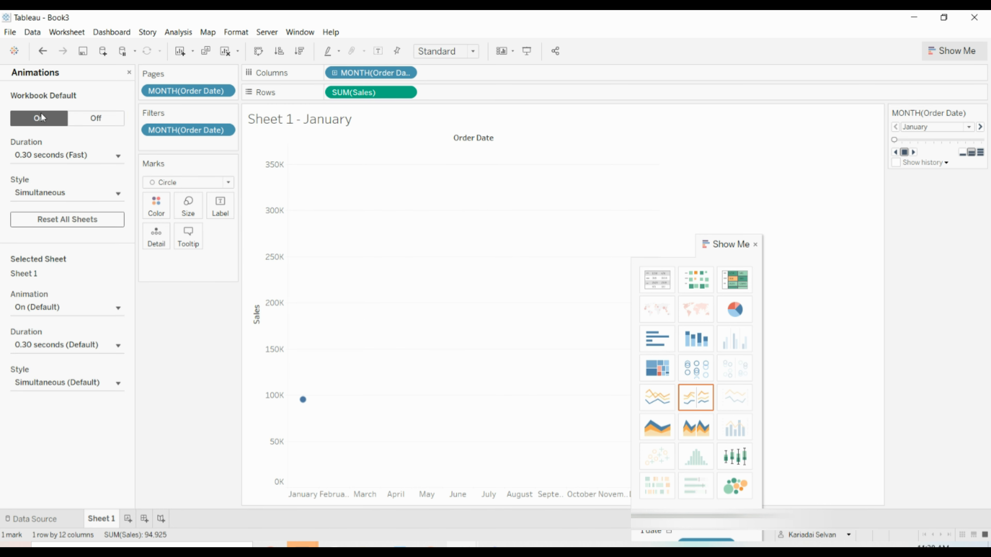
left_click(123, 157)
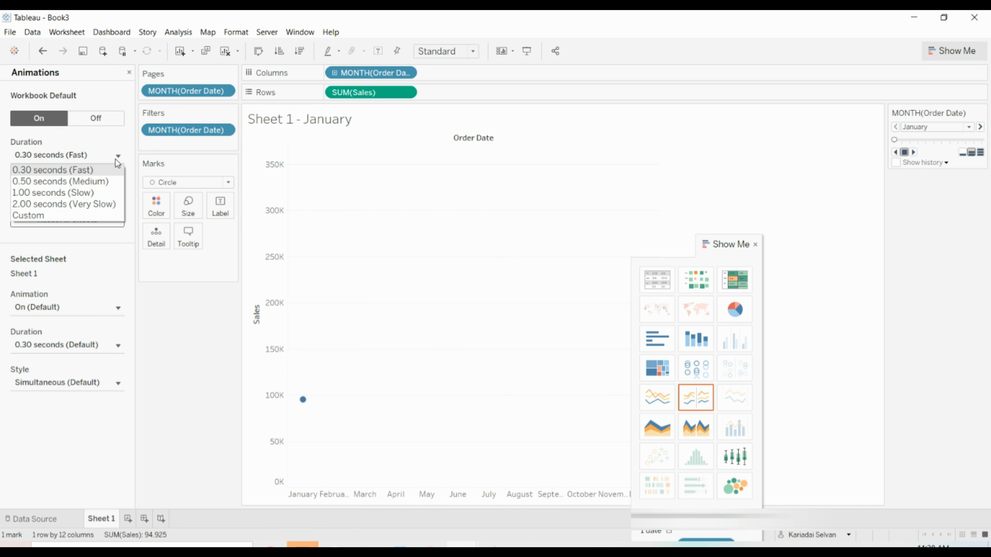
left_click(96, 203)
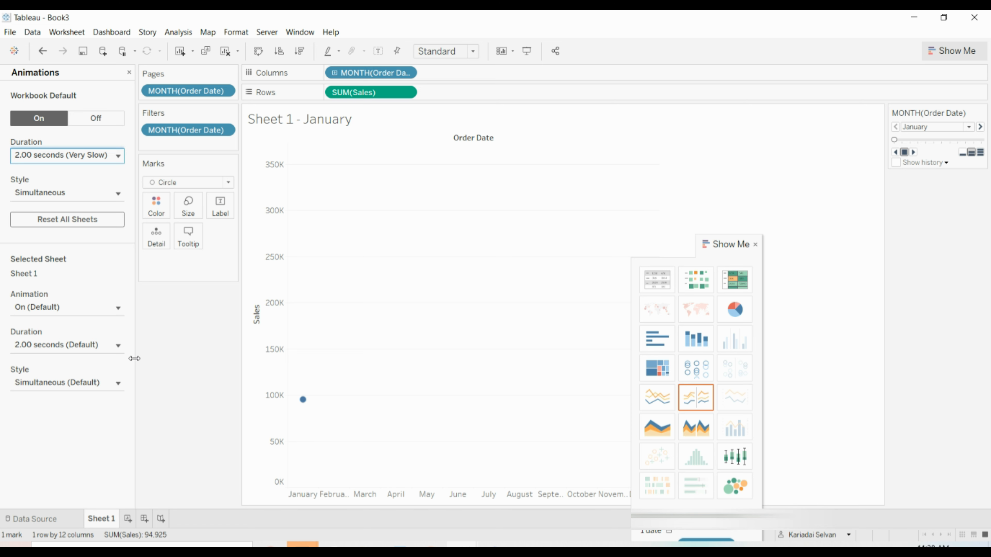
left_click(130, 73)
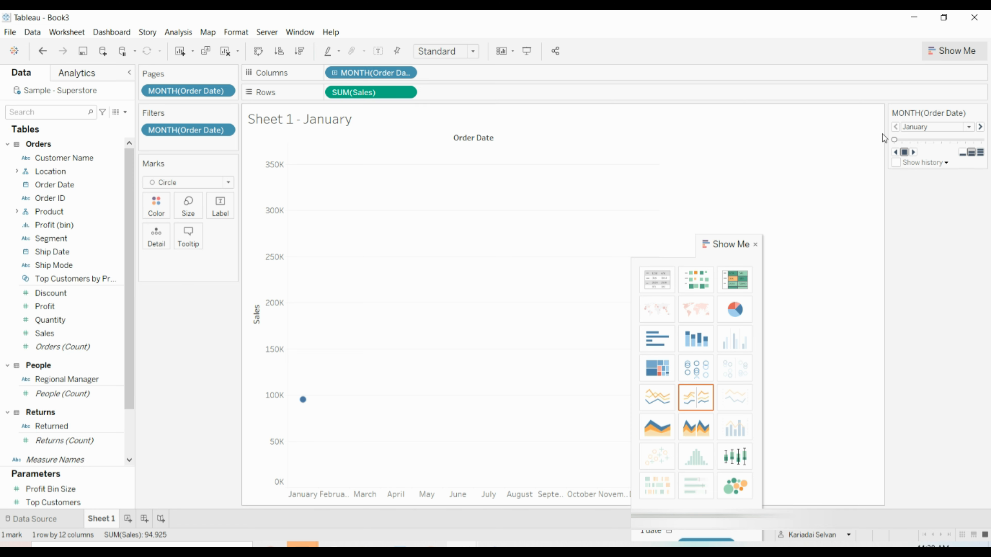
Show page history for all marks at full length with both marks and trails, and advance the pages to December.
left_click(897, 163)
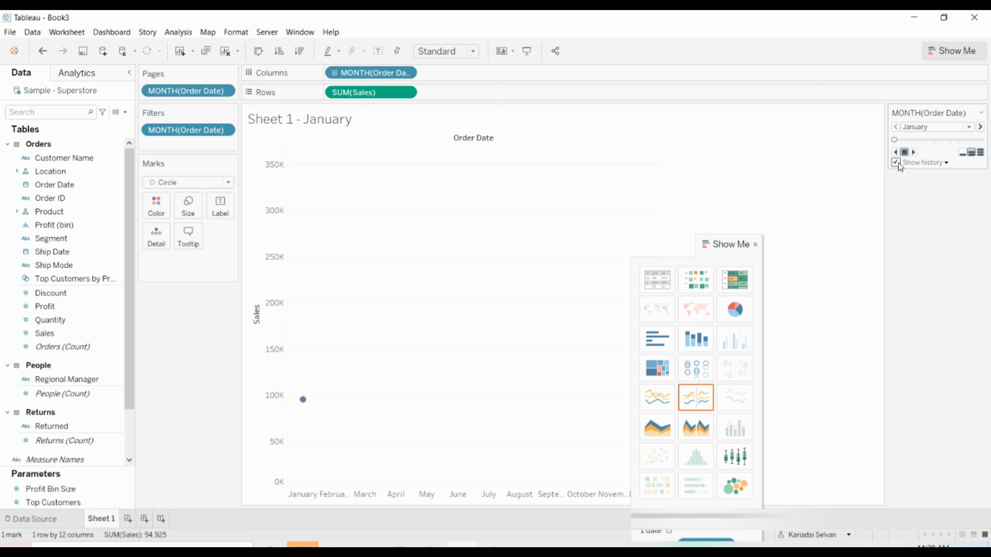
left_click(947, 163)
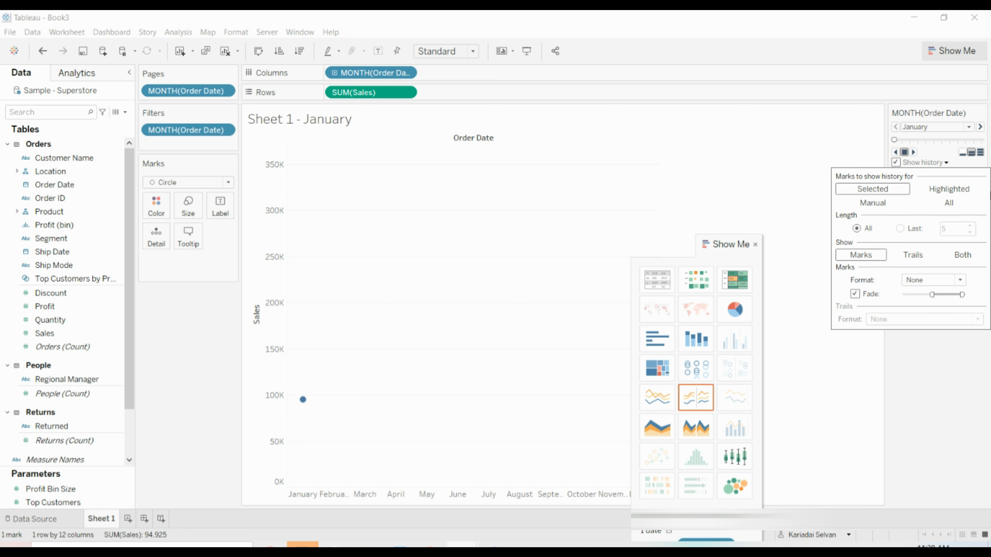
left_click(952, 203)
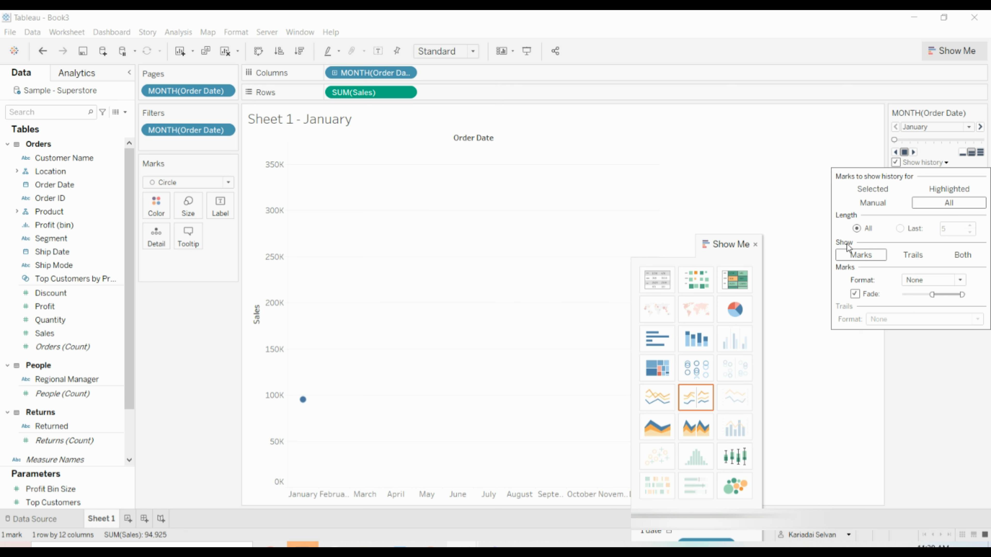
left_click(962, 256)
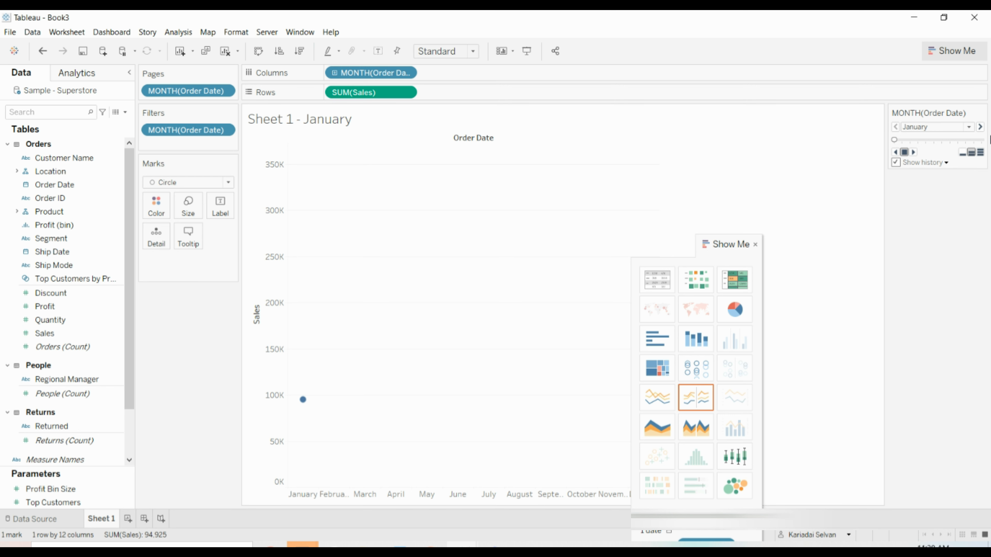
left_click(981, 128)
left_click(981, 128)
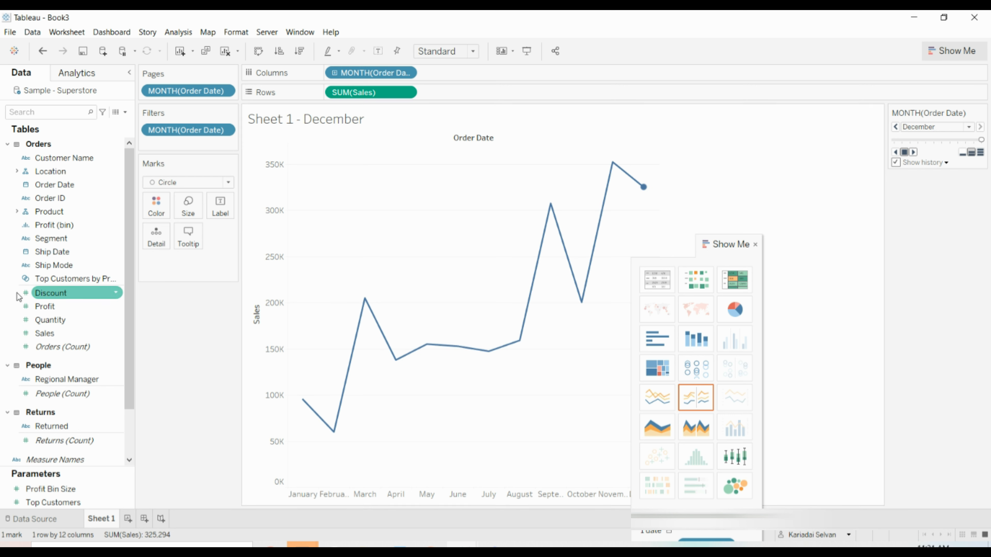
Add Profit beside Sales on Rows as a dual axis, play the monthly pages, and move Show Me off the Profit axis.
left_click_drag(37, 310, 426, 92)
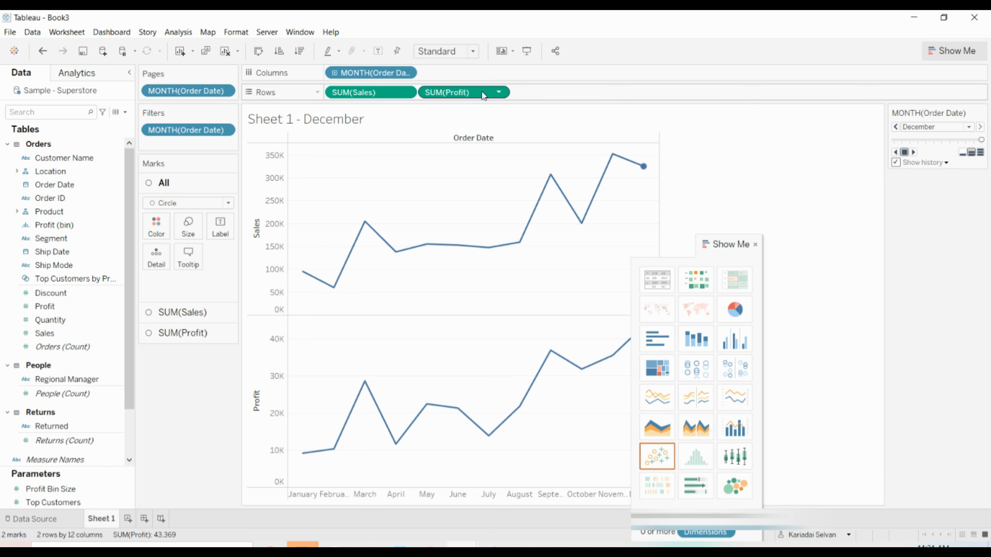
left_click(501, 93)
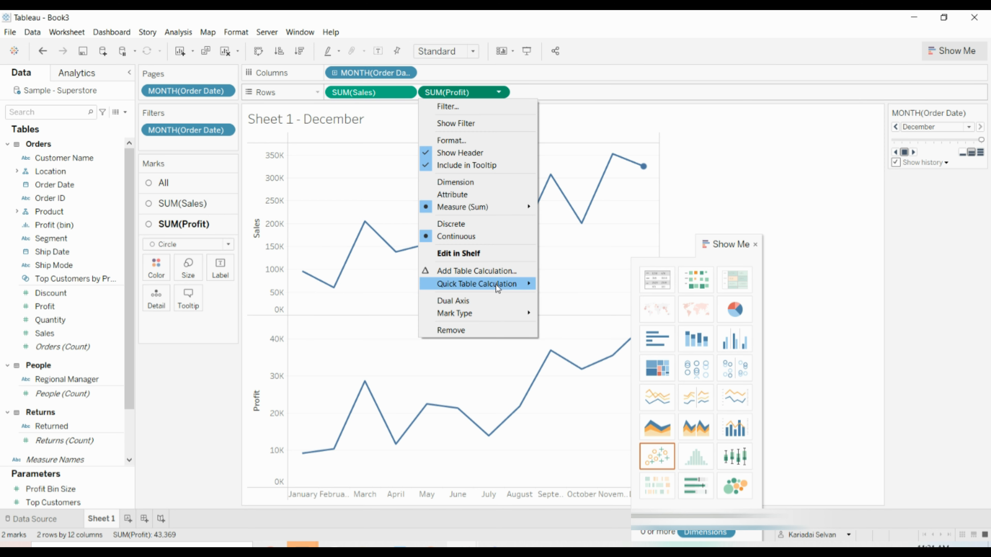
left_click(494, 300)
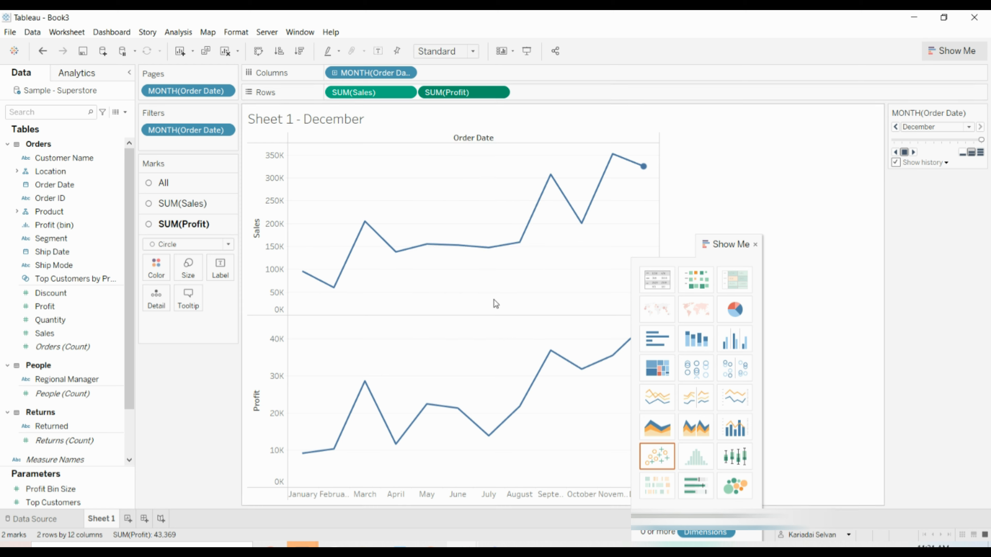
left_click(914, 152)
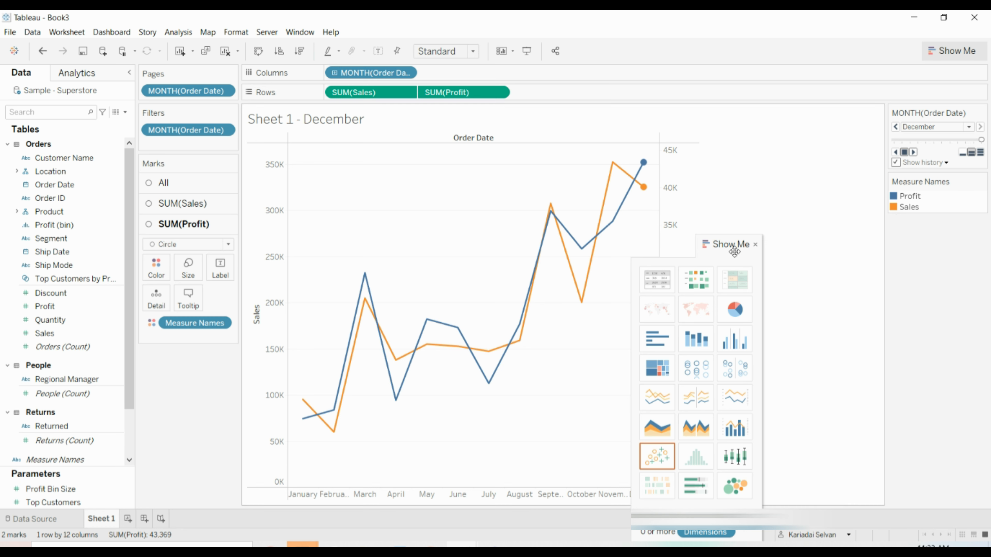
left_click_drag(733, 241, 880, 197)
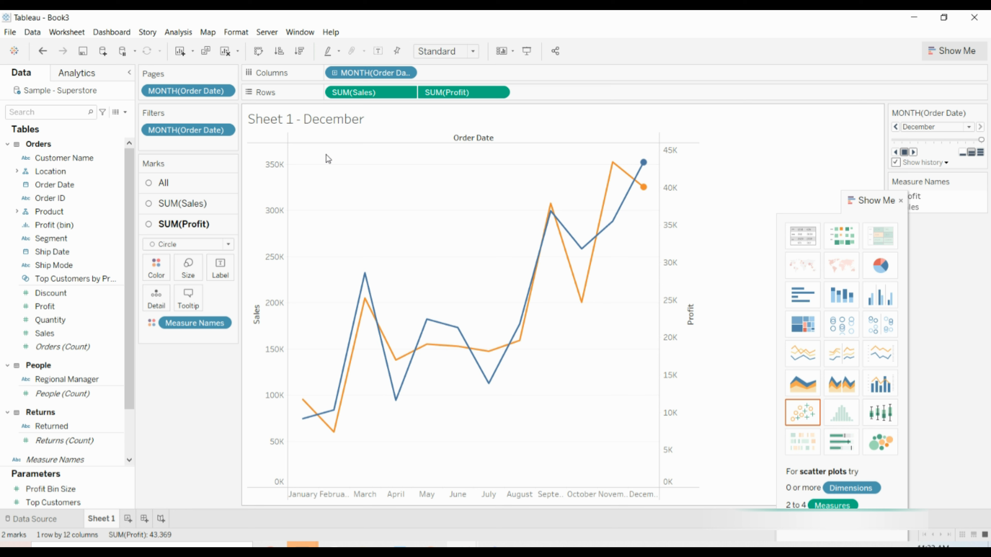
Drill the month of Order Date on Columns down to days, and remove the added day field.
left_click(58, 211)
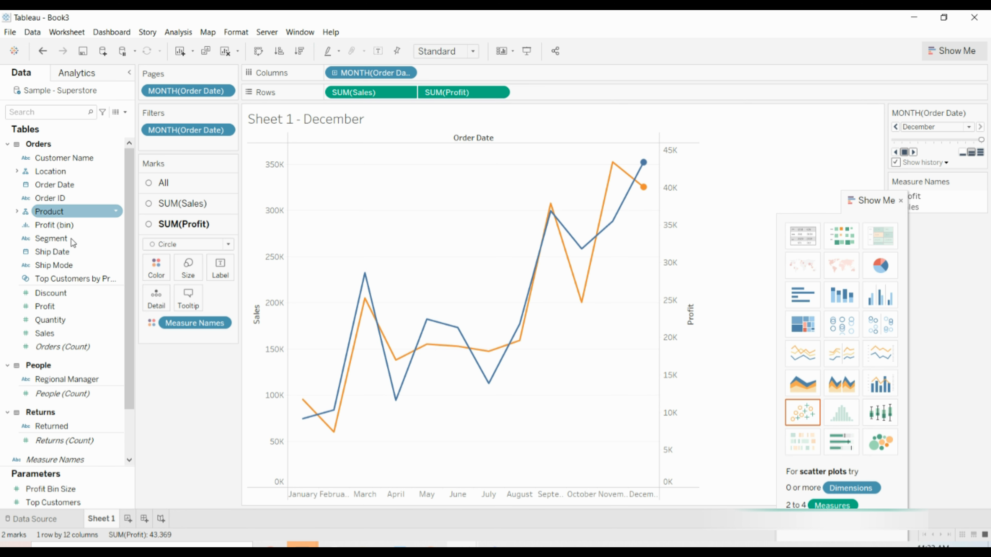
left_click(53, 186)
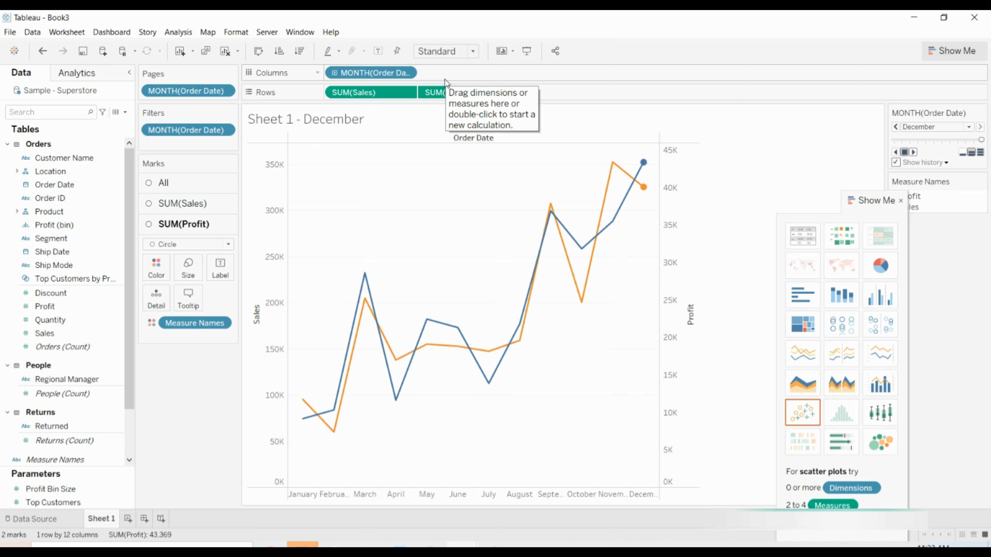
left_click(333, 74)
left_click(333, 73)
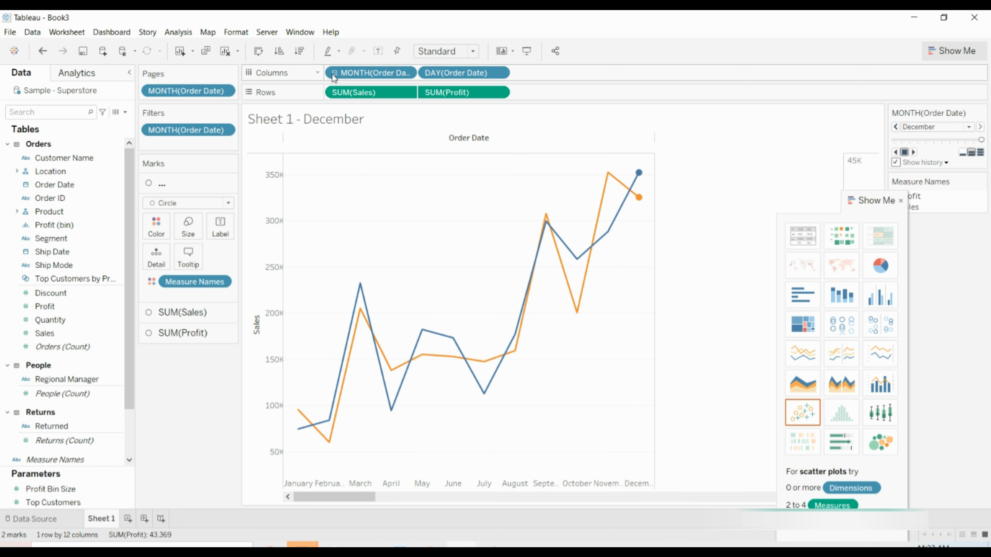
left_click(497, 74)
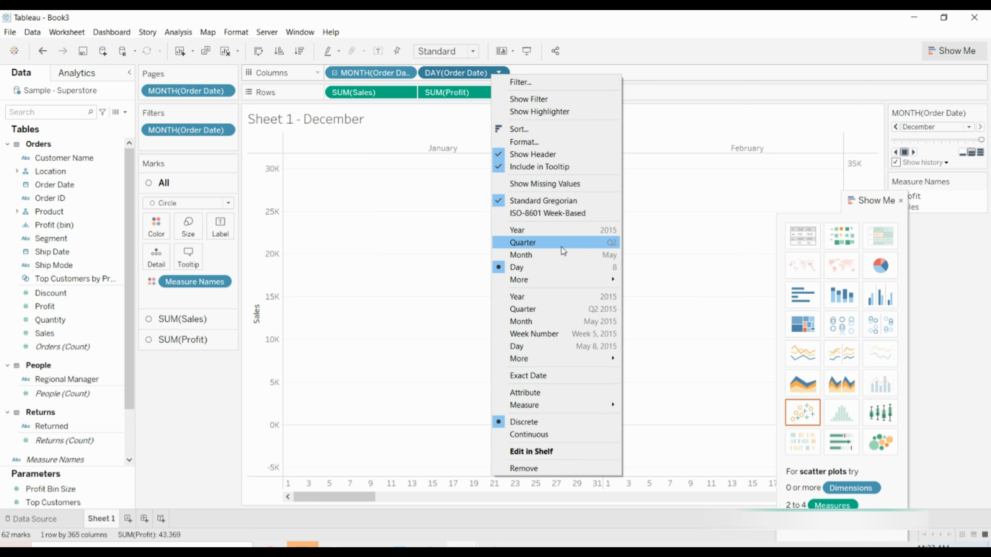
left_click(542, 469)
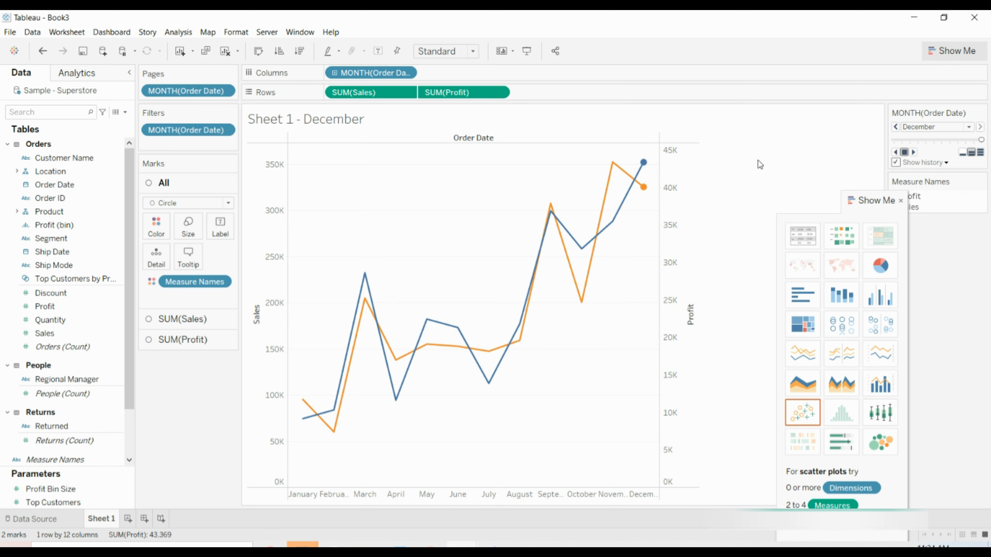
Move Show Me clear of the Measure Names legend and view the mark types offered for all marks.
left_click_drag(860, 197, 789, 211)
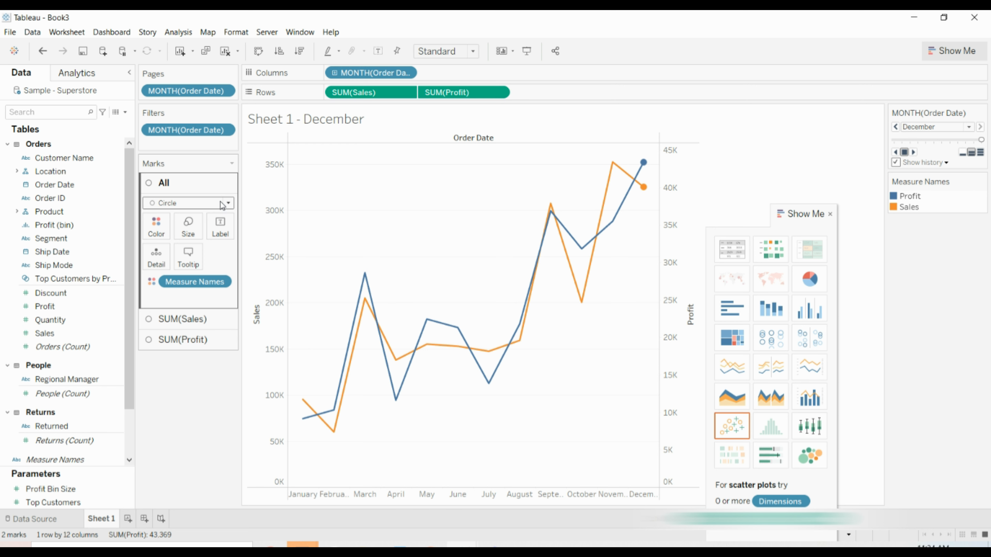
left_click(228, 203)
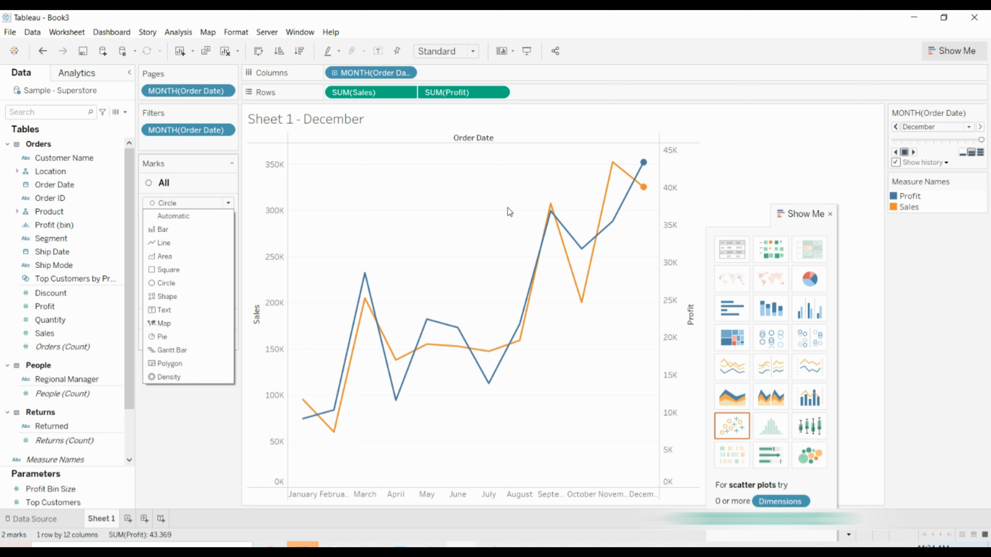
left_click(437, 198)
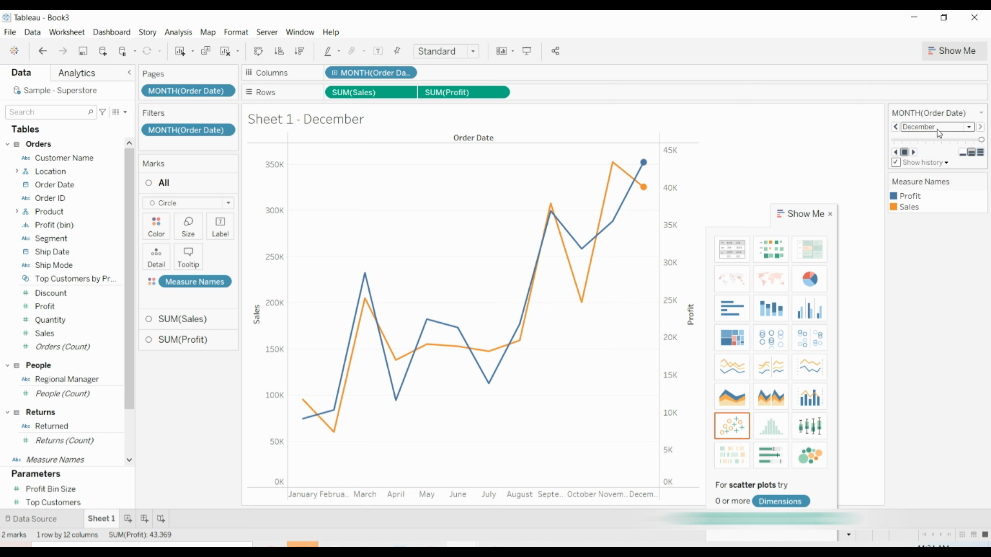
Try limiting the page history length to the last 5 and 7 pages, and return it to All.
left_click(896, 163)
left_click(946, 164)
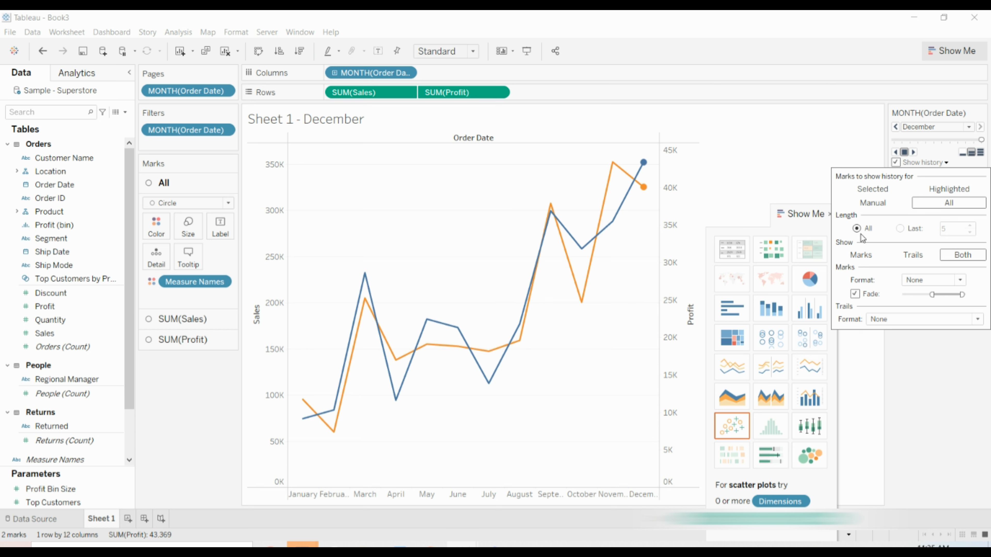
left_click(902, 230)
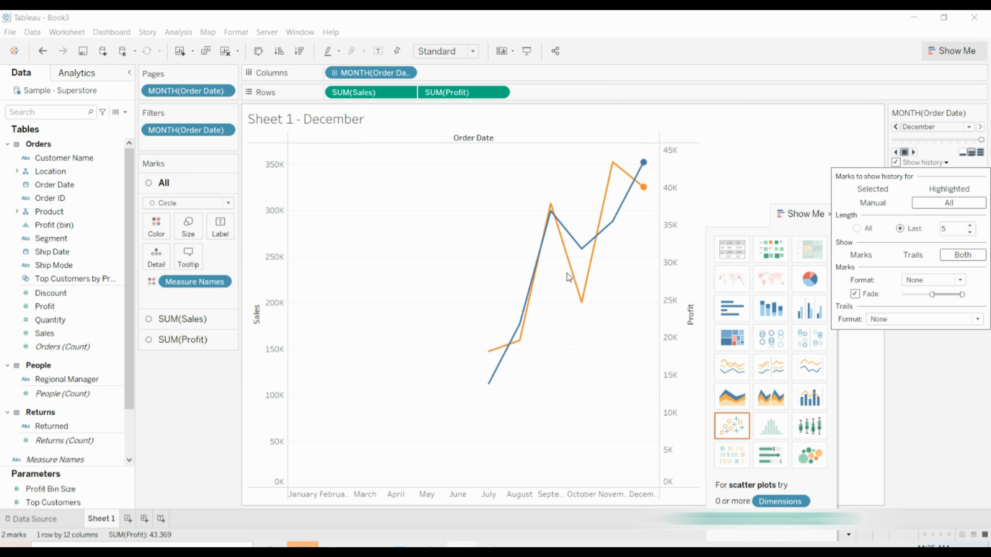
left_click(970, 226)
left_click(970, 226)
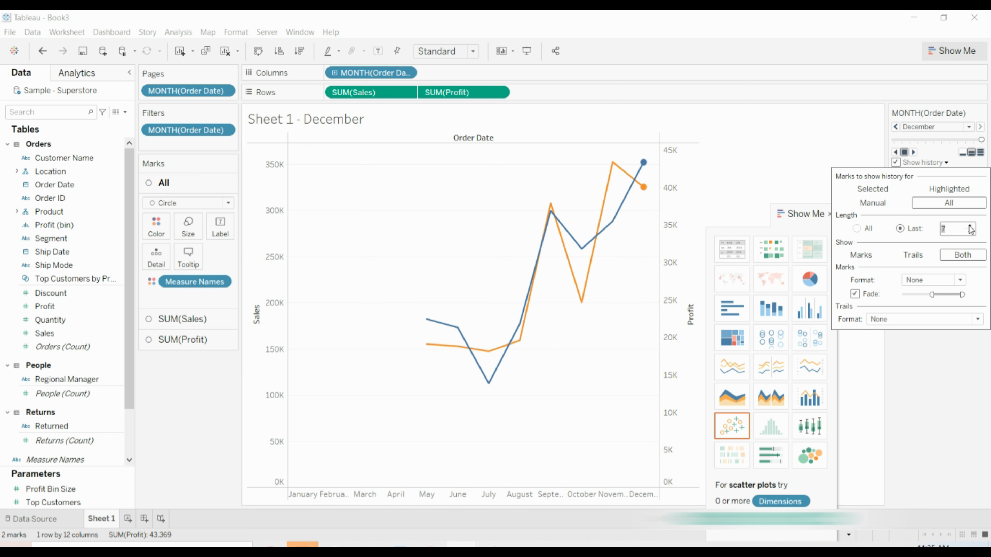
left_click(970, 227)
left_click(970, 233)
left_click(970, 233)
left_click(970, 232)
left_click(857, 229)
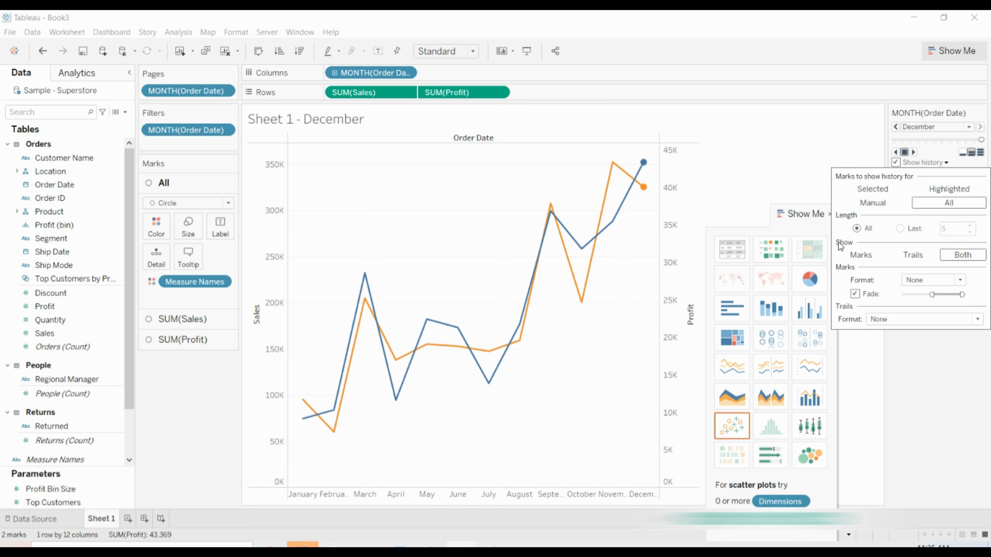
Compare the page history showing only marks and only trails, and set it back to Both.
left_click(844, 256)
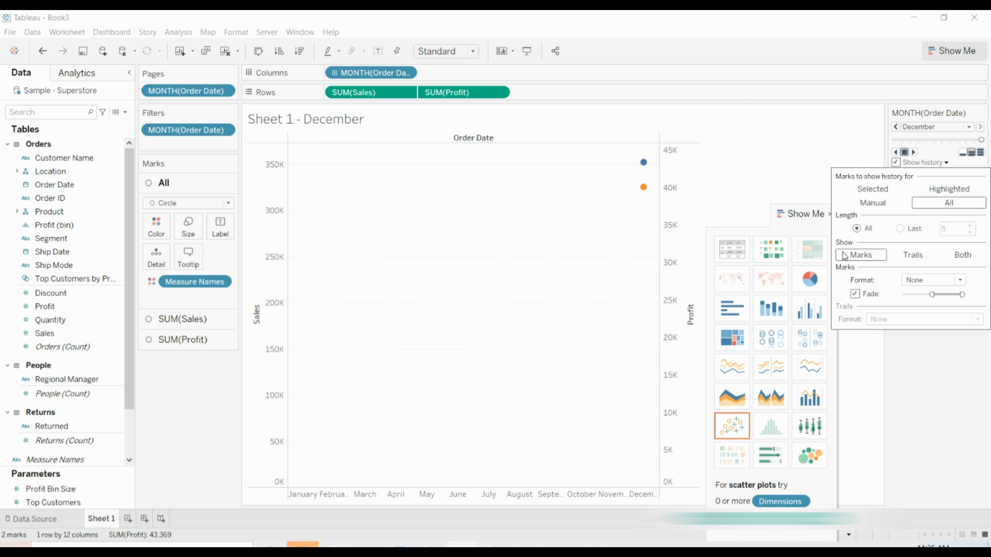
mouse_move(646, 163)
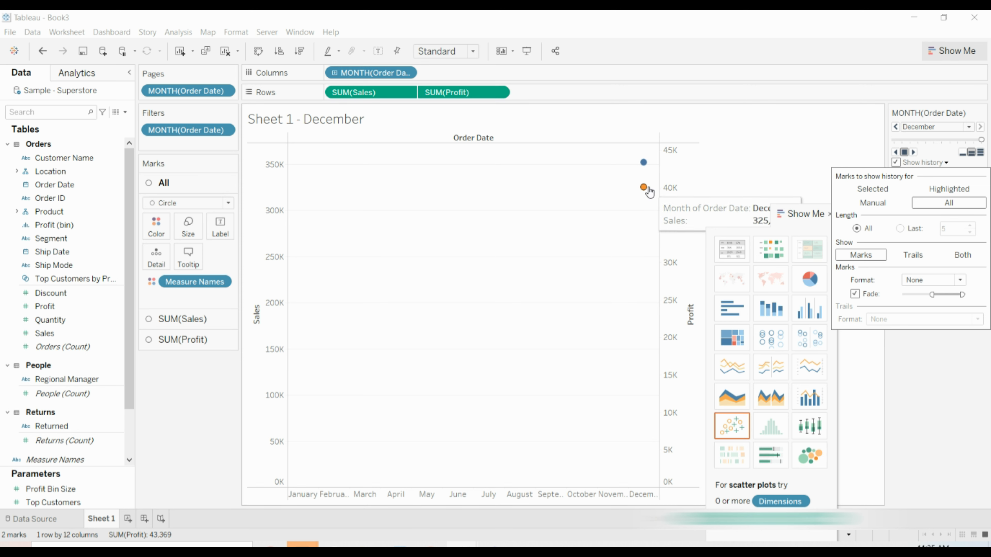
left_click(913, 255)
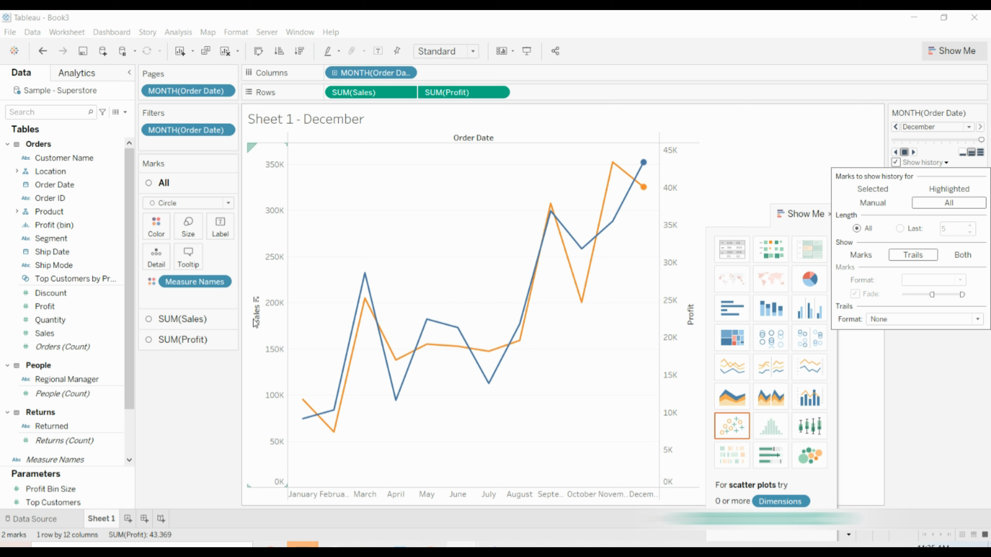
mouse_move(646, 170)
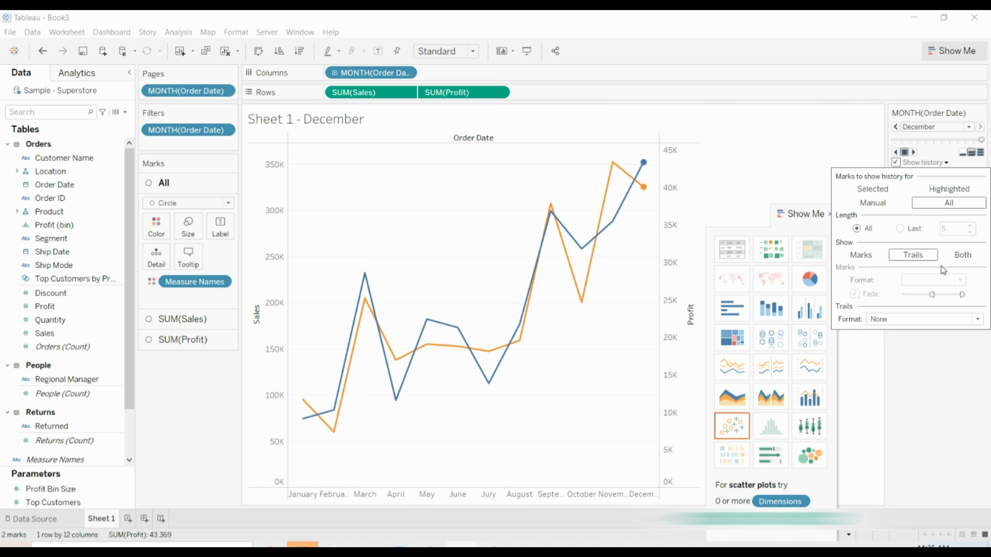
left_click(963, 256)
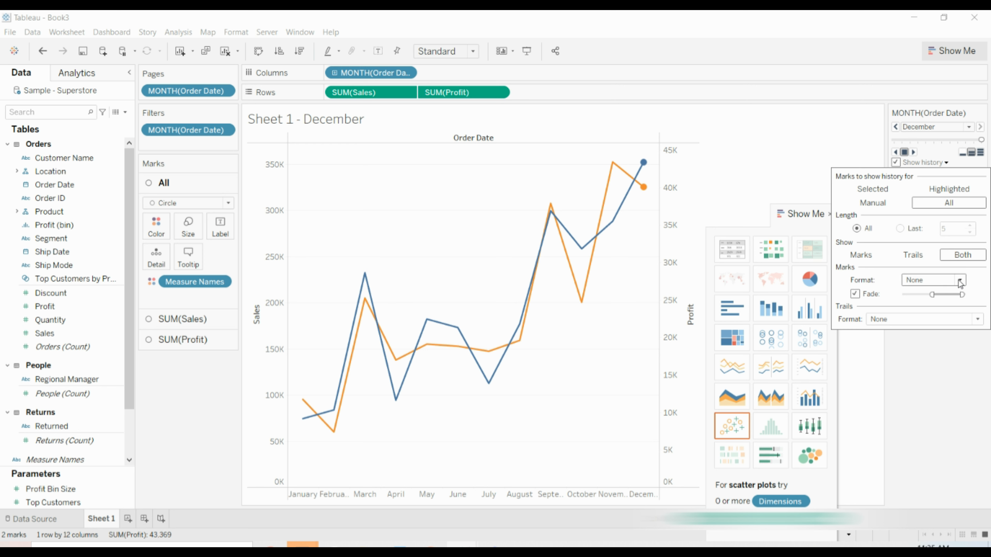
Widen the fade range of the history marks and view the format options for marks and trails.
left_click(944, 280)
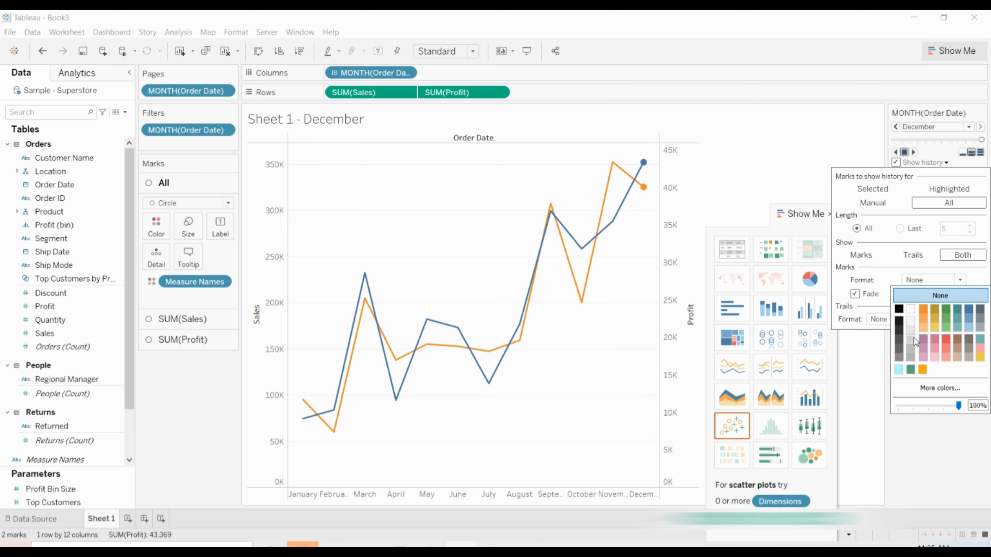
left_click(960, 280)
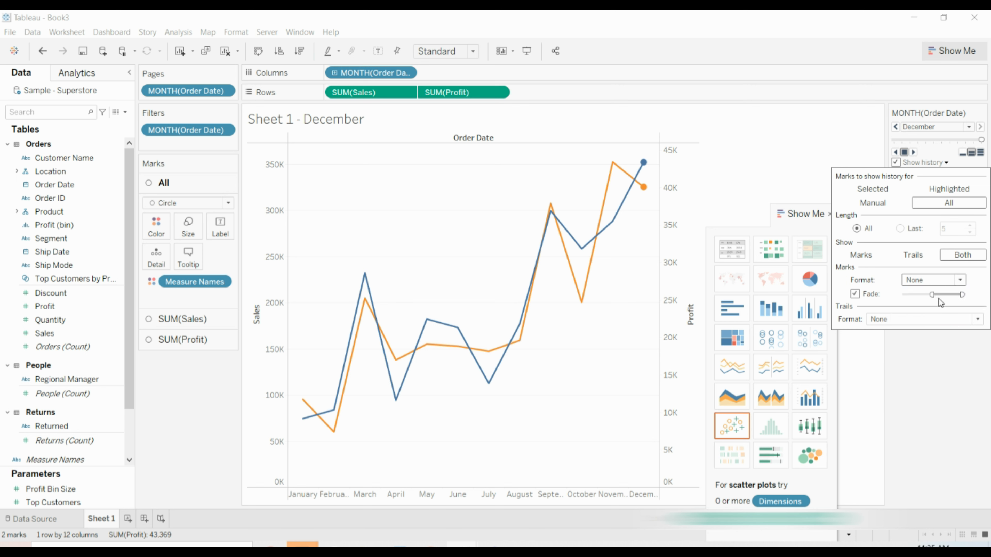
left_click_drag(932, 295, 914, 295)
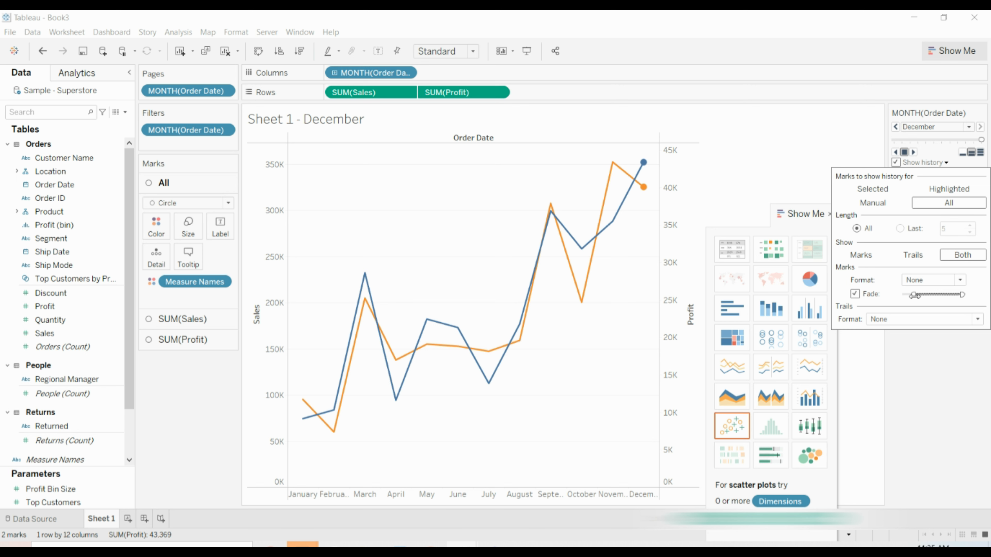
left_click(918, 319)
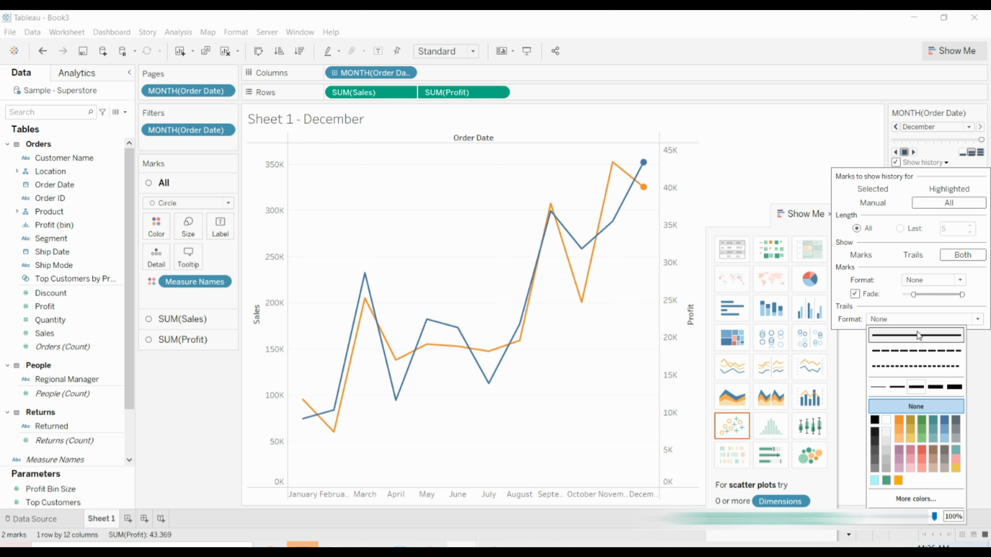
left_click(978, 372)
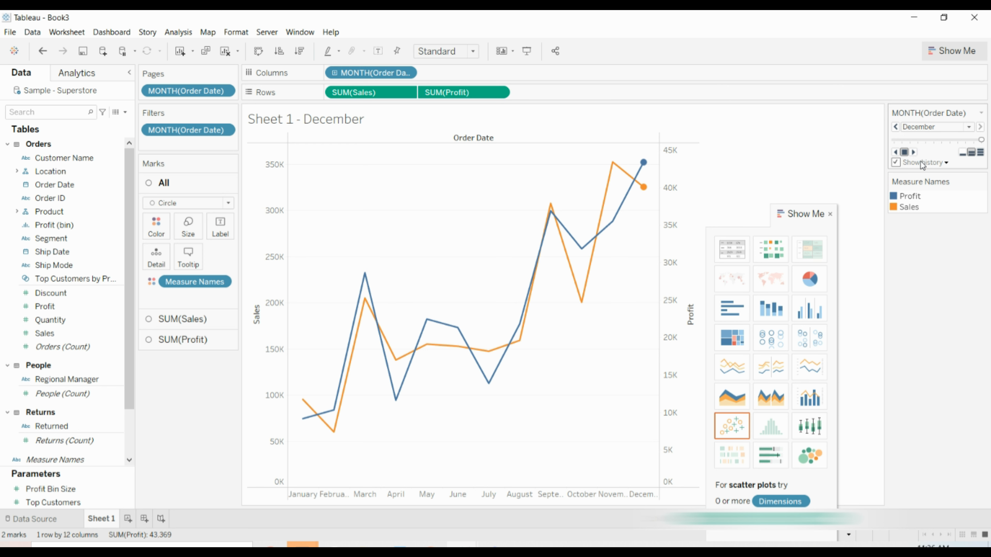
Play the monthly pages to view the Sales and Profit animation with its trails.
left_click_drag(945, 119, 910, 160)
left_click(912, 153)
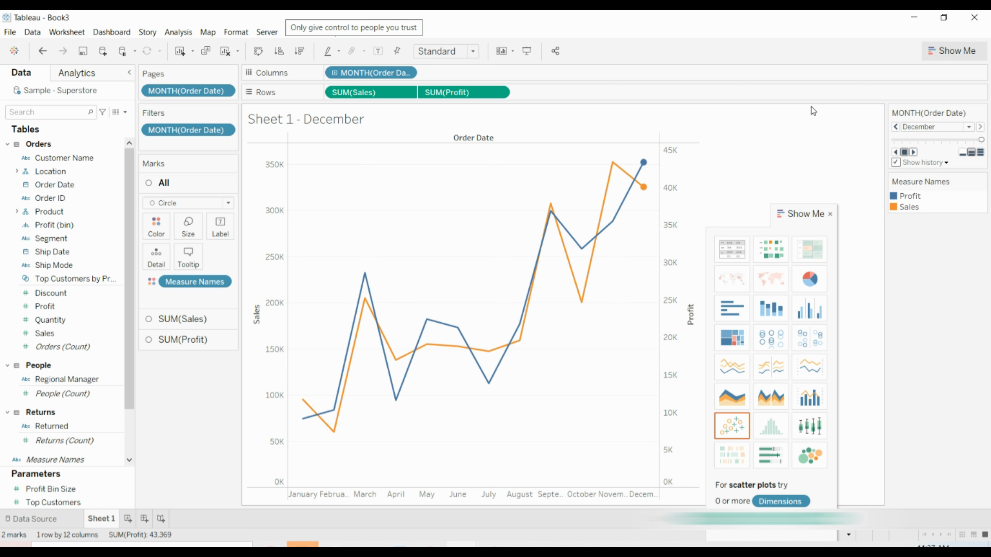
Rename the worksheet as Animation Chart and add a new blank worksheet.
right_click(99, 517)
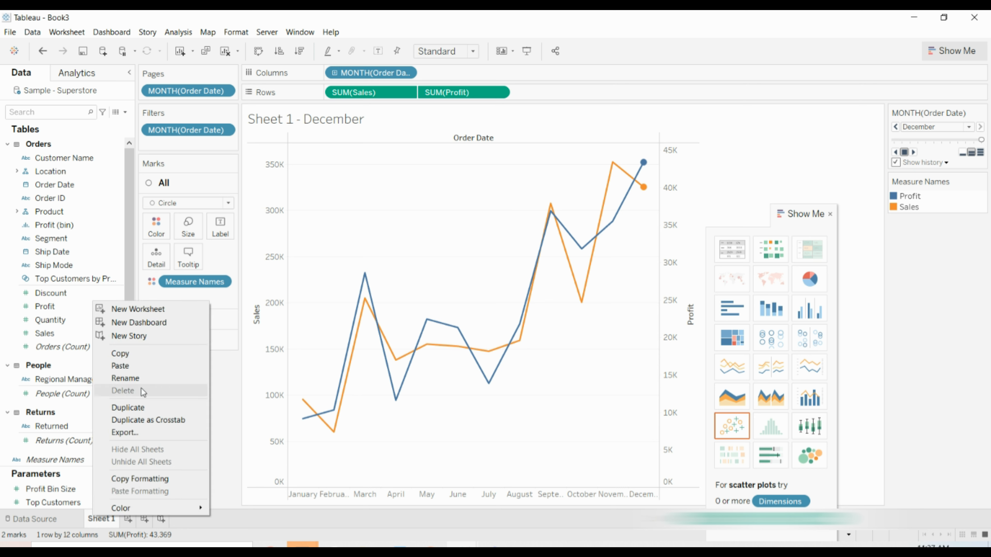
left_click(141, 379)
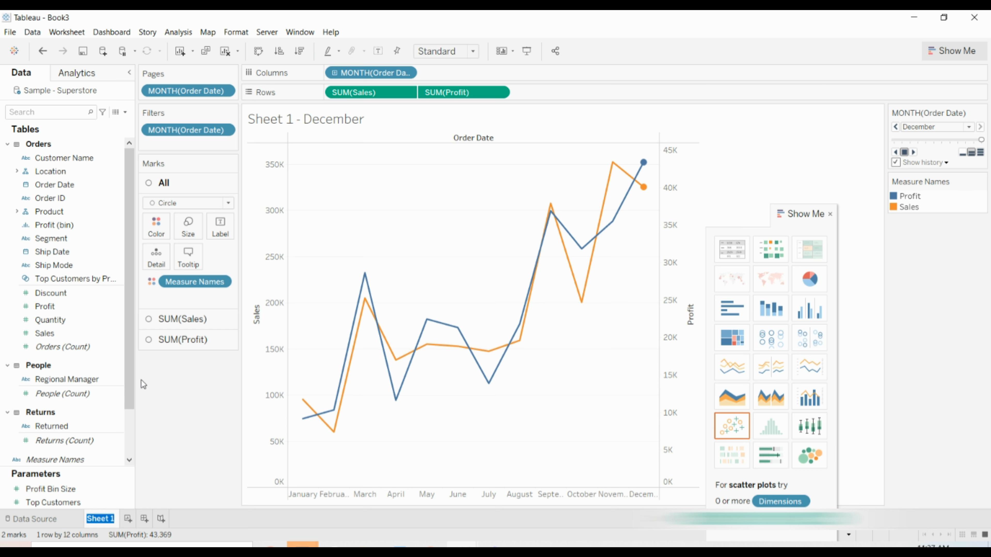
type("Animation Chart")
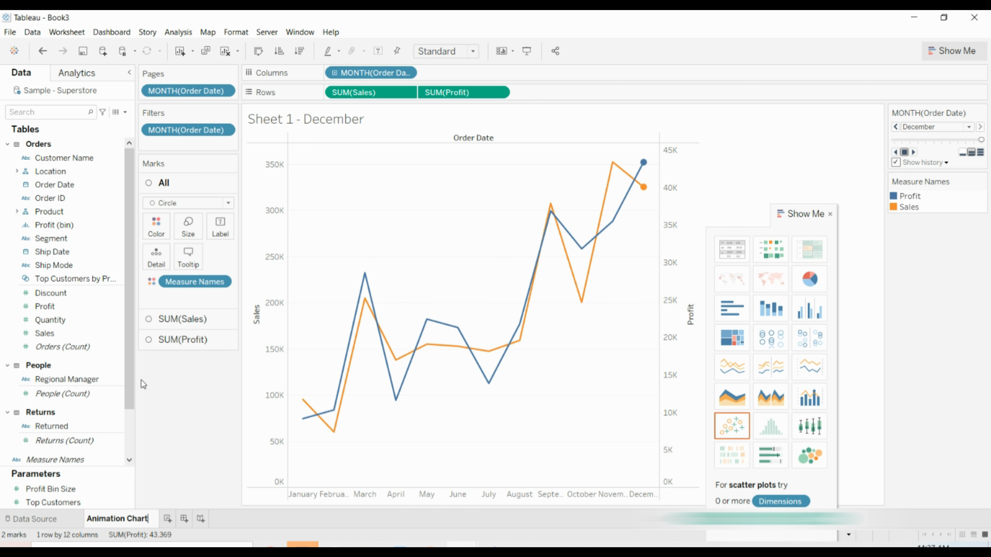
key("Return")
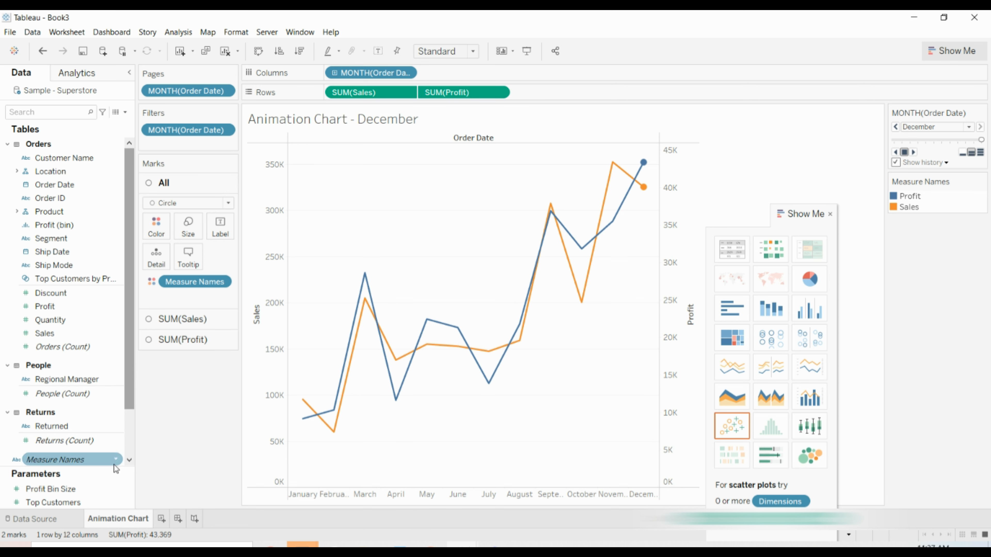
left_click(162, 520)
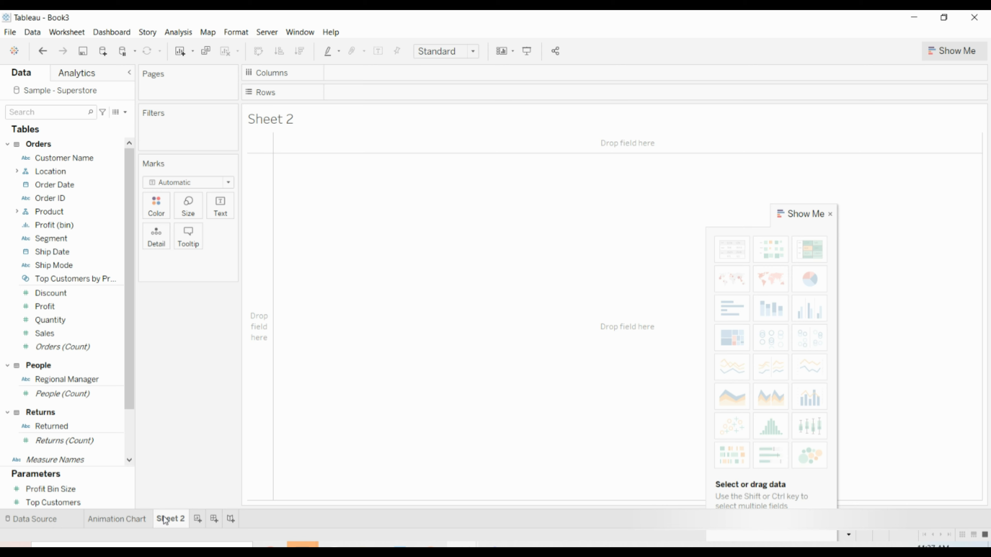
Switch to the PowerPoint slide show, browse the slides around Calculations and Motion charts, and return to the Tableau workbook.
key("alt+Tab")
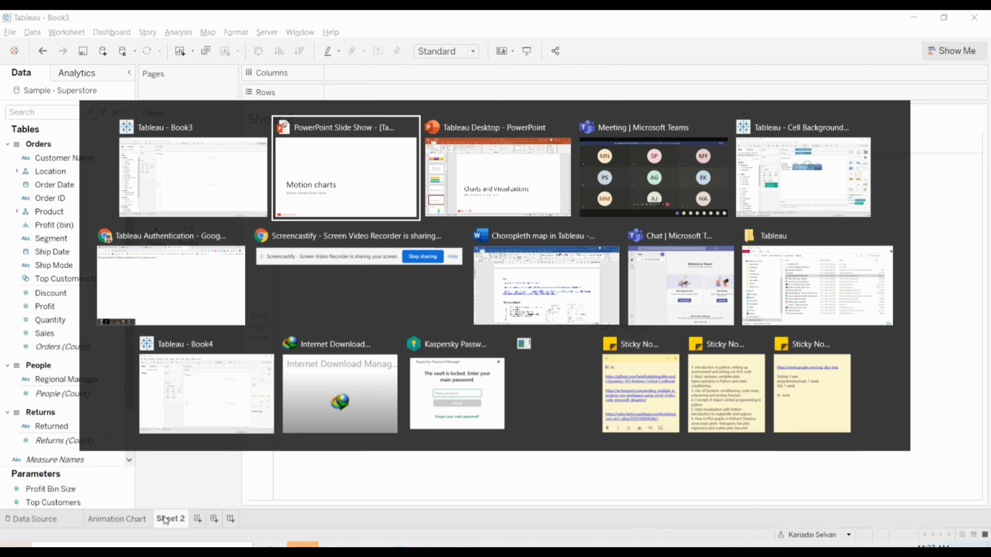
key("Right")
key("Right")
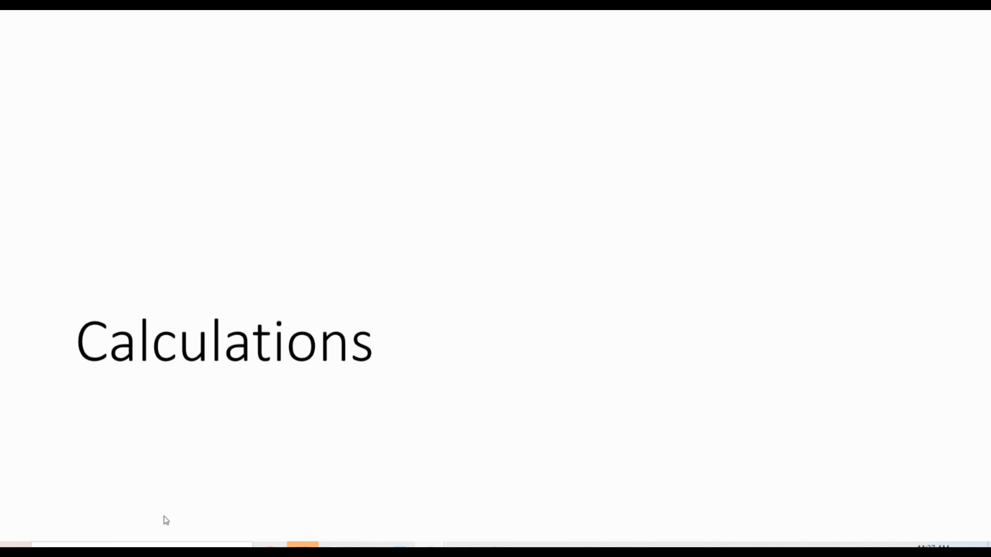
key("Right")
key("Right")
key("Right")
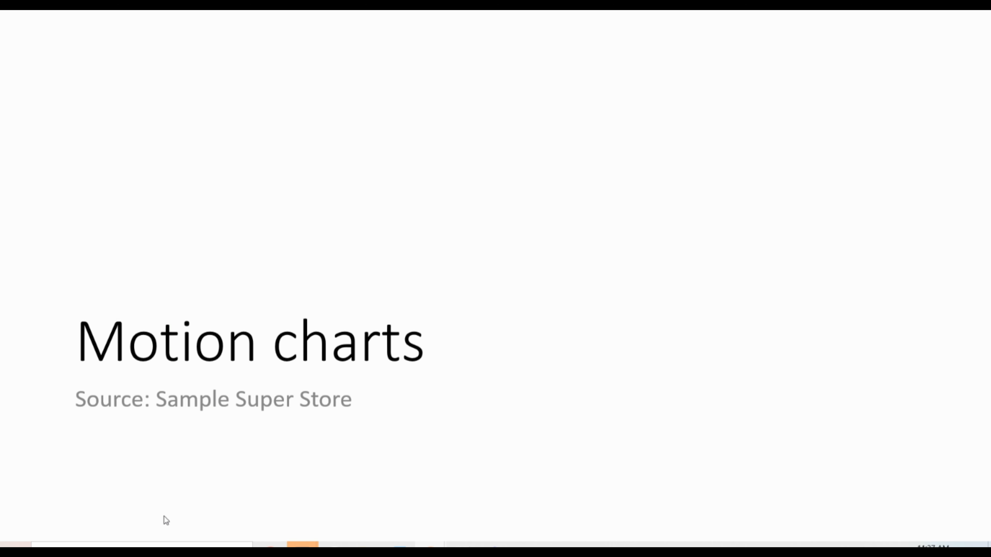
key("alt+Tab")
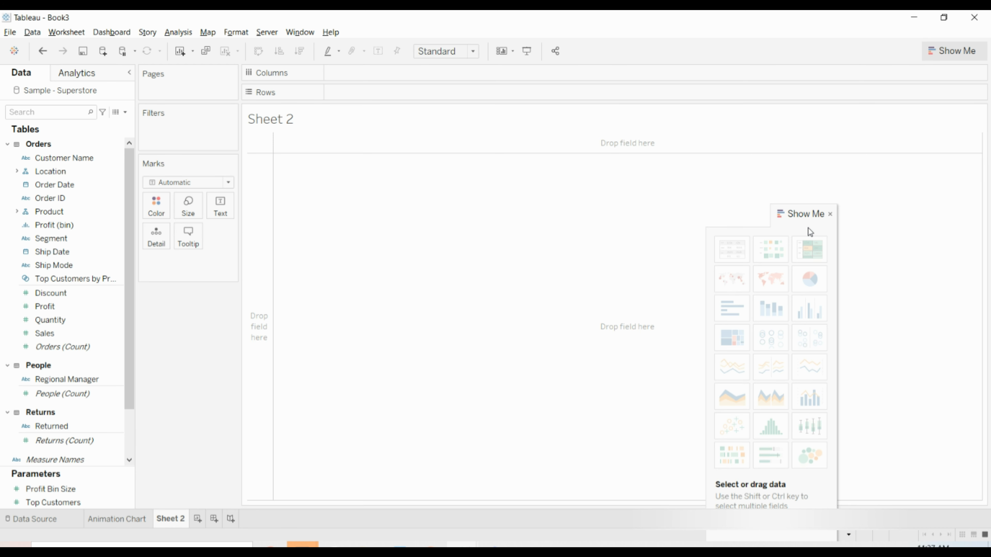
Move the chart suggestions aside and build a single stacked Sales bar with Sales on Rows, coloured by Region and sized by Sales.
left_click_drag(812, 215, 974, 61)
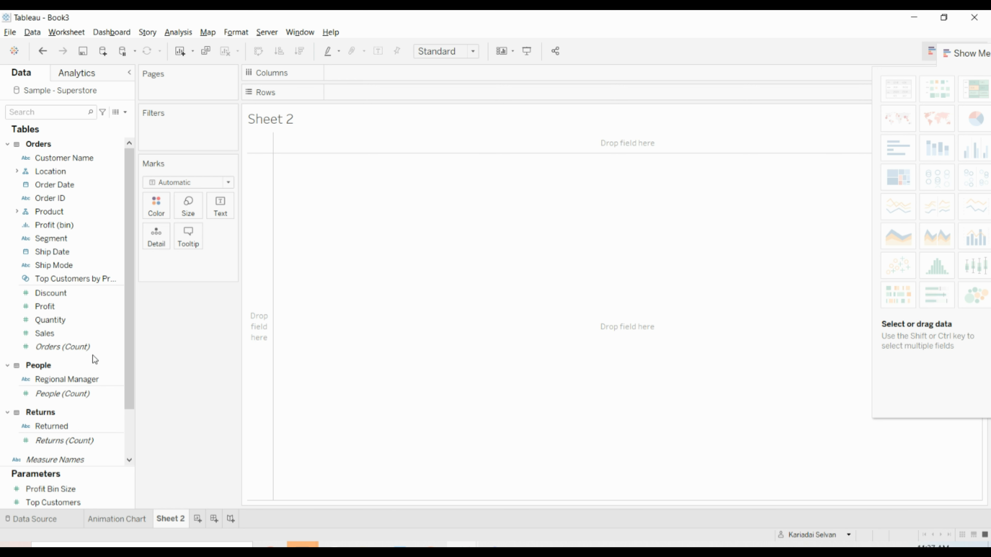
left_click_drag(59, 332, 354, 94)
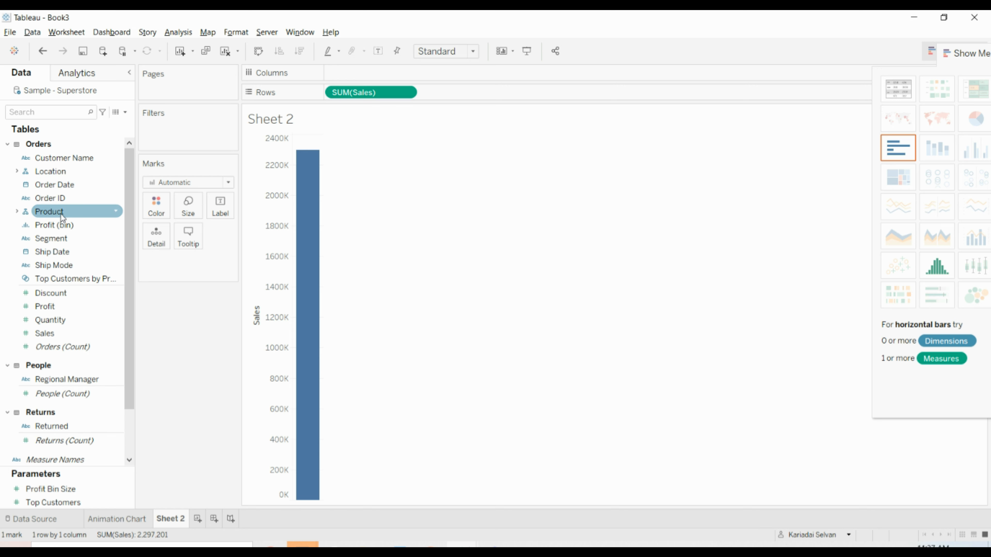
left_click(17, 171)
left_click_drag(55, 199, 153, 207)
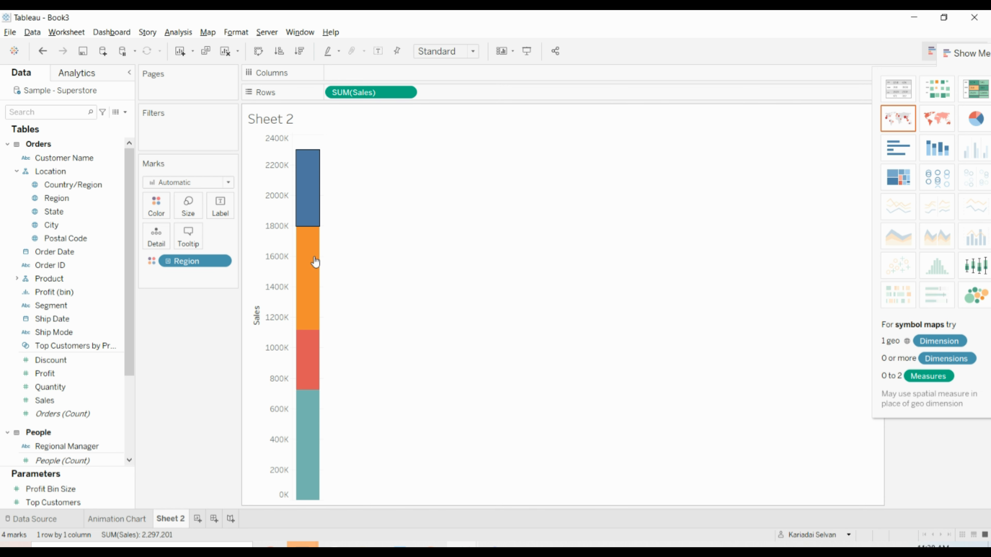
mouse_move(316, 328)
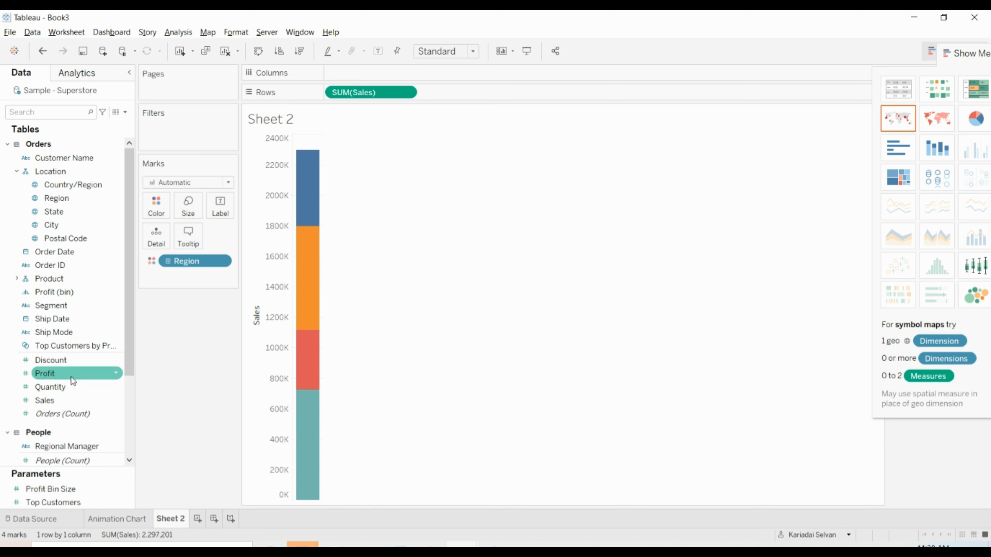
left_click_drag(71, 399, 182, 204)
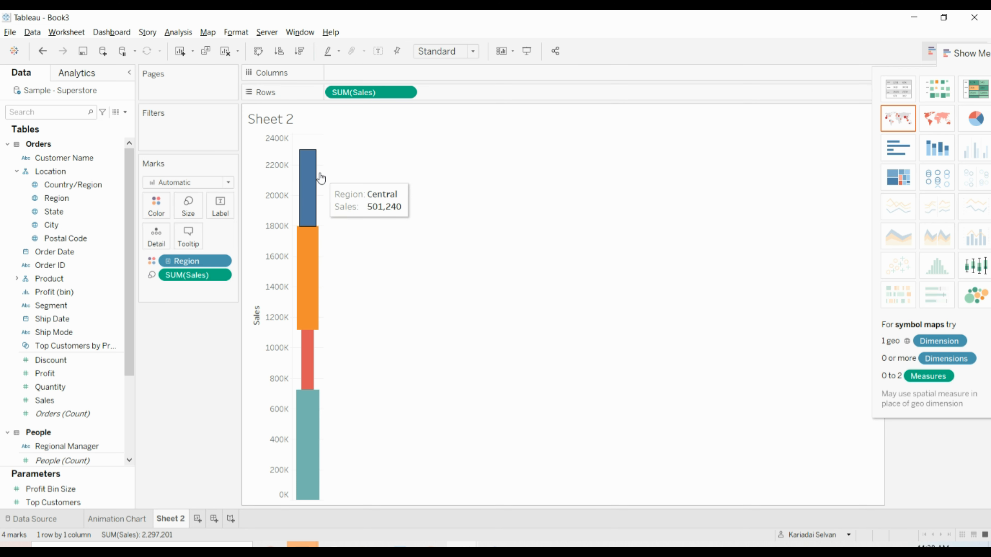
mouse_move(309, 268)
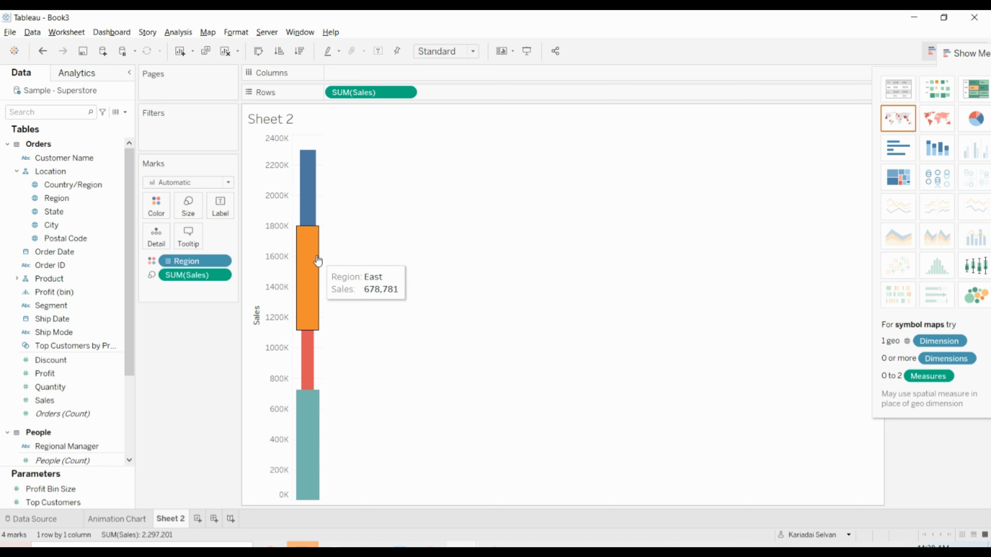
Sort the regions in descending order by Sales and fit the chart to Entire View.
left_click(301, 55)
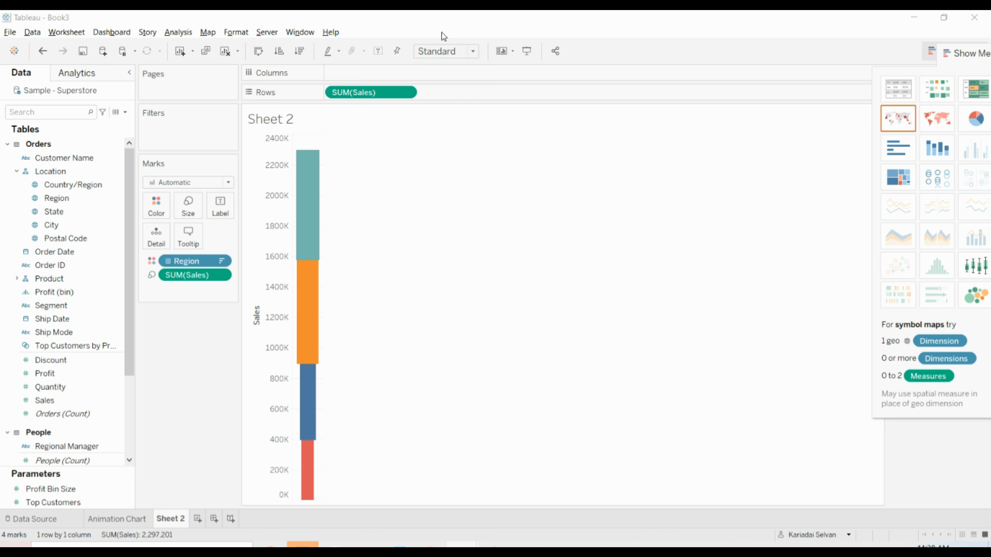
left_click(500, 172)
left_click(471, 59)
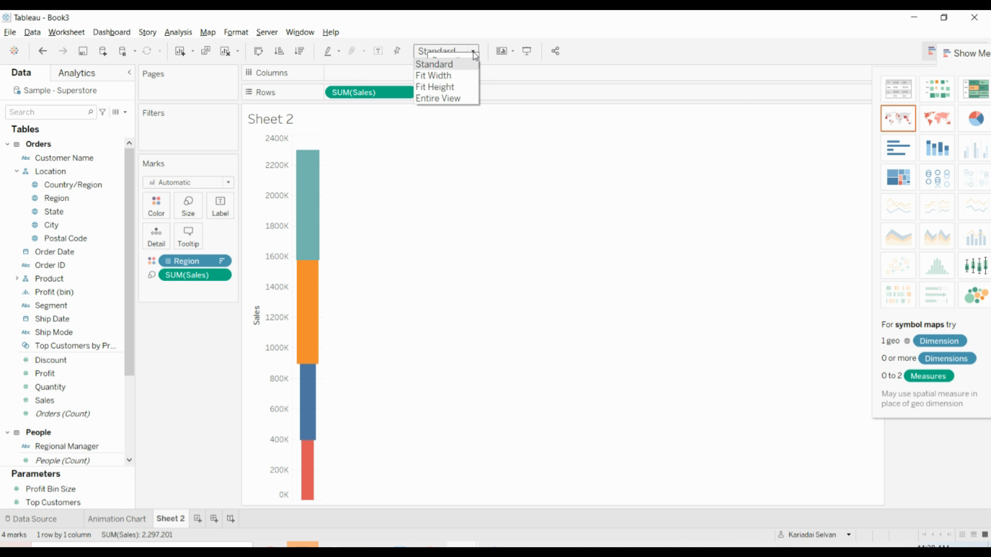
left_click(457, 103)
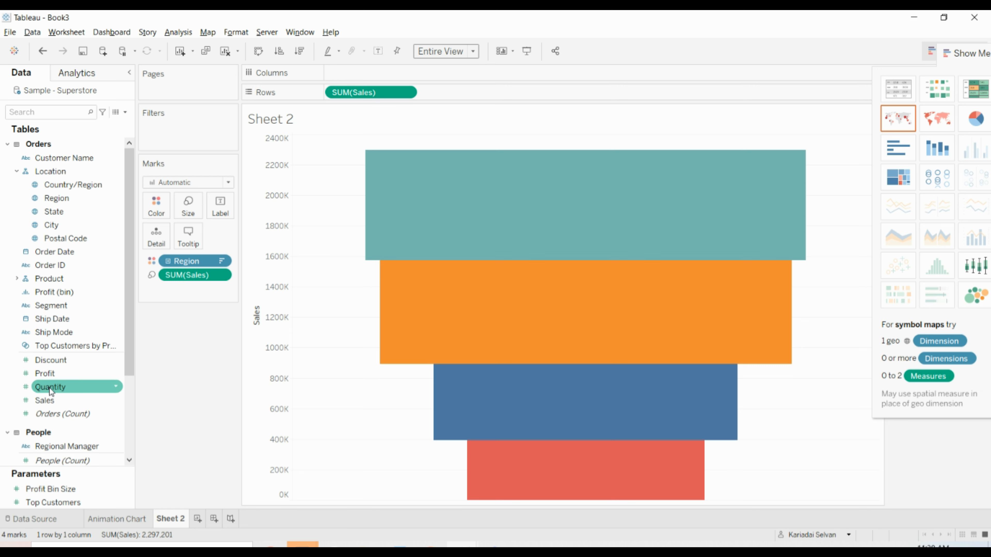
Label the funnel segments with Region and Sales, placing the Region name above the Sales value.
left_click_drag(56, 399, 211, 207)
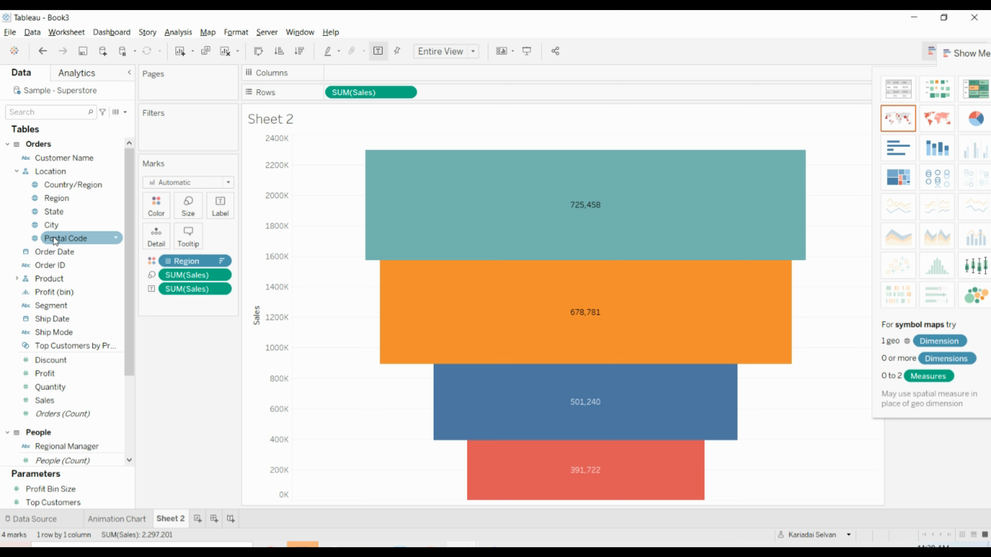
left_click(50, 203)
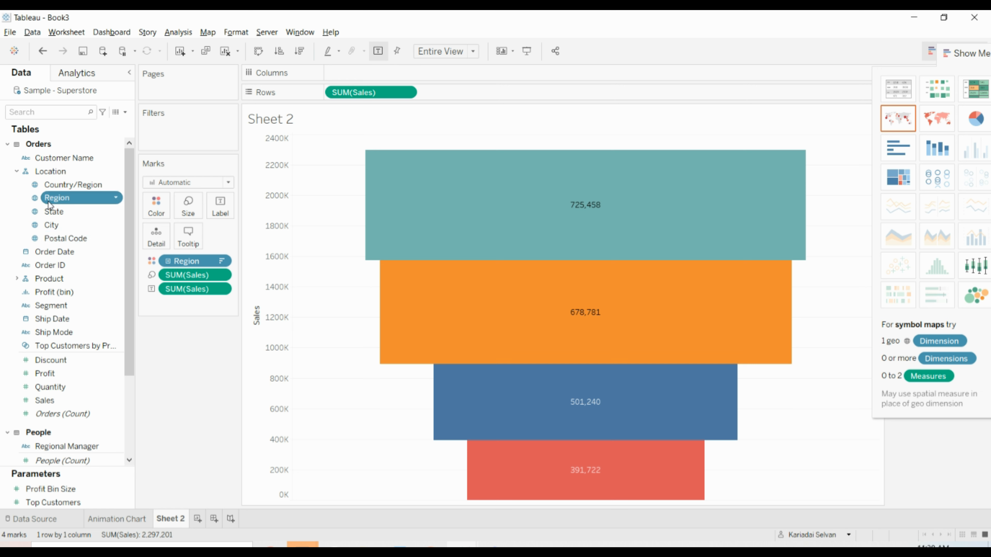
left_click_drag(50, 203, 223, 211)
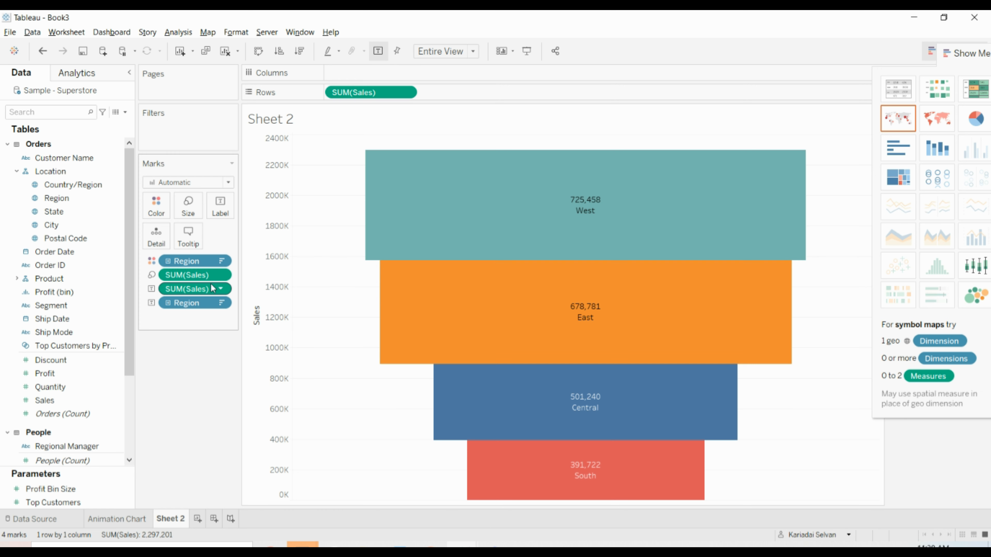
left_click_drag(198, 289, 195, 313)
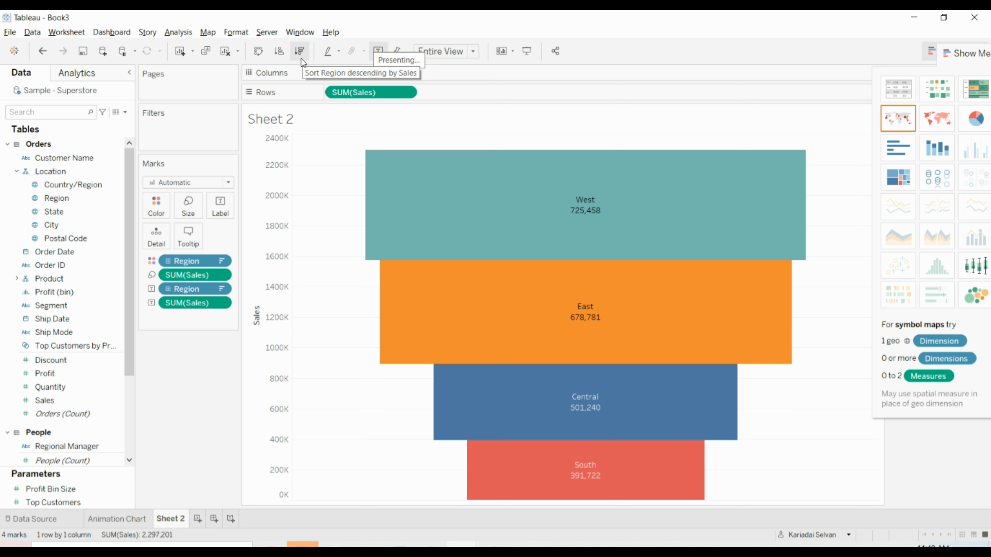
Review the view fit options, highlight the West and East funnel segments in turn, and clear the selection.
mouse_move(394, 377)
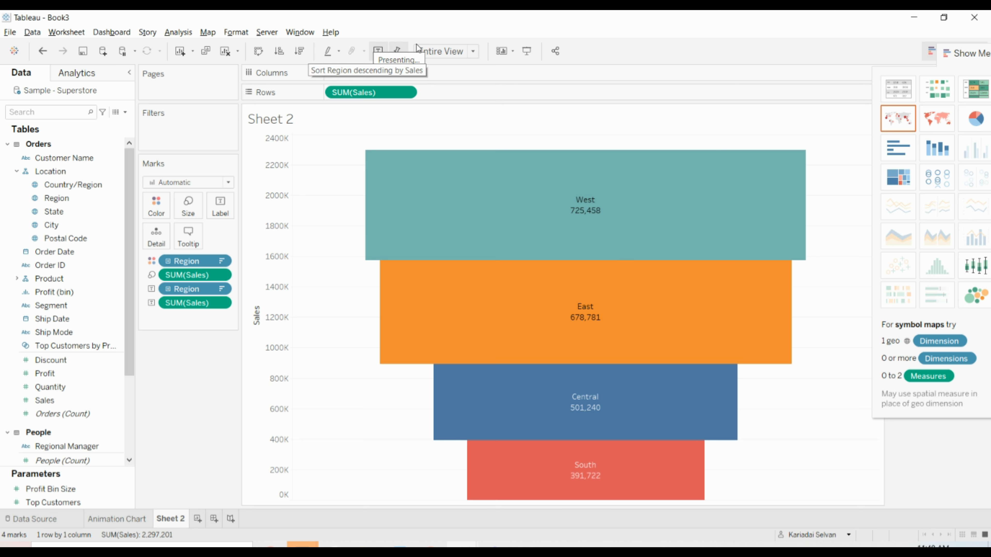
left_click(473, 52)
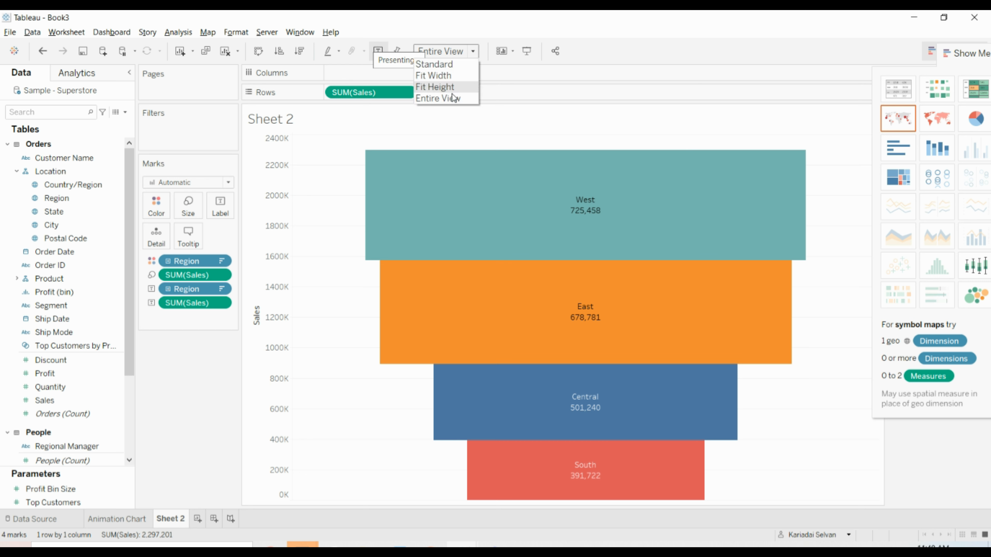
left_click(357, 164)
left_click(391, 164)
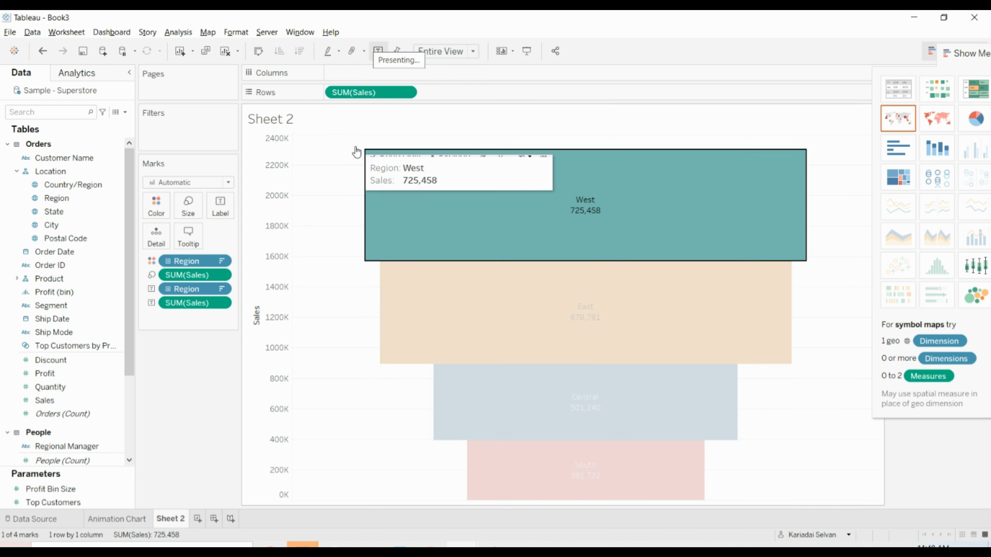
left_click(551, 306)
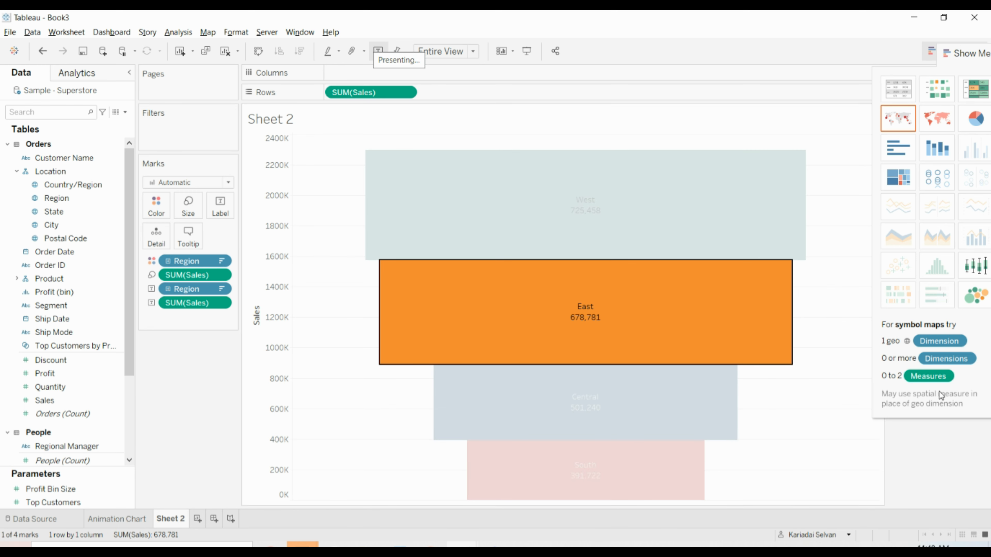
left_click(849, 449)
left_click(633, 199)
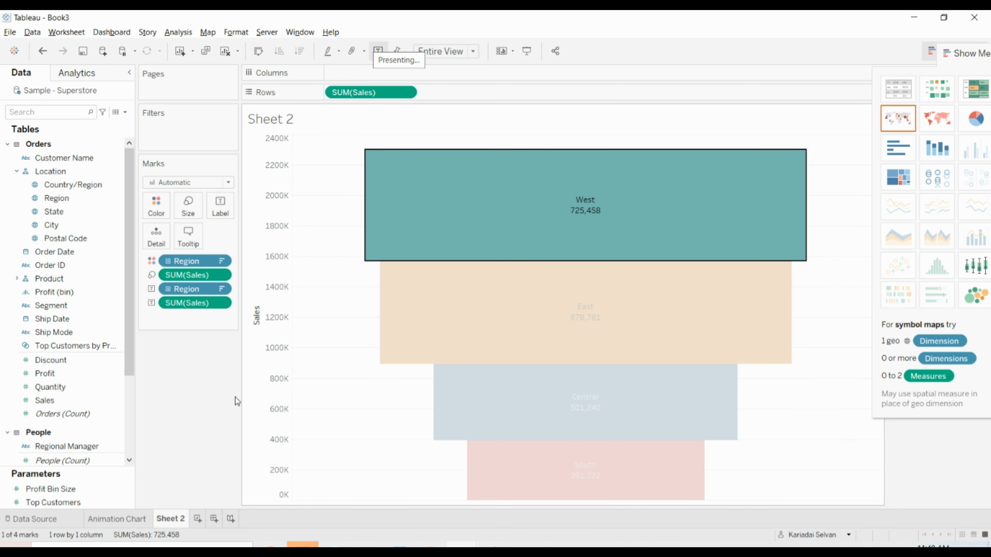
key("Escape")
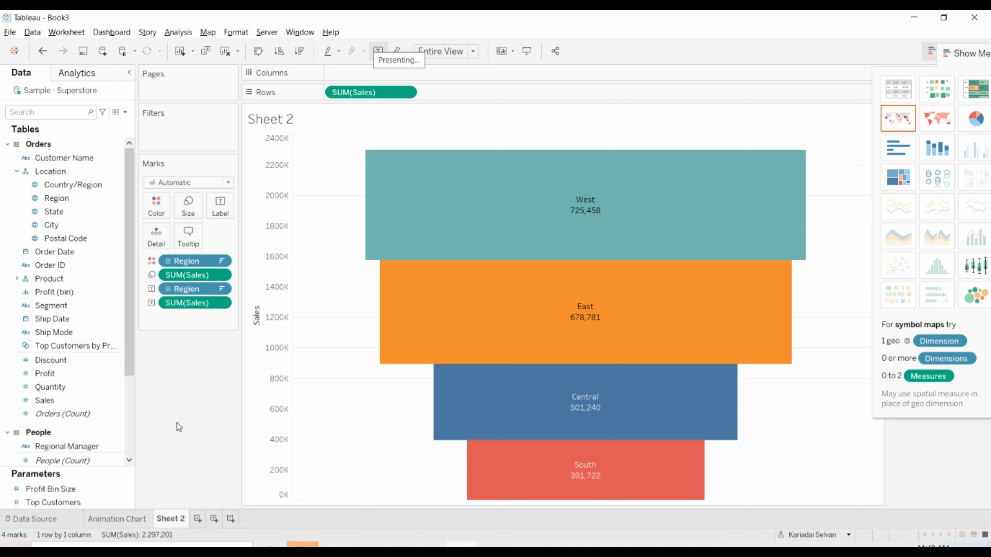
Rename the funnel worksheet as Basic Funnel Chart.
right_click(175, 516)
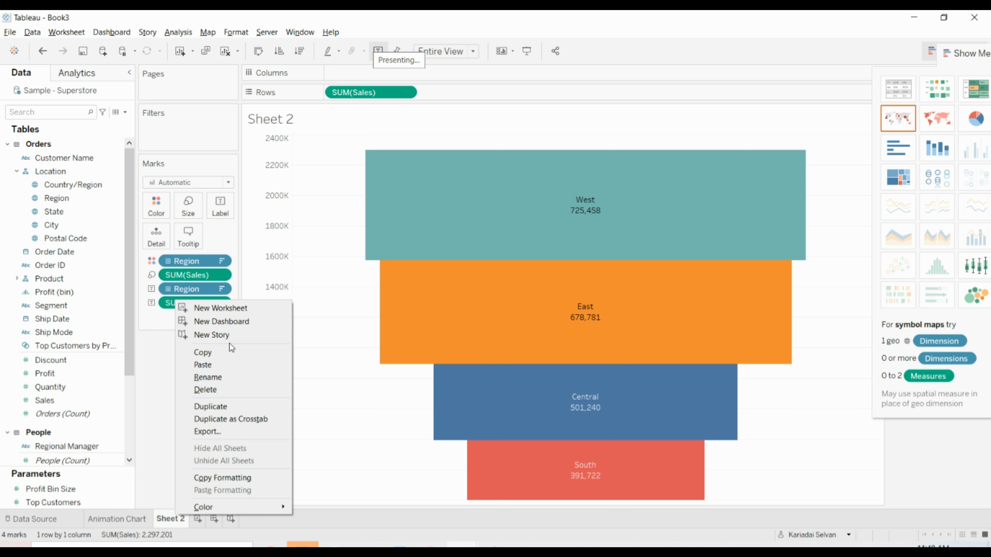
left_click(238, 378)
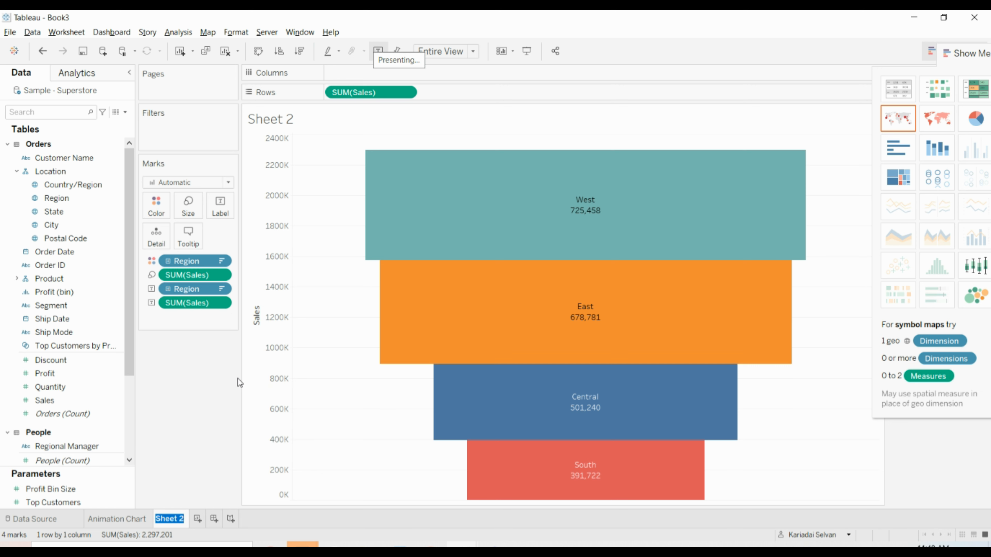
type("Basic Funnel Cha")
type("rt")
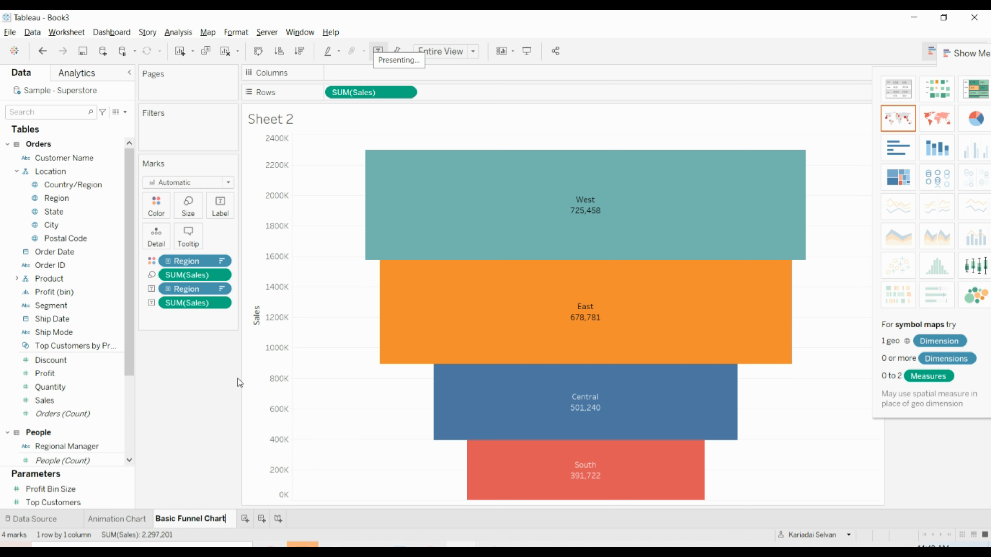
key("Return")
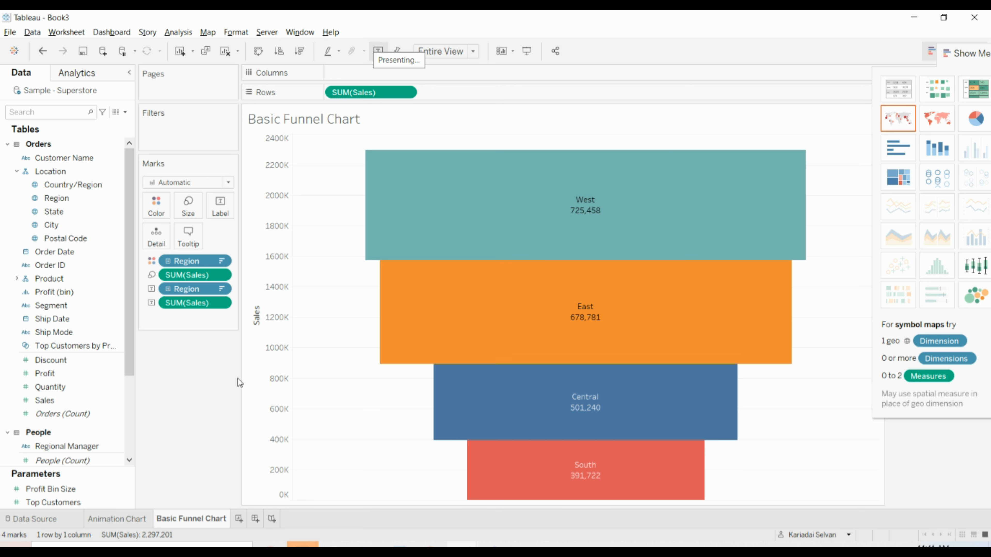
Convert the Sales label to a Percent of Total quick table calculation and add the plain Sales sum as another label.
left_click(223, 303)
mouse_move(266, 485)
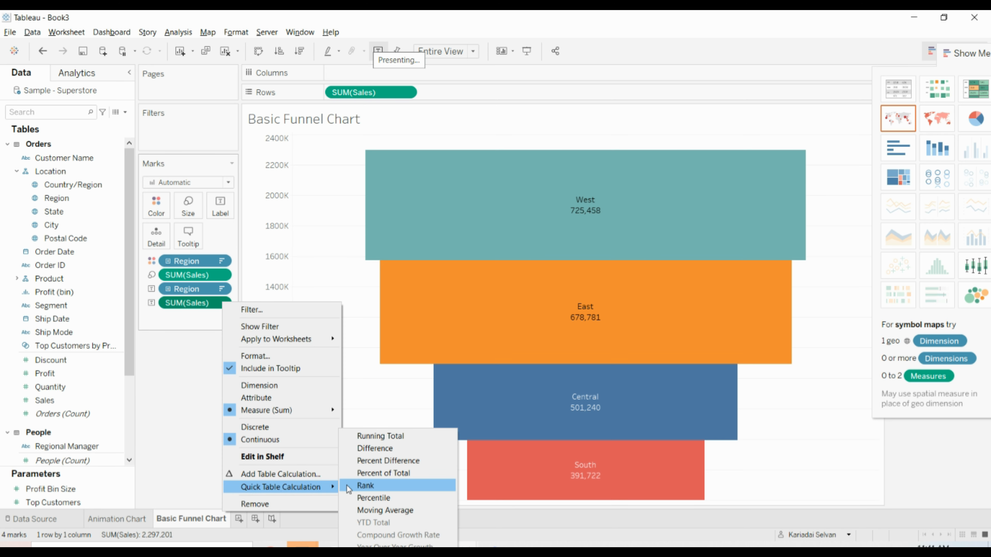
left_click(375, 472)
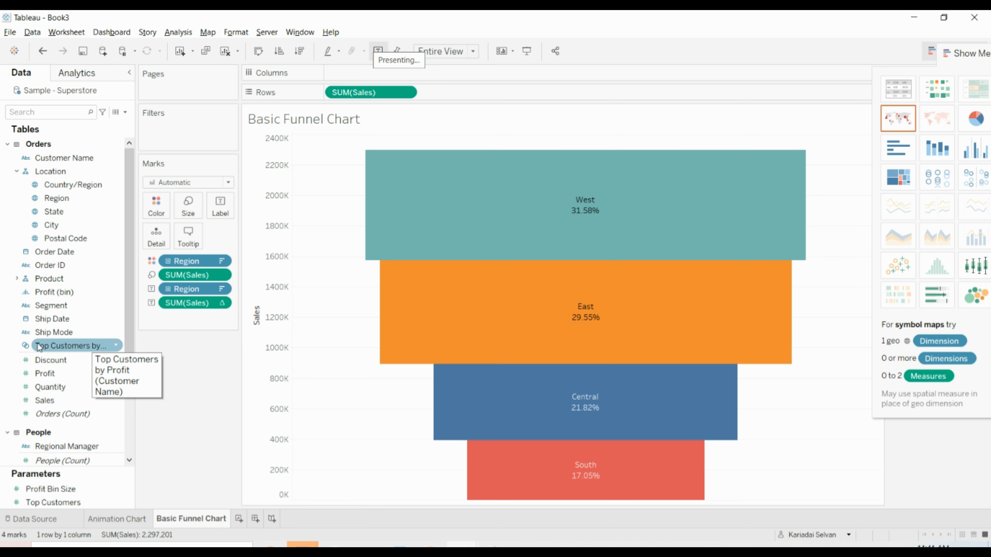
left_click_drag(43, 400, 218, 203)
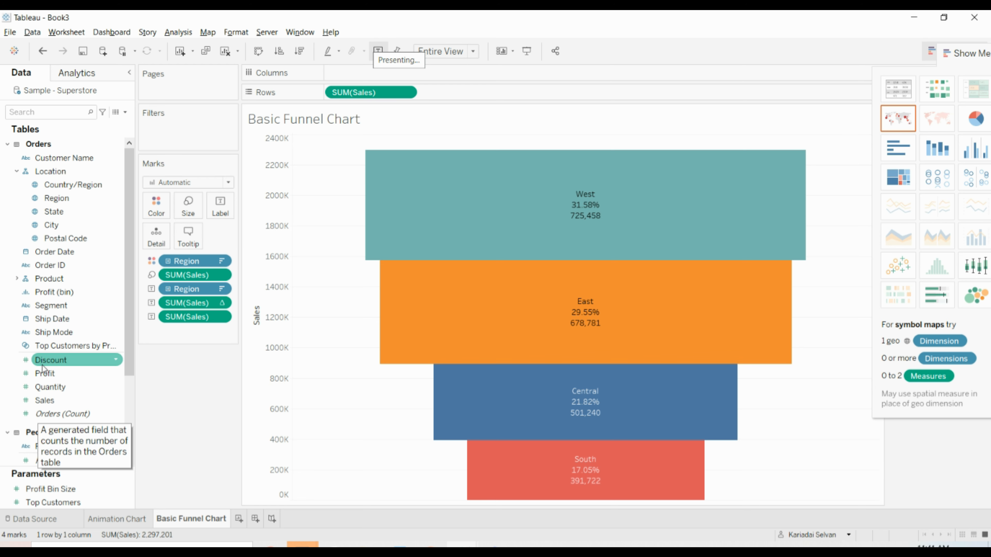
Add Profit as another label on the funnel segments and move the floating Show Me pane off the legends.
left_click_drag(44, 374, 218, 203)
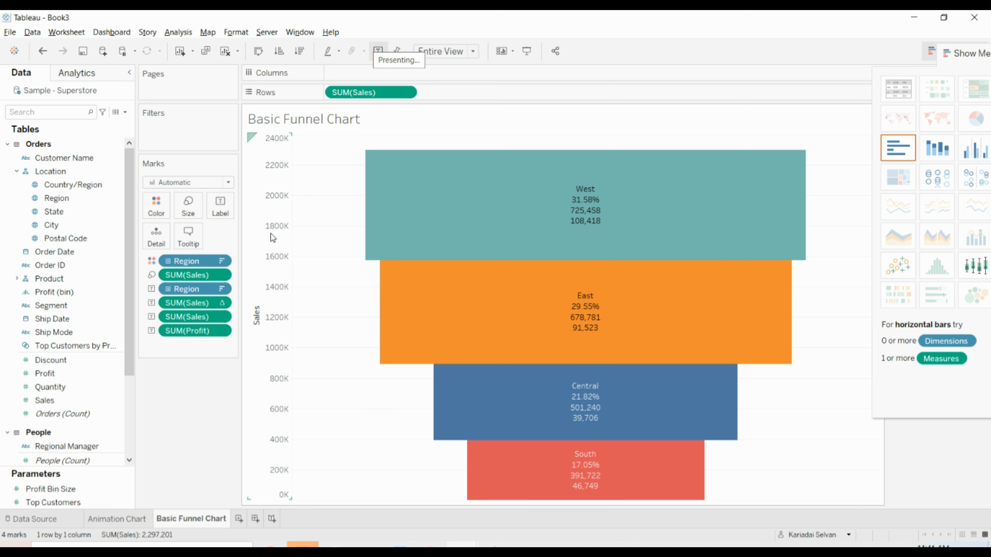
left_click_drag(957, 54, 902, 235)
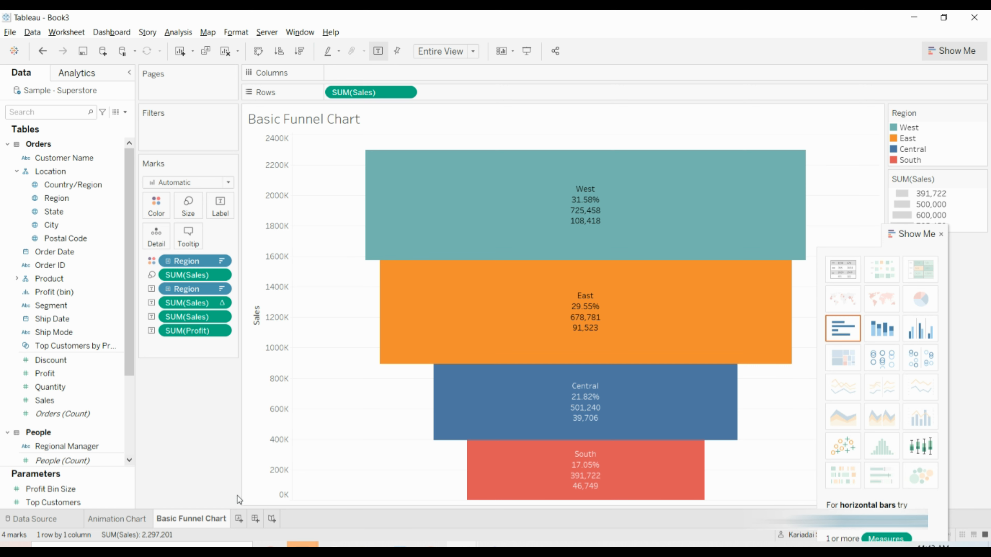
Create a new worksheet and plot Profit as rows against Ship Mode as columns.
left_click(238, 518)
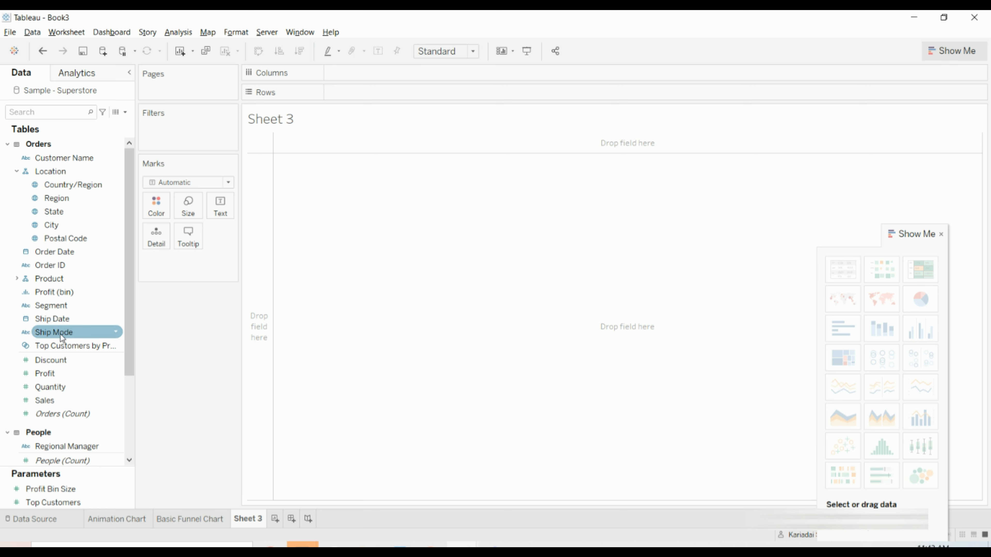
left_click_drag(60, 336, 362, 79)
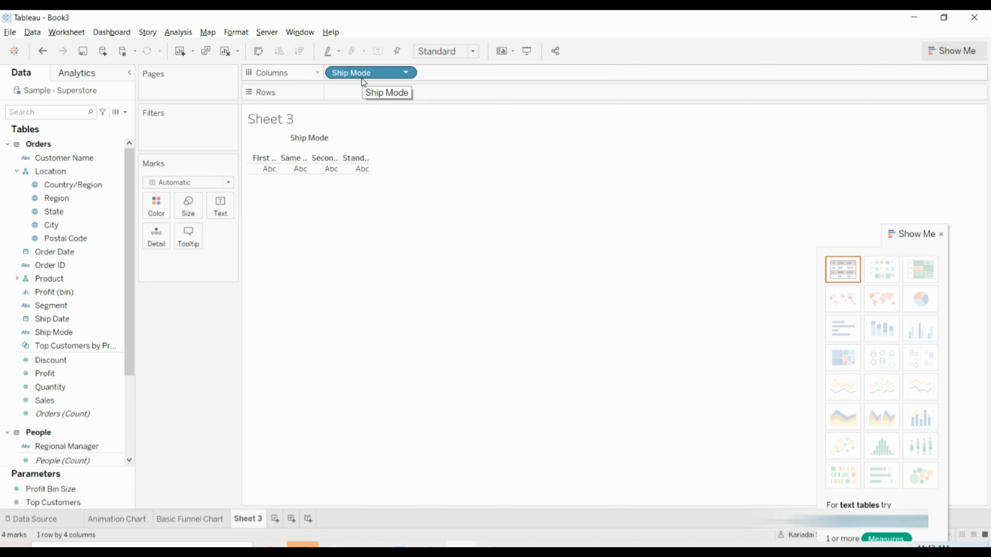
left_click_drag(44, 374, 351, 101)
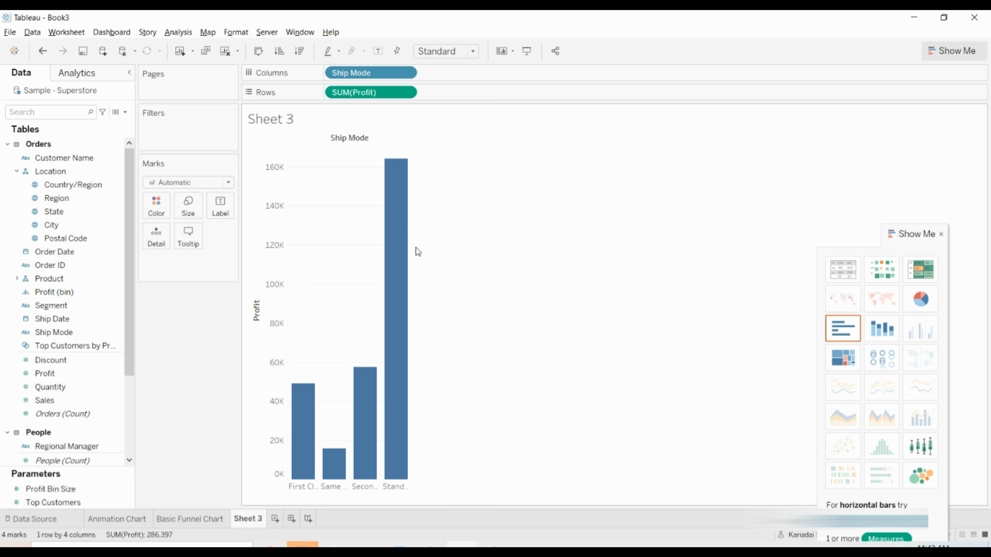
Swap rows and columns to make the profit bars horizontal, and sort the ship modes in descending order of Profit.
left_click(259, 55)
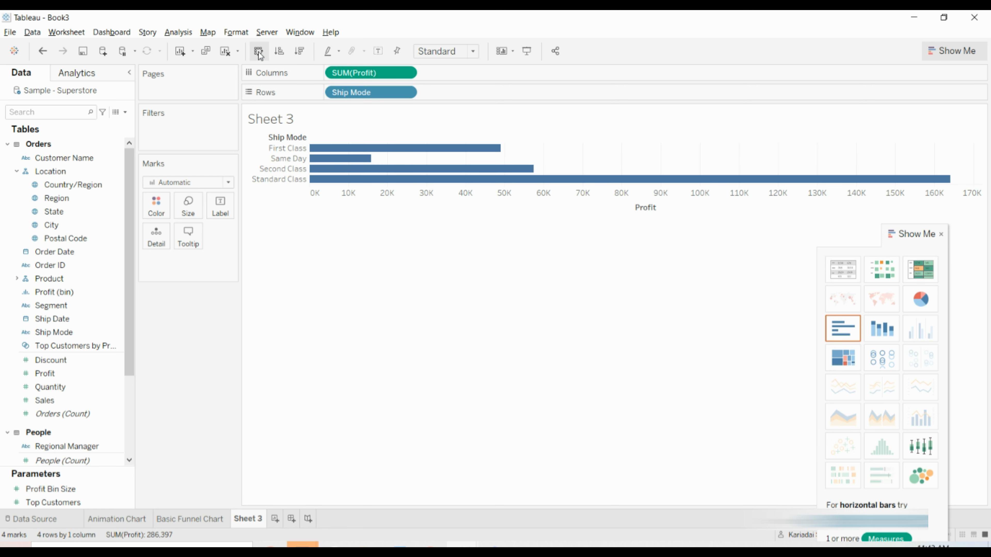
left_click(259, 55)
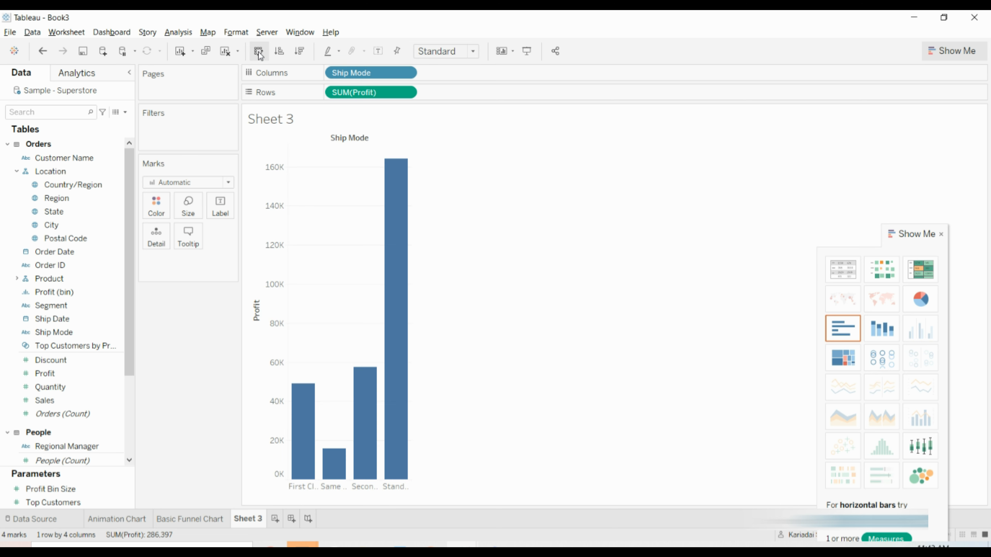
left_click(259, 54)
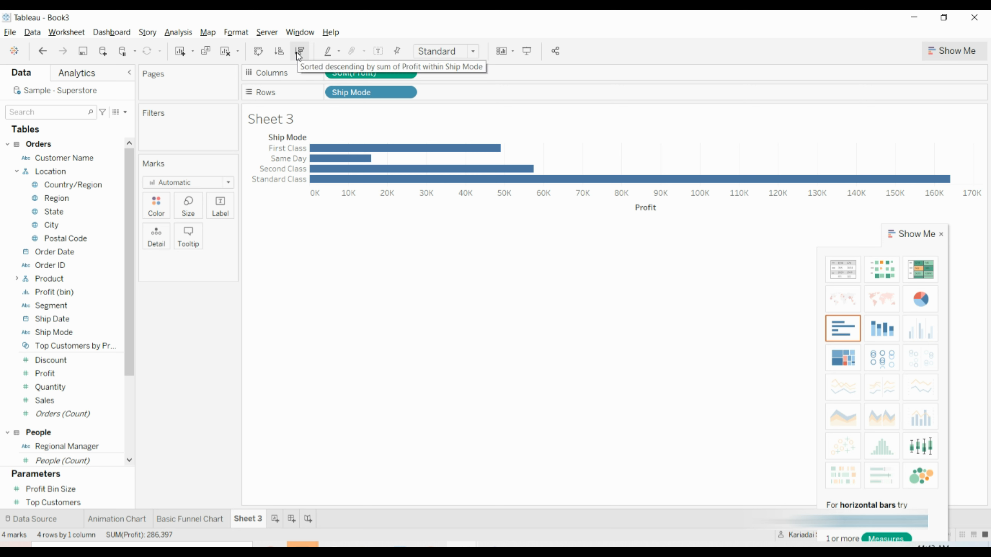
left_click(299, 56)
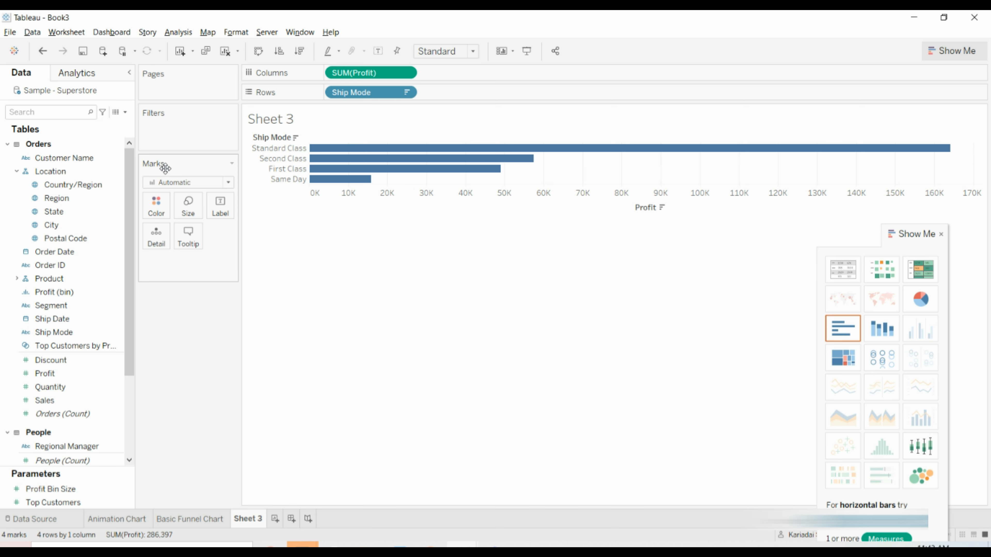
Change the mark type to Area and fit the chart to Entire View.
left_click(230, 183)
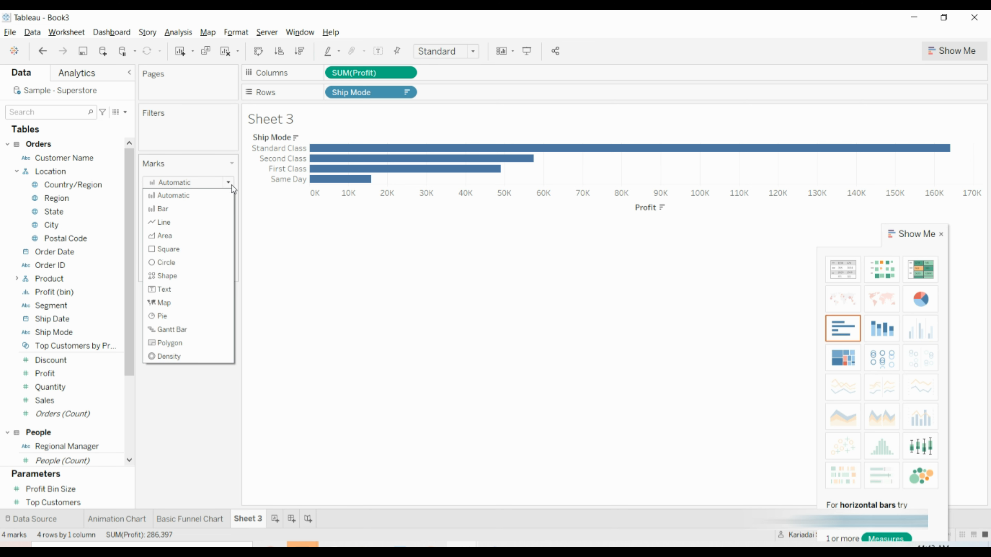
left_click(169, 237)
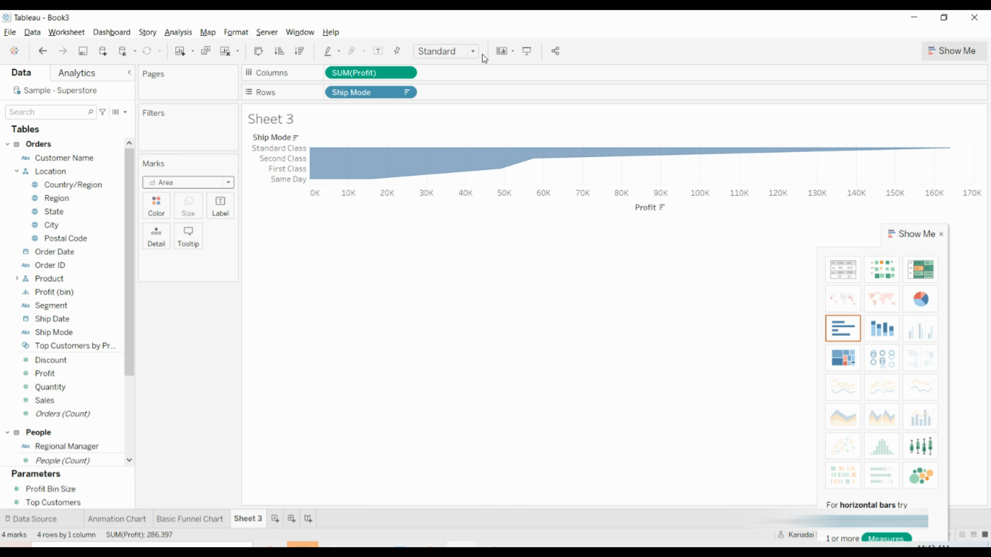
left_click(473, 52)
left_click(453, 100)
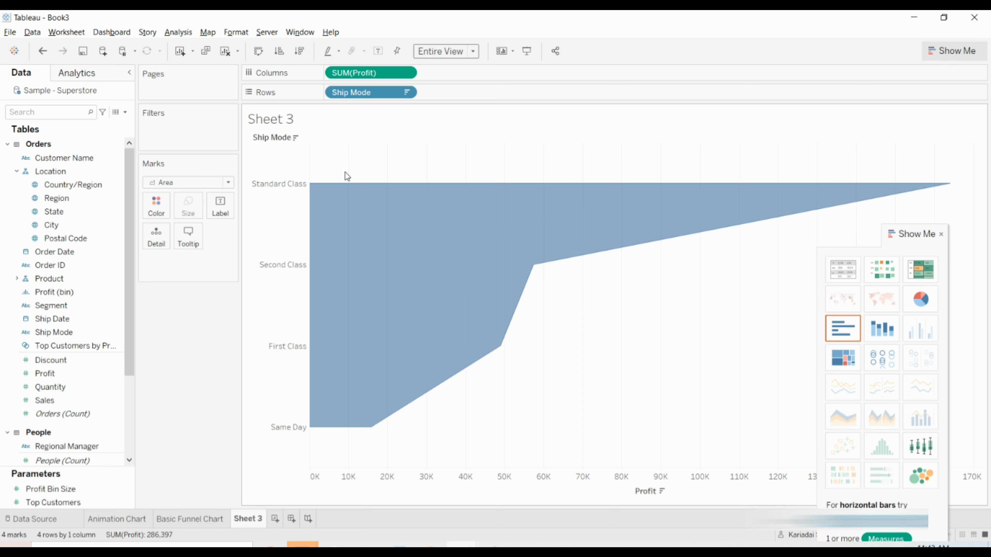
Create a calculated field named Negative Profit with the formula -[Profit] and place it before Profit on the columns.
left_click(125, 113)
left_click(118, 118)
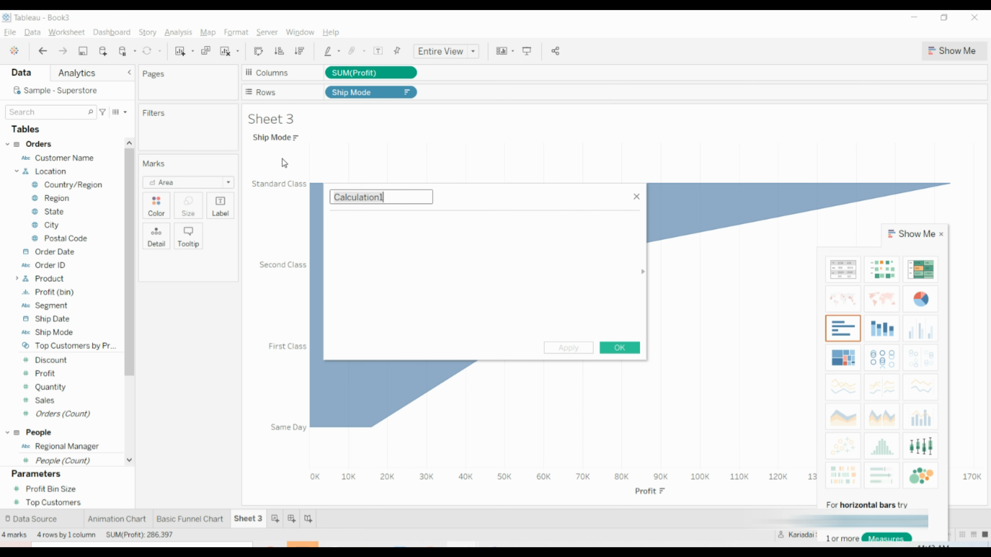
type("Nega")
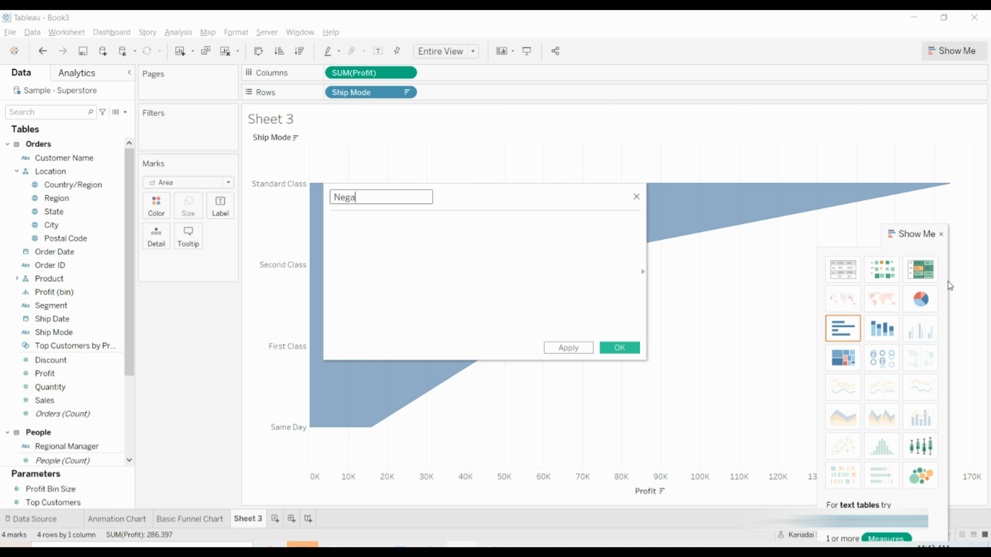
type("tive Profit")
key("Tab")
type("-")
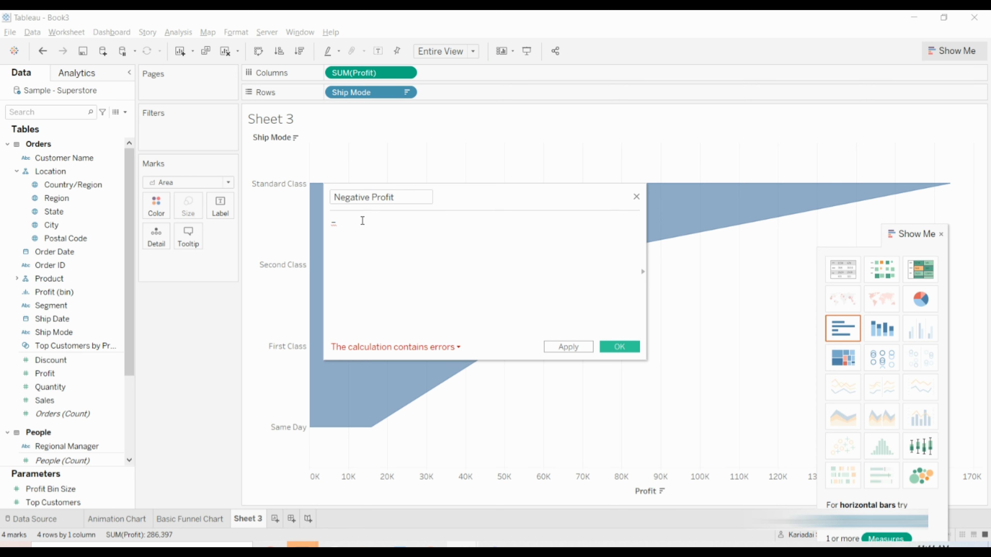
type("pr")
key("Down")
key("Down")
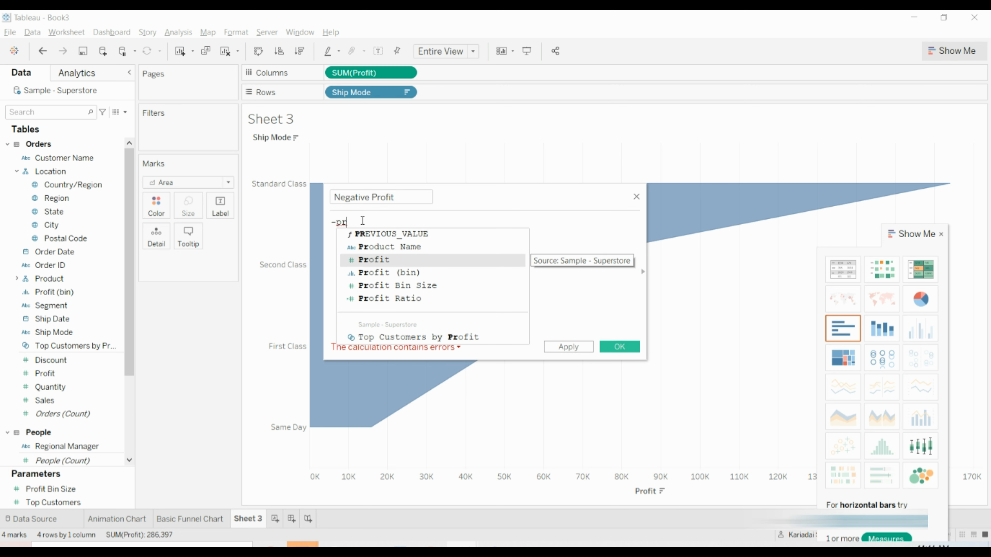
key("Return")
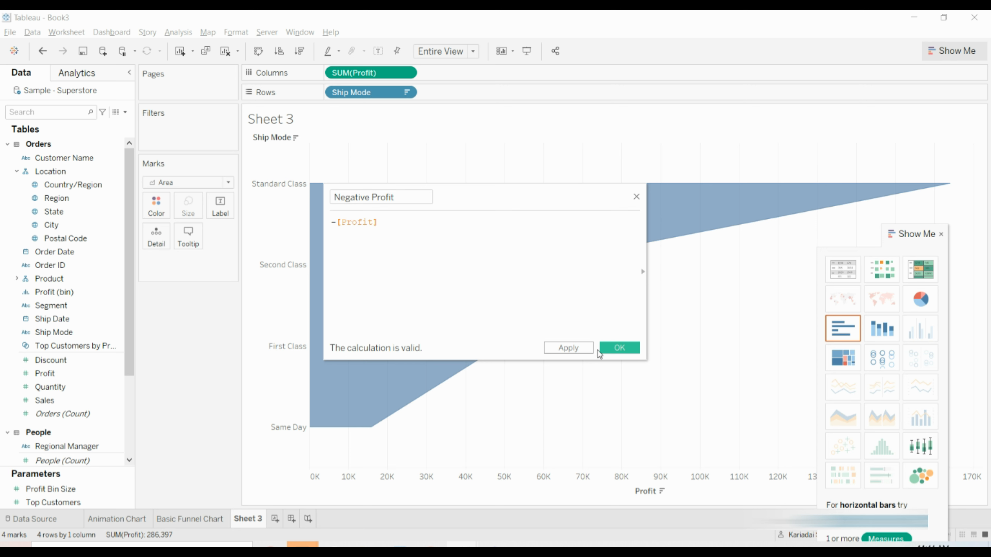
left_click(568, 348)
left_click(629, 345)
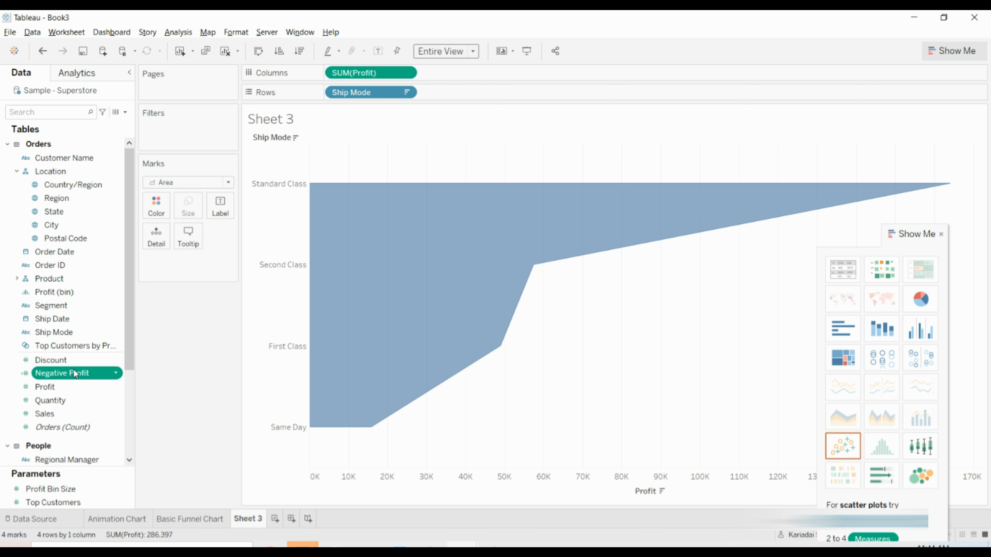
left_click_drag(66, 373, 347, 79)
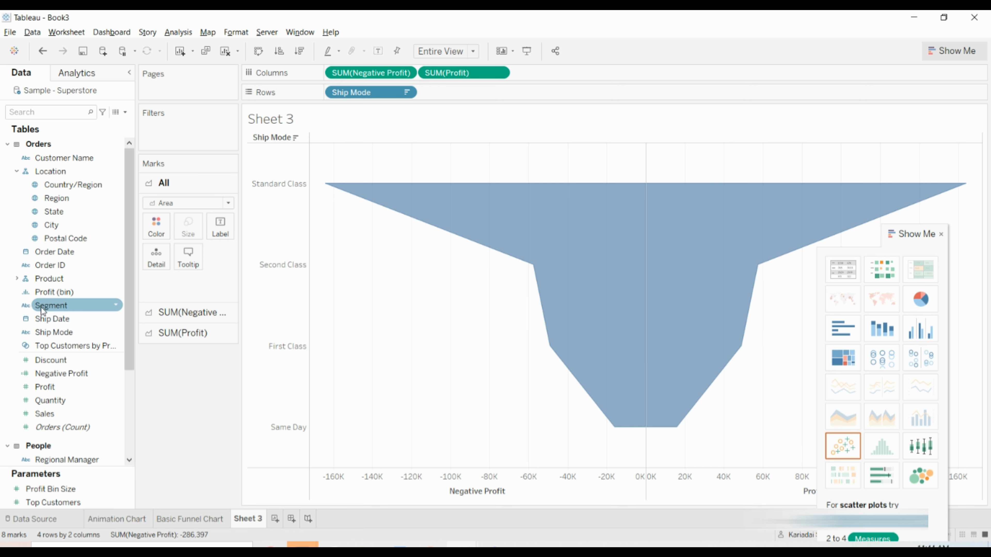
Label both halves of the funnel with Ship Mode, Profit and Sales.
left_click_drag(49, 332, 219, 234)
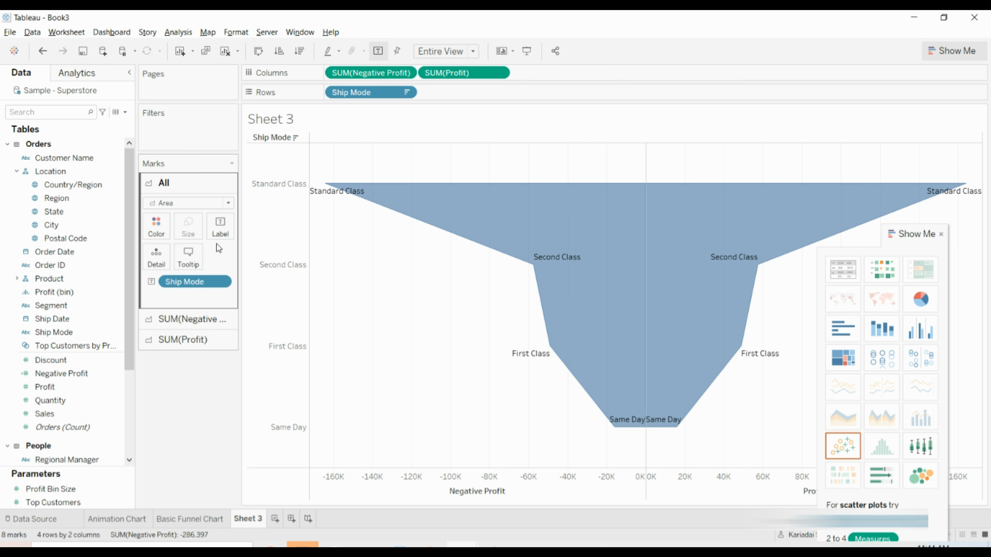
left_click_drag(37, 389, 221, 231)
left_click(47, 399)
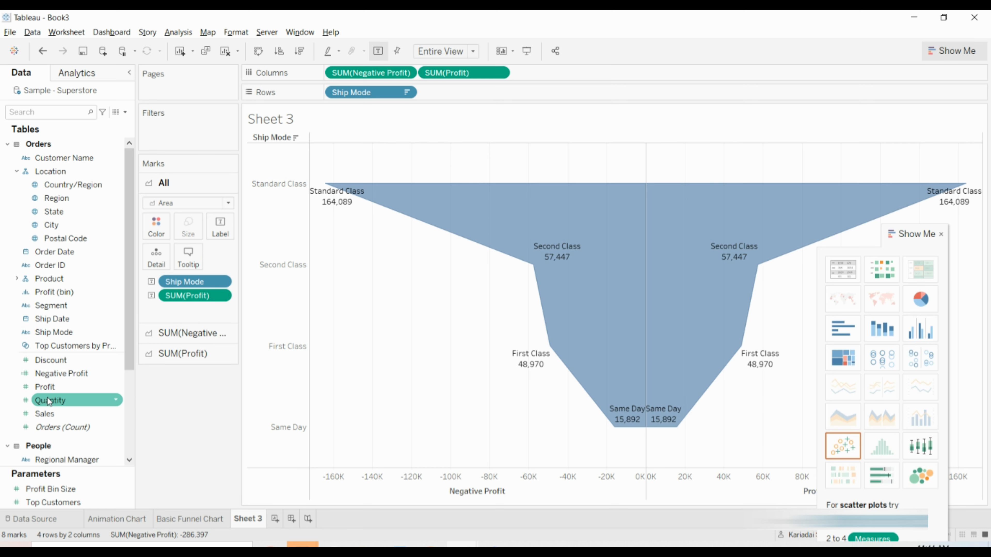
left_click_drag(47, 398, 227, 223)
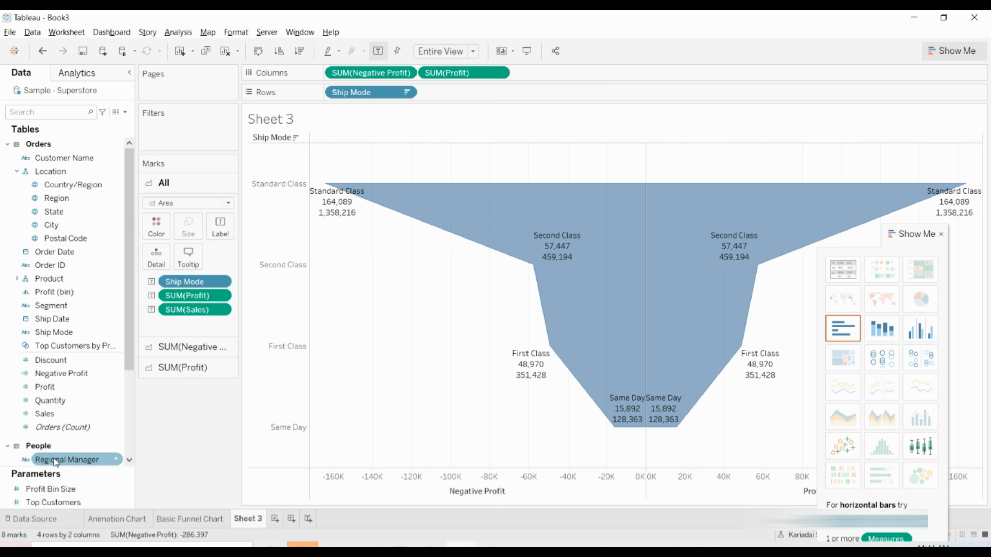
Inspect the Standard Class details, highlight the Negative Profit and Profit halves in turn, and clear the selection.
mouse_move(668, 214)
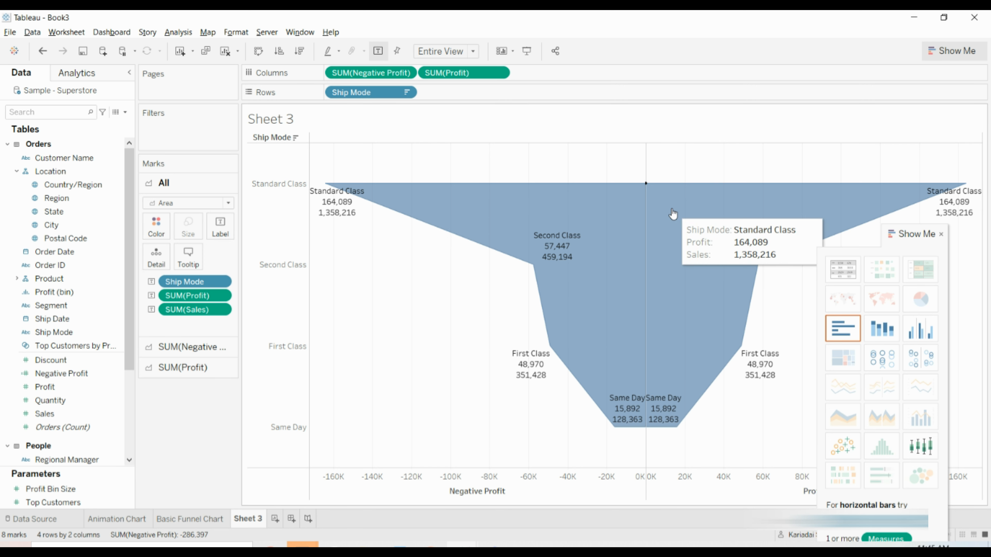
left_click(562, 205)
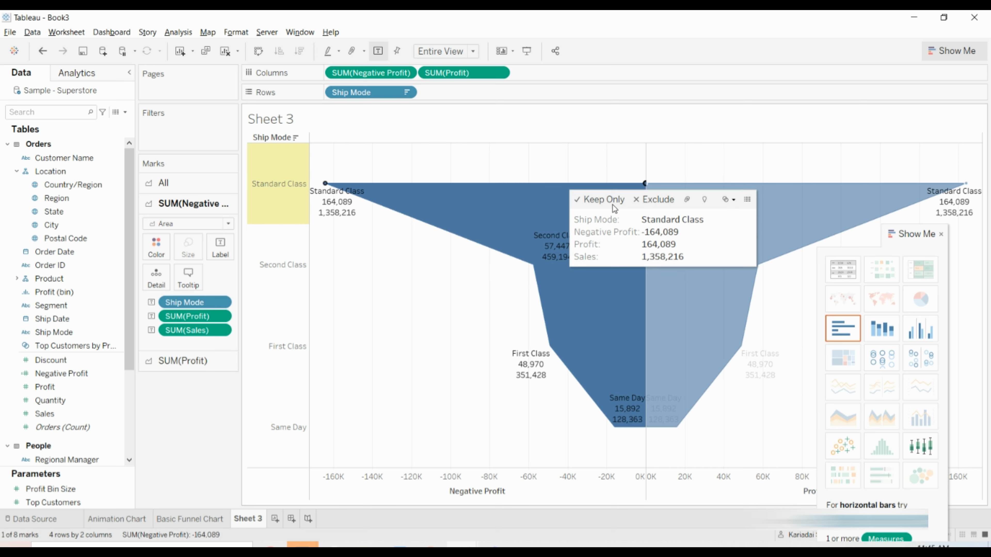
left_click(781, 213)
left_click(401, 358)
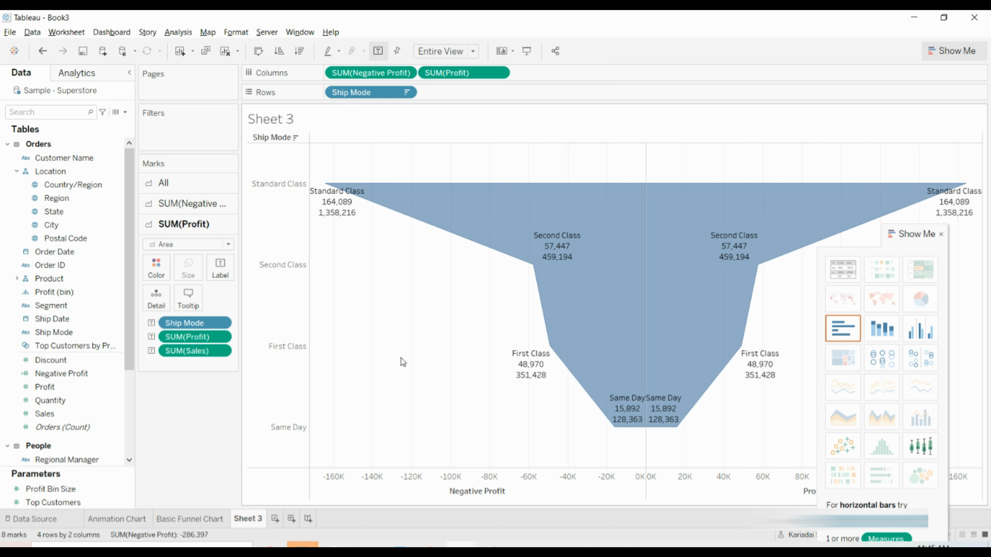
Try green, yellow and cyan on the Negative Profit area, and settle on light pink.
left_click(179, 204)
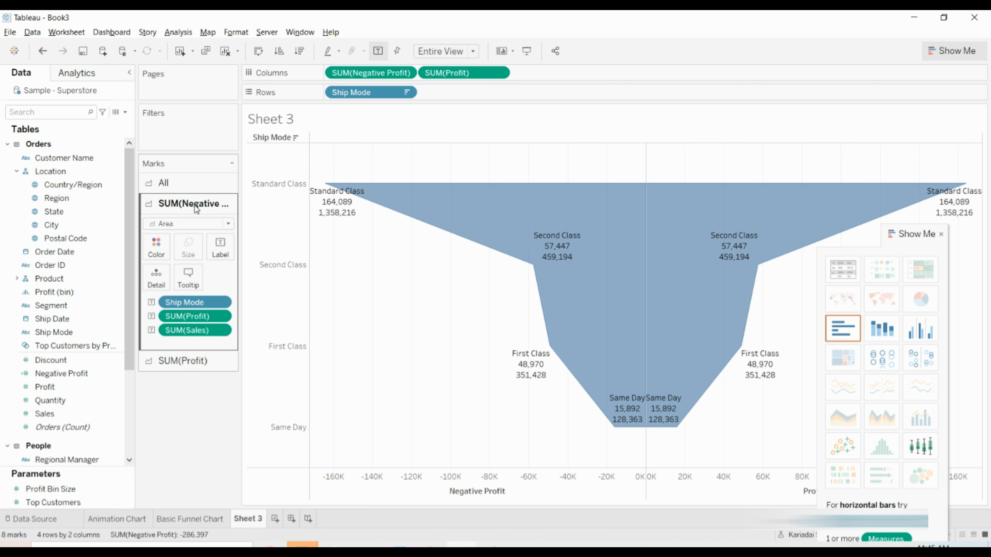
left_click(156, 248)
left_click(210, 290)
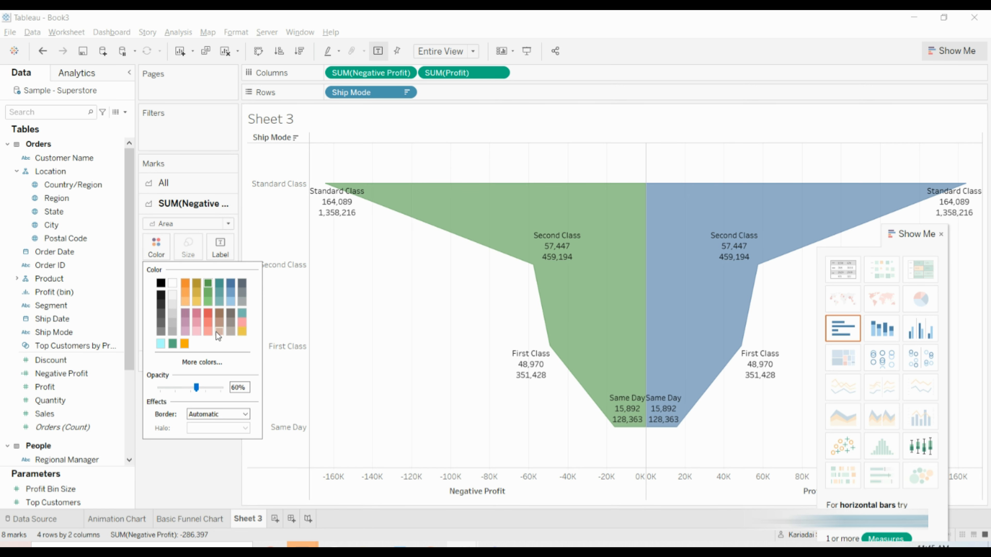
left_click(241, 332)
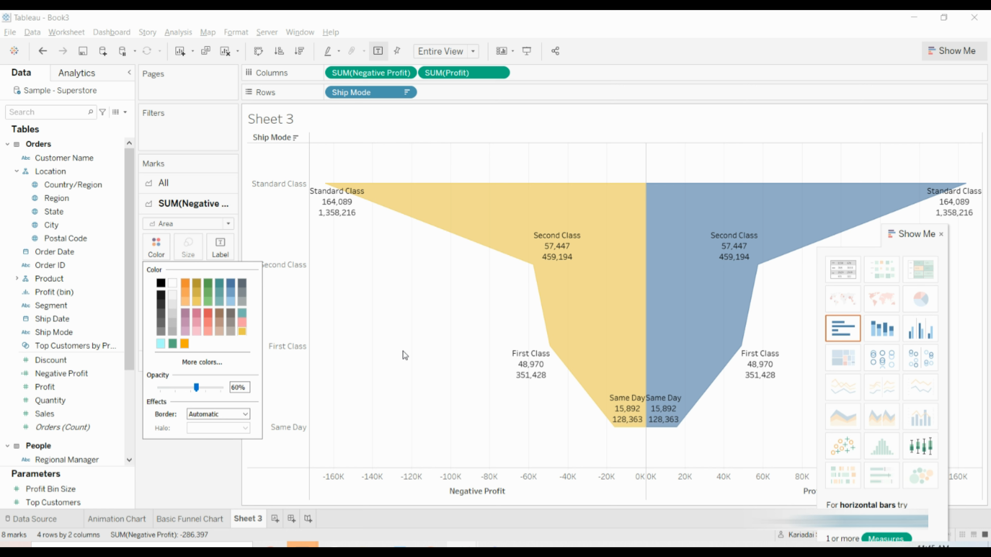
left_click(209, 292)
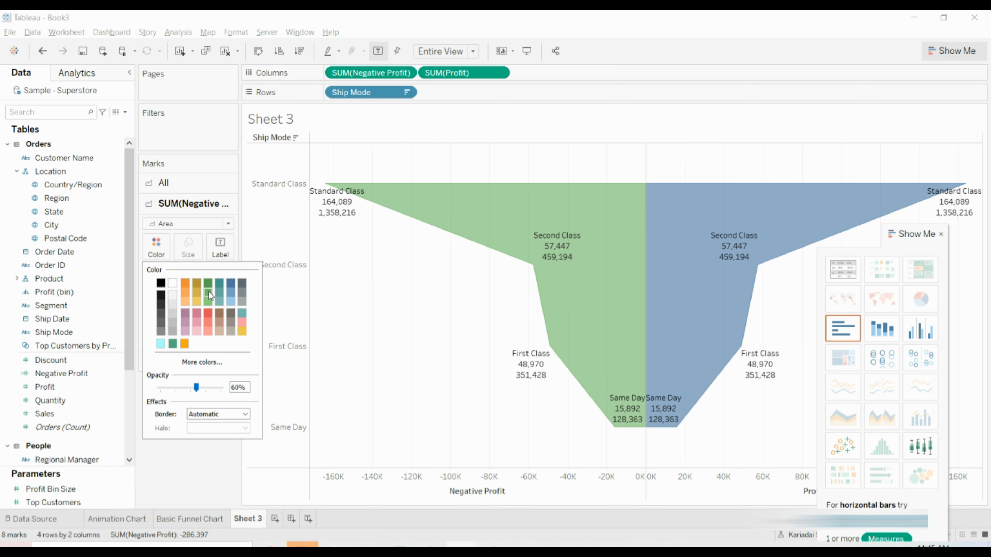
left_click(162, 345)
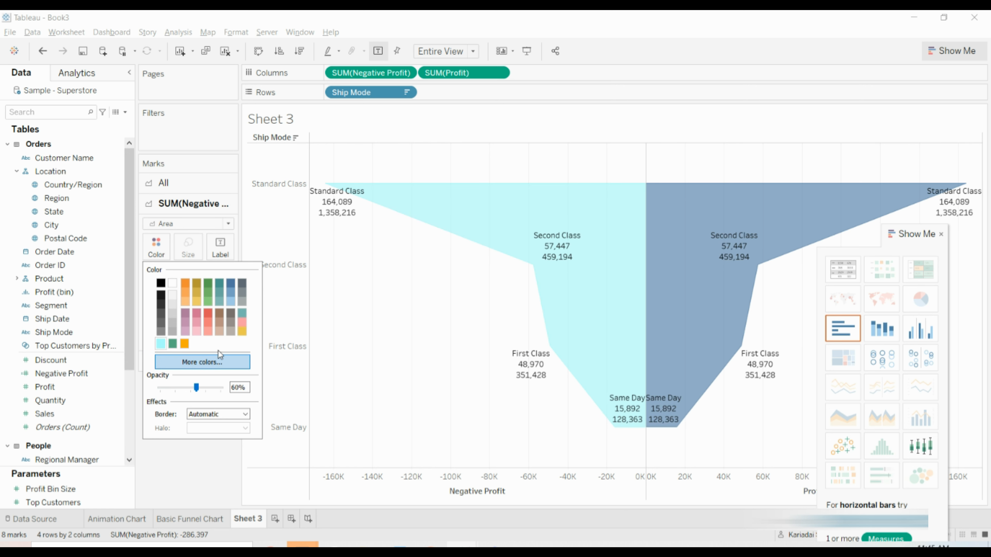
left_click(242, 322)
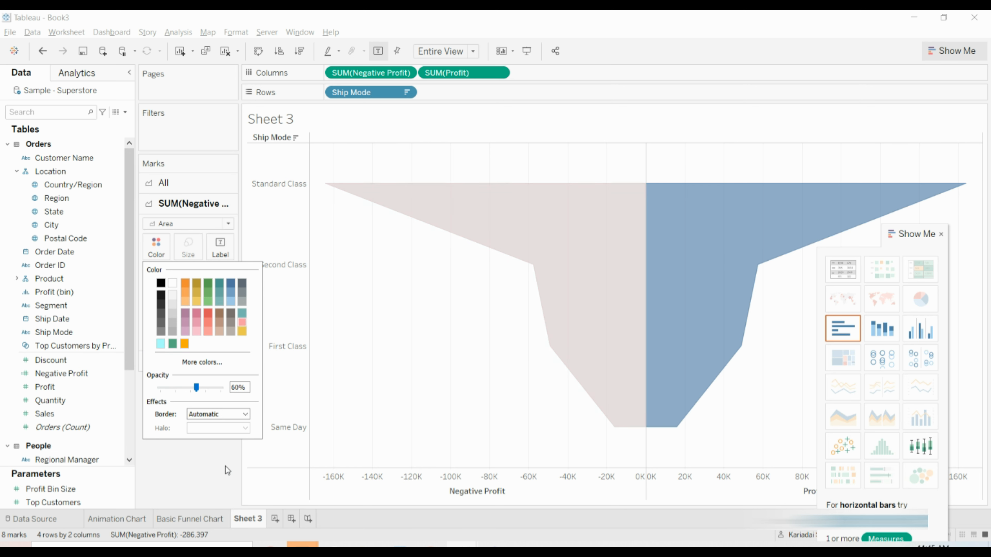
left_click(218, 464)
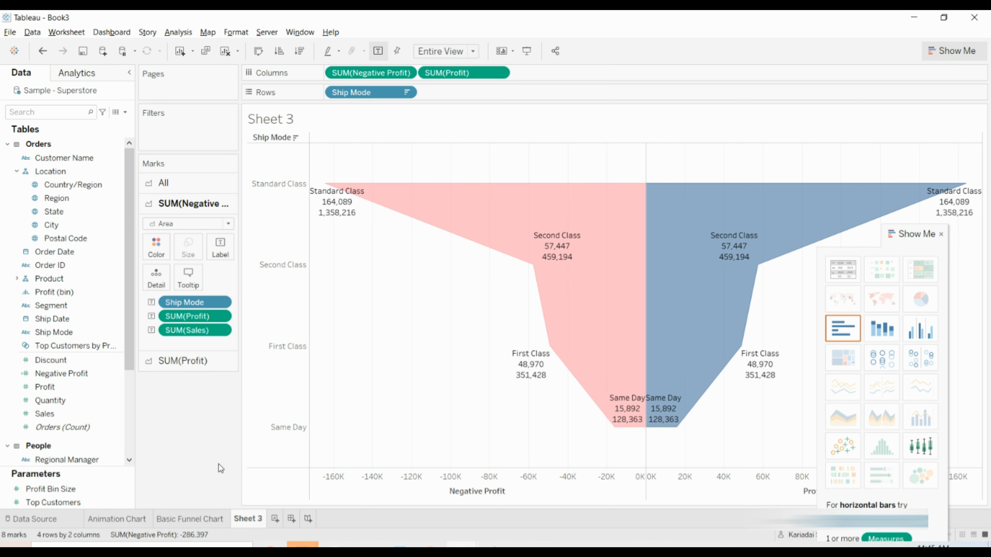
Recolor the Profit area of the funnel, trying rose and settling on grey-brown.
left_click(184, 361)
left_click(228, 244)
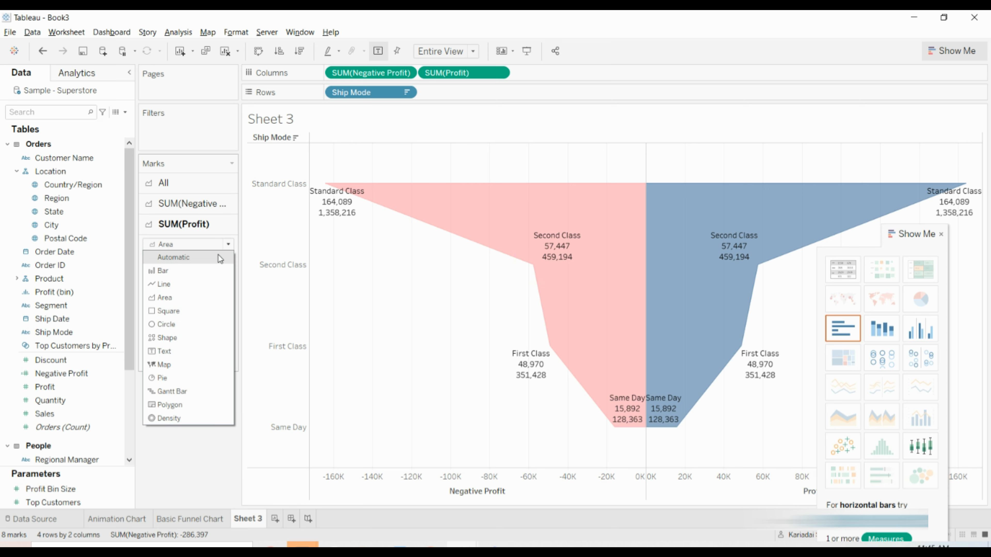
left_click(254, 223)
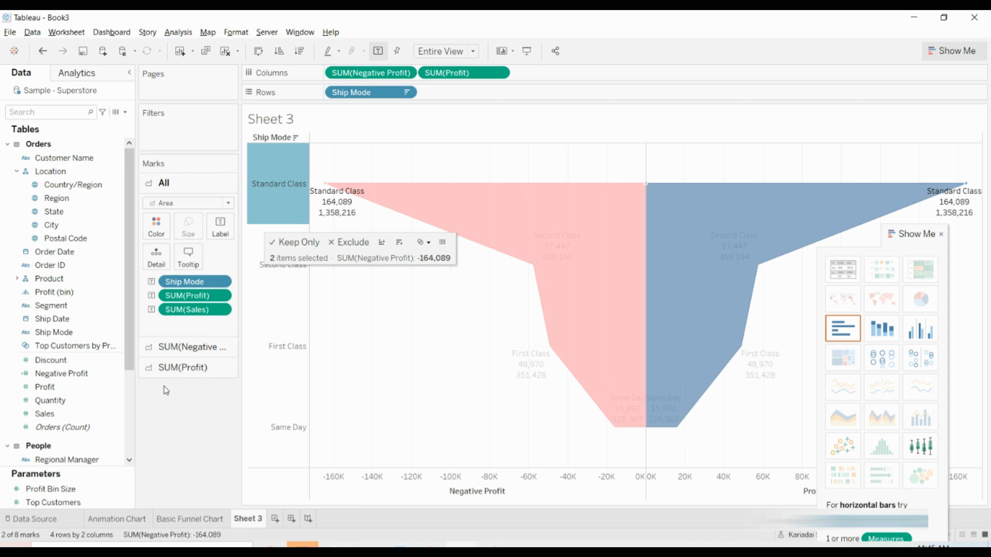
left_click(170, 372)
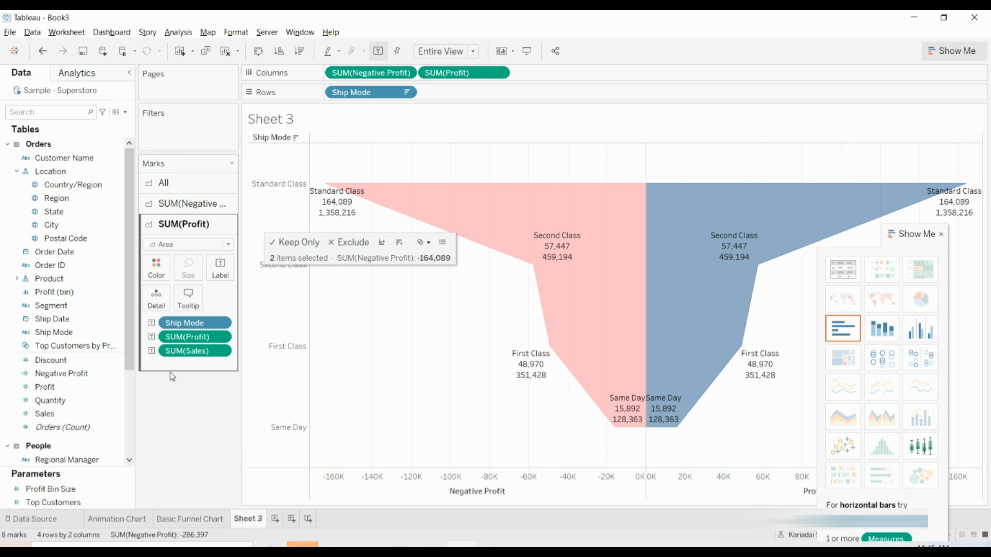
left_click(157, 266)
left_click(198, 334)
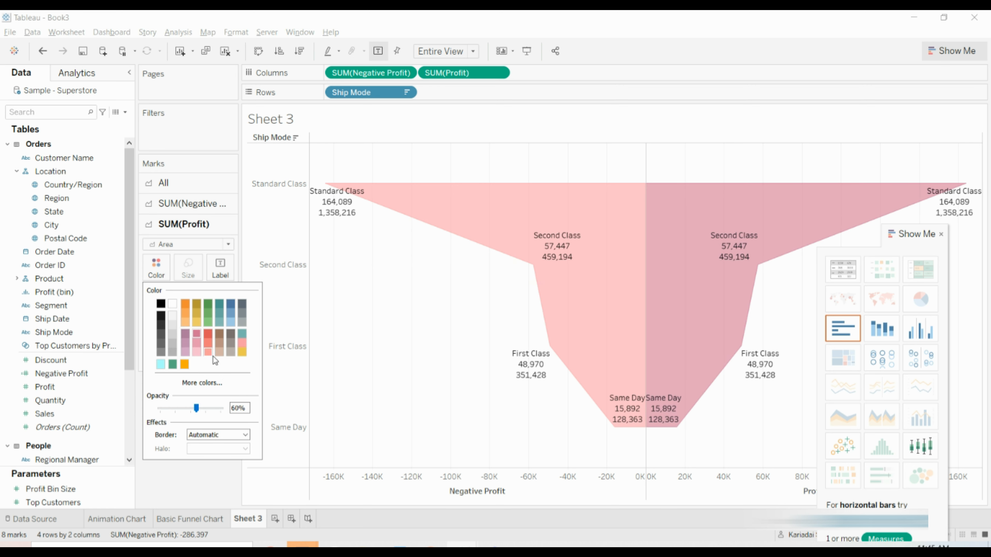
left_click(233, 334)
left_click(202, 485)
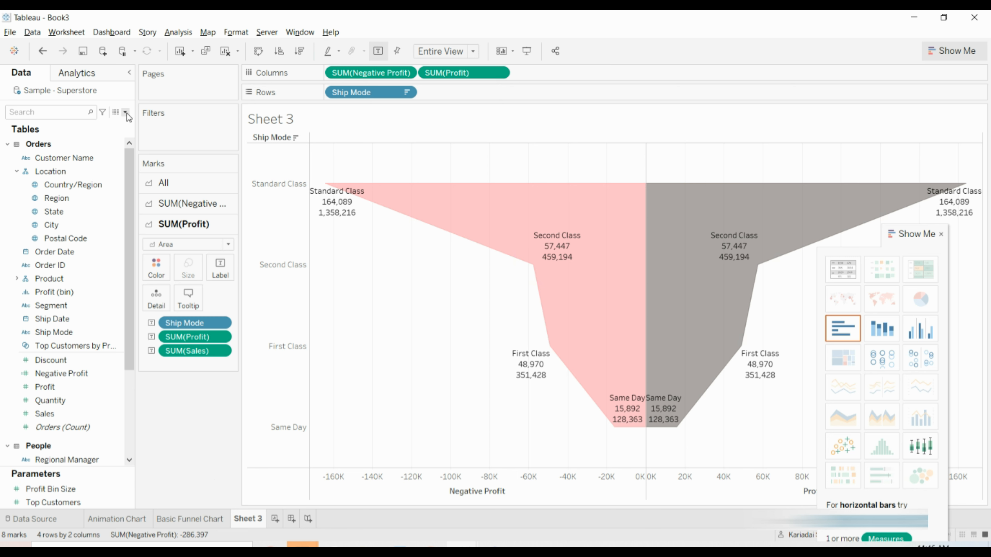
left_click(82, 331)
right_click(181, 520)
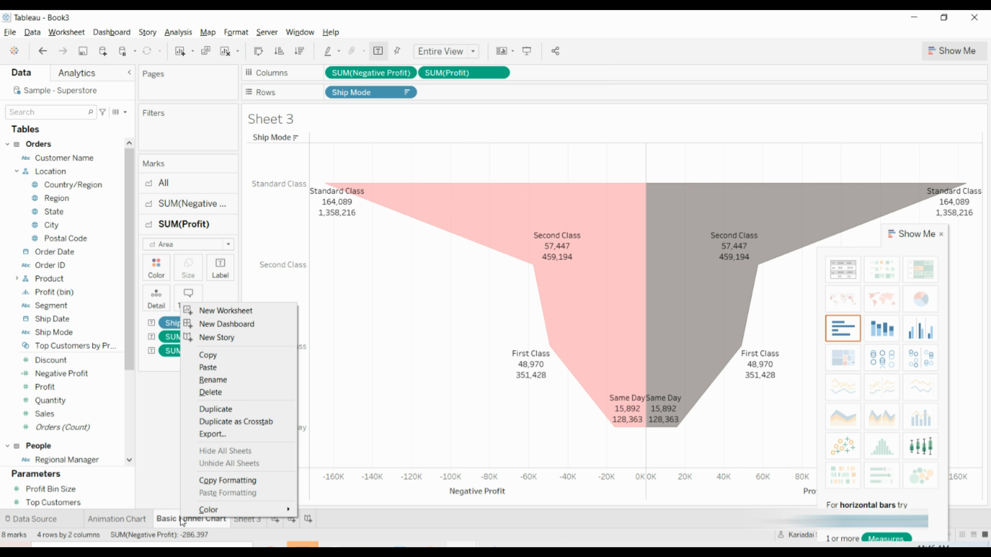
left_click(160, 456)
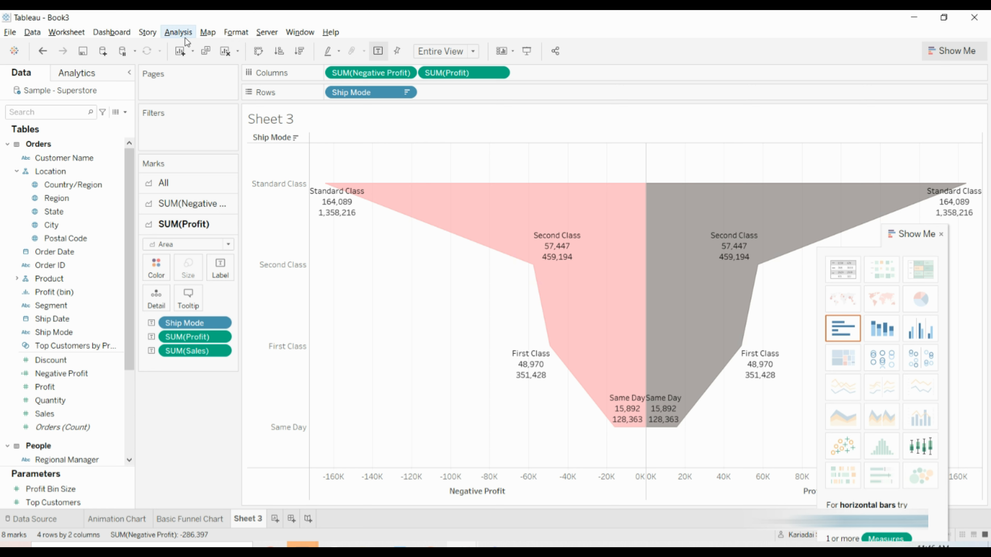
Review the animation settings for the smooth funnel sheet and close them.
left_click(237, 37)
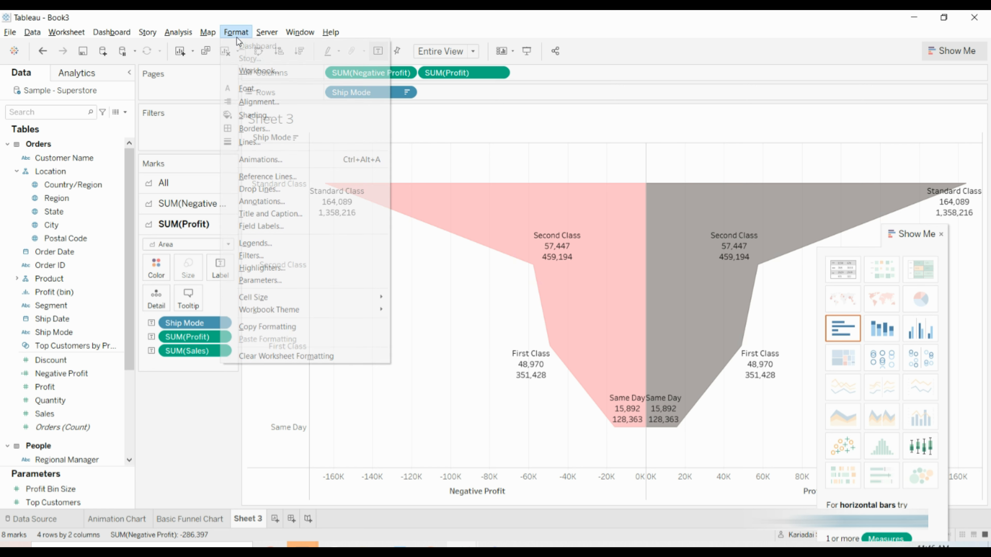
left_click(248, 142)
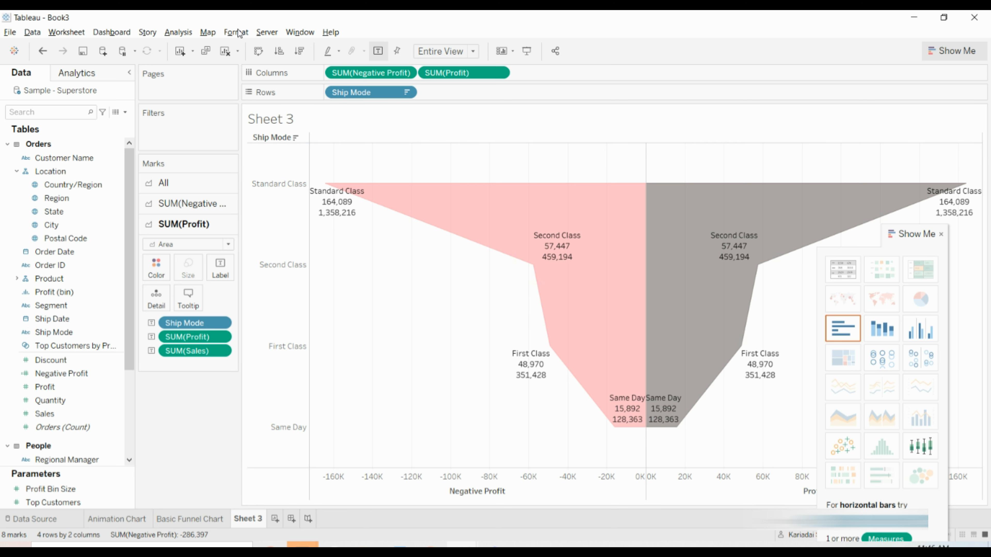
left_click(236, 33)
left_click(251, 163)
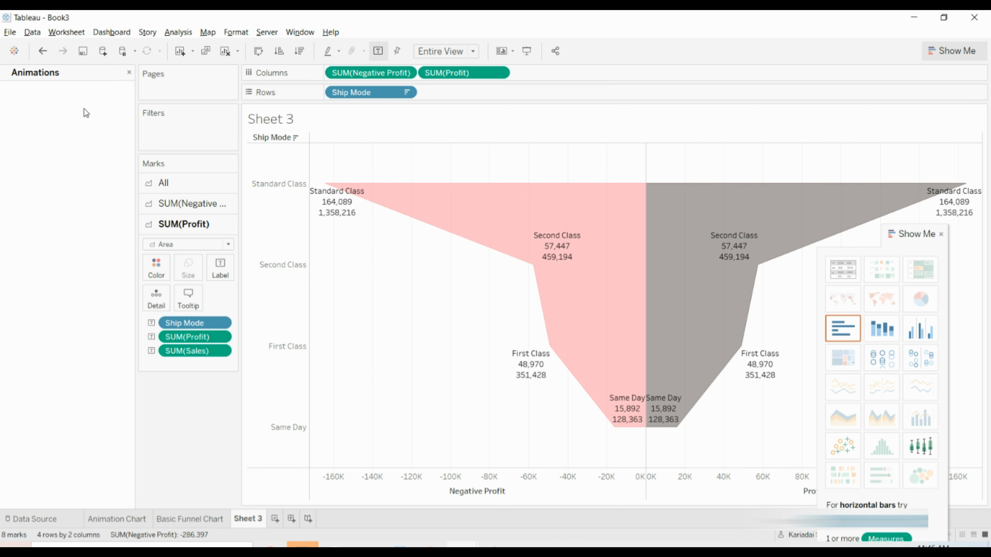
left_click(84, 122)
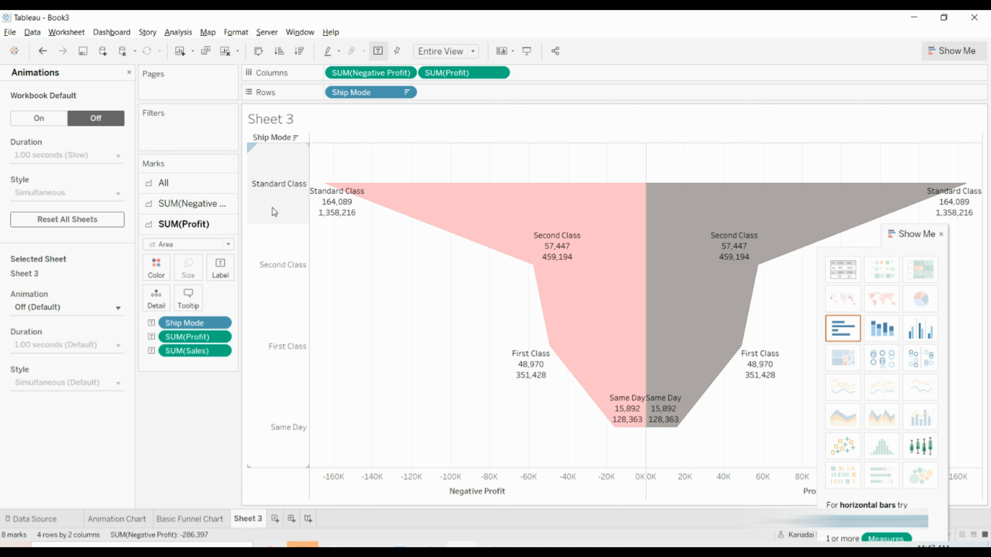
left_click(129, 73)
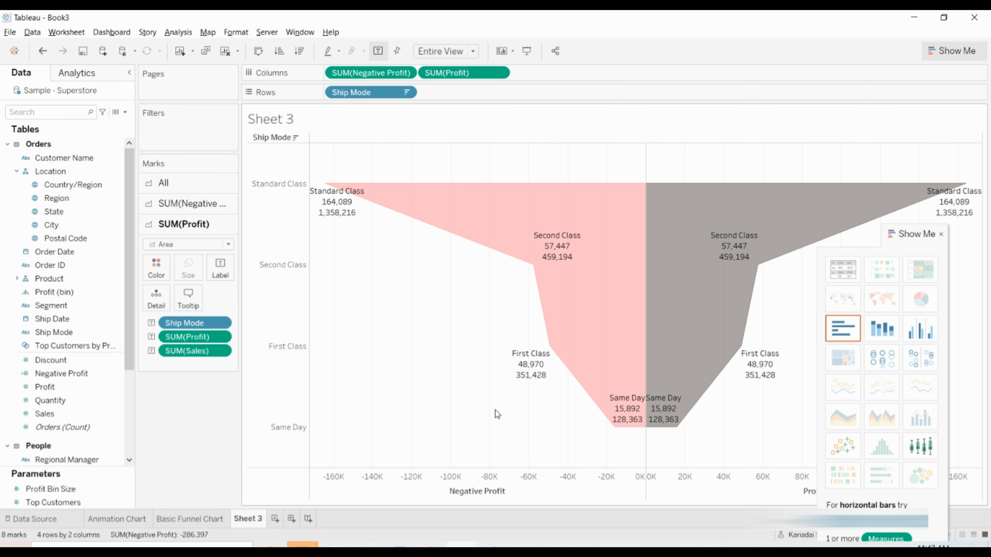
Switch to the Animation Chart sheet and check its animation settings.
left_click(134, 522)
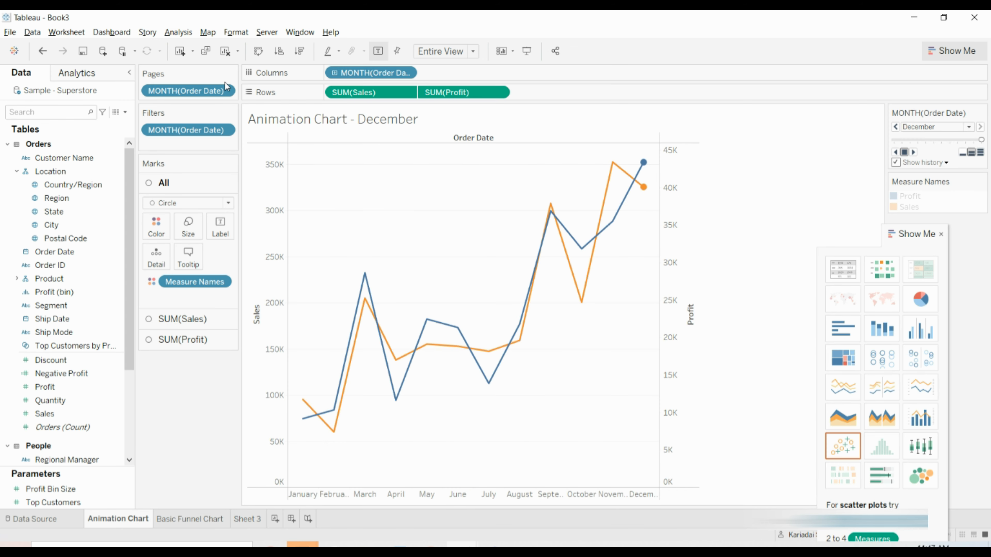
left_click(235, 32)
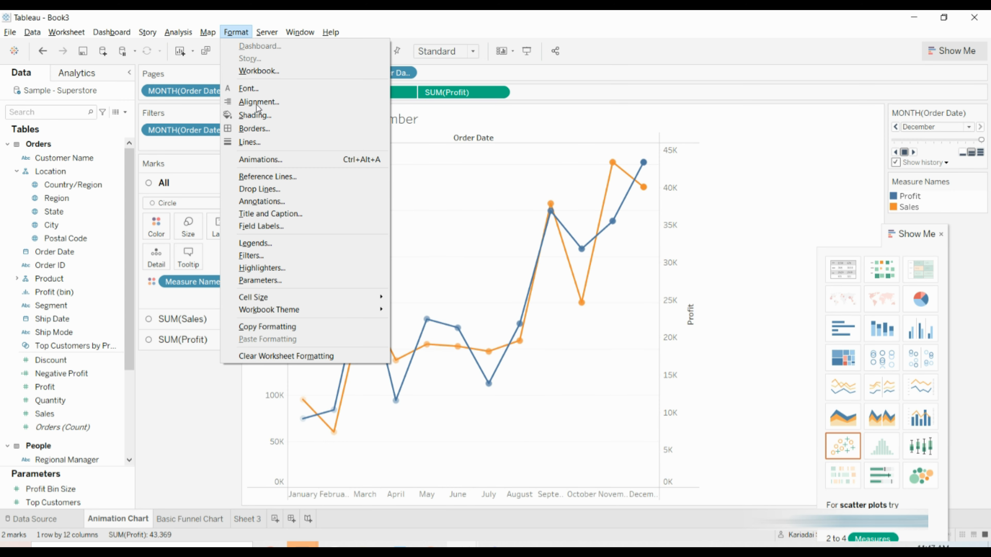
left_click(259, 166)
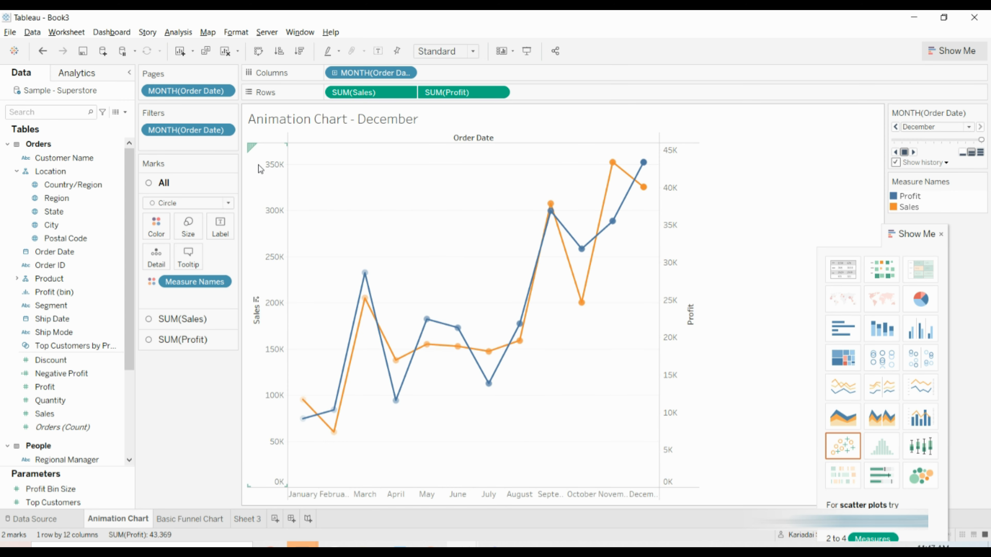
left_click(244, 33)
left_click(268, 155)
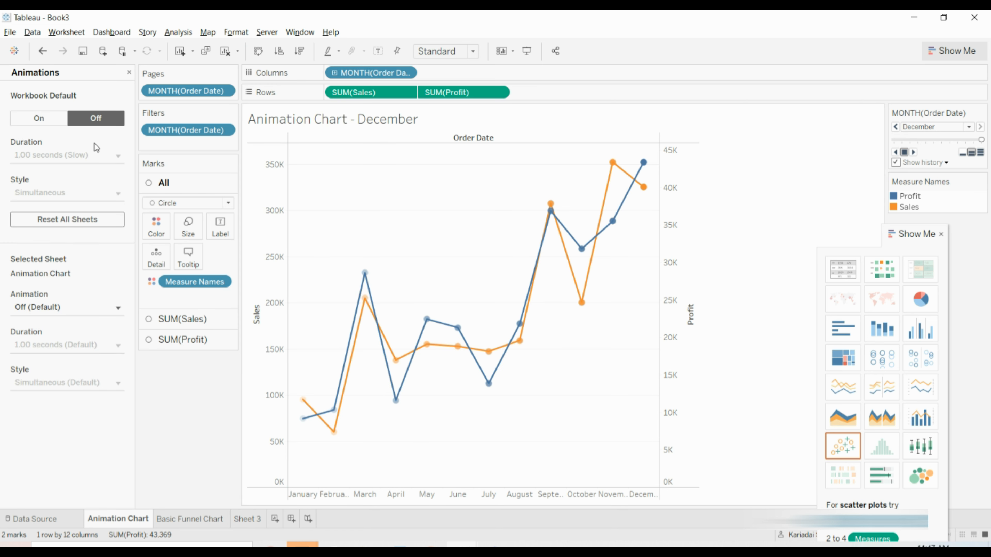
Return to Sheet 3 and rename it Funnel Chart.
left_click(237, 519)
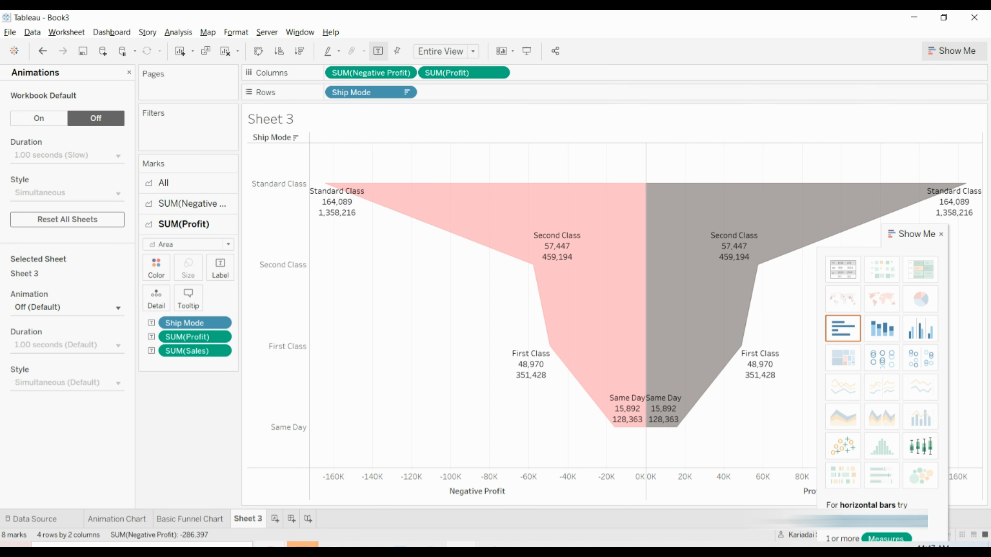
right_click(250, 520)
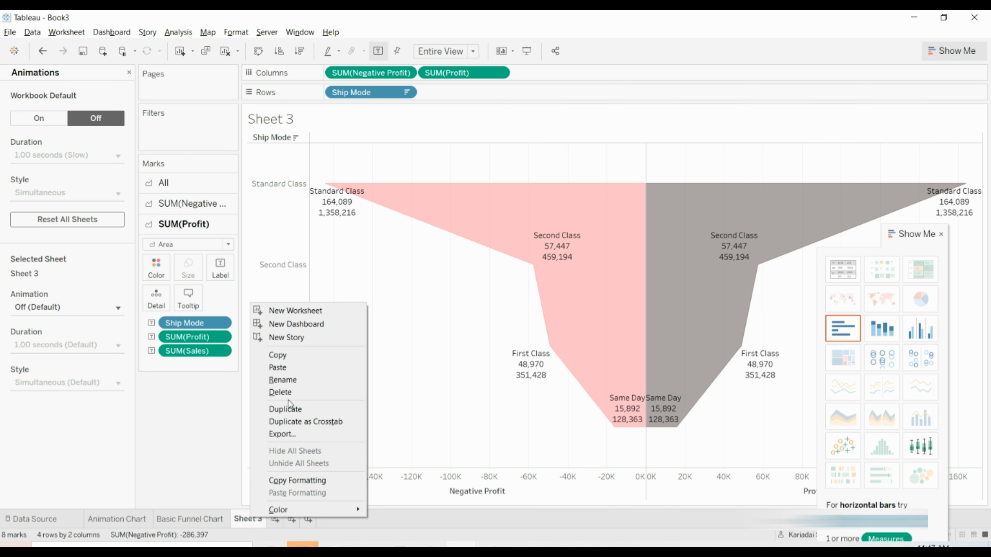
left_click(290, 383)
type("Funnel Chart")
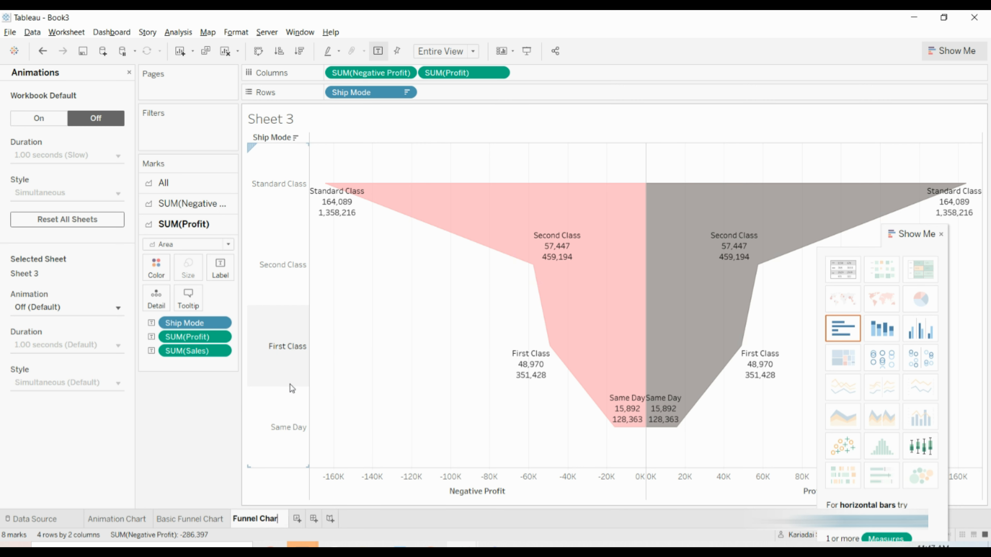
key("Return")
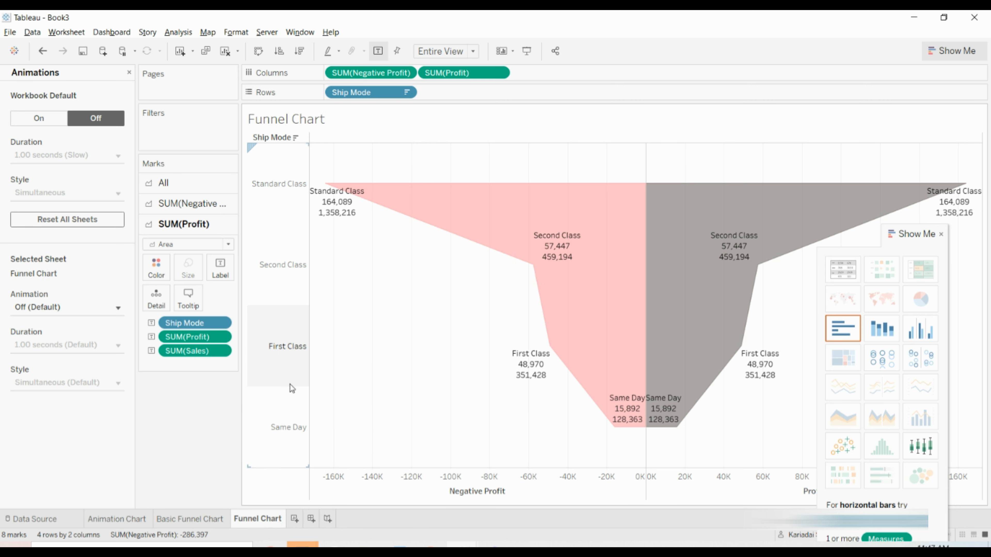
Create a new worksheet and place Order Date on the columns, grouped by discrete Month.
left_click(294, 519)
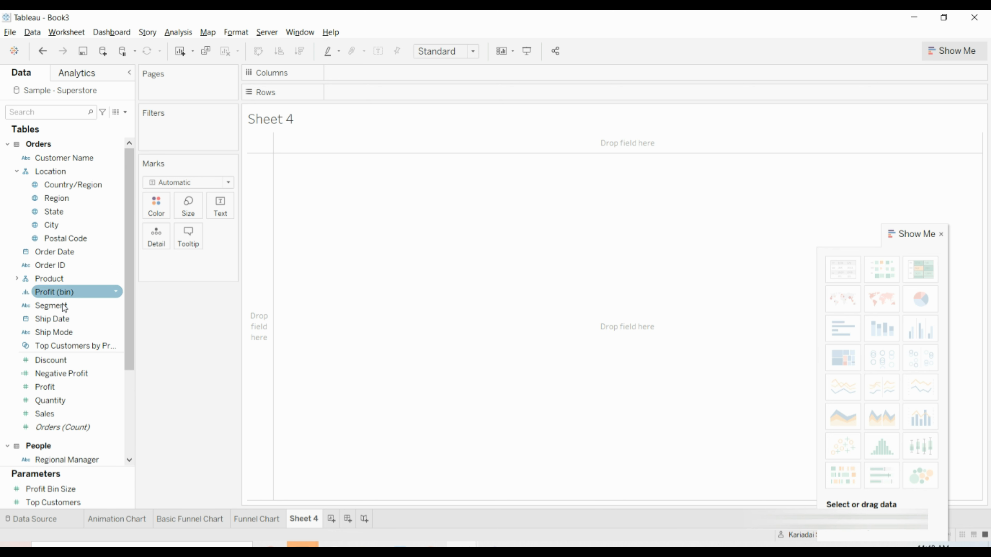
left_click_drag(47, 252, 344, 80)
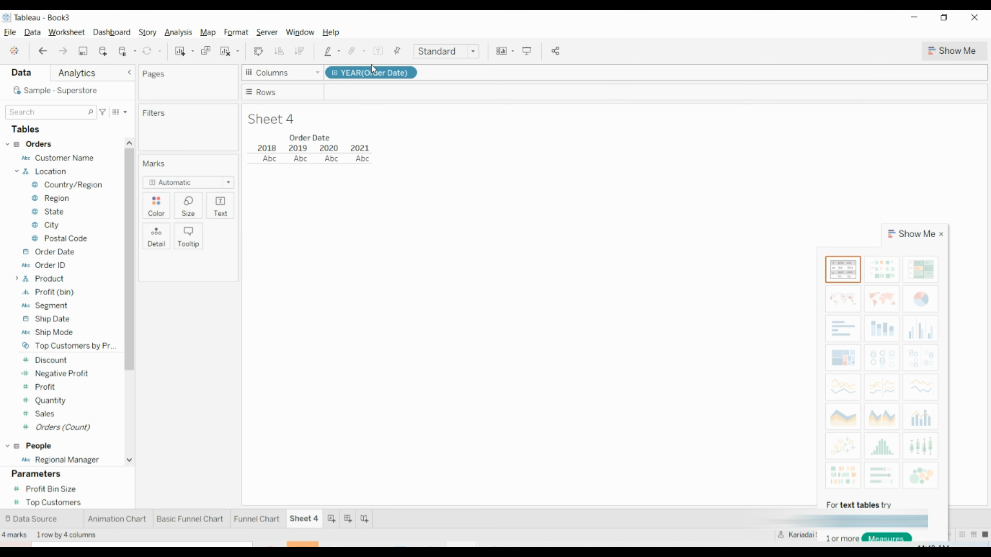
left_click(406, 74)
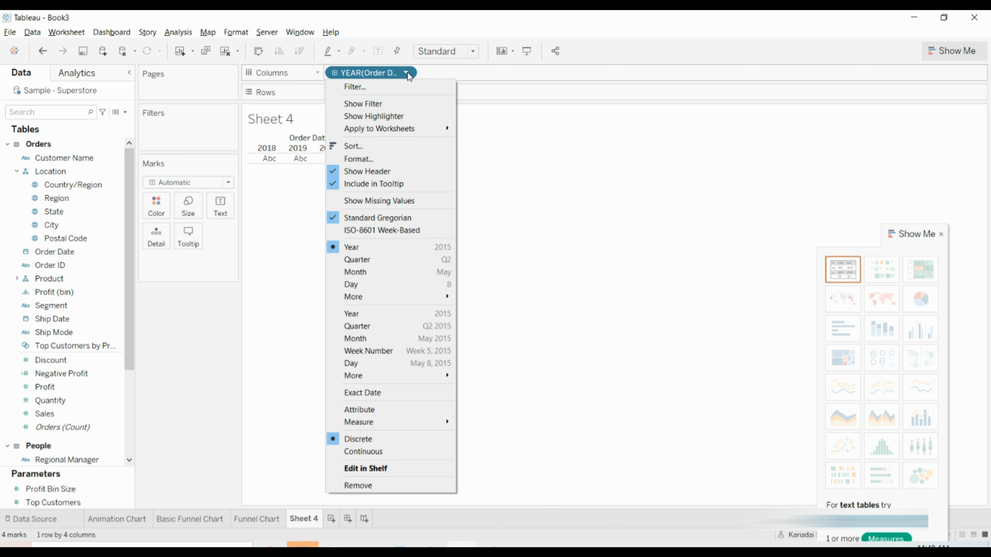
left_click(415, 272)
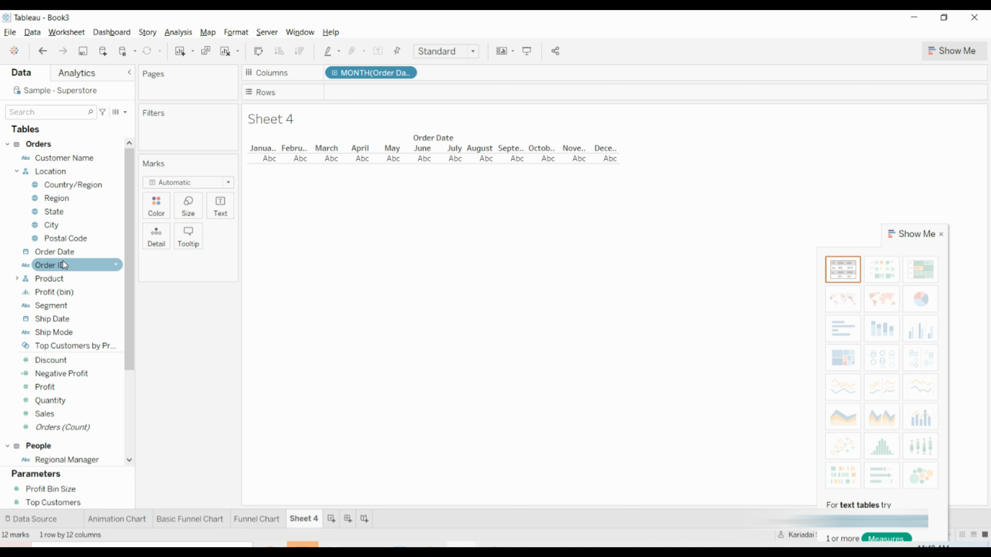
Add Sales and Profit to the rows and combine them as a dual-axis chart.
left_click_drag(78, 413, 349, 97)
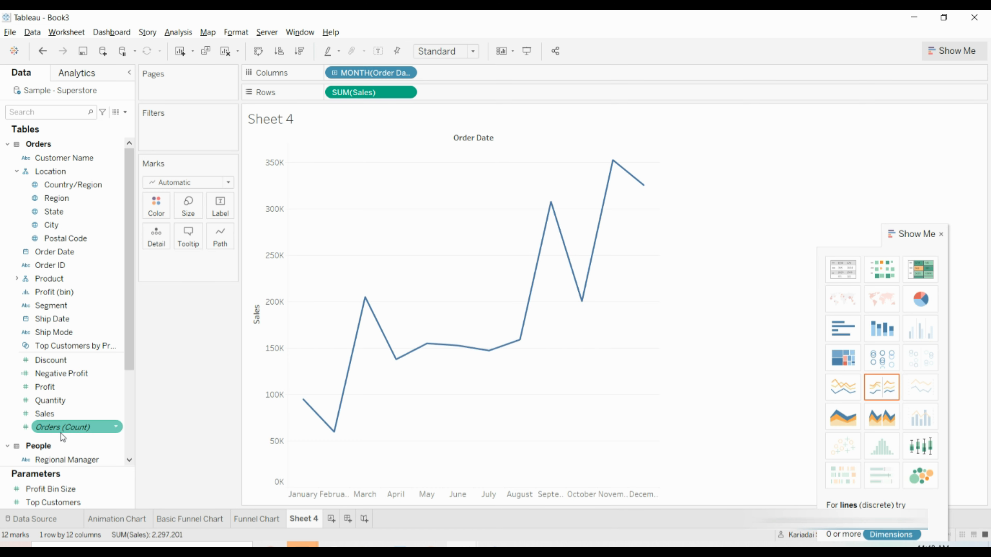
left_click_drag(55, 393, 476, 97)
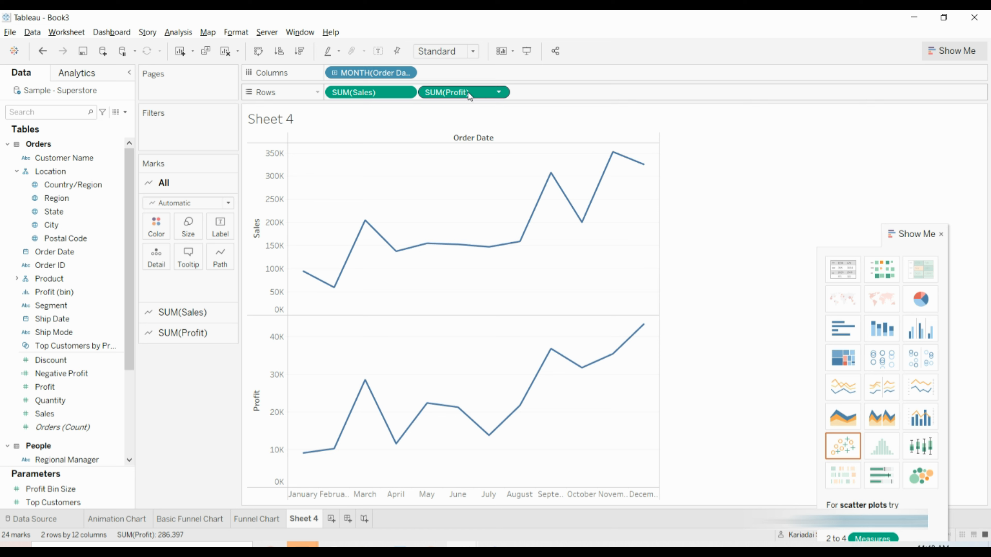
left_click(499, 93)
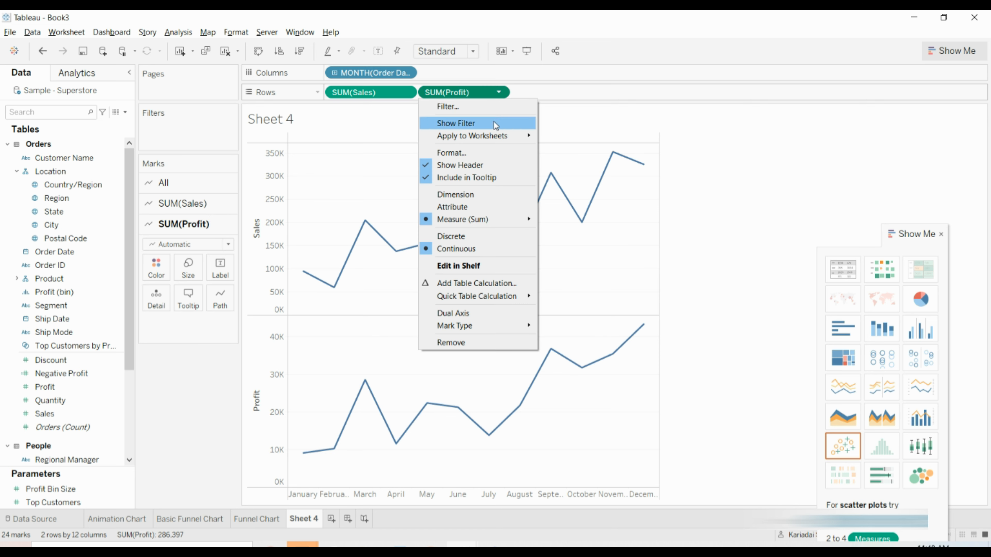
left_click(478, 317)
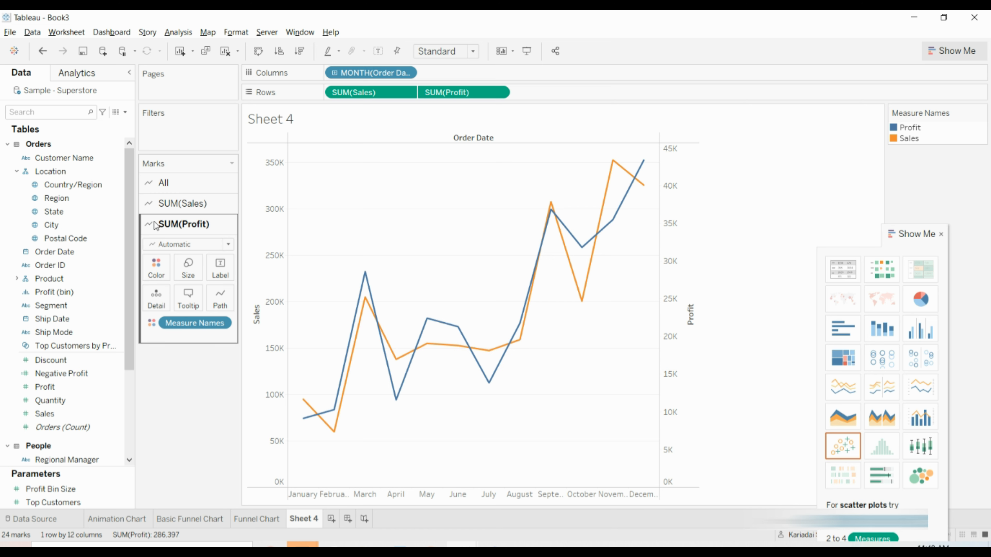
Try showing Sales as bars with the Profit axis synchronized to the Sales axis.
left_click(189, 207)
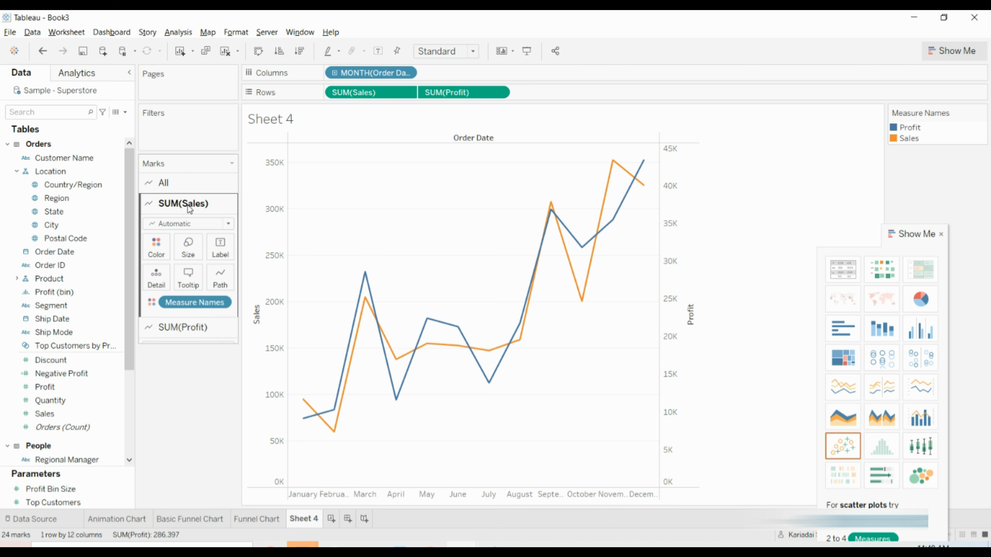
left_click(225, 226)
left_click(188, 251)
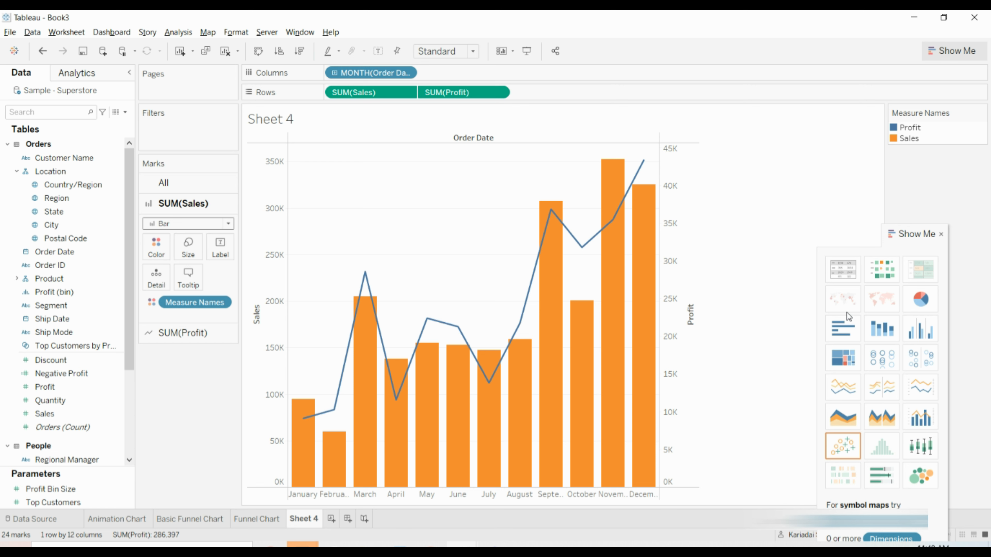
right_click(674, 160)
left_click(711, 227)
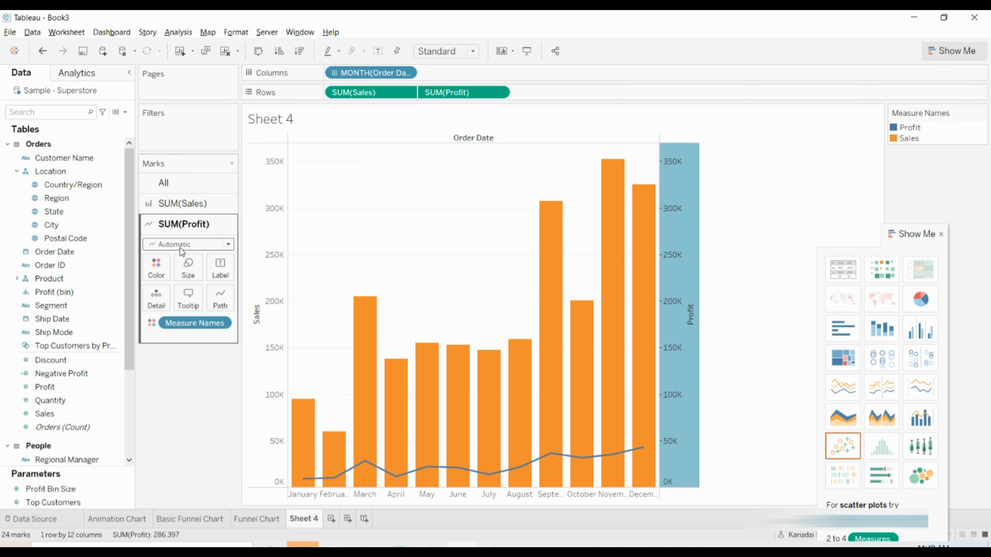
Undo the axis synchronization and the bar mark type on Sales.
left_click(189, 204)
key("ctrl+z")
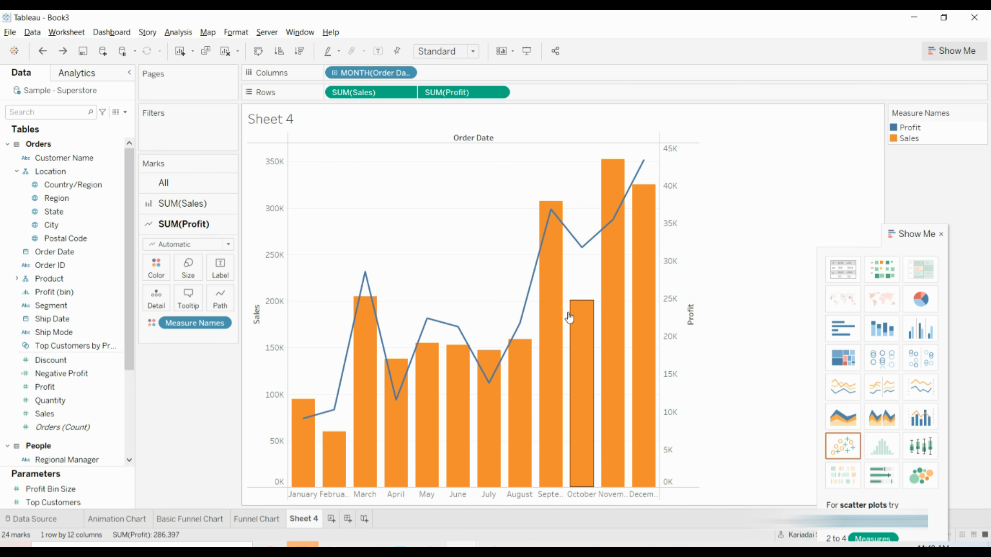
key("ctrl+z")
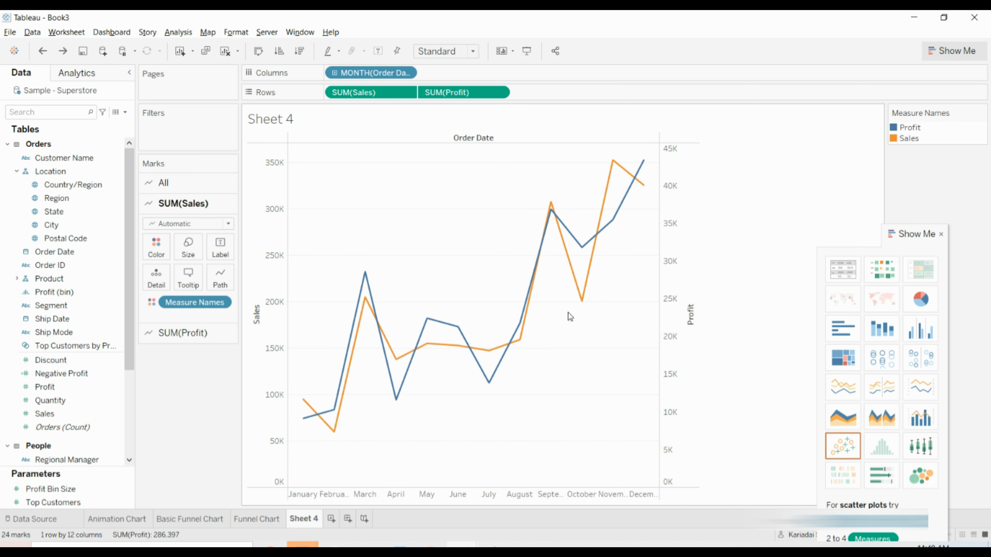
Set the mark type of Profit to Bar.
left_click(198, 334)
left_click(228, 245)
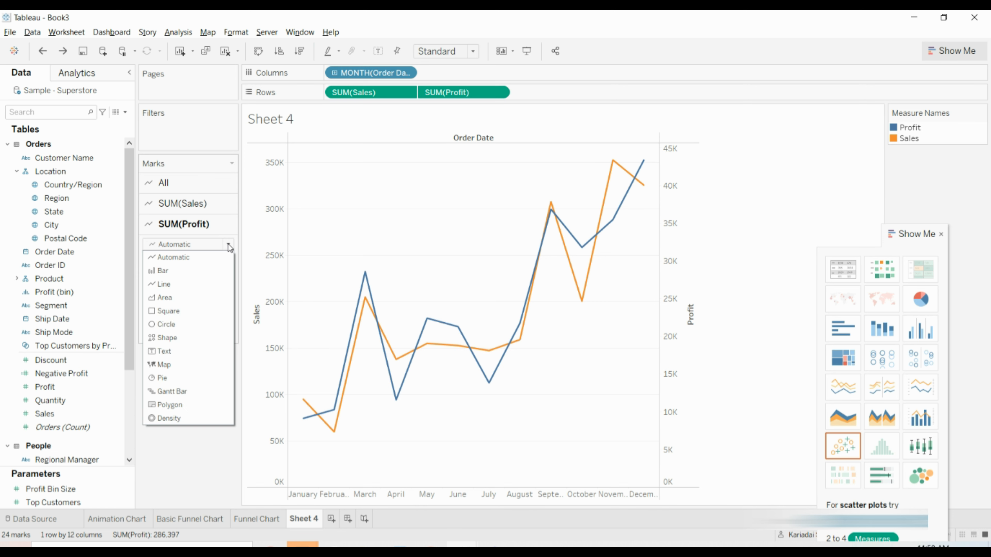
left_click(210, 272)
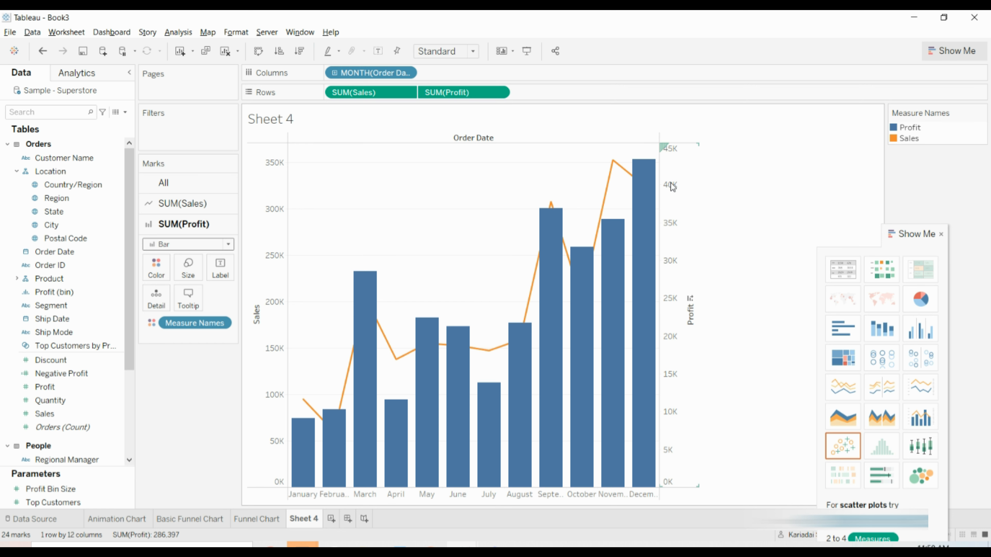
Try synchronizing the Profit axis with the Sales axis.
right_click(672, 176)
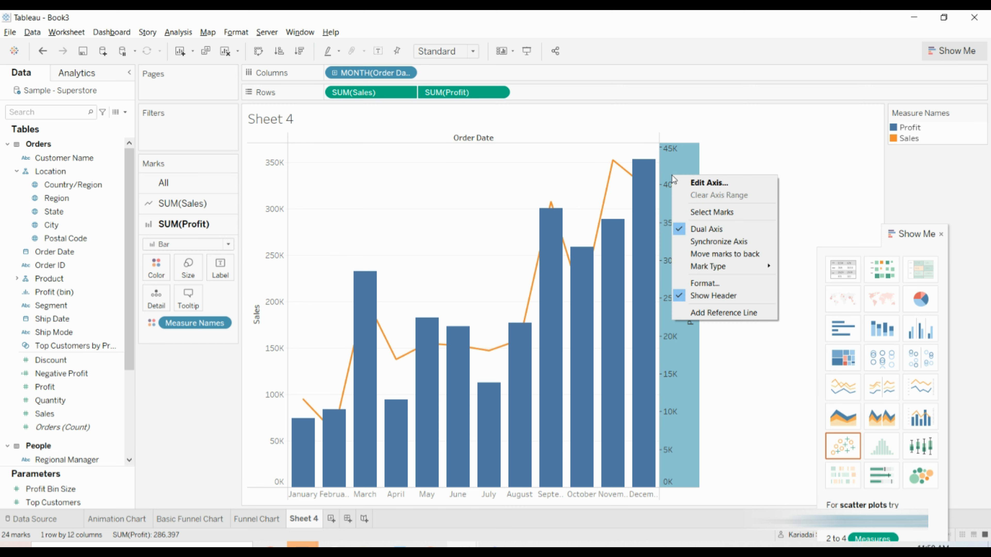
left_click(714, 240)
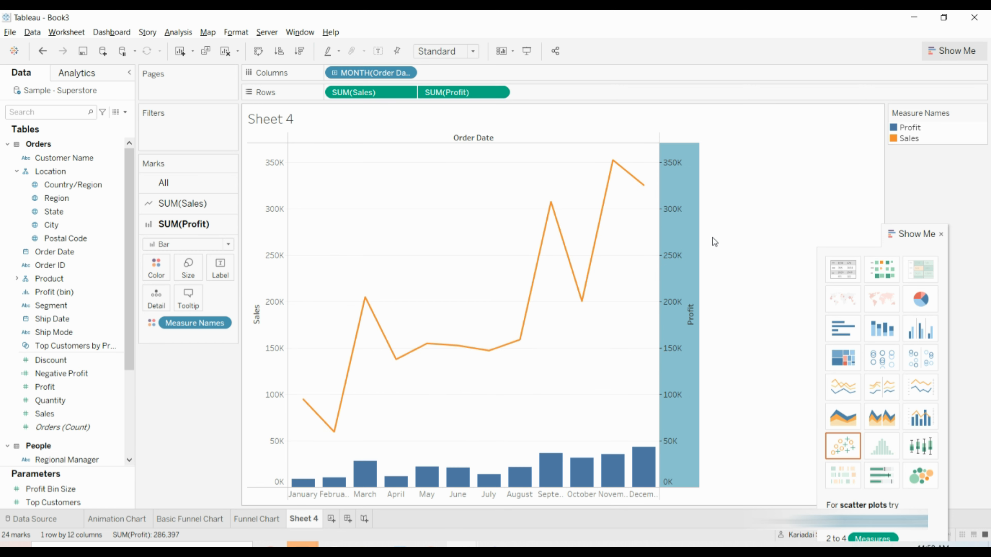
right_click(678, 243)
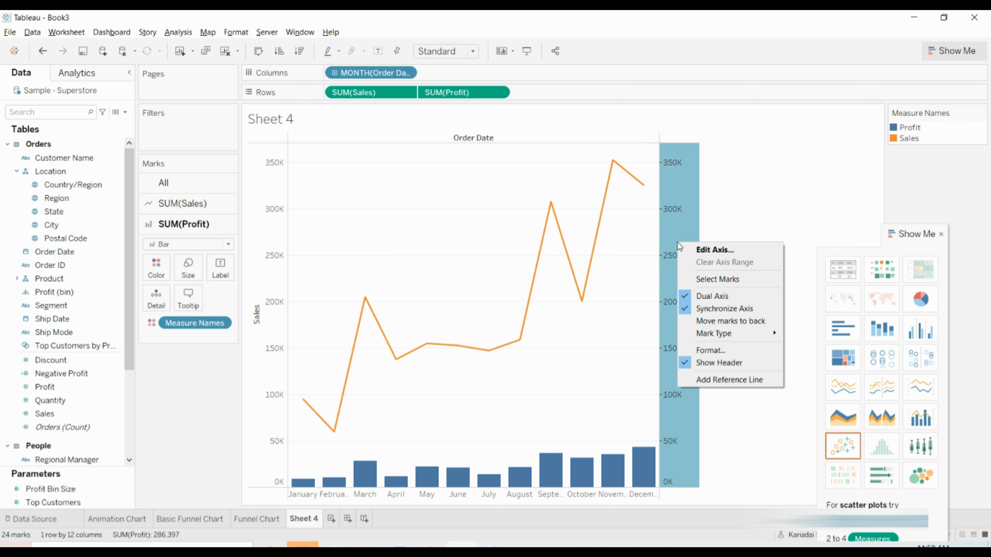
left_click(707, 309)
Review the band, distribution and box plot options, and add a per-pane average reference line for SUM(Profit) on the Profit axis.
right_click(676, 217)
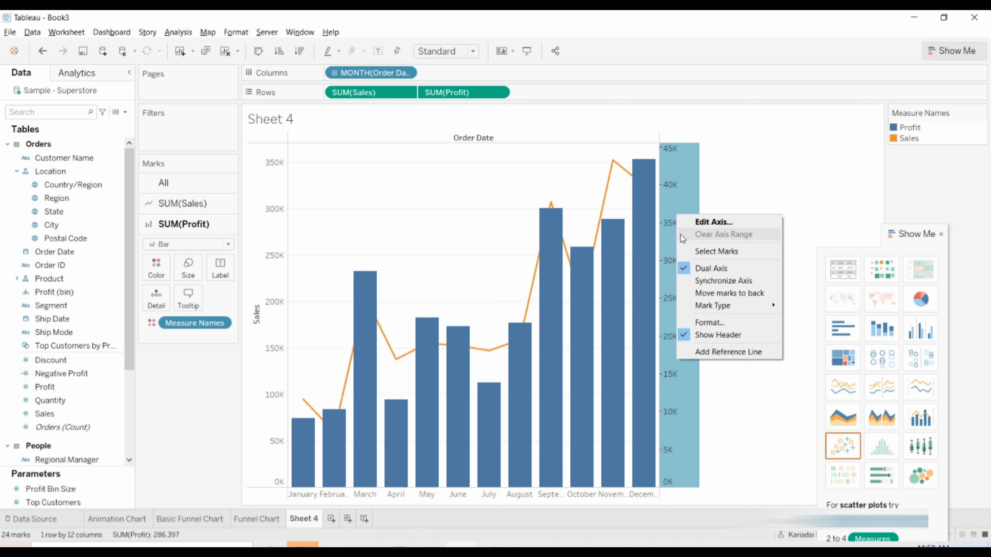
left_click(713, 351)
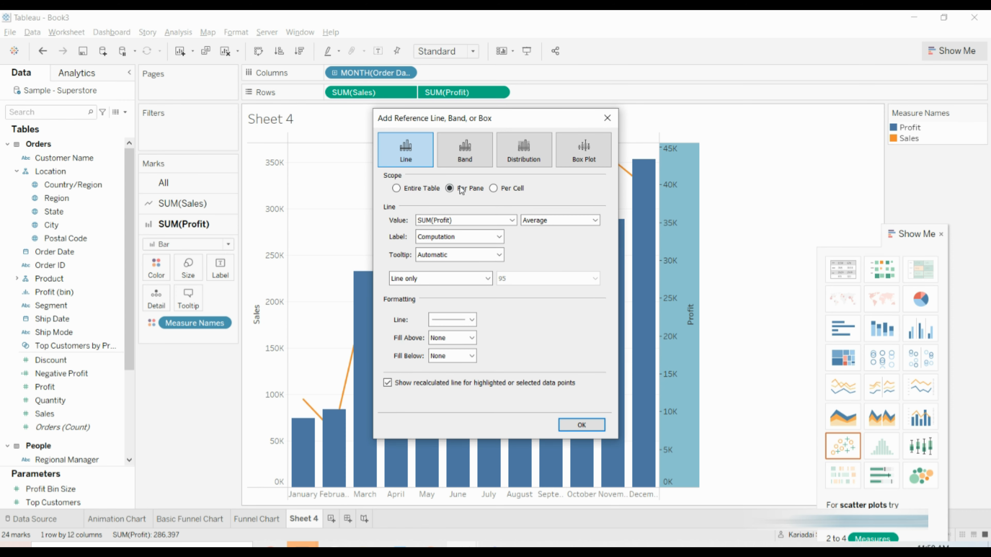
left_click(465, 169)
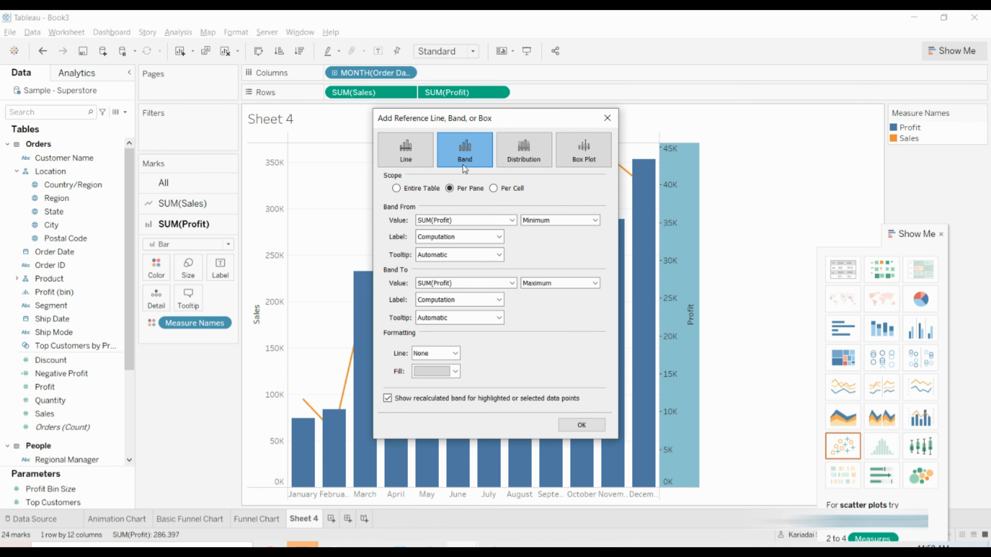
left_click(512, 155)
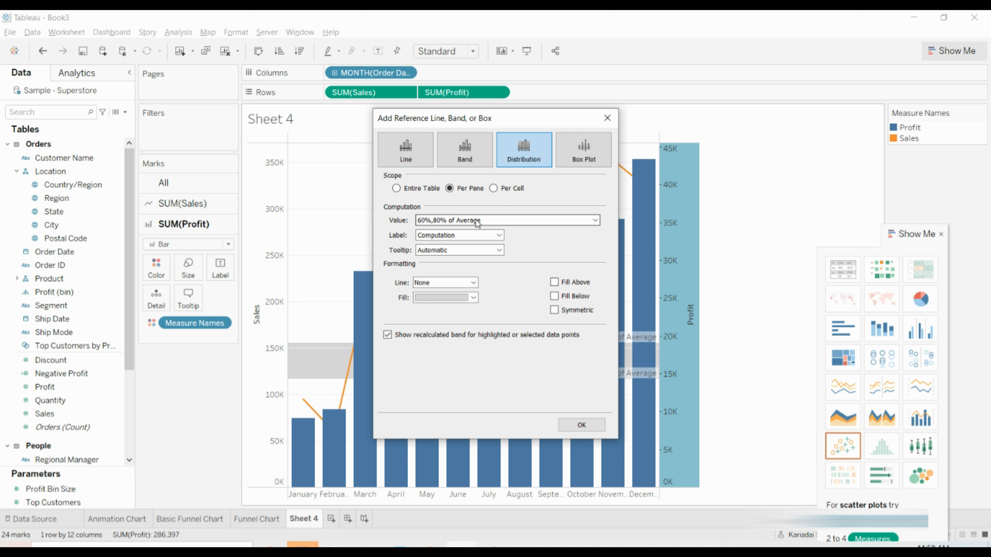
left_click(600, 161)
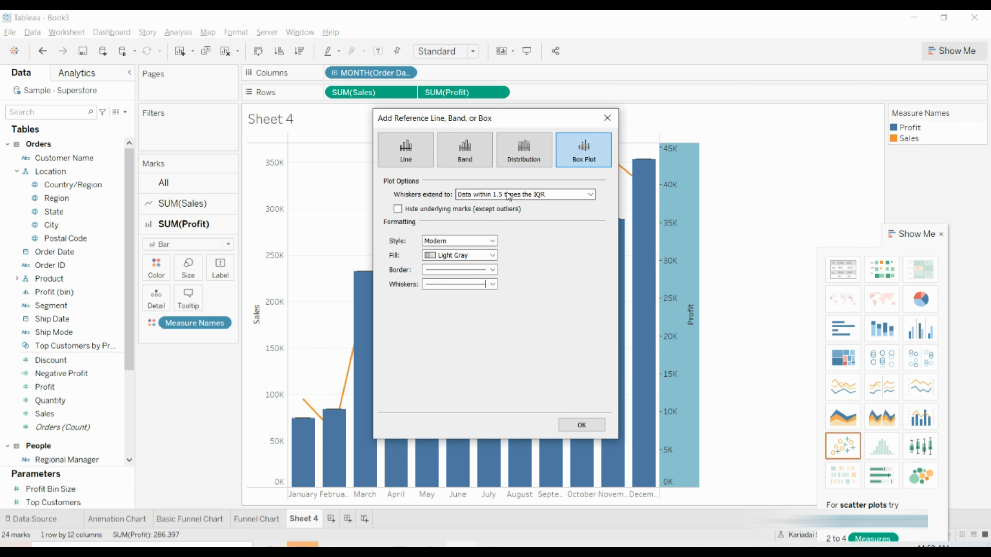
left_click(406, 153)
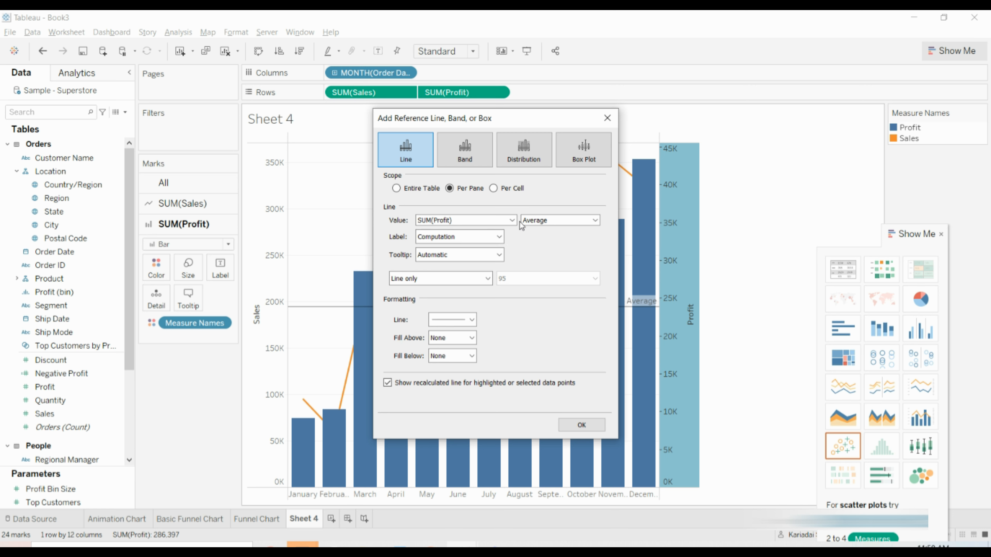
left_click(580, 426)
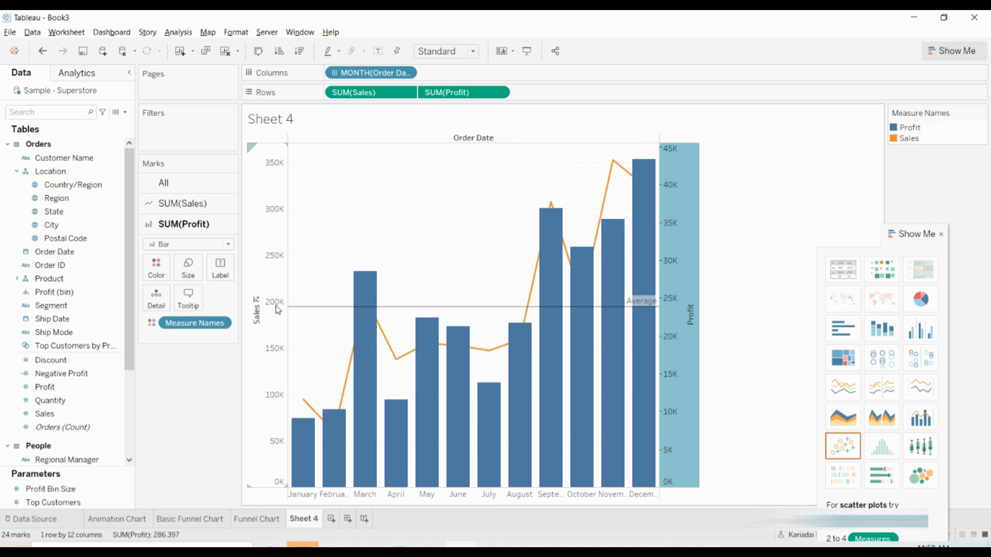
mouse_move(683, 301)
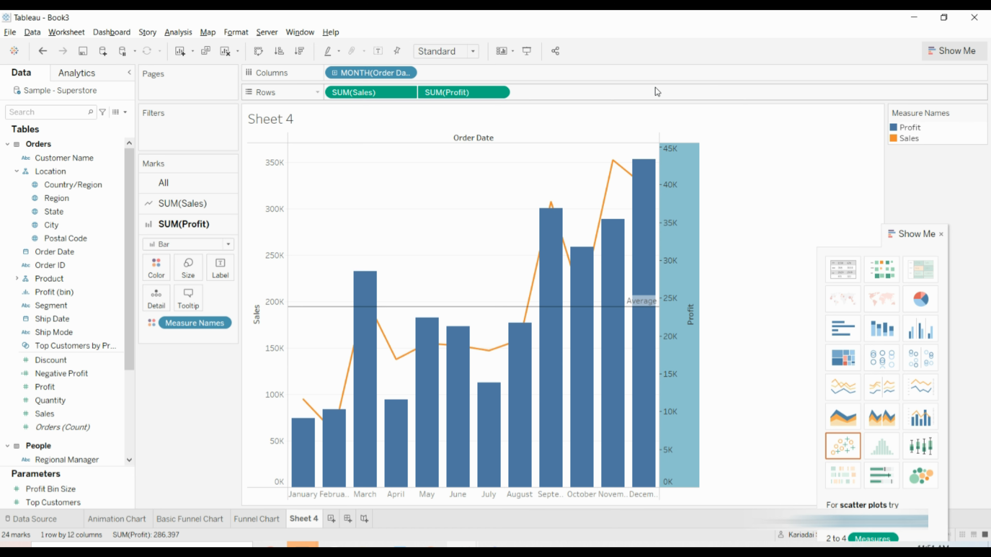
Add a second Sales measure and Quantity to the rows, and combine these two as a second dual-axis chart.
left_click_drag(28, 421, 392, 181)
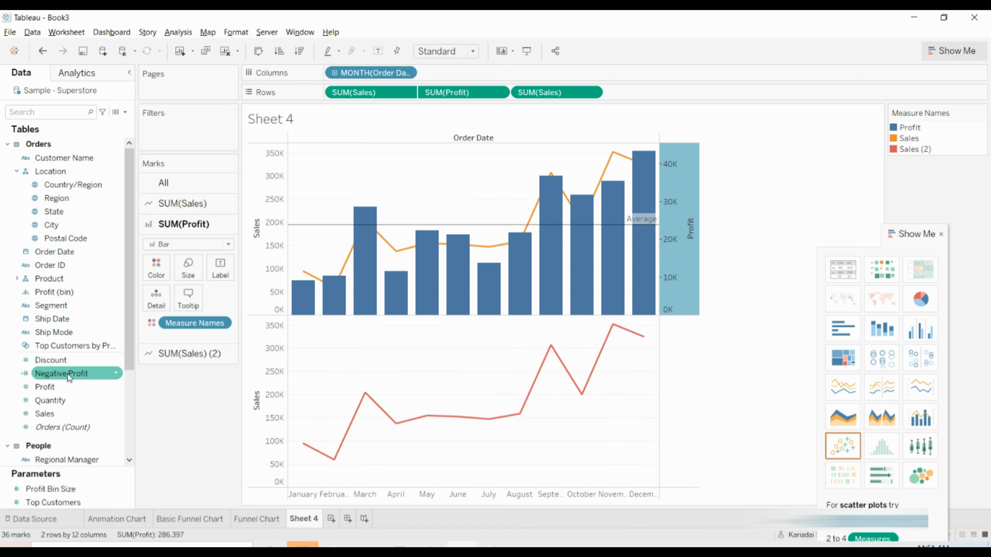
left_click_drag(62, 400, 647, 92)
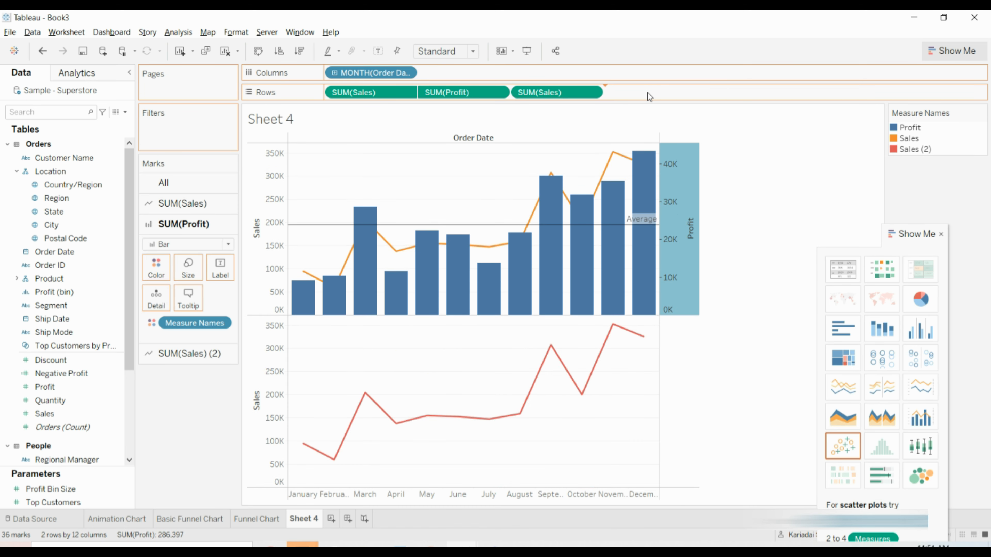
left_click(684, 94)
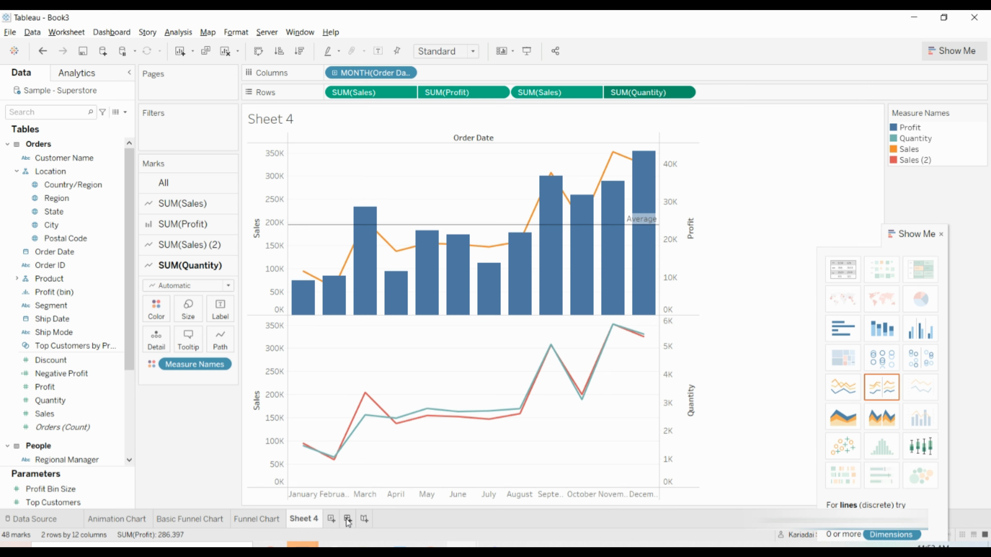
Create a new worksheet and show Sub-Category as text marks.
left_click(334, 520)
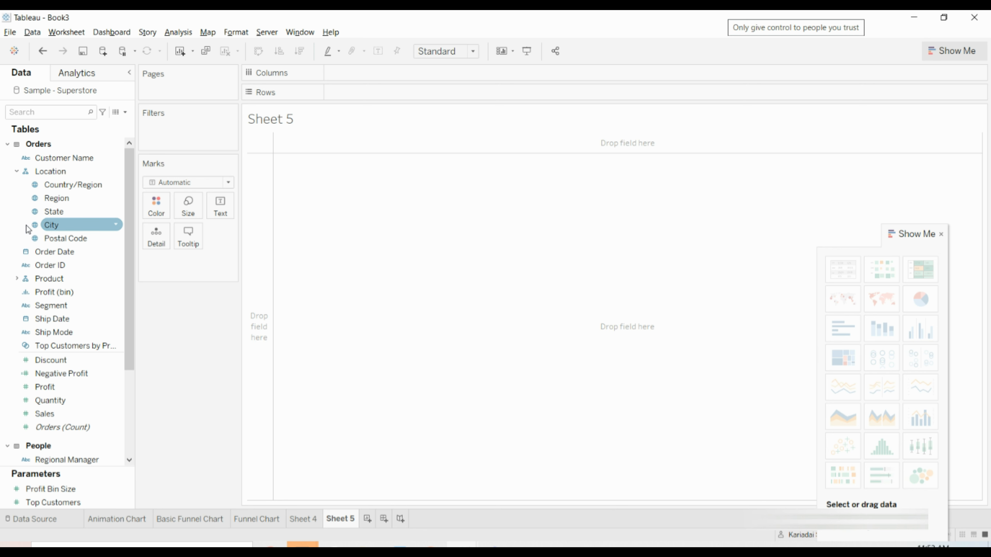
left_click(17, 278)
left_click_drag(53, 309, 220, 211)
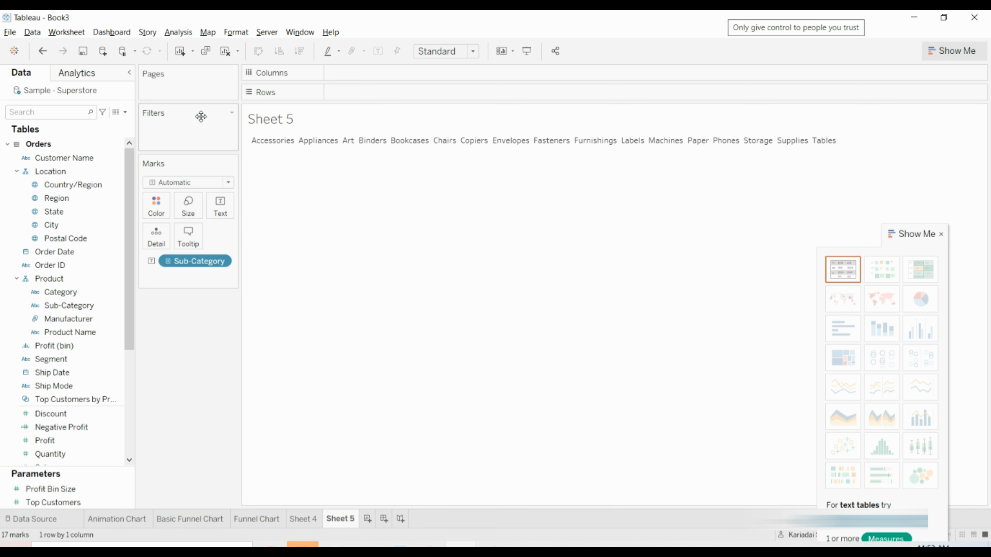
Size the marks by Sub-Category, aggregated as a Count measure.
left_click_drag(67, 306, 188, 211)
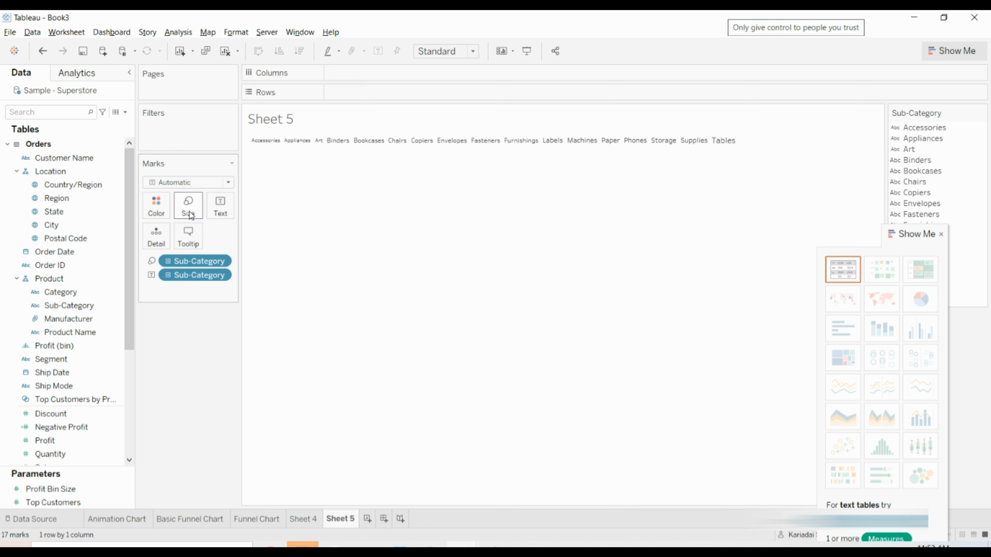
right_click(180, 264)
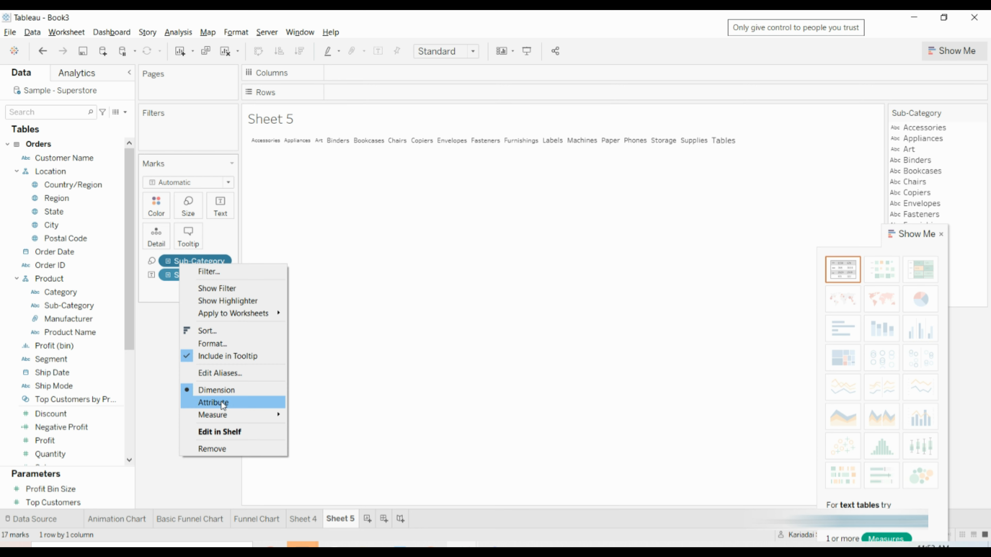
mouse_move(223, 414)
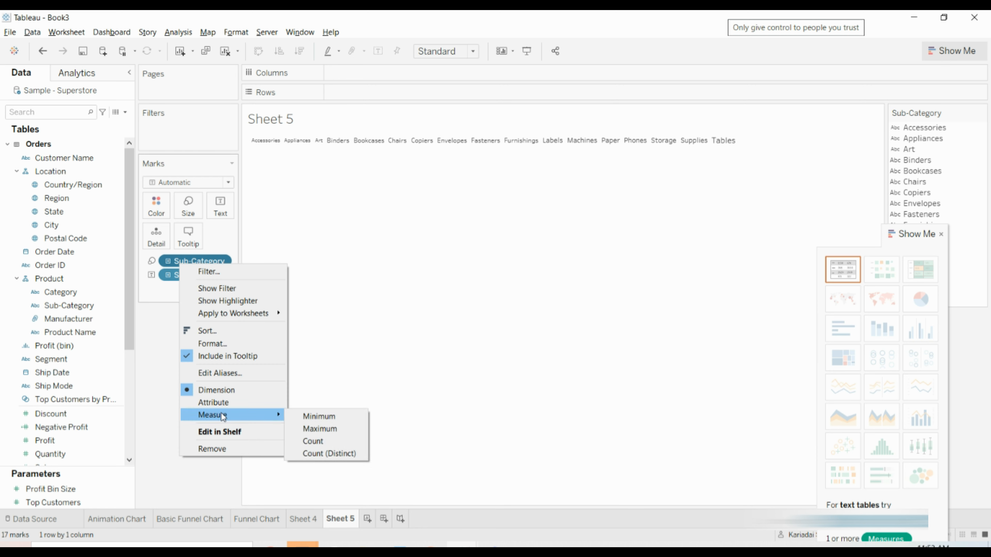
left_click(318, 441)
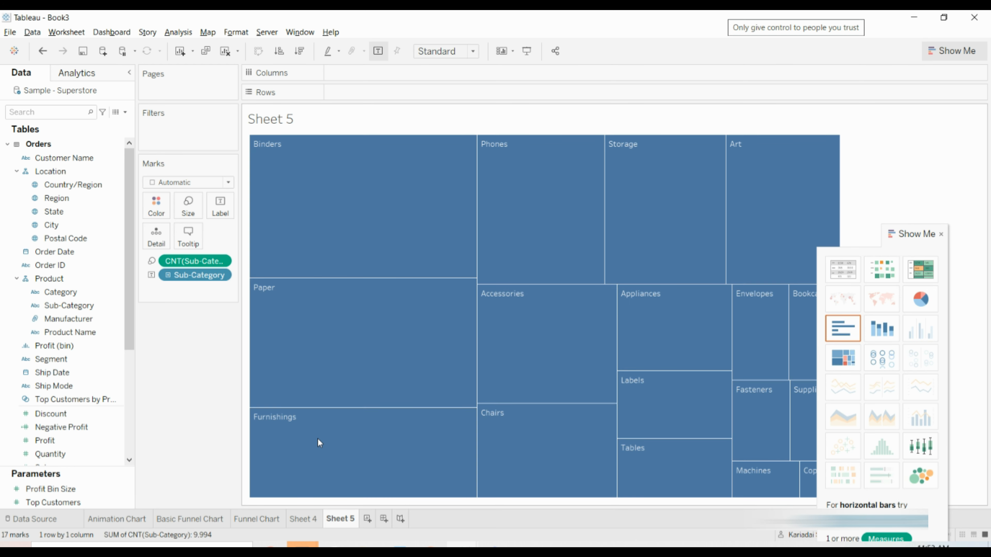
mouse_move(332, 188)
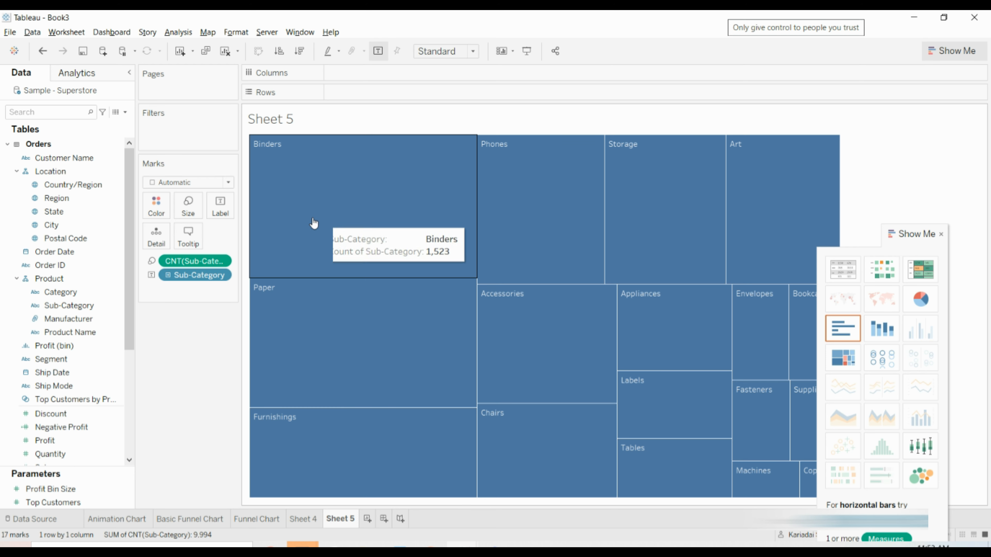
mouse_move(643, 211)
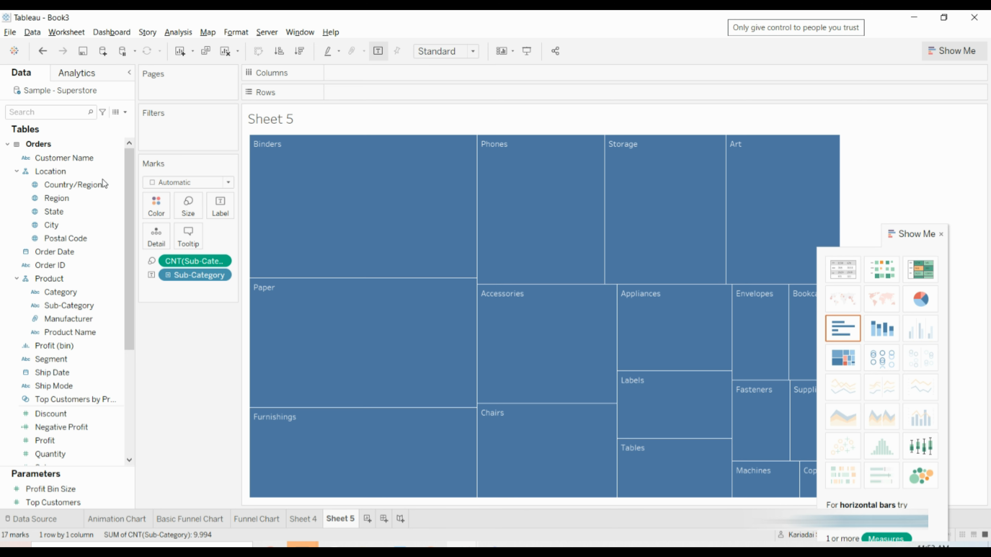
Turn the treemap into a word cloud with the Text mark type and color the words by Sub-Category.
left_click(228, 183)
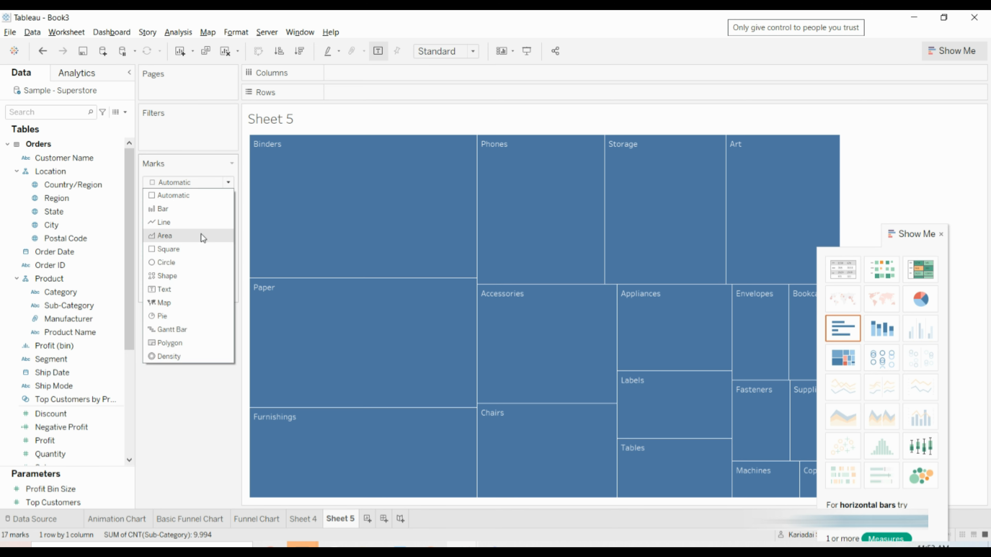
left_click(202, 379)
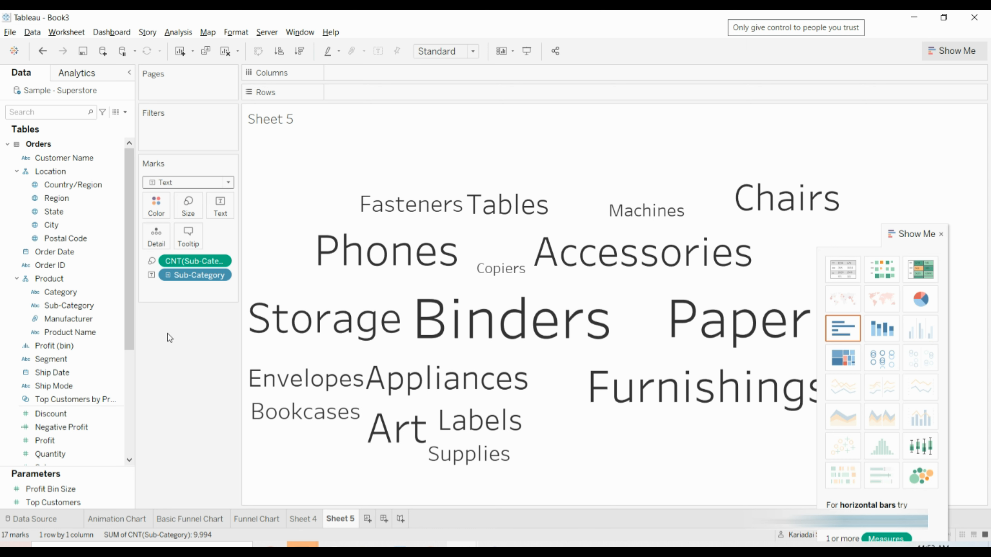
left_click(64, 199)
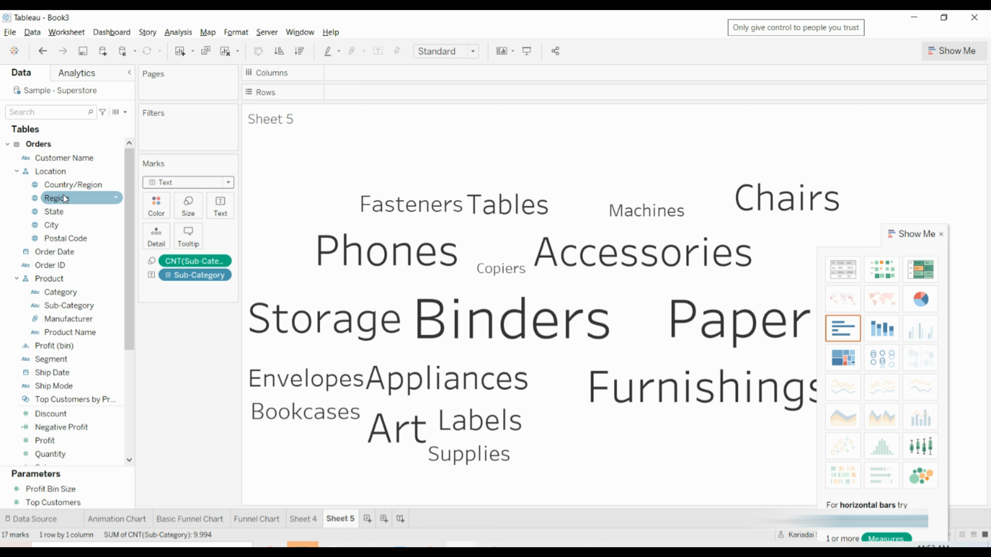
left_click(56, 310)
left_click_drag(56, 311, 156, 205)
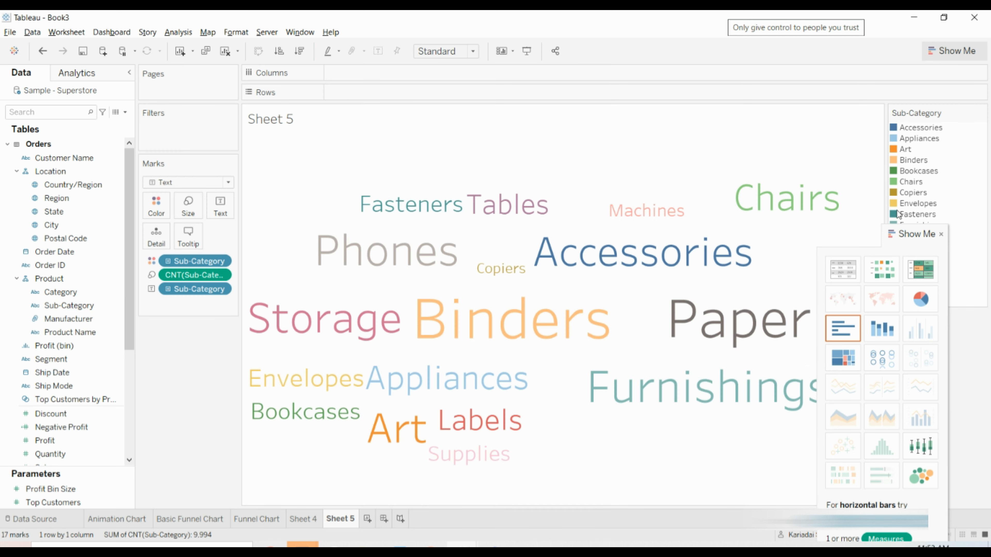
Add a Region filter to the word cloud with all regions selected.
left_click_drag(905, 235, 958, 195)
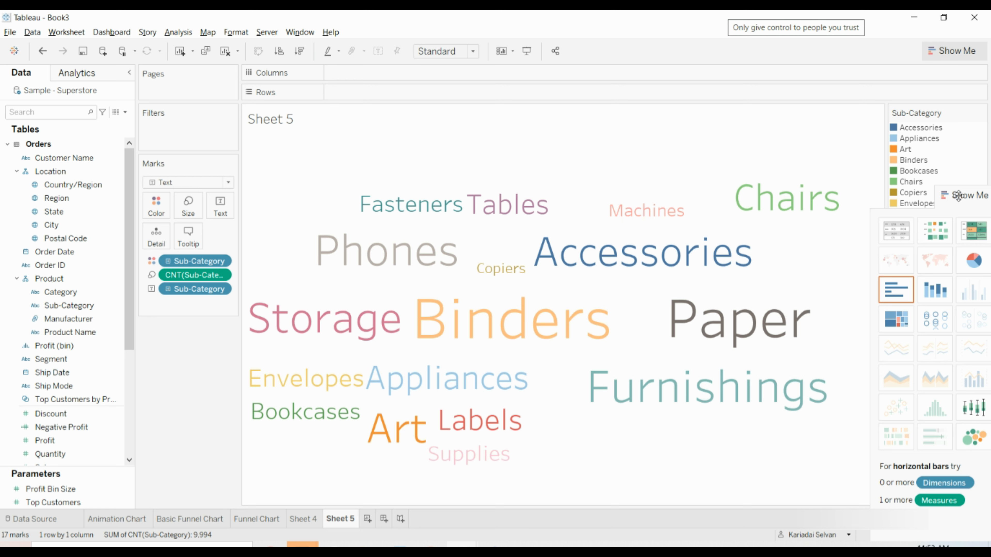
left_click_drag(958, 195, 960, 261)
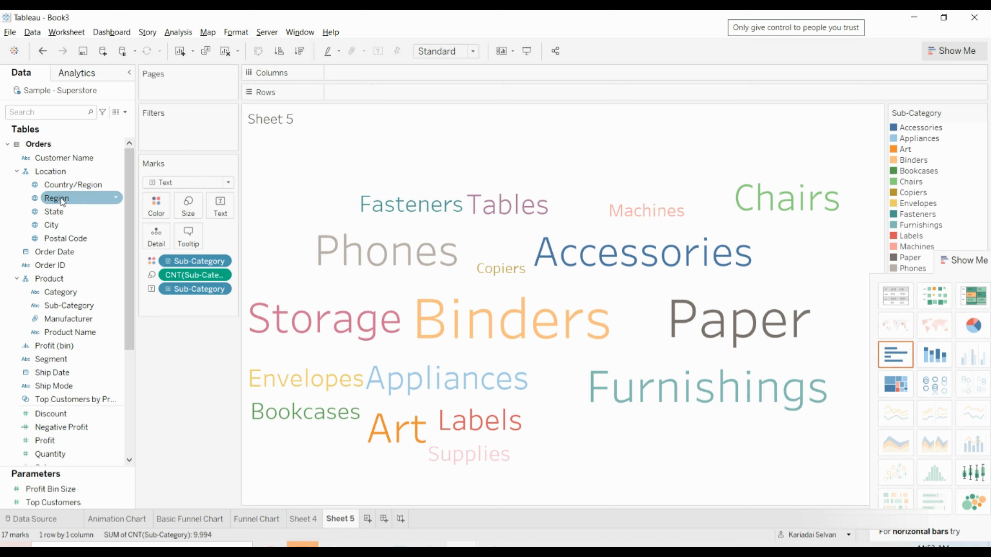
left_click_drag(61, 201, 169, 132)
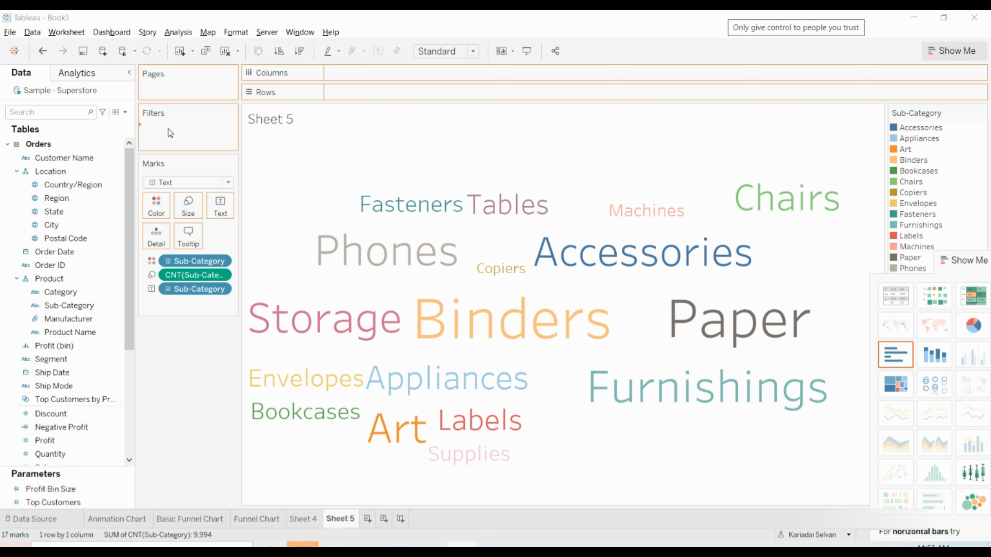
left_click(390, 189)
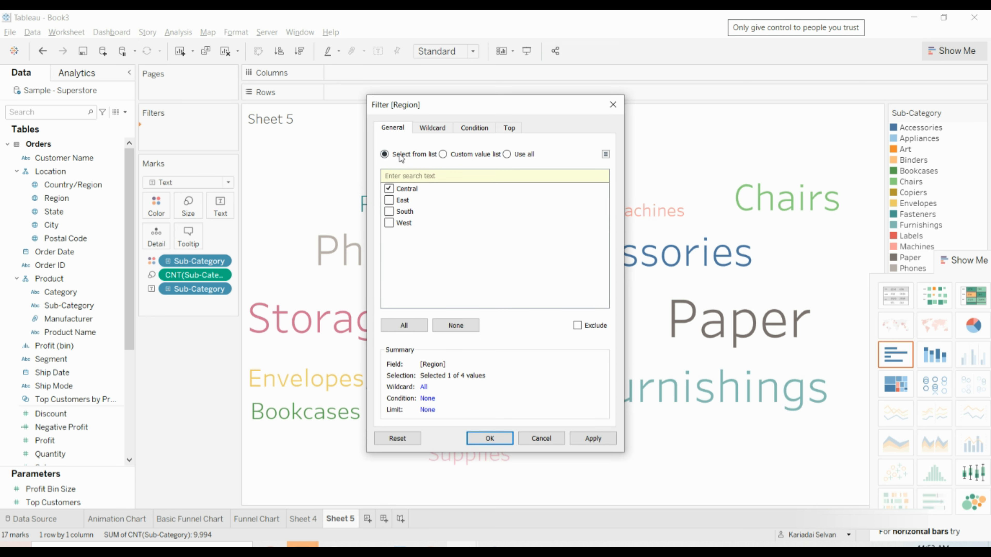
left_click(405, 326)
left_click(593, 438)
left_click(489, 438)
Display the interactive Region filter beside the word cloud, keeping the chart suggestions window clear of the legend.
left_click_drag(965, 271, 883, 429)
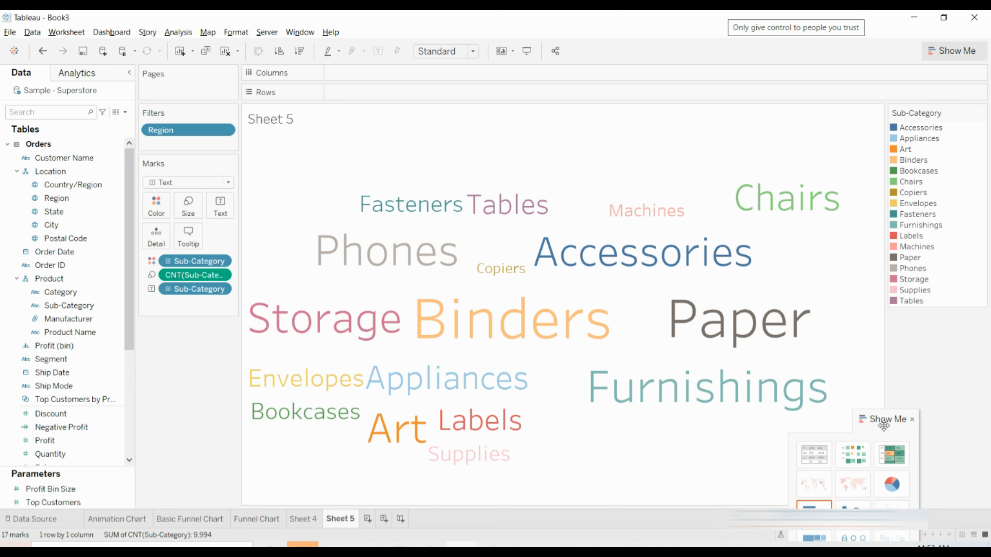
left_click(226, 133)
left_click(220, 160)
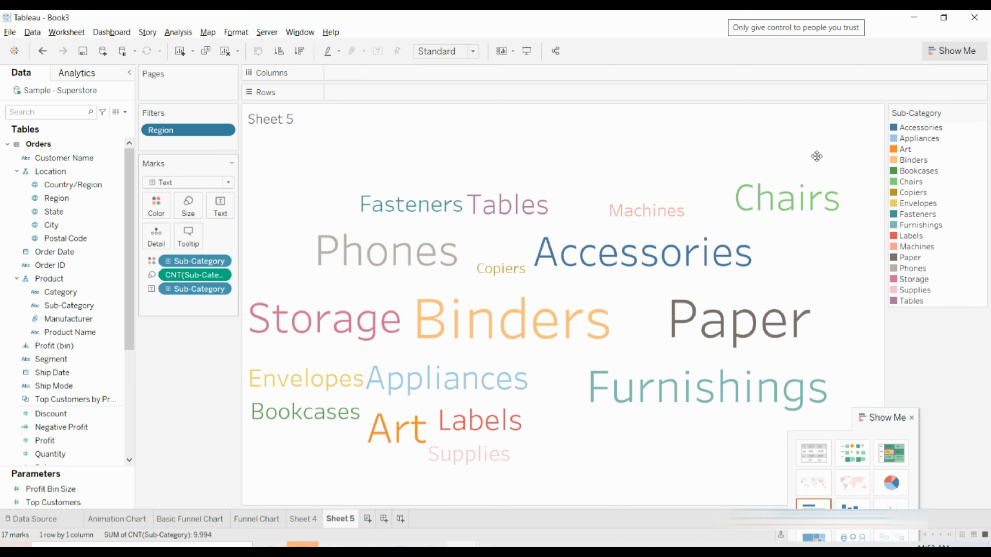
Filter the word cloud to the South region only by excluding Central, East and West.
left_click(896, 141)
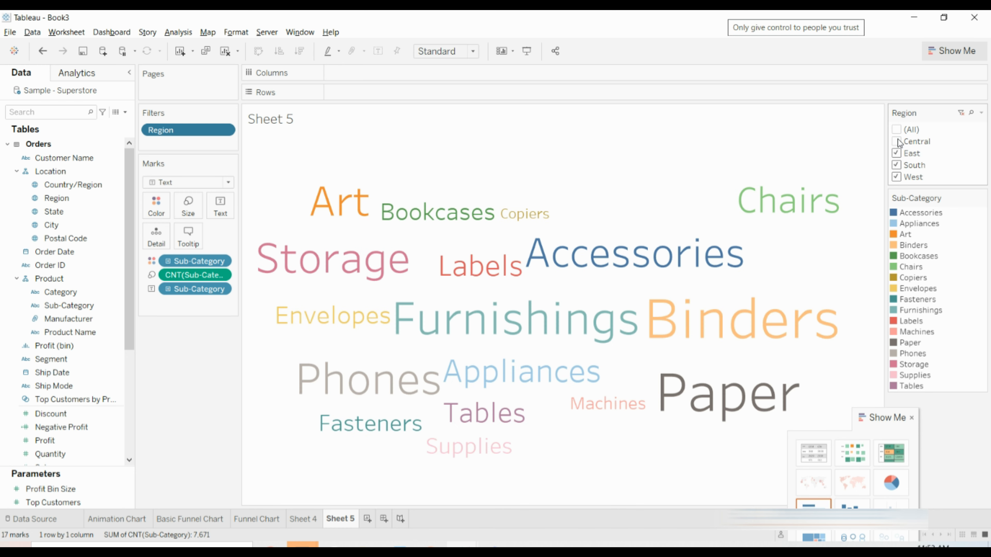
left_click(897, 131)
left_click(897, 142)
left_click(897, 153)
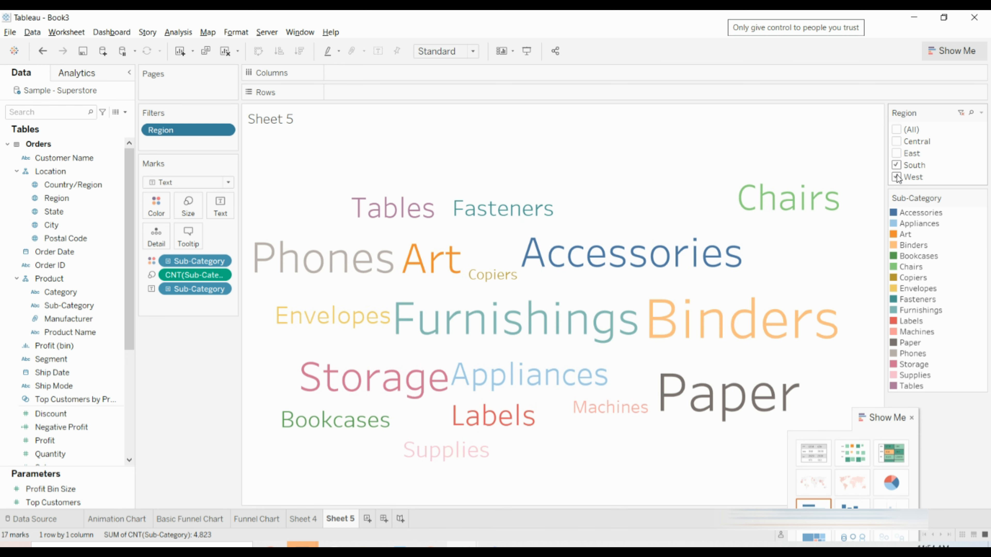
left_click(897, 177)
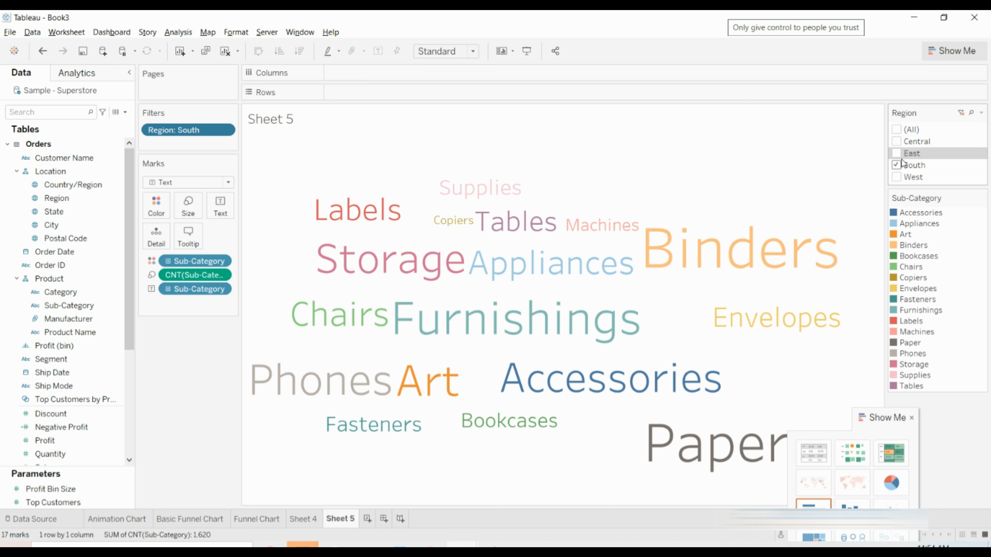
Include Central and East in the Region filter and change the filter to a single-value list.
left_click(896, 142)
left_click(897, 153)
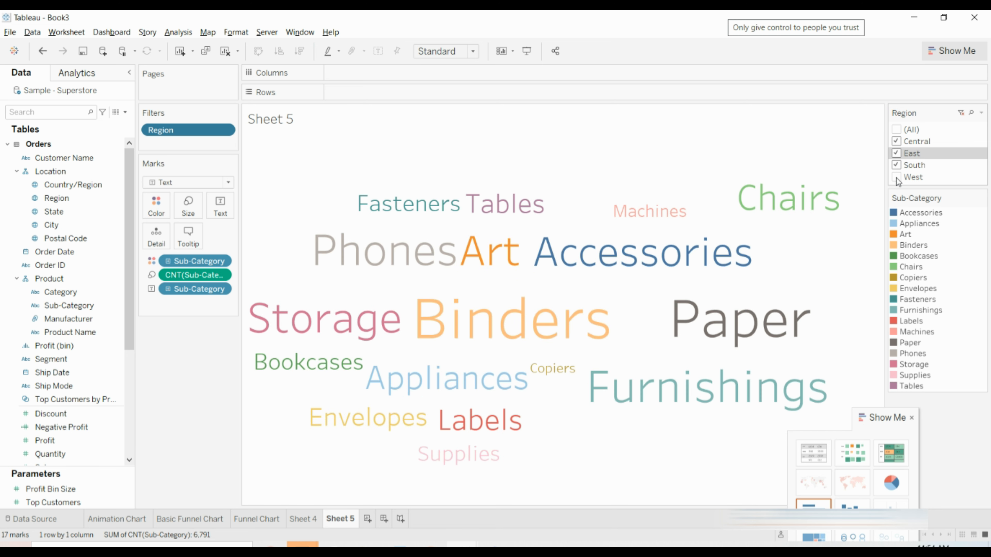
left_click(981, 113)
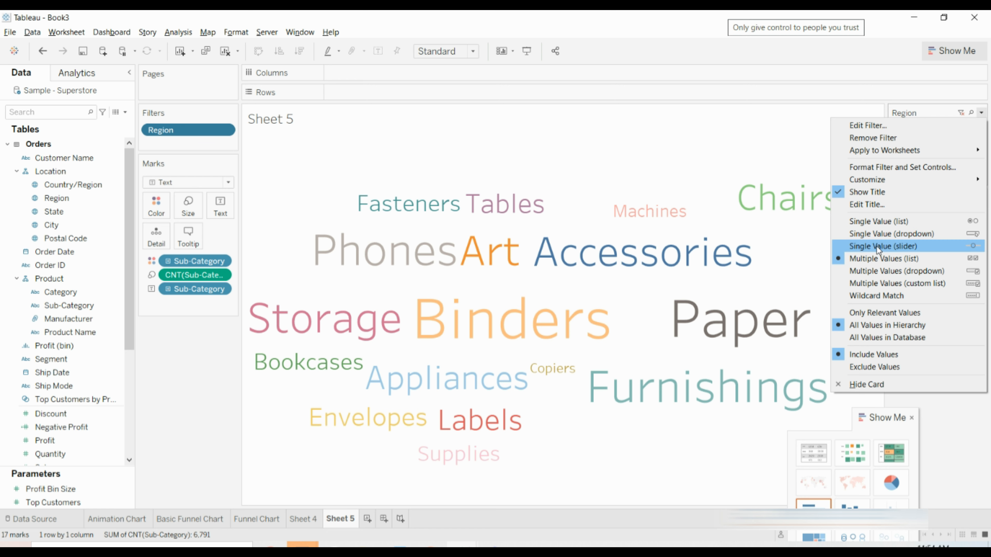
left_click(880, 219)
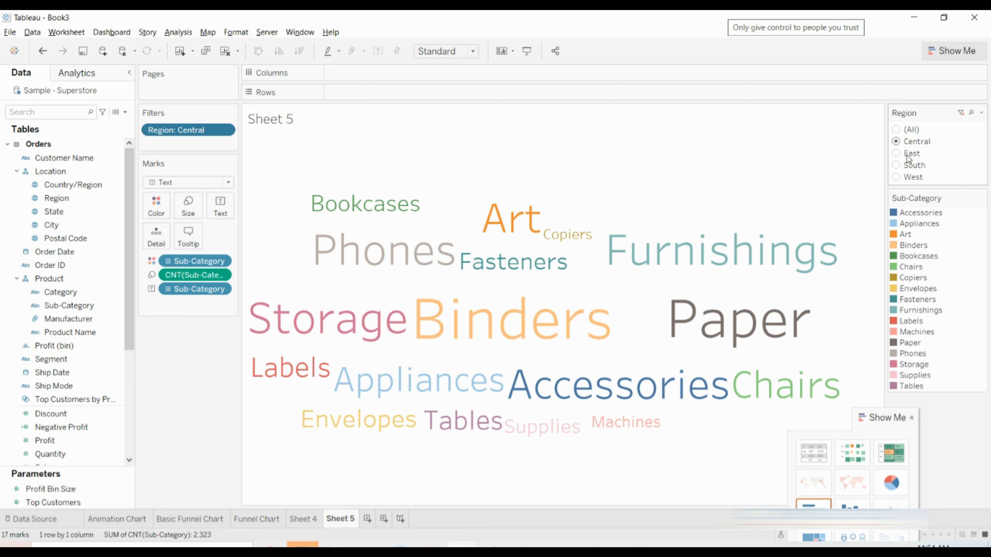
View the word cloud for East and South in turn, and inspect the sub-category counts of individual words such as Labels.
left_click(896, 153)
left_click(897, 165)
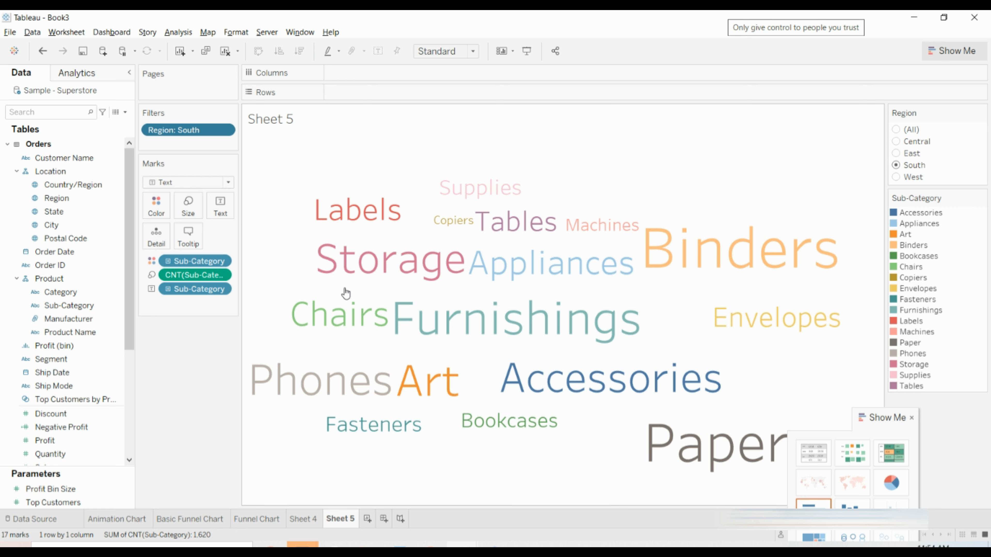
mouse_move(386, 282)
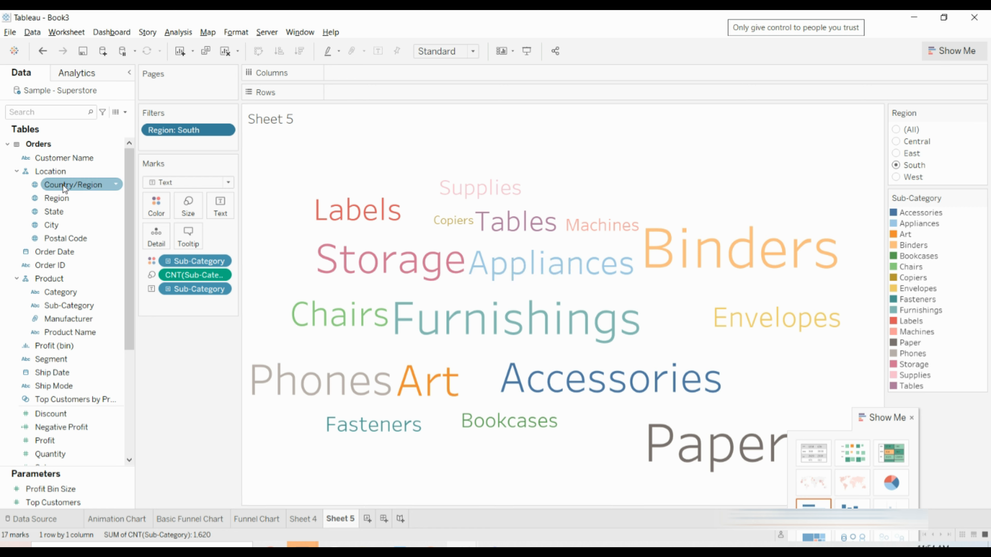
mouse_move(722, 268)
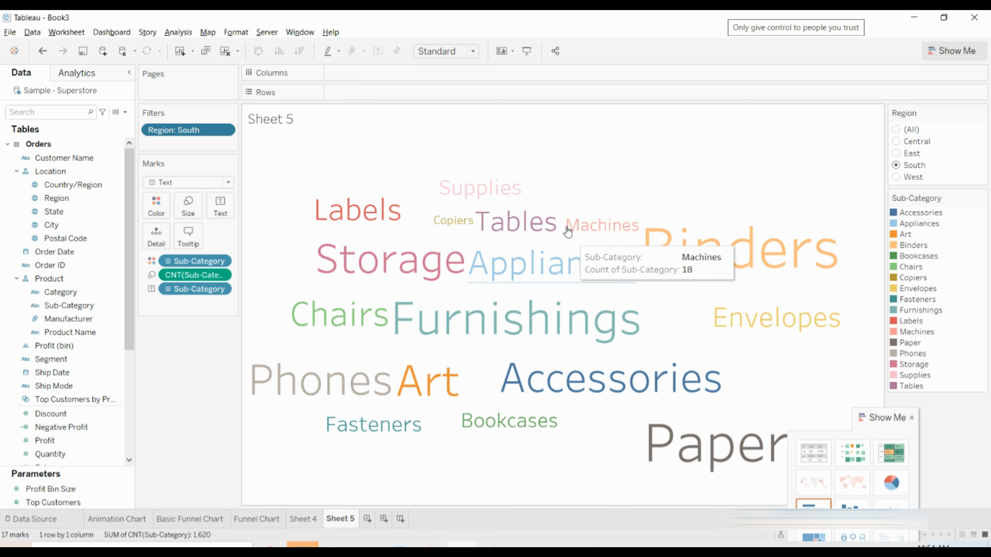
mouse_move(359, 215)
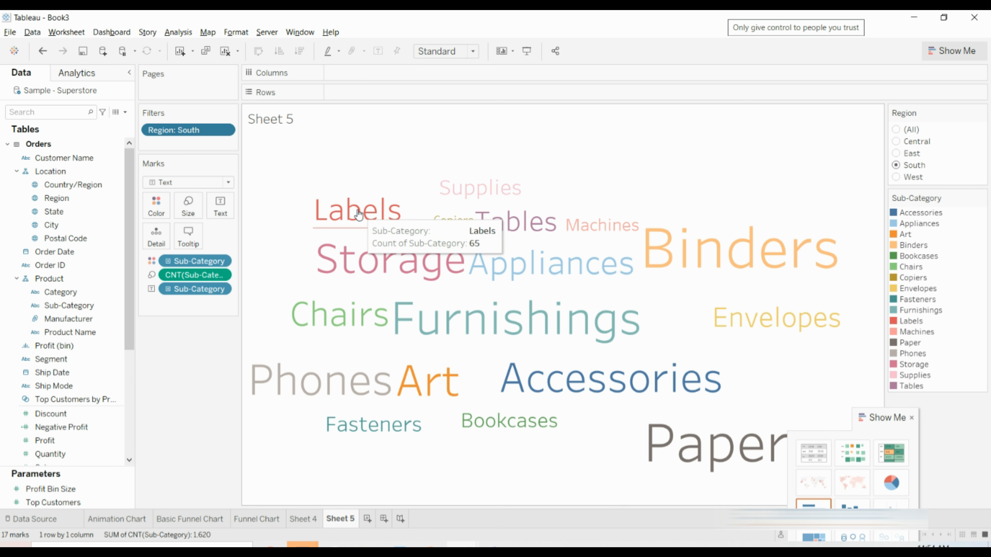
Cycle the word cloud through the Central and South regions, ending with the filter set to West.
left_click(900, 145)
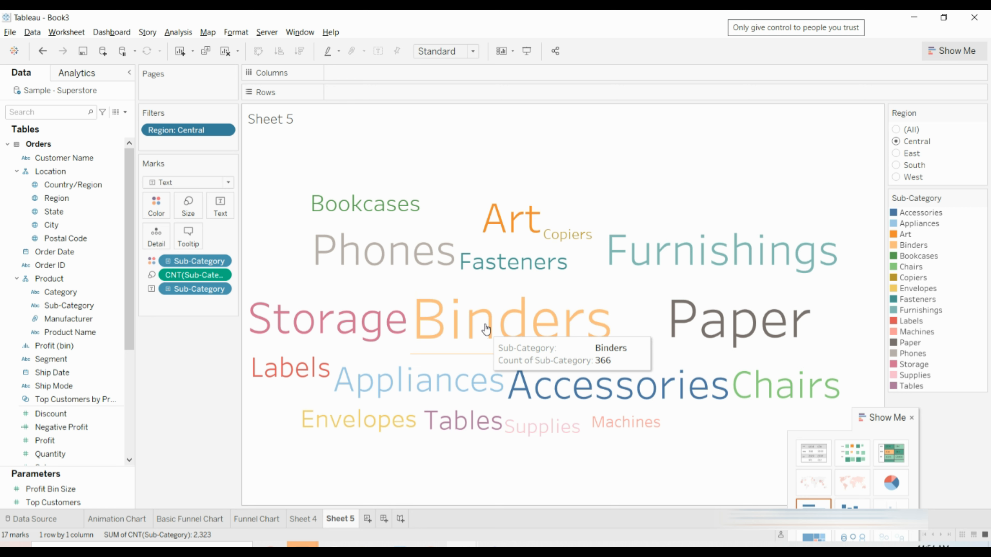
left_click(897, 166)
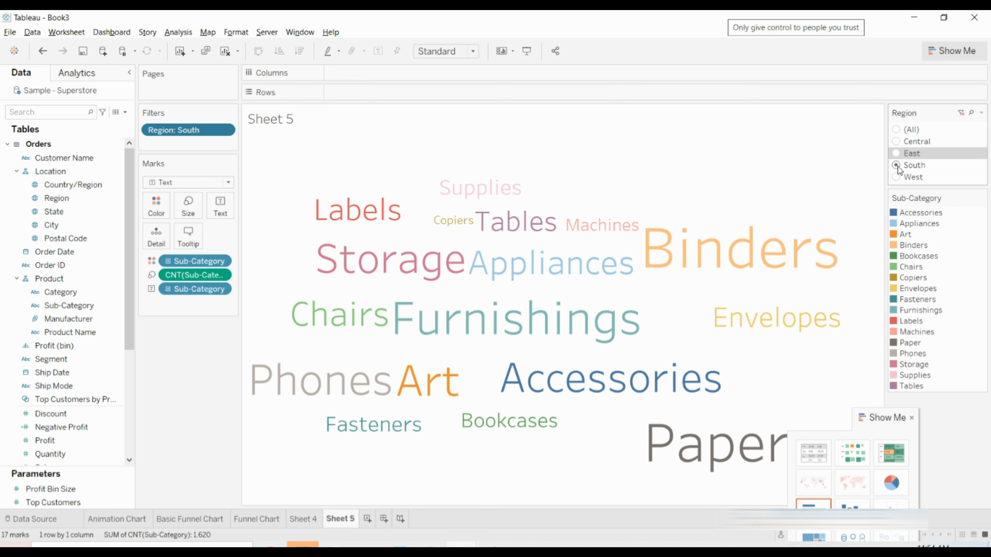
left_click(898, 179)
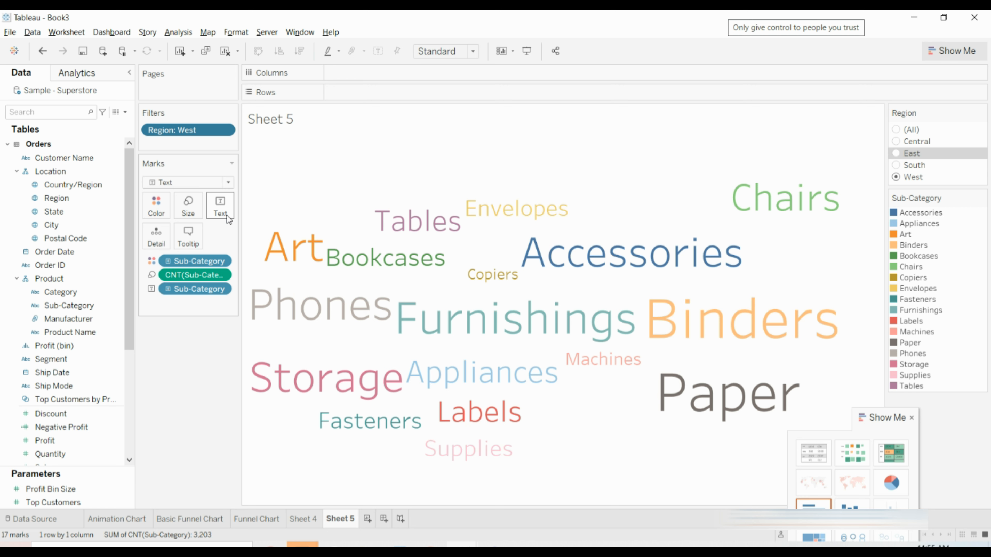
left_click(227, 183)
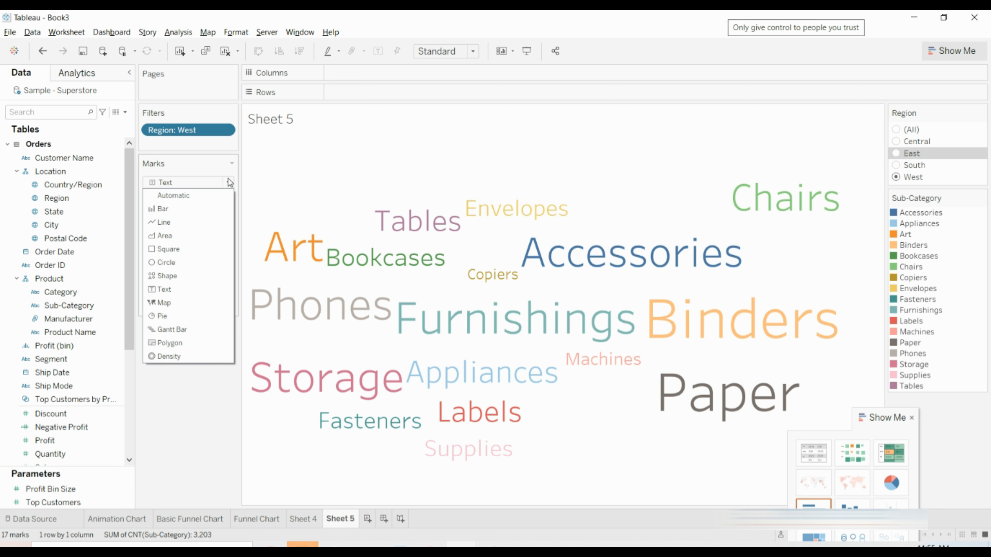
left_click(199, 165)
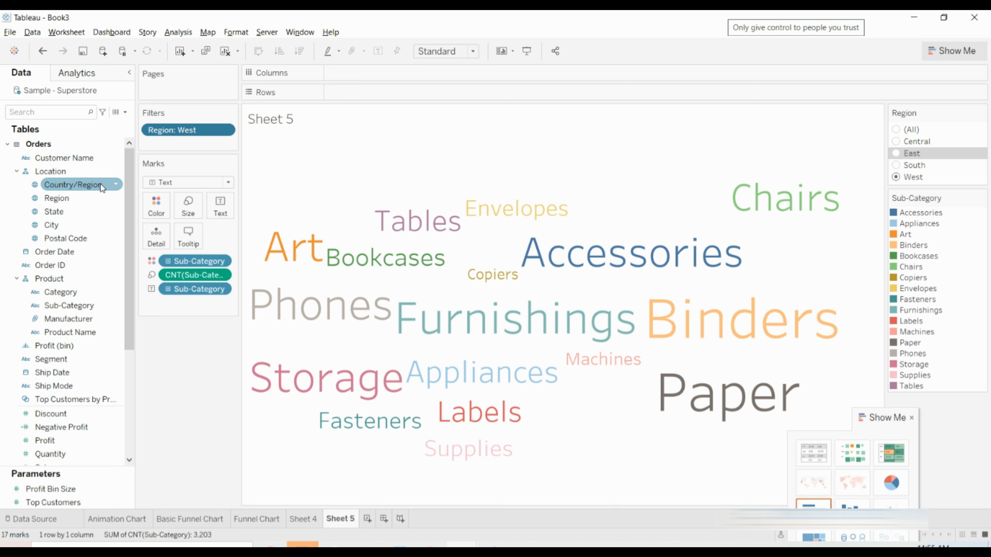
Switch from Tableau to the presentation slideshow at the Calculations slide.
left_click(430, 545)
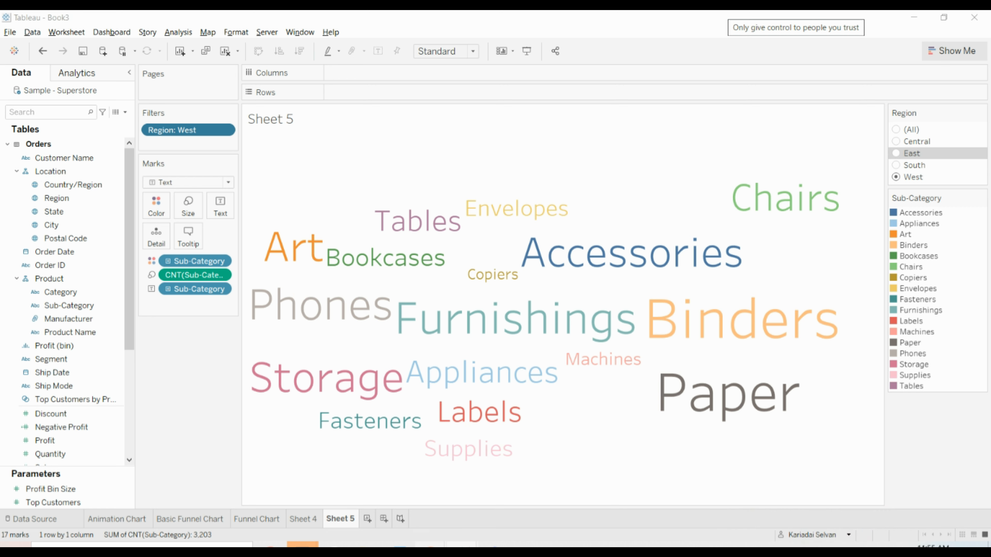
left_click(467, 526)
left_click(466, 526)
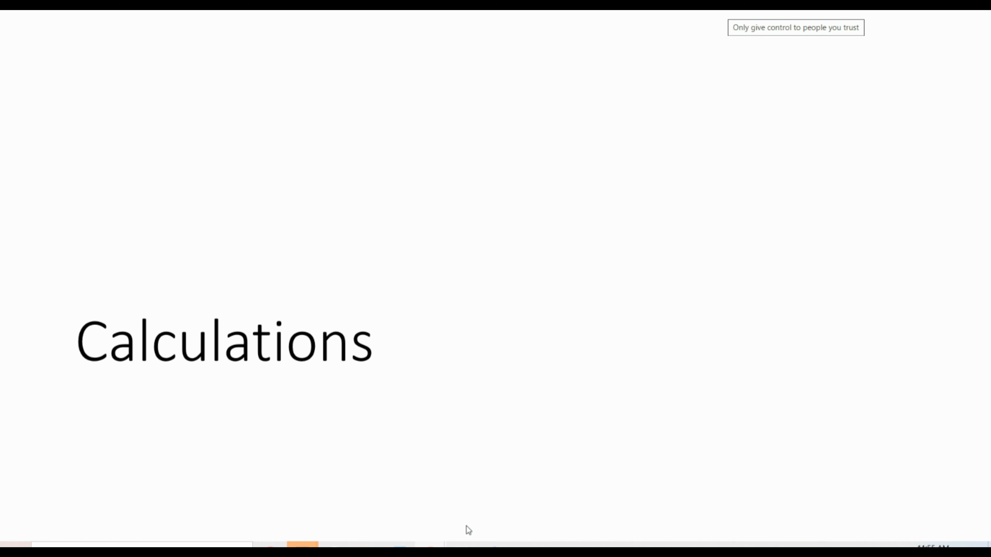
Go back to the Motion charts slide and switch from the slide show to the Tableau workbook.
key("Left")
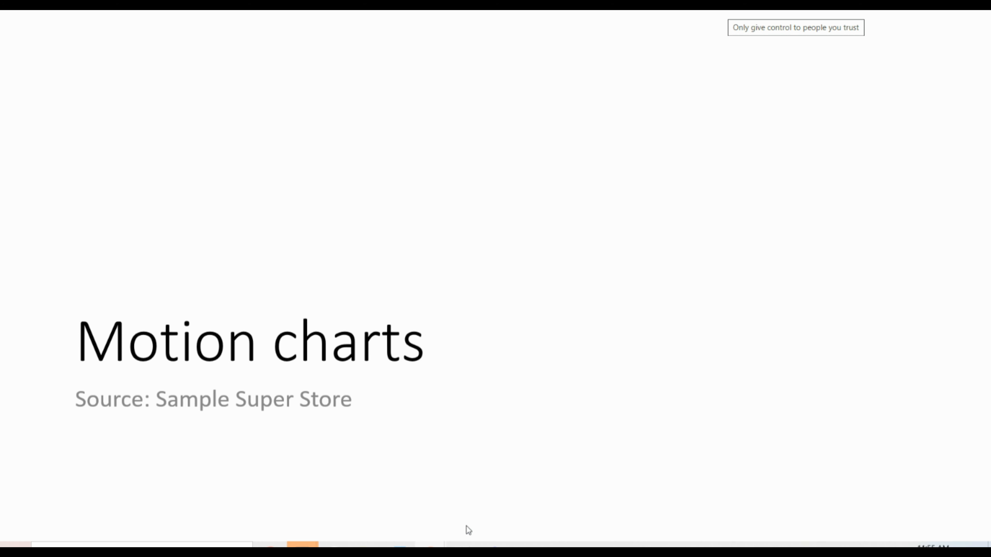
key("alt+Tab")
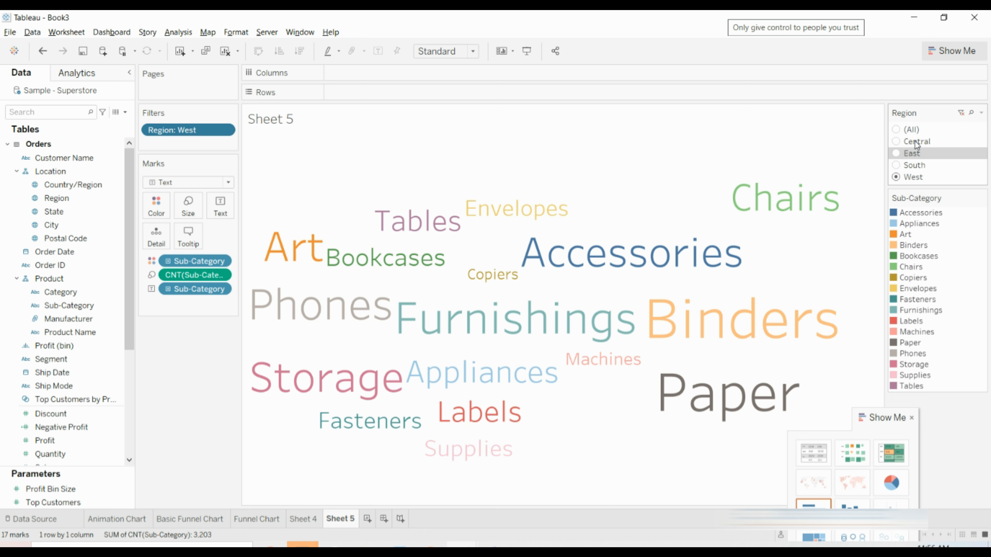
mouse_move(302, 545)
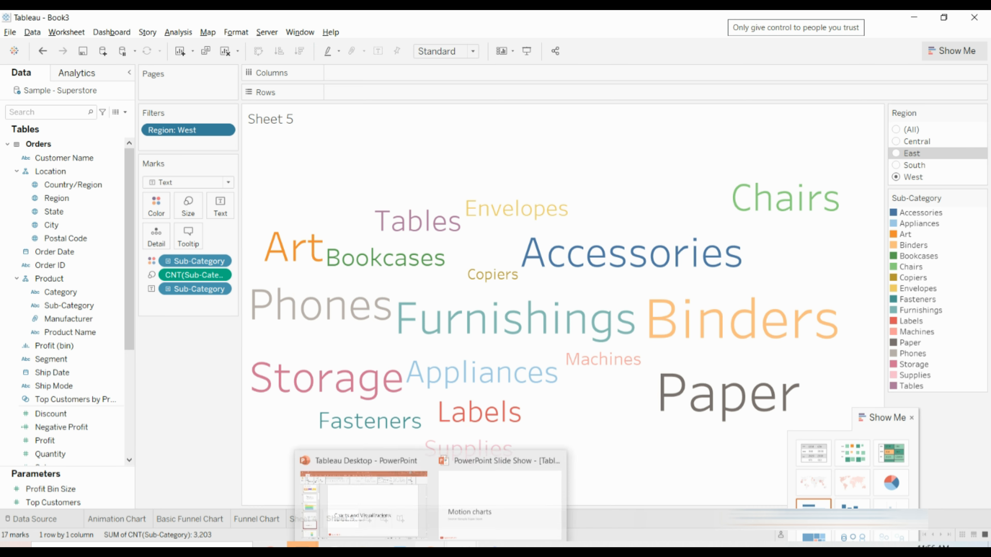
mouse_move(659, 289)
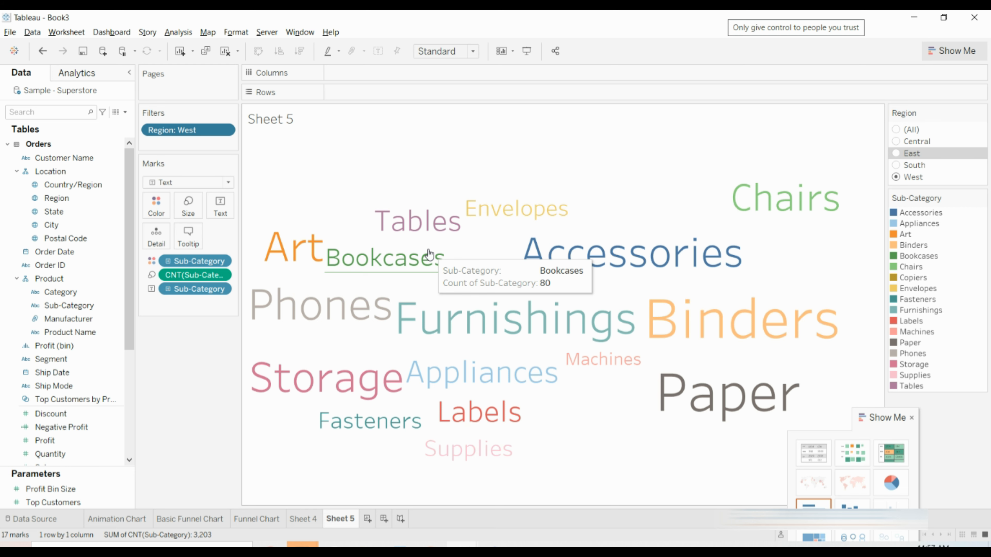
Switch to the slide show and advance through Level of Detail to the slide on INCLUDE, EXCLUDE and FIXED.
key("alt+Tab")
key("Right")
key("Right")
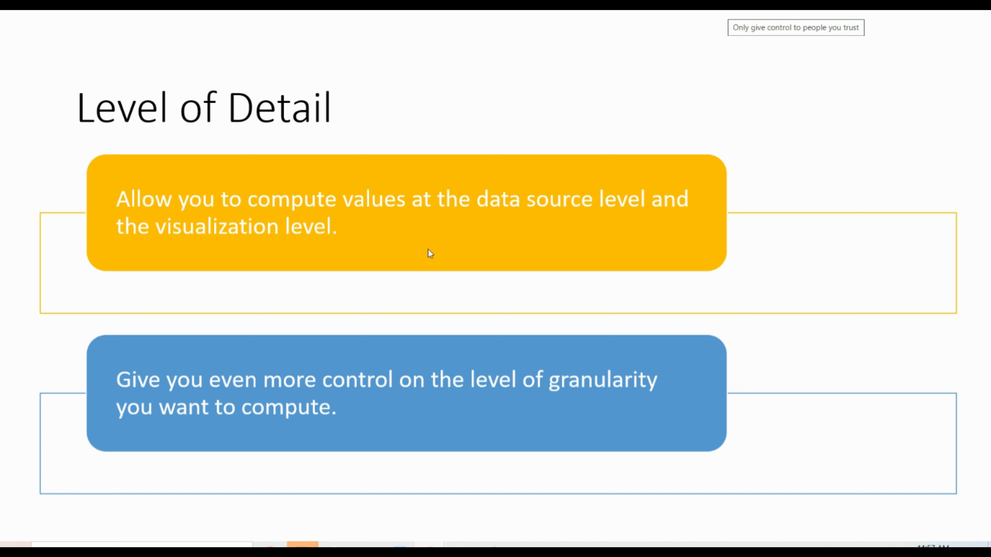
key("Right")
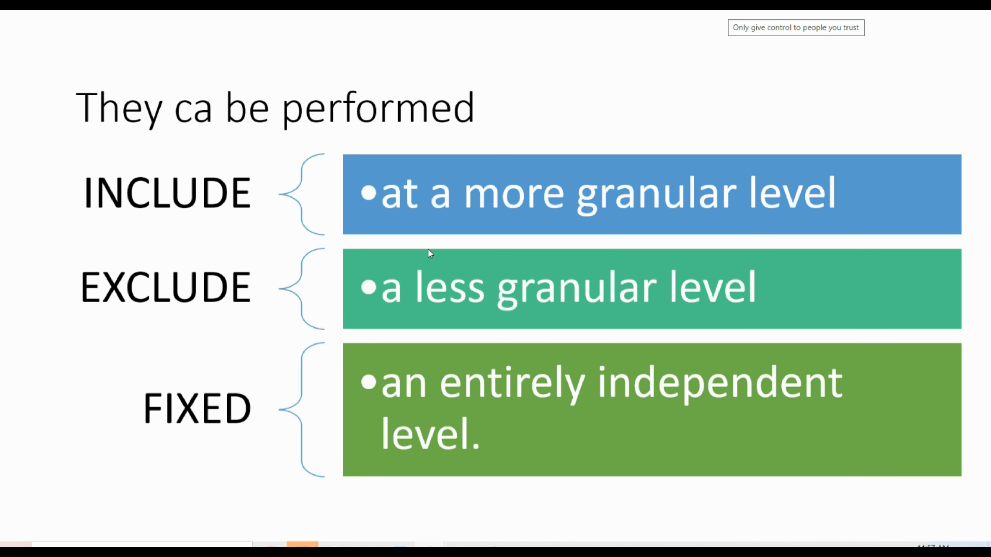
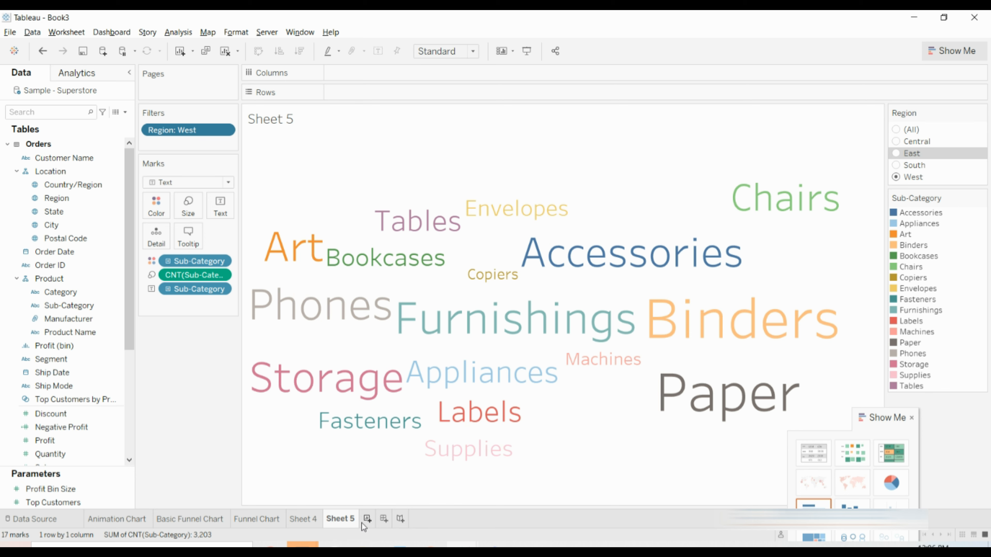
In Tableau, add a new worksheet and start a calculated field named "Sales by region".
left_click(111, 160)
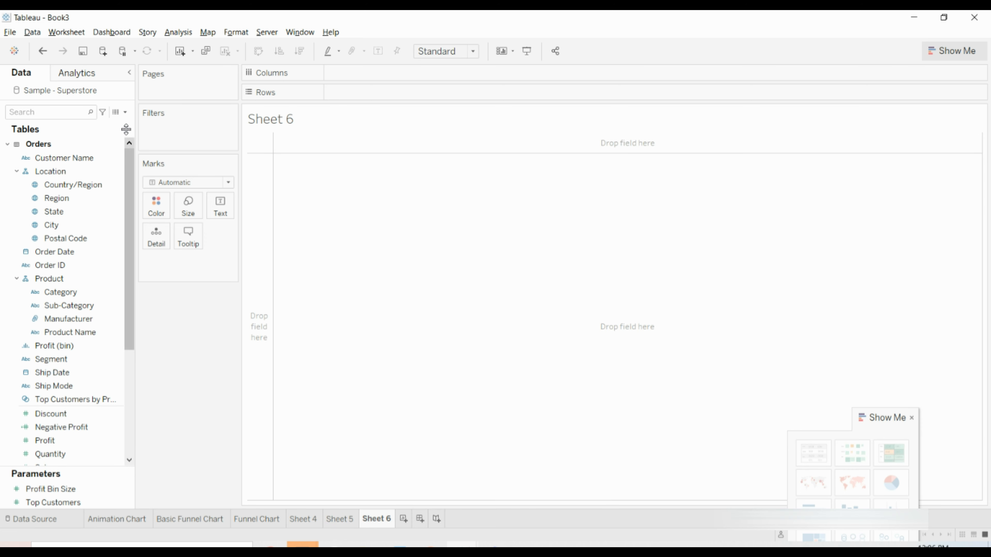
left_click(125, 112)
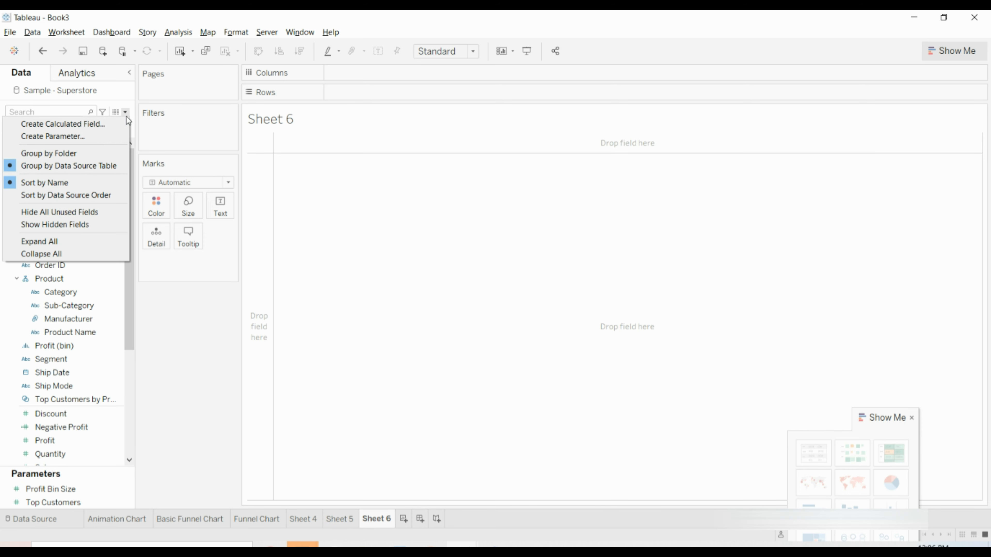
left_click(113, 129)
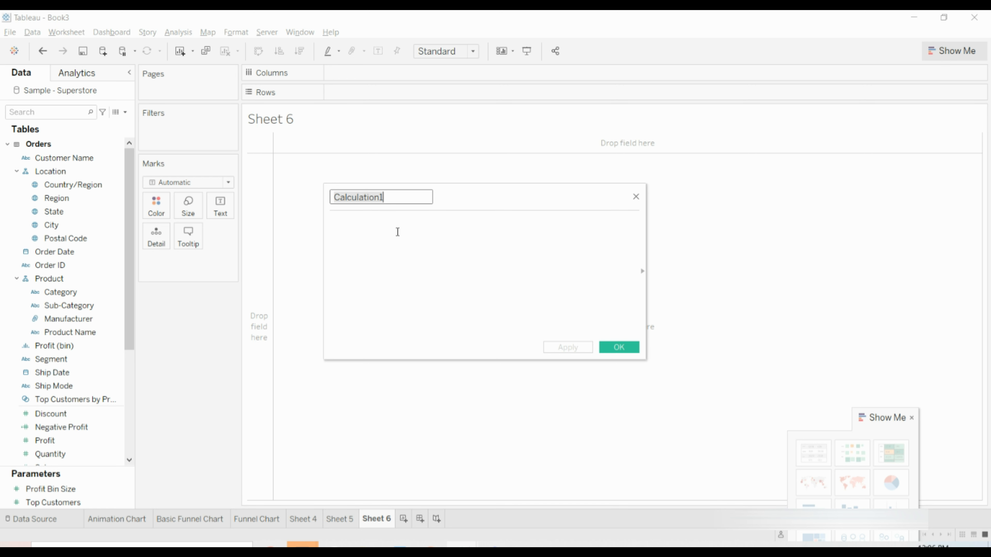
type("Sales ")
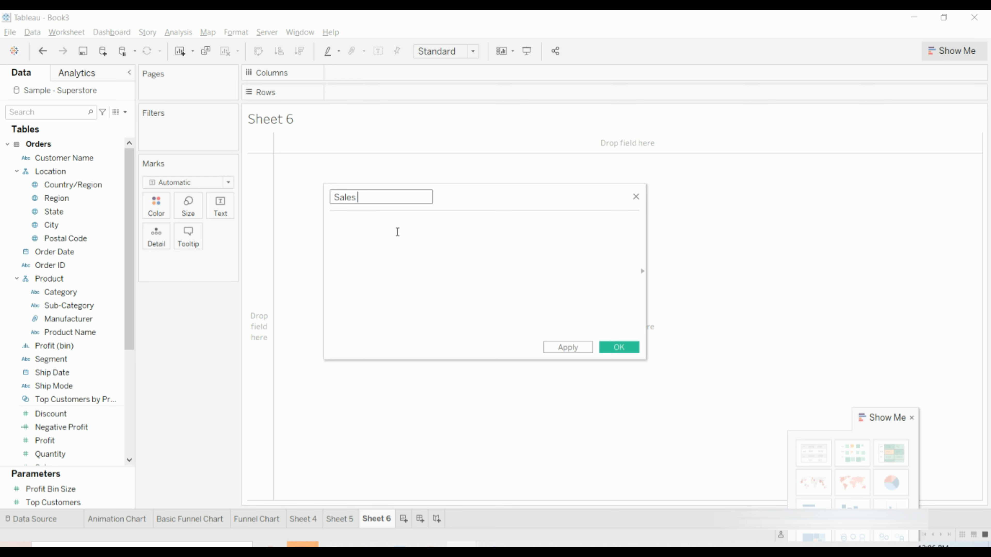
type("by region")
key("Tab")
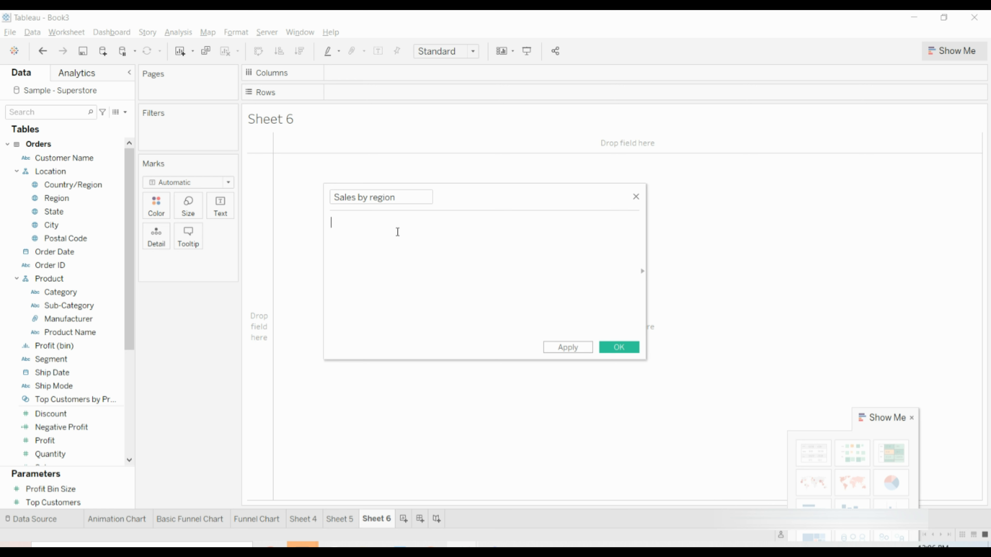
Enter the formula { FIXED [Region]: SUM([Sales])} for the calculated field and save it.
type("fix")
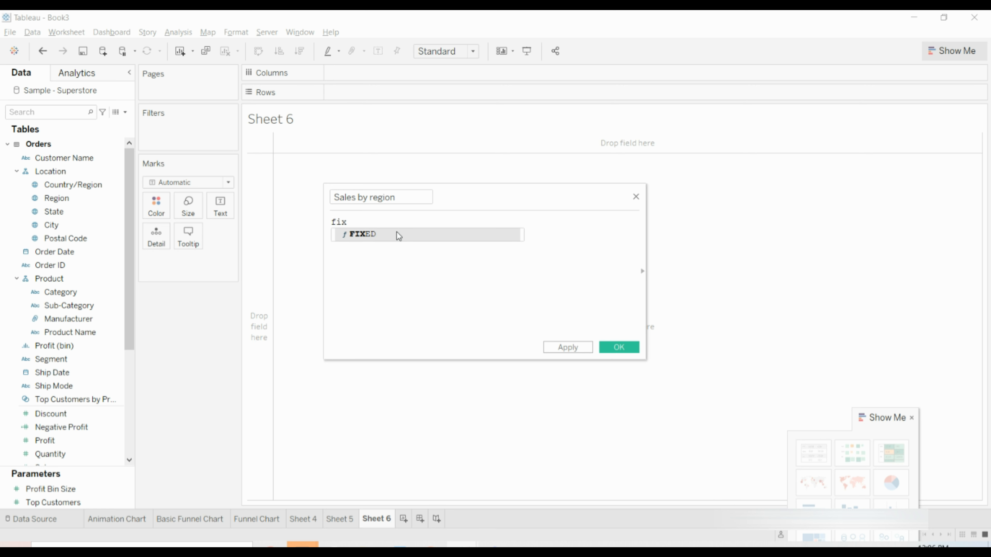
left_click(399, 235)
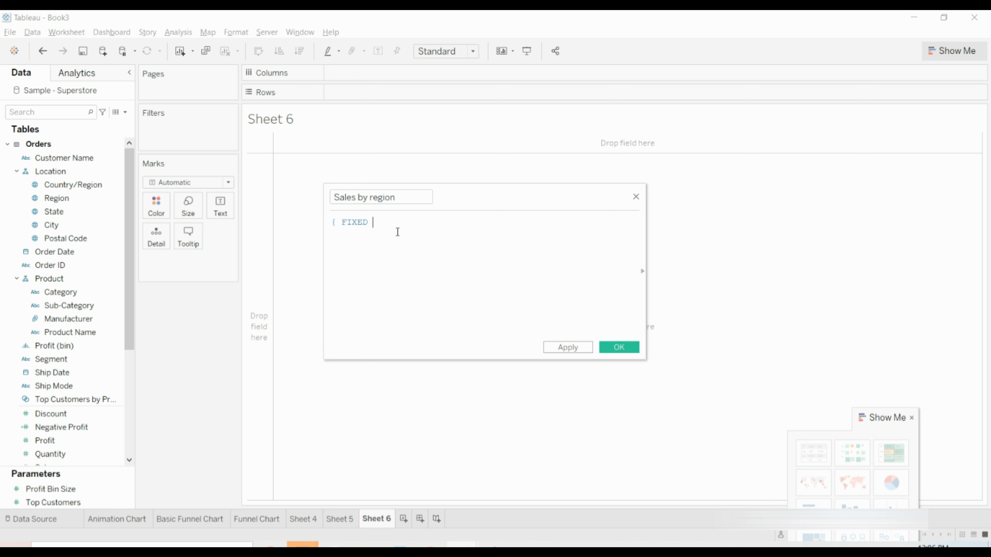
type("[re")
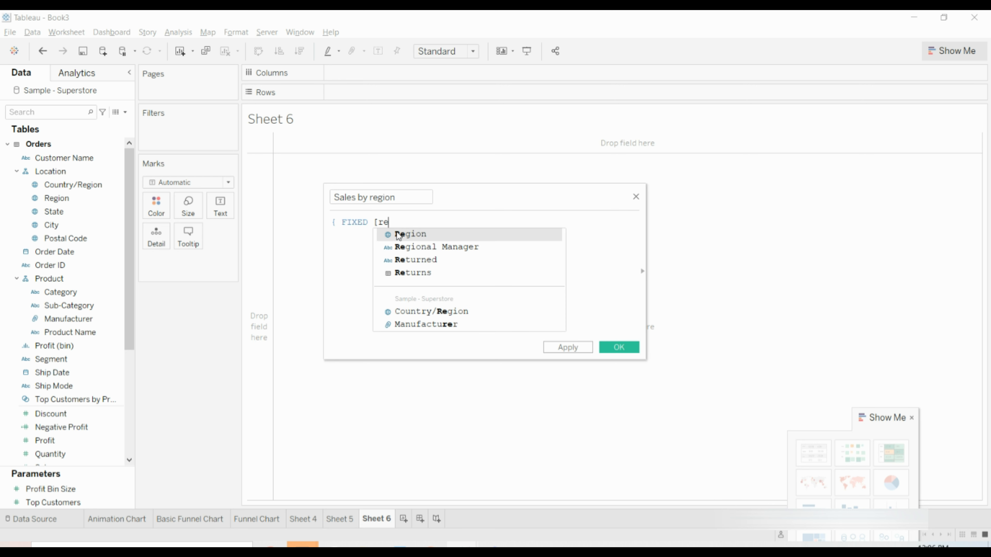
left_click(398, 235)
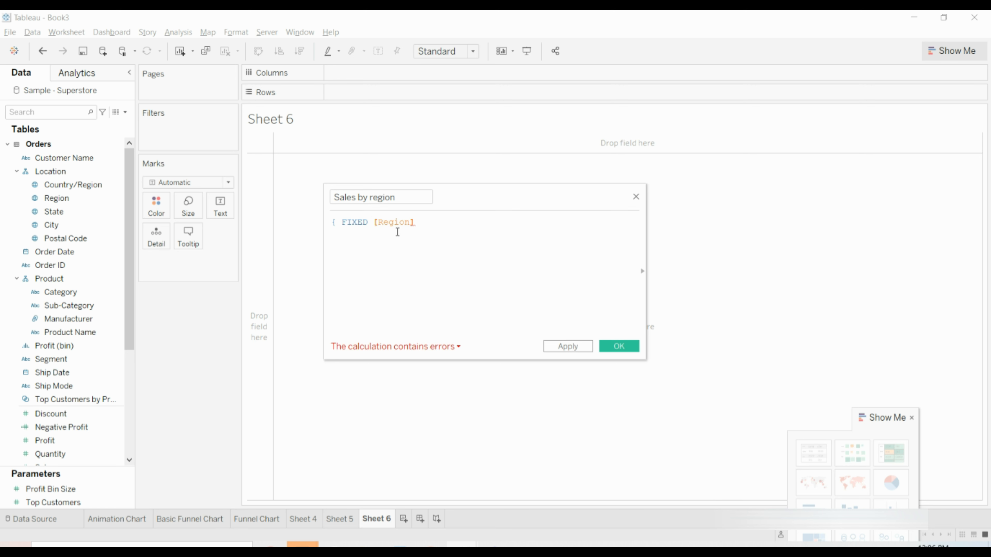
type(":")
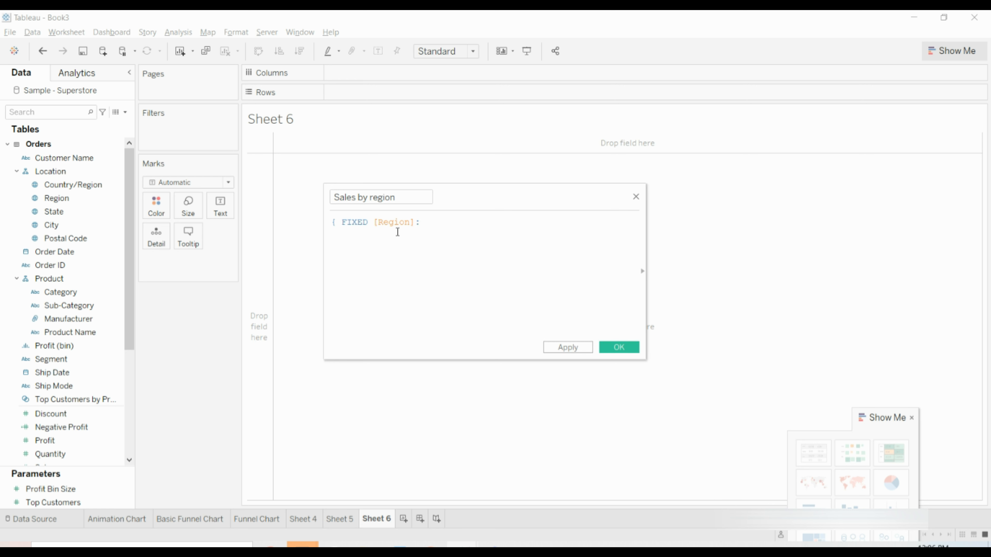
type(" sum")
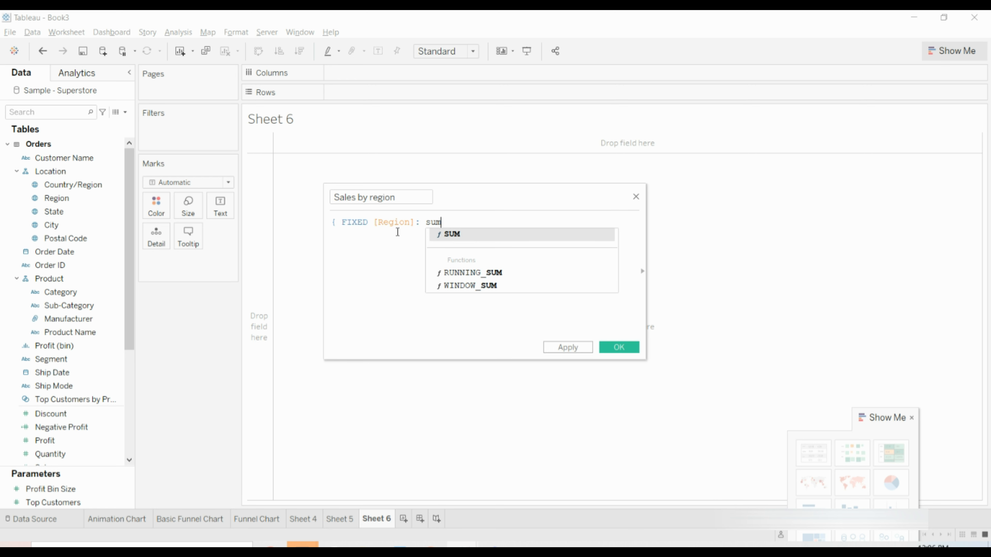
key("Return")
type("sal")
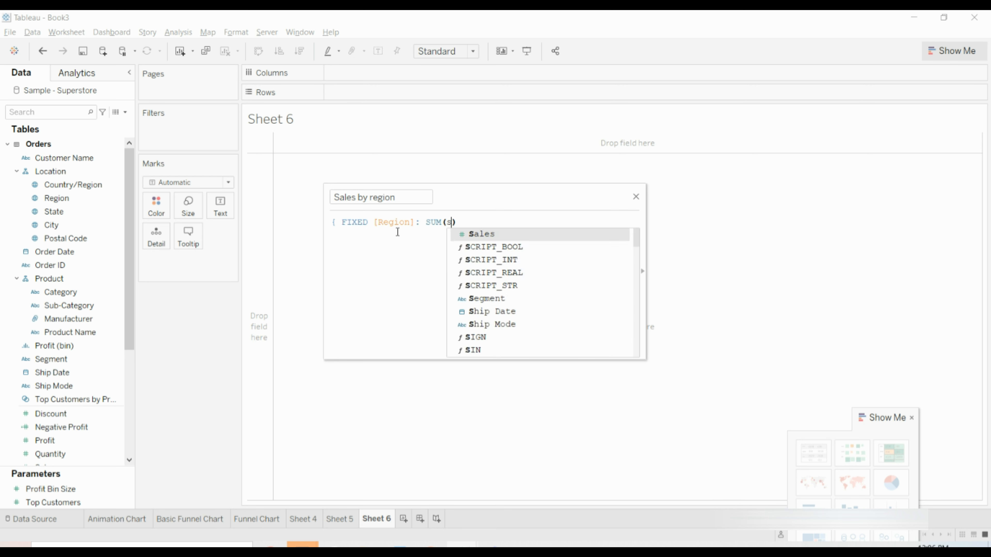
key("Return")
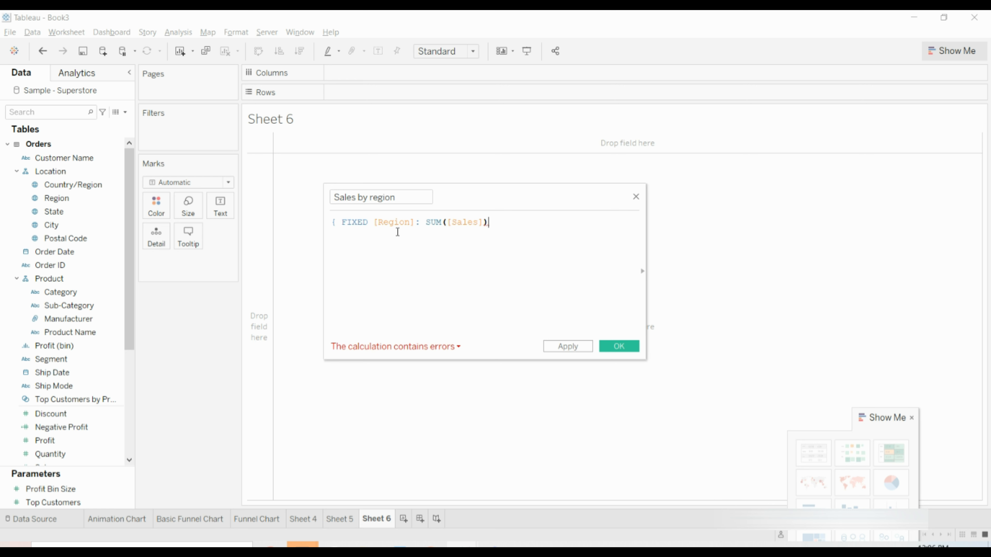
type("}")
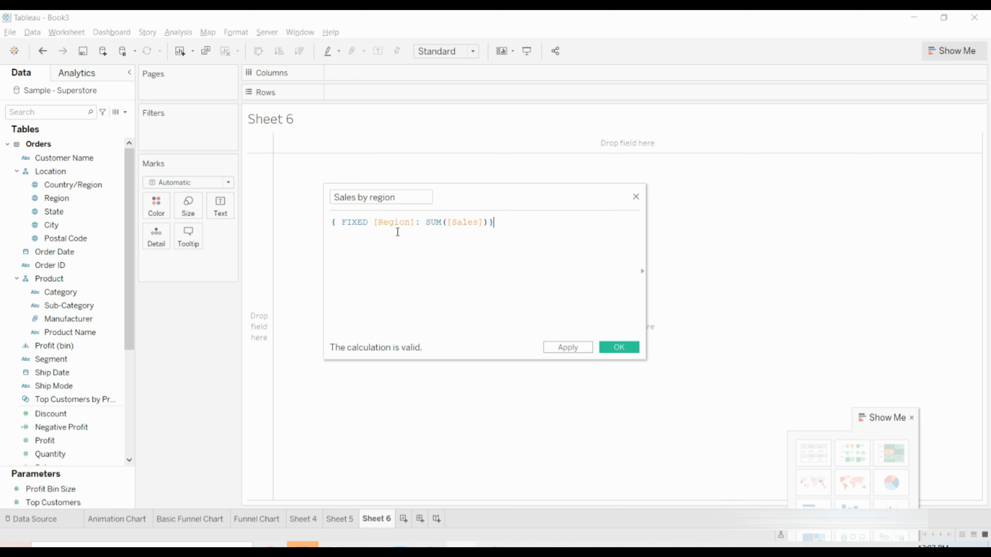
left_click(623, 348)
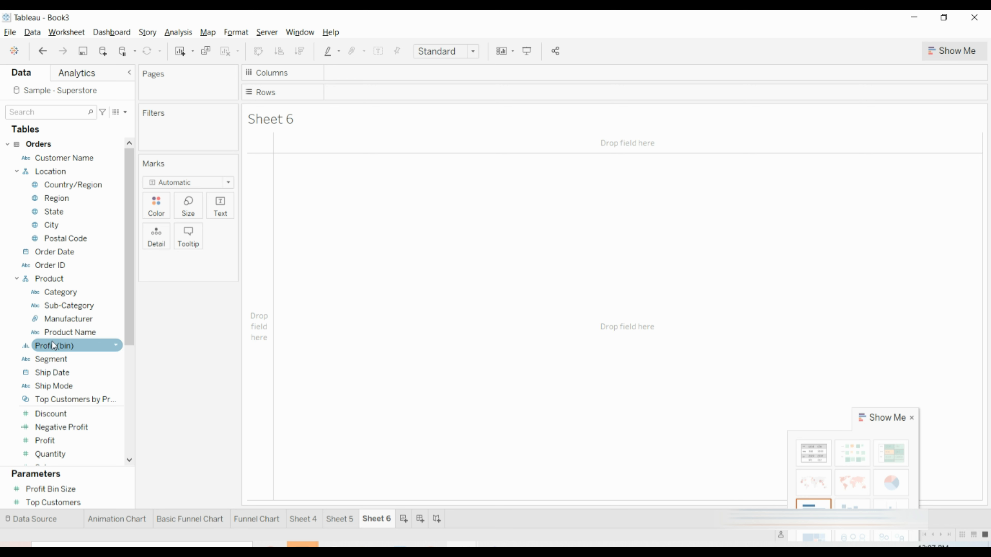
Place Region and State, in that order, as the row fields of the new worksheet.
scroll(104, 398, "down", 1)
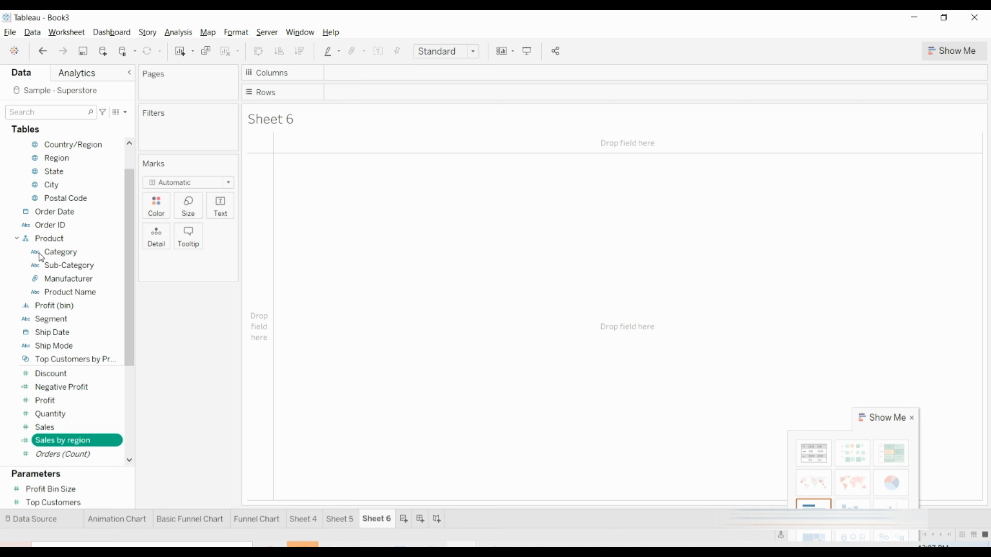
scroll(71, 293, "up", 1)
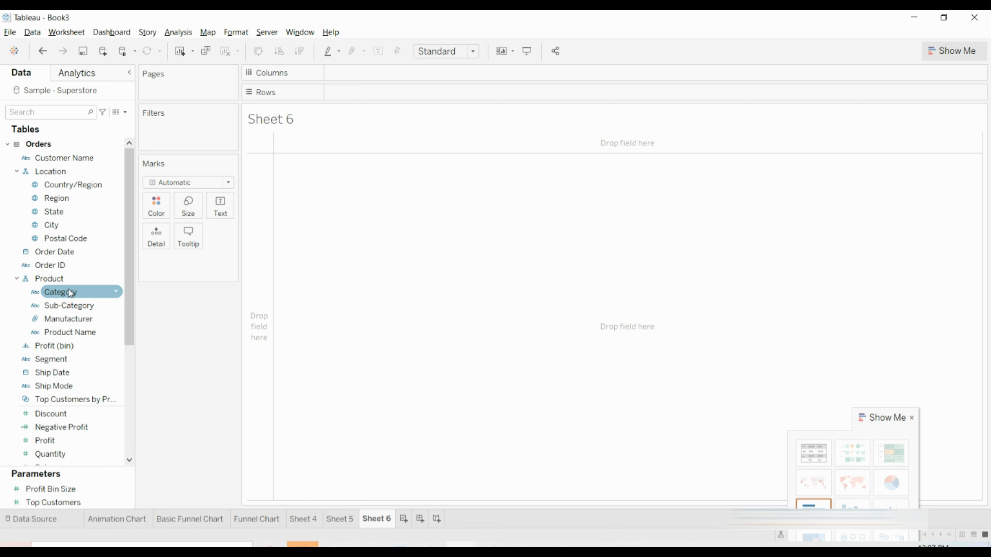
left_click_drag(57, 198, 343, 99)
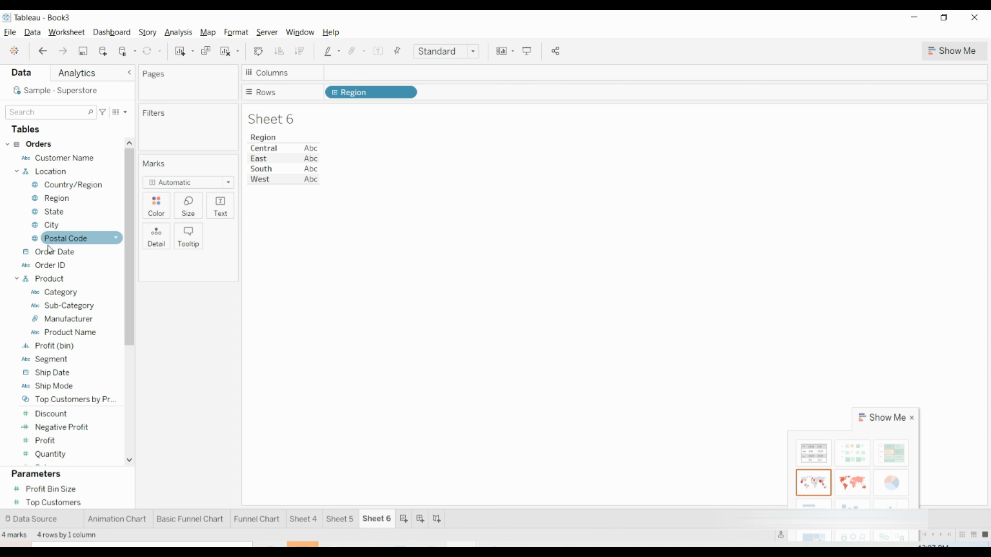
left_click_drag(54, 212, 467, 96)
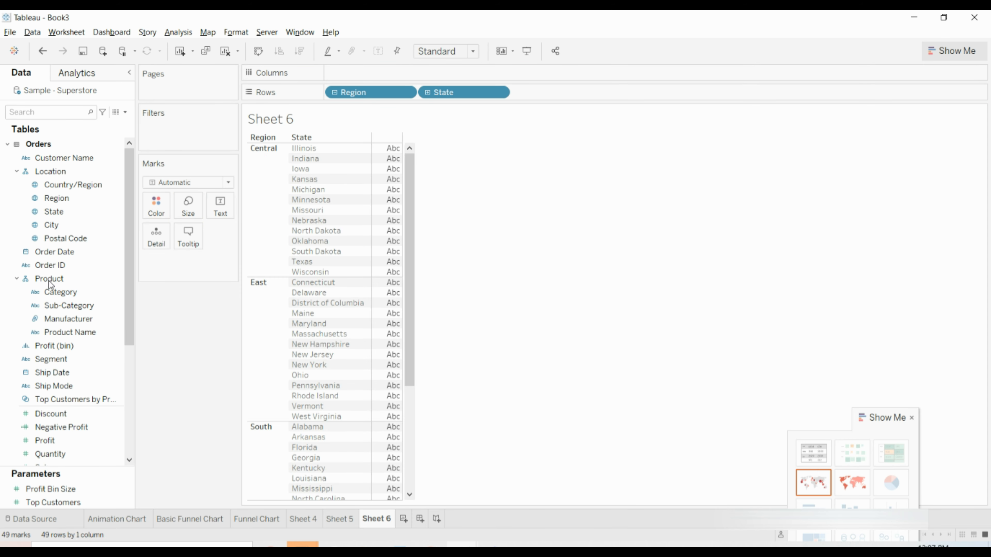
Colour the table by Region and show the Sales by region calculation as its text values.
left_click_drag(60, 199, 161, 218)
scroll(110, 376, "down", 5)
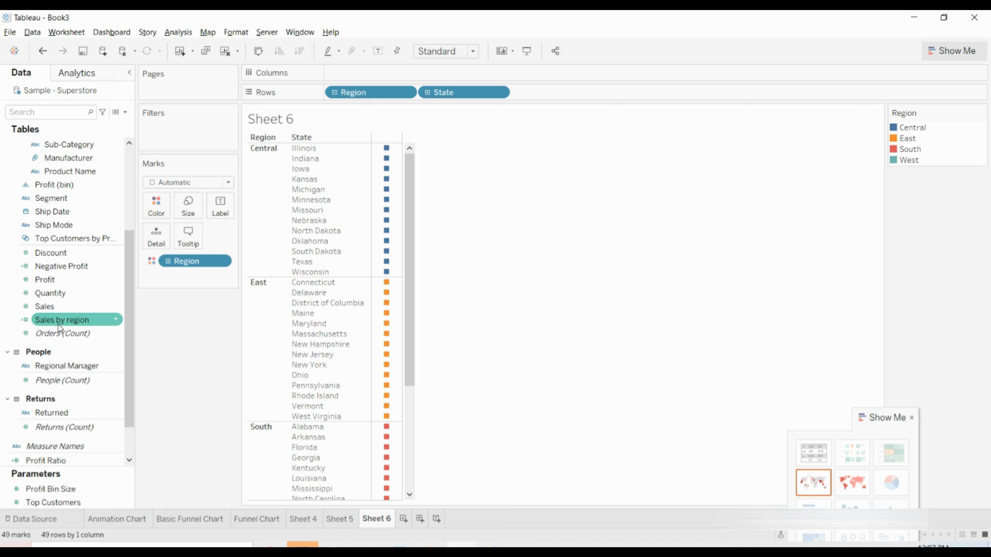
left_click_drag(59, 329, 228, 206)
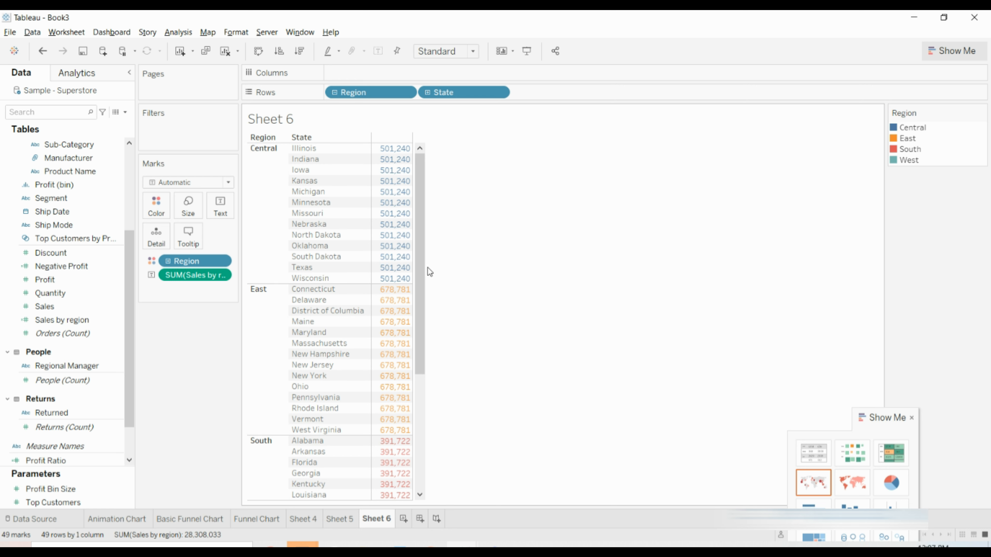
scroll(549, 272, "down", 5)
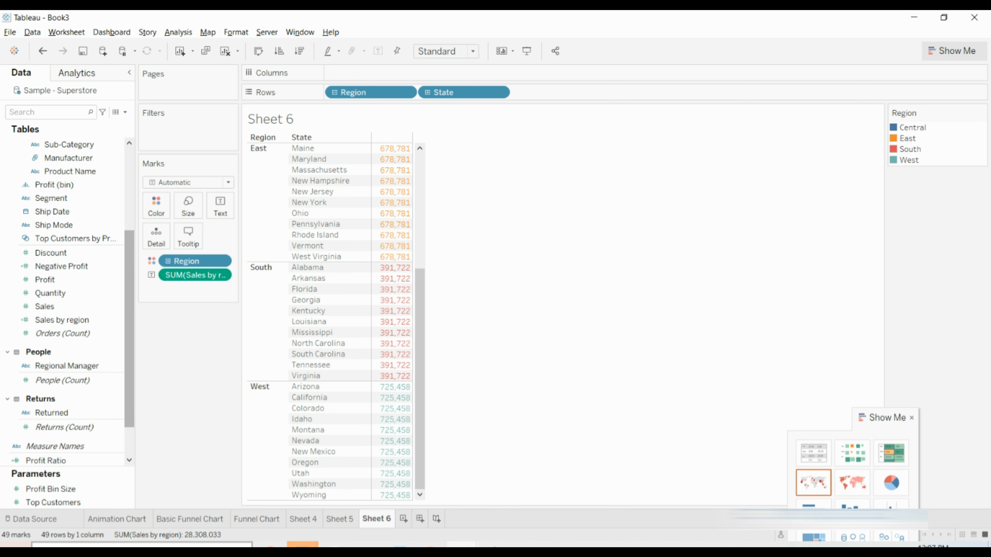
Add [State] after [Region] in the Sales by region formula, making it { FIXED [Region],[State]: SUM([Sales])}, and save it.
scroll(78, 453, "down", 2)
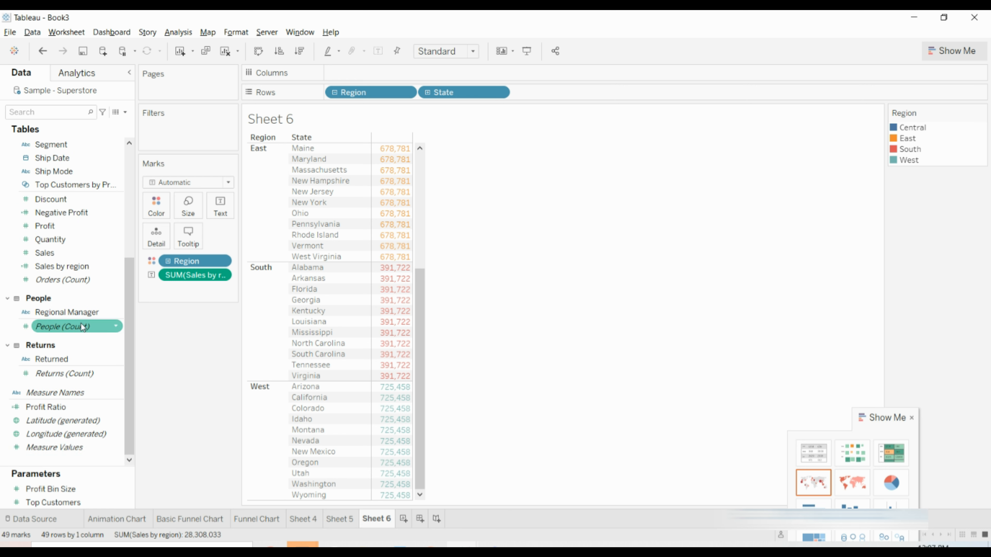
scroll(82, 320, "up", 6)
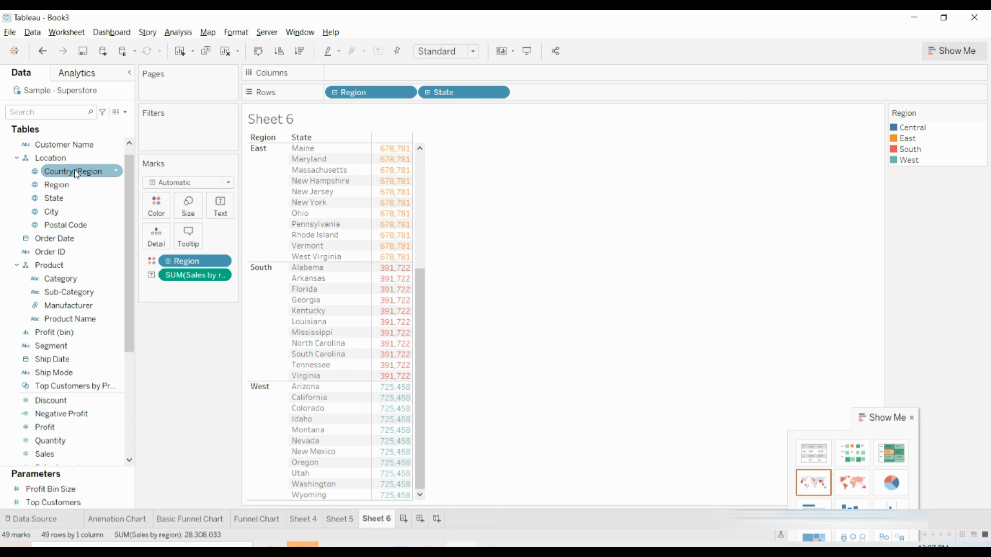
scroll(81, 396, "down", 3)
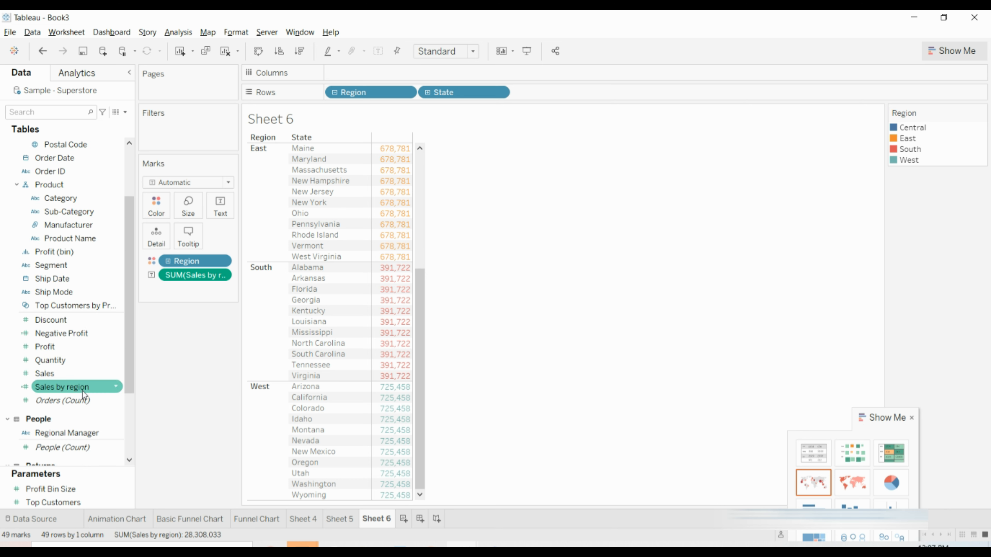
left_click(116, 387)
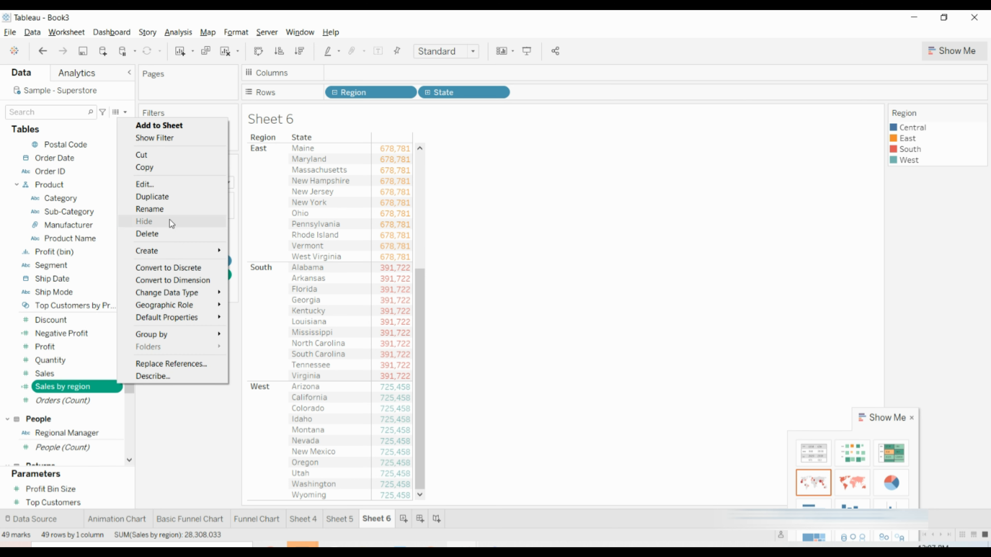
left_click(171, 184)
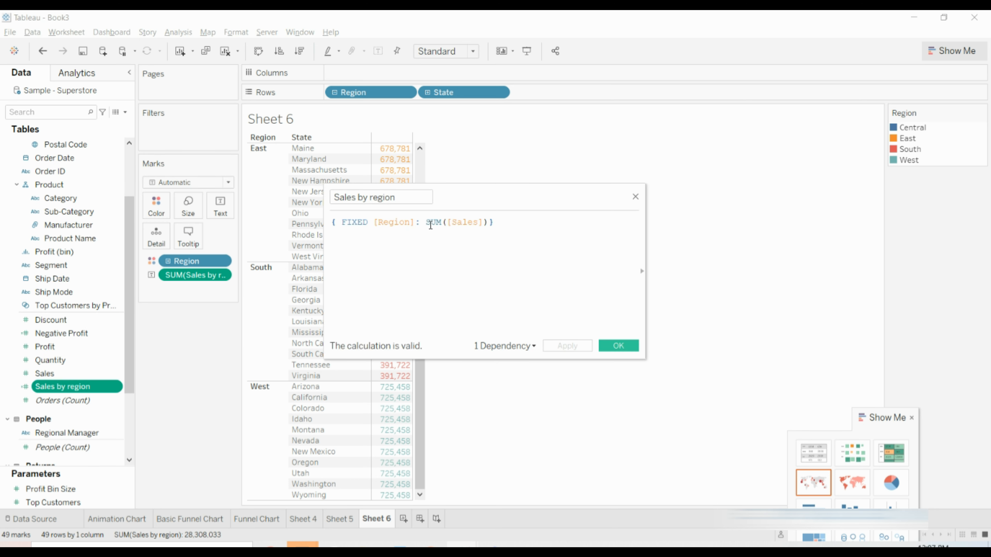
left_click(415, 224)
type(",st")
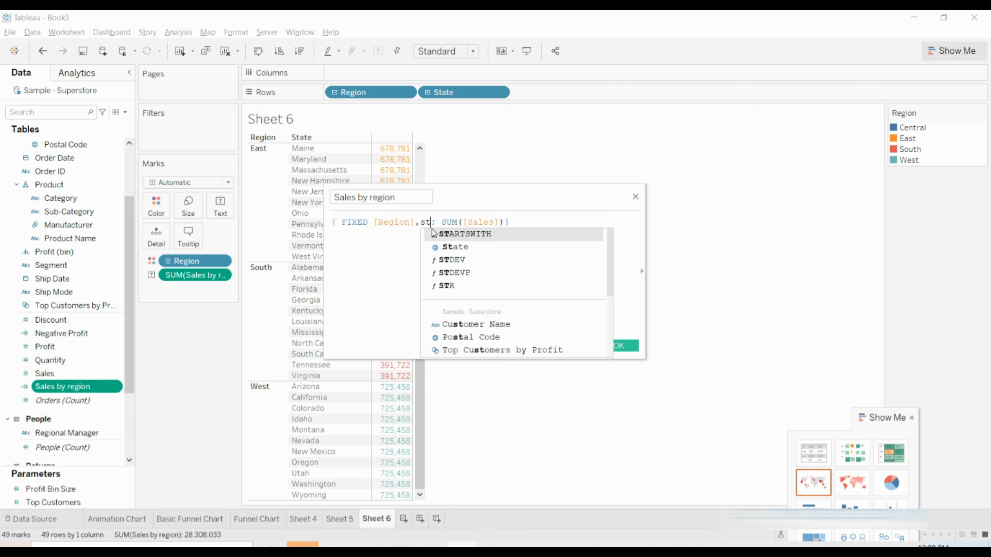
key("Down")
key("Return")
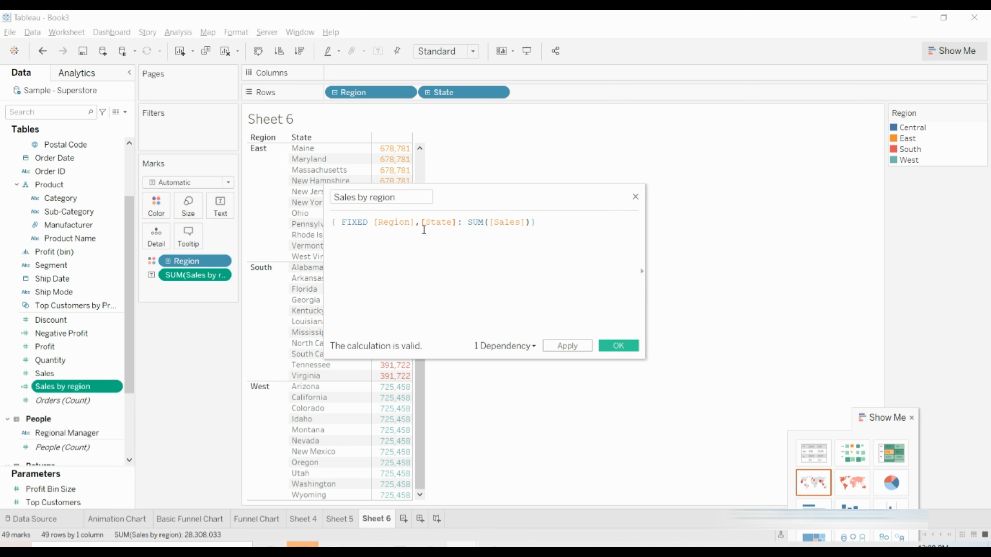
left_click(617, 346)
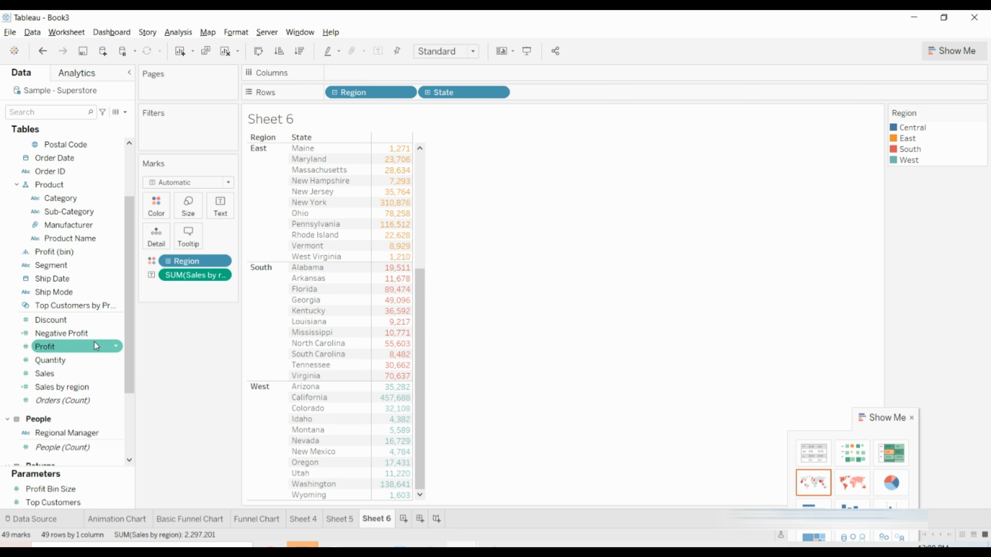
Reopen the Sales by region calculation and try adding AVG([Sales]) as a second argument inside SUM.
scroll(89, 411, "down", 2)
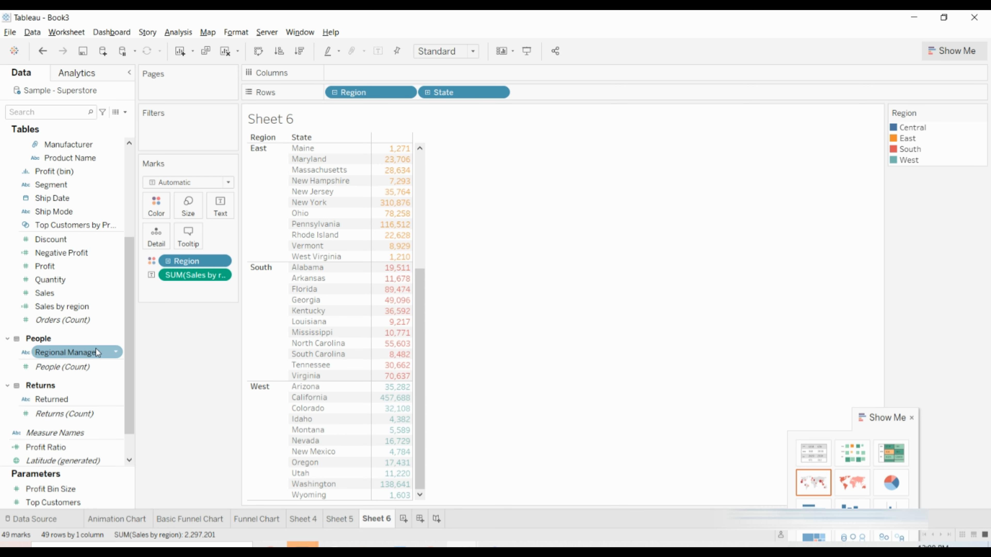
scroll(94, 398, "down", 1)
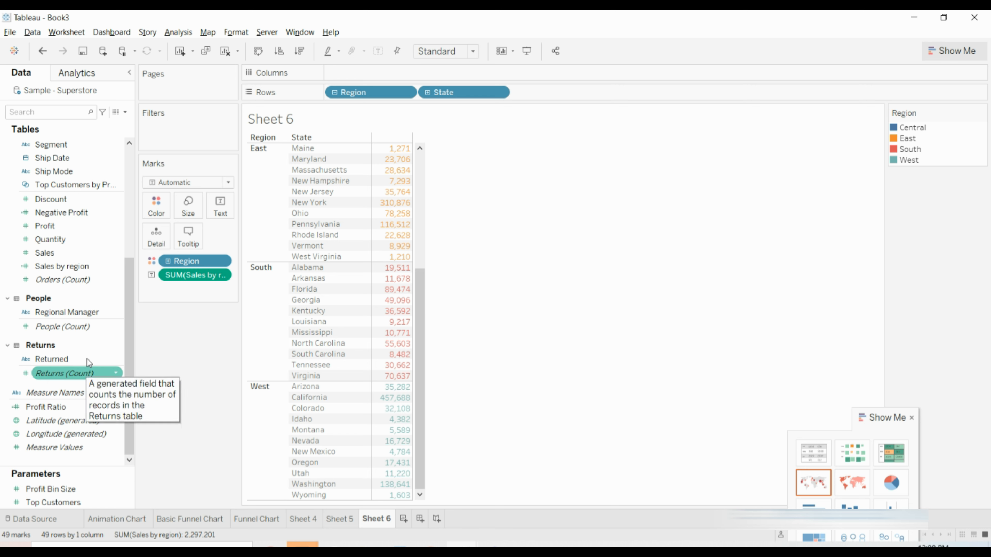
right_click(112, 273)
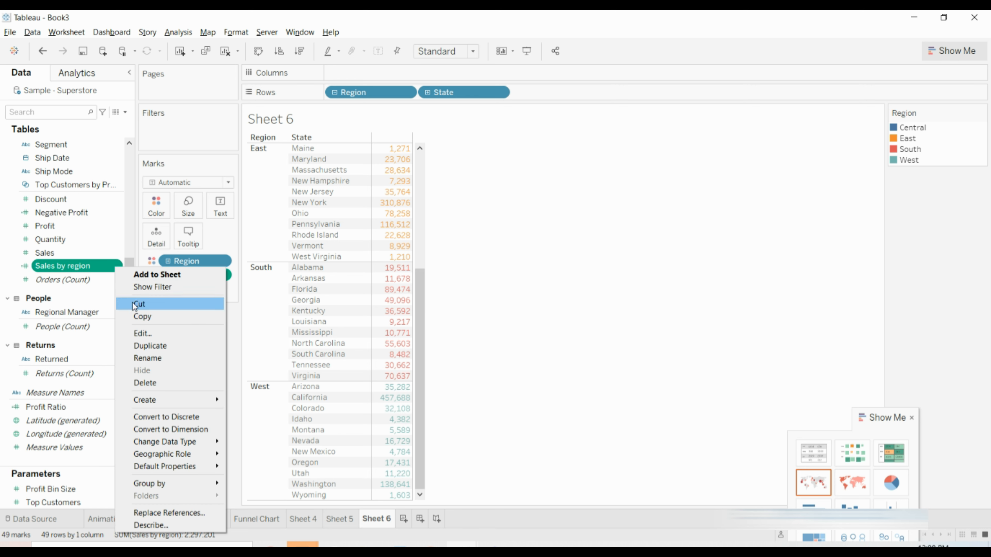
left_click(150, 331)
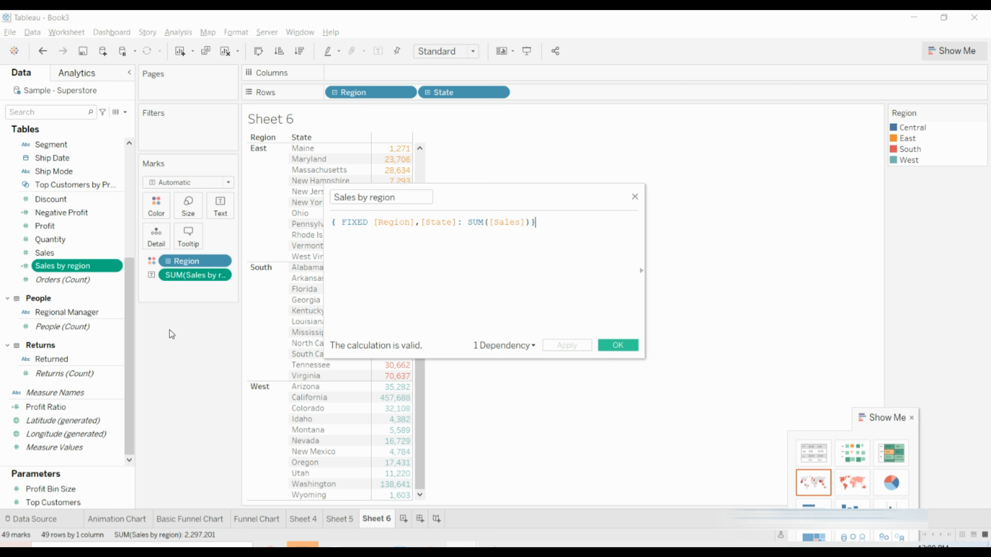
key("Left")
key("Left")
type(",av")
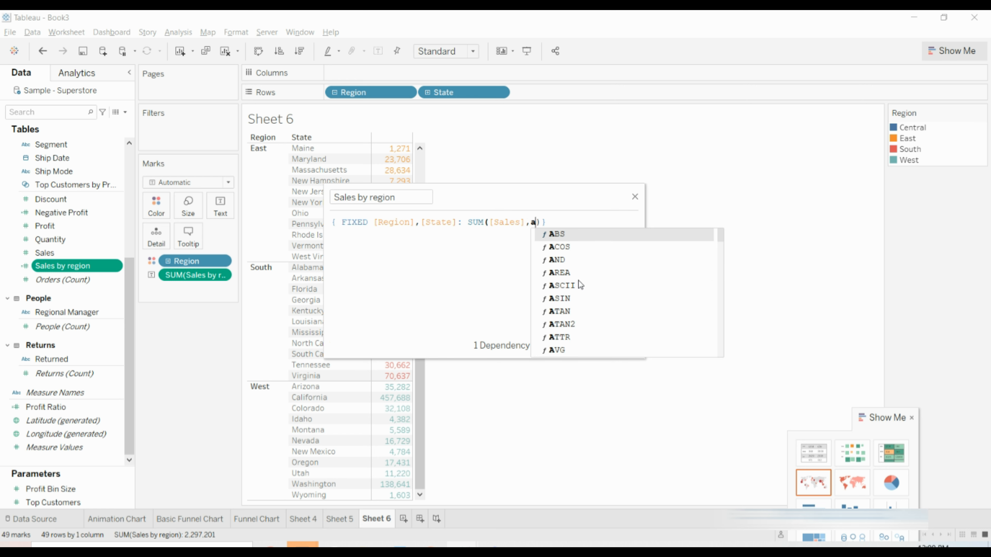
key("Return")
type("sal")
key("Return")
key("Right")
key("Right")
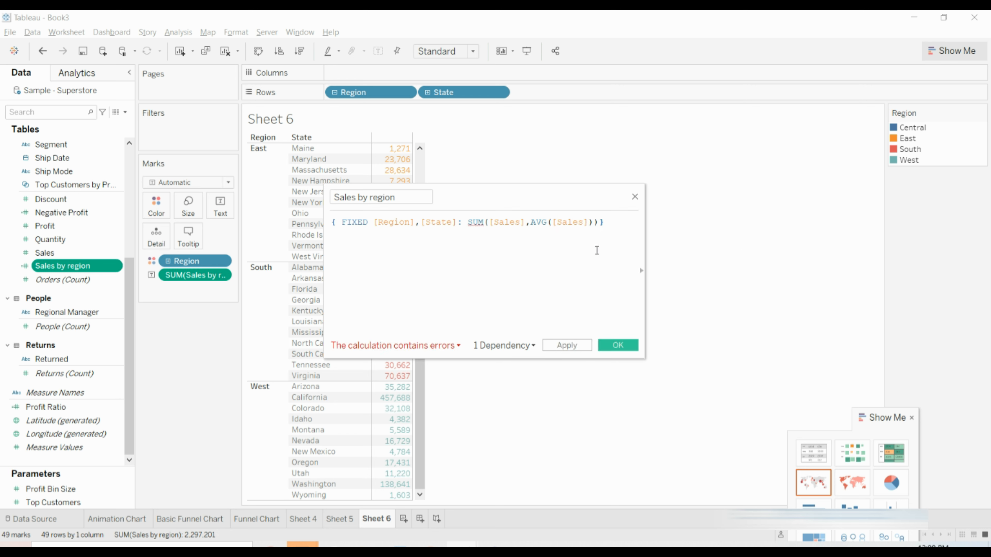
Check the calculation's error details and remove the AVG([Sales]) argument with its extra parenthesis from the formula.
left_click(415, 349)
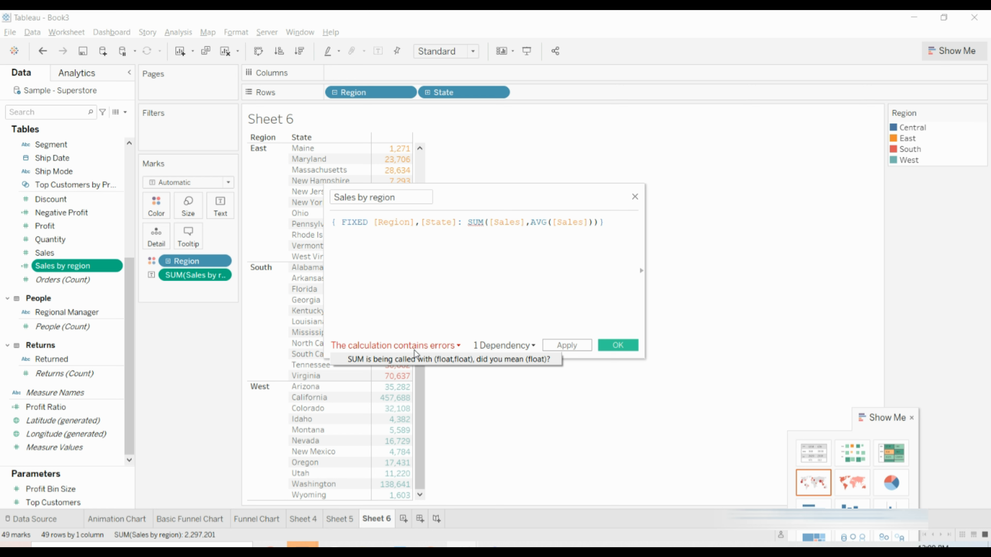
left_click(531, 224)
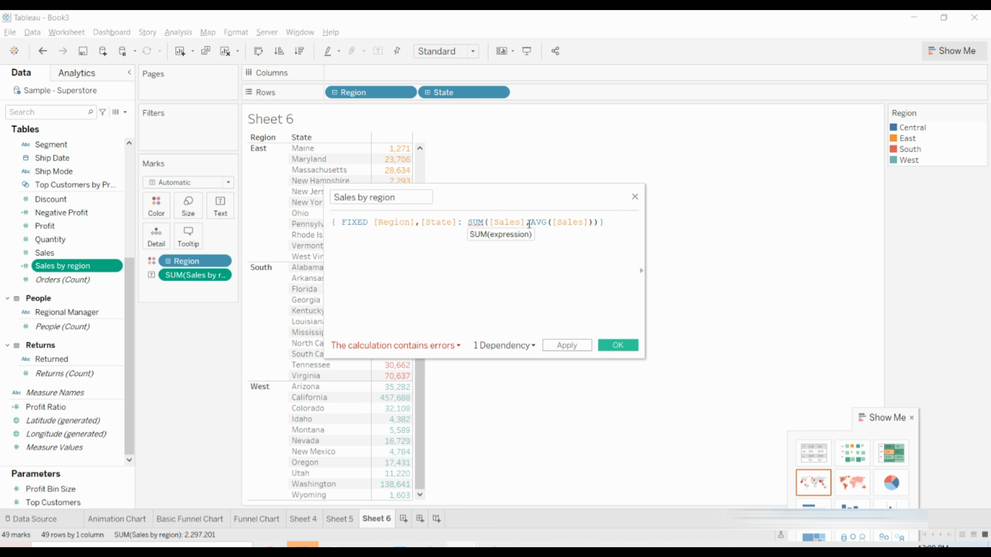
left_click_drag(526, 223, 589, 223)
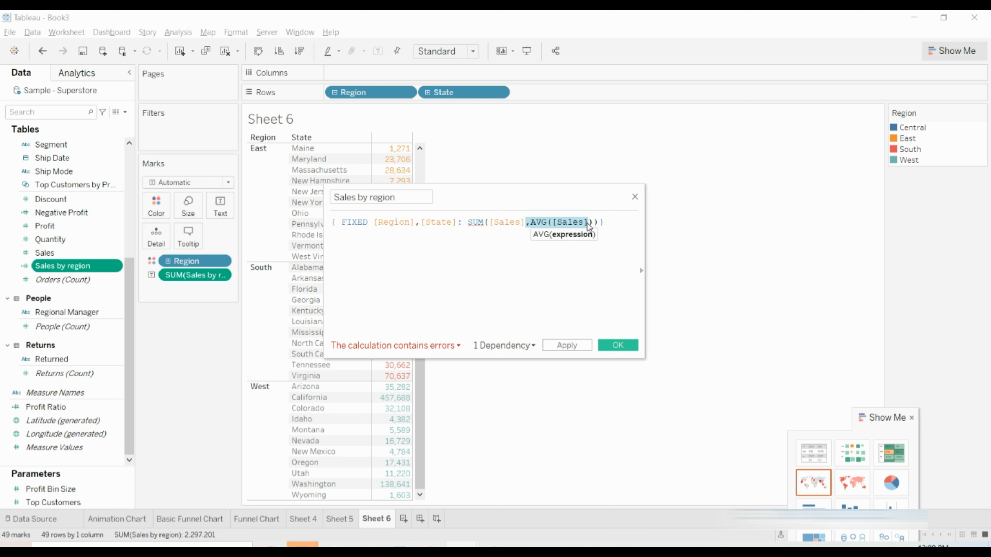
key("BackSpace")
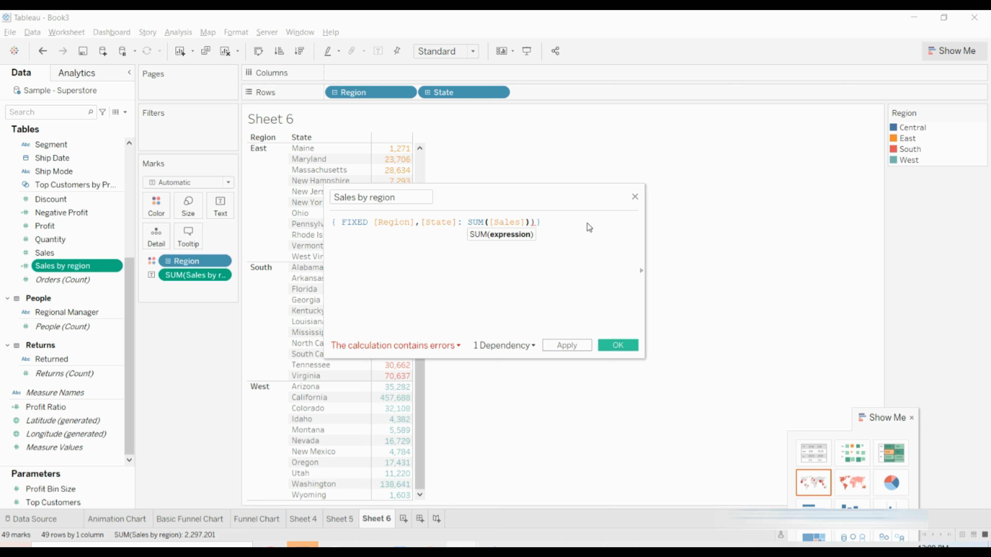
key("Delete")
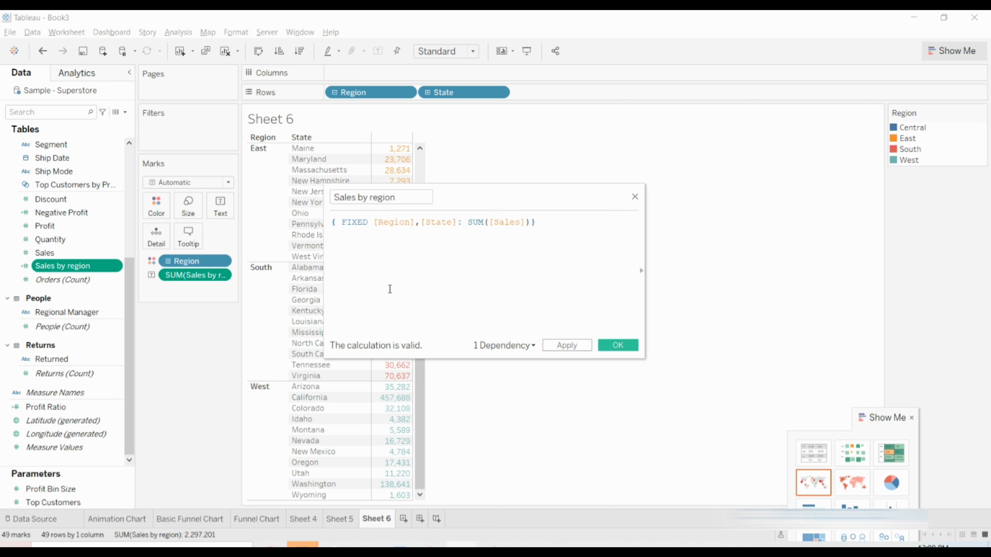
Add [Country/Region] after [State] in the FIXED dimension list and save the calculation.
left_click(457, 222)
type(",Country")
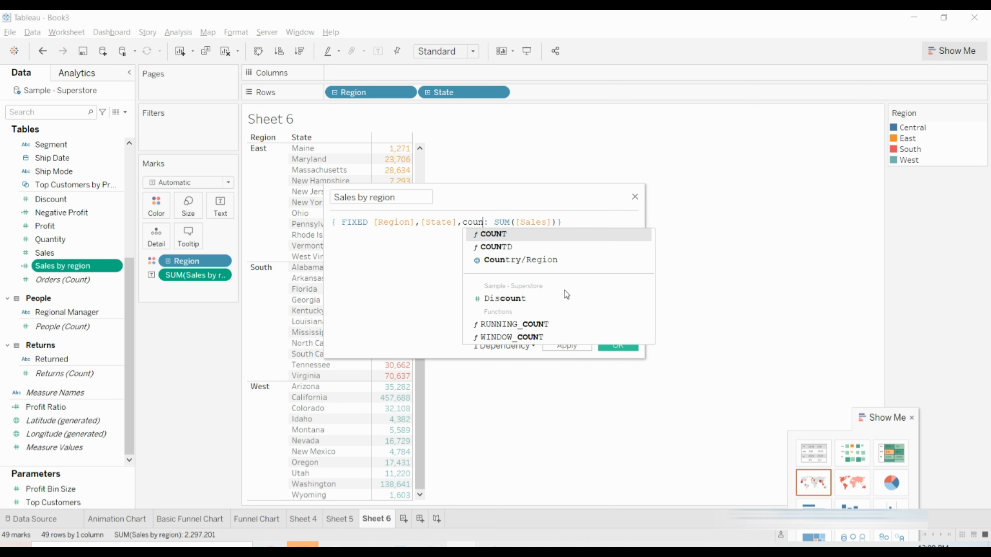
key("Return")
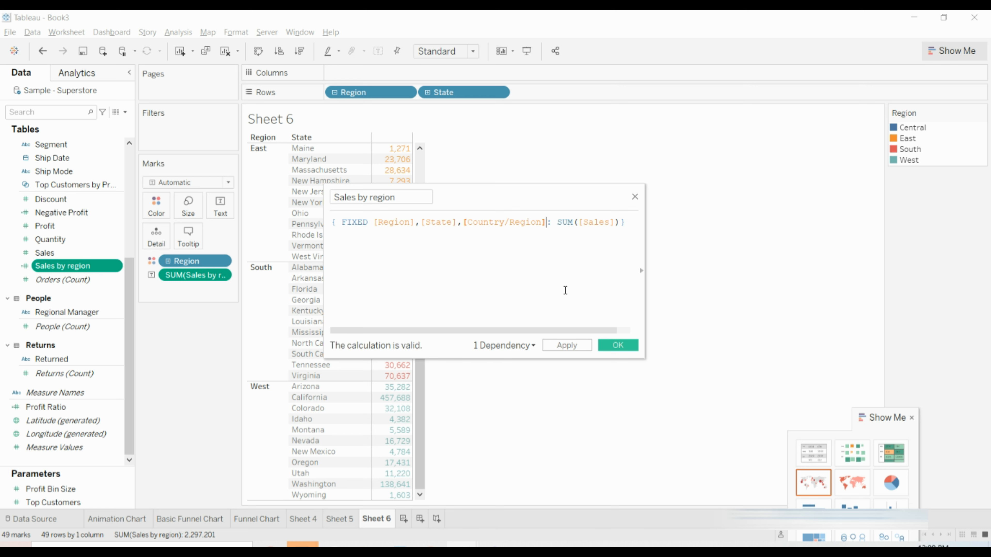
left_click(567, 345)
left_click(628, 345)
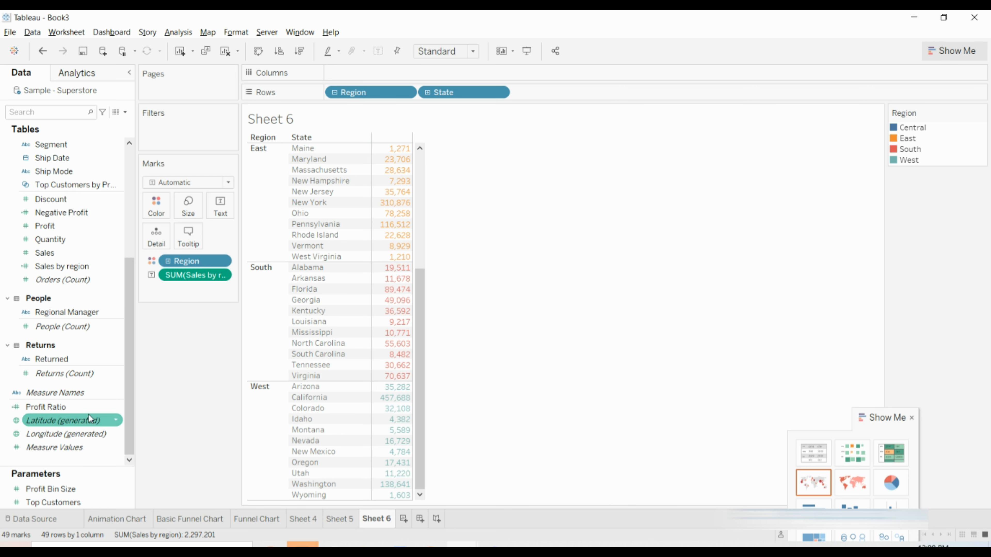
Reopen the Sales by region calculation and remove [Country/Region] and its preceding comma from the formula.
left_click(118, 268)
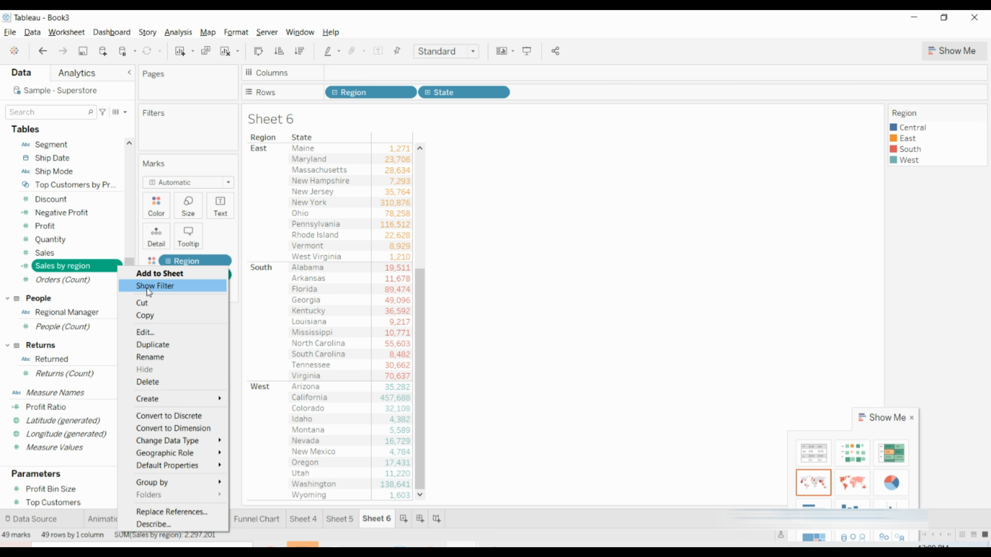
left_click(158, 334)
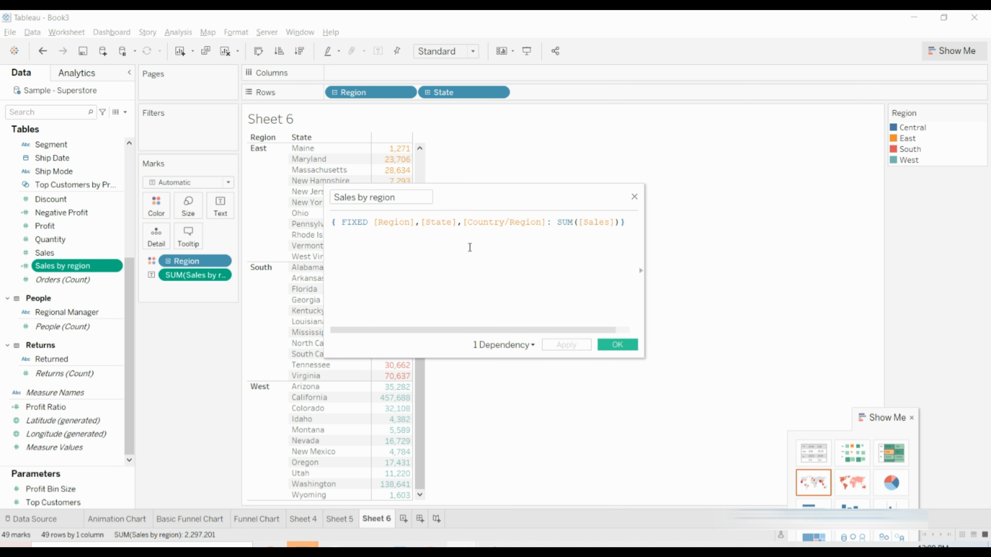
right_click(473, 221)
left_click(452, 262)
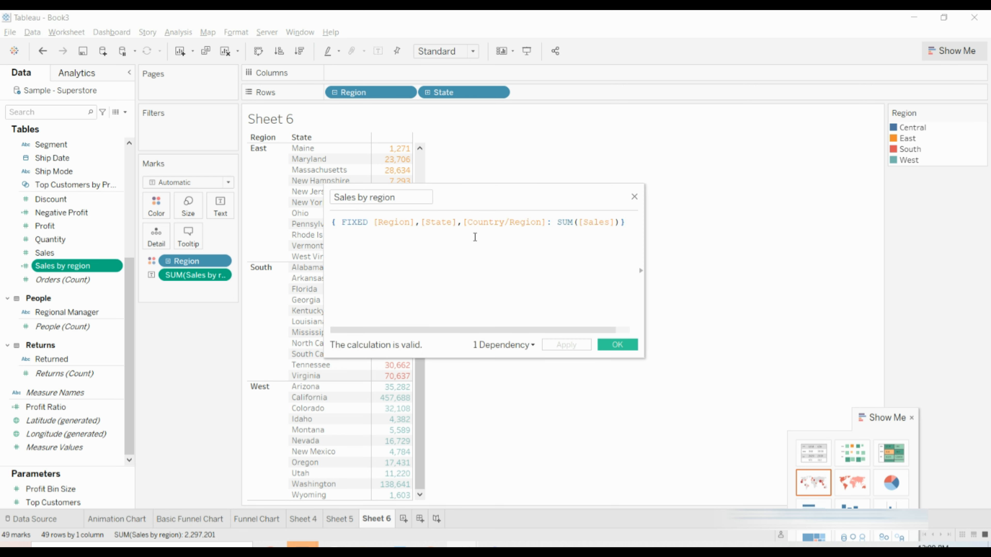
left_click_drag(467, 223, 515, 226)
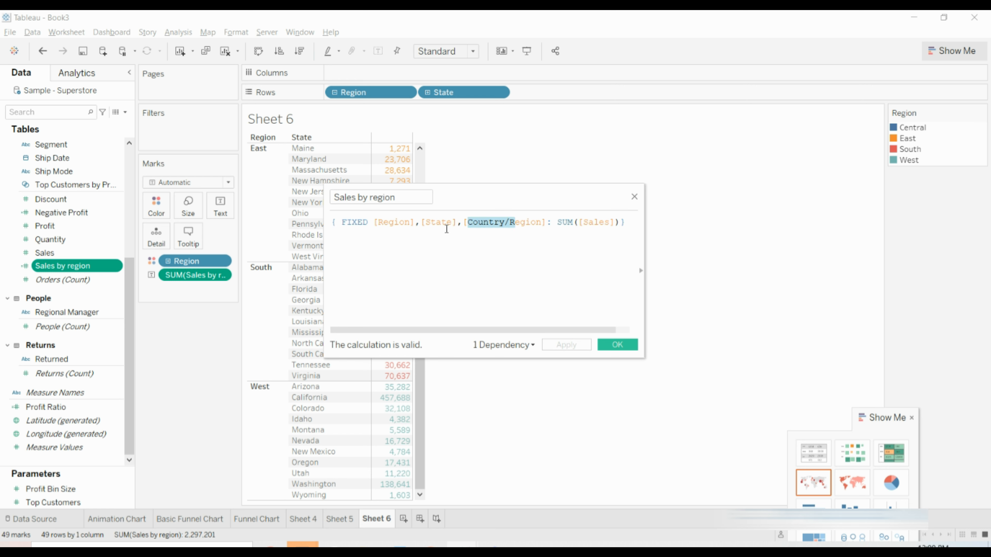
scroll(66, 253, "up", 5)
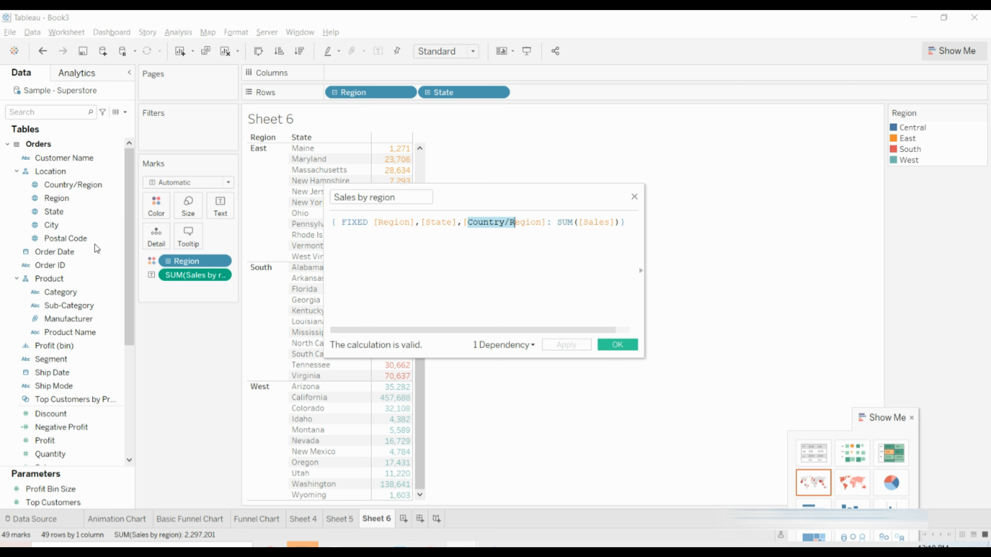
left_click(485, 224)
left_click_drag(461, 223, 545, 220)
key("BackSpace")
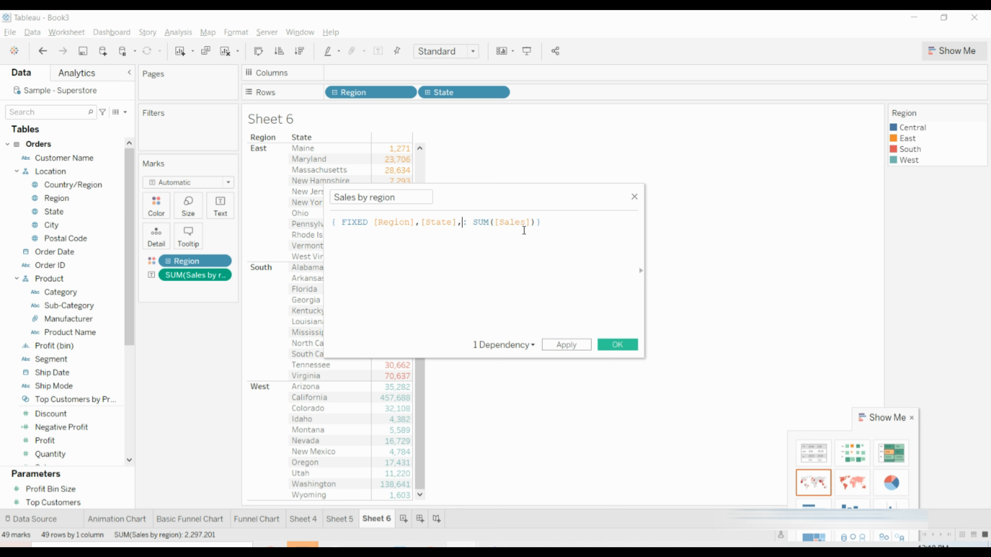
key("BackSpace")
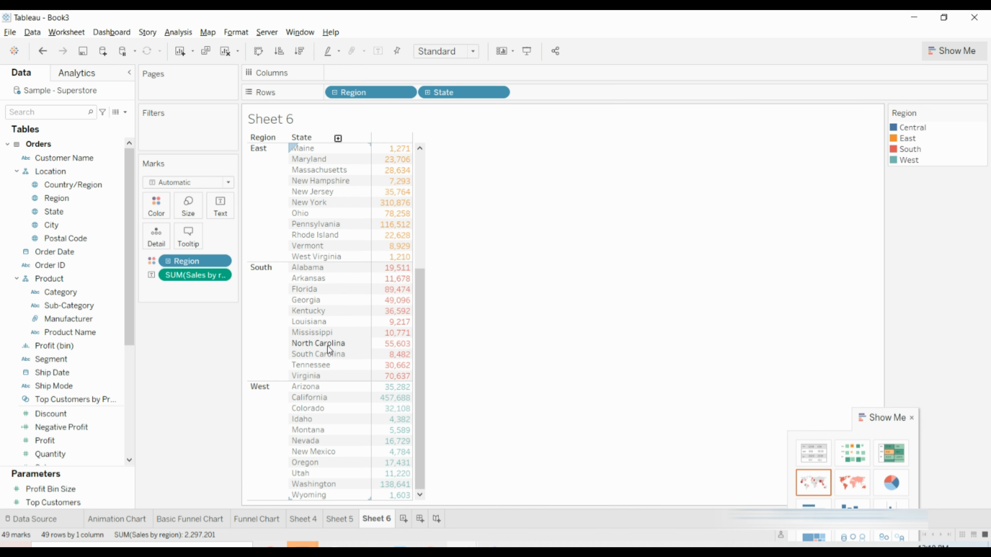
scroll(329, 350, "up", 5)
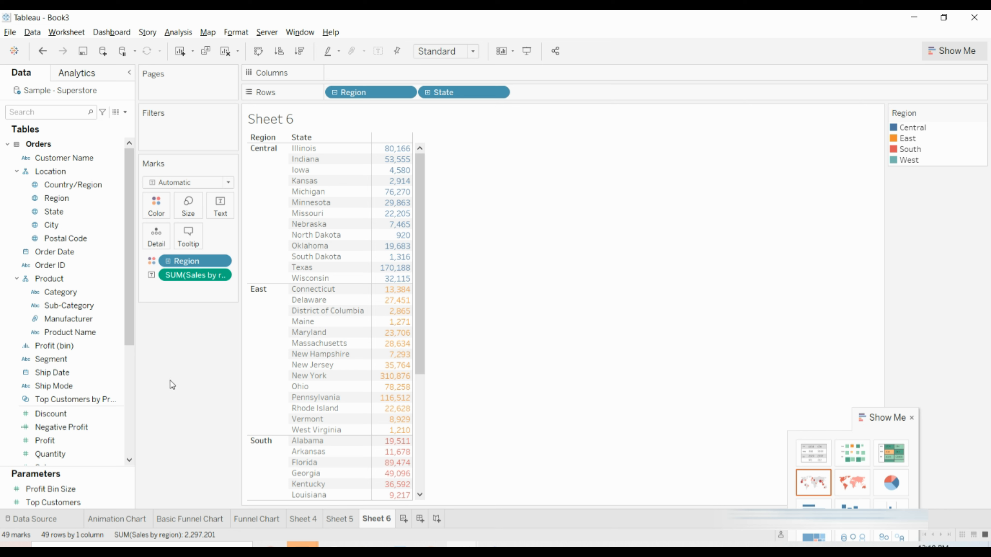
Add a new worksheet and start a calculated field named "statewise sales".
left_click(405, 519)
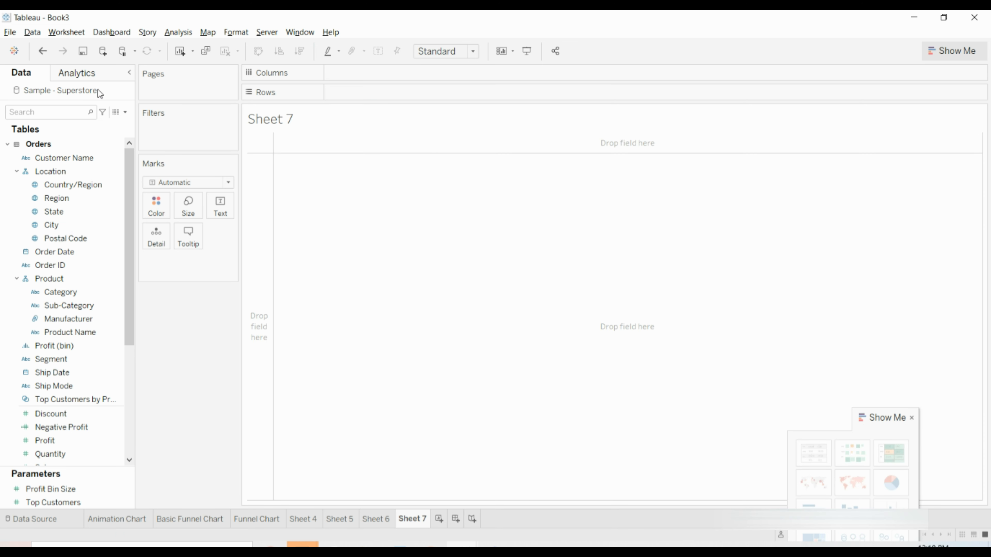
left_click(125, 113)
left_click(115, 124)
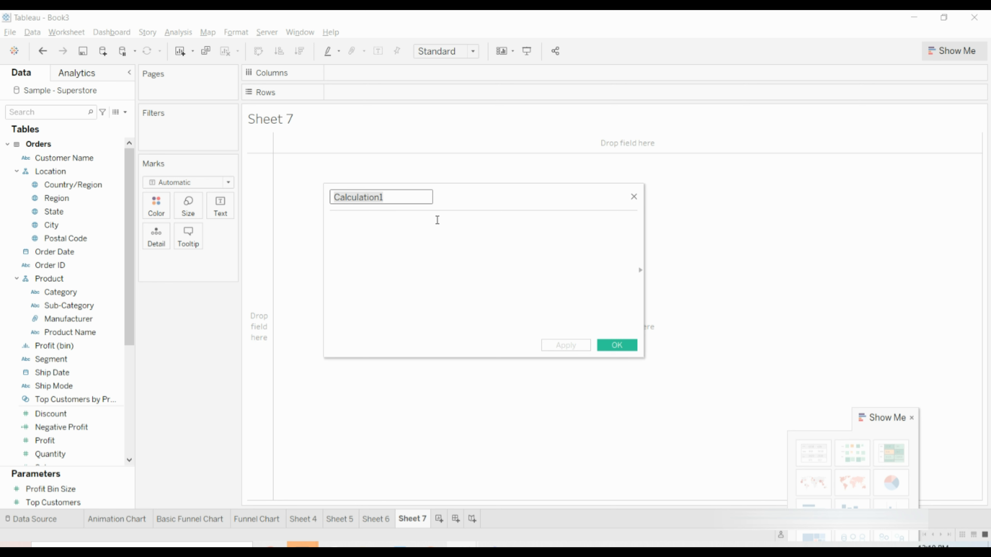
type("state")
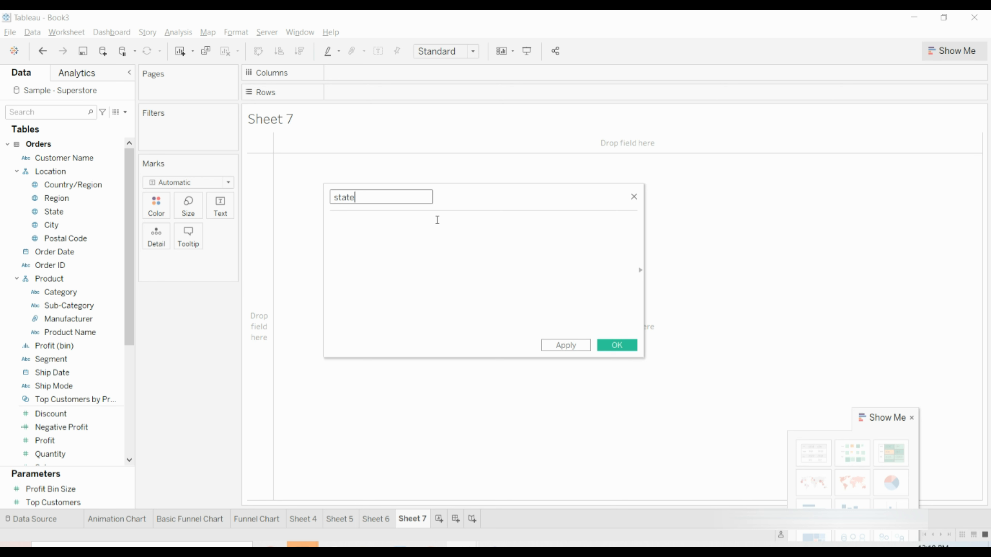
type("wise sales")
Enter the formula { INCLUDE [State]:SUM([Sales])} for the statewise sales calculation.
left_click(438, 219)
type("{ I")
key("Return")
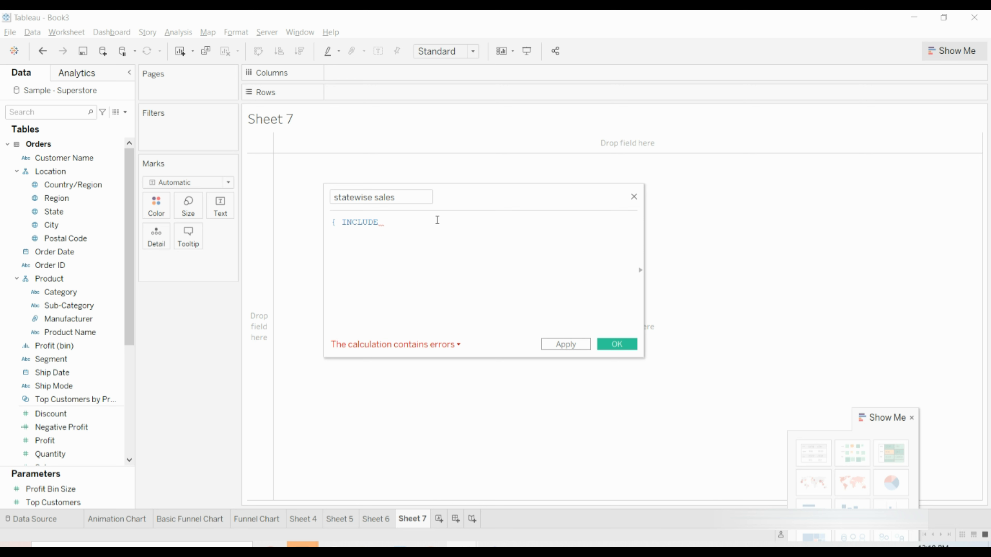
type("[st")
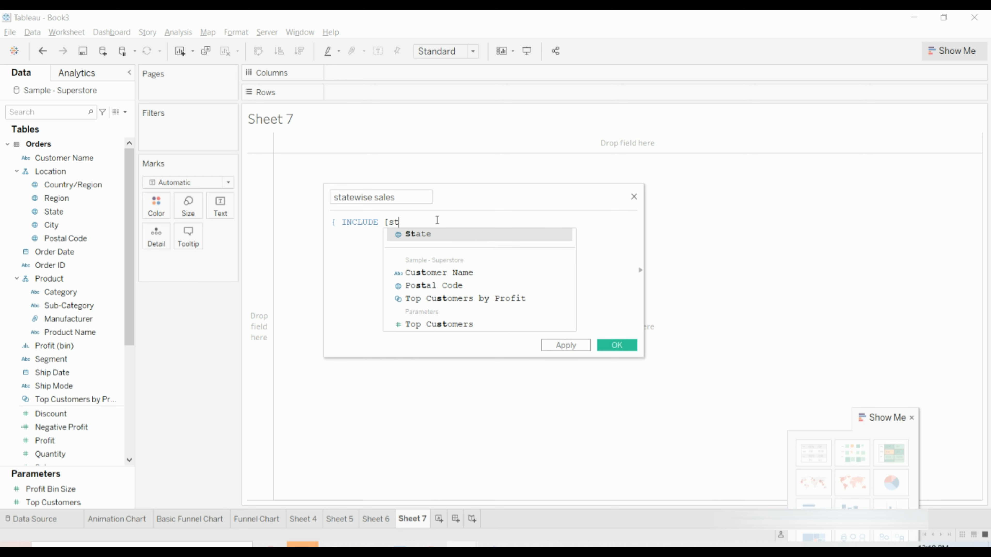
key("Return")
type(":sum")
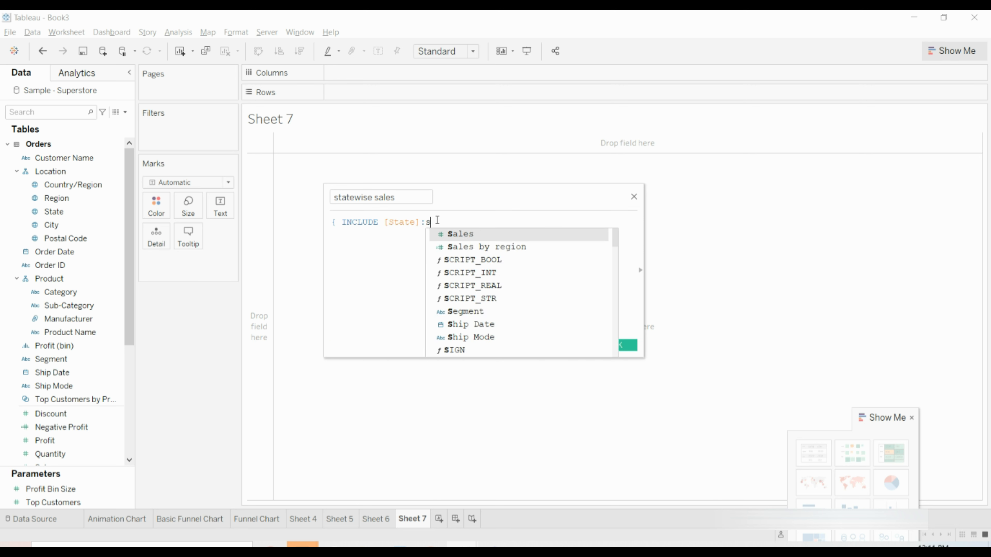
key("Return")
type("sa")
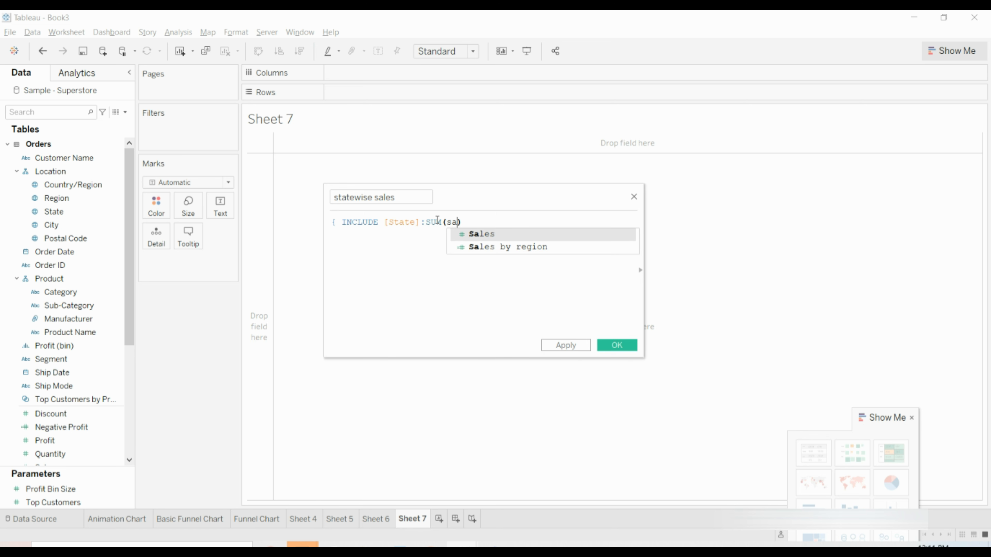
key("Return")
type("}")
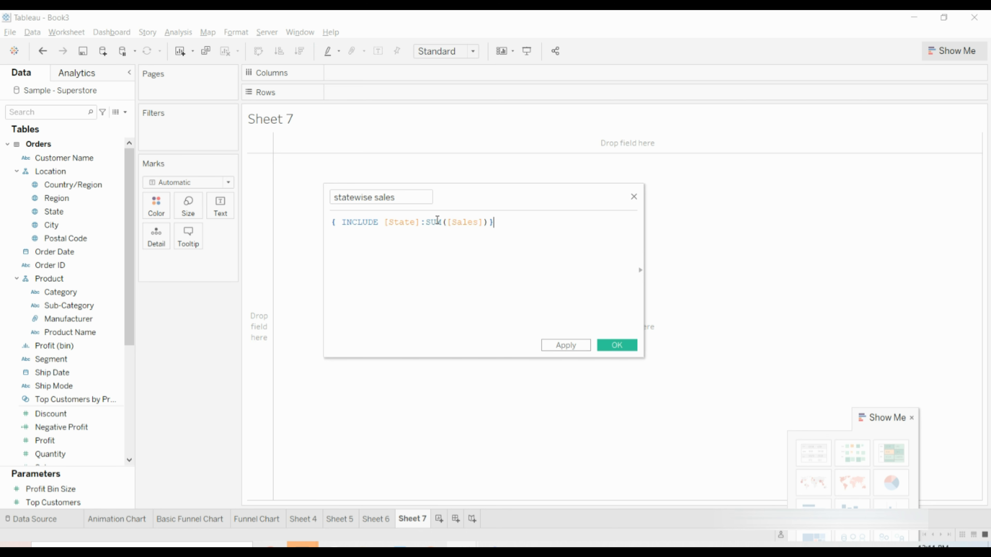
key("Left")
key("Left")
key("Left")
key("Left")
key("Left")
key("Left")
key("Left")
key("Left")
key("Left")
key("Left")
key("Left")
key("Left")
key("Left")
key("Left")
key("Left")
key("Left")
key("Left")
key("Left")
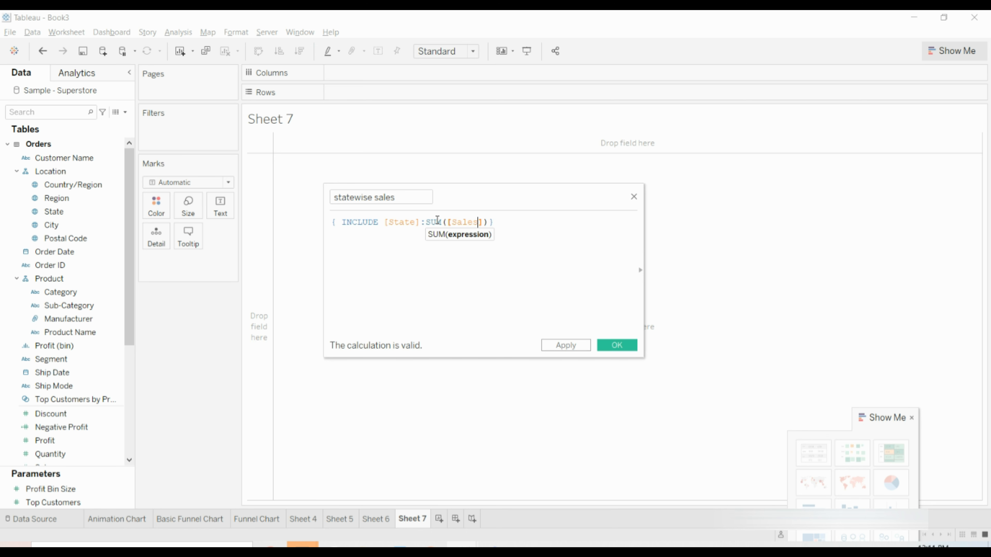
key("Left")
key("Left")
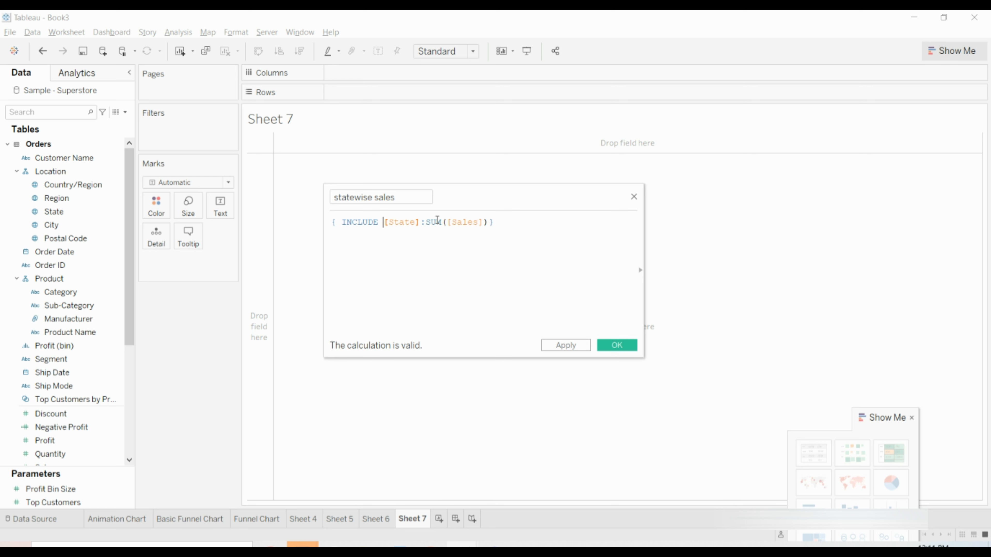
type("Reg")
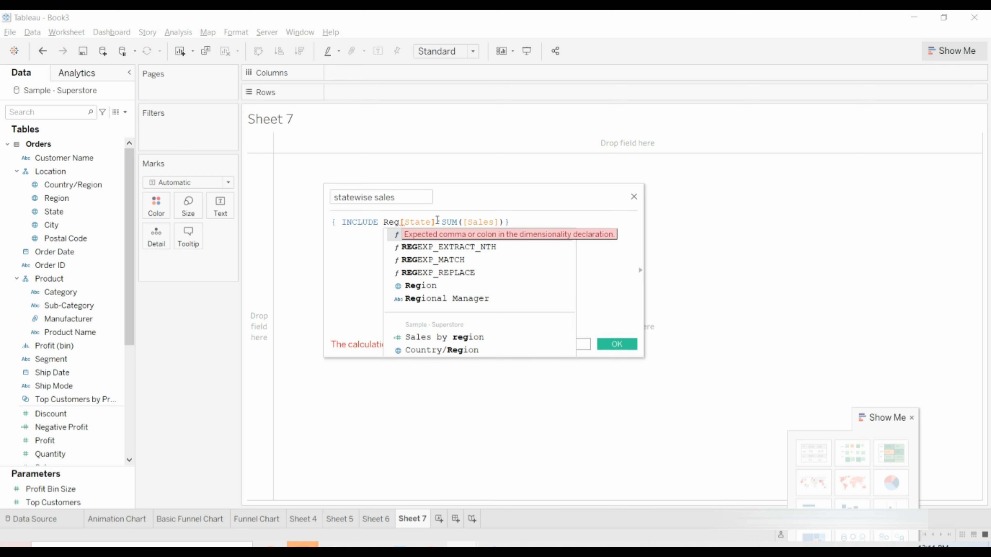
key("BackSpace")
key("BackSpace")
key("BackSpace")
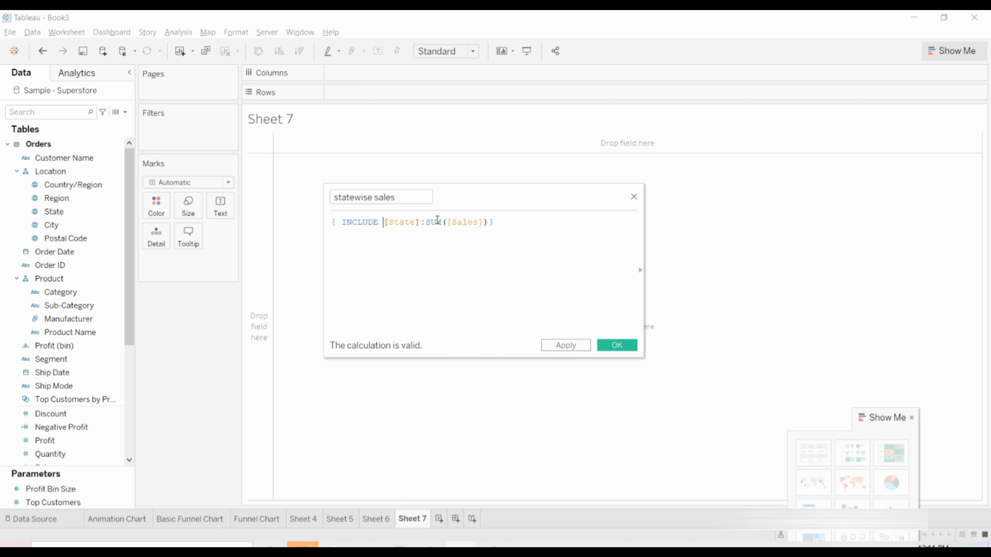
key("Right")
key("Right")
key("Right")
key("Right")
key("Right")
key("Right")
Apply and save the statewise sales calculation, and place Category on Columns.
left_click(582, 345)
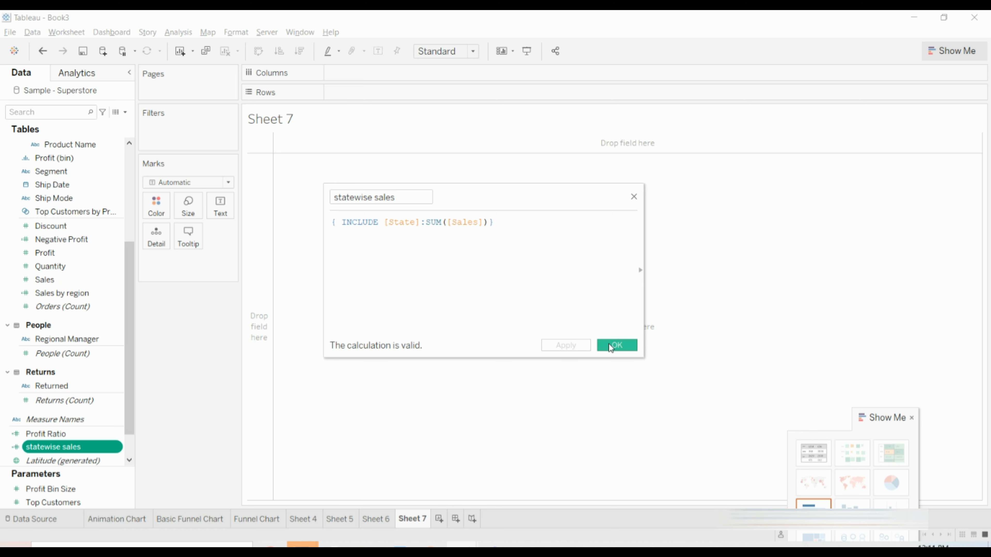
left_click(611, 348)
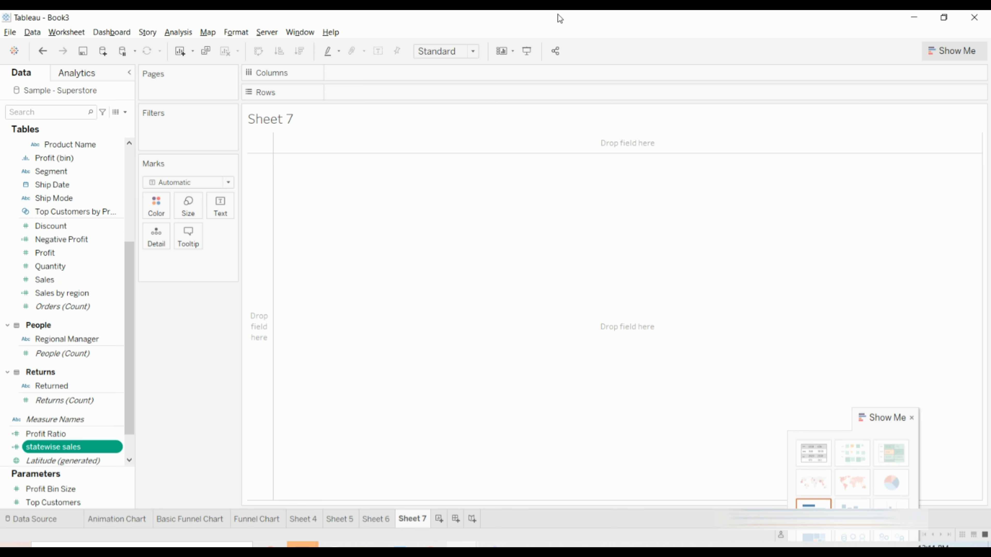
scroll(69, 227, "up", 5)
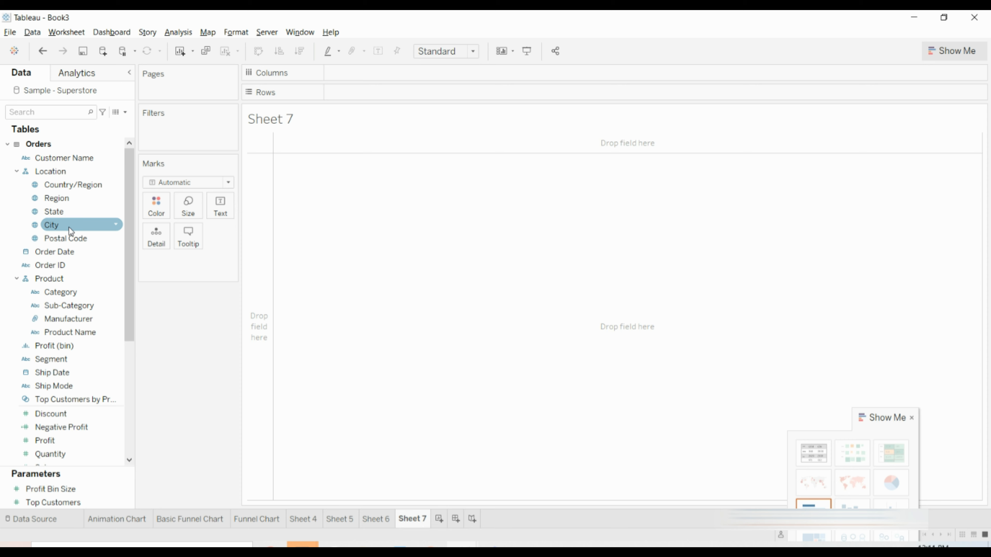
left_click(72, 293)
left_click_drag(72, 293, 377, 78)
Place statewise sales on Rows and change its aggregation to Average.
scroll(57, 412, "down", 3)
left_click(58, 409)
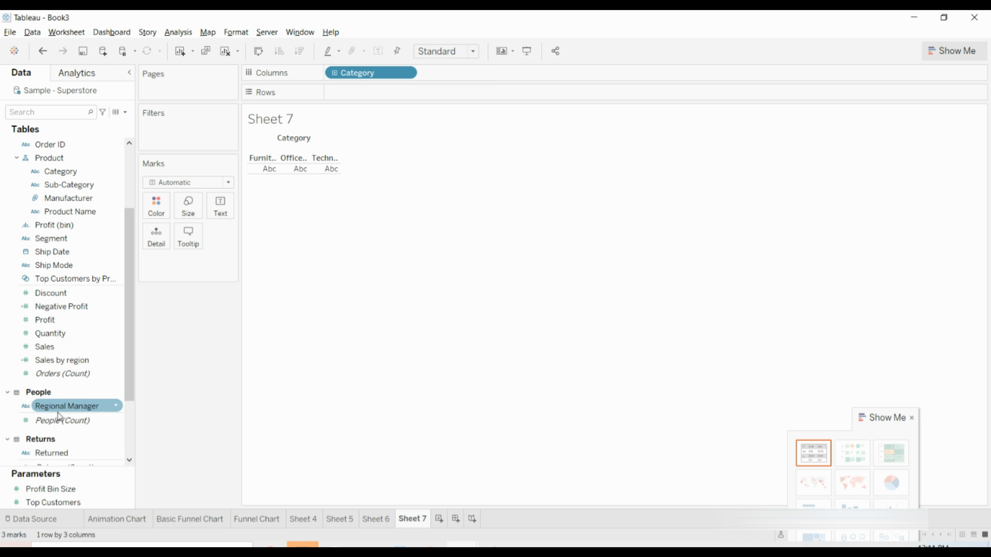
scroll(57, 413, "down", 3)
left_click(55, 408)
left_click_drag(56, 411, 368, 94)
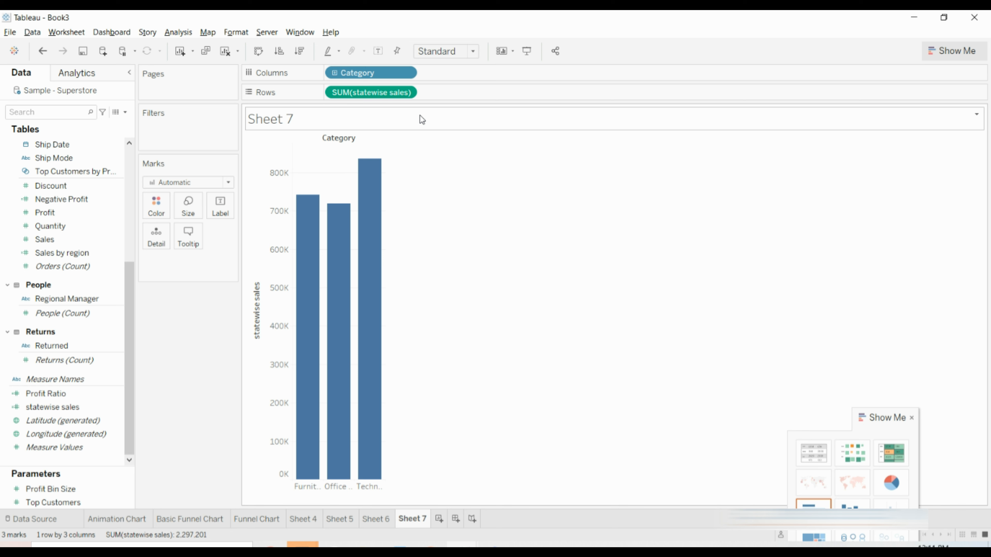
left_click(408, 92)
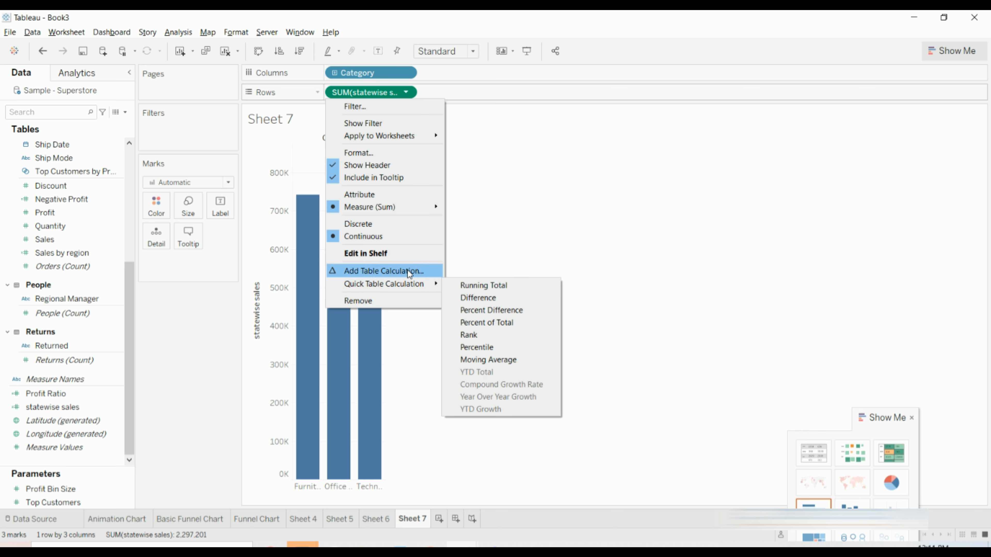
mouse_move(409, 207)
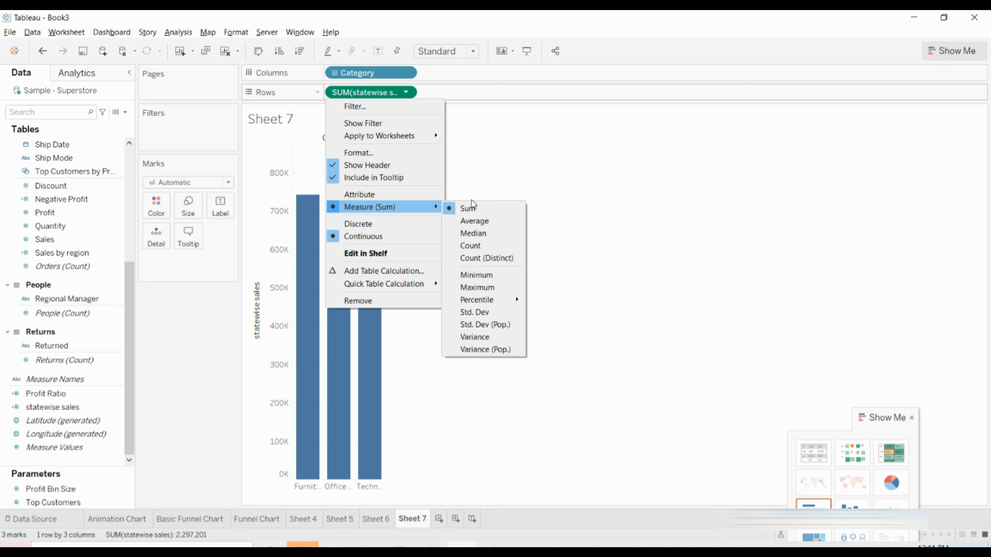
left_click(483, 222)
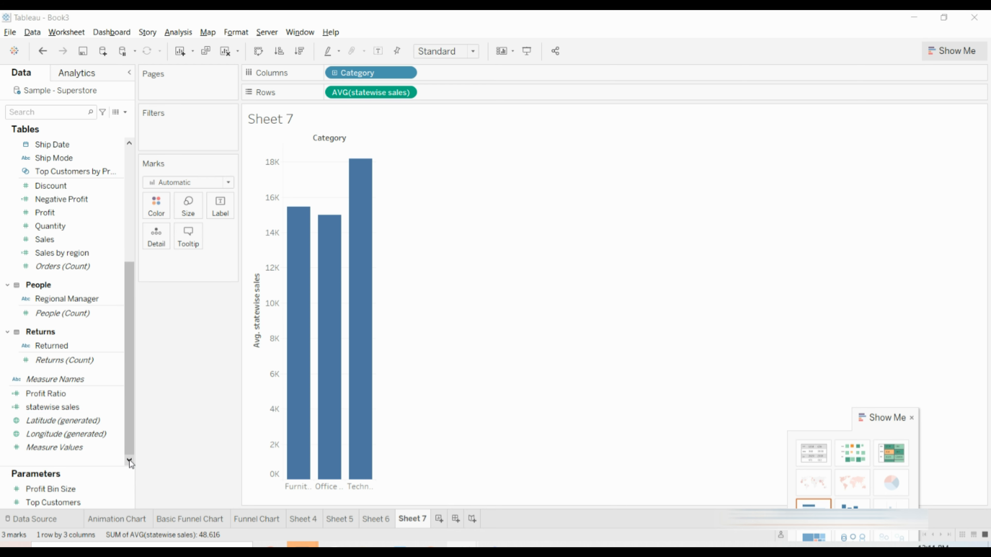
Switch to the presentation, review the Avg. Max sales per City INCLUDE formula slide, and return to Tableau.
key("alt+Tab")
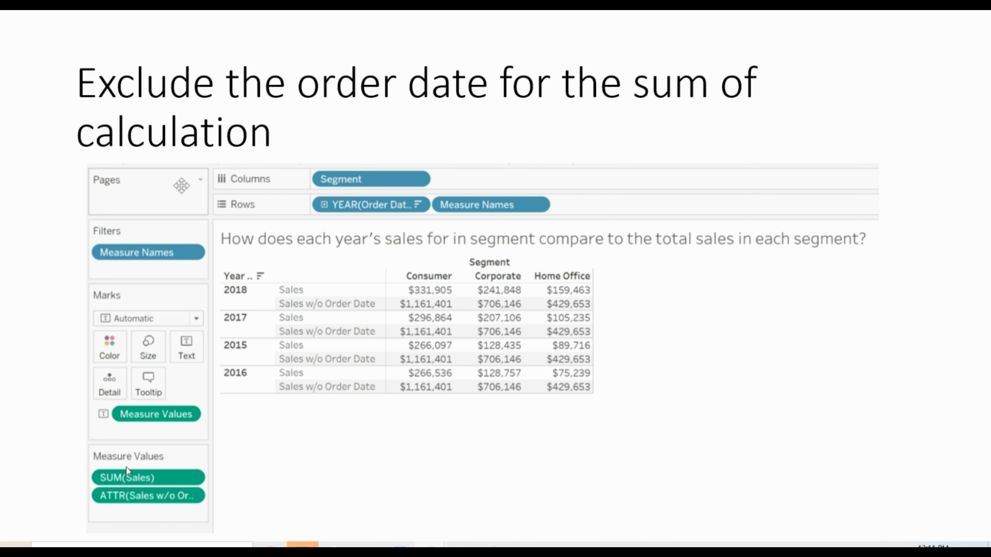
key("Right")
key("Left")
key("Left")
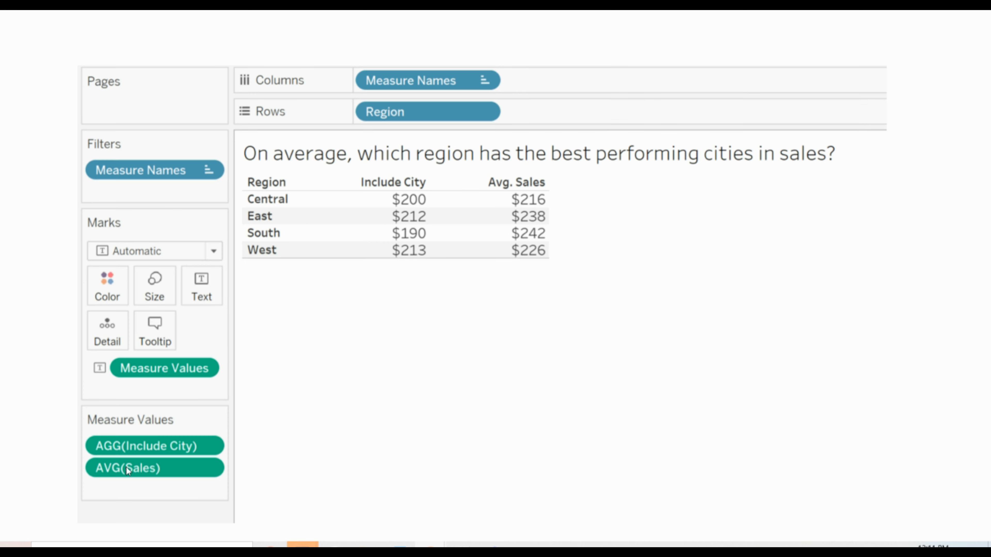
key("Left")
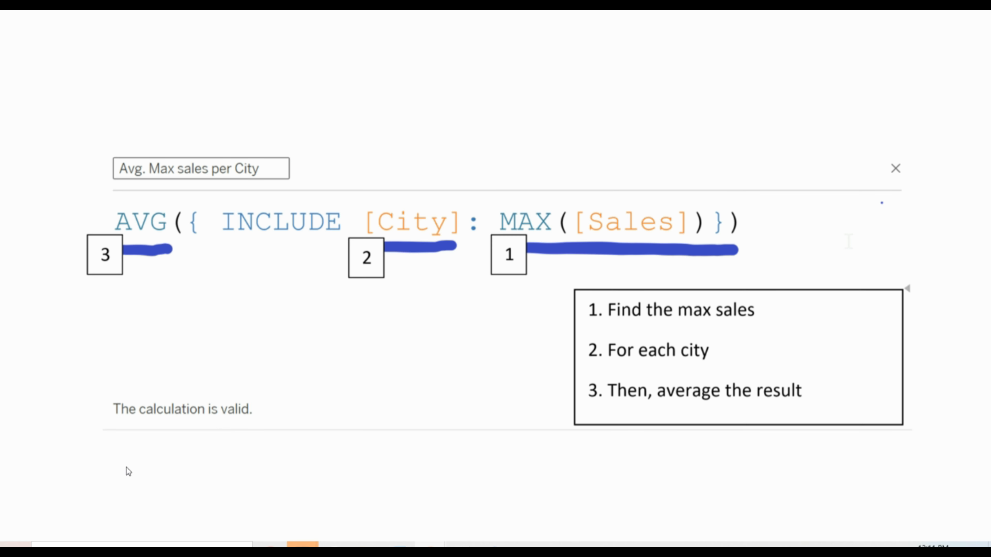
key("alt+Tab")
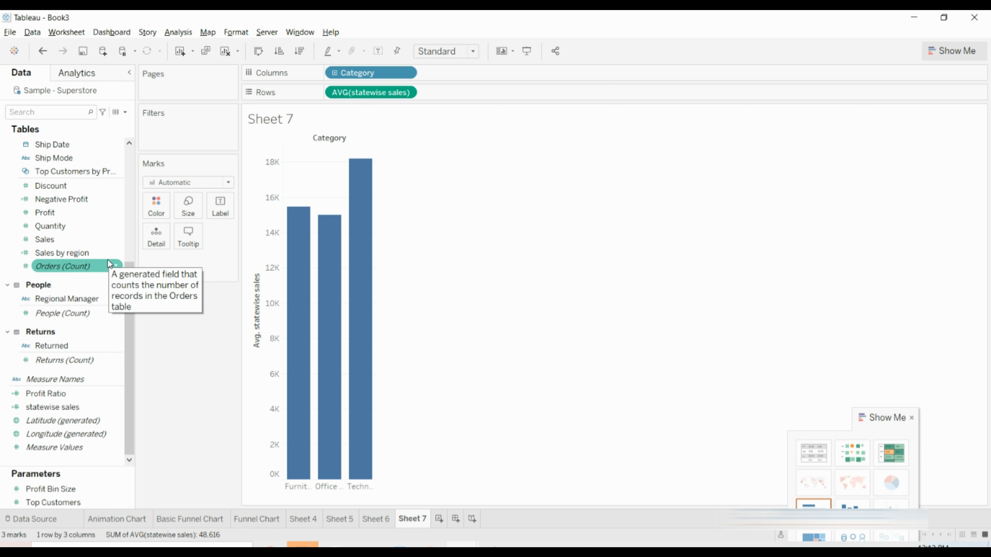
Search the data fields for "sta" and open the statewise sales calculation for editing.
scroll(95, 336, "up", 2)
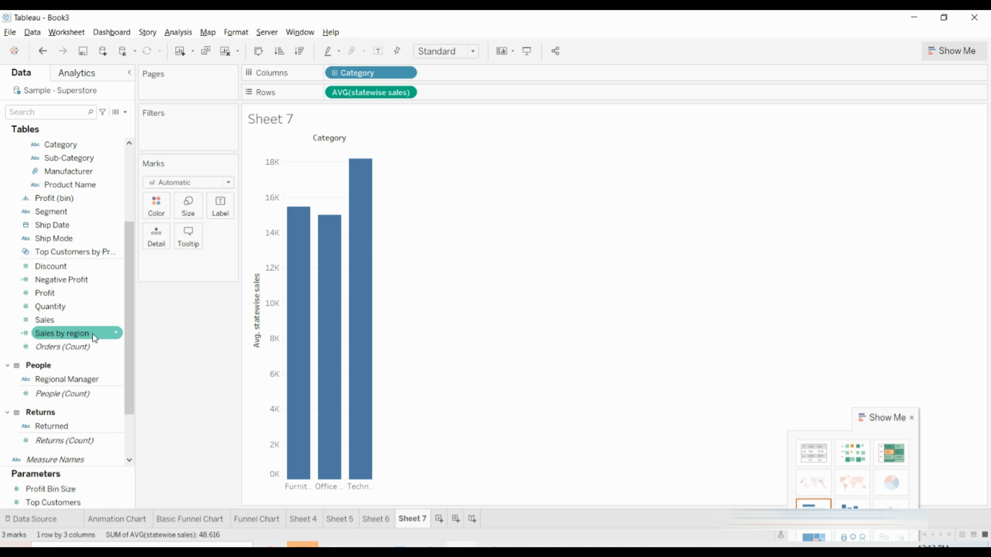
scroll(93, 334, "up", 2)
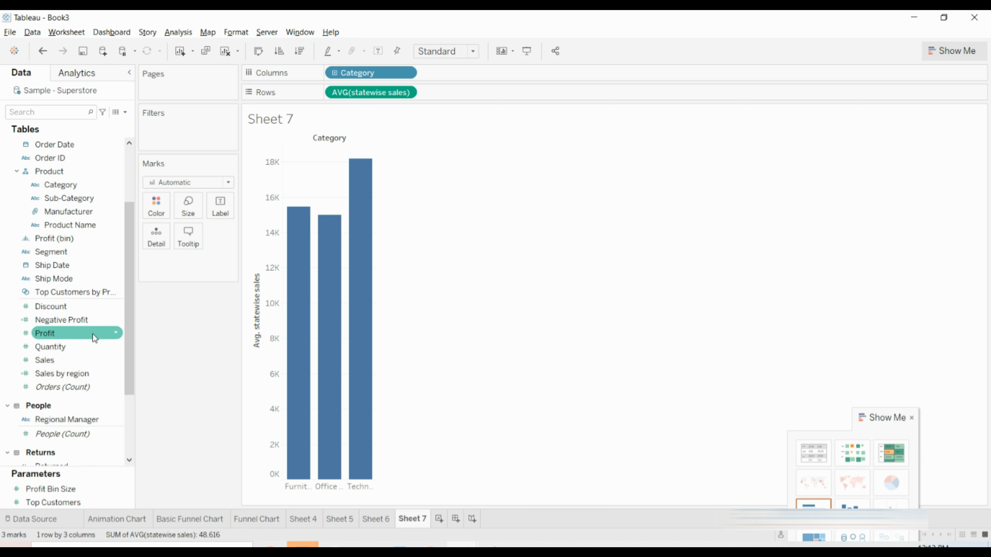
left_click(56, 114)
type("sta")
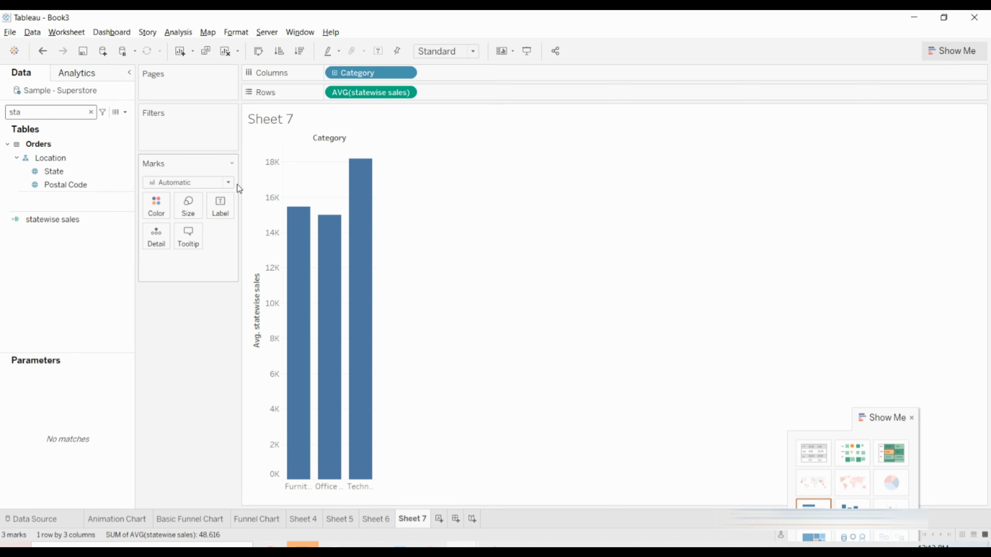
left_click(127, 220)
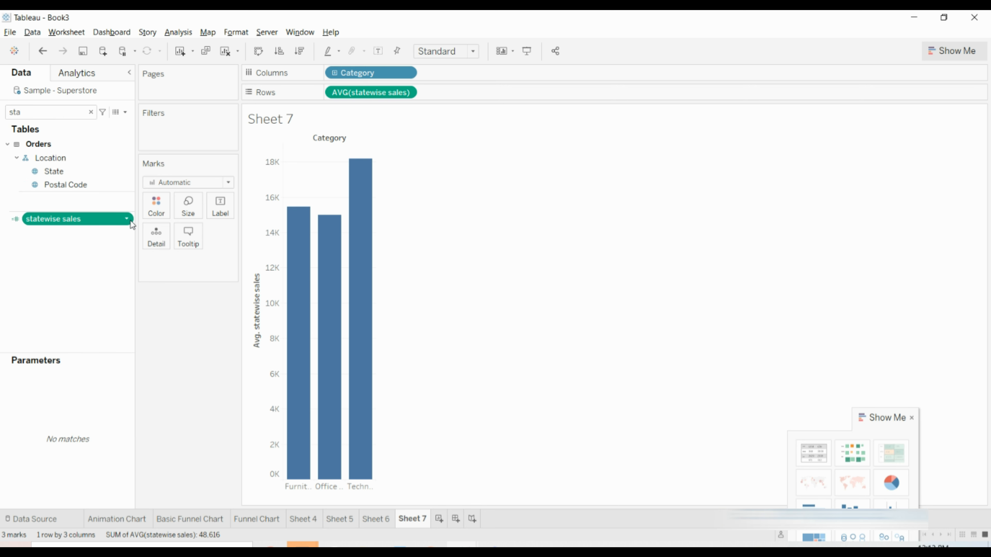
left_click(131, 222)
left_click(161, 286)
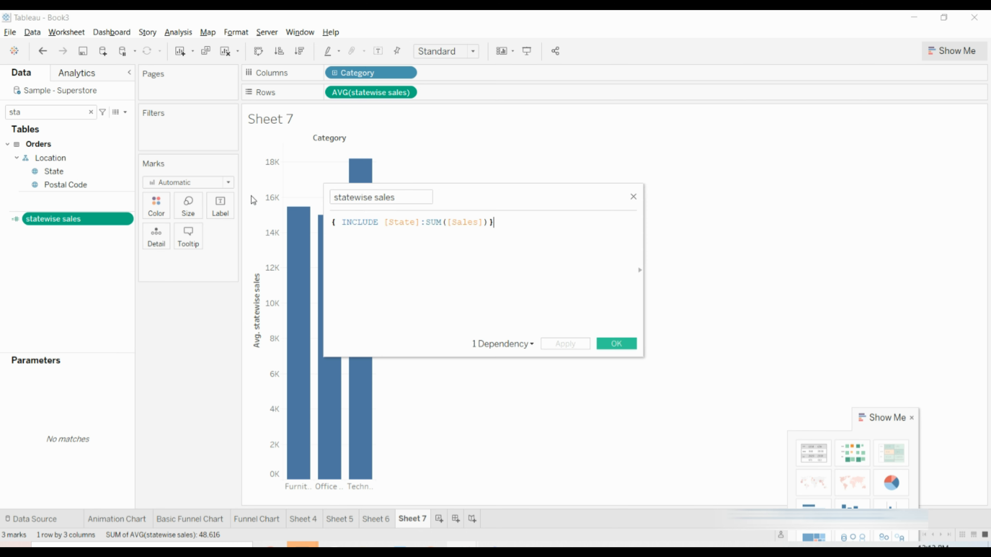
Wrap the whole INCLUDE expression in AVG( ) and save the calculation.
left_click(334, 226)
type("AVG")
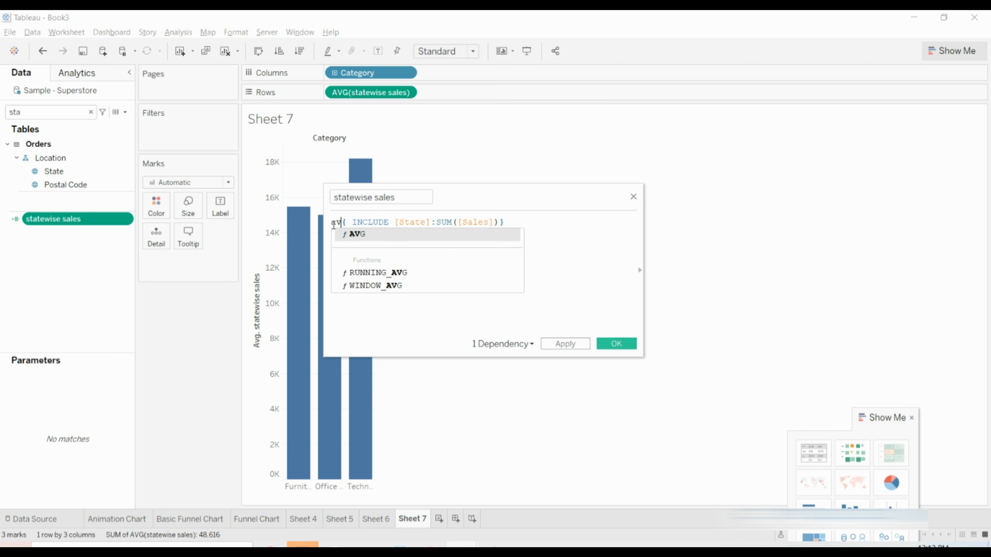
key("Return")
key("BackSpace")
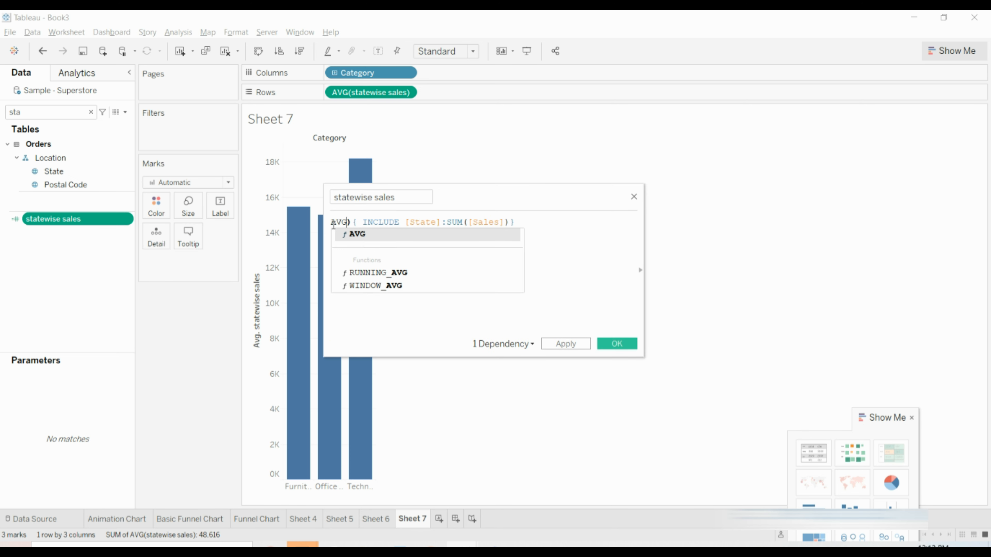
type("(")
key("Delete")
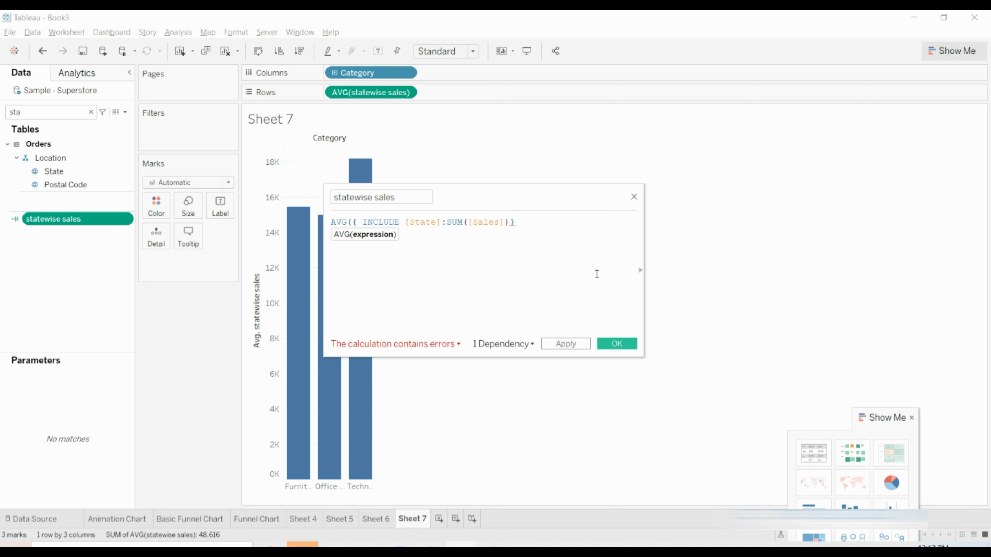
left_click(533, 224)
type(")")
left_click(570, 338)
left_click(619, 346)
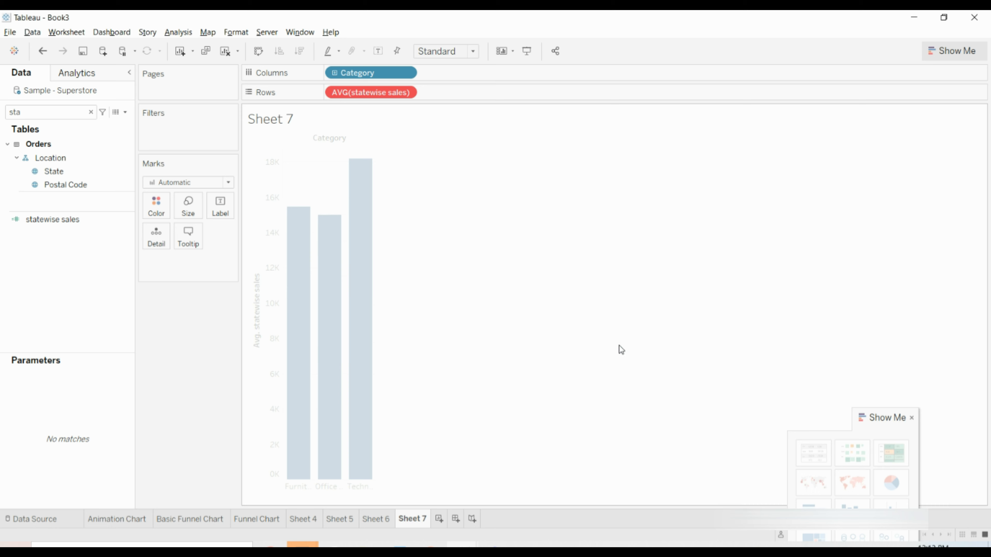
Remove the invalid AVG(statewise sales) from Rows and place the updated statewise sales field there instead.
left_click_drag(371, 94, 199, 386)
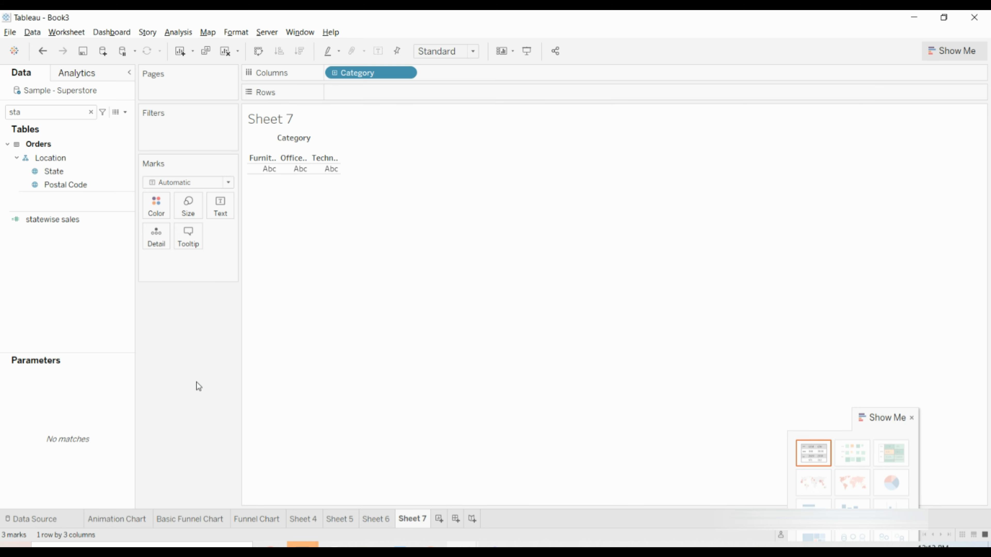
left_click_drag(65, 220, 368, 93)
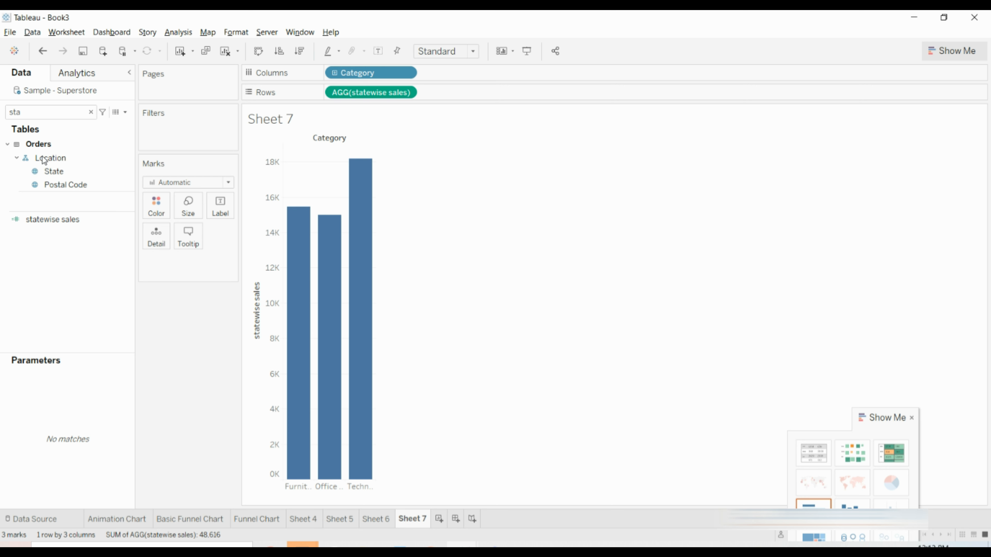
Open a blank calculated field and show its function reference filtered to the Number category.
left_click(125, 113)
left_click(98, 124)
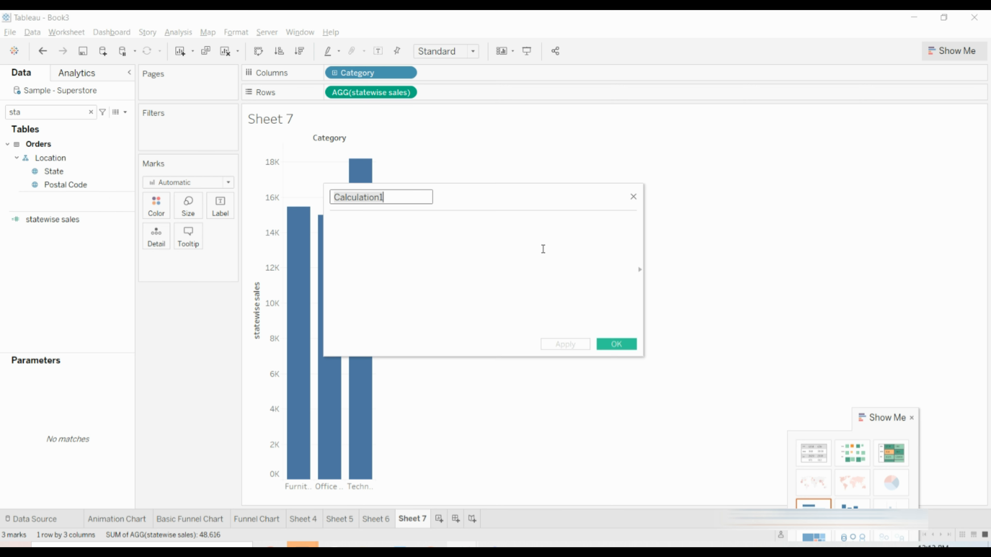
left_click(639, 269)
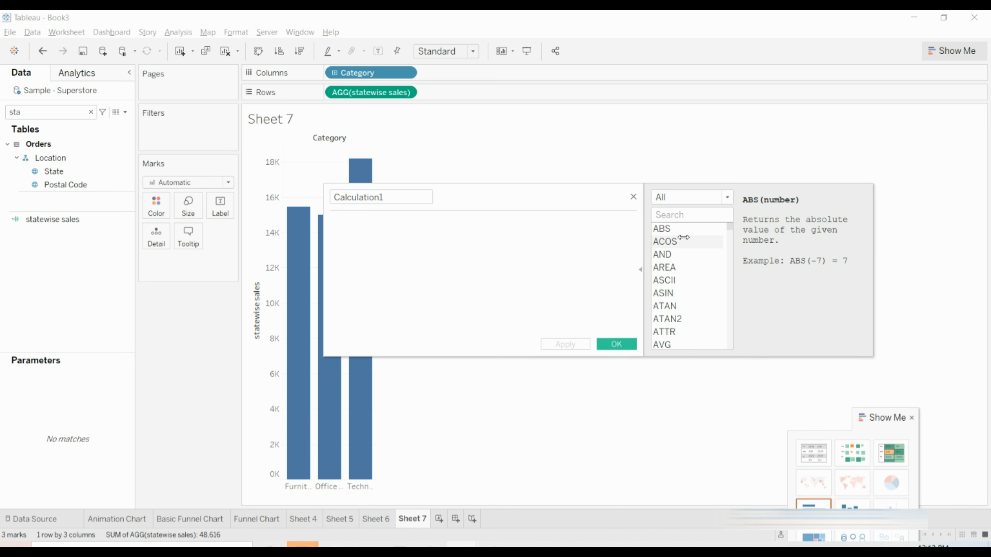
left_click(728, 197)
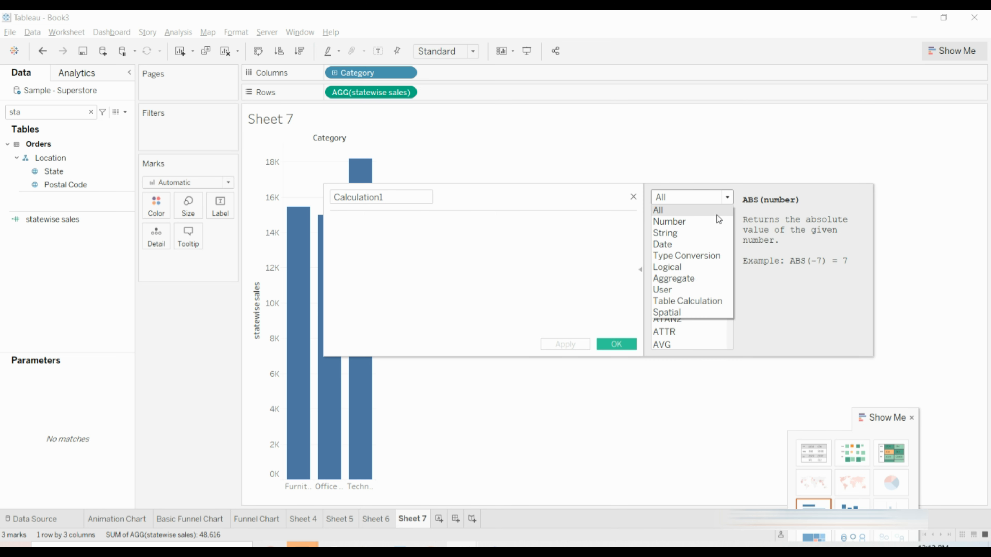
left_click(700, 221)
left_click(727, 196)
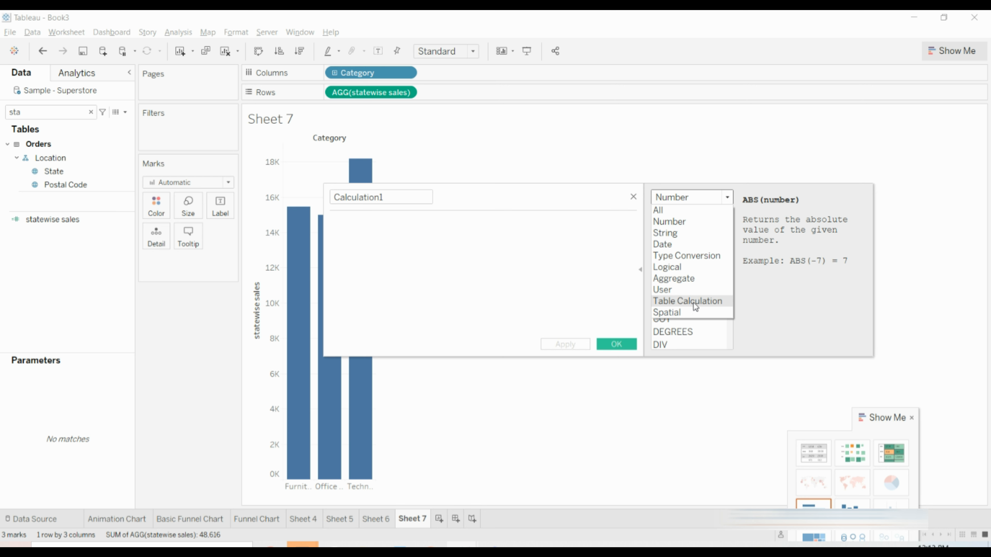
left_click(565, 288)
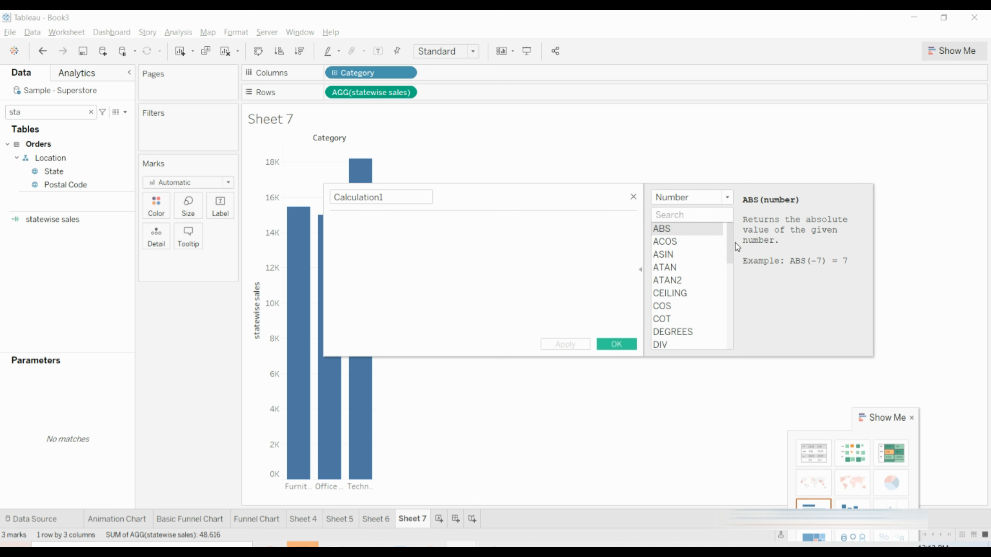
Look through the Number functions, reset the reference to All, and close the calculation editor without saving.
left_click_drag(732, 242, 722, 341)
scroll(712, 290, "up", 6)
left_click(728, 197)
left_click(720, 210)
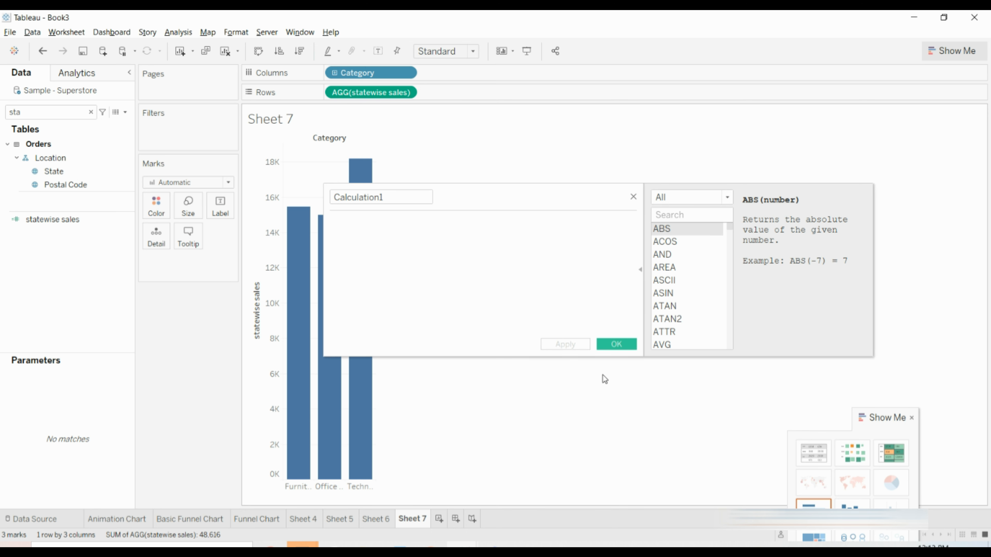
left_click(633, 197)
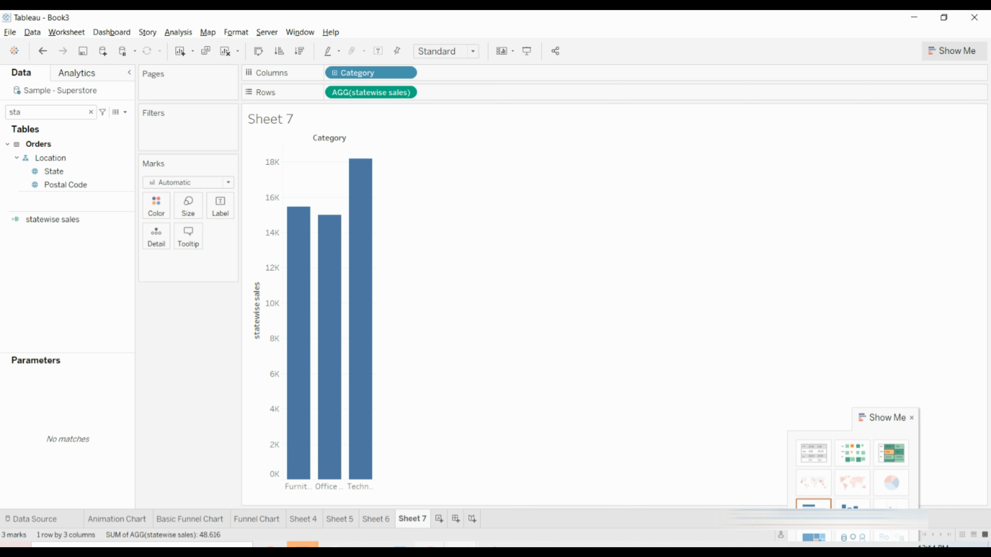
mouse_move(431, 547)
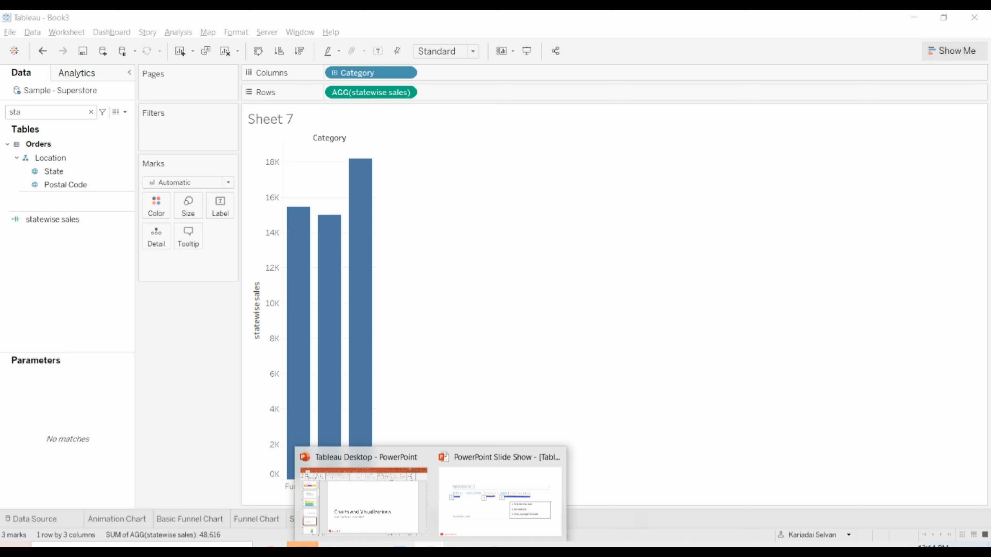
left_click(507, 344)
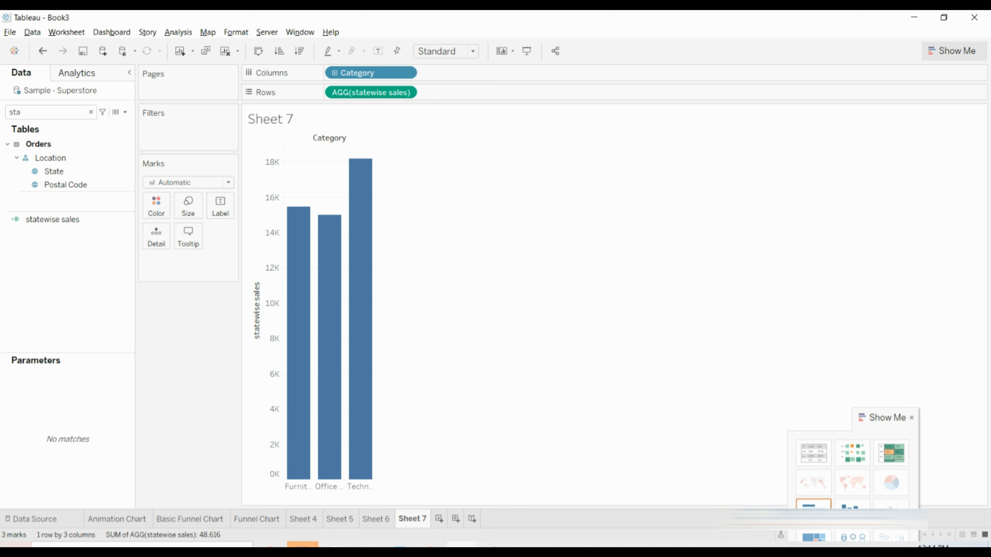
On a new worksheet, clear the field search and plot Sales on Rows against Order Date by year and quarter on Columns.
left_click(439, 520)
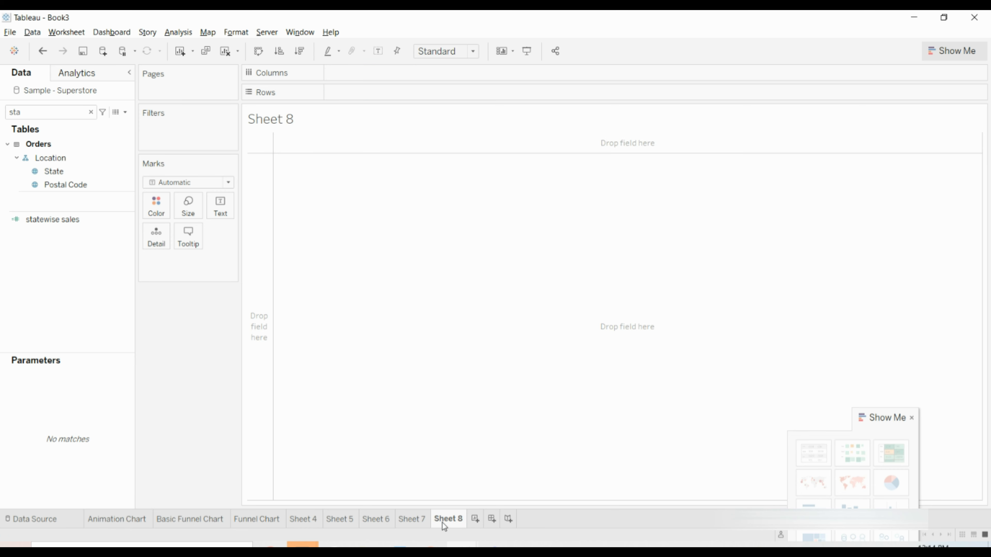
left_click(91, 112)
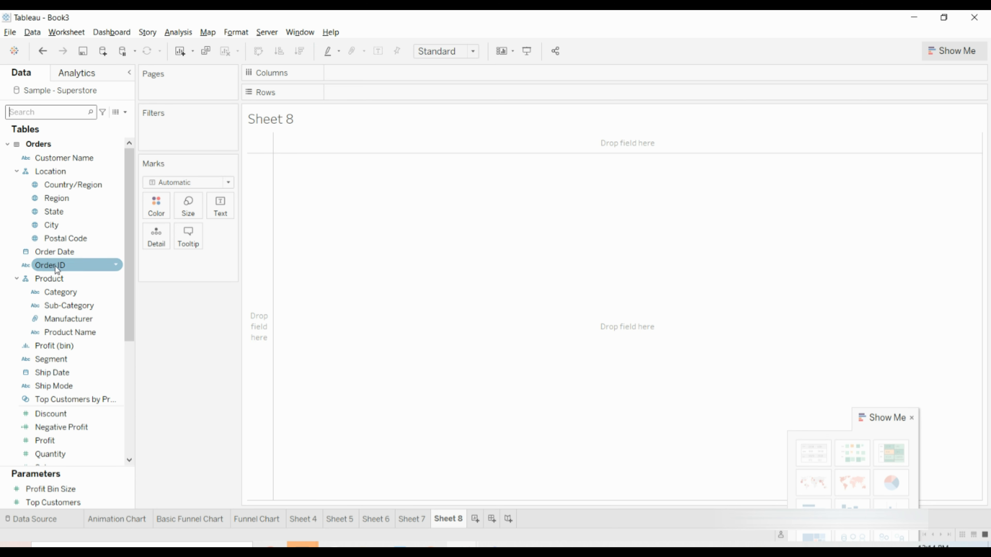
left_click_drag(55, 252, 349, 82)
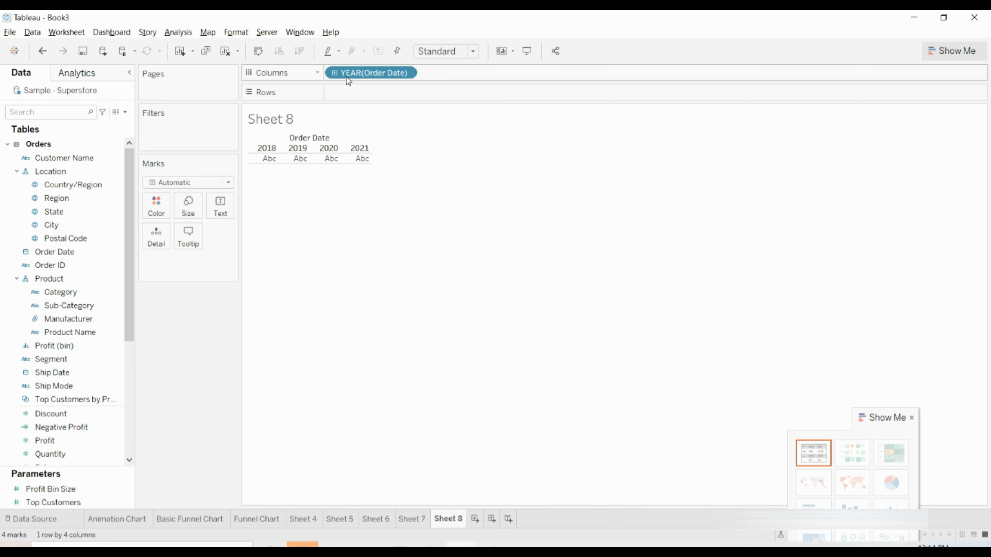
left_click(335, 73)
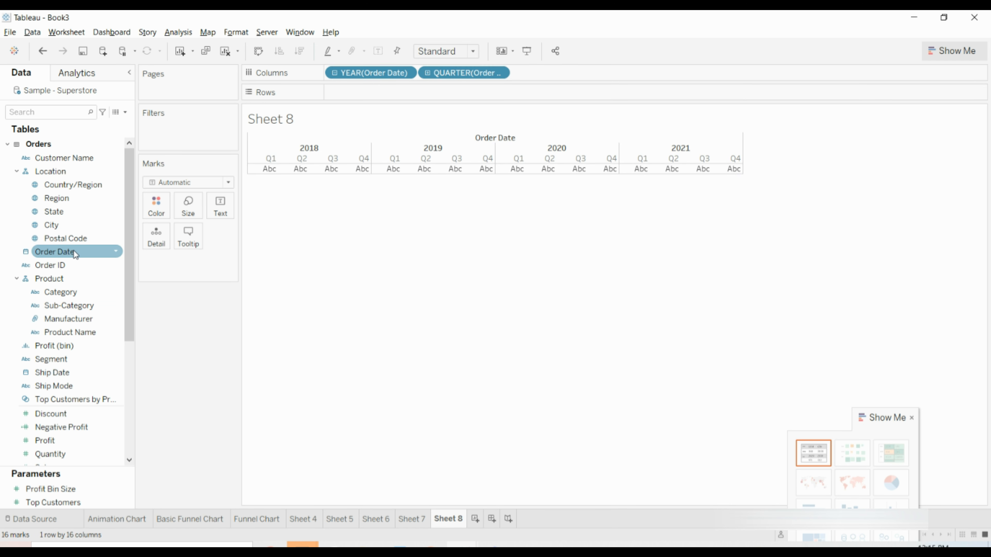
scroll(83, 371, "down", 3)
left_click_drag(78, 388, 353, 93)
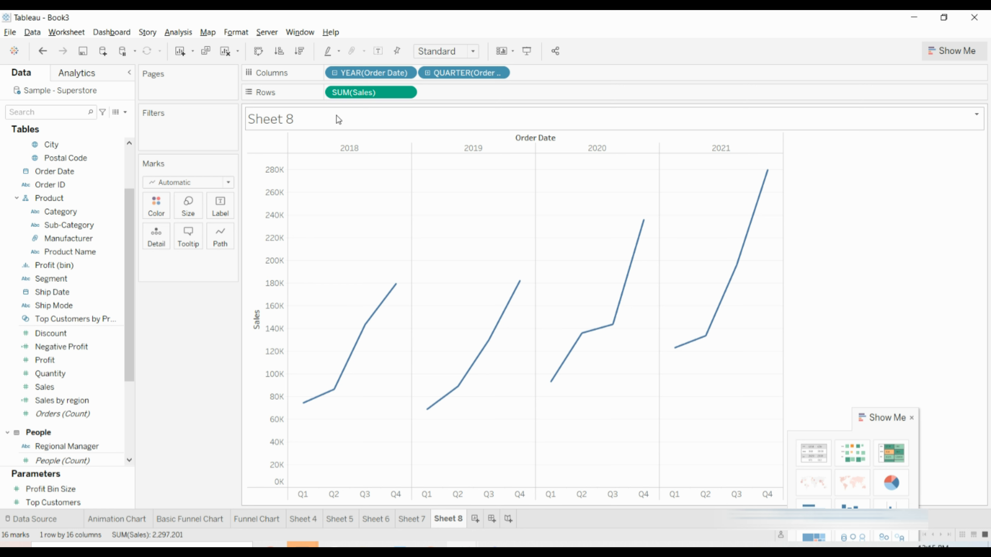
Add a Forecast model to the quarterly sales chart and inspect the actual and estimated points.
left_click(73, 75)
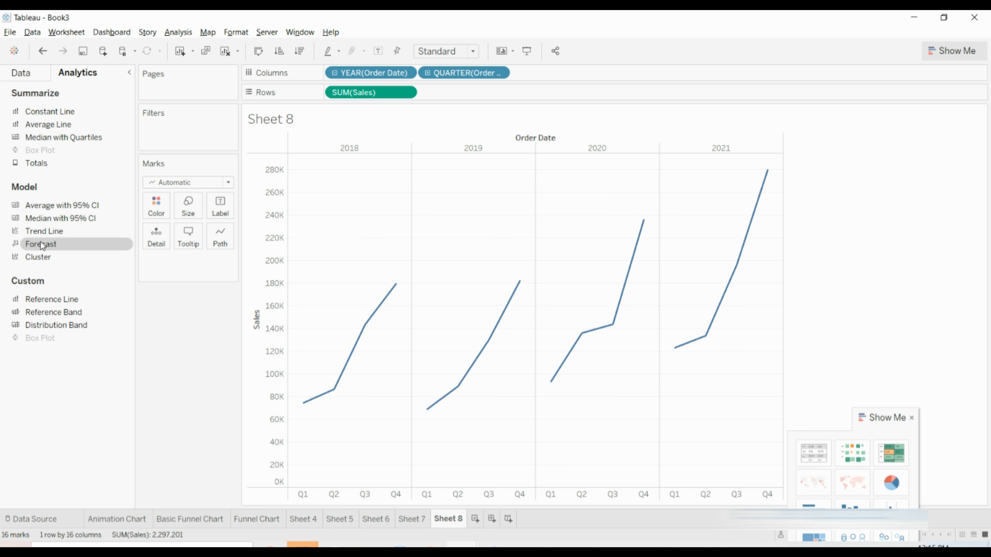
left_click_drag(40, 244, 334, 153)
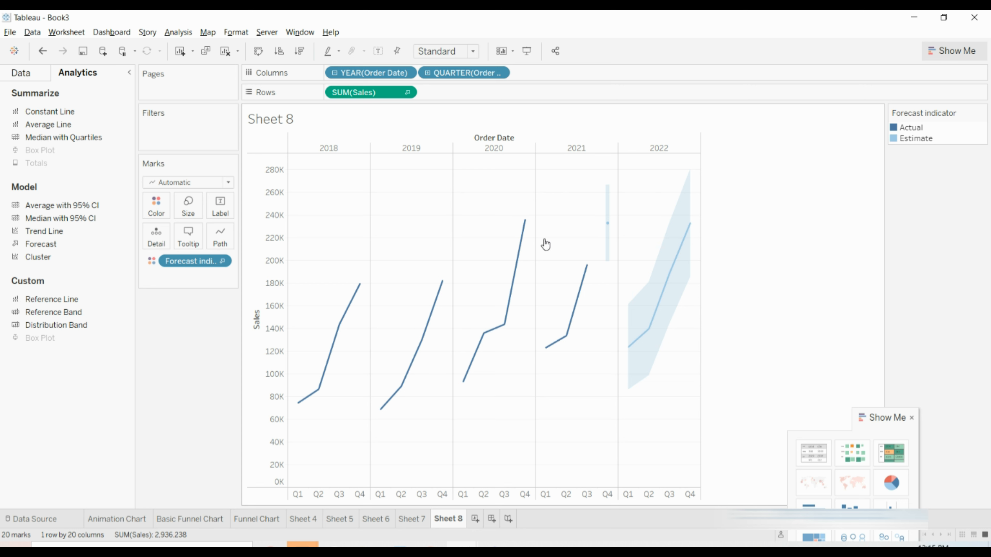
mouse_move(587, 274)
mouse_move(607, 226)
mouse_move(629, 347)
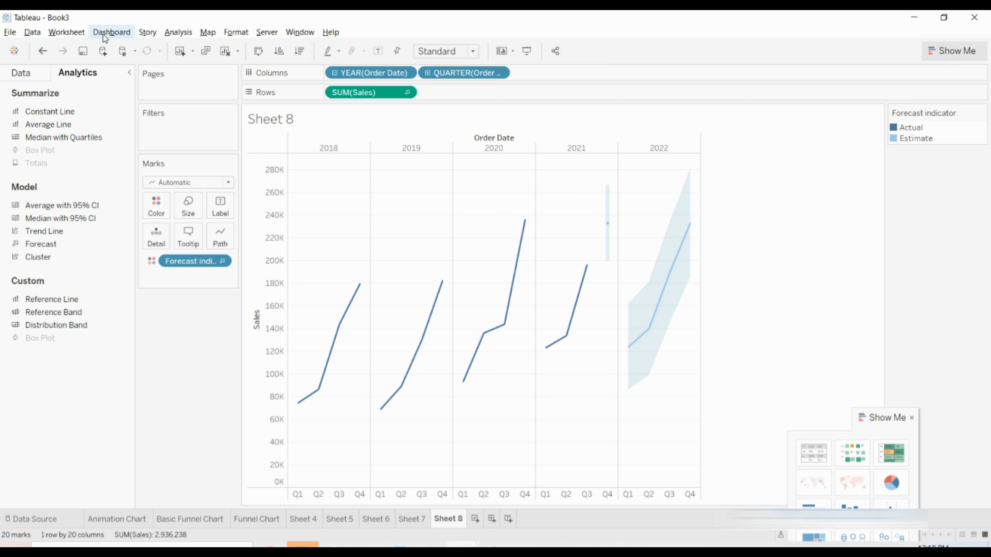
Open the forecast options and set the forecast length to exactly 4 years.
left_click(182, 31)
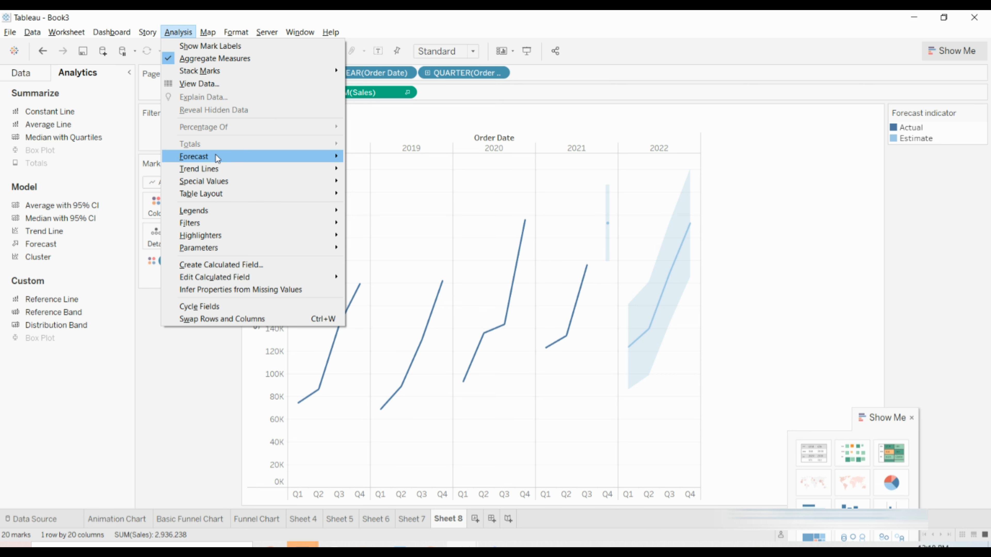
mouse_move(215, 155)
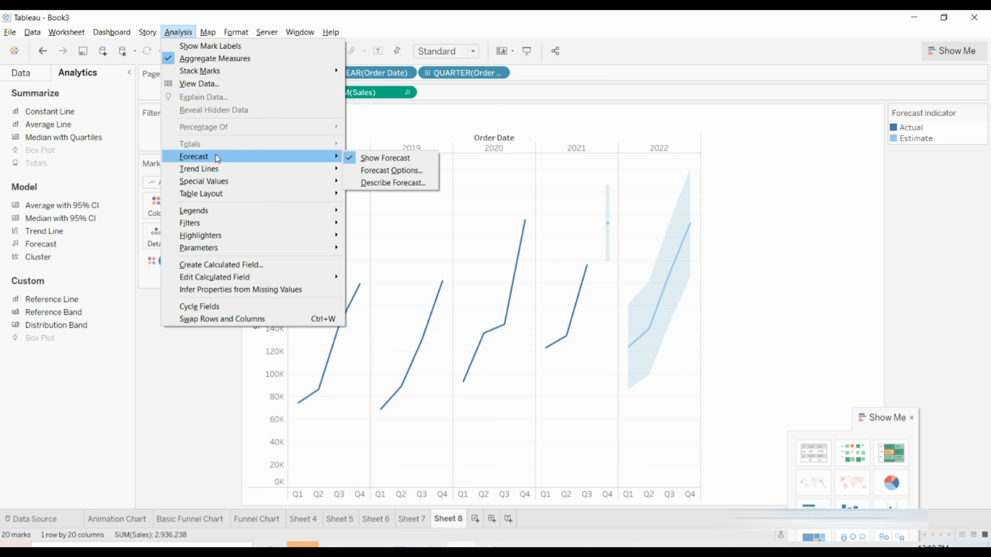
left_click(373, 171)
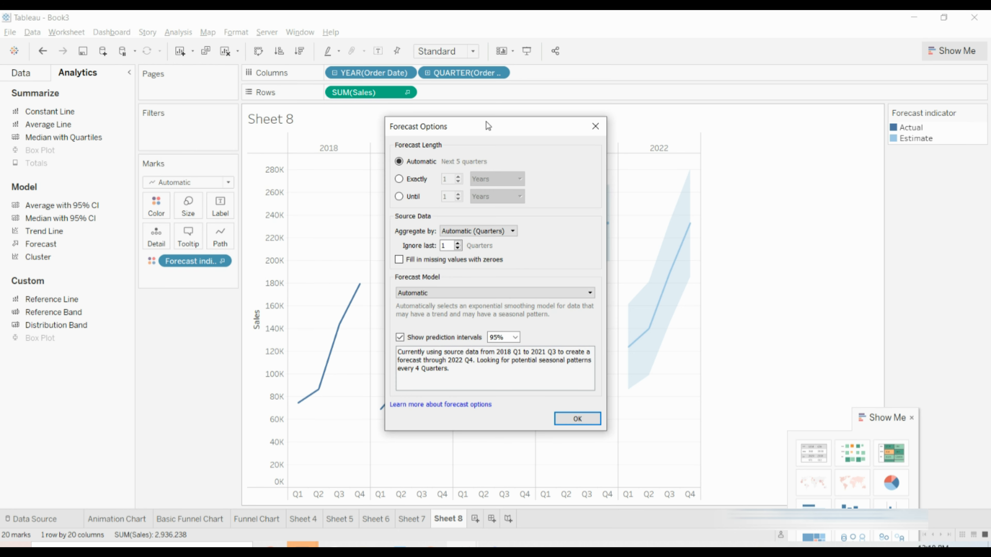
left_click_drag(486, 128, 373, 136)
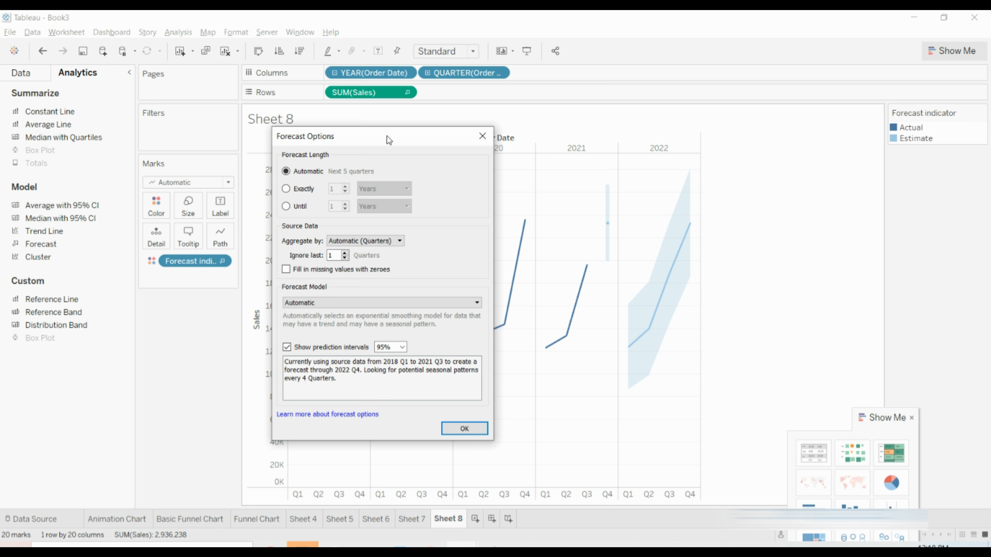
left_click(286, 189)
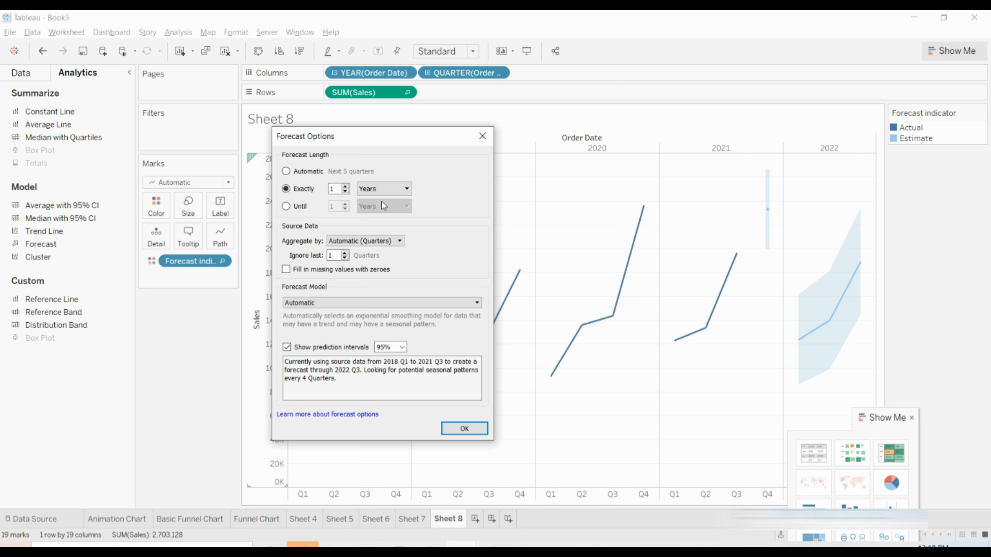
left_click(345, 187)
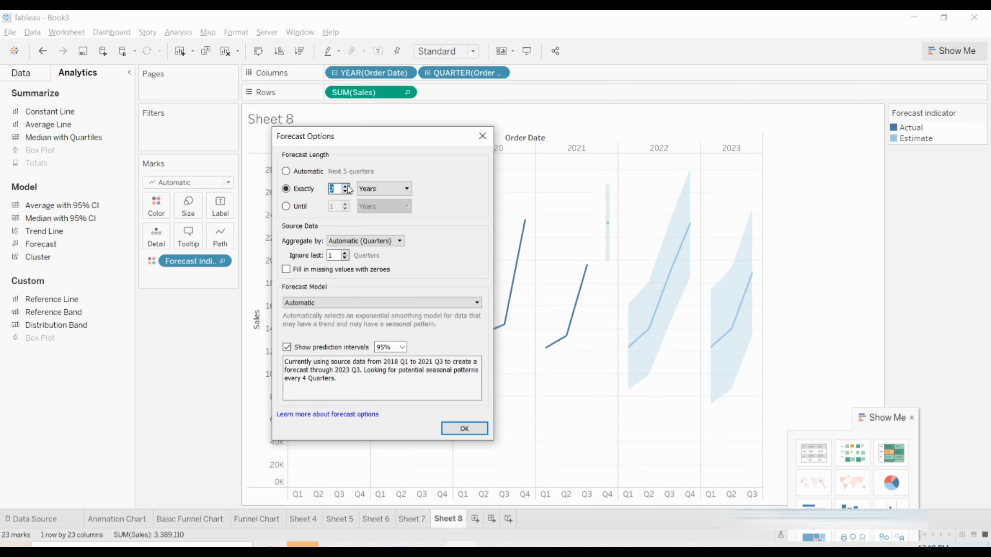
left_click_drag(384, 136, 252, 148)
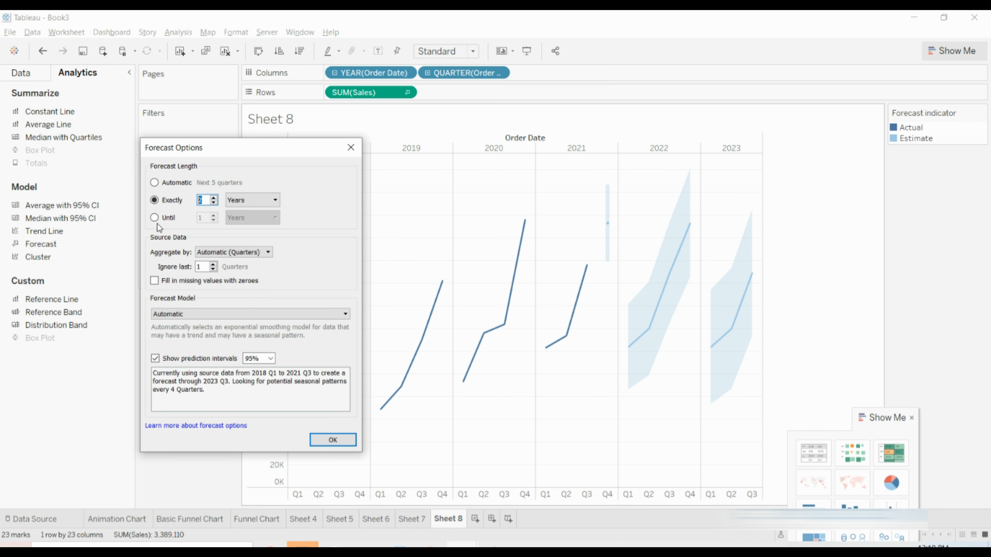
left_click(214, 198)
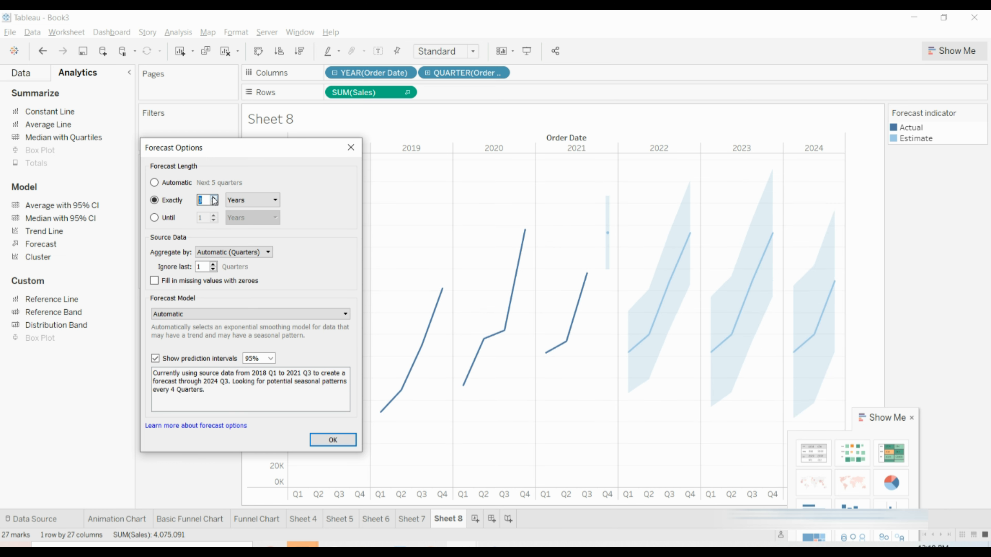
left_click(214, 198)
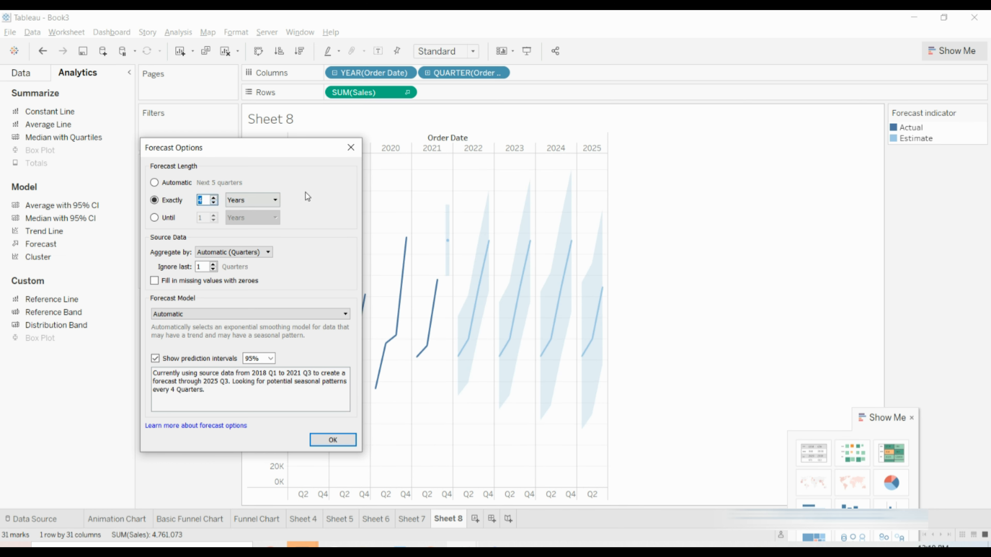
Set the forecast length to exactly 5 quarters and close the forecast options.
left_click(275, 200)
left_click(256, 221)
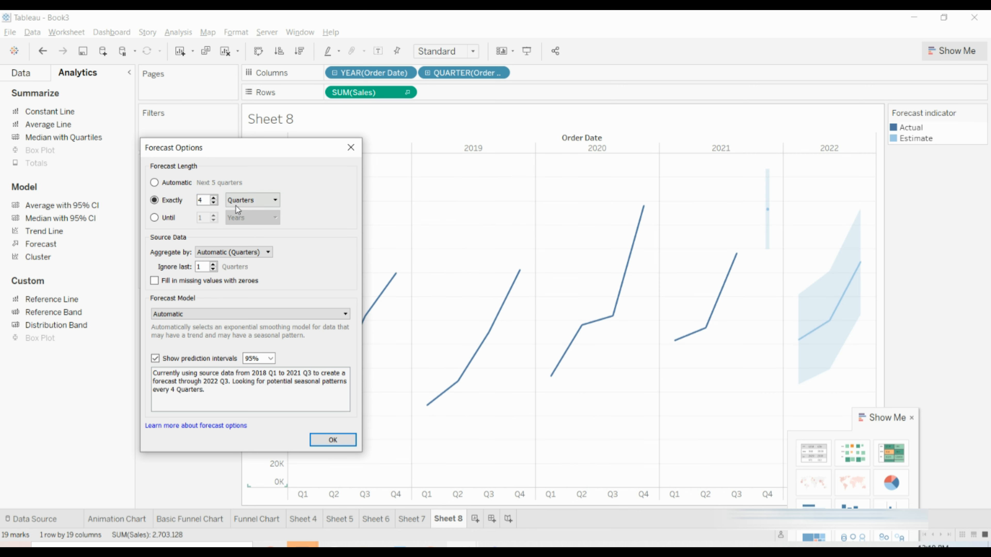
left_click(213, 199)
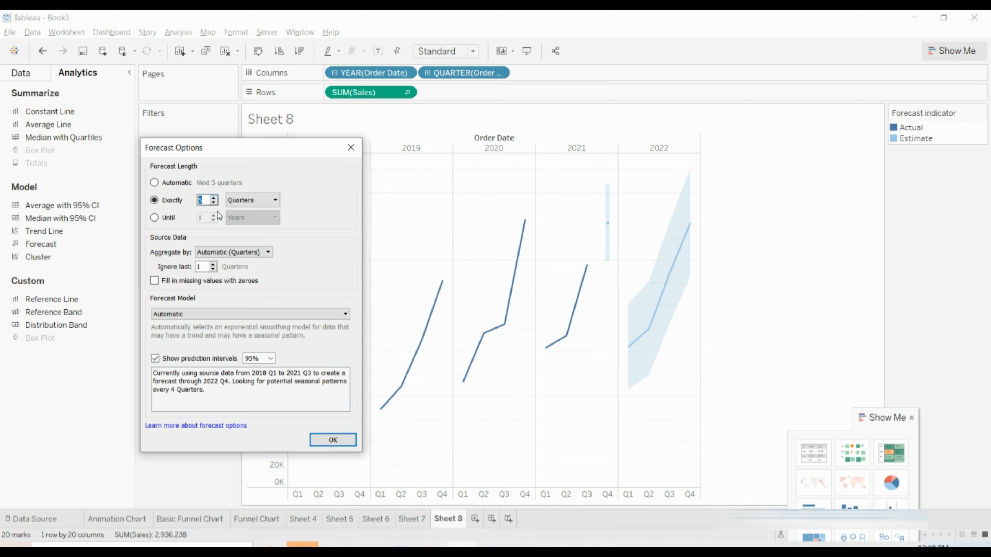
left_click(216, 203)
left_click(216, 204)
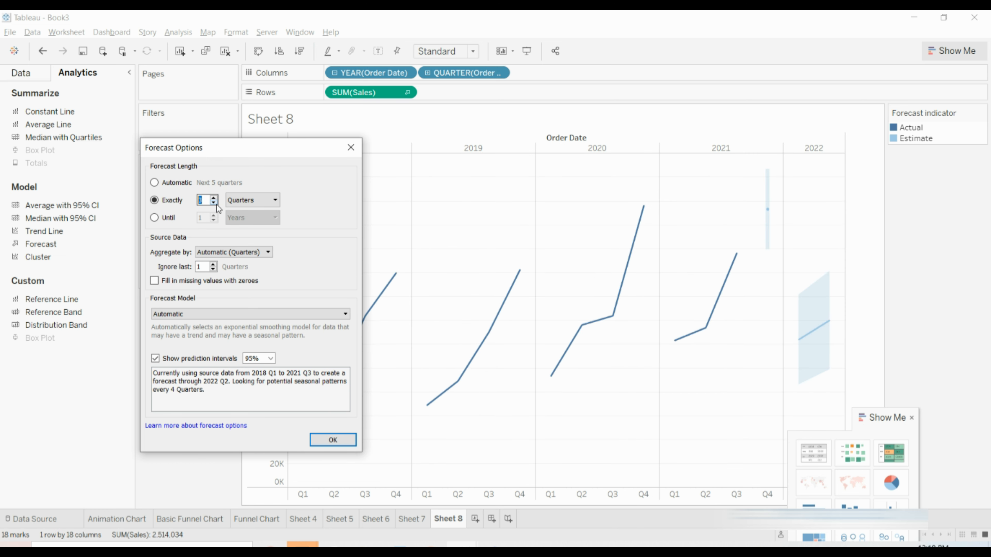
left_click(217, 204)
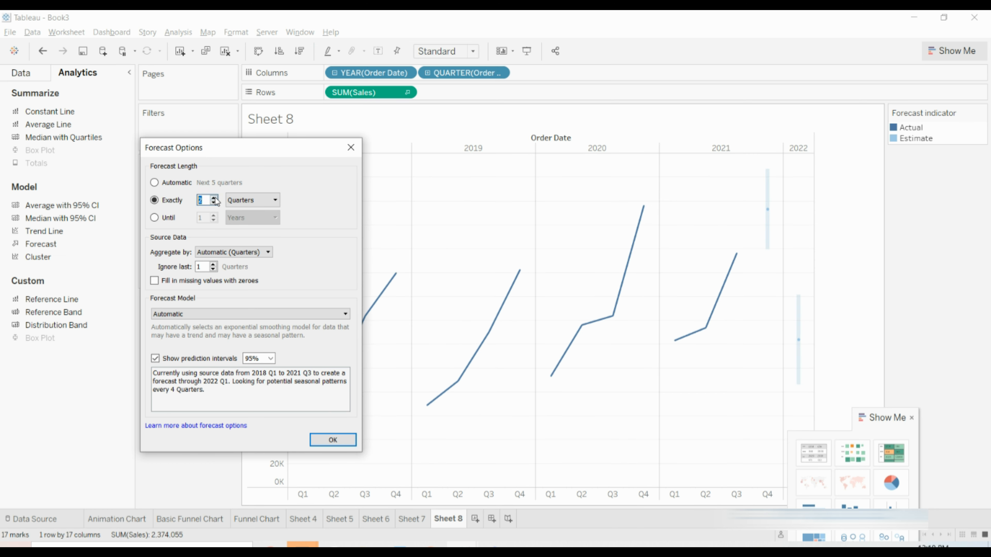
type("5")
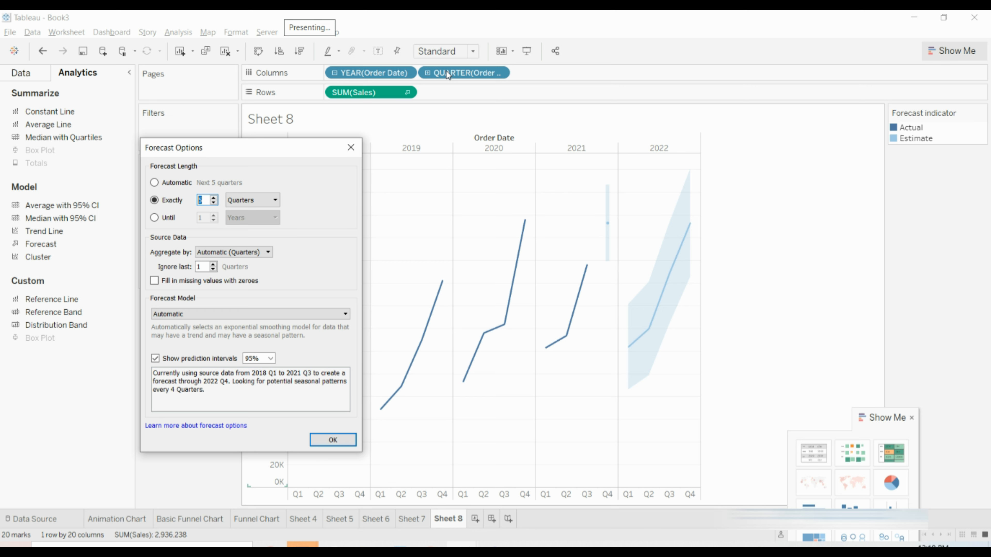
left_click(351, 148)
Try drilling the order date down to months to view the monthly forecast, and undo the drill-down.
left_click(427, 74)
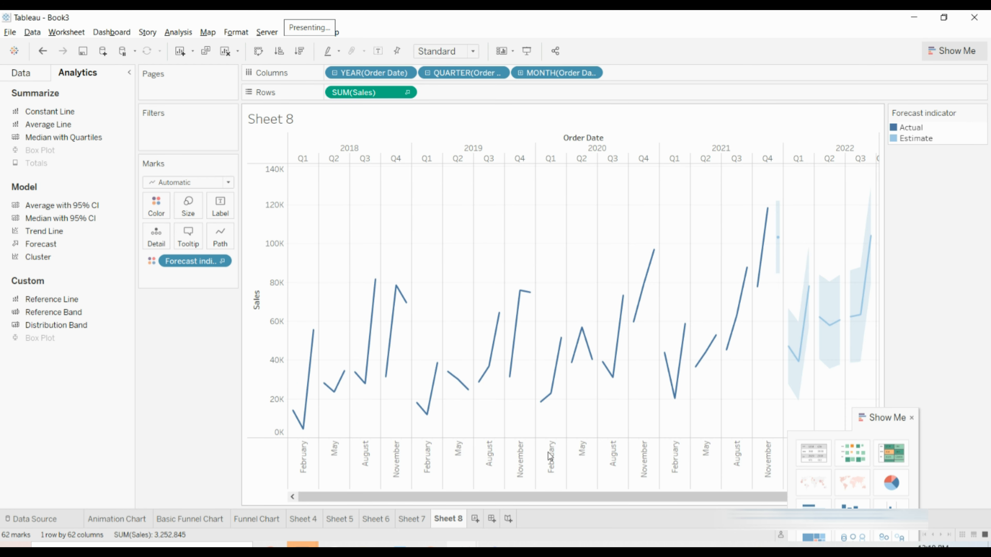
left_click_drag(439, 496, 572, 496)
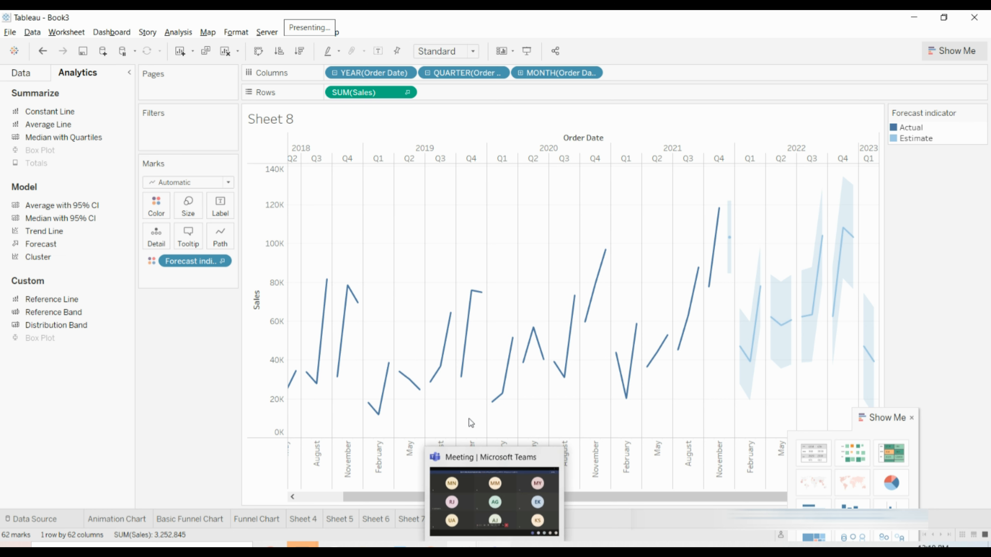
left_click(592, 73)
key("ctrl+z")
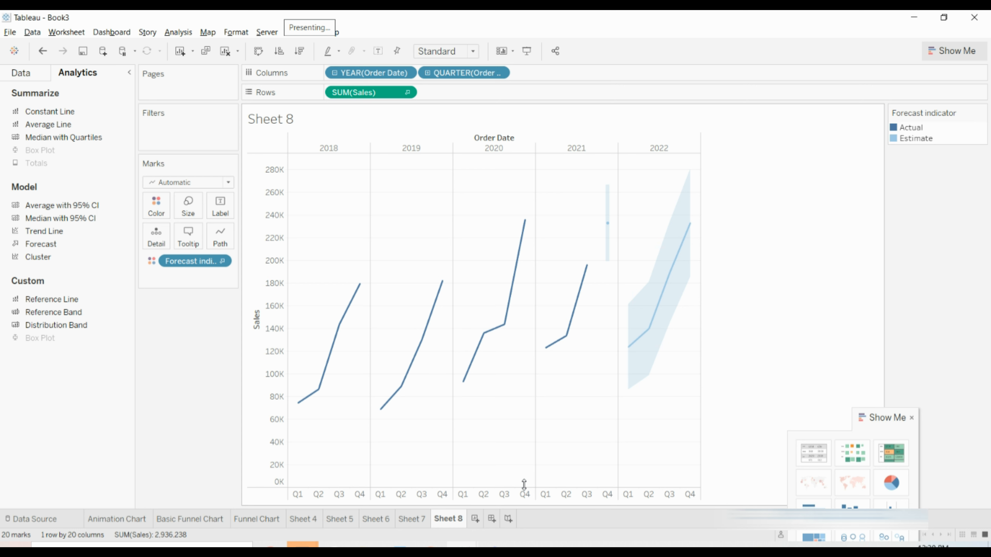
Add the Profit measure to the rows beside Sales to chart its quarterly forecast as well.
left_click(28, 78)
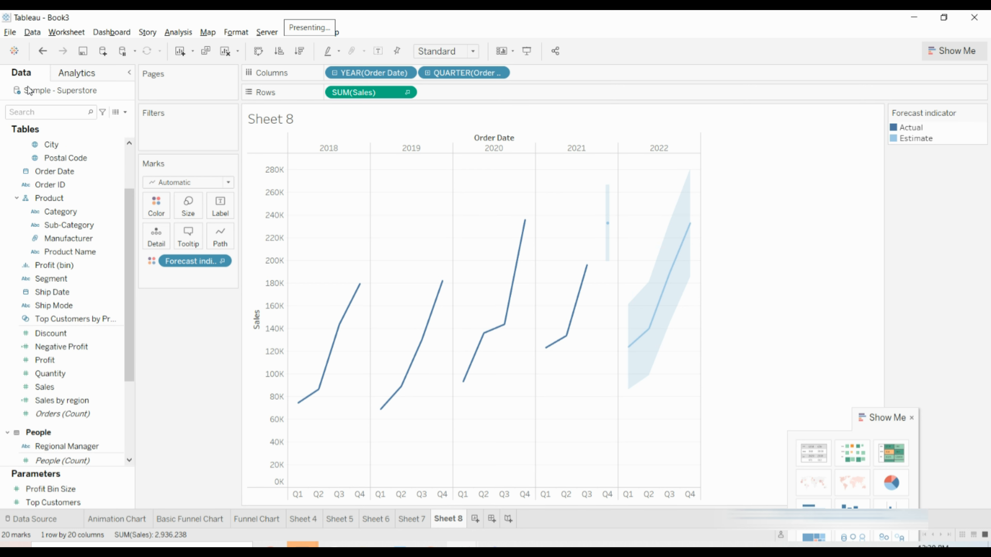
left_click(36, 267)
left_click_drag(45, 360, 447, 90)
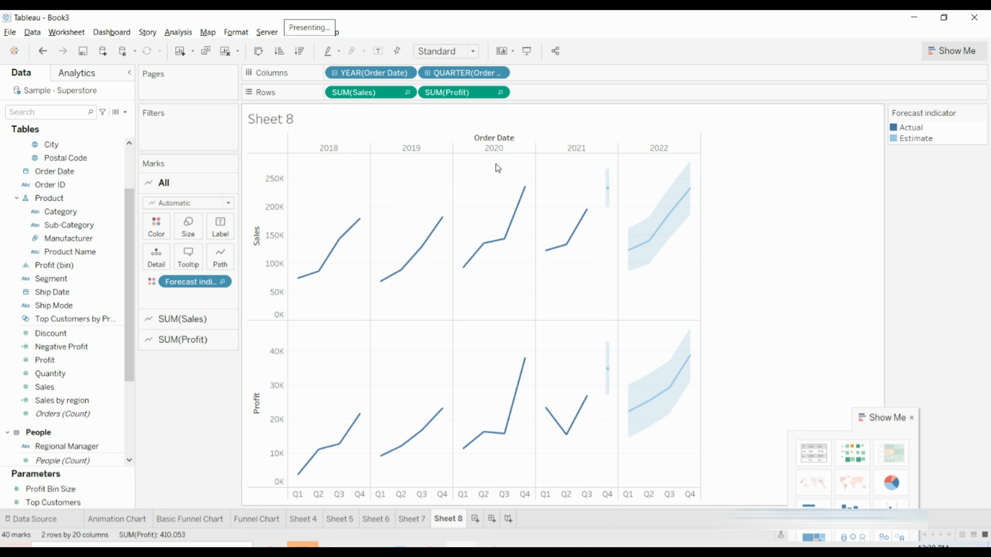
Open the forecast options and set the forecast length to run until 2 years.
left_click(185, 34)
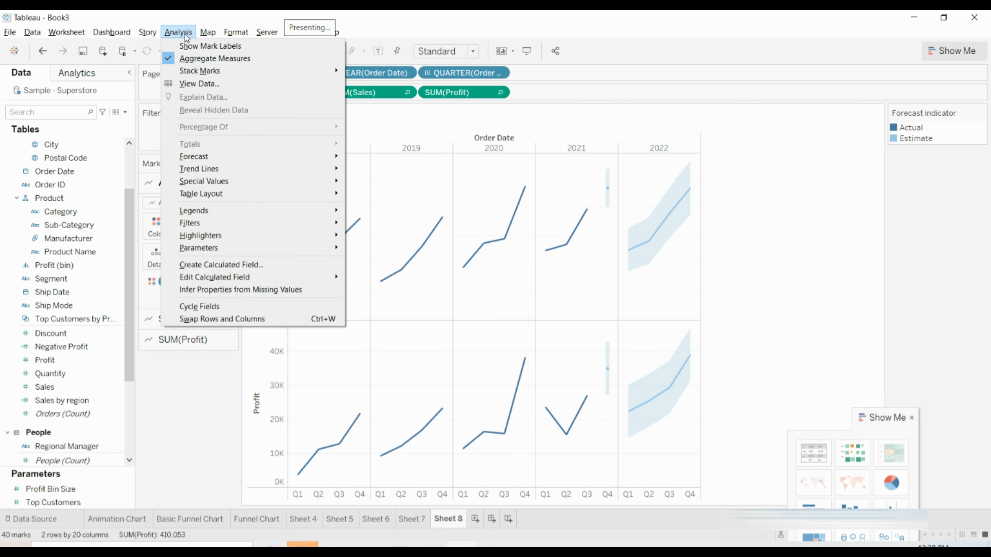
mouse_move(318, 158)
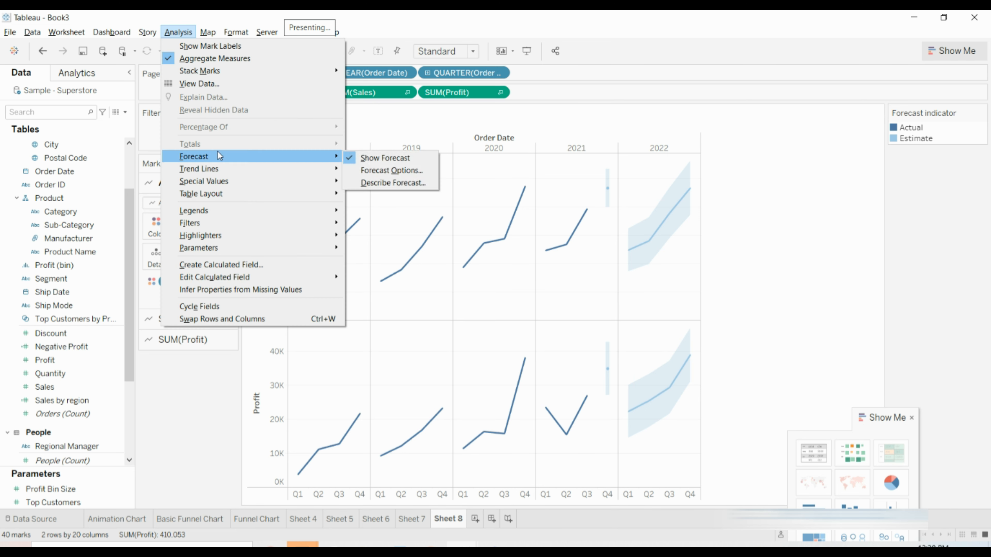
left_click(380, 171)
left_click(400, 179)
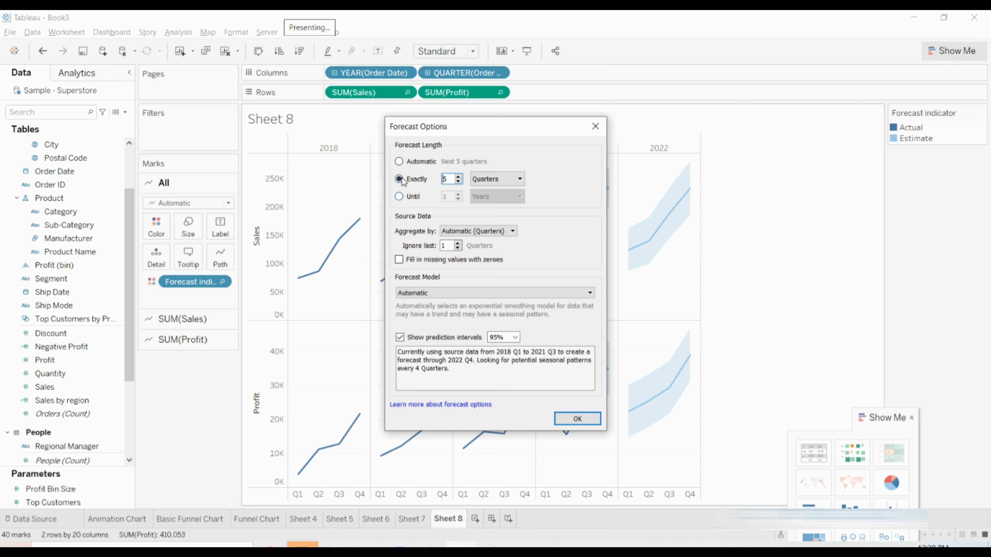
left_click(398, 197)
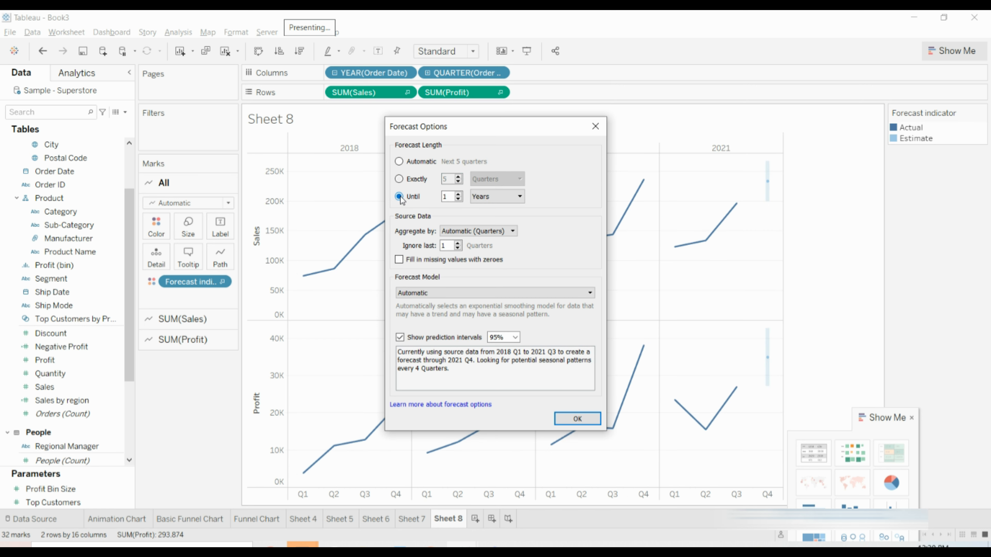
left_click(458, 194)
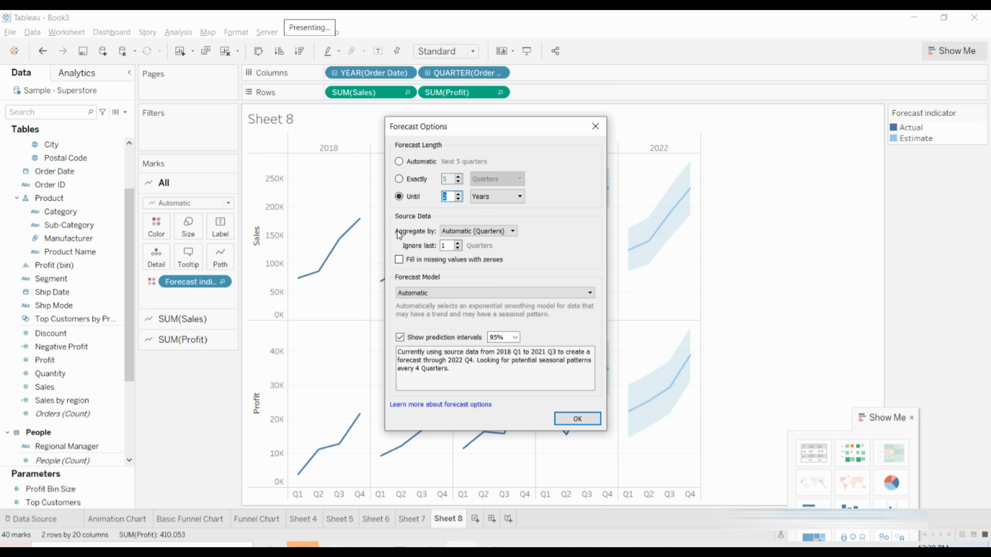
Try aggregating the forecast's source data by years, months and days.
left_click(467, 231)
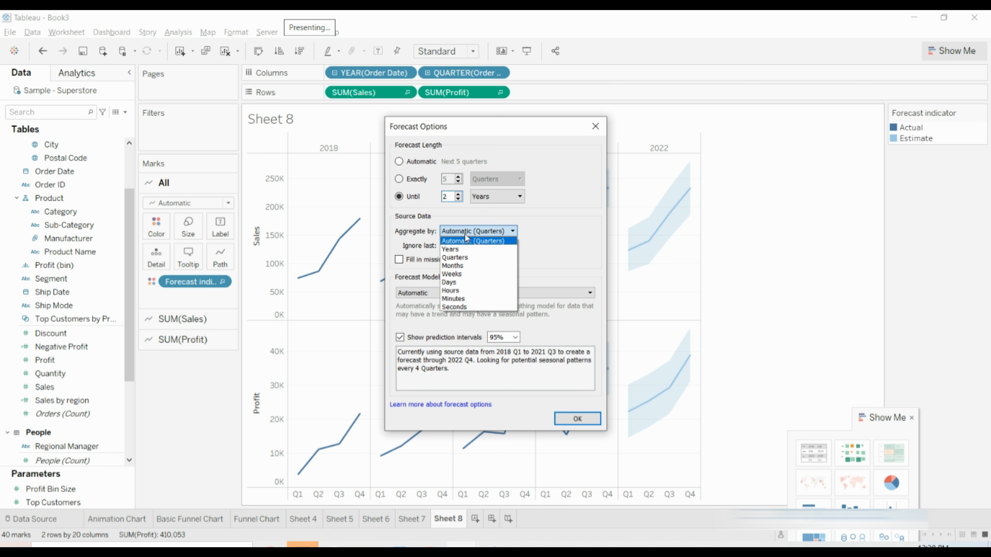
left_click(461, 247)
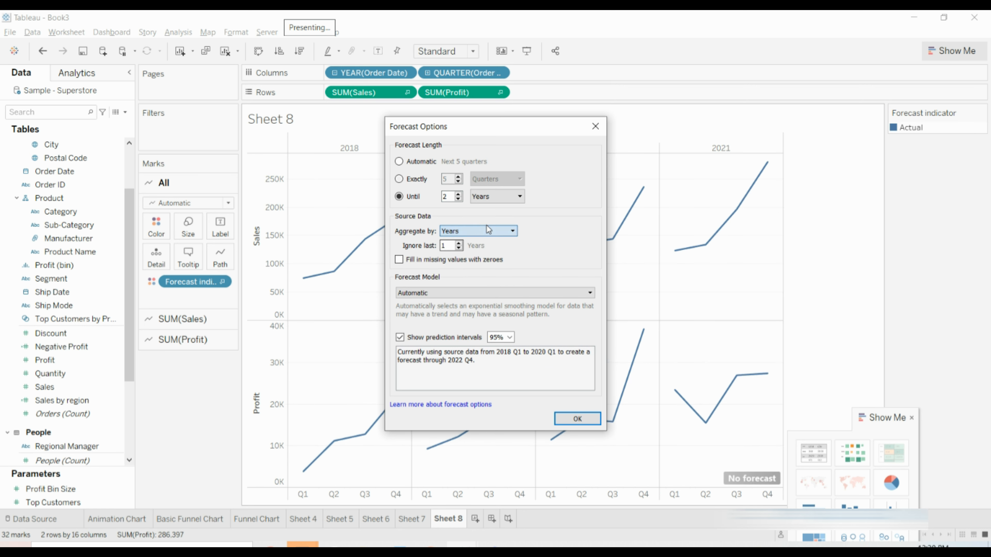
left_click(486, 233)
left_click(480, 267)
left_click(498, 230)
left_click(489, 262)
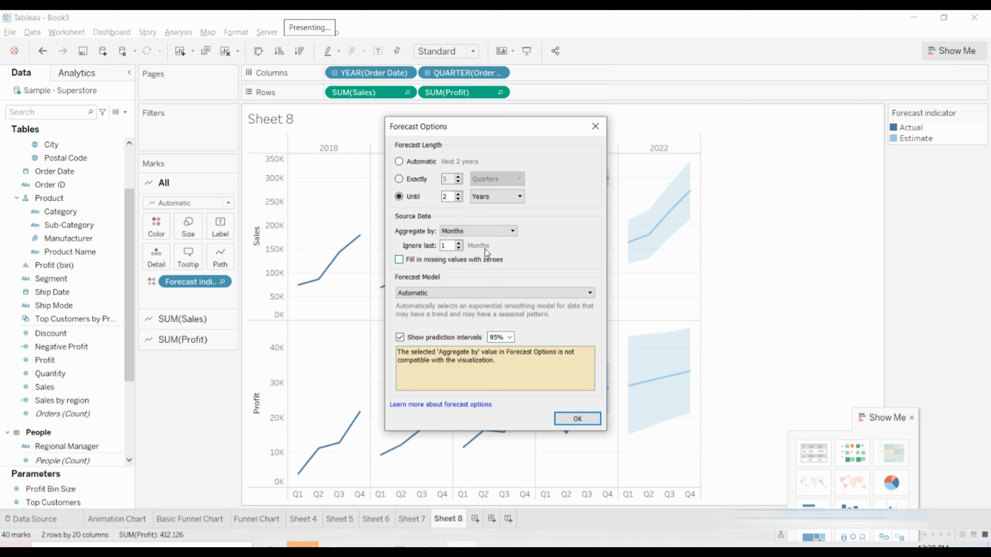
left_click(486, 234)
left_click(480, 282)
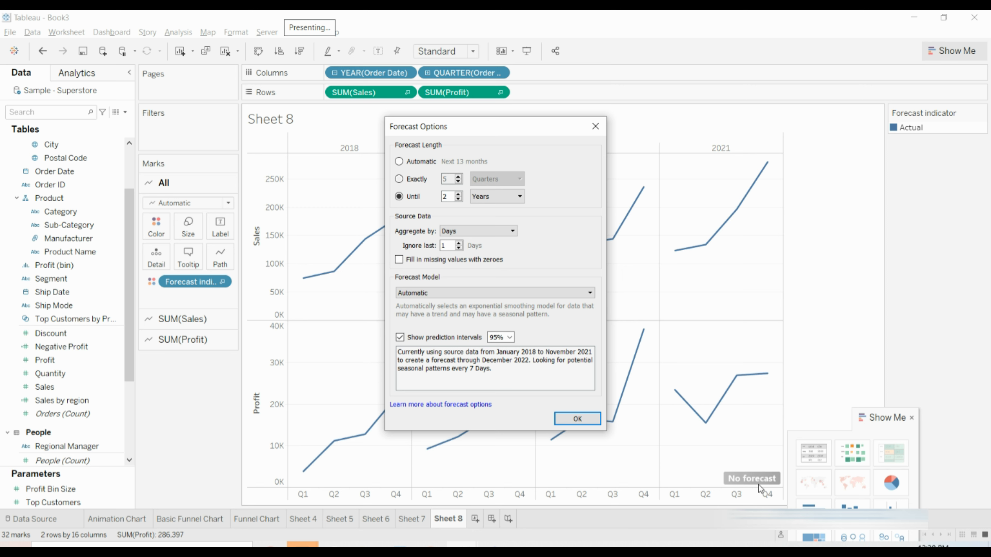
Aggregate the forecast's source data by quarters and set the number of last quarters to ignore to 0.
left_click(487, 232)
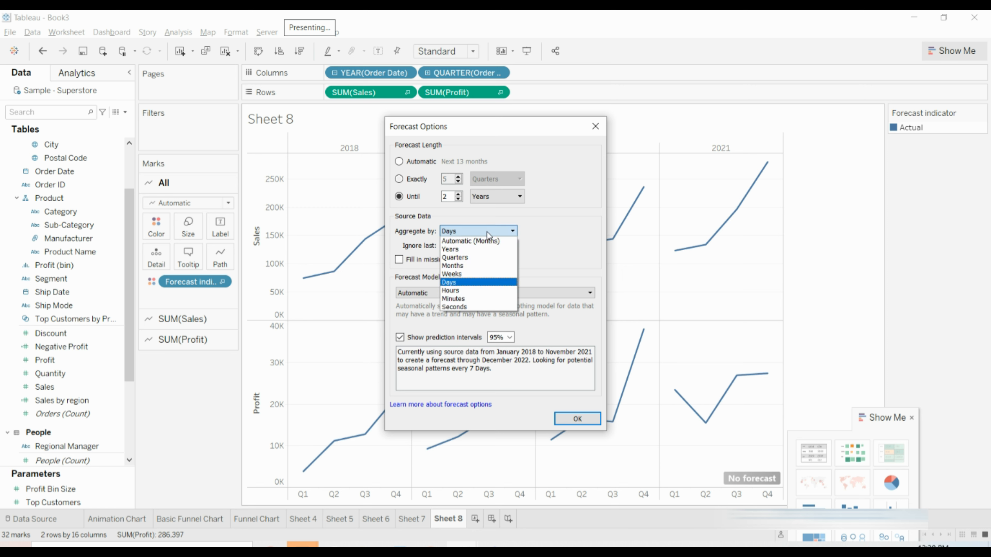
left_click(481, 257)
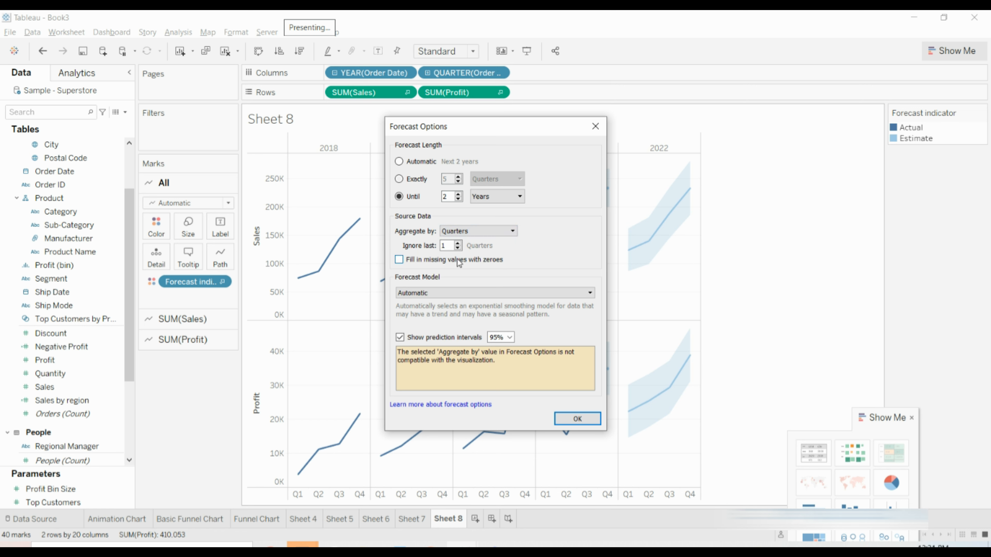
left_click(459, 249)
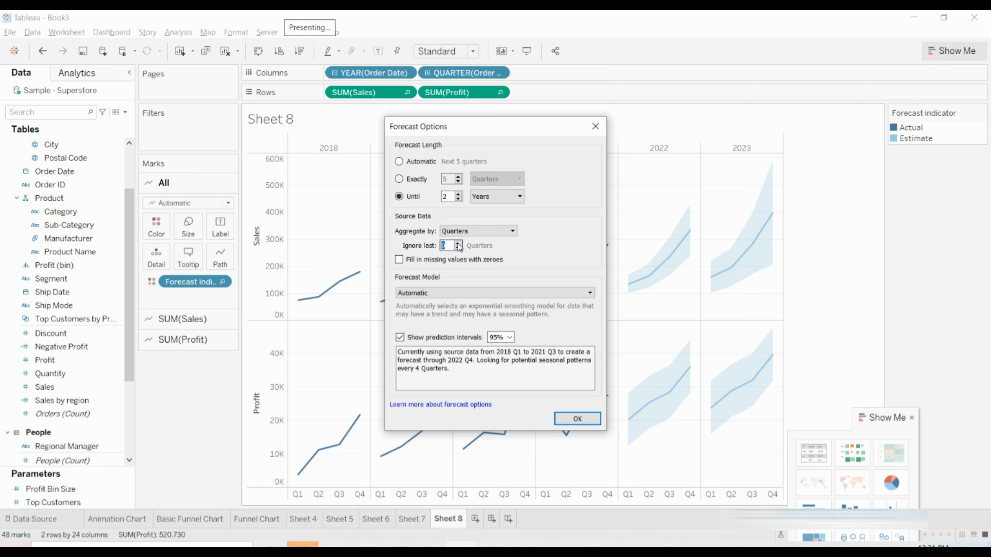
left_click(459, 243)
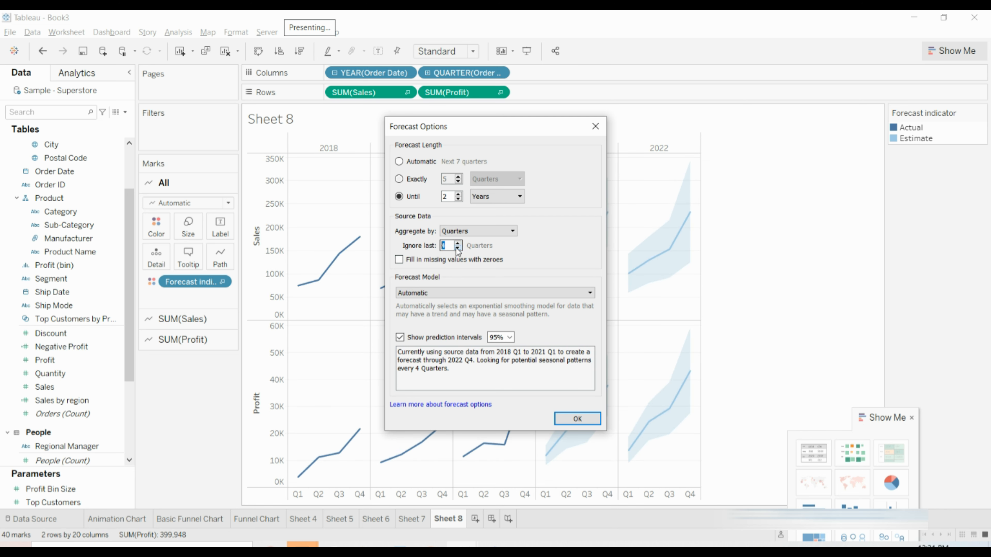
left_click(457, 249)
left_click(457, 248)
left_click(457, 249)
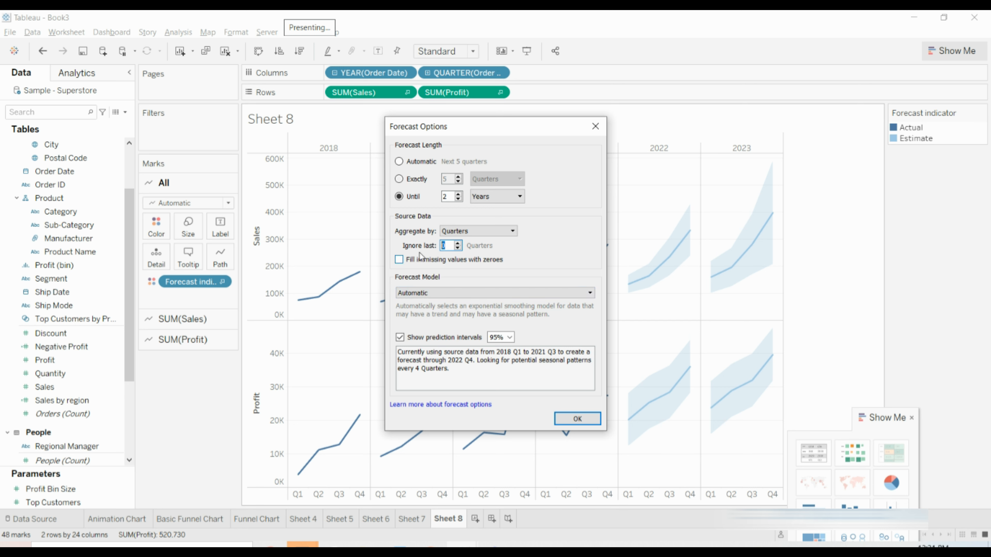
left_click(399, 260)
Try the Automatic without seasonality forecast model, followed by a Custom model with additive trend and additive season.
left_click(433, 293)
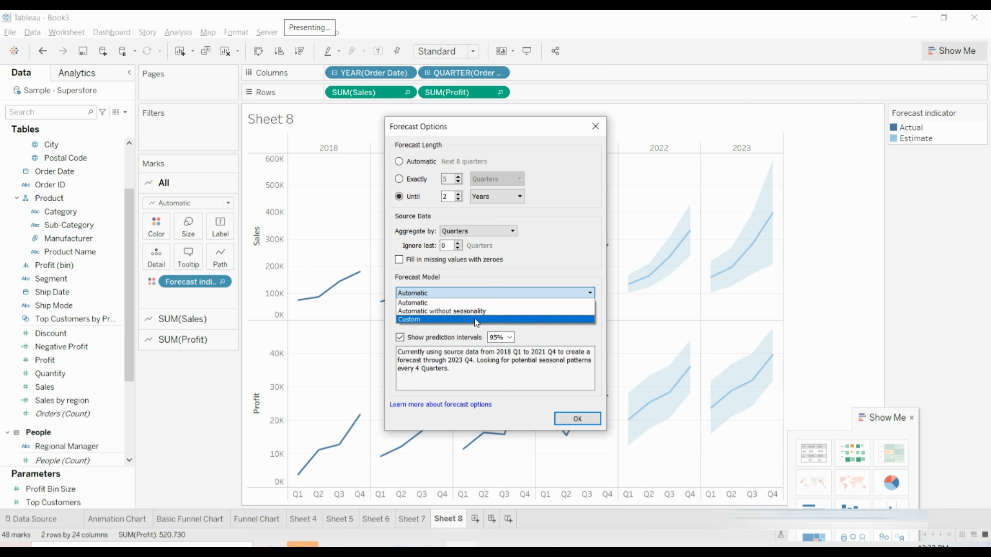
left_click(473, 308)
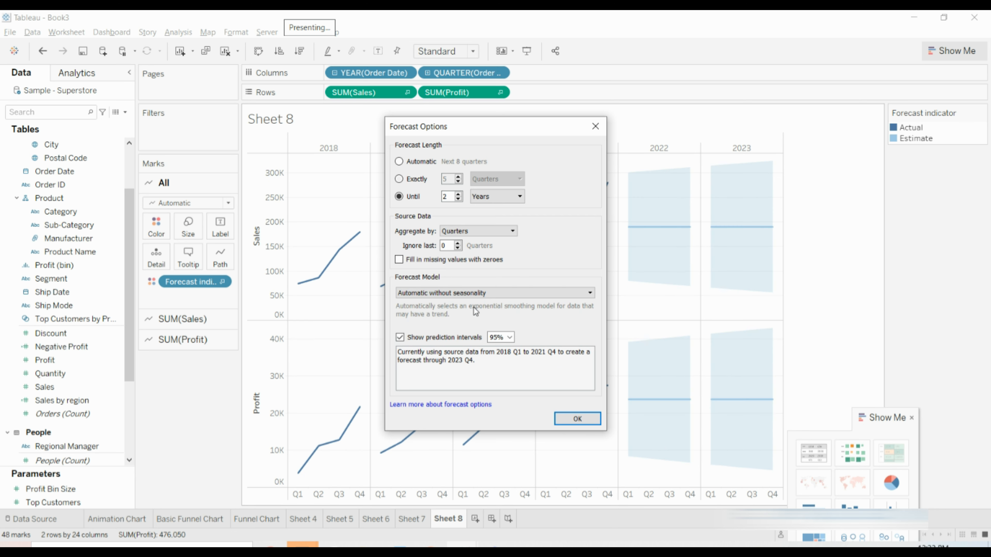
left_click(476, 292)
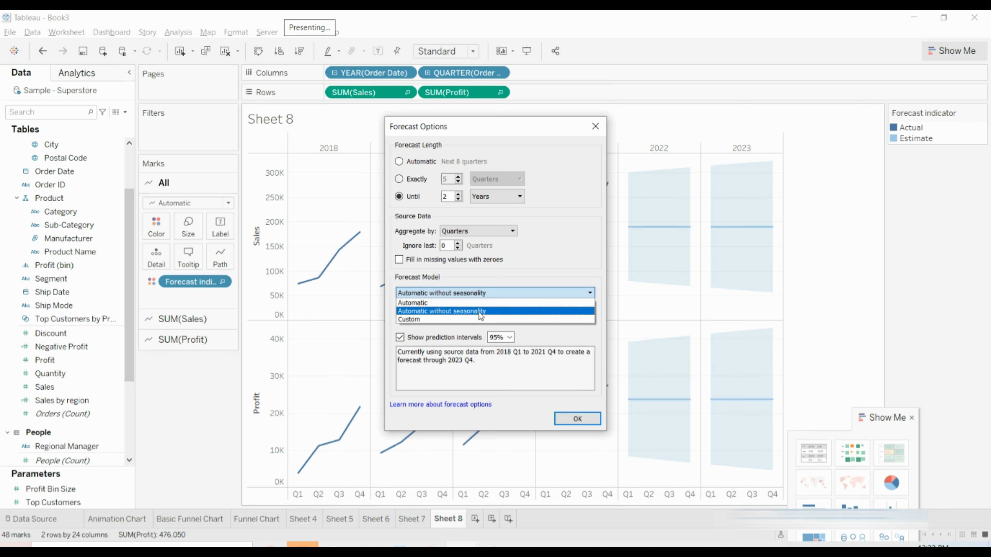
left_click(477, 318)
left_click(472, 311)
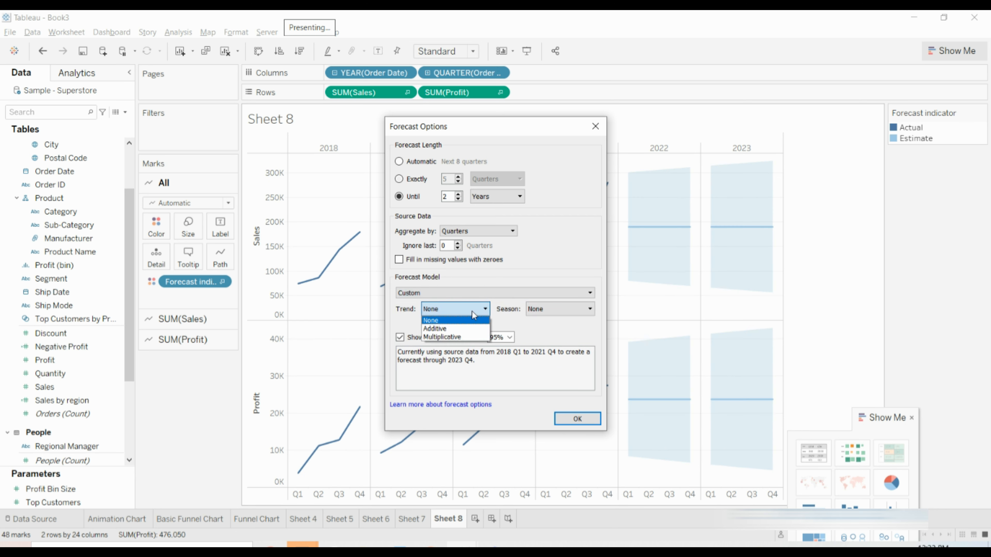
left_click(464, 324)
left_click(552, 309)
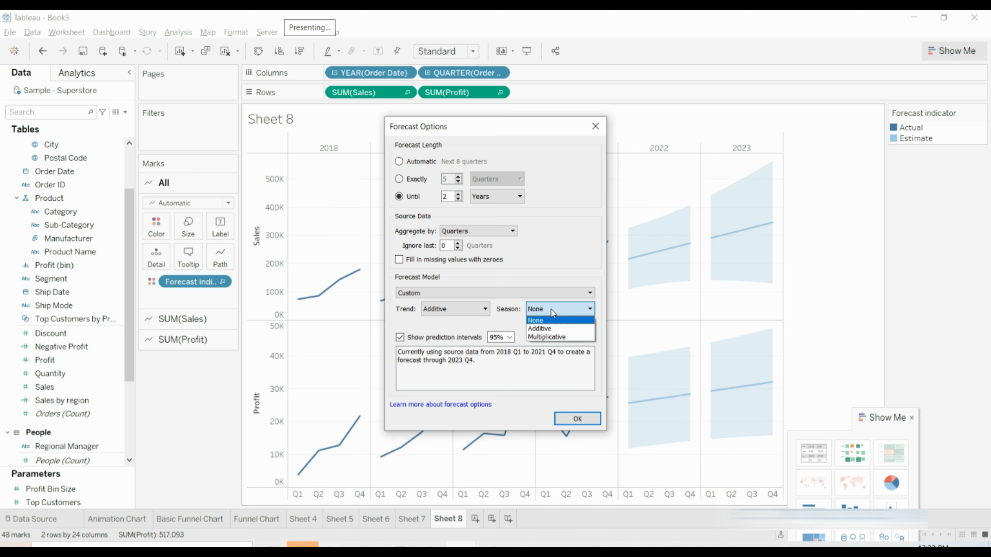
left_click(551, 327)
Try a multiplicative trend with multiplicative and additive seasons, and return the forecast model to Automatic.
left_click(447, 309)
left_click(452, 337)
left_click(553, 312)
left_click(553, 336)
left_click(547, 313)
left_click(546, 330)
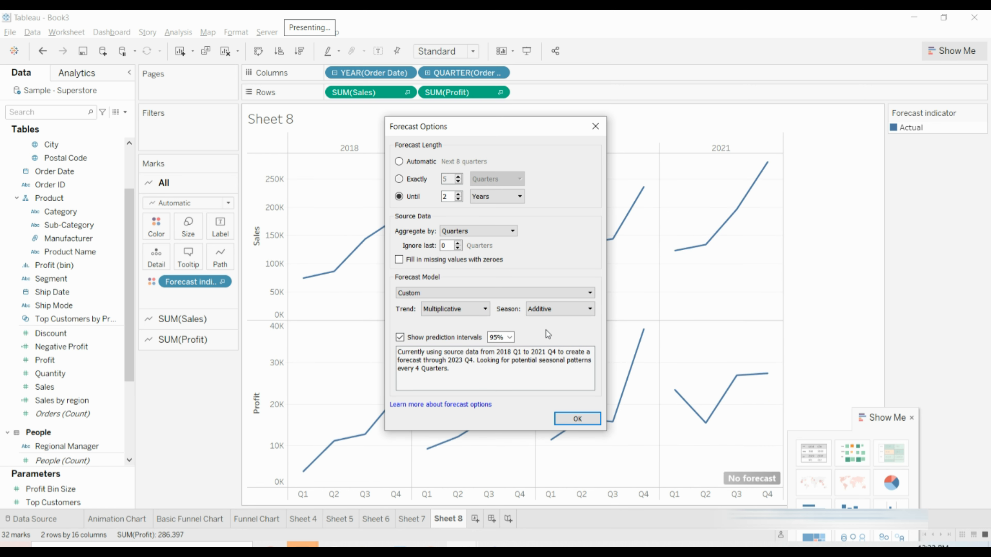
left_click(561, 309)
left_click(562, 335)
left_click(494, 293)
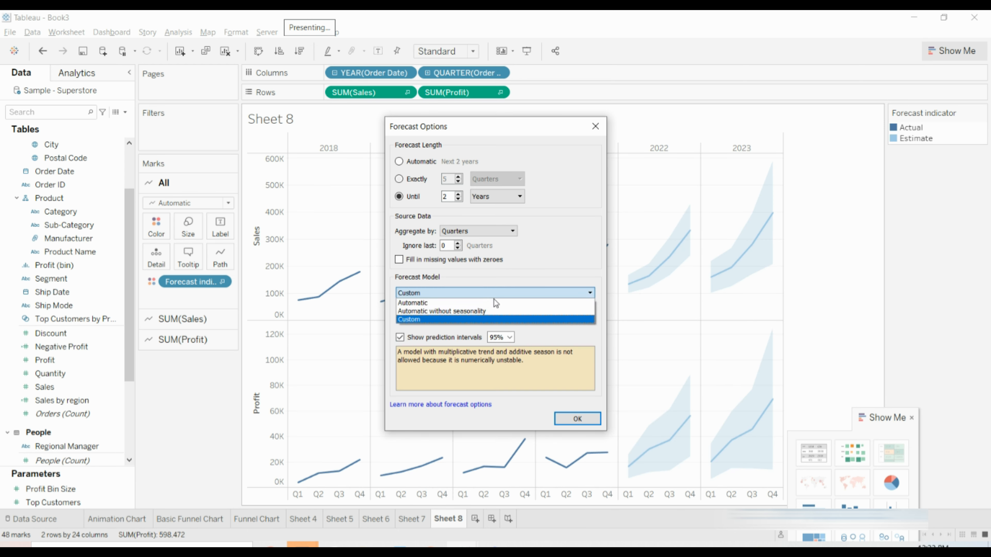
left_click(494, 301)
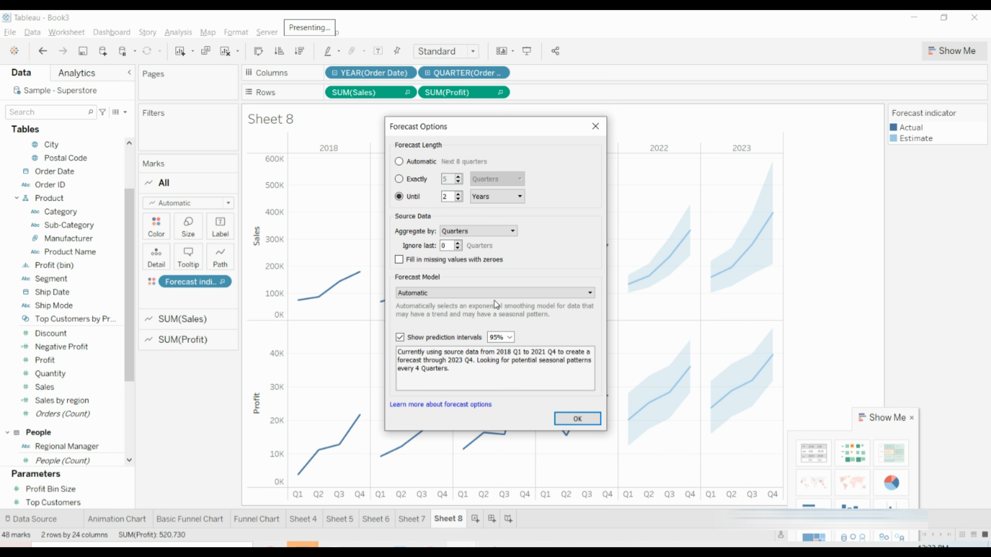
Turn the forecast's prediction intervals off and on again to compare the chart.
left_click(400, 338)
left_click(400, 338)
left_click(400, 339)
left_click(400, 338)
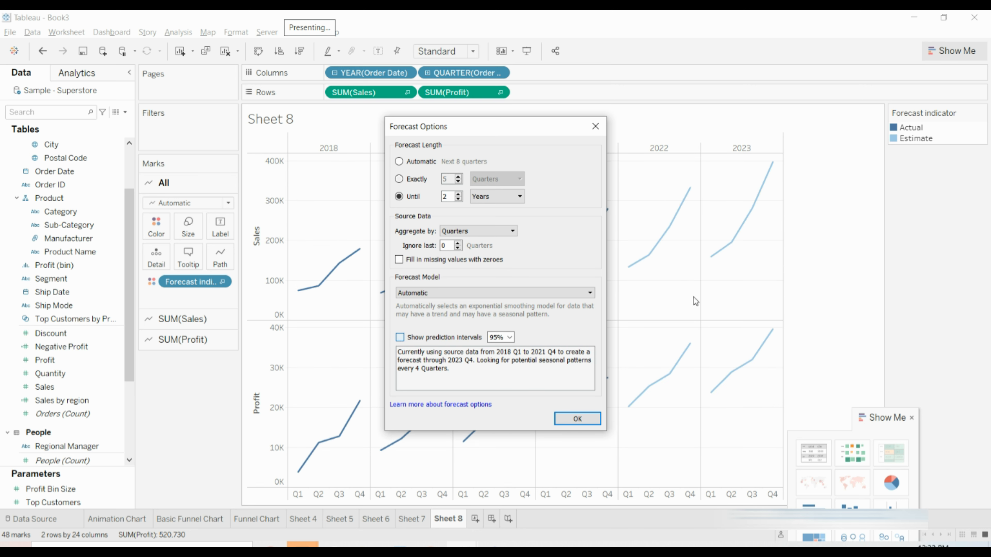
left_click(400, 338)
left_click(400, 337)
Try a 90% prediction interval, set it back to 95% and apply the forecast options.
left_click(507, 337)
left_click(496, 347)
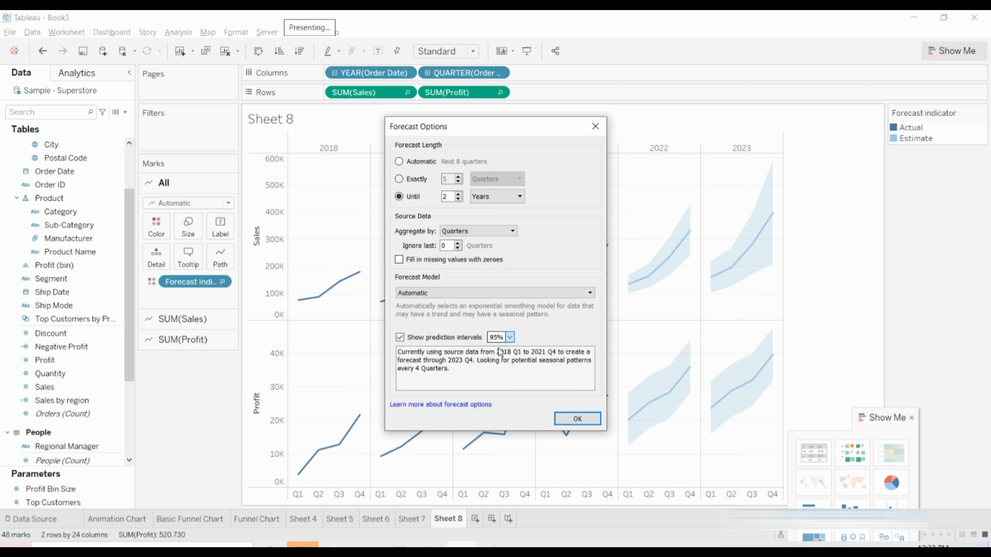
left_click(510, 338)
left_click(503, 364)
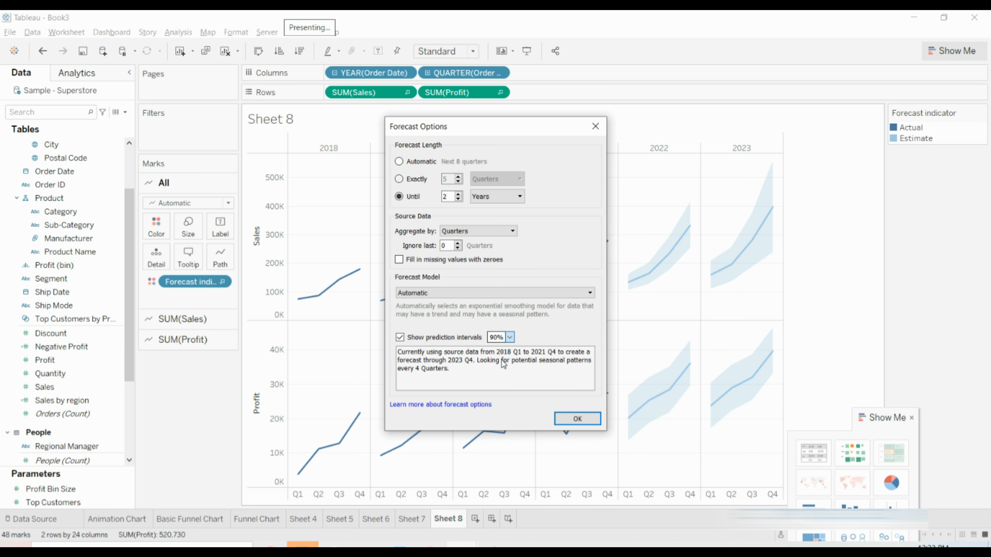
left_click(510, 337)
left_click(501, 347)
left_click(511, 339)
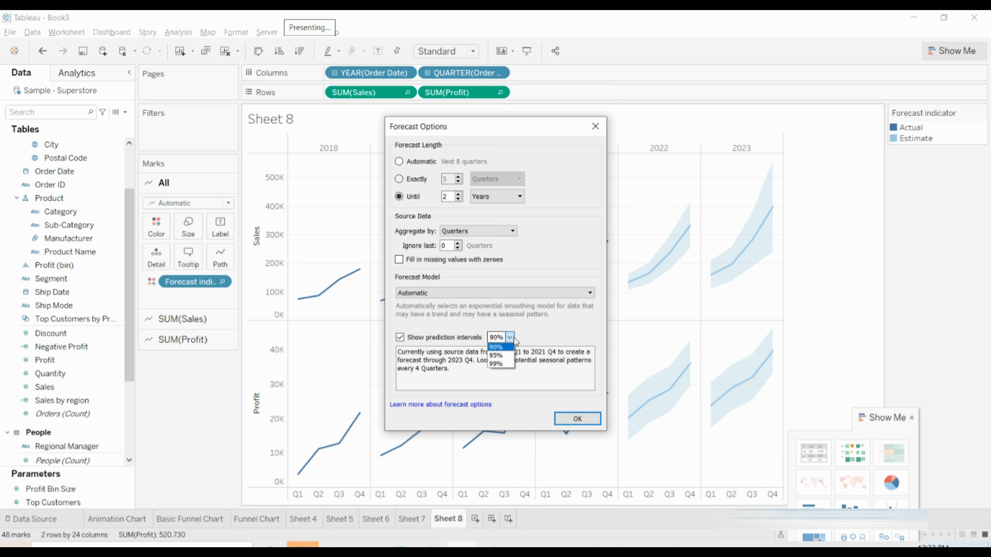
left_click(496, 354)
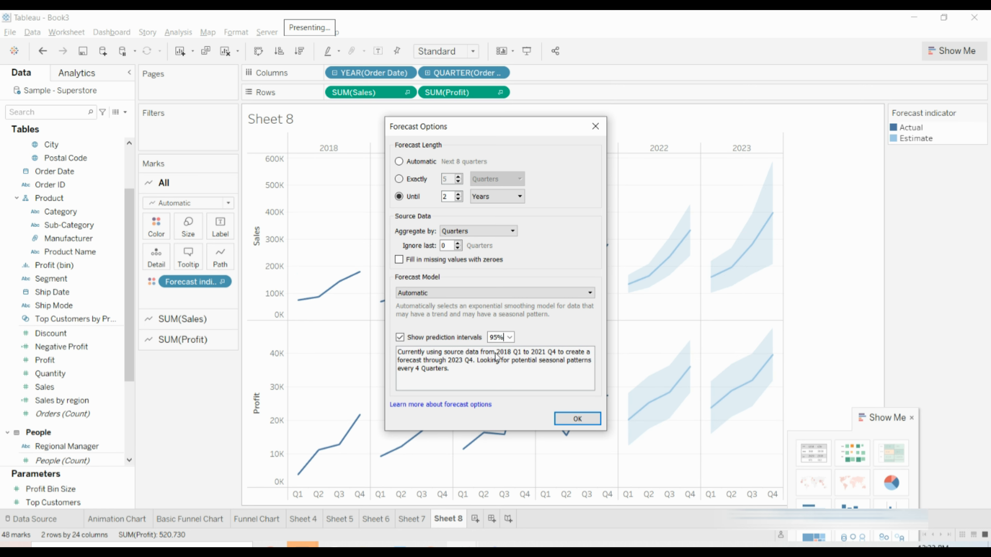
left_click(572, 422)
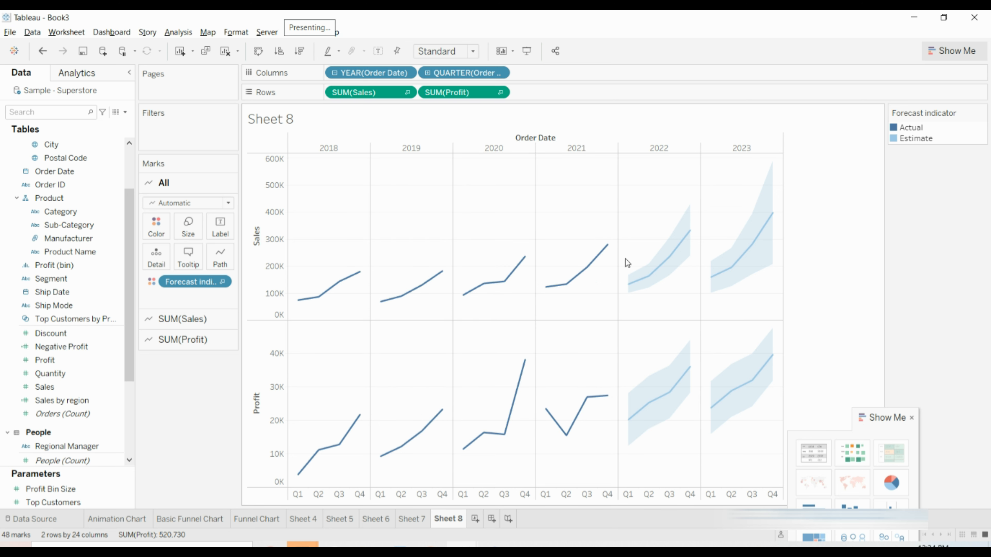
Try removing Profit from the rows of the forecast chart, and undo the removal.
left_click(100, 74)
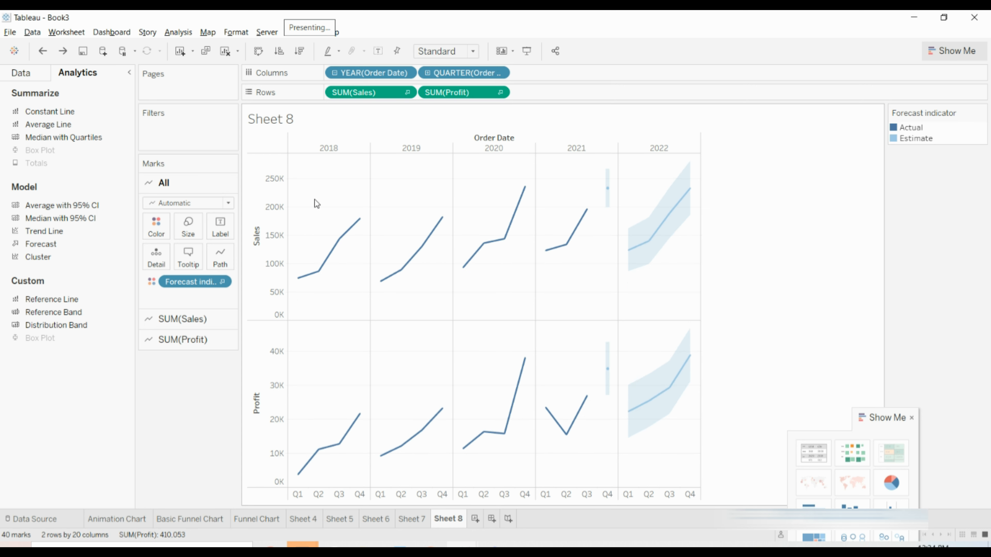
left_click_drag(491, 93, 156, 434)
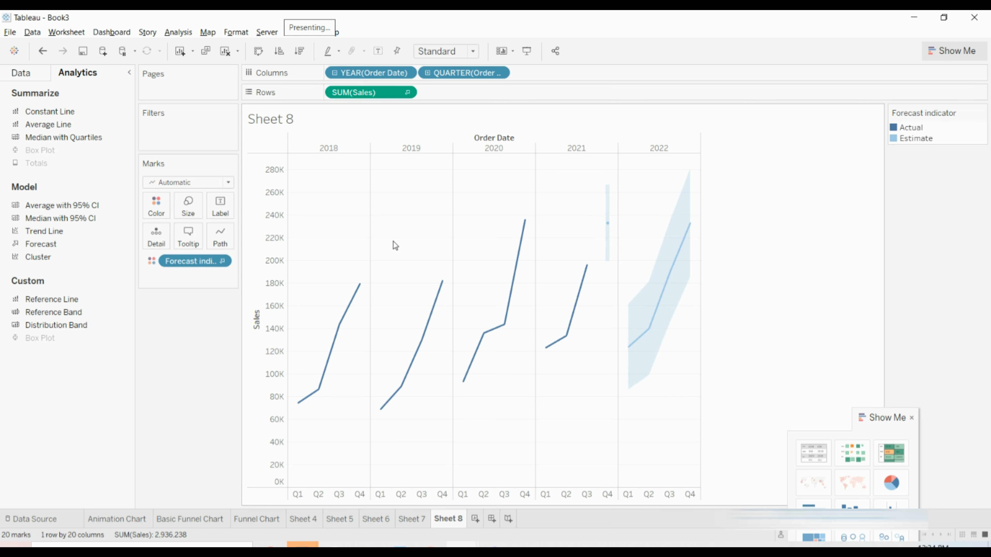
key("ctrl+z")
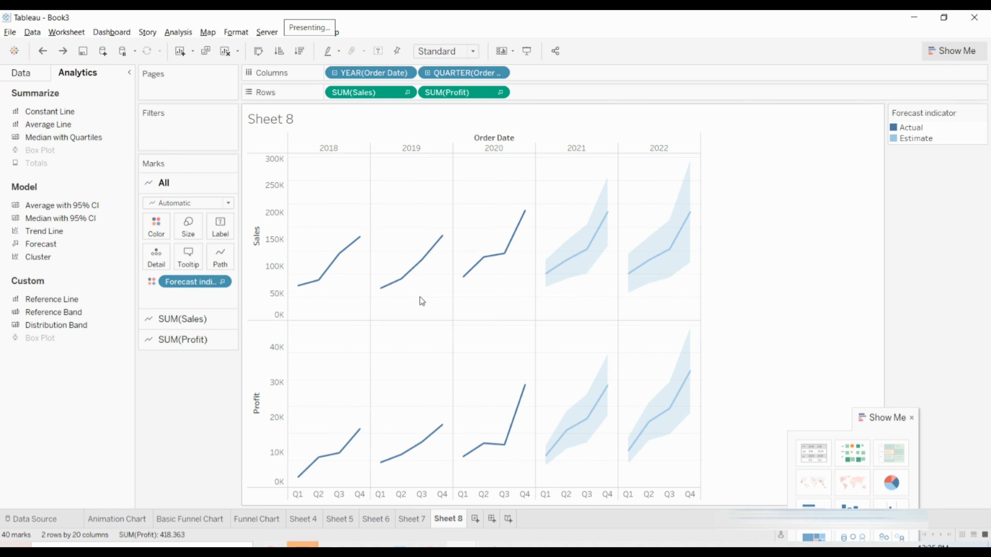
key("ctrl+z")
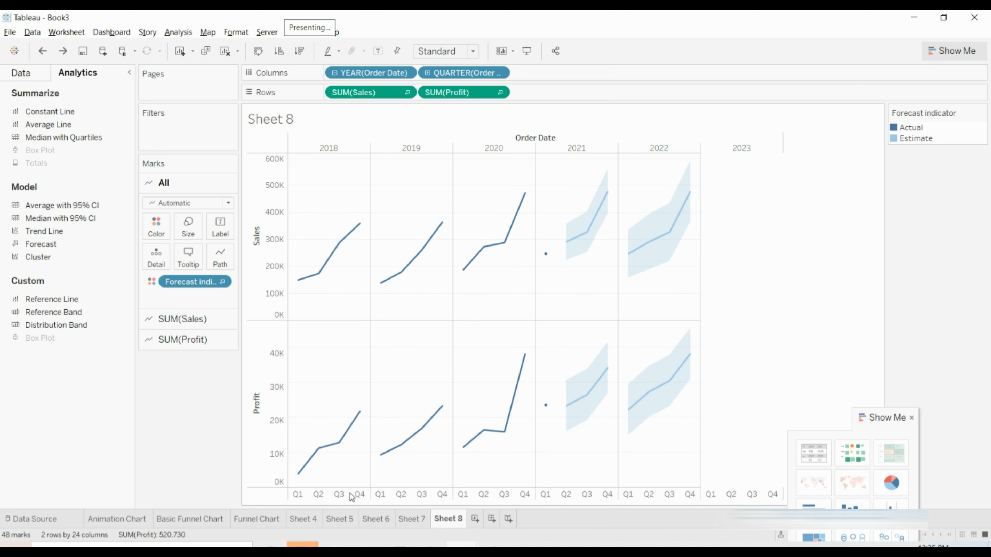
Create a new blank worksheet after Sheet 8.
left_click(475, 519)
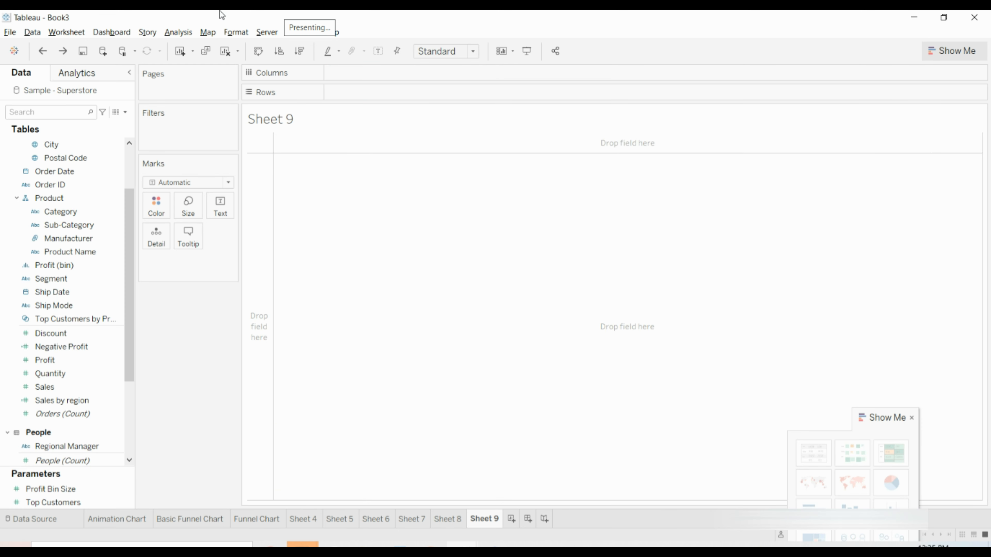
Build a line chart of Sales on rows by year and quarter of Order Date on columns.
scroll(64, 195, "up", 3)
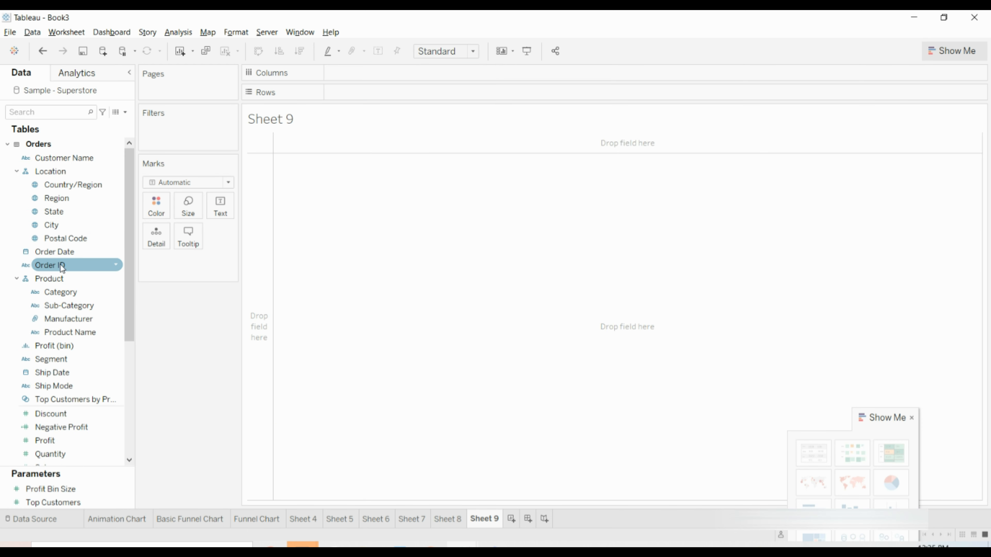
left_click_drag(61, 257, 334, 78)
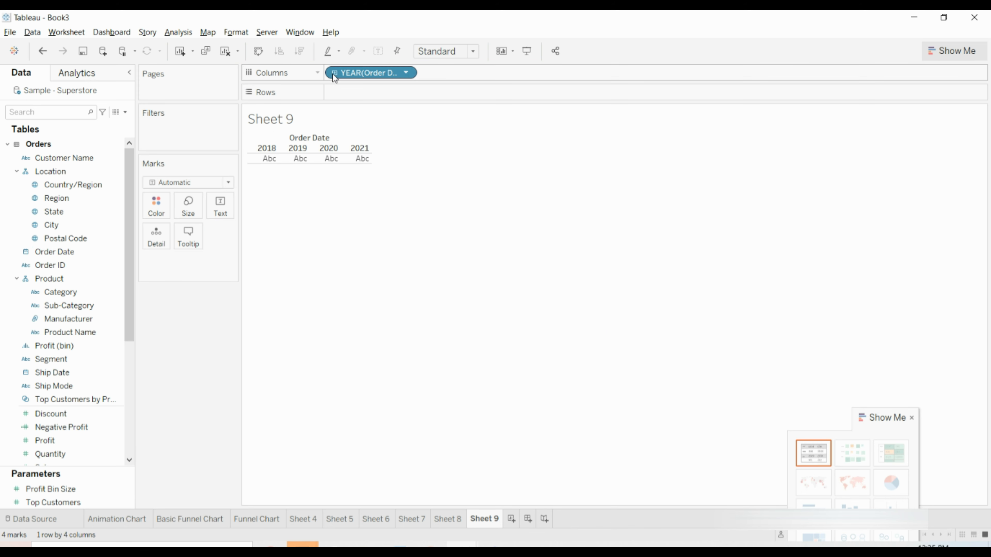
left_click(334, 74)
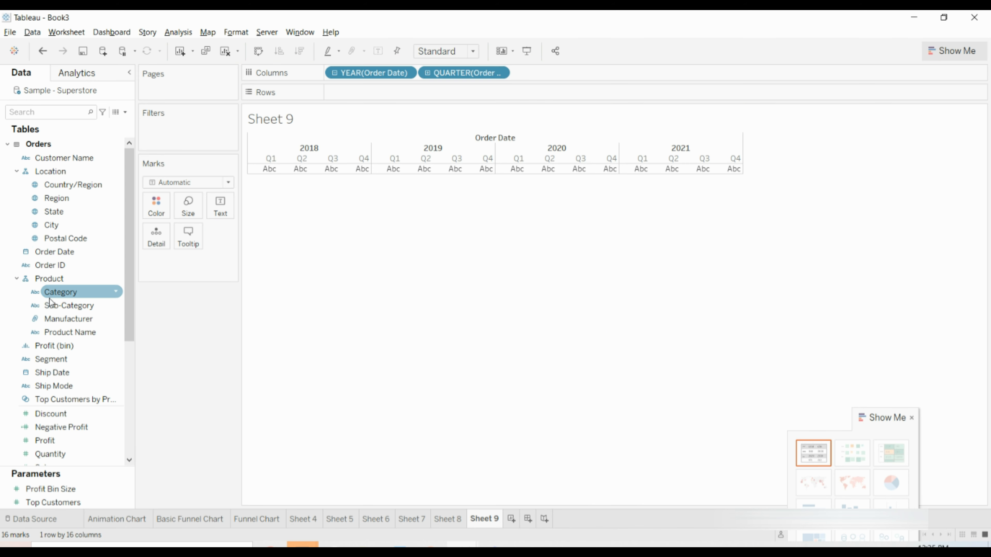
scroll(55, 319, "down", 1)
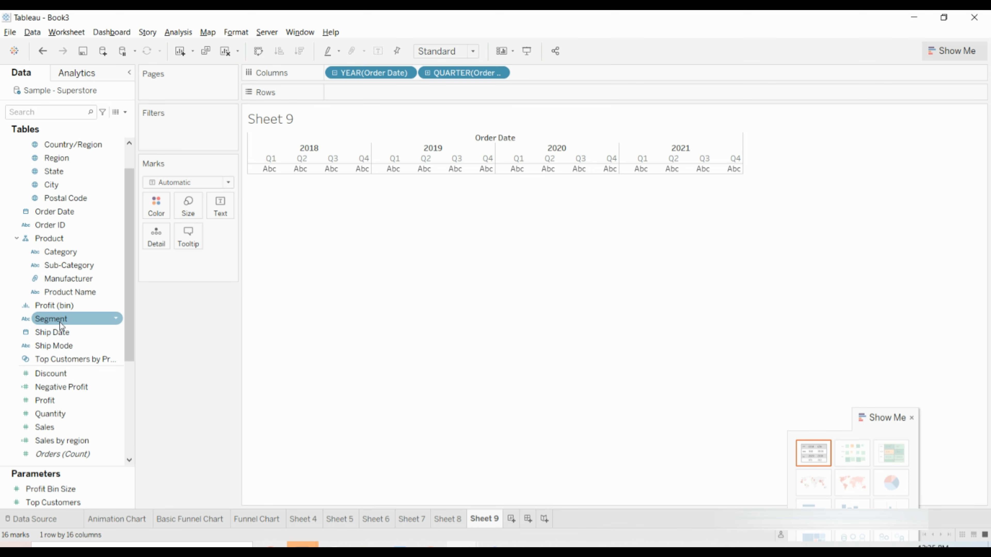
left_click_drag(44, 427, 345, 98)
Add a constant line to the Sales chart and set its value to 70,851.7386.
left_click(89, 73)
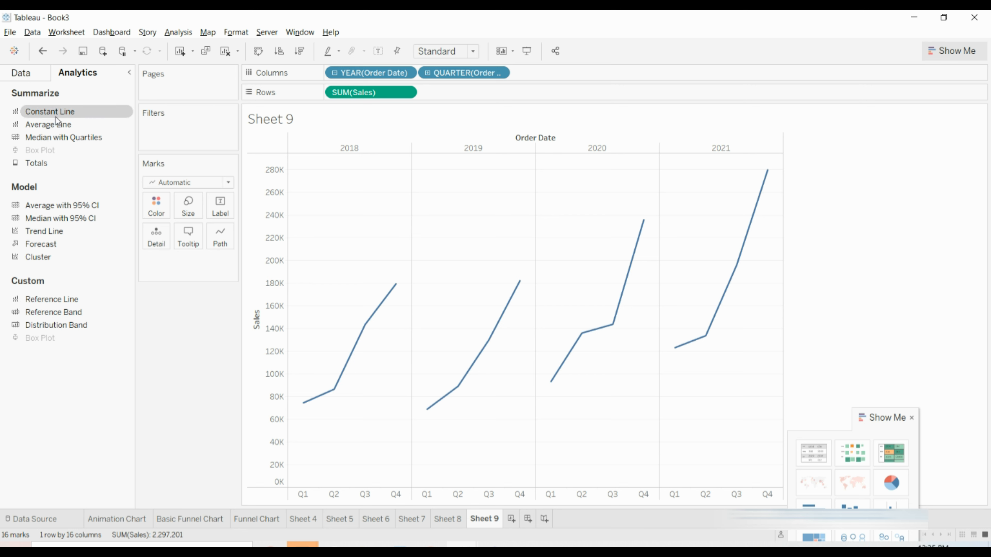
left_click_drag(56, 118, 362, 159)
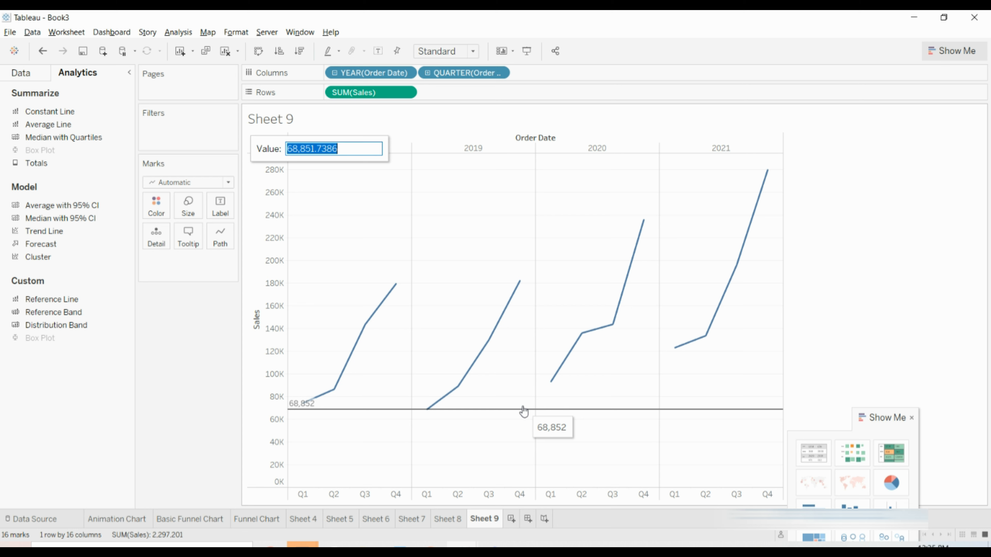
left_click(315, 150)
left_click_drag(347, 151, 287, 149)
left_click(334, 149)
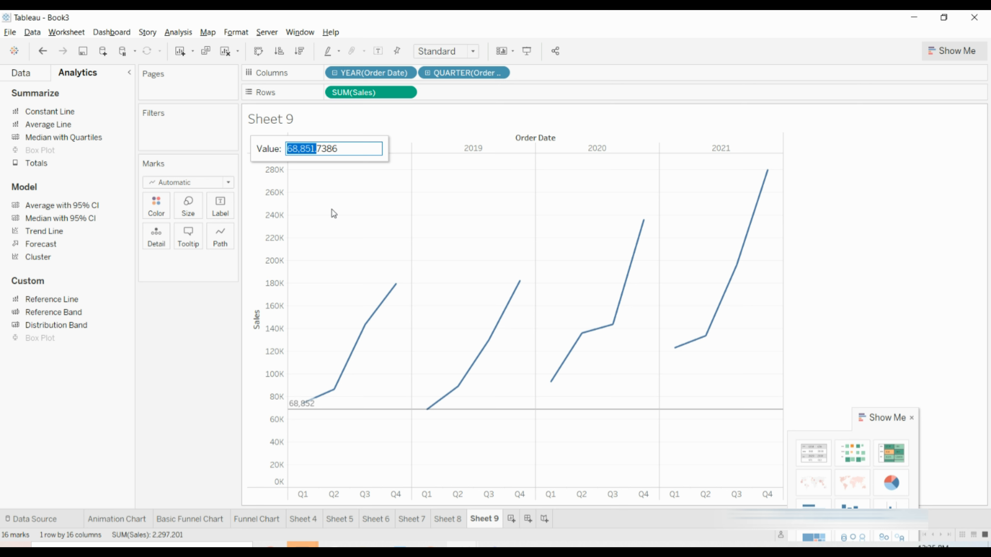
key("Right")
key("Right")
key("Right")
key("Right")
key("Right")
key("Right")
key("Left")
key("Left")
key("Left")
key("Left")
key("BackSpace")
key("BackSpace")
type("70")
key("Return")
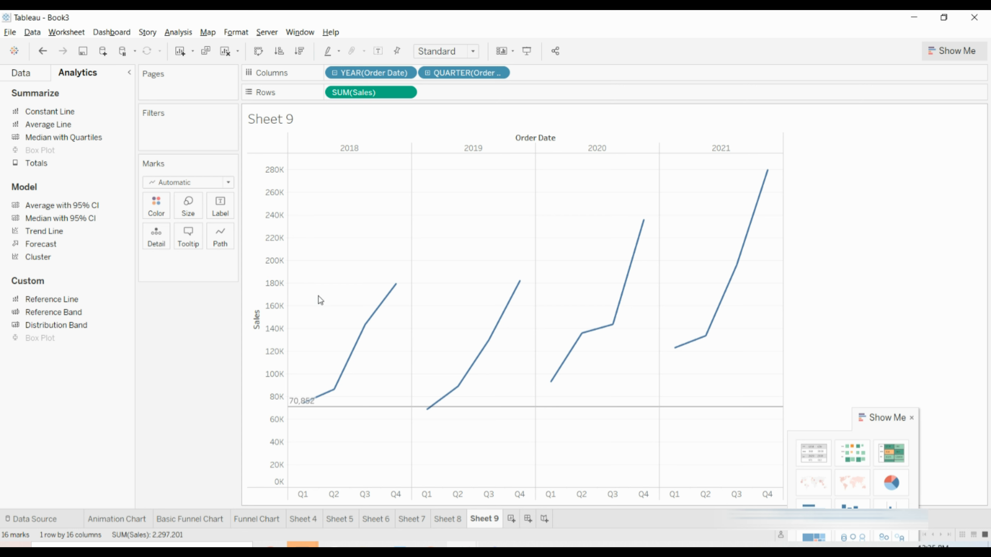
Set the constant line's value to 100.
left_click(299, 404)
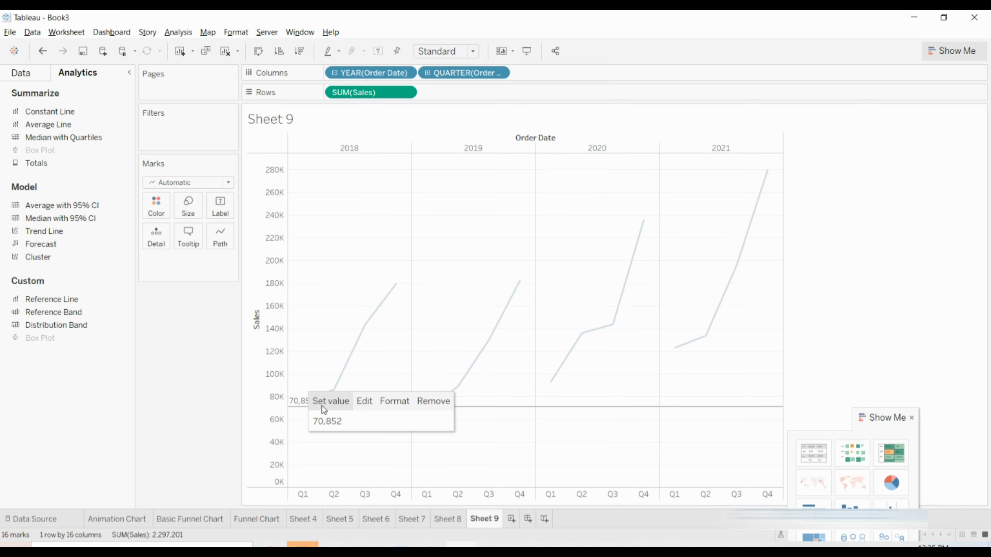
left_click(322, 402)
left_click(303, 408)
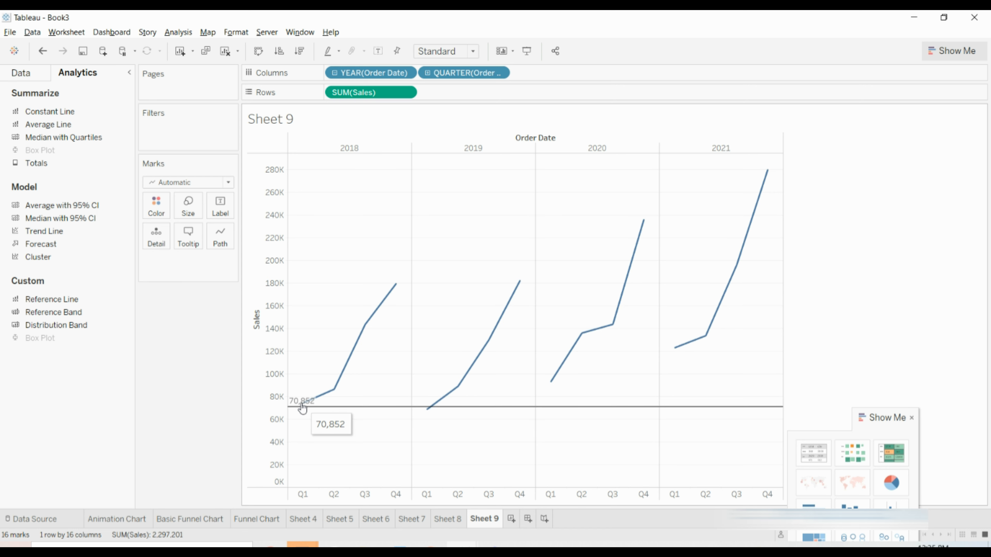
left_click(303, 407)
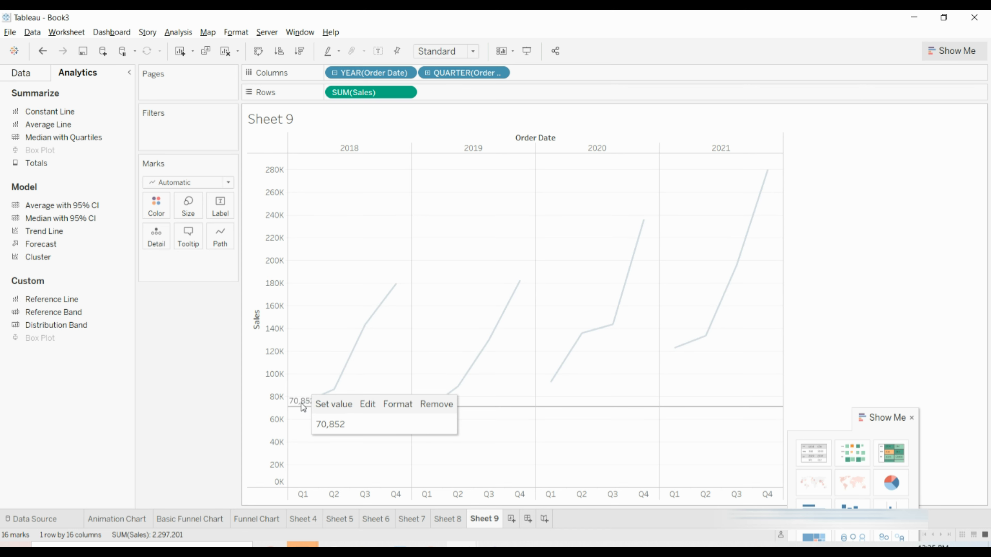
left_click(328, 405)
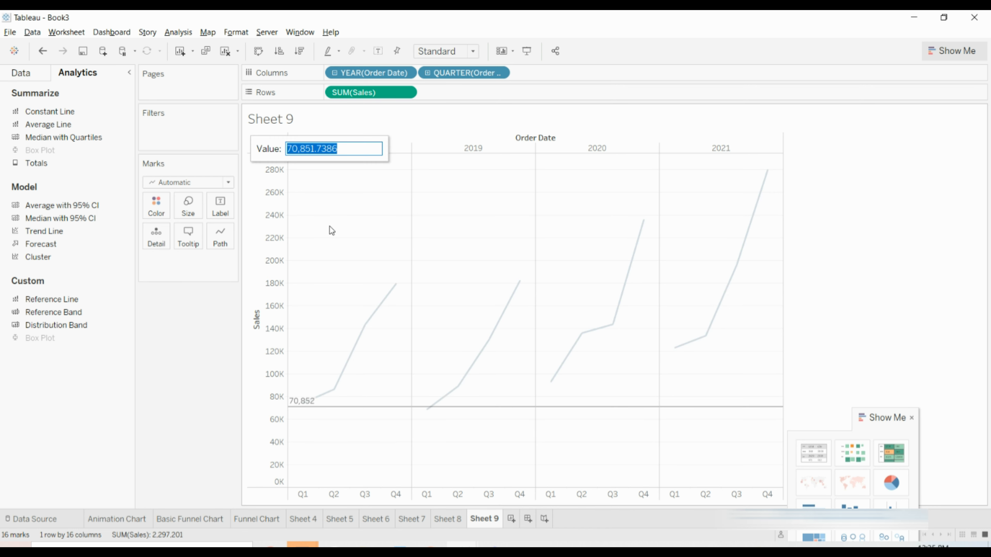
type("7")
key("BackSpace")
type("100")
key("Return")
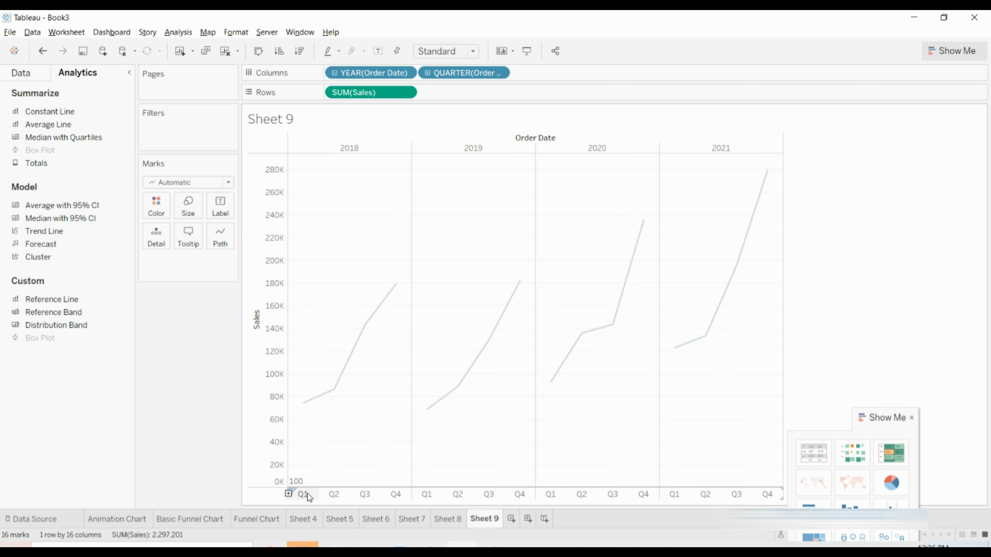
Open the constant line's value for editing, leave it, and undo the constant line and its value changes.
left_click(292, 486)
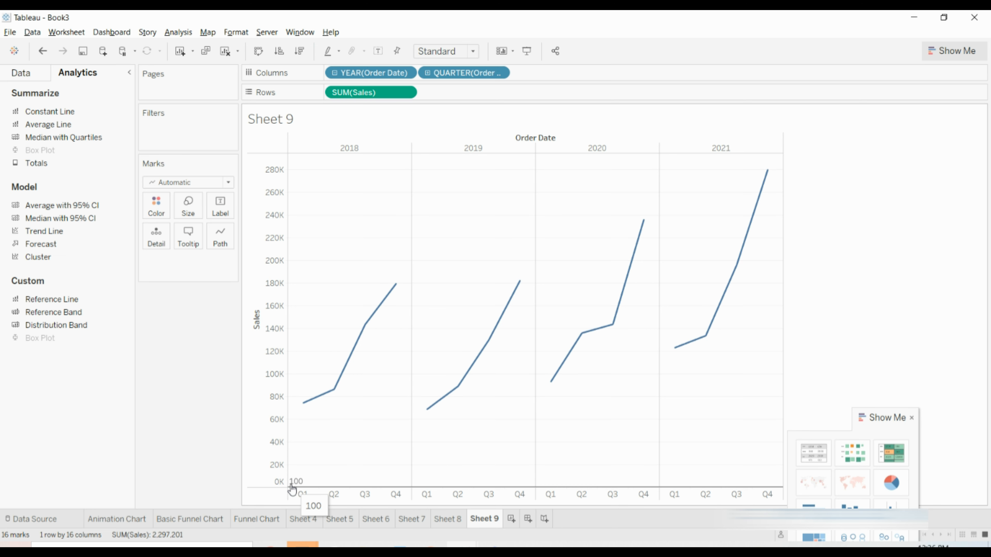
left_click(293, 486)
left_click(321, 480)
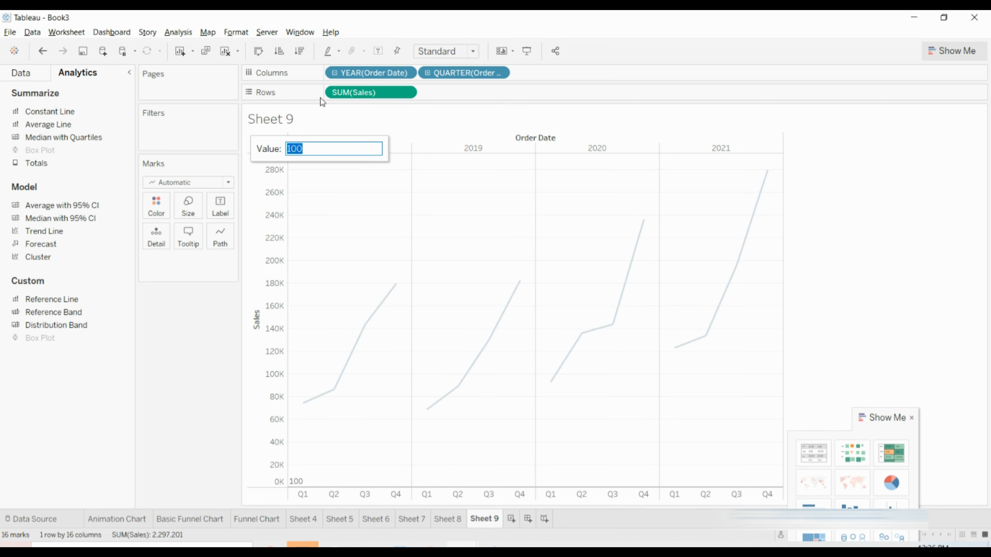
left_click(327, 133)
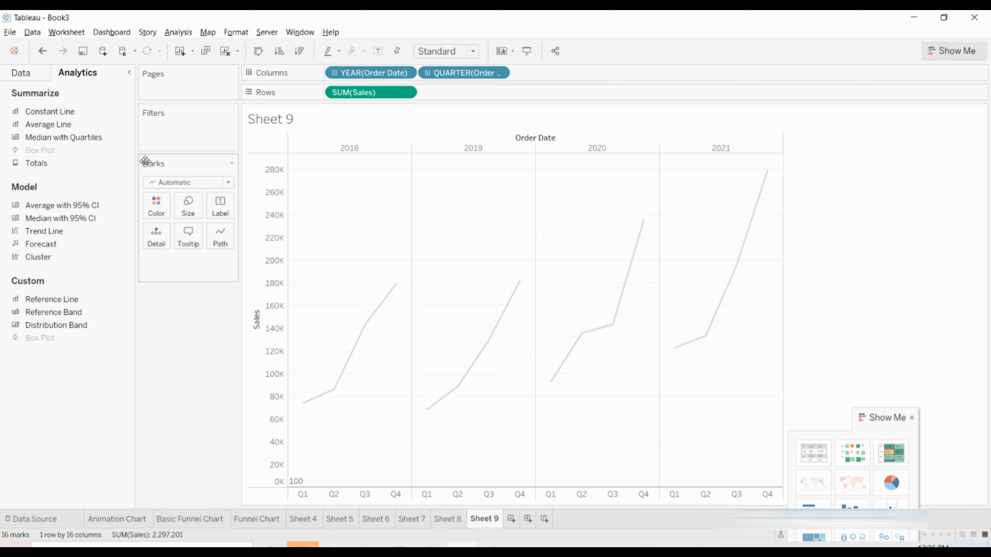
key("ctrl+z")
key("ctrl+z")
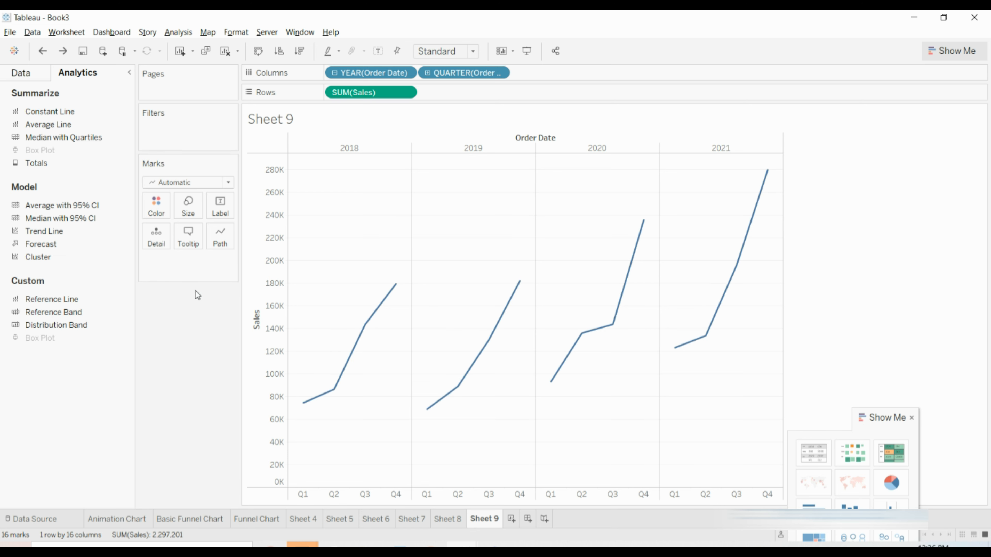
Try an average line on the Sales chart per table, per pane and per cell, undoing each one.
left_click_drag(57, 126, 356, 155)
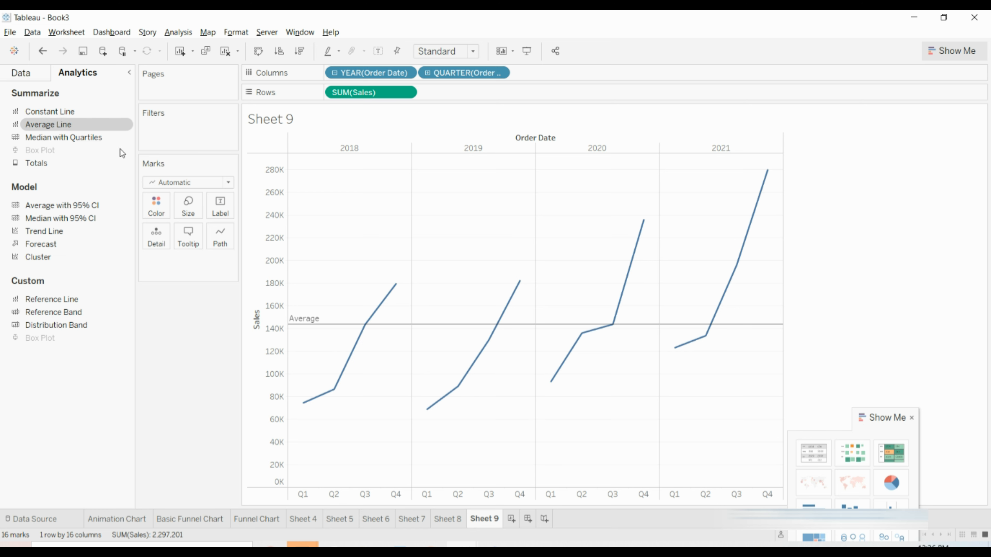
key("ctrl+z")
left_click_drag(45, 124, 400, 153)
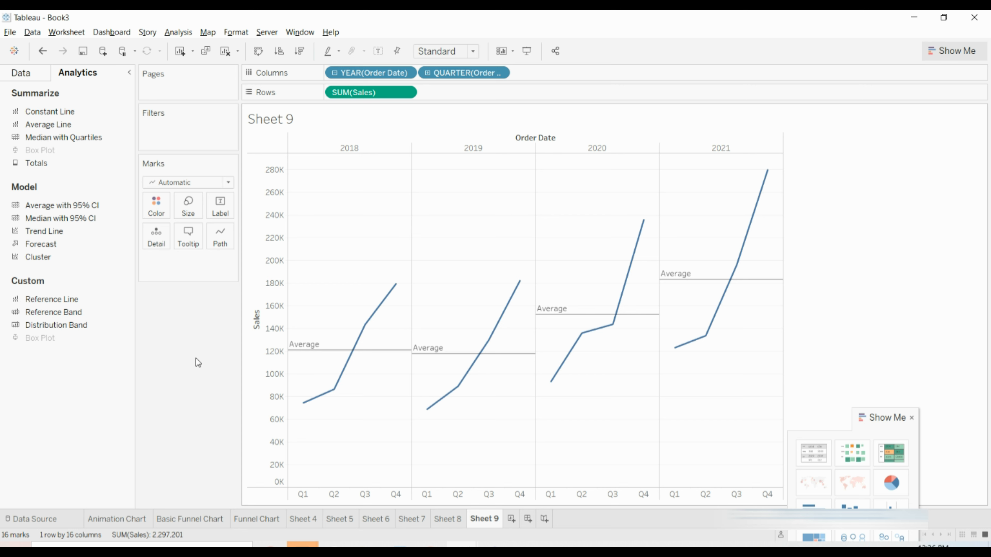
key("ctrl+z")
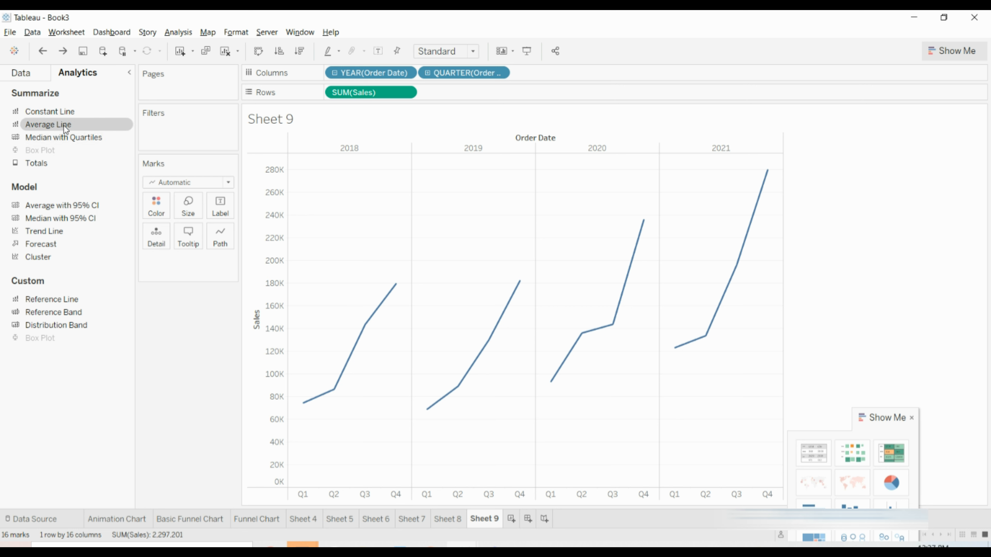
mouse_move(63, 125)
left_mouse_down()
mouse_move(360, 119)
mouse_move(433, 154)
left_mouse_up()
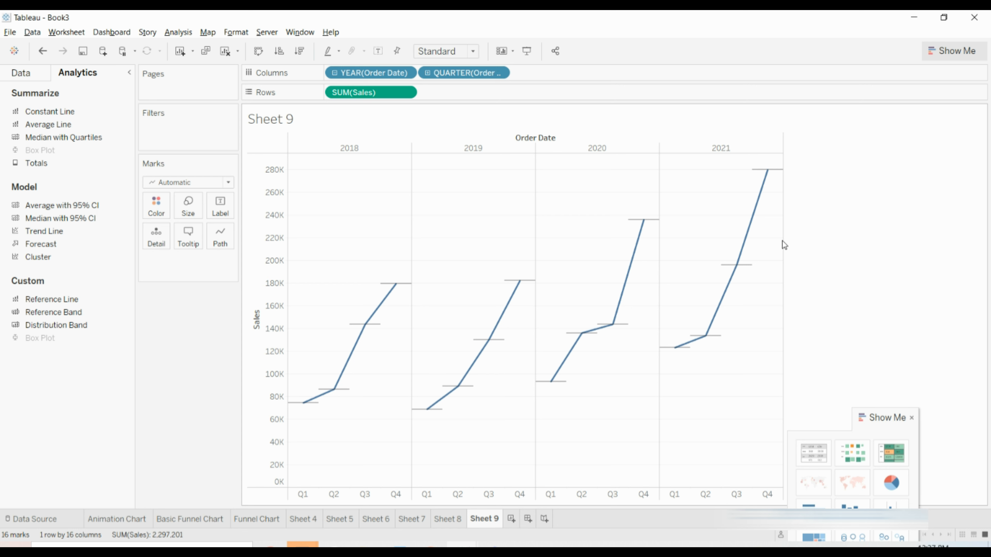
key("ctrl+z")
Add a median with quartiles to the Sales chart for the whole table.
left_click_drag(68, 138, 391, 160)
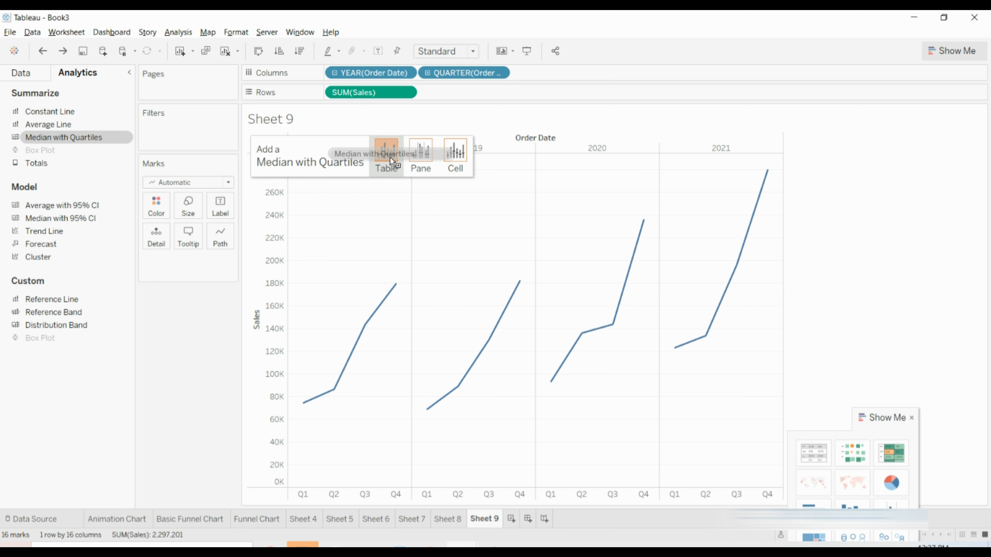
left_click_drag(390, 156, 391, 156)
left_click_drag(391, 156, 390, 155)
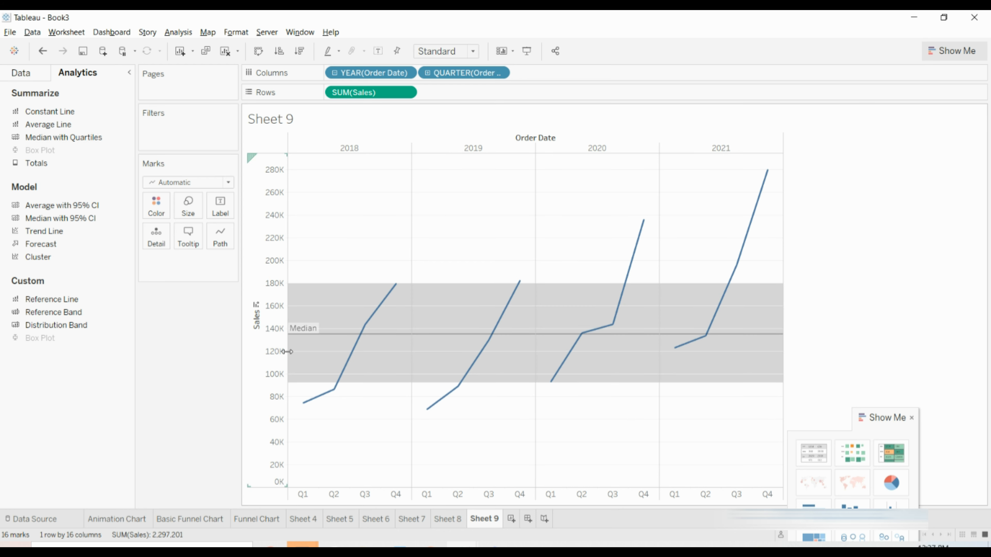
Format the median reference line as a solid green line with the thickest weight, trying the dotted style first.
left_click(300, 331)
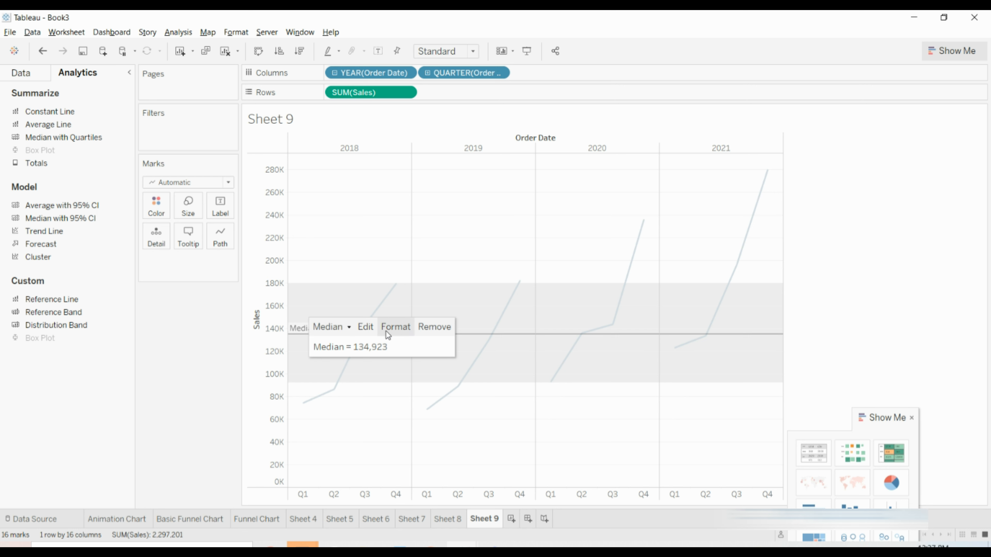
left_click(395, 329)
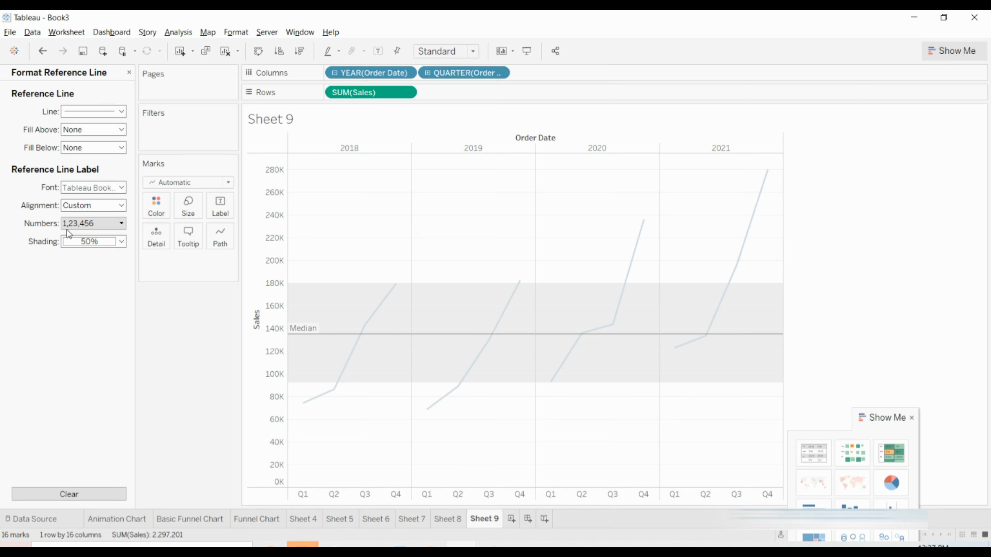
left_click(120, 112)
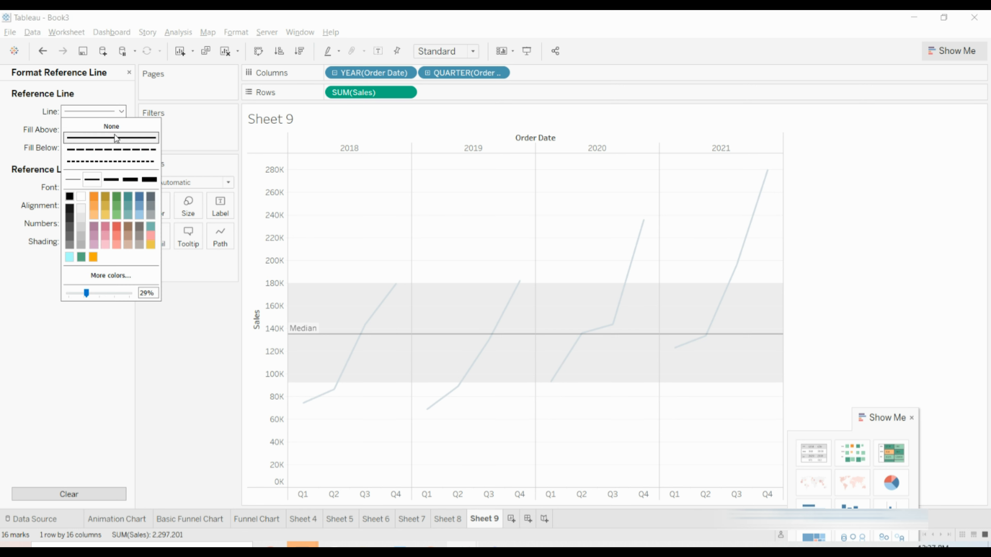
left_click(114, 160)
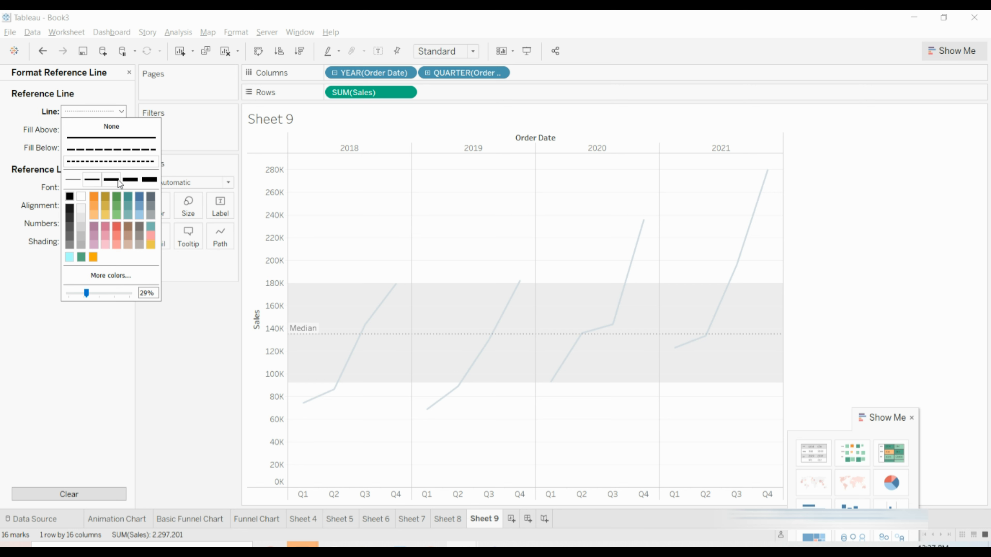
left_click(130, 180)
left_click(150, 180)
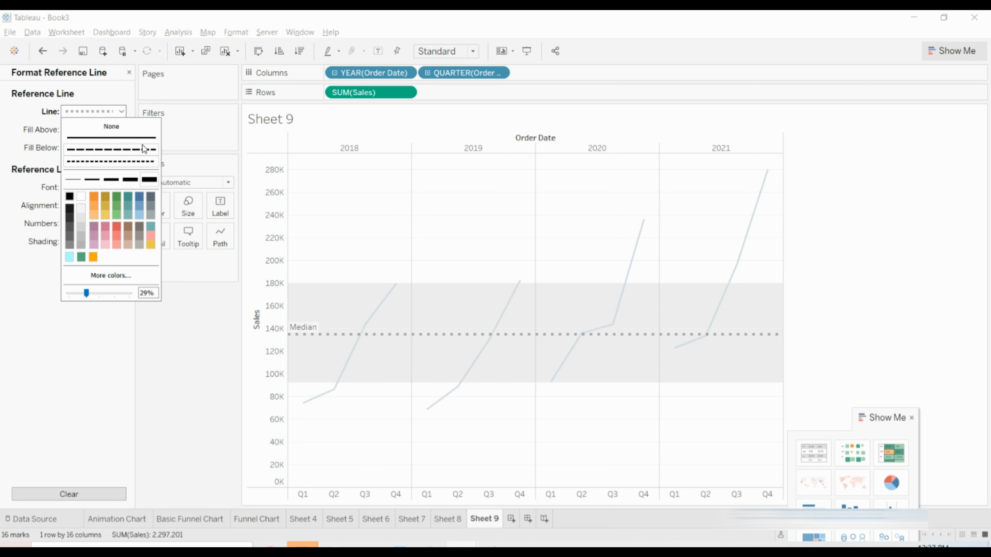
left_click(137, 138)
left_click(118, 197)
left_click(196, 408)
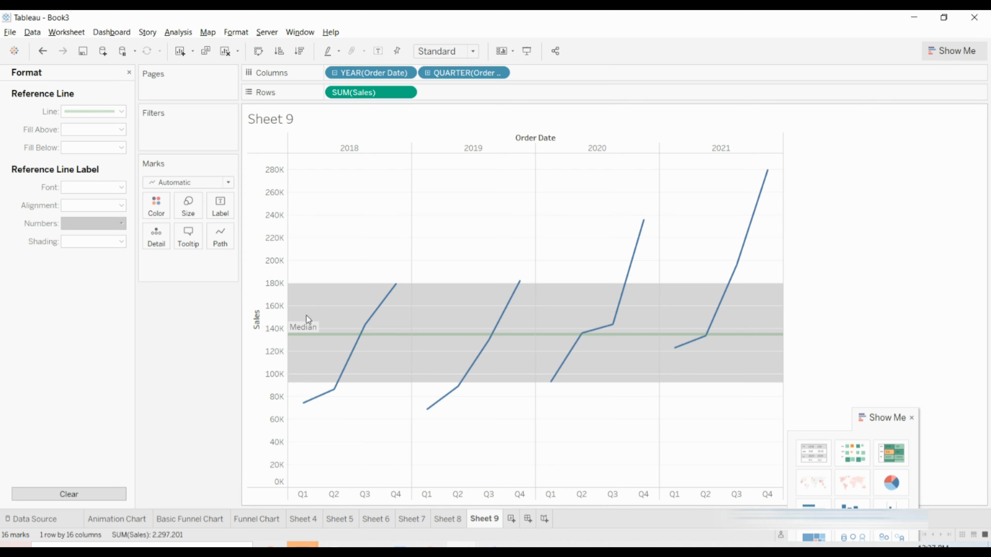
Try removing the median line from the chart, and undo the removal and the line formatting.
left_click(305, 328)
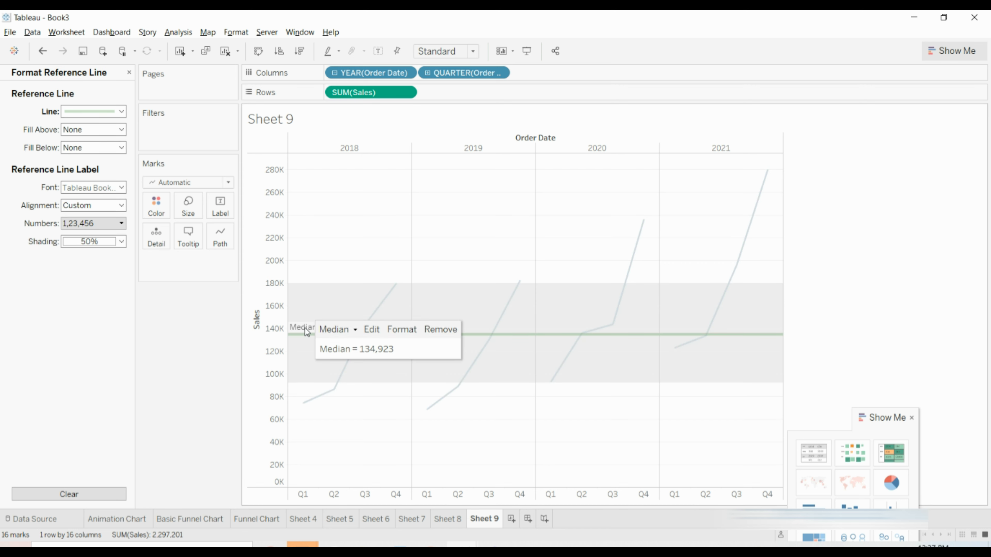
left_click(449, 329)
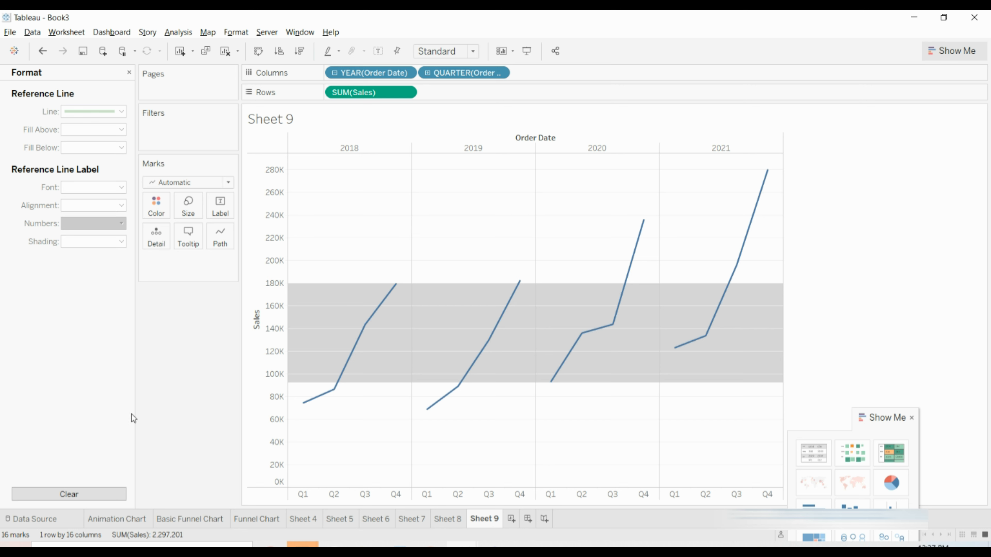
key("ctrl+z")
key("ctrl+z")
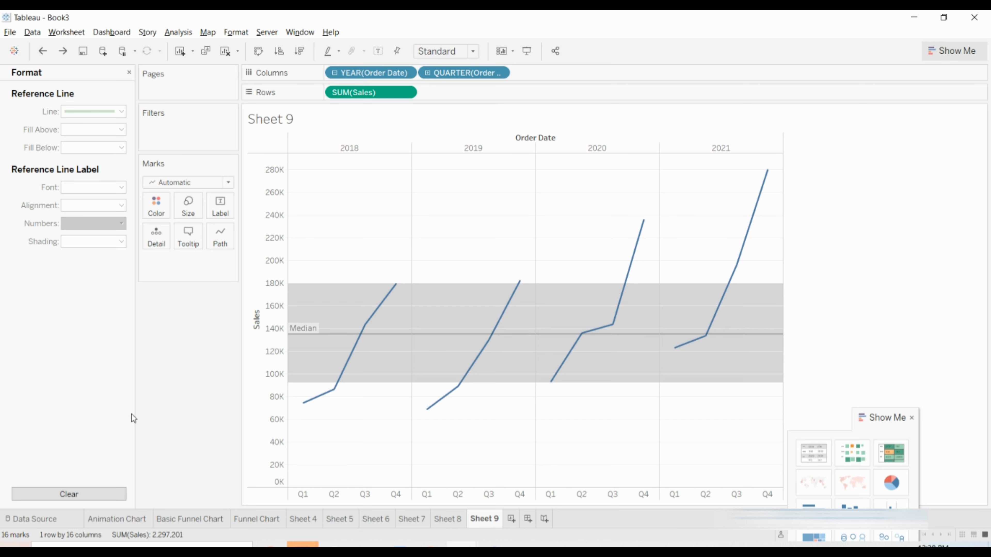
Undo the remaining work on Sheet 9 back to Sheet 8, close the formatting options and create a new blank worksheet.
key("ctrl+z")
key("ctrl+z")
key("ctrl+z")
key("ctrl+z")
key("ctrl+z")
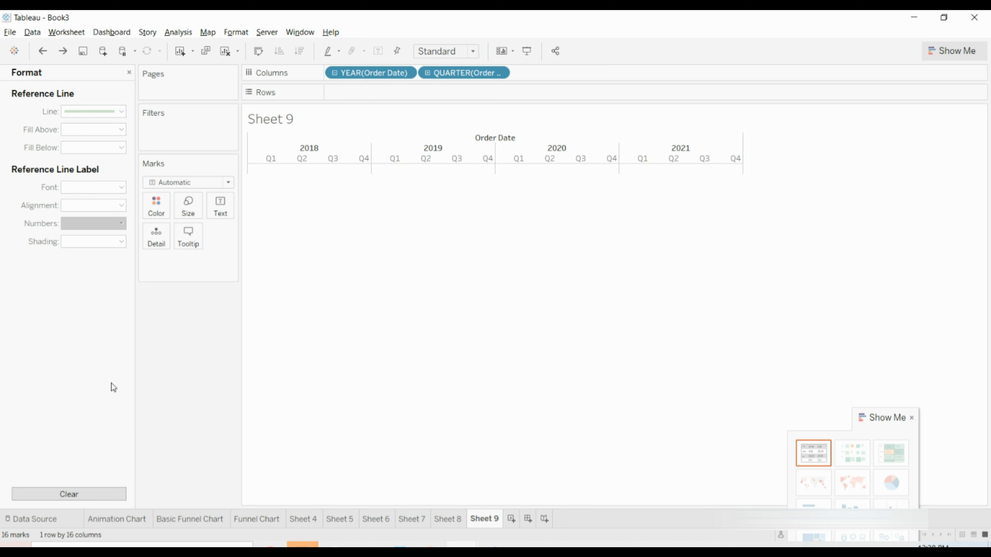
left_click(129, 73)
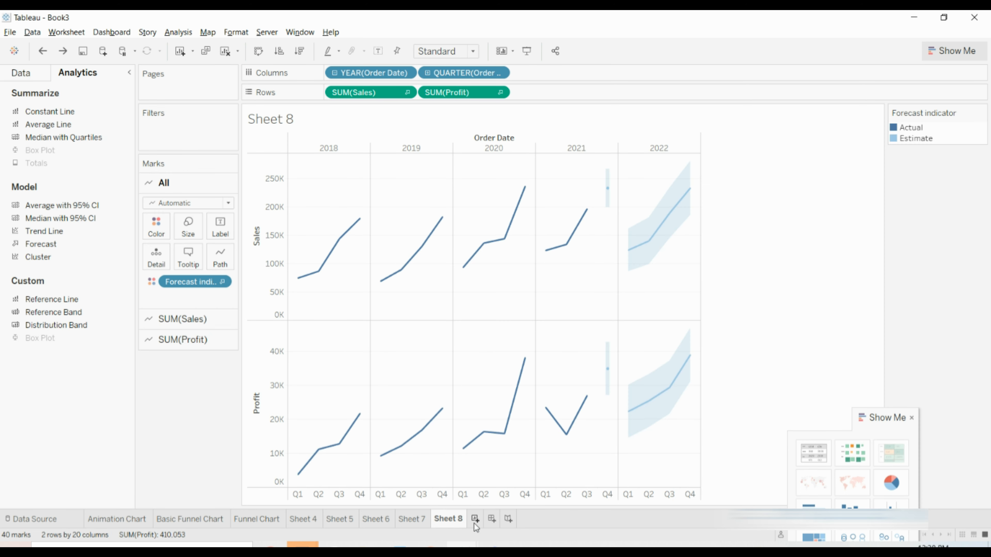
left_click(474, 519)
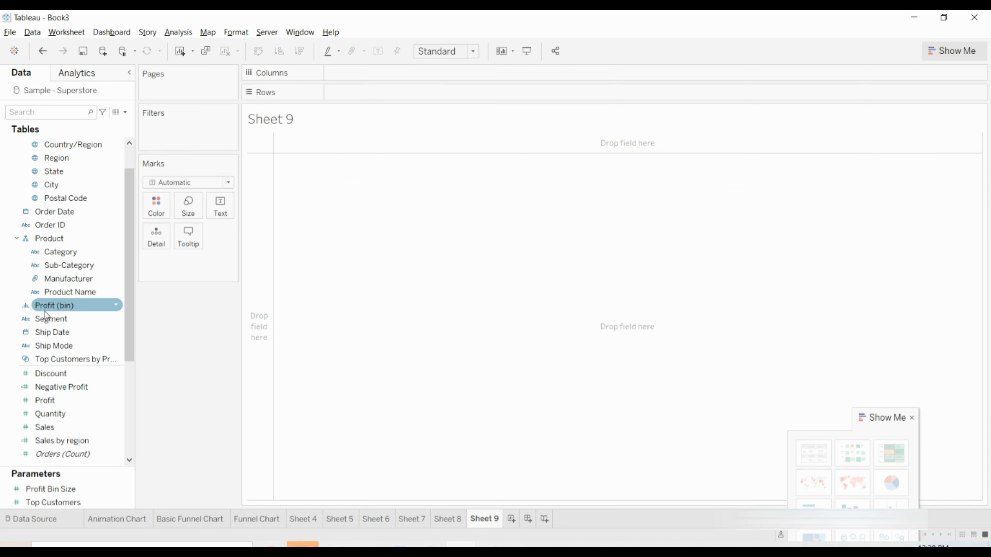
Build a line chart of total Sales by year and quarter of Order Date, with the dates as columns and Sales as rows.
scroll(47, 319, "up", 1)
left_click_drag(64, 252, 359, 73)
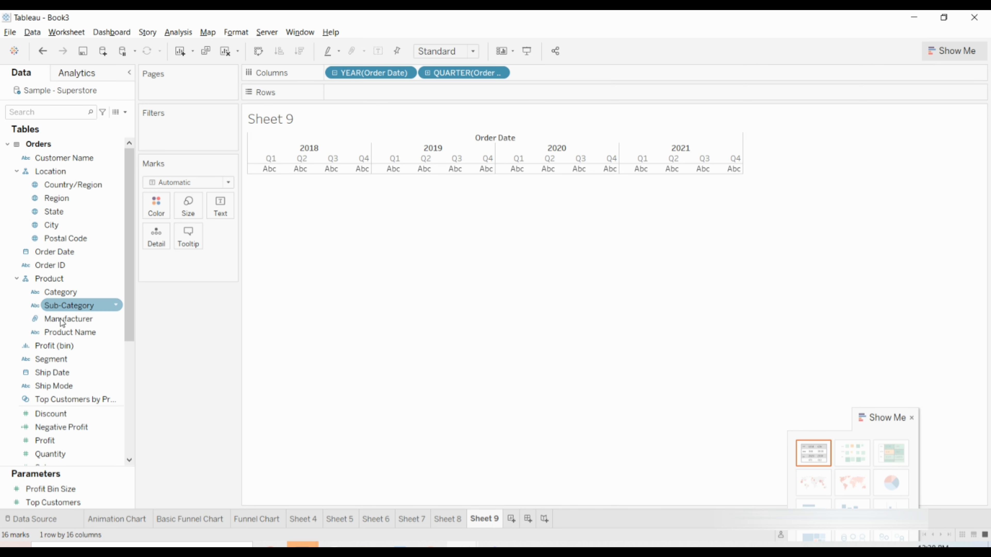
scroll(64, 332, "down", 2)
left_click_drag(47, 387, 321, 93)
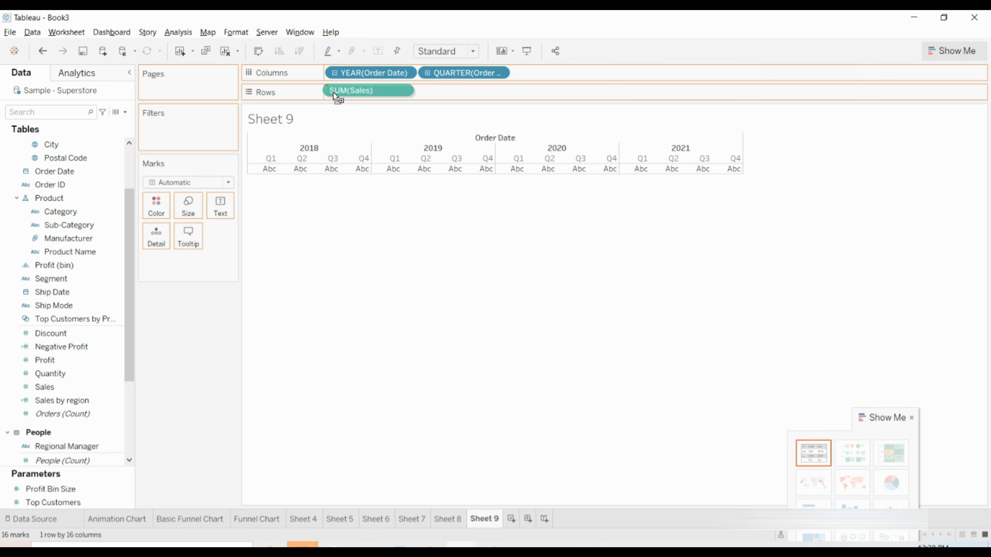
Try adding totals to the quarterly Sales chart for each year, and undo them.
left_click(78, 73)
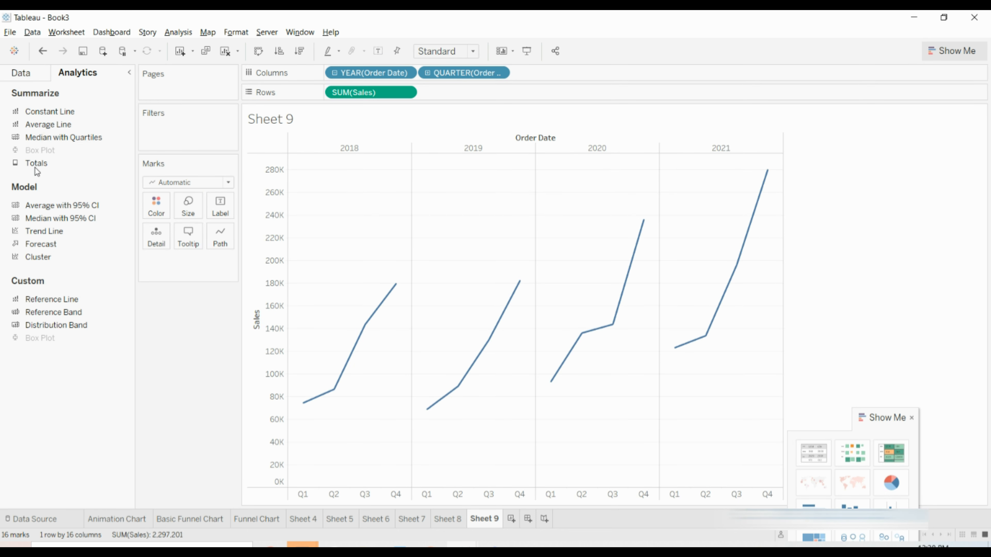
left_click_drag(35, 167, 342, 168)
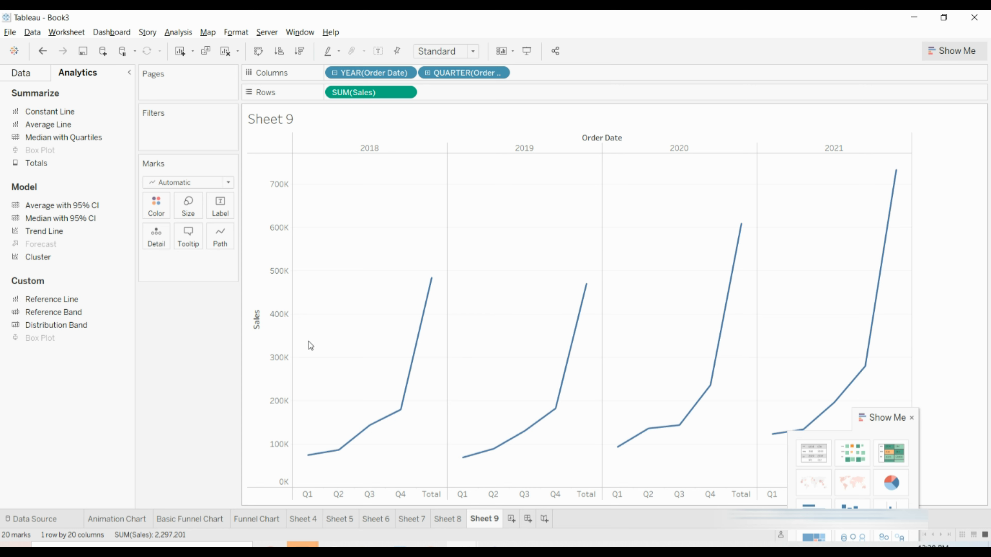
mouse_move(431, 281)
key("ctrl+z")
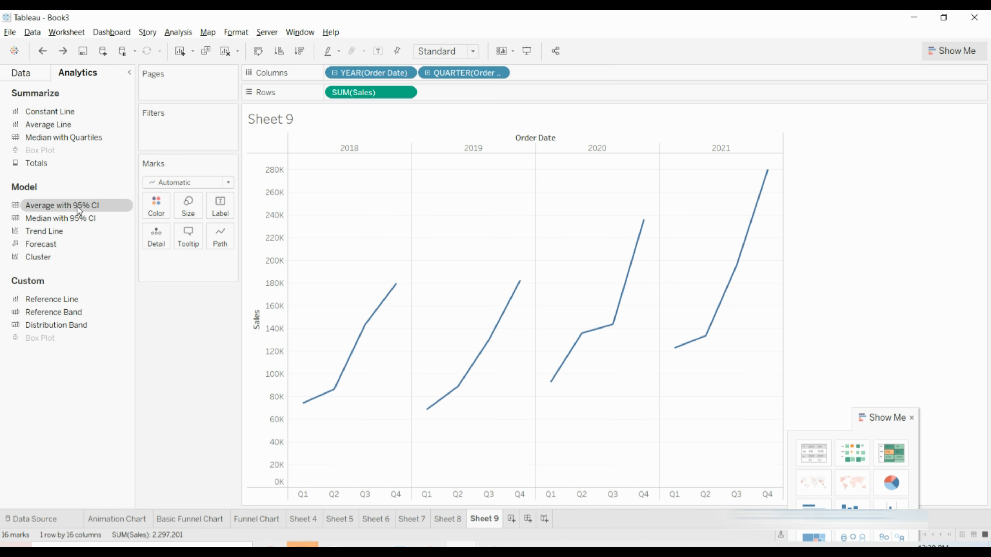
Try an average with 95% CI band on the Sales chart for the whole table, and undo it.
left_click_drag(77, 207, 391, 157)
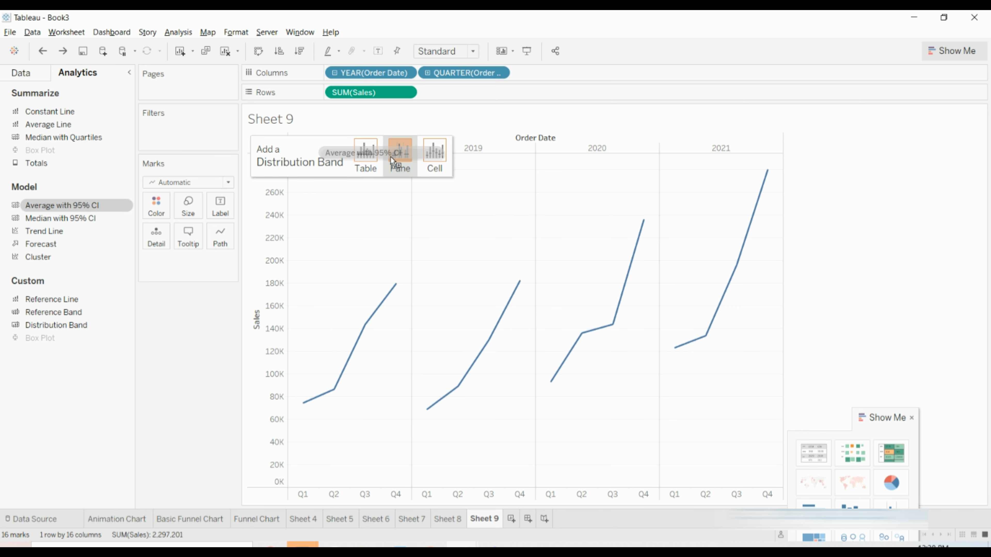
left_click_drag(390, 157, 375, 157)
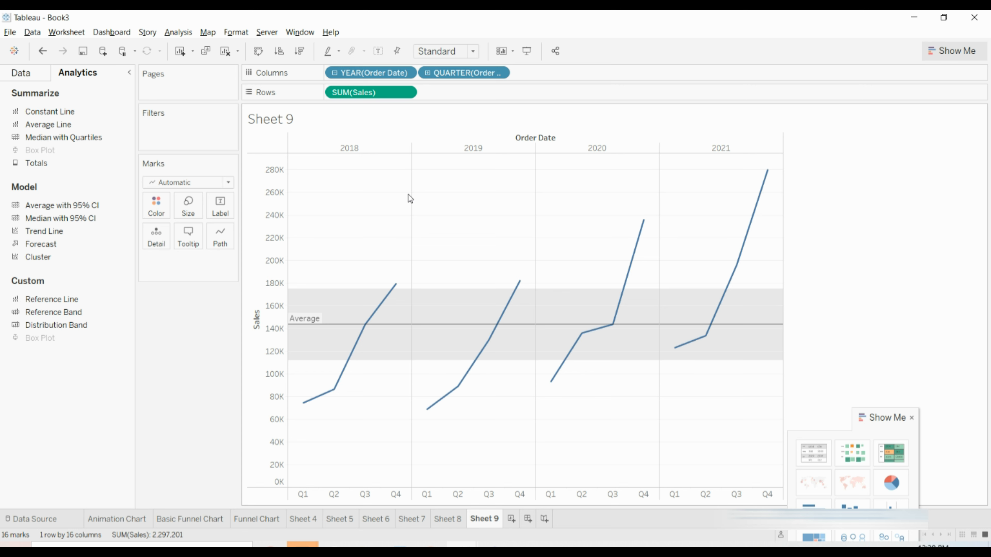
key("ctrl+z")
Try a median with 95% CI band on the Sales chart for the whole table, and undo it.
left_click_drag(60, 218, 372, 162)
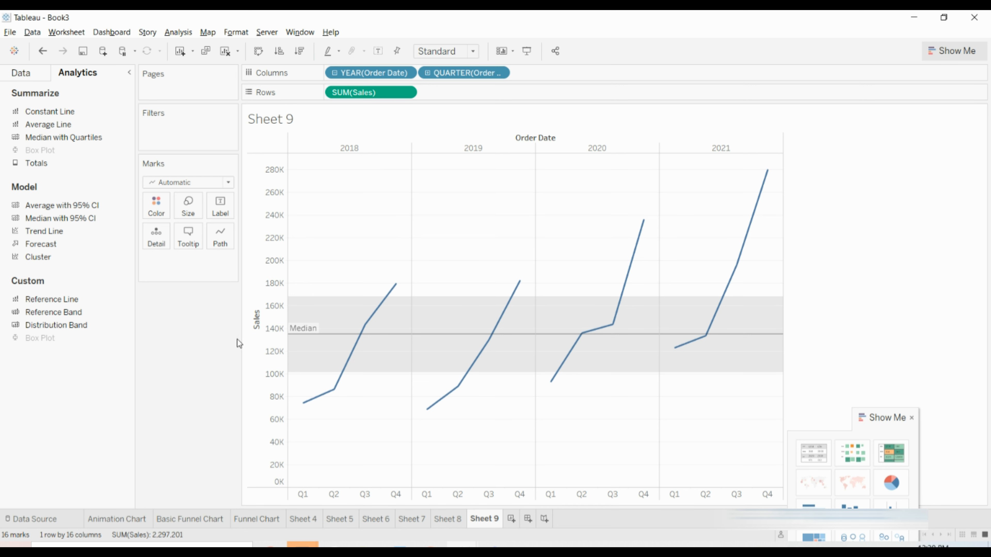
key("ctrl+z")
left_click_drag(59, 228, 45, 372)
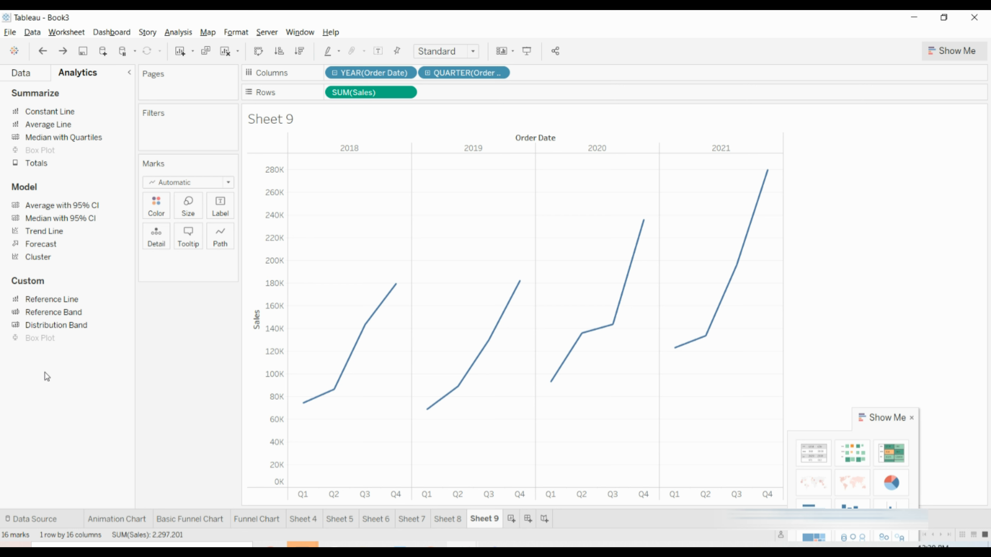
Add linear trend lines to the Sales chart and inspect the trend equations of the yearly panes.
left_click_drag(39, 227, 375, 152)
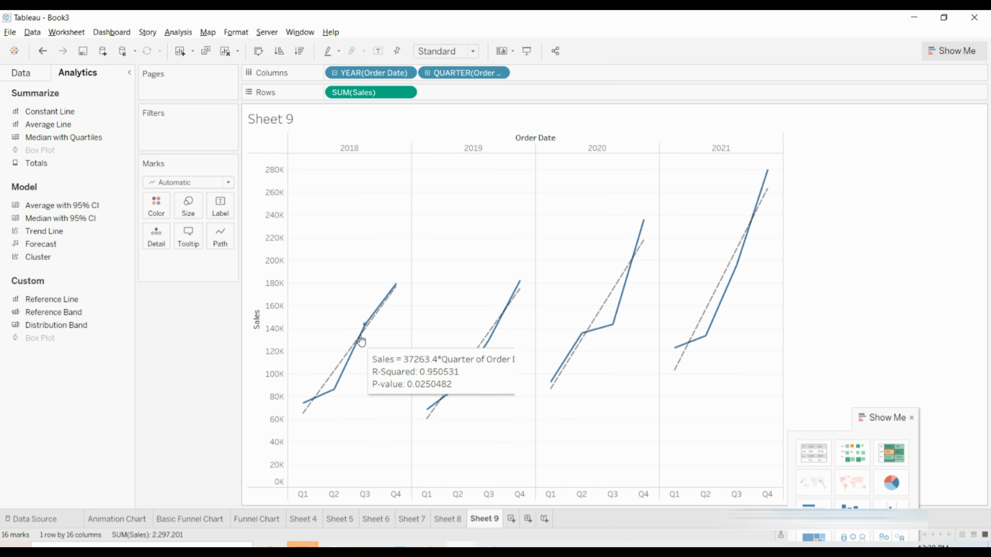
left_click(332, 377)
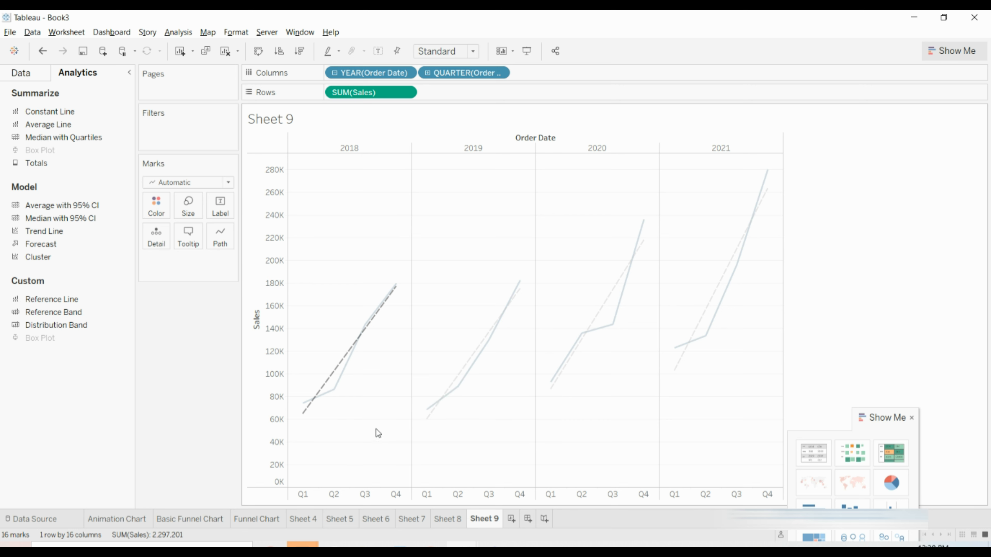
mouse_move(464, 369)
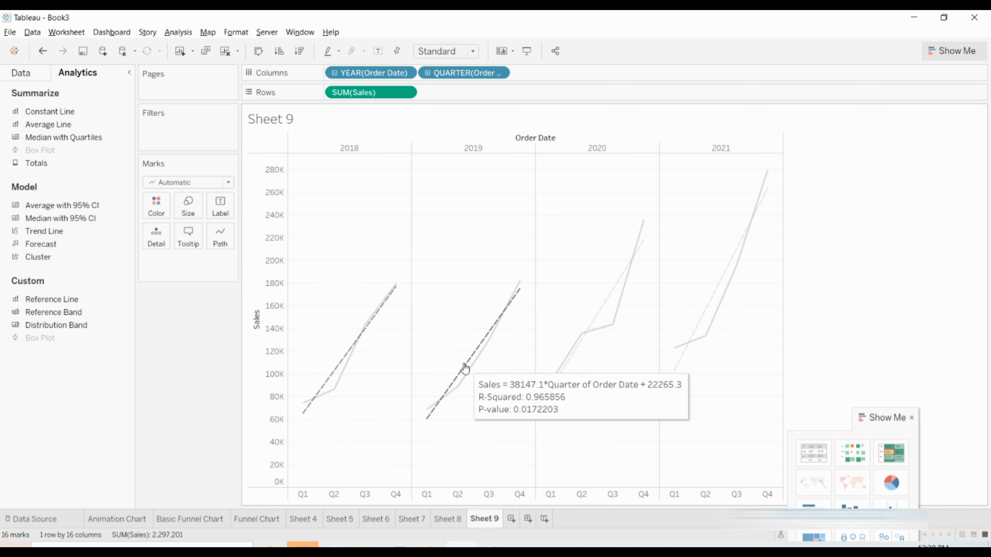
mouse_move(698, 336)
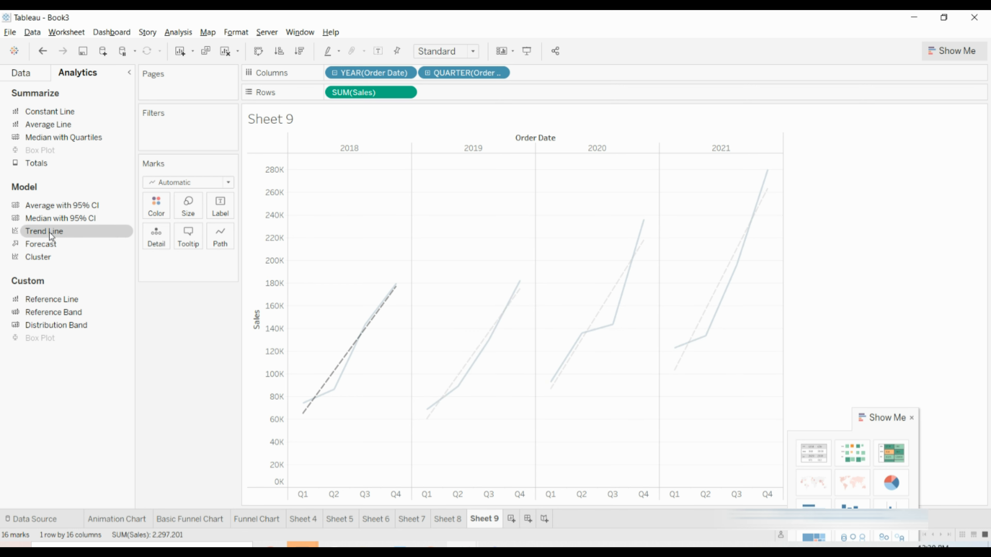
Try the exponential and polynomial trend models on the Sales chart, and undo all the trend lines.
left_click_drag(51, 234, 471, 161)
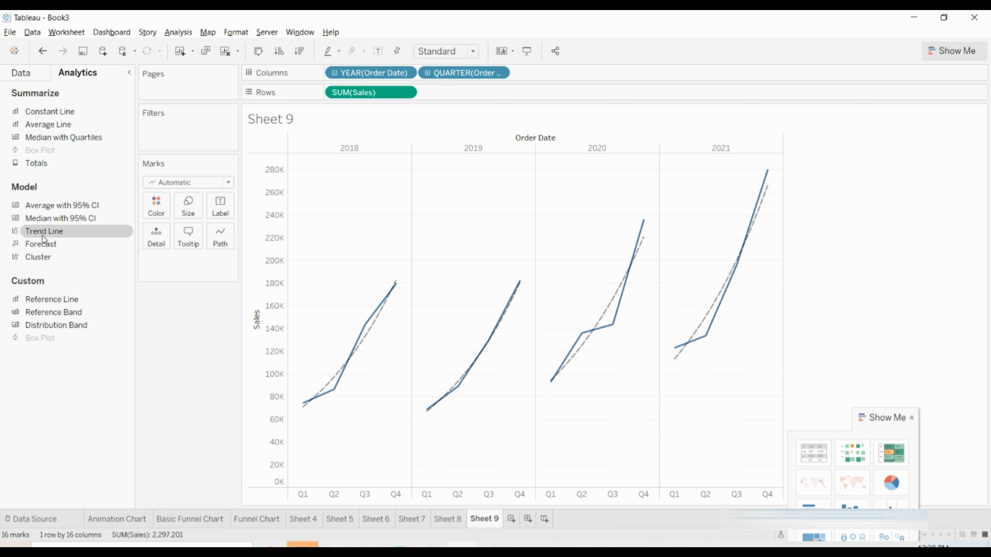
left_click_drag(49, 230, 529, 158)
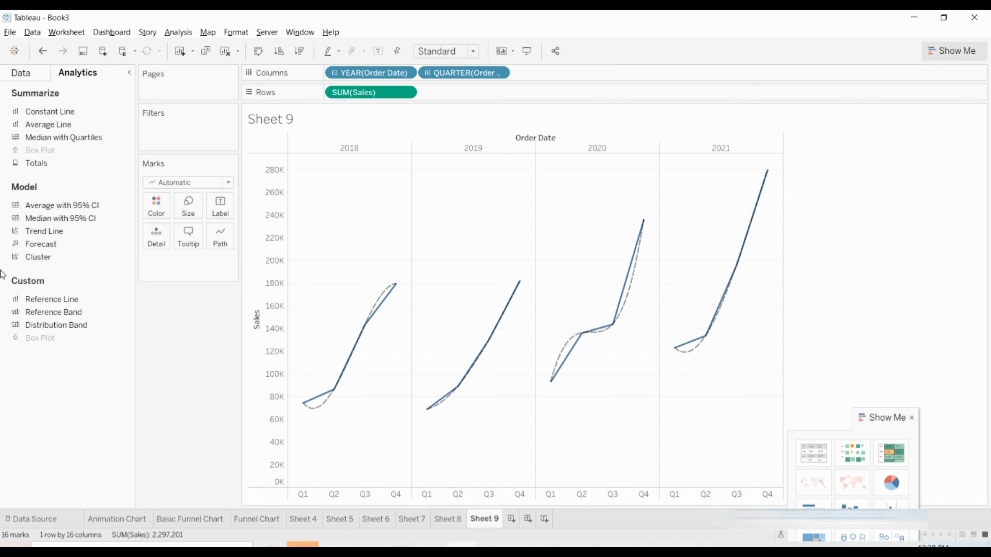
key("ctrl+z")
key("ctrl+z")
key("ctrl+z")
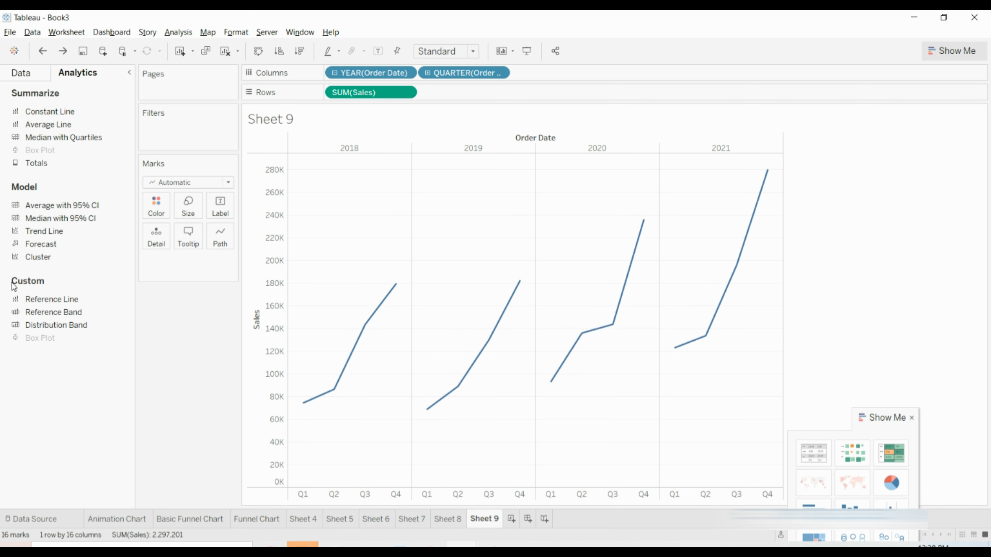
Try clustering the marks by Sales with an automatic number of clusters, then undo the clustering while keeping the Sales line chart.
left_click_drag(69, 261, 350, 149)
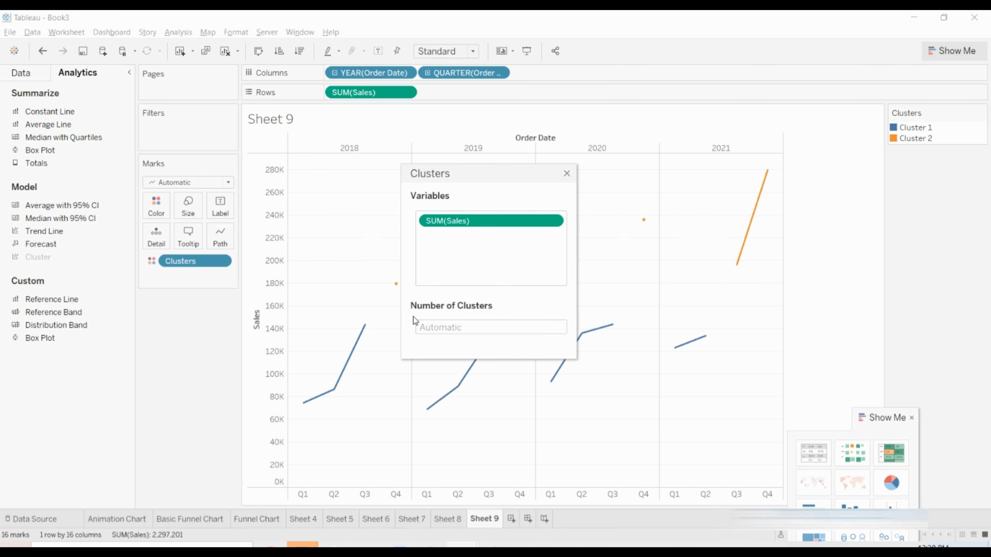
left_click_drag(492, 177, 754, 138)
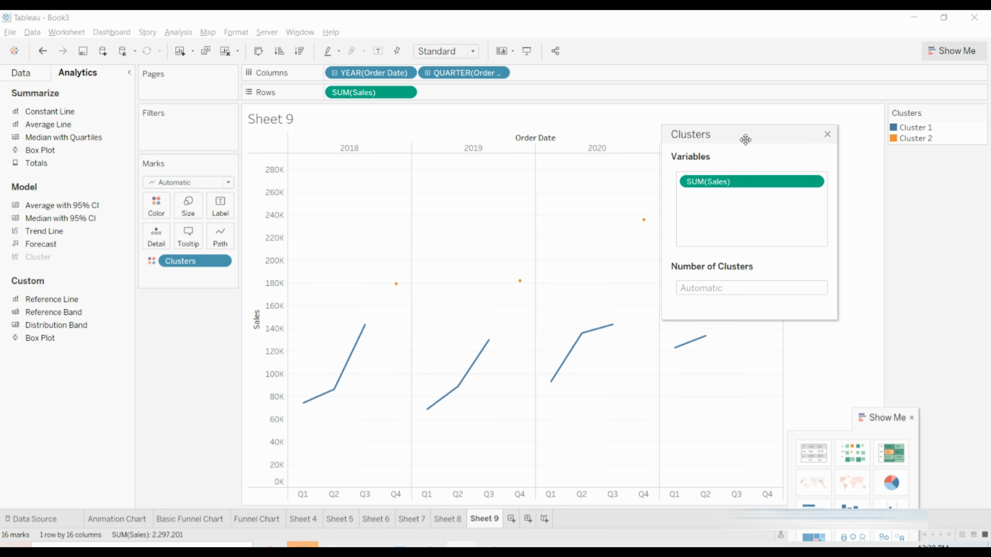
left_click(829, 135)
key("ctrl+z")
key("ctrl+z")
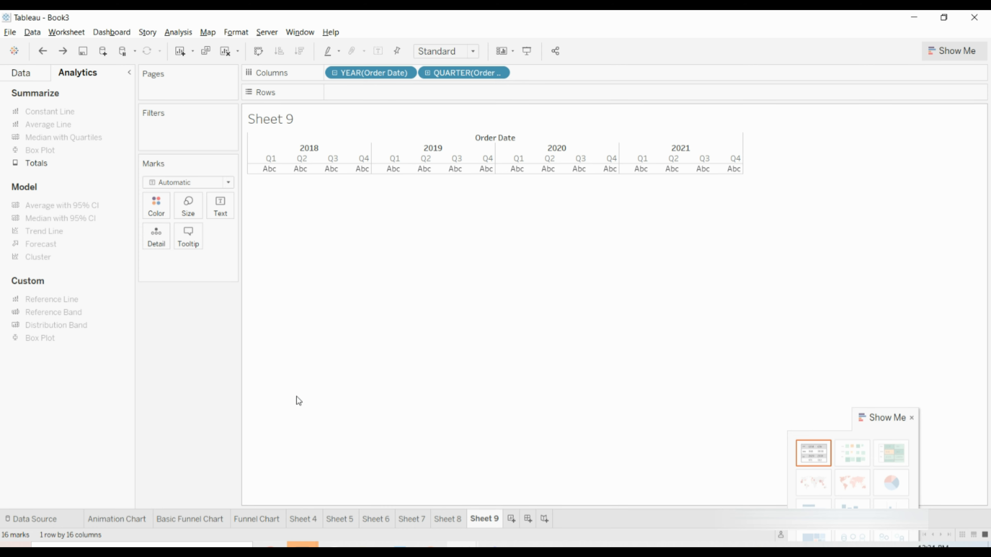
key("ctrl+z")
Add a reference line to the Sales chart for the entire table, based on SUM(Sales).
left_click_drag(51, 301, 355, 168)
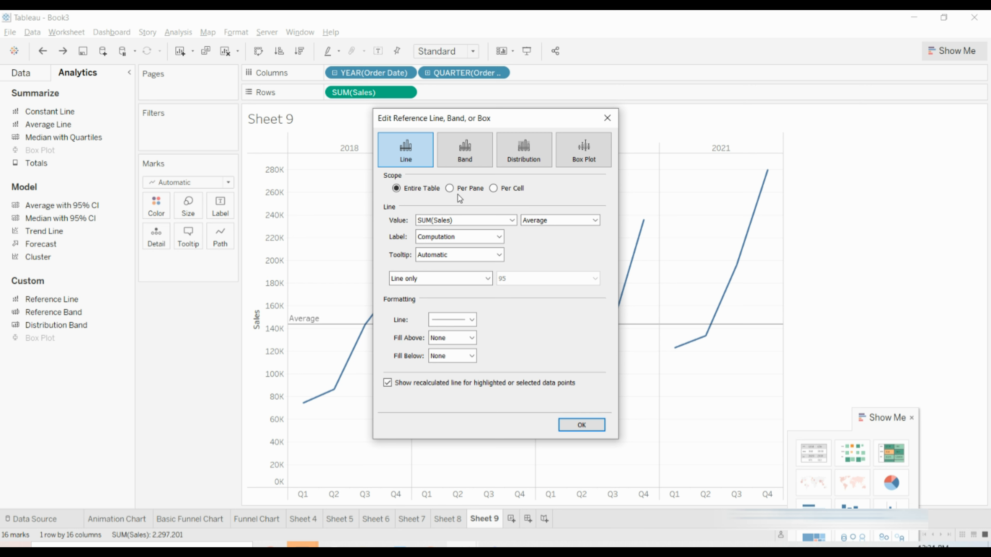
left_click(432, 222)
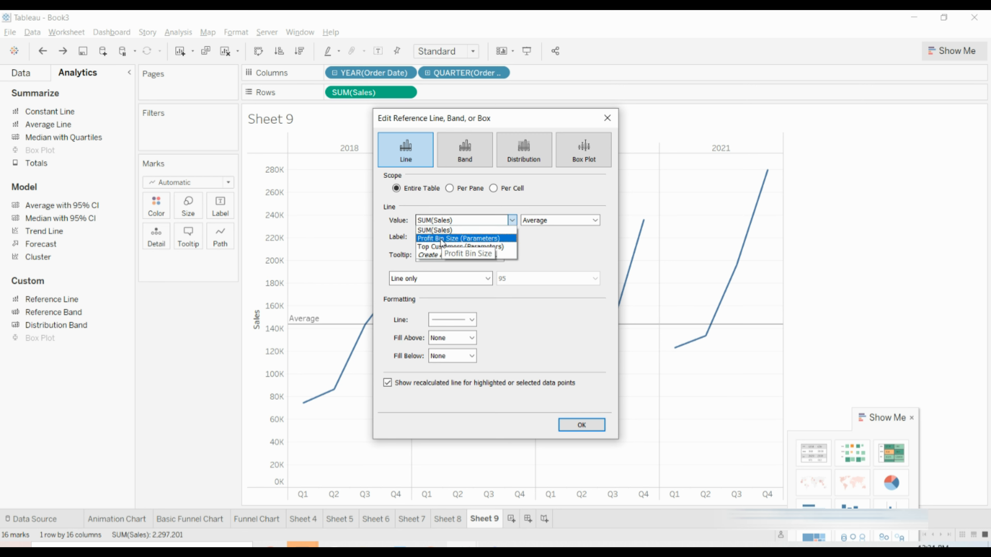
left_click(443, 230)
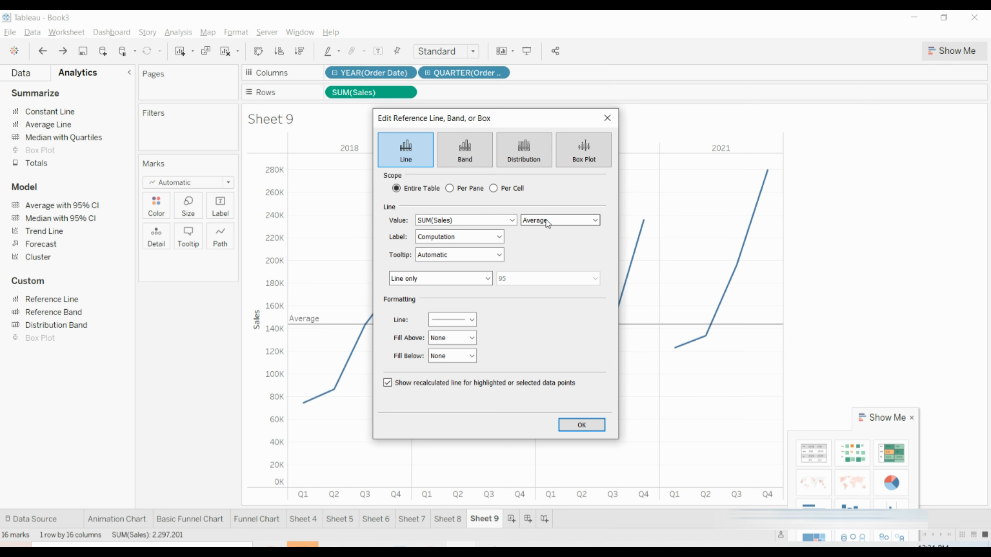
Try the Sum, Minimum and Maximum aggregations for the reference line.
left_click(557, 221)
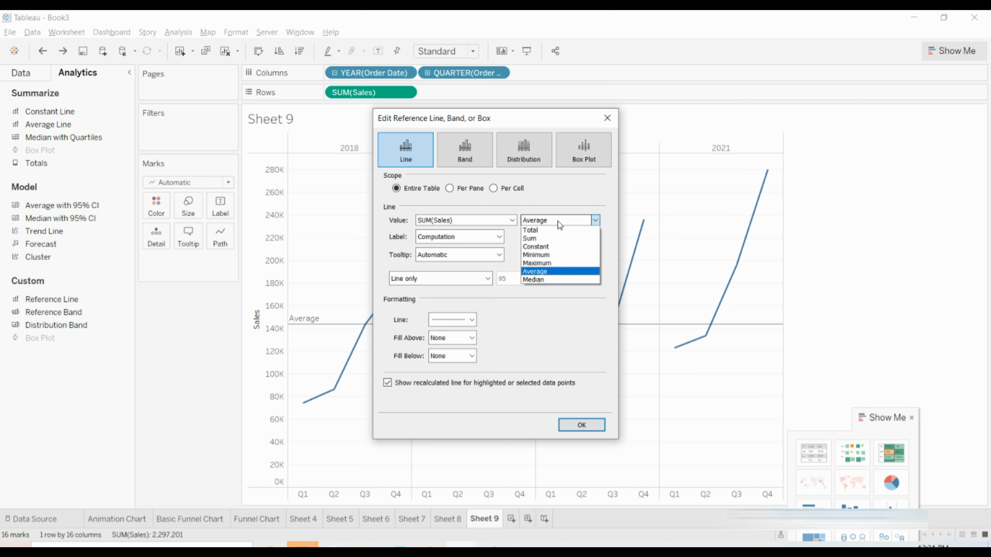
left_click(554, 239)
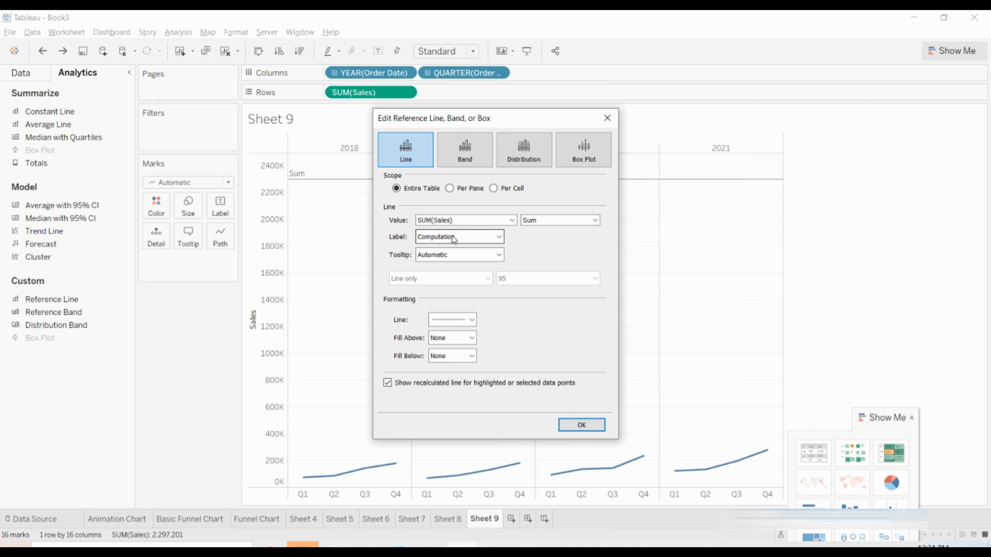
left_click(538, 220)
left_click(543, 246)
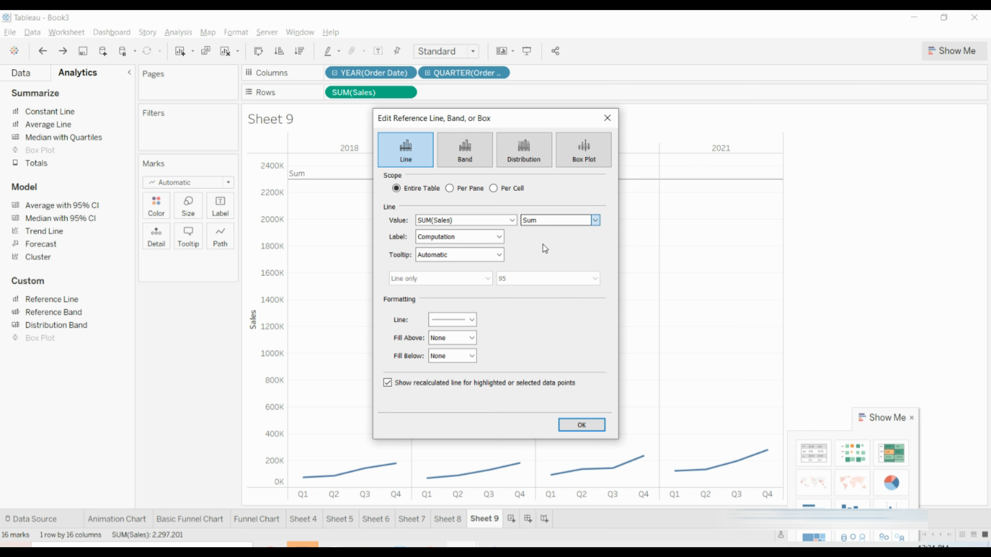
left_click(546, 220)
left_click(536, 255)
left_click(548, 220)
left_click(545, 255)
left_click(562, 220)
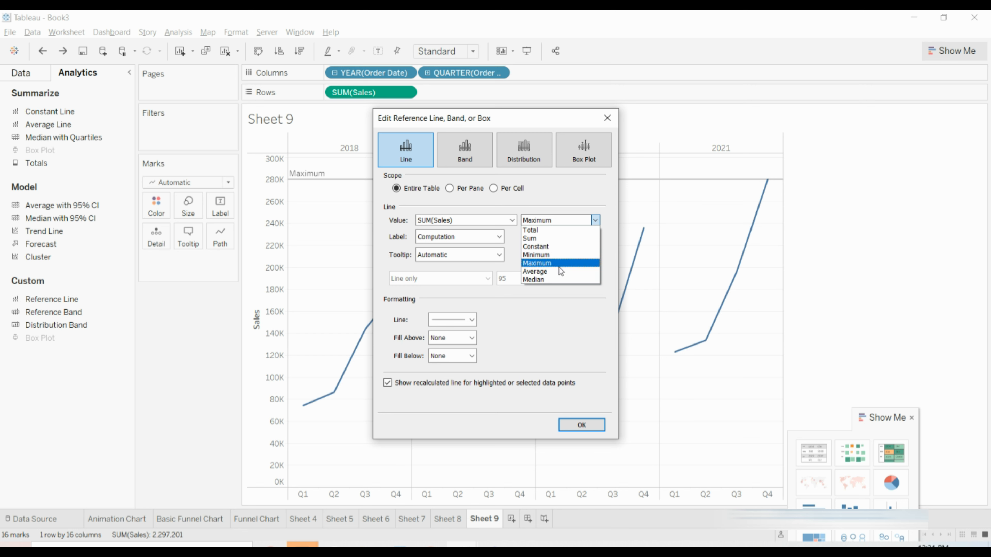
left_click(559, 266)
Set the reference line's aggregation to Median.
left_click(567, 222)
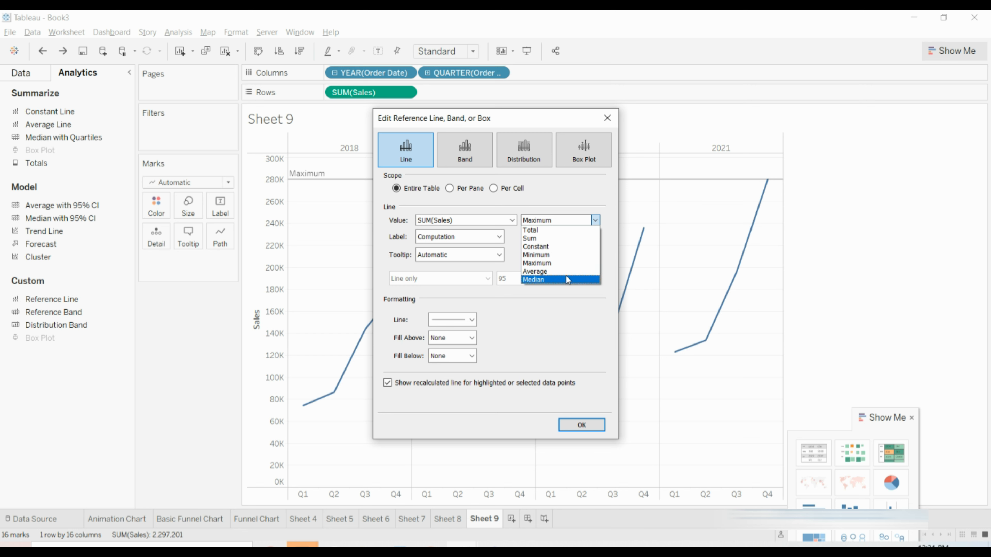
left_click(566, 278)
left_click(576, 222)
left_click(562, 281)
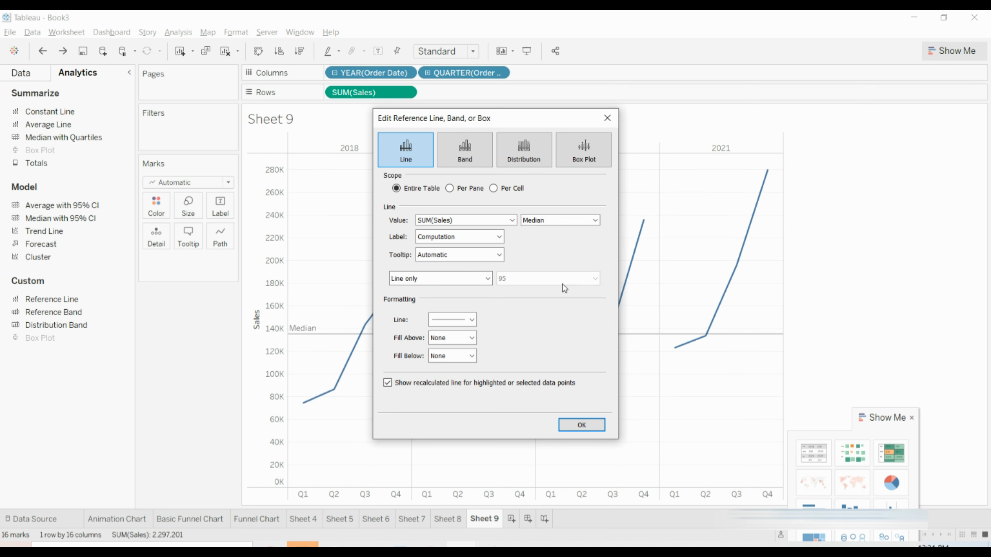
Examine the label, tooltip, line style and upper fill choices available for the median reference line.
left_click(468, 242)
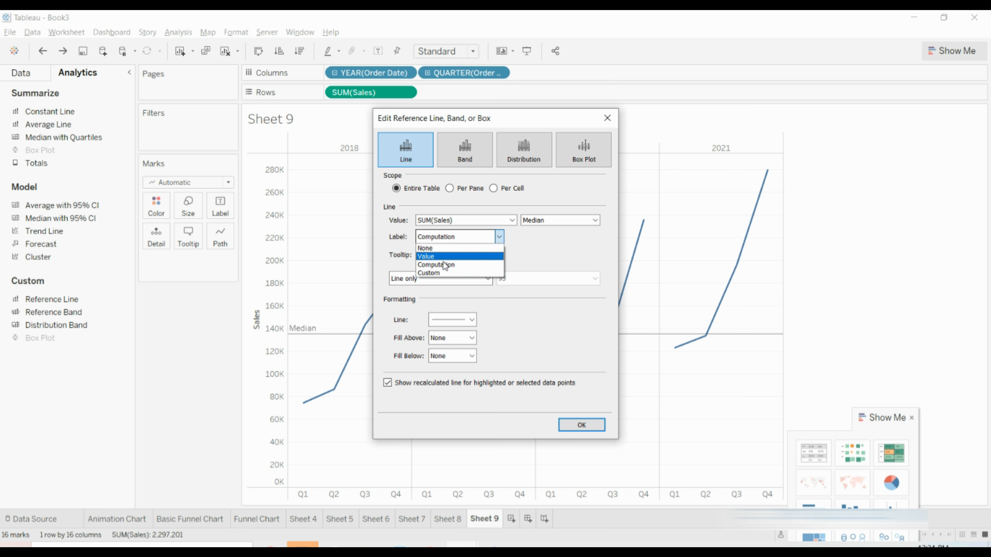
left_click(533, 260)
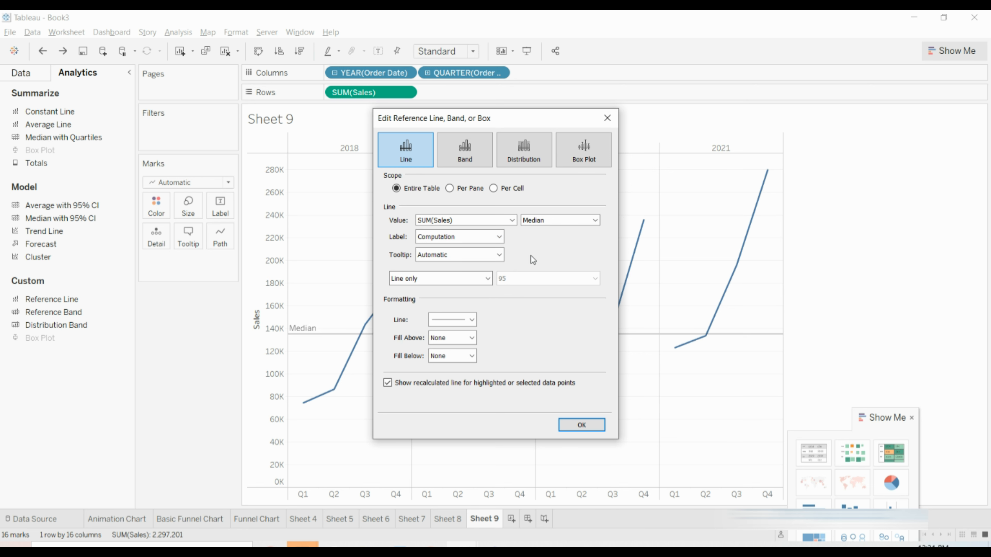
left_click(437, 257)
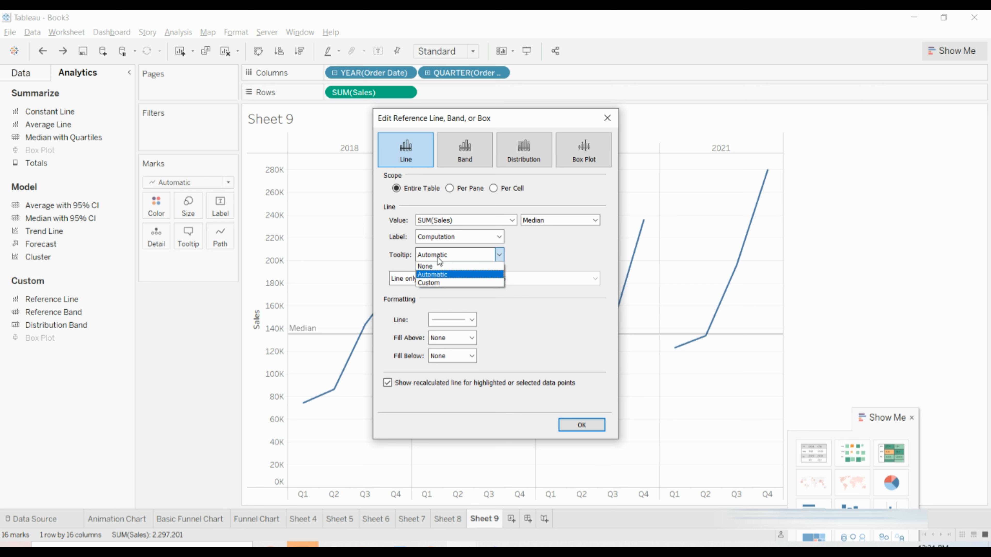
left_click(542, 254)
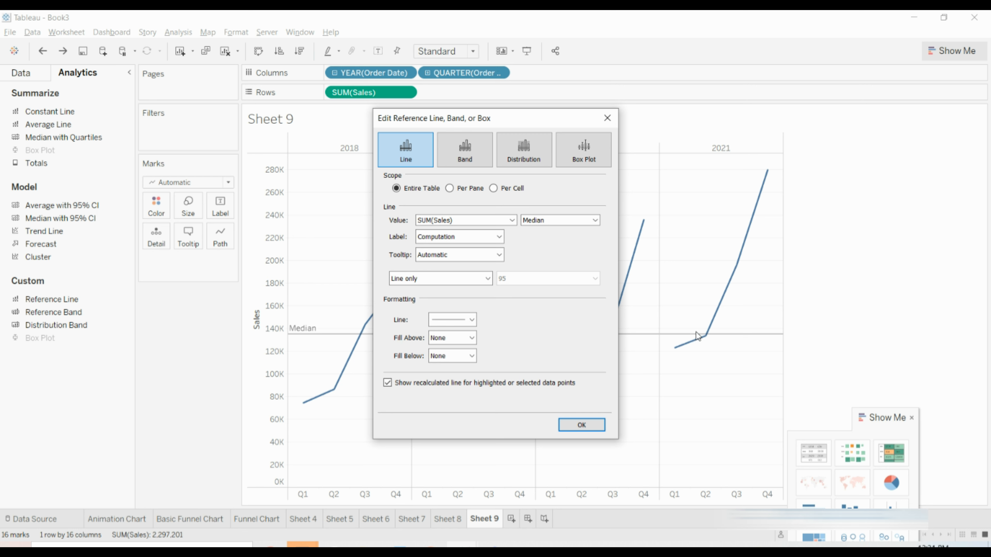
left_click(462, 321)
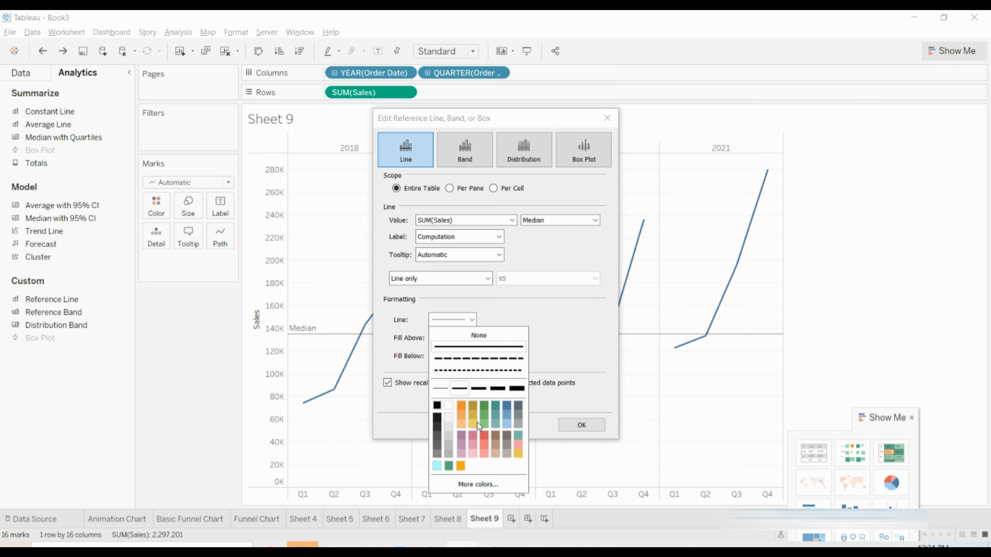
left_click(531, 332)
left_click(472, 338)
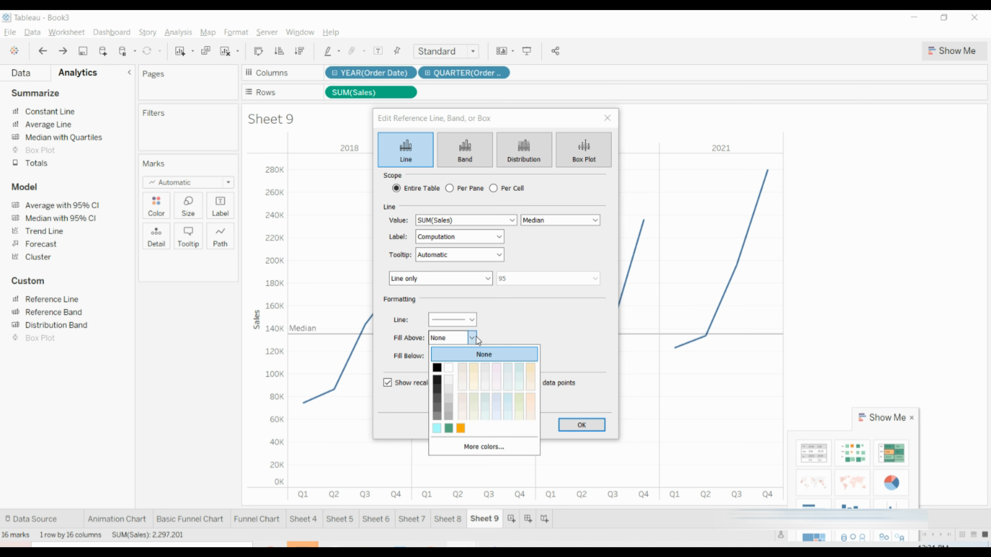
left_click(511, 327)
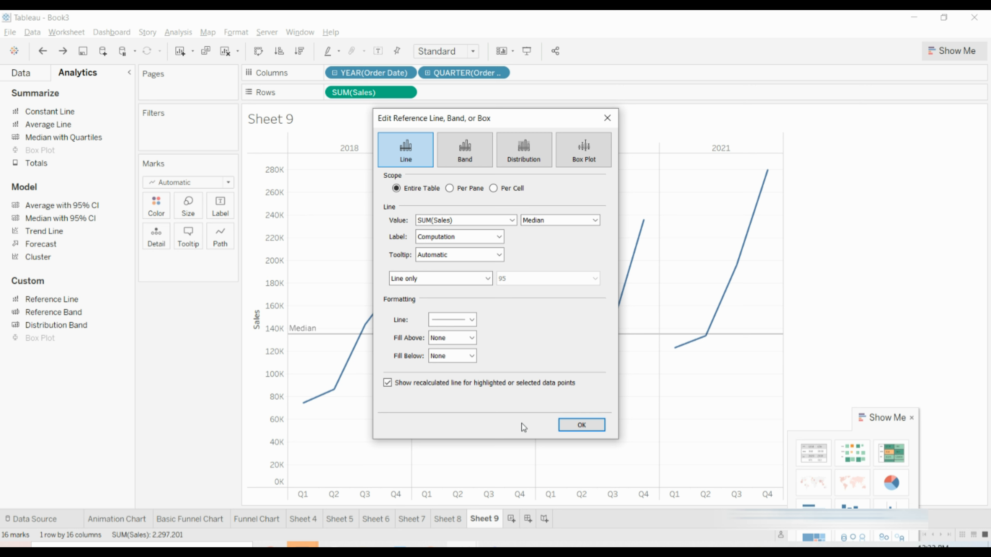
Try a black fill above and an orange fill below the median reference line.
left_click(456, 339)
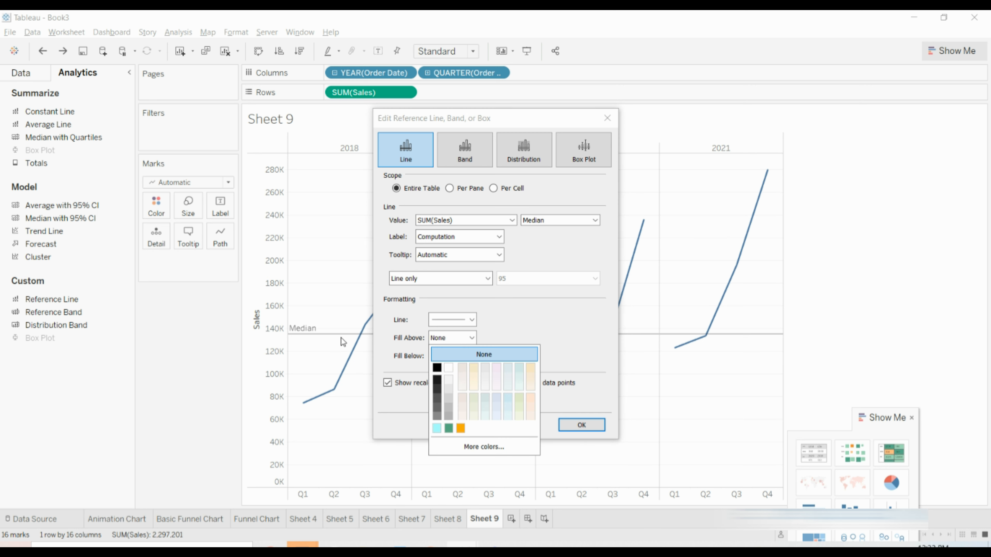
left_click(437, 368)
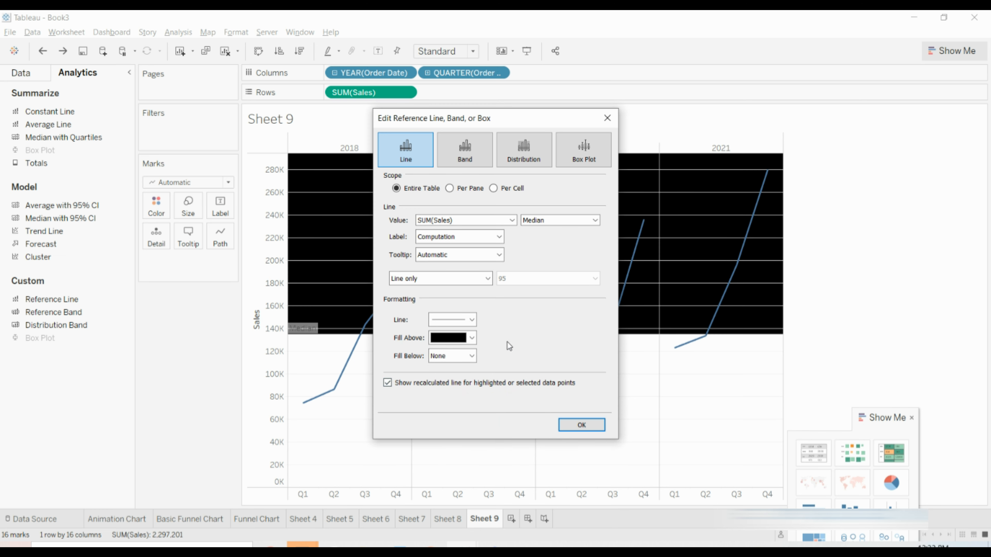
left_click(471, 356)
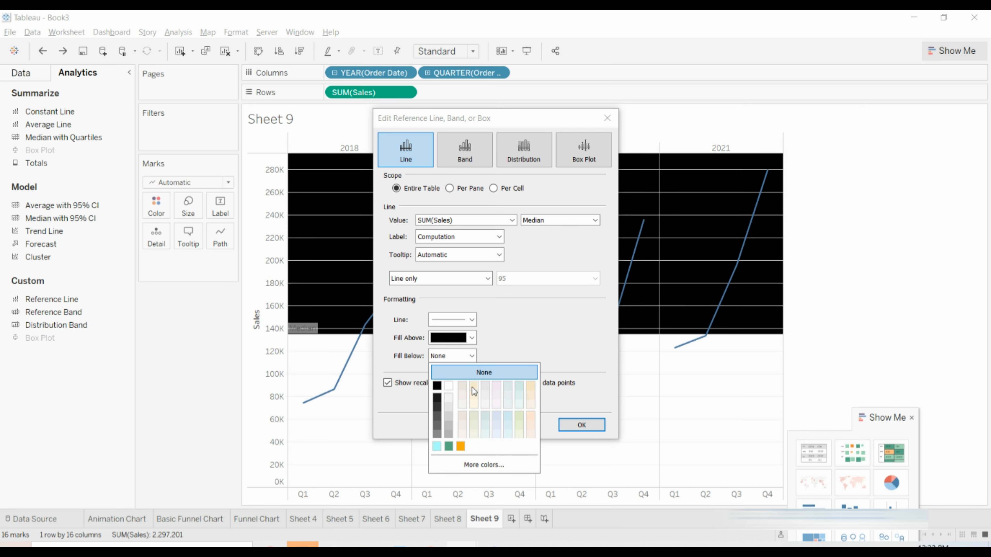
left_click(460, 446)
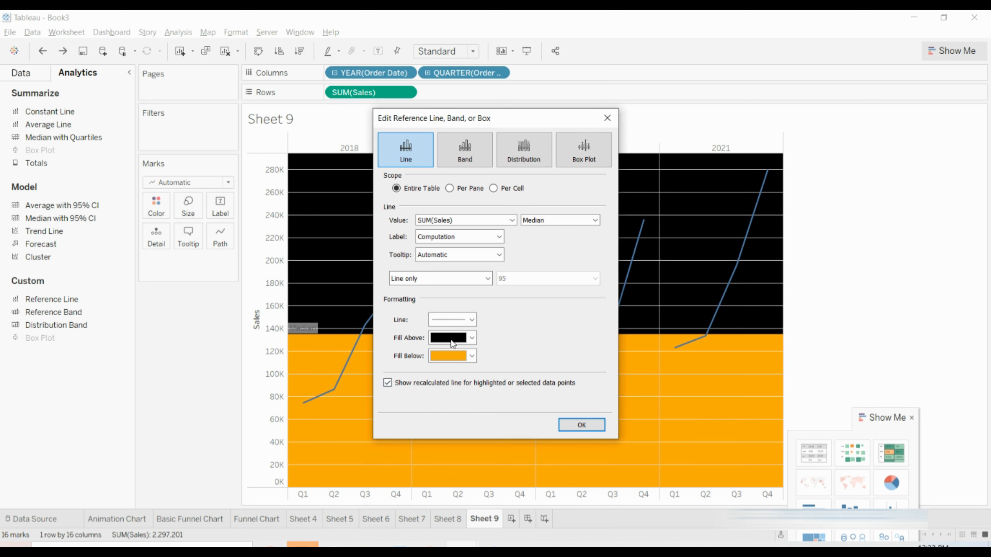
Reset the fills above and below the median line to None.
left_click(475, 342)
left_click(474, 351)
left_click(473, 356)
left_click(473, 374)
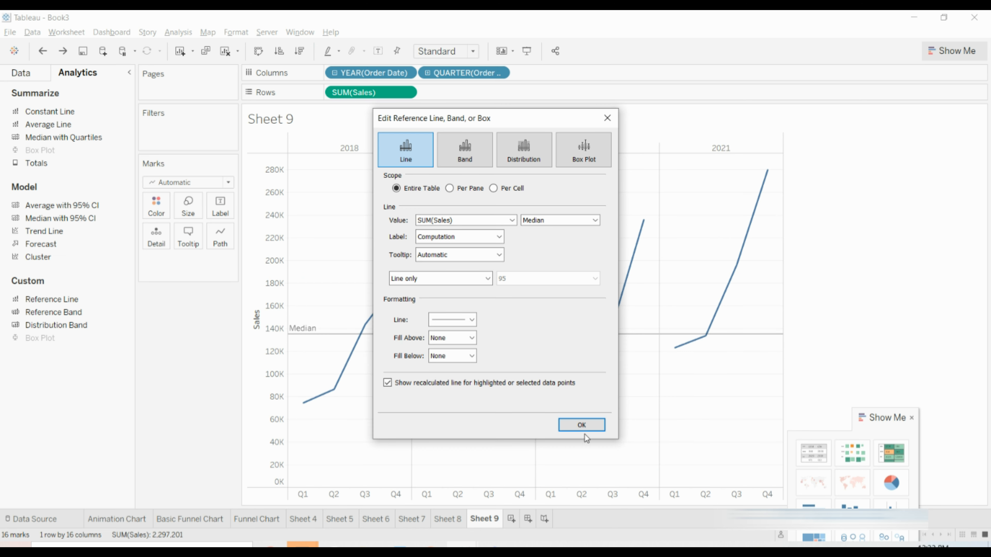
Preview the Band, Distribution and Box Plot types, and return to the median Line type for the entire table.
left_click(453, 148)
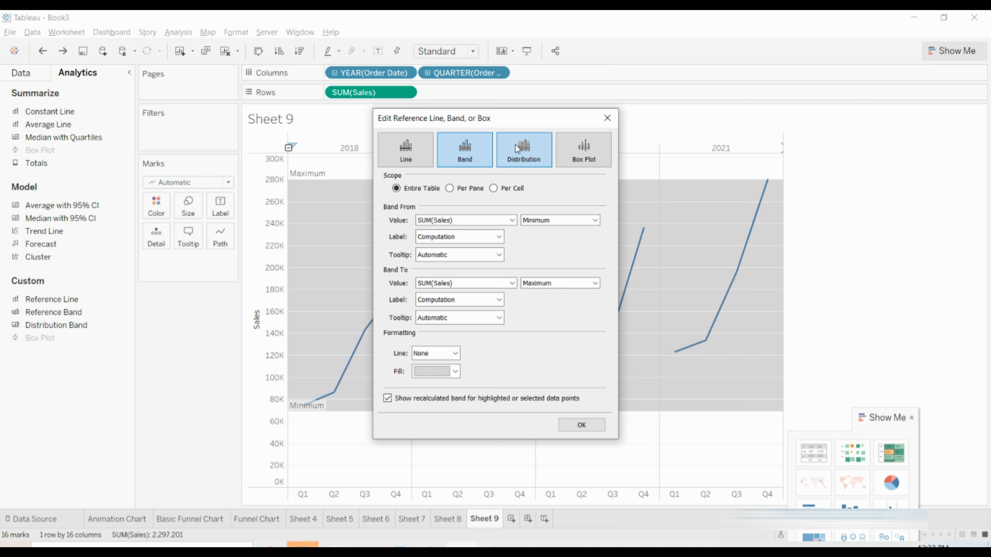
left_click(523, 149)
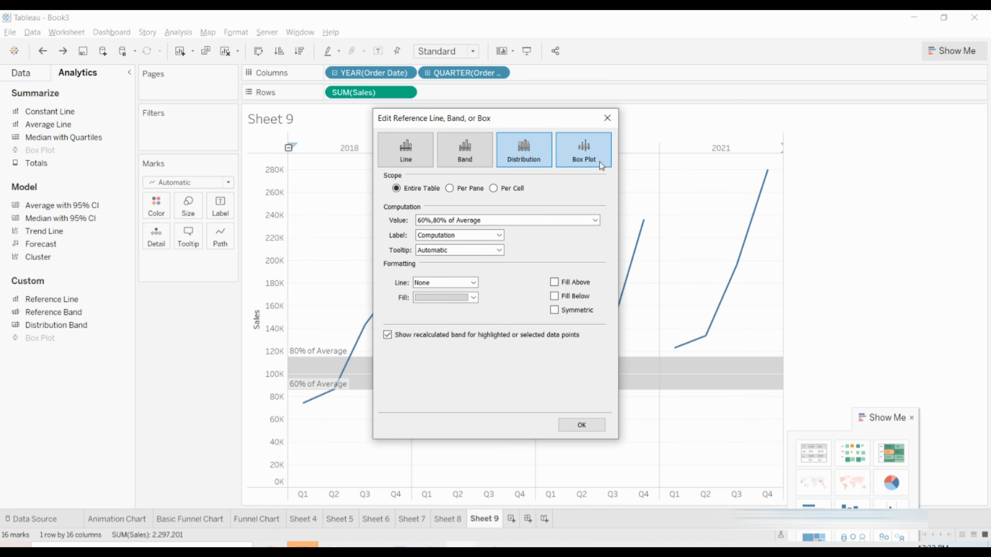
left_click(594, 150)
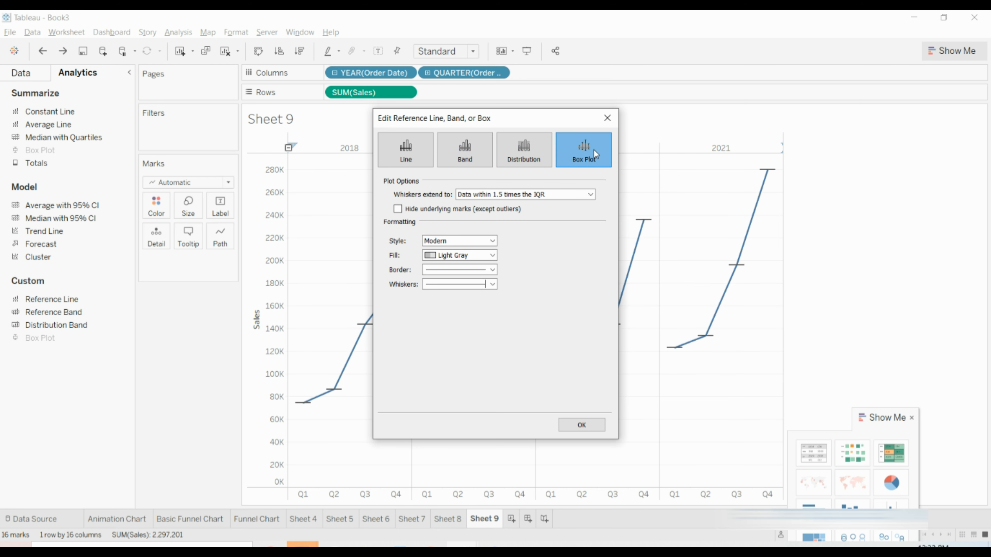
left_click(400, 147)
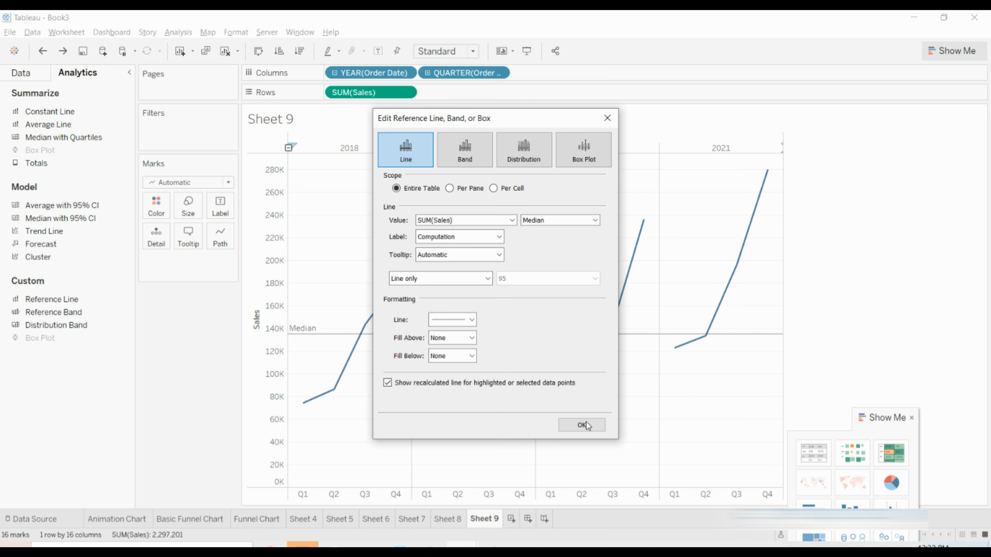
left_click(568, 427)
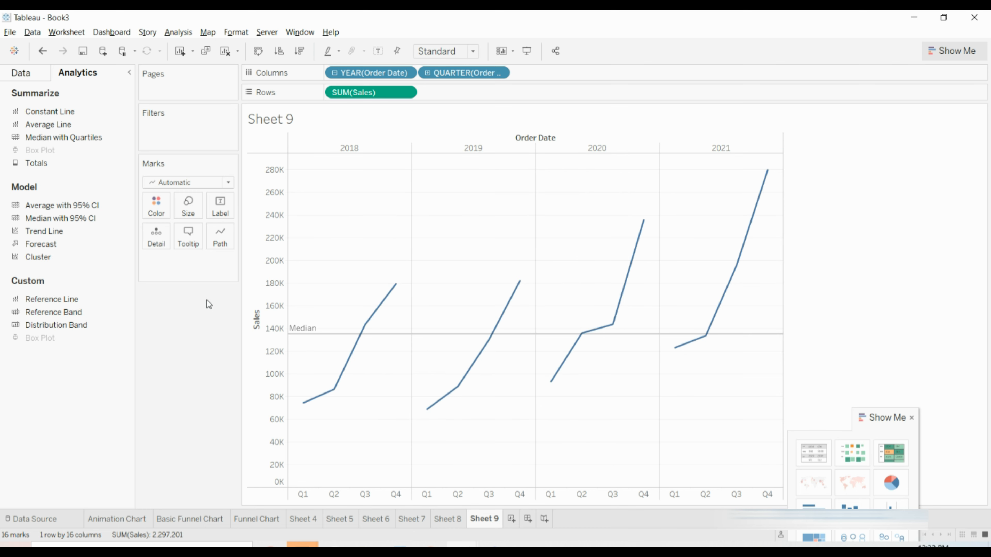
Undo all the reference line changes until the Sales chart has no reference line.
key("ctrl+z")
key("ctrl+z")
key("ctrl+z")
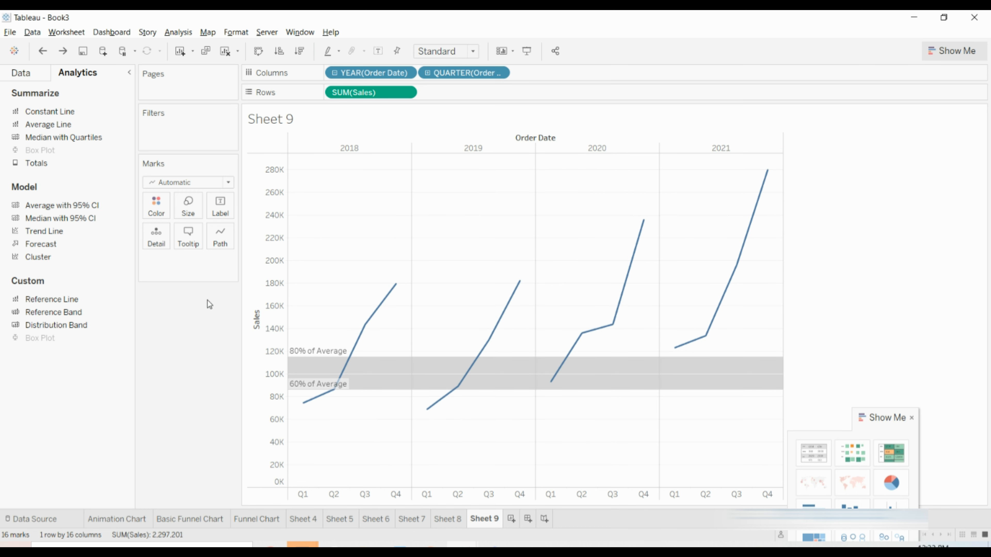
key("ctrl+z")
key("ctrl+z")
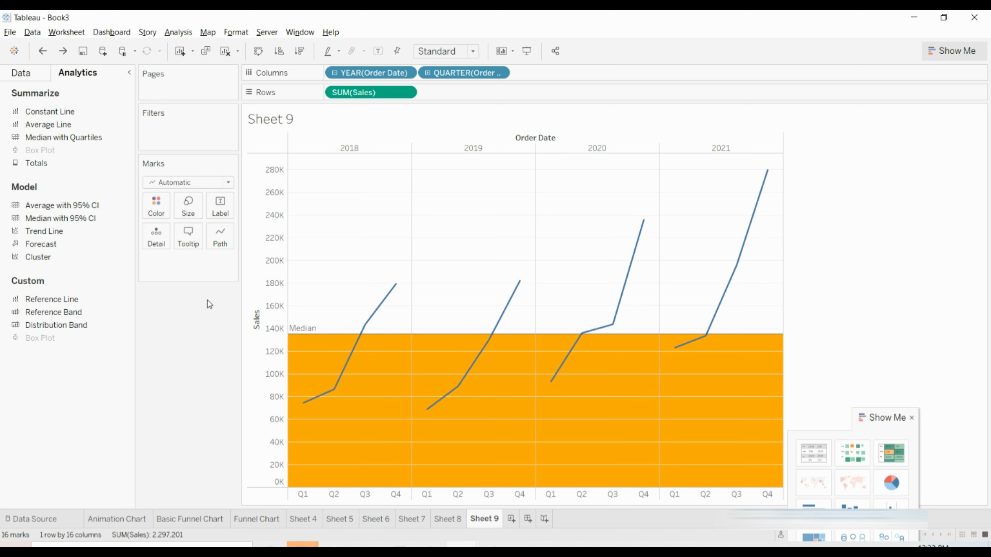
key("ctrl+z")
key("ctrl+z")
key("ctrl+z")
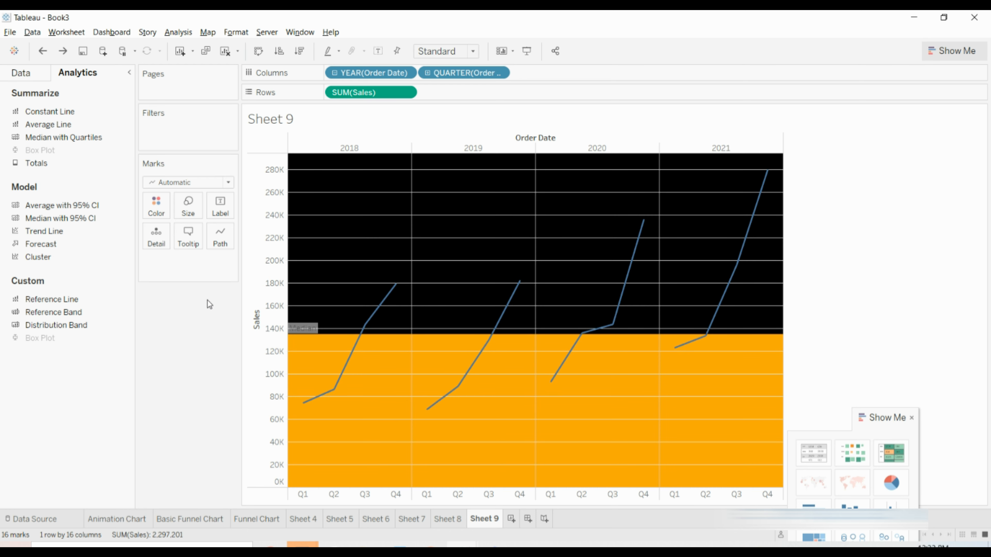
key("ctrl+z")
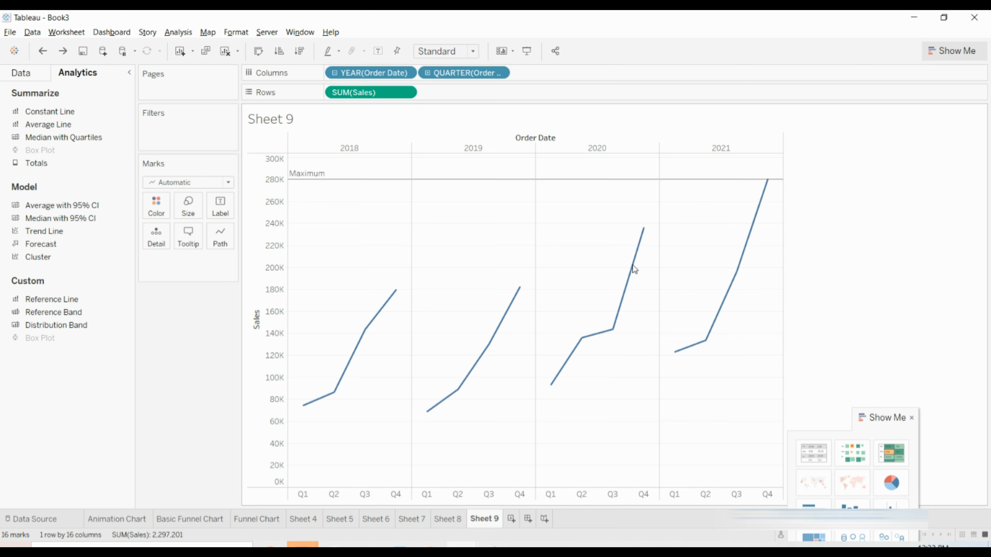
key("ctrl+z")
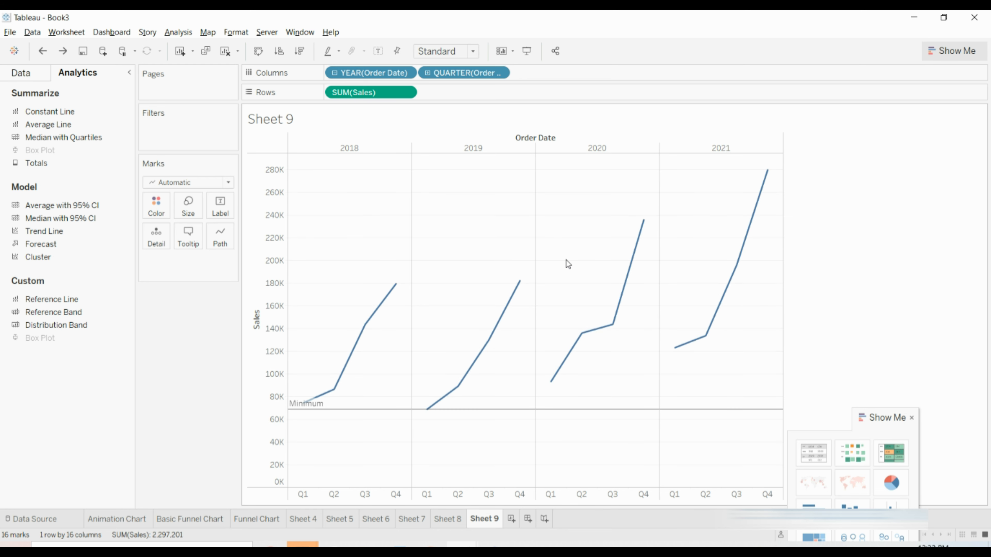
key("ctrl+z")
key("ctrl+z")
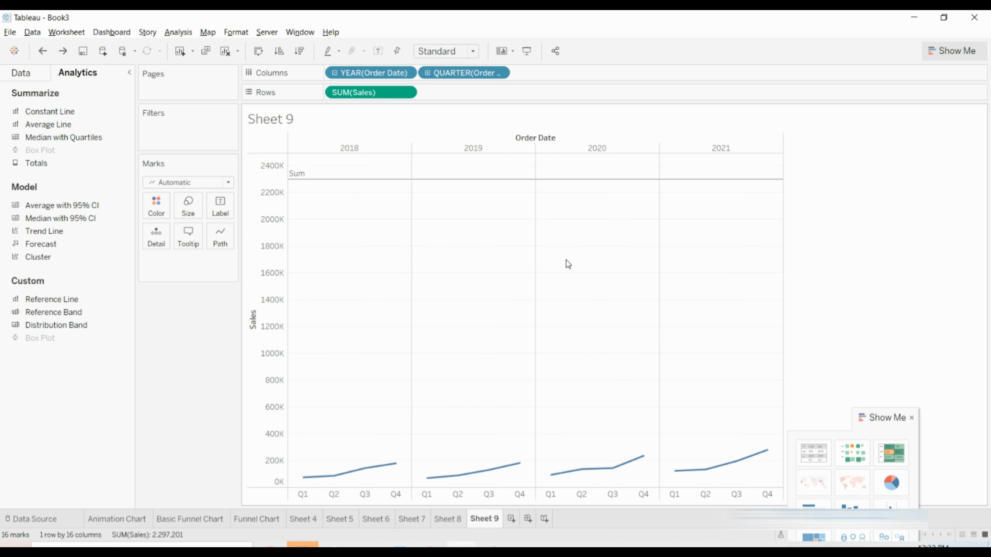
key("ctrl+z")
key("ctrl+z")
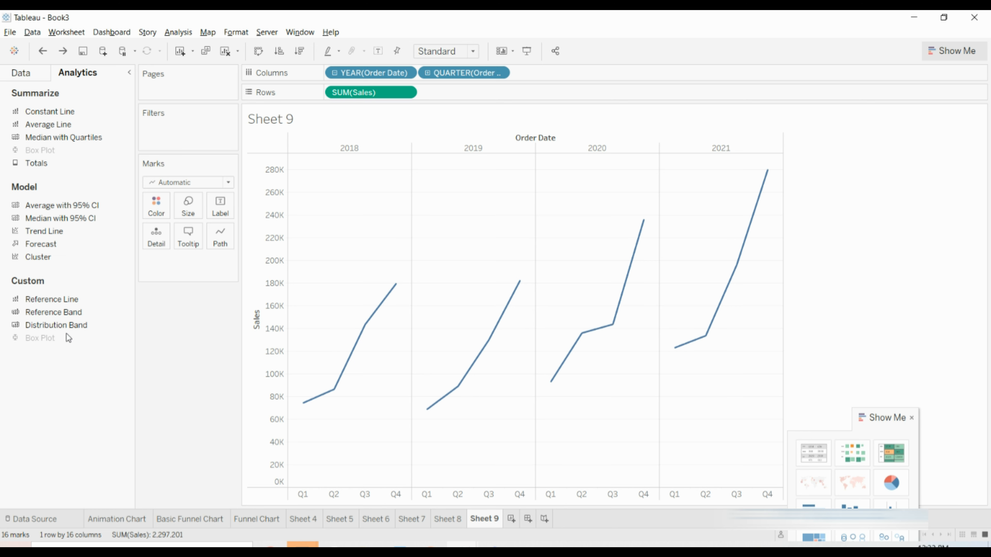
Add a distribution band to the Sales chart and switch it to an average line after trying the box plot and band types.
left_click_drag(68, 325, 371, 151)
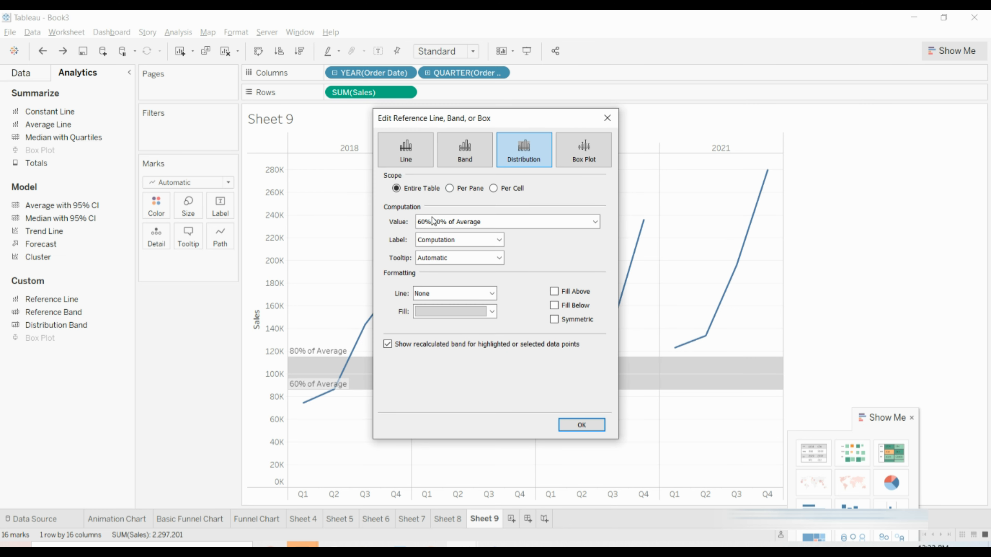
left_click(584, 150)
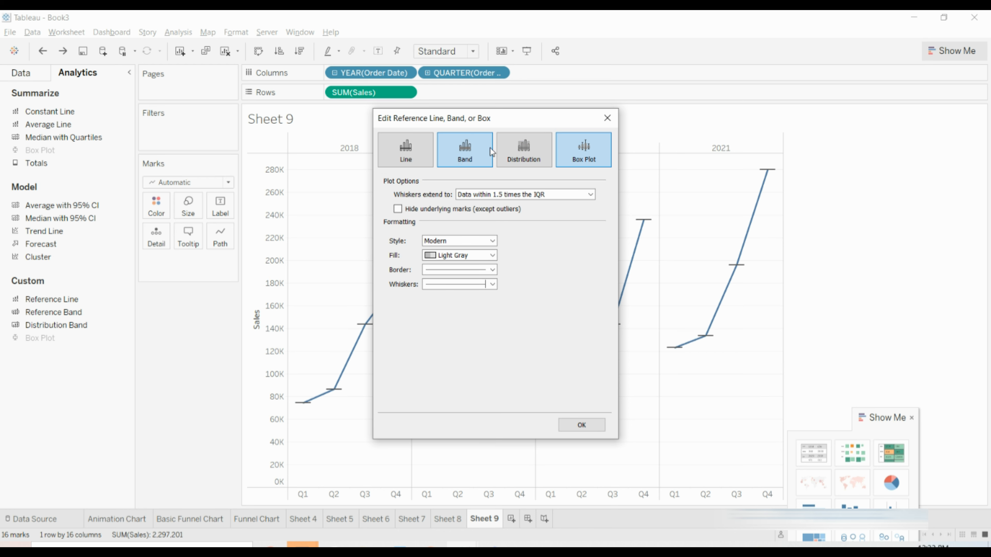
left_click(459, 160)
left_click(423, 151)
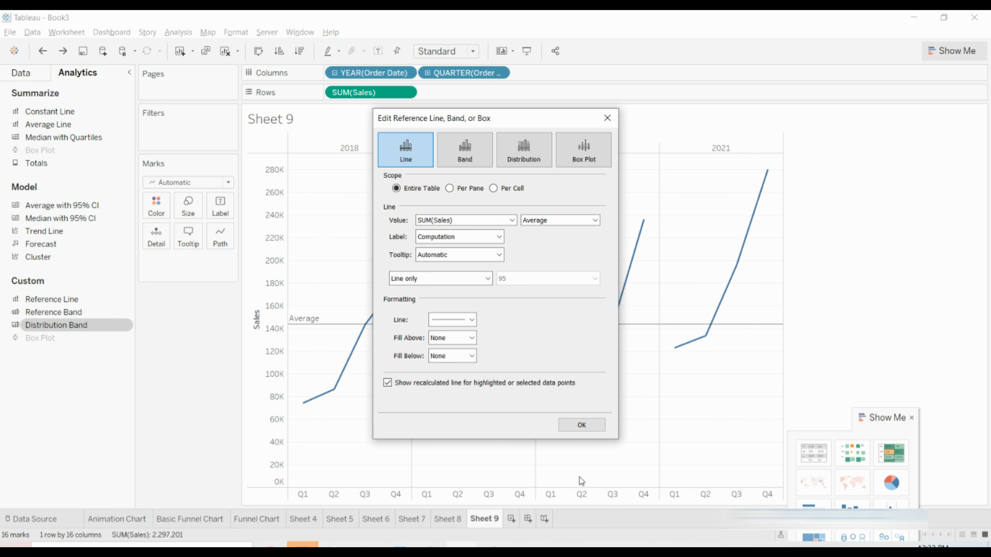
left_click(608, 118)
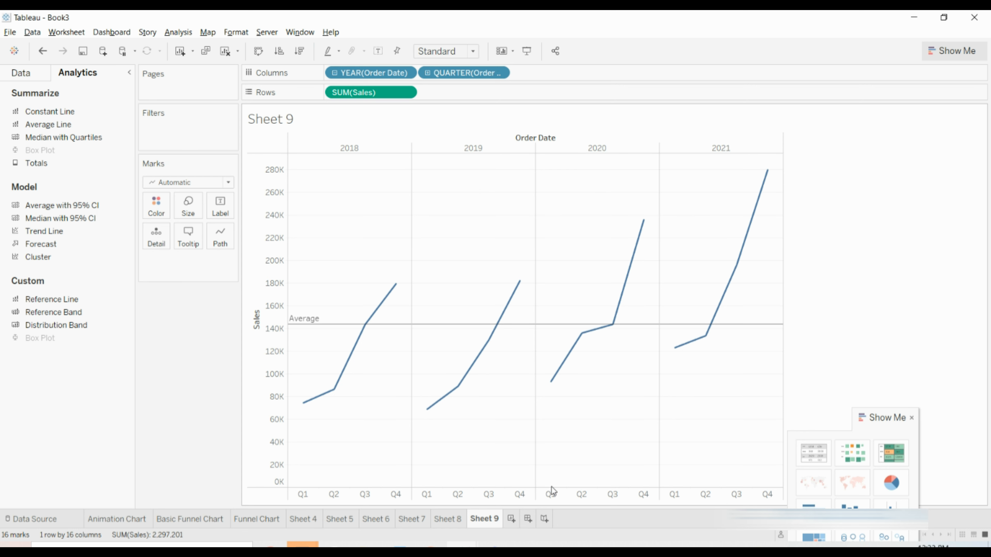
Build a text table of Sales on a new sheet, with Region in columns and Category and Sub-Category in rows.
left_click(512, 520)
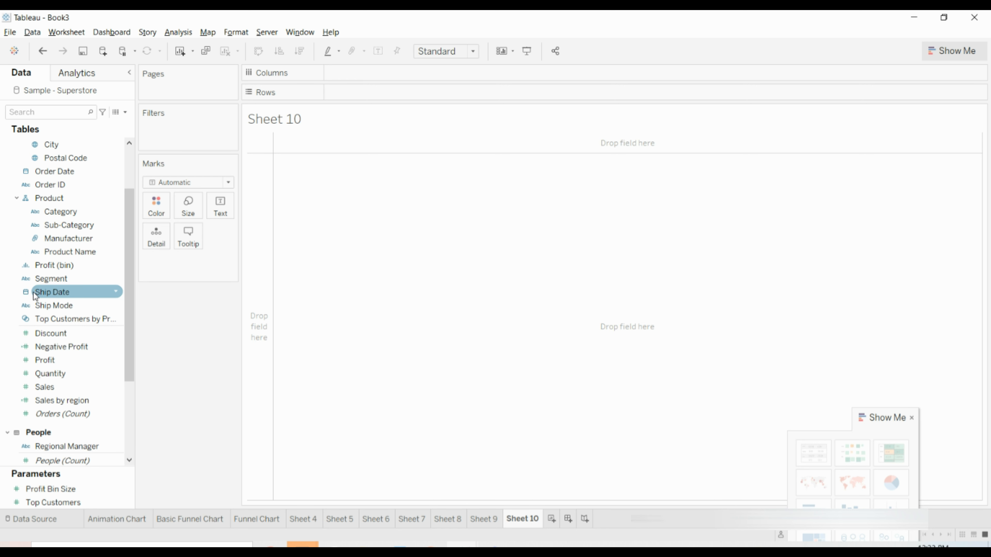
scroll(33, 292, "up", 2)
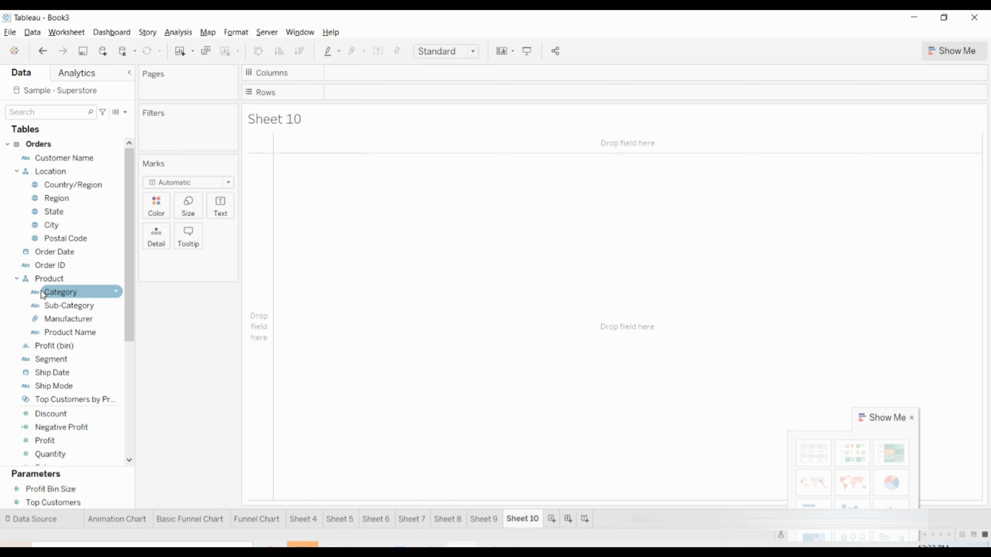
left_click_drag(70, 199, 387, 77)
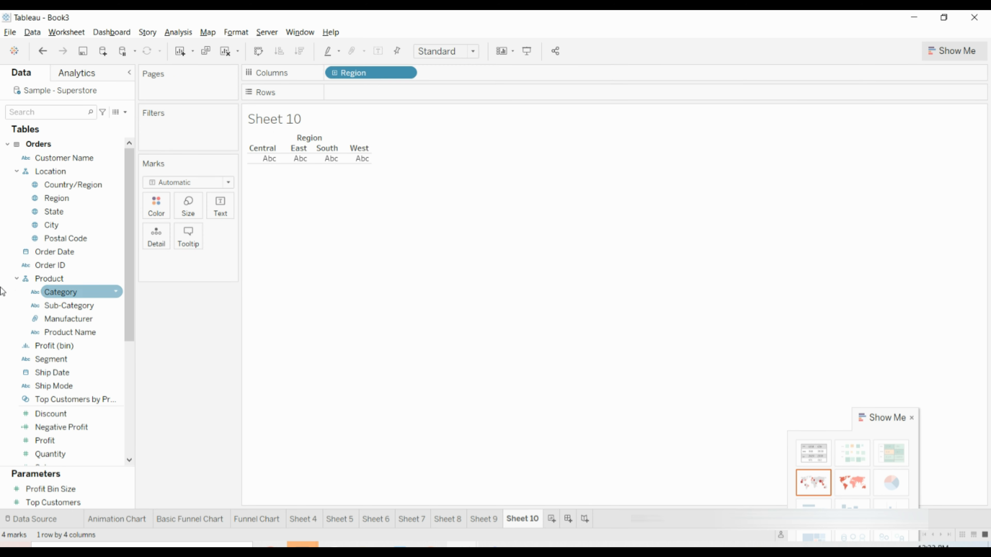
left_click_drag(59, 293, 365, 92)
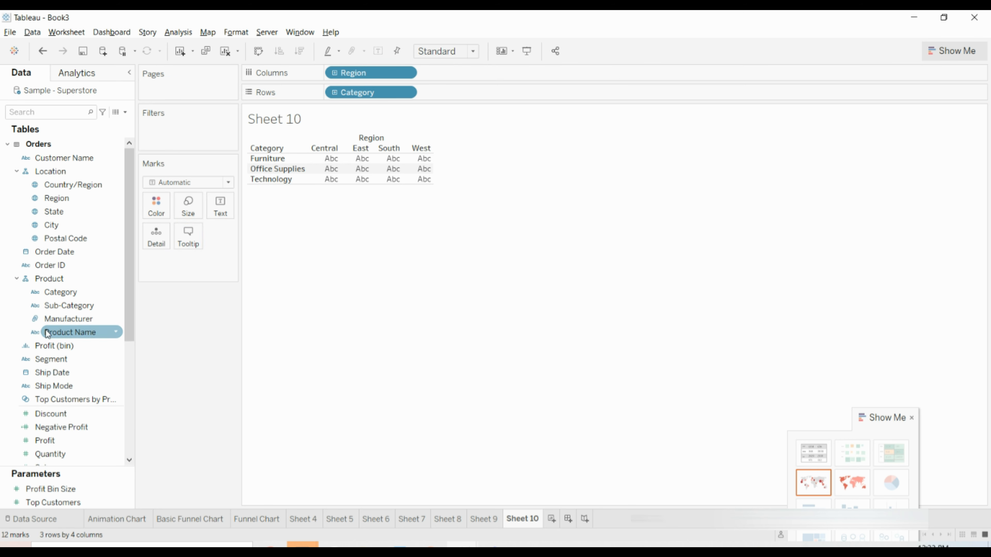
left_click_drag(47, 306, 461, 93)
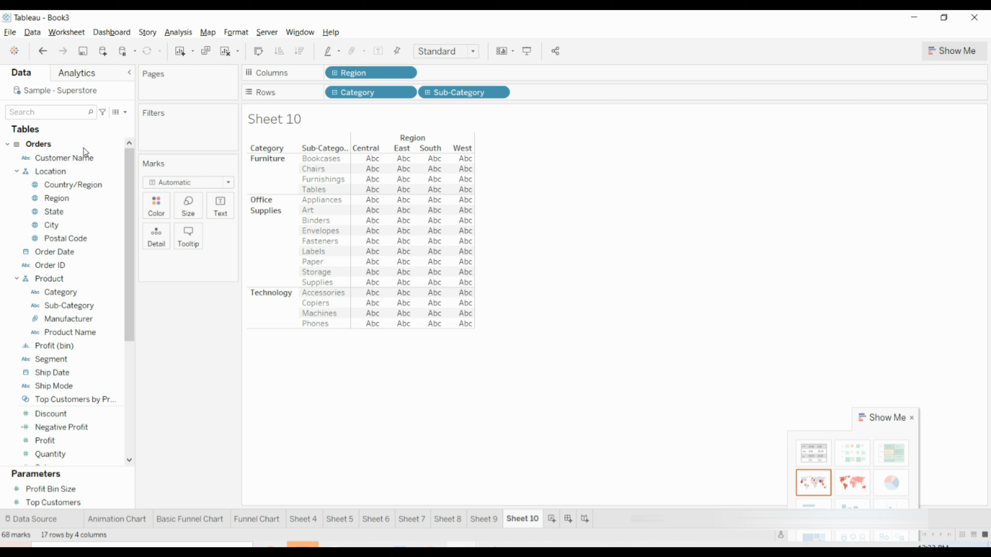
scroll(77, 461, "down", 1)
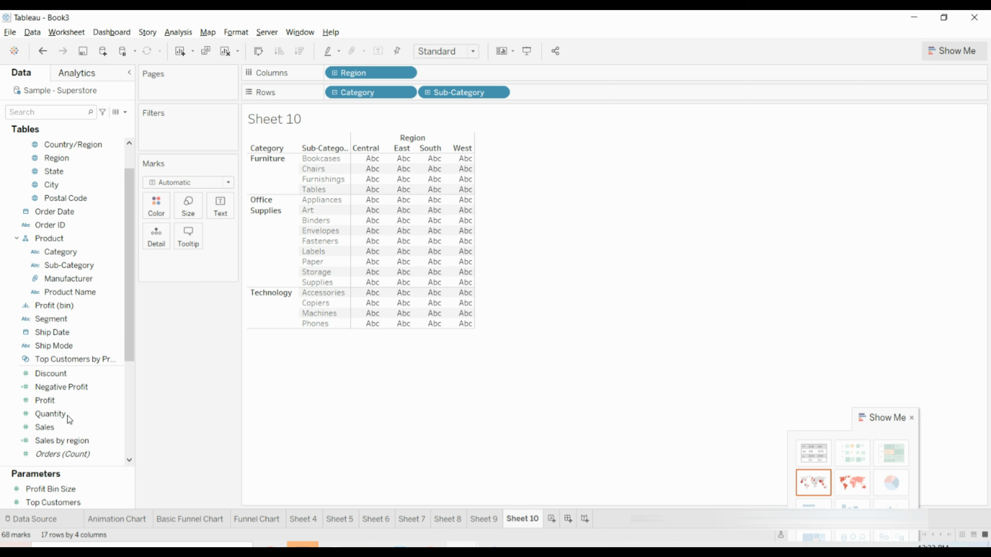
left_click_drag(60, 429, 222, 206)
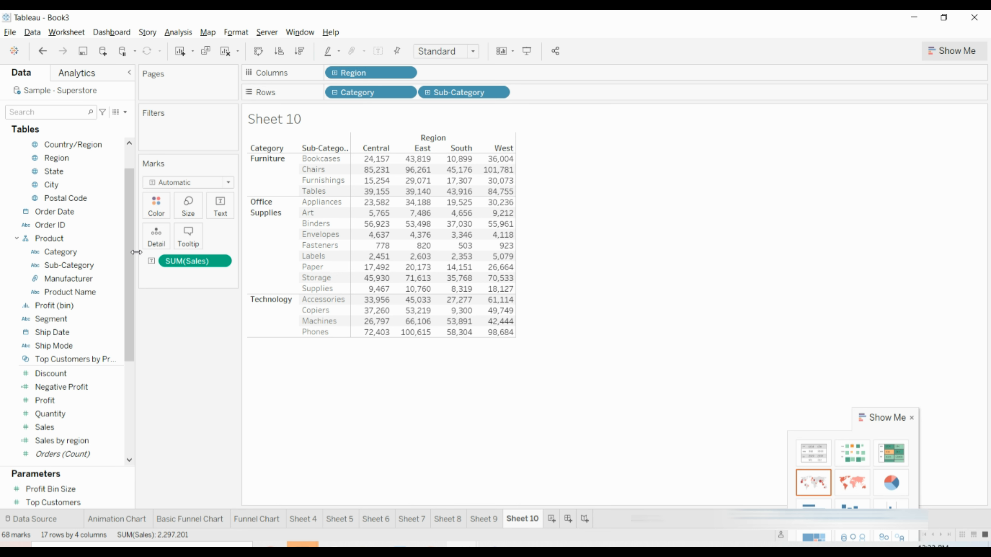
Try category subtotals and column grand totals on the Sales table, undoing each one.
left_click(73, 73)
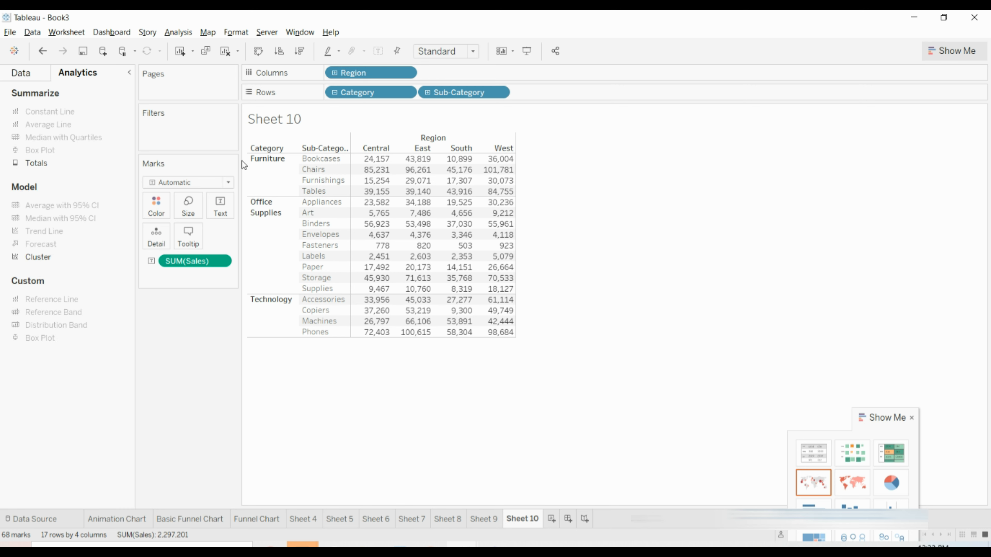
mouse_move(467, 175)
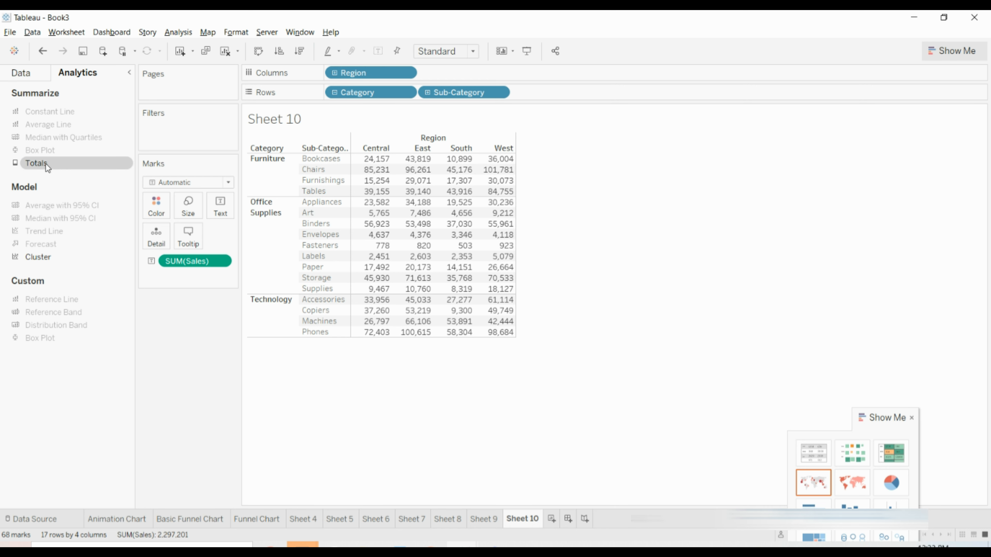
left_click_drag(40, 165, 354, 153)
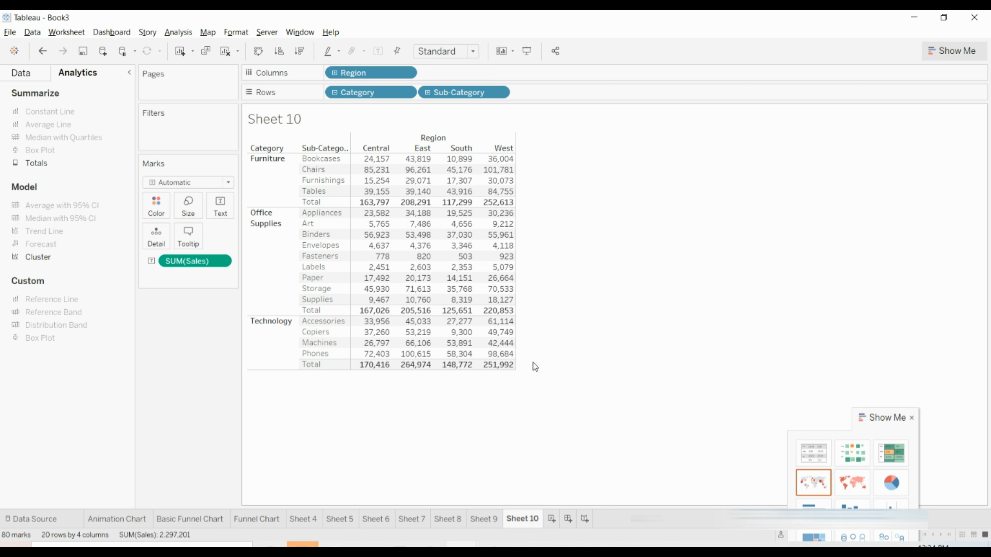
key("ctrl+z")
left_click_drag(49, 163, 426, 157)
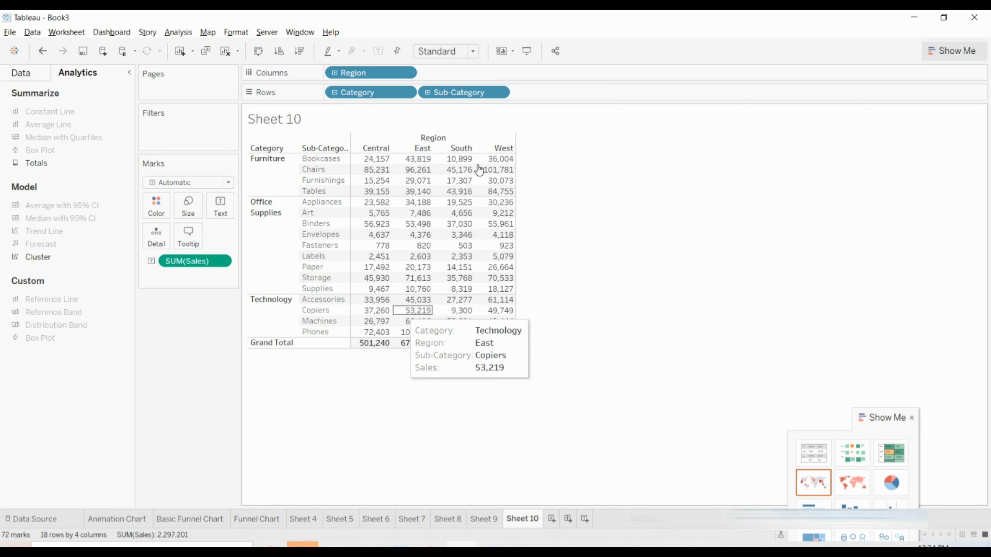
key("ctrl+z")
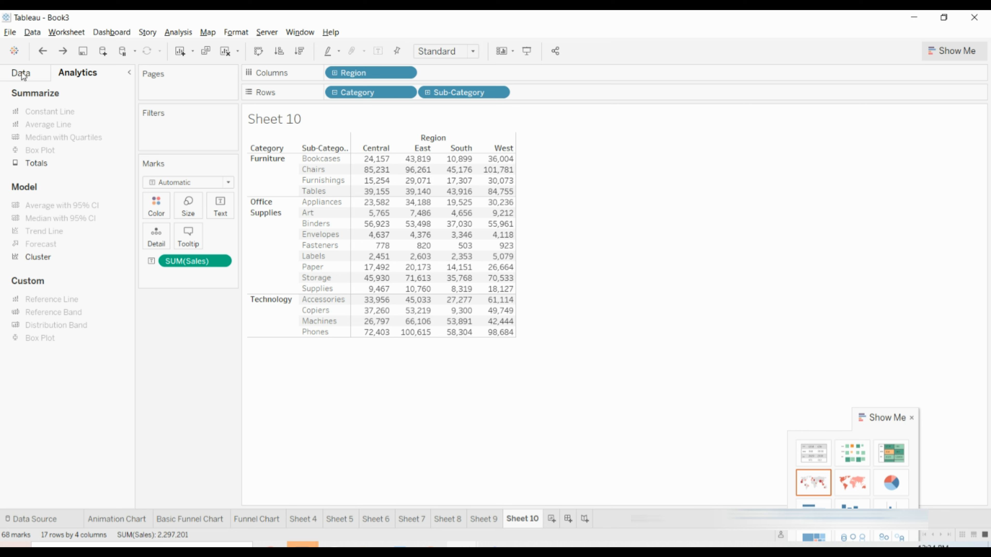
Add row grand totals and category subtotals to the Sales table.
left_click_drag(25, 165, 489, 155)
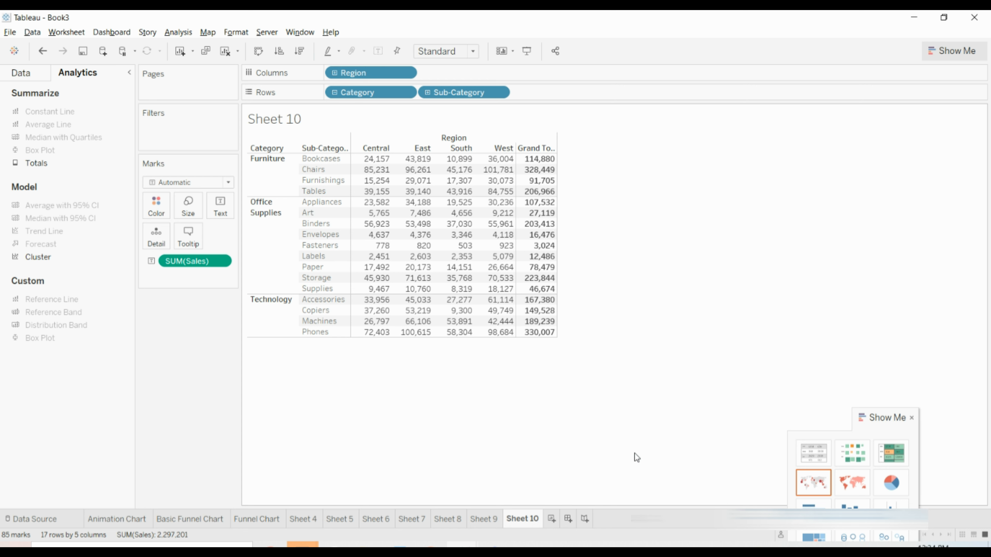
left_click_drag(36, 163, 342, 162)
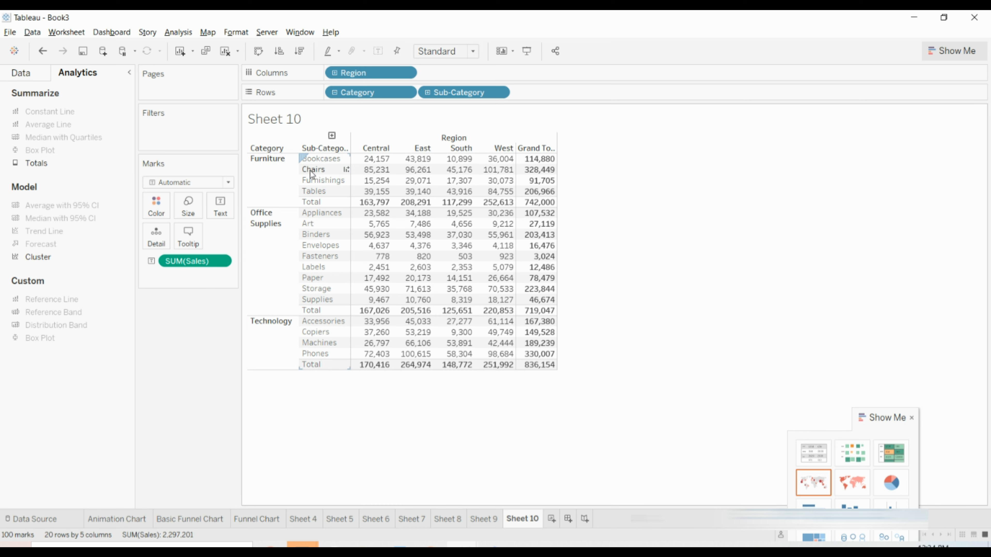
Add column grand totals to the Region by Sub-Category table and colour its values by Sales.
left_click_drag(35, 163, 400, 159)
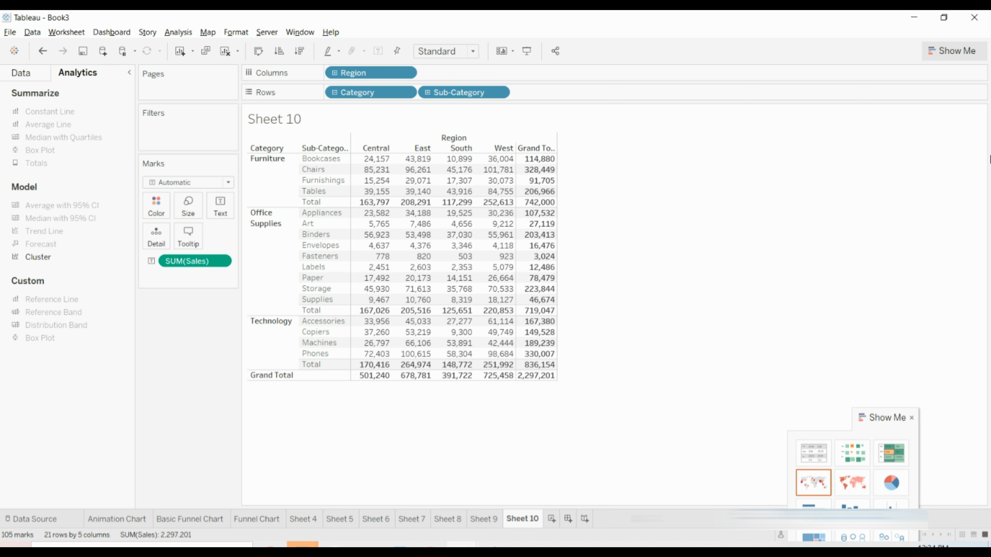
left_click(33, 77)
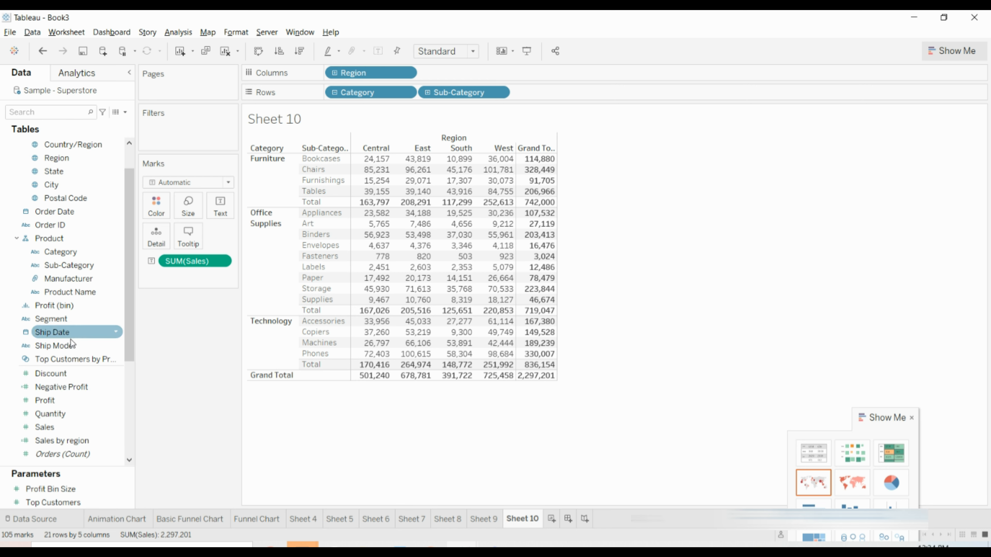
mouse_move(45, 427)
left_mouse_down()
mouse_move(151, 195)
mouse_move(341, 268)
left_mouse_up()
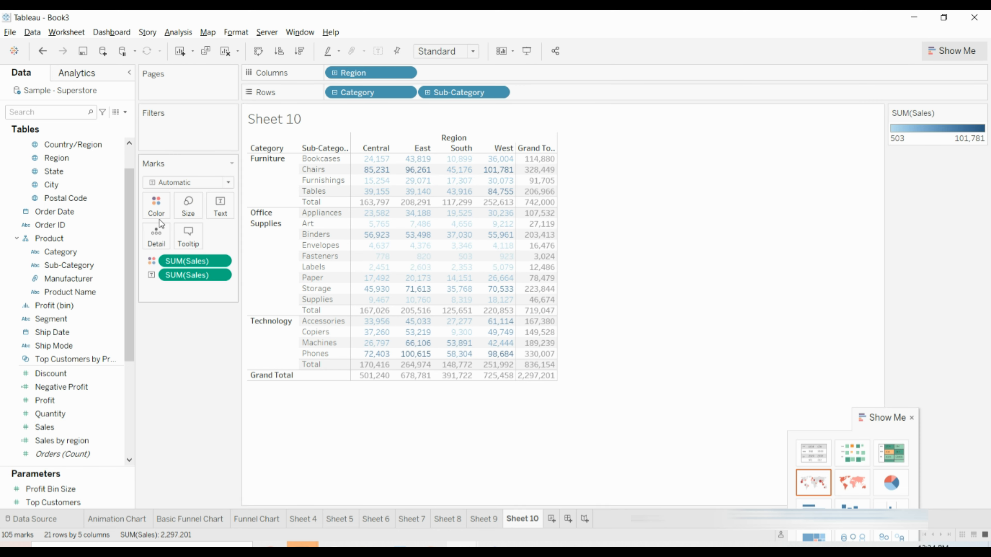
Set the Sales colours to the Green-Blue Diverging palette with stepped colour in 5 steps.
left_click(156, 206)
left_click(200, 248)
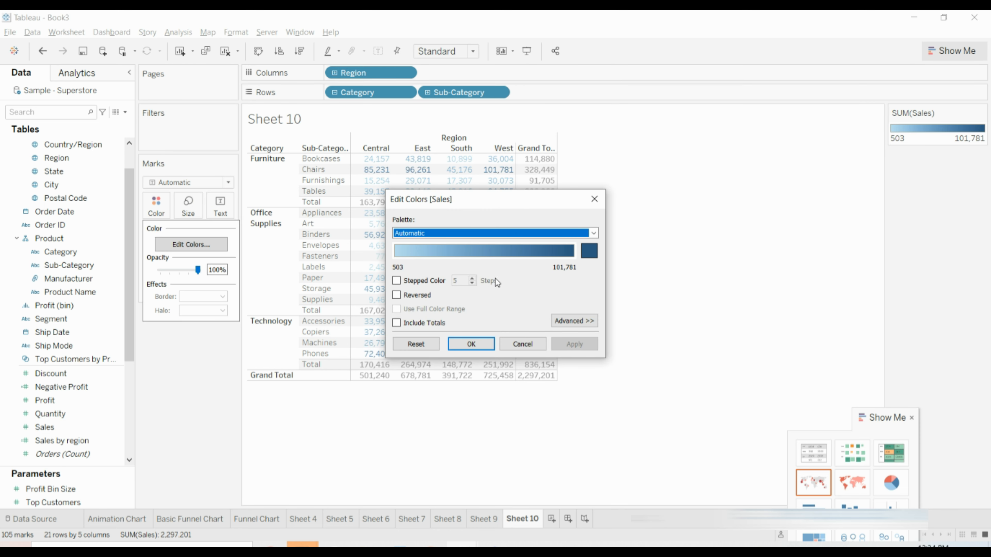
left_click(397, 280)
left_click(593, 233)
left_click(497, 329)
left_click(593, 233)
left_click(503, 272)
left_click(593, 233)
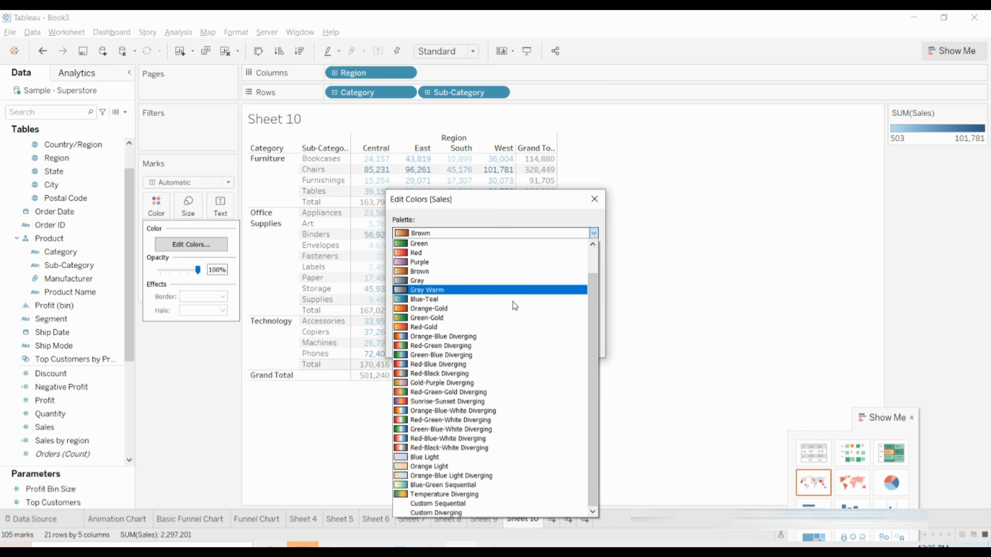
left_click(509, 331)
left_click(574, 344)
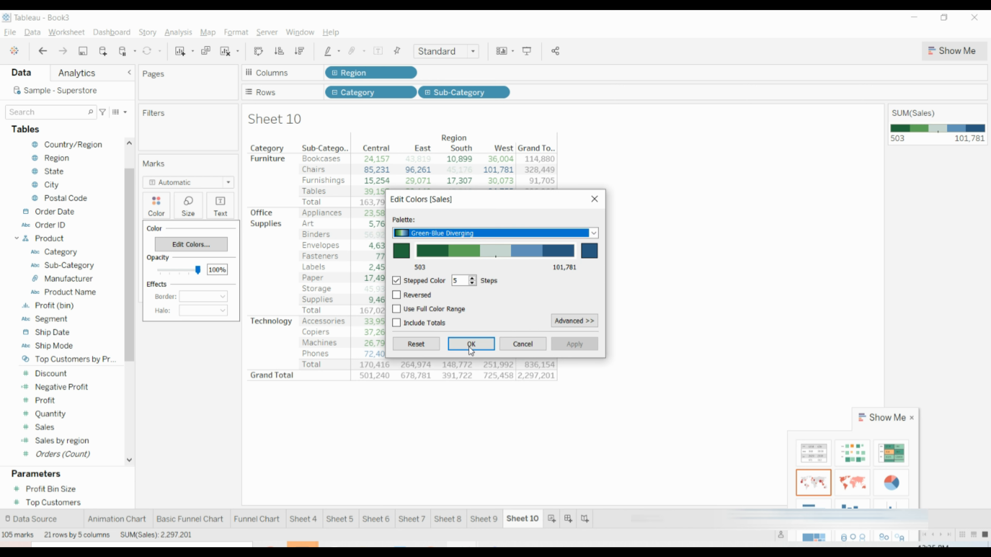
left_click(471, 344)
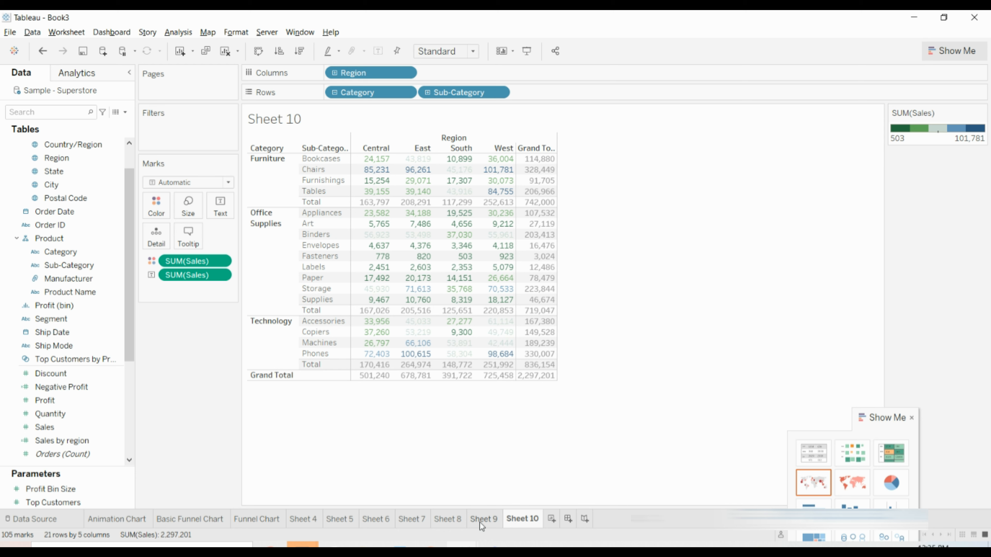
Create a new worksheet with Sales in columns and Profit Ratio in rows.
left_click(552, 519)
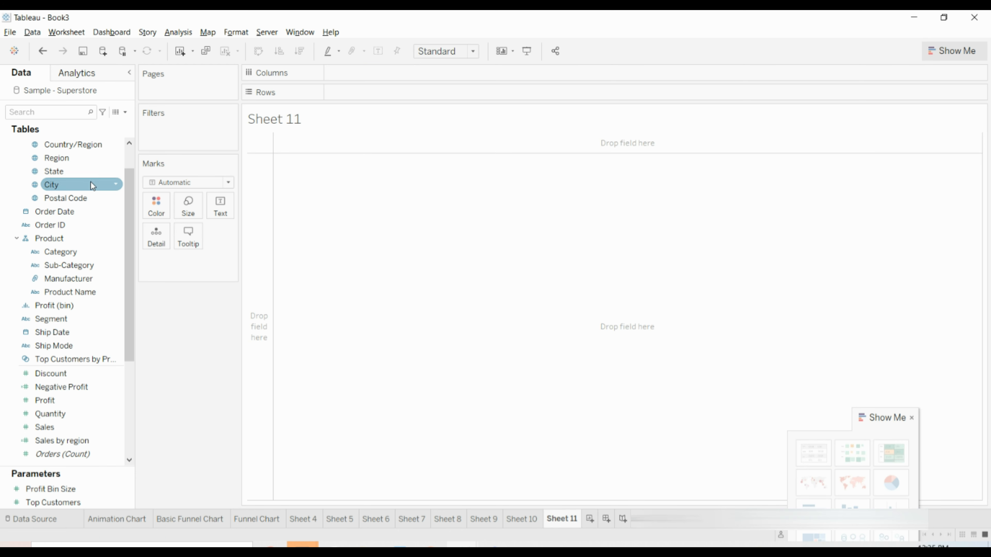
scroll(75, 213, "up", 1)
scroll(75, 212, "down", 3)
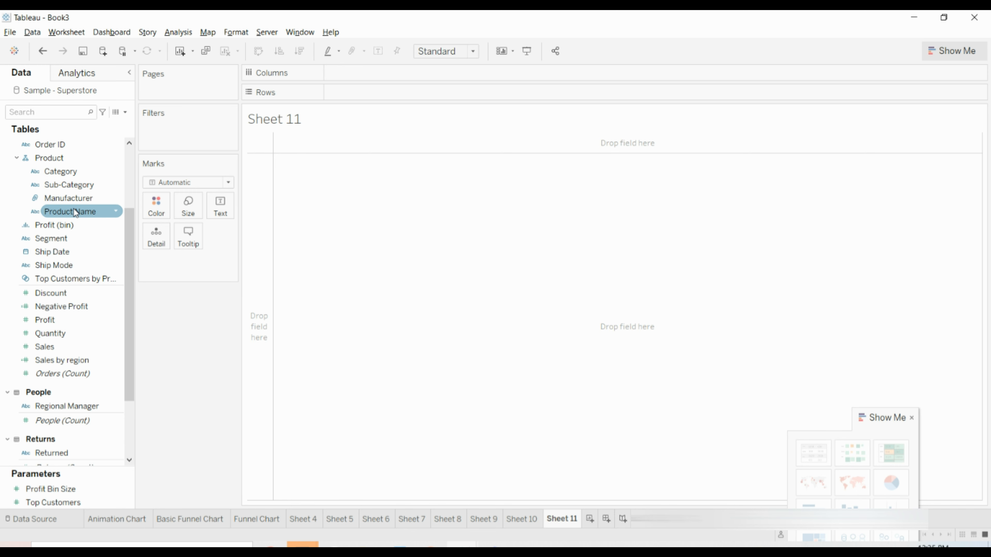
left_click_drag(44, 346, 345, 80)
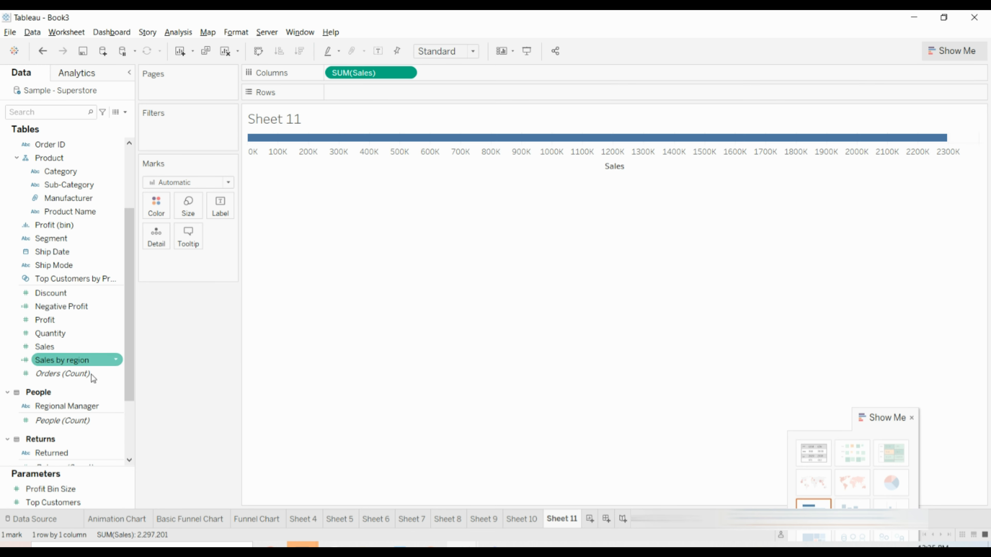
scroll(85, 387, "down", 2)
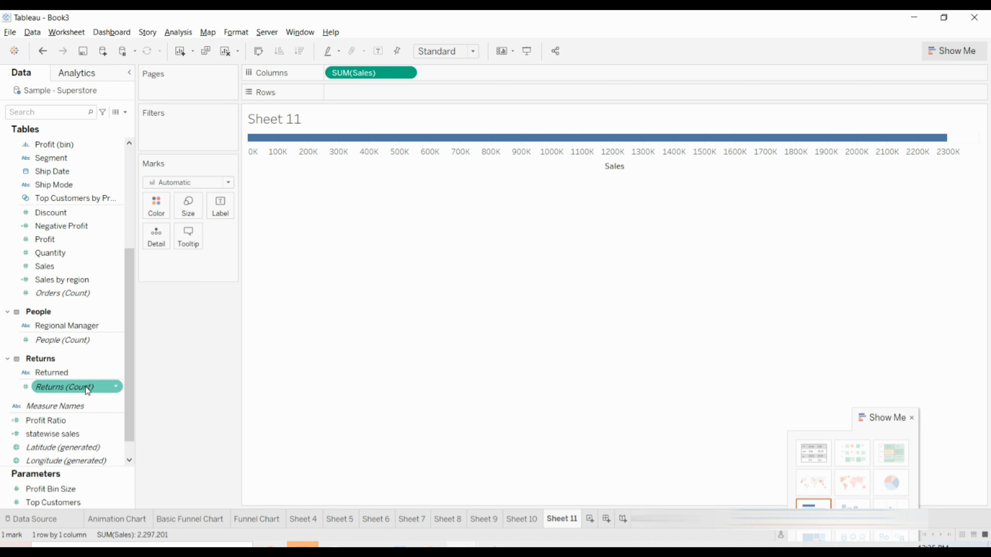
left_click_drag(55, 421, 391, 93)
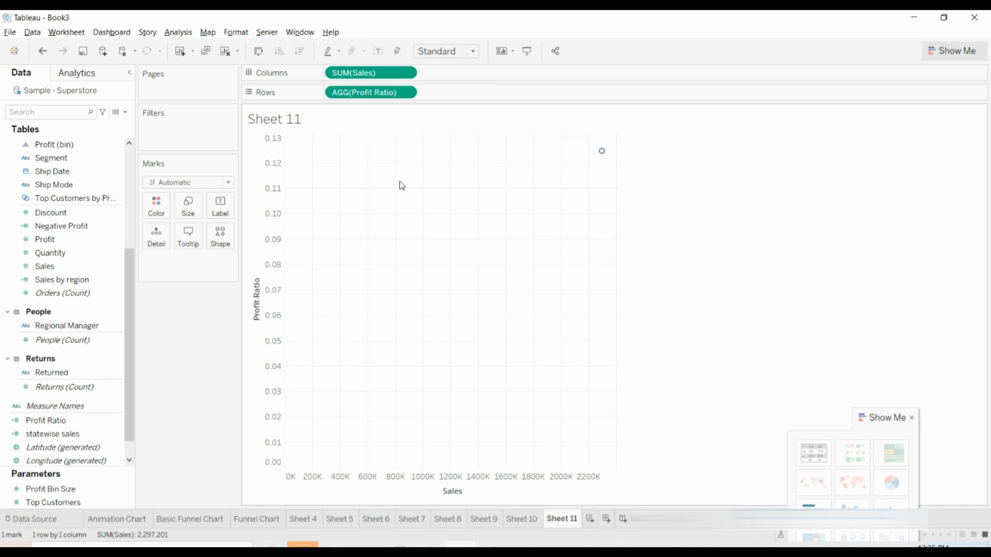
Break the scatter plot down by Product Name as detail and group the marks into clusters with the automatic cluster count.
scroll(55, 274, "up", 5)
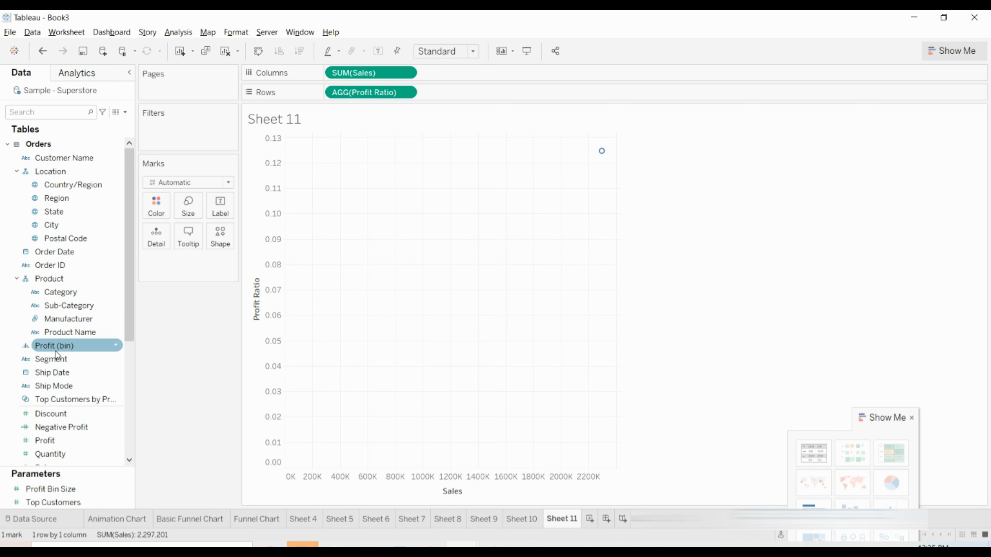
left_click_drag(51, 339, 156, 236)
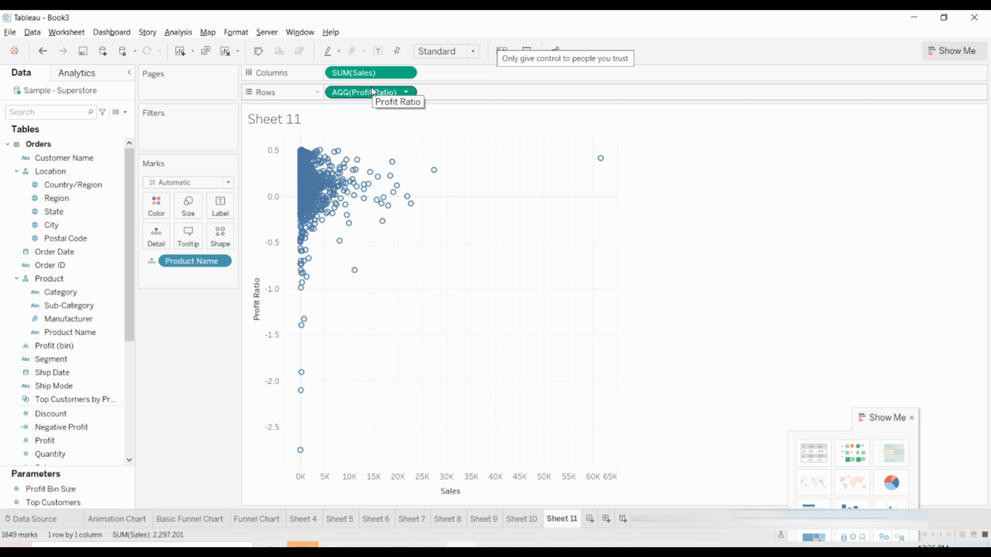
left_click(407, 93)
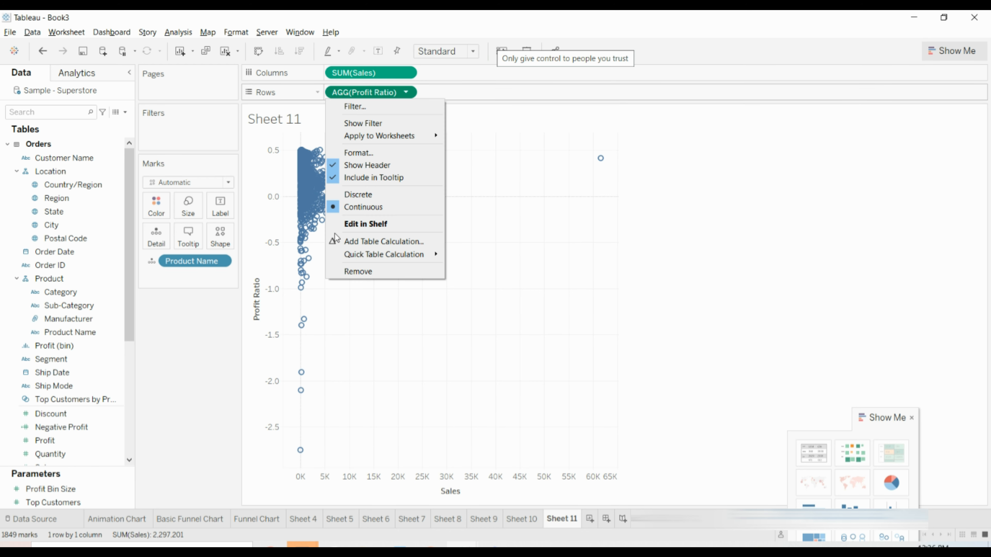
left_click(228, 329)
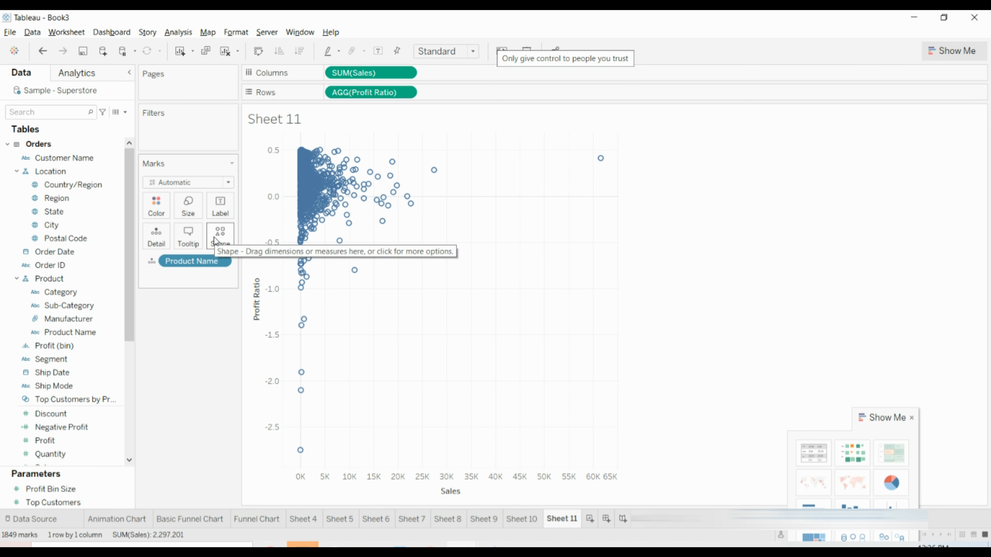
left_click(90, 73)
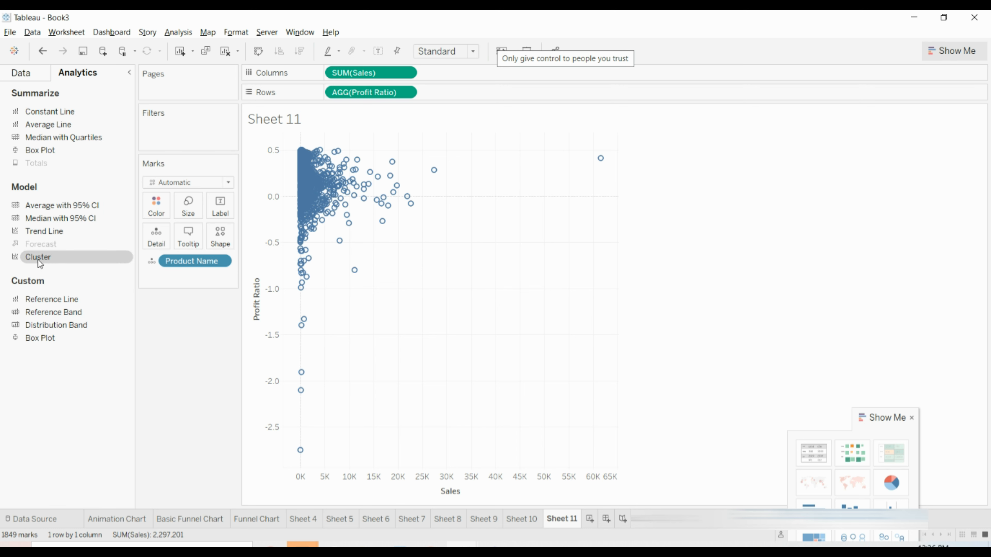
left_click_drag(38, 260, 345, 153)
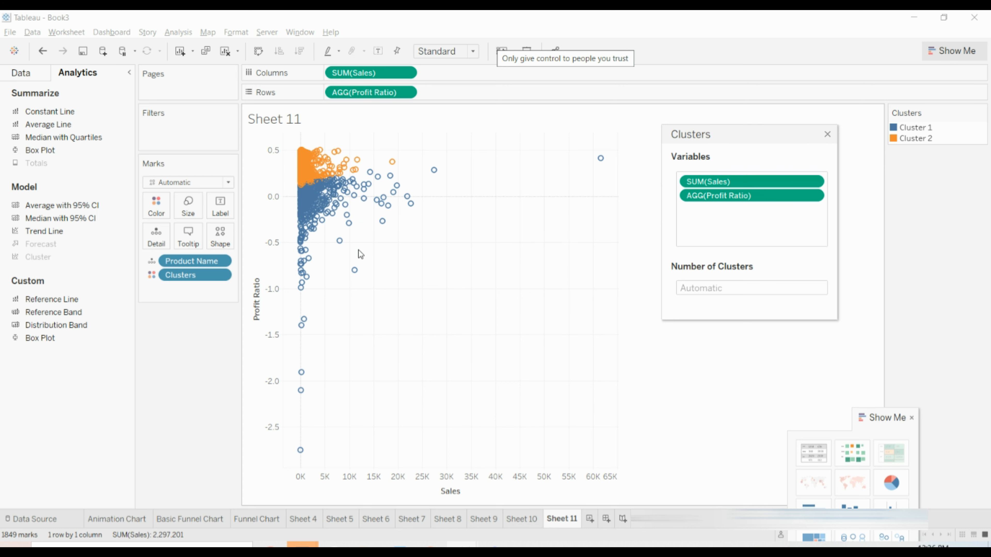
Open the formatting of the Clusters field and view its header and pane options.
right_click(221, 276)
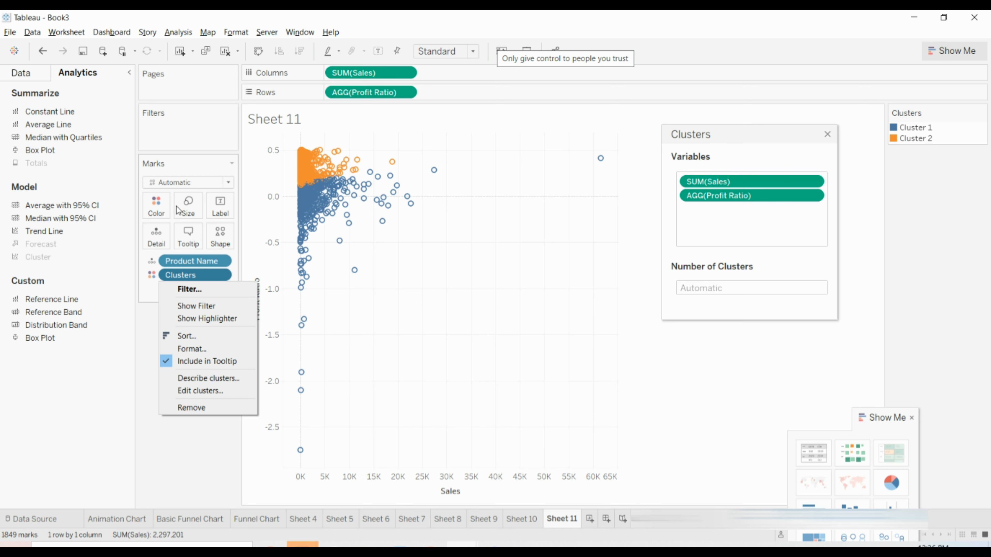
left_click(135, 316)
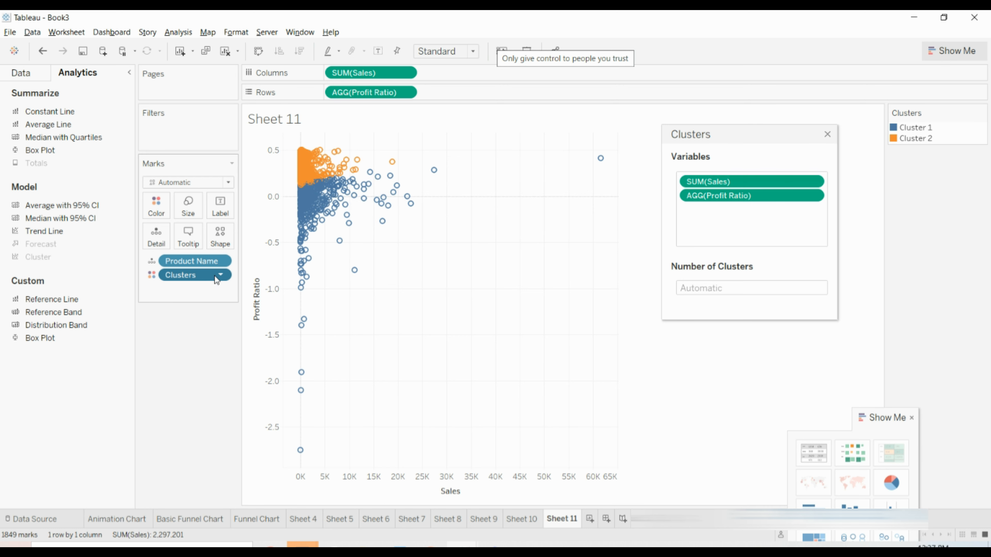
left_click(233, 270)
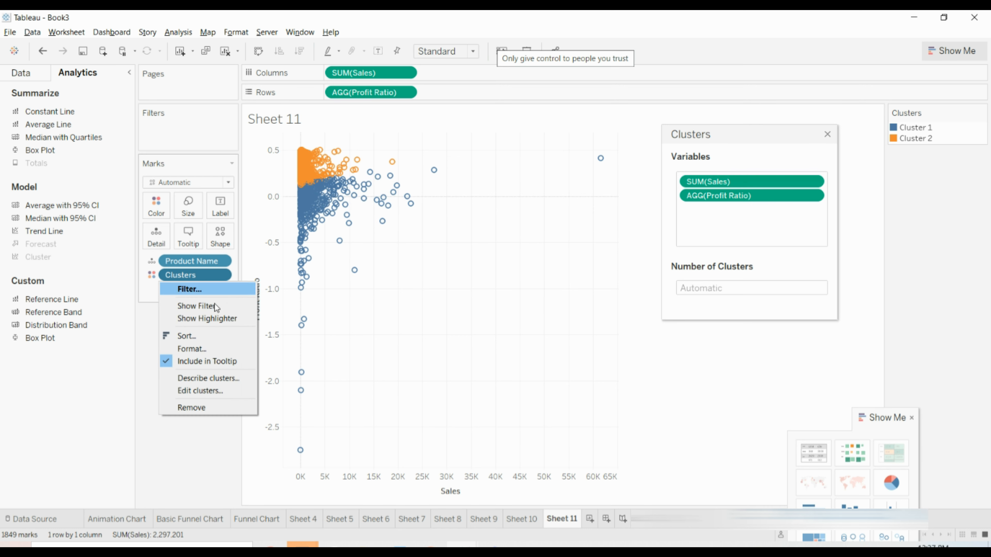
left_click(200, 348)
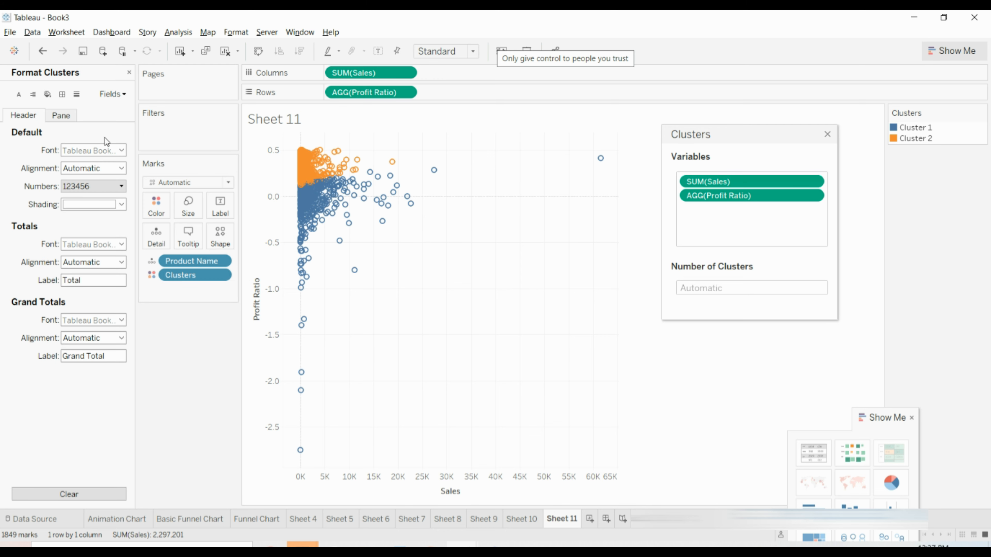
left_click(76, 119)
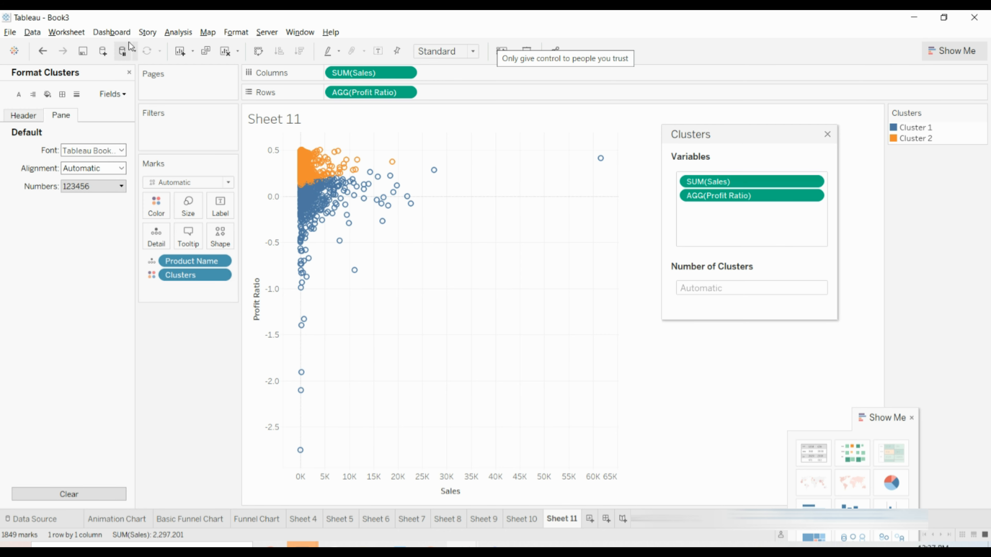
left_click(174, 35)
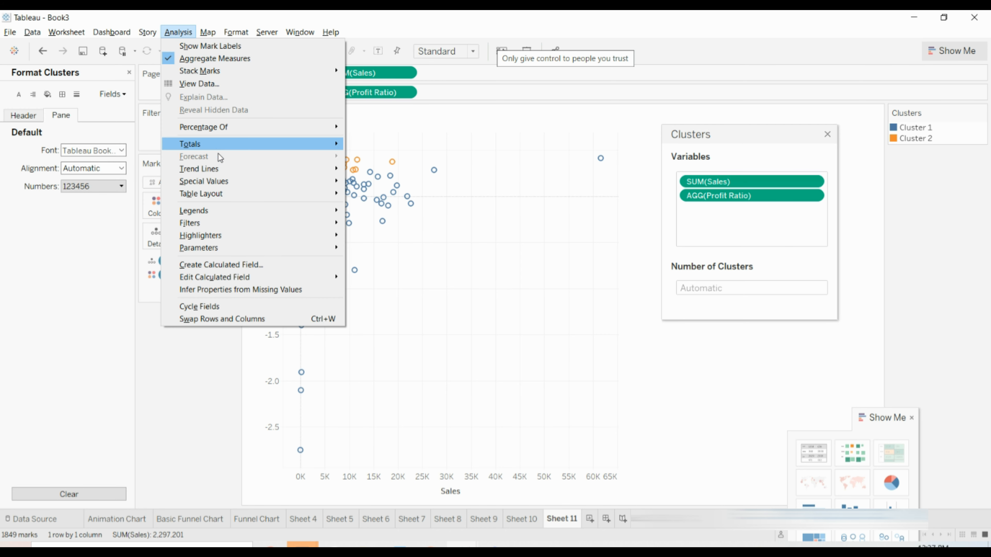
mouse_move(214, 33)
mouse_move(163, 35)
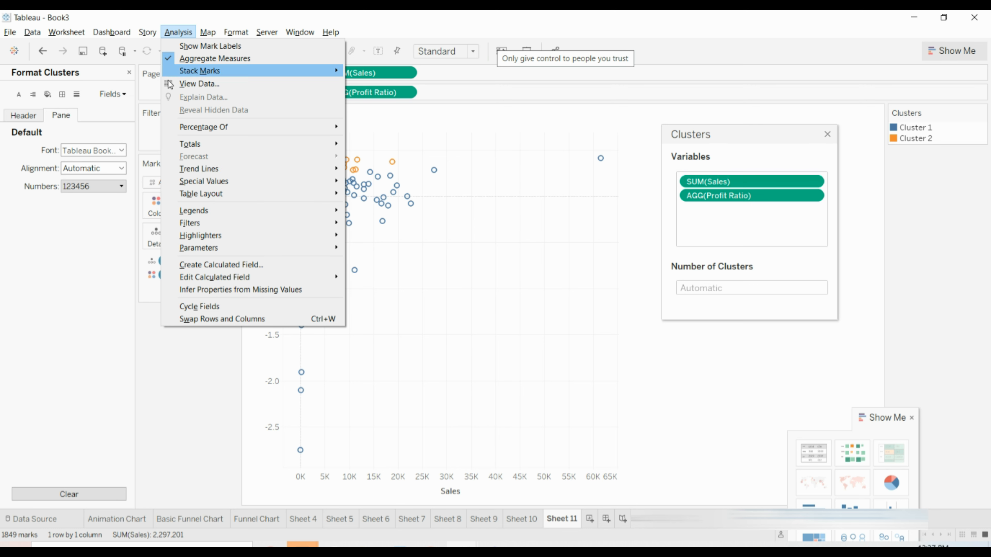
mouse_move(199, 180)
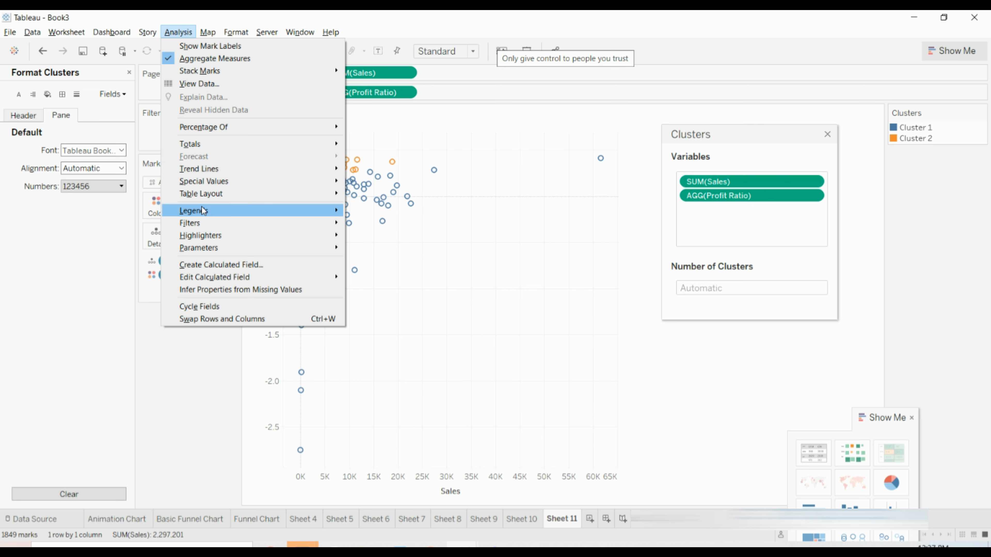
mouse_move(194, 144)
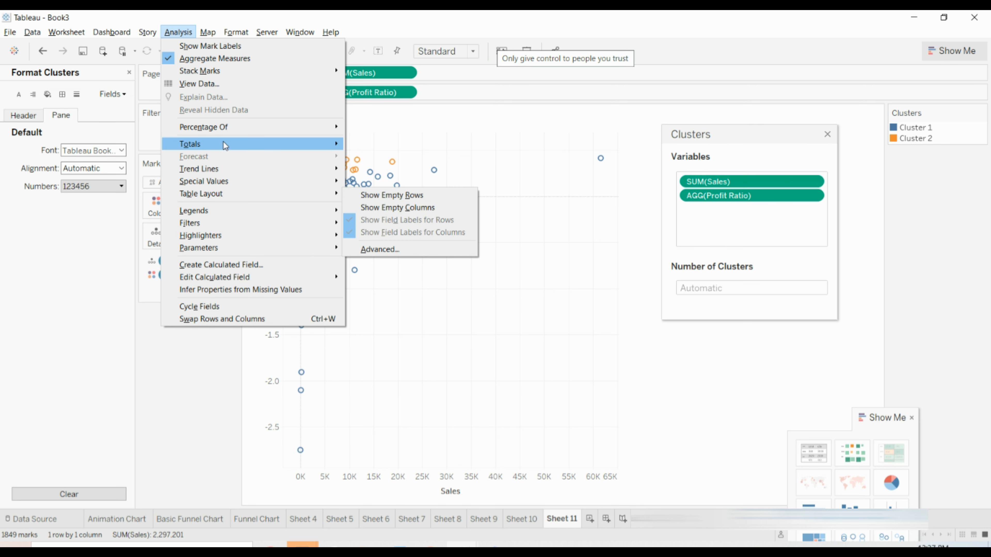
mouse_move(230, 143)
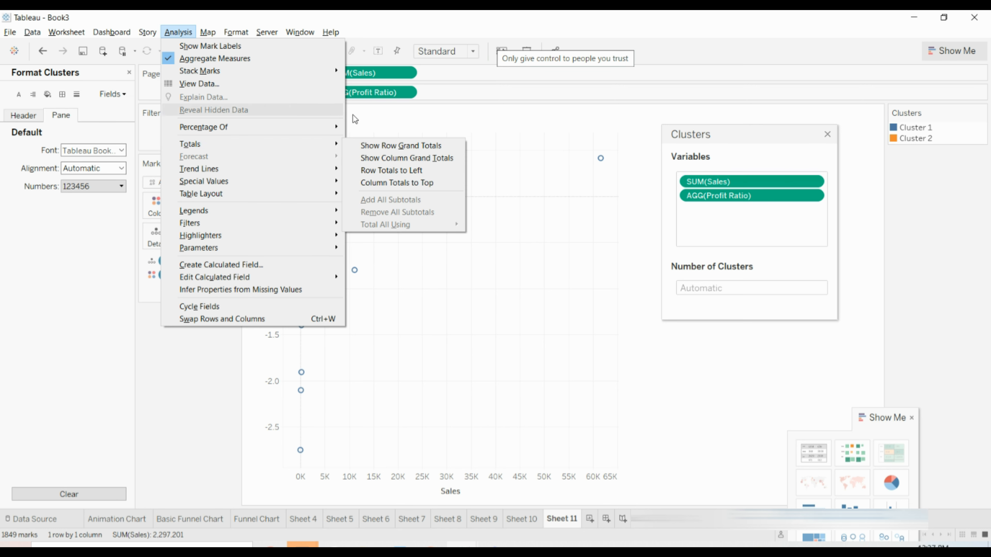
left_click(452, 143)
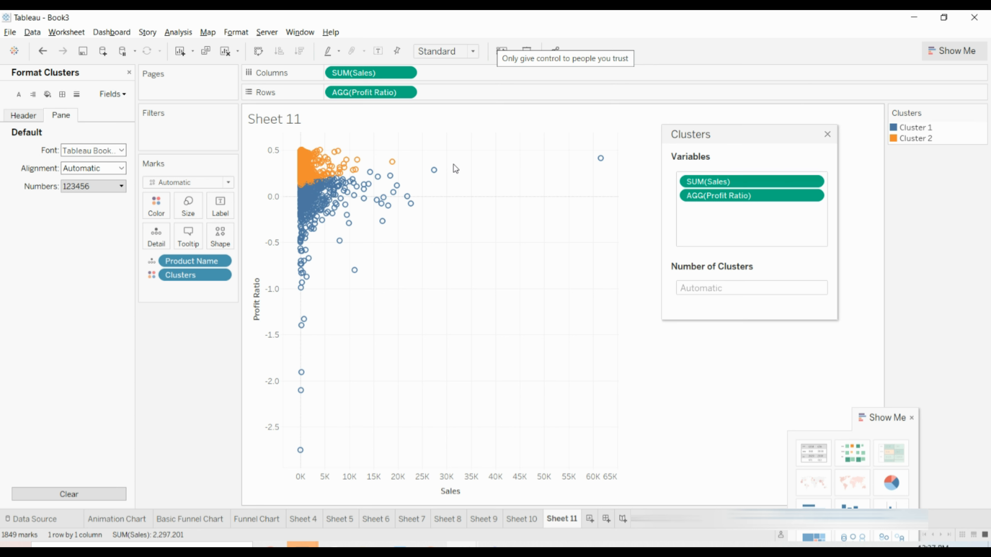
Review the views on Sheet 10, Sheet 9 and Sheet 8, and return to Sheet 11.
left_click(519, 526)
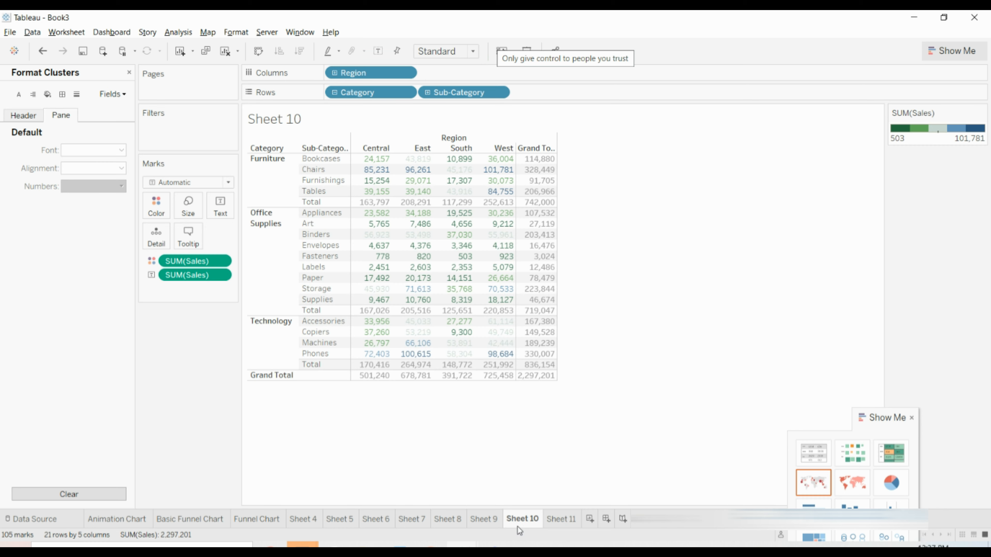
left_click(476, 526)
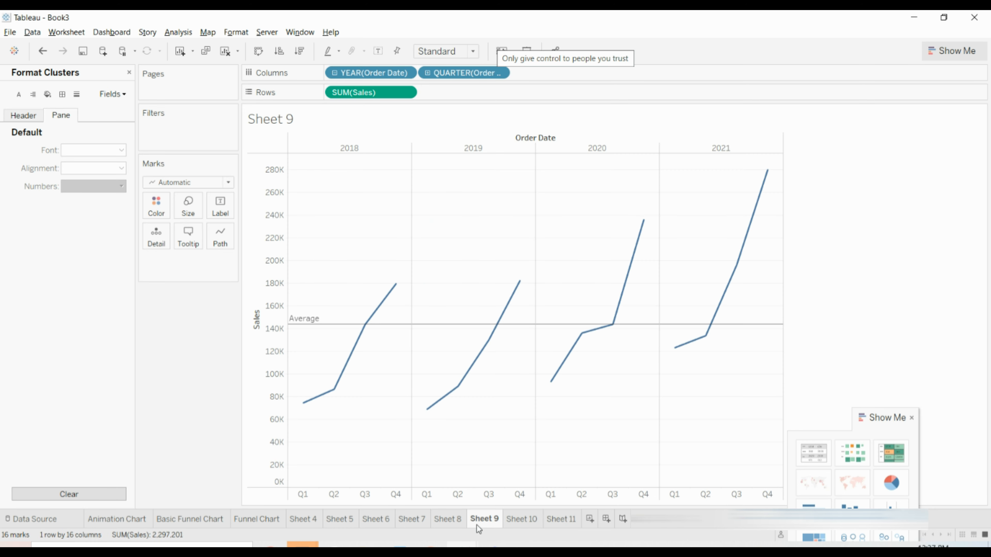
left_click(452, 520)
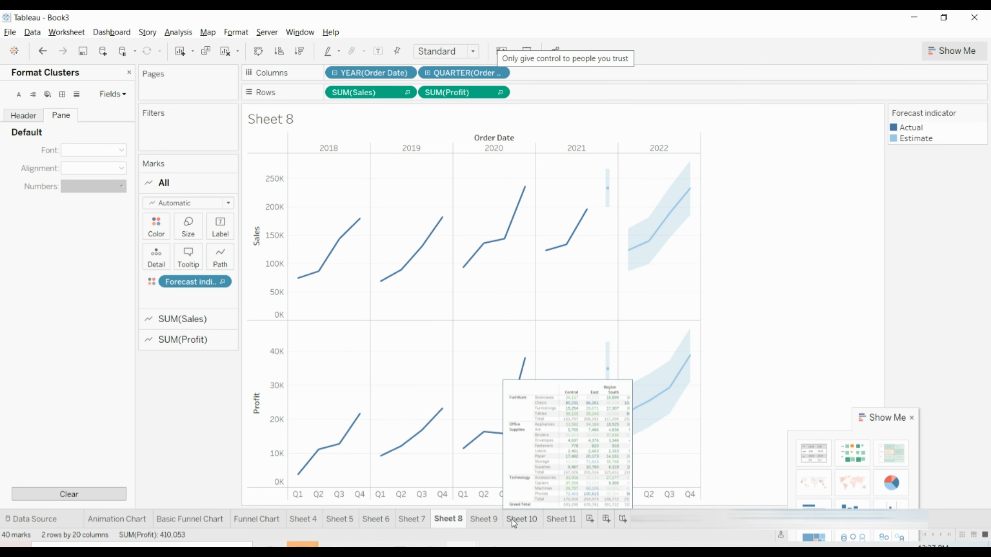
left_click(558, 523)
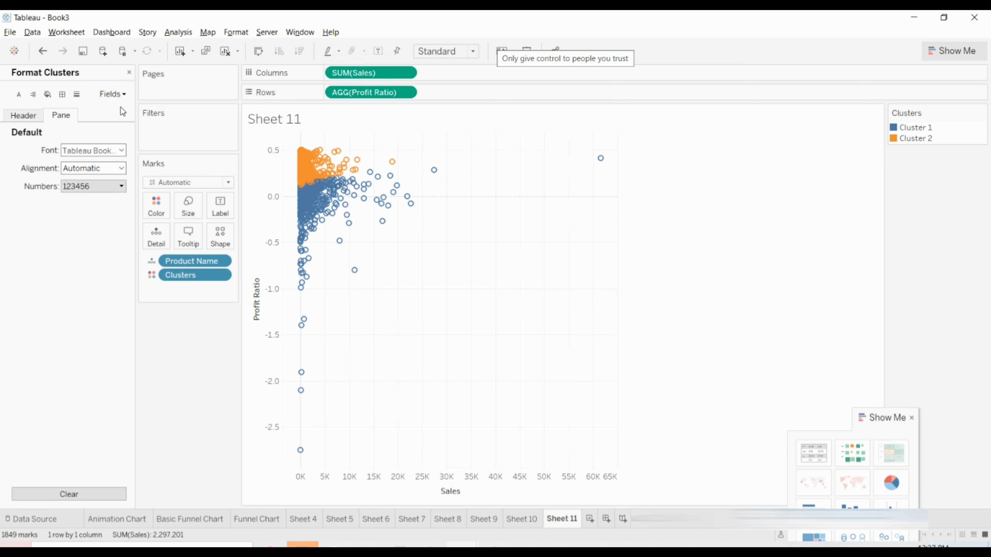
Close the Clusters formatting options and switch to the Microsoft Teams meeting window.
left_click(129, 72)
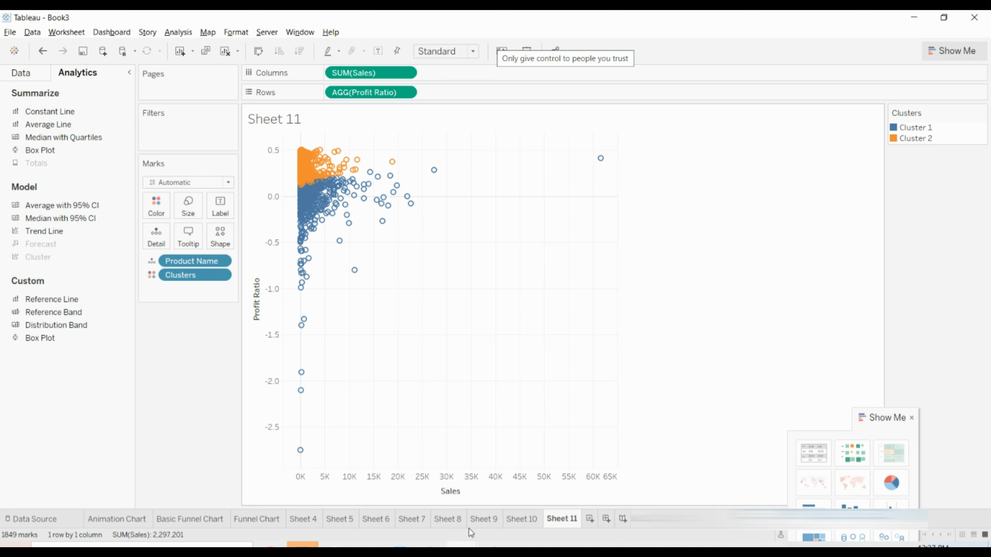
left_click(494, 545)
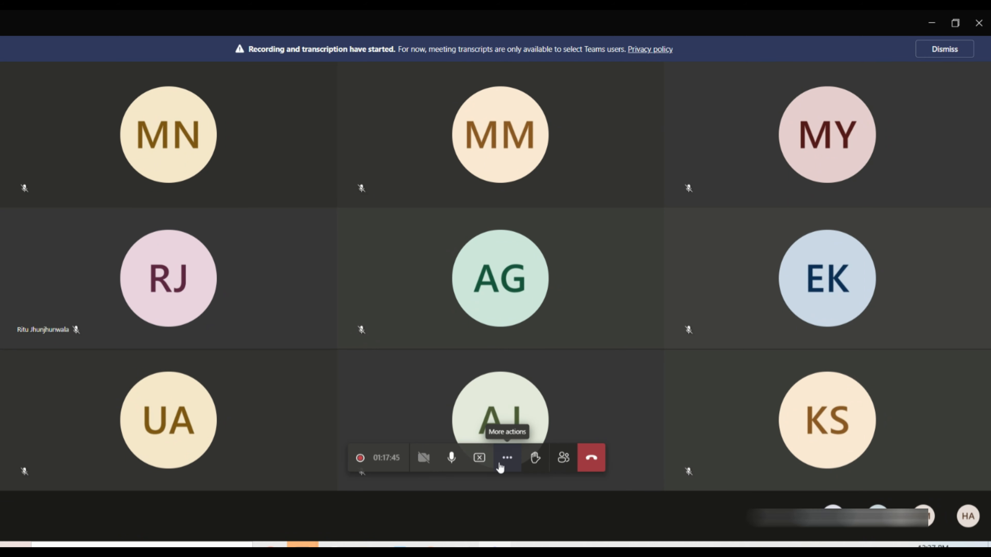
Mute the microphone and show the meeting's participant list before switching back to the Tableau workbook.
left_click(451, 459)
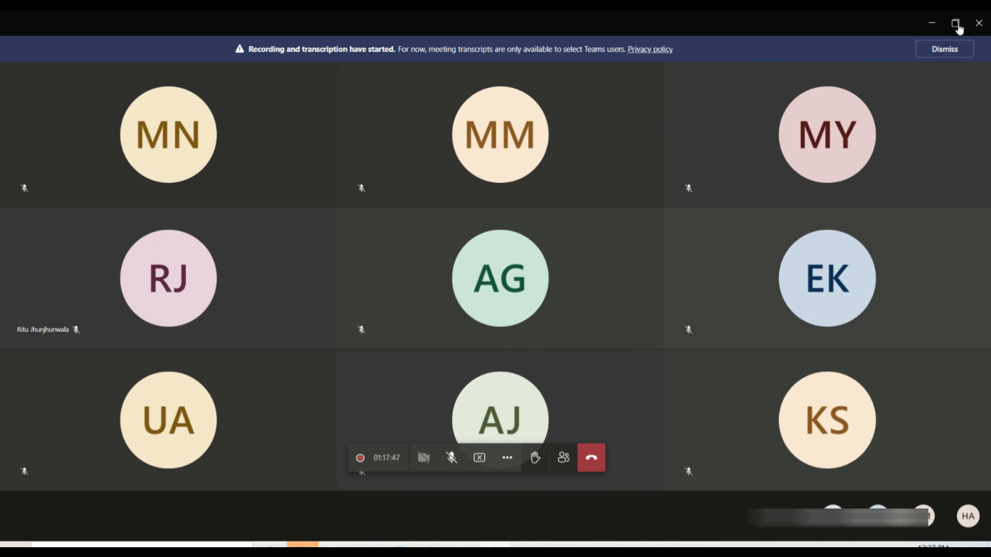
left_click(976, 25)
left_click(563, 457)
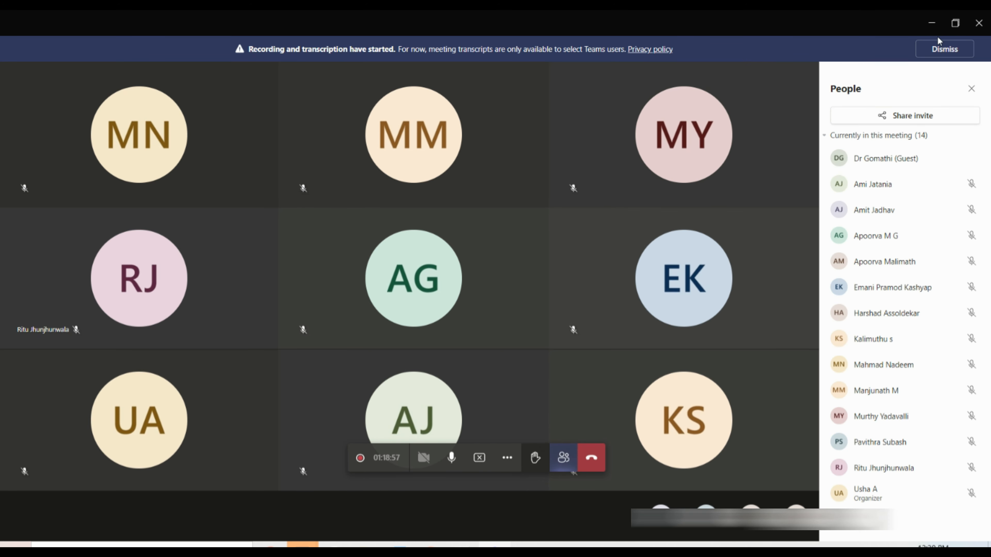
left_click(930, 25)
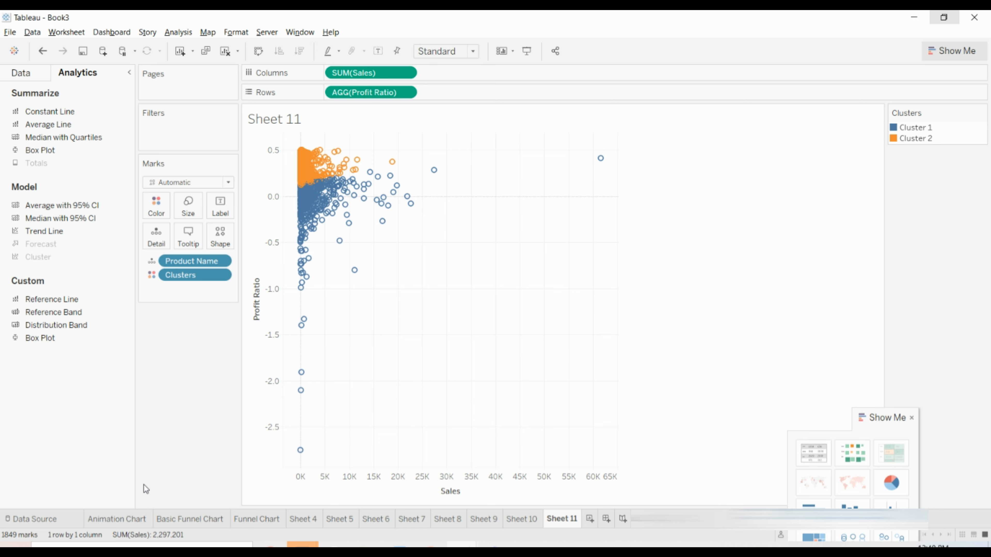
Add a new worksheet and start a calculated field on the Sample - Superstore data named Model.
left_click(590, 520)
left_click(126, 113)
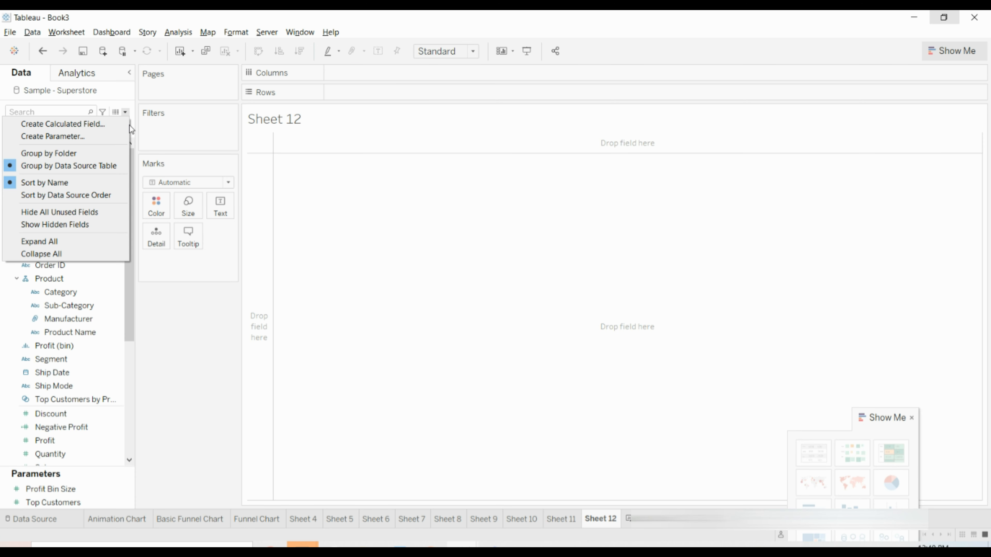
left_click(62, 124)
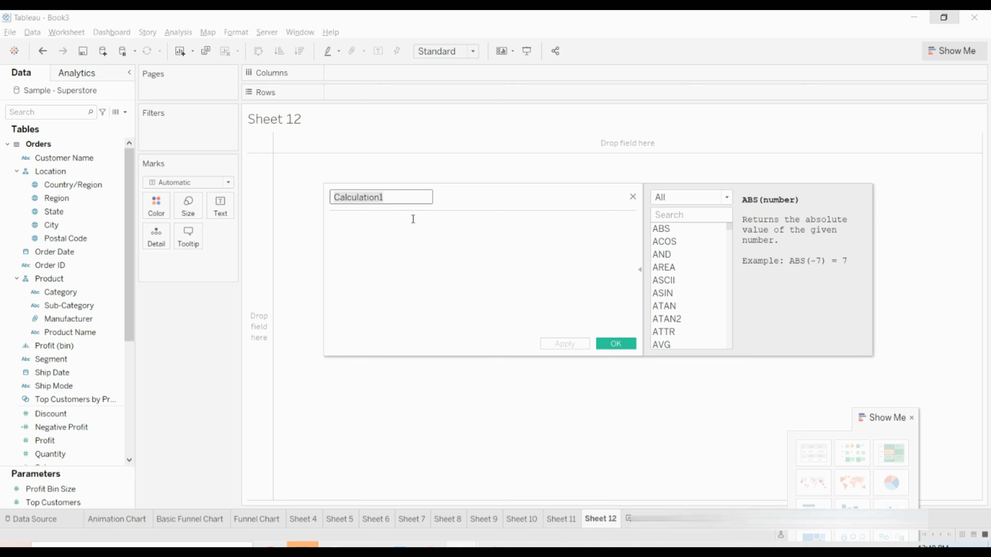
type("Linea")
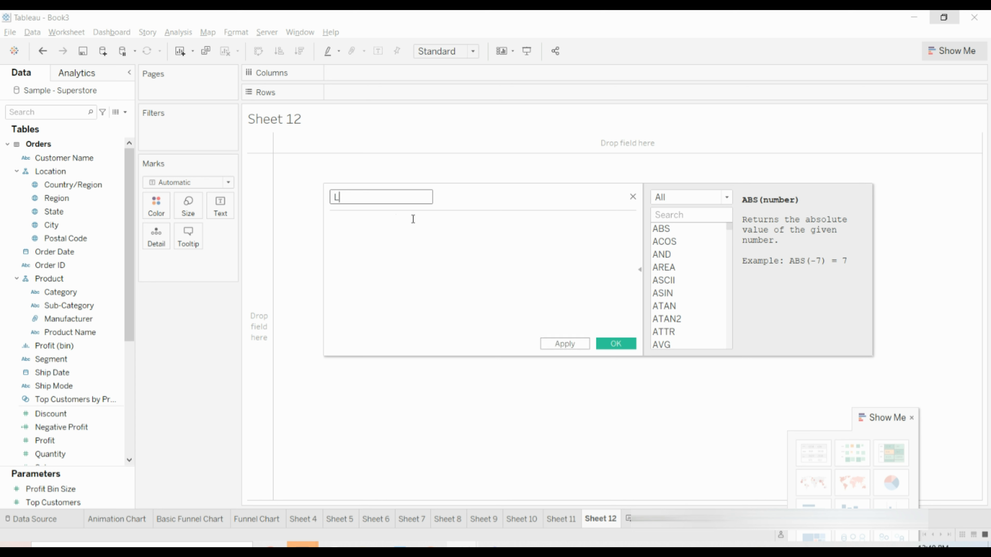
key("BackSpace")
key("BackSpace")
key("BackSpace")
key("BackSpace")
key("BackSpace")
type("Model")
key("Tab")
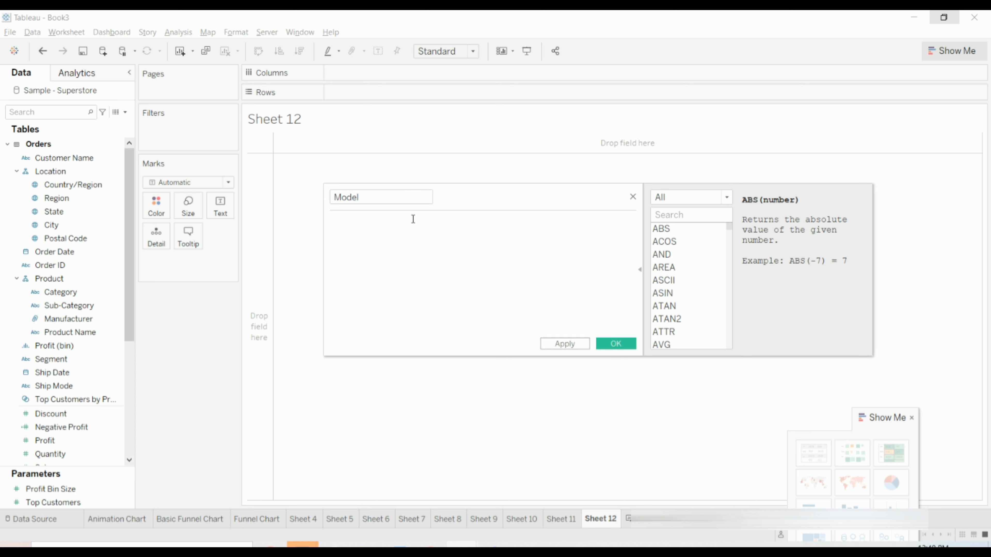
Insert the MODEL_QUANTILE function into the Model formula.
type("Model")
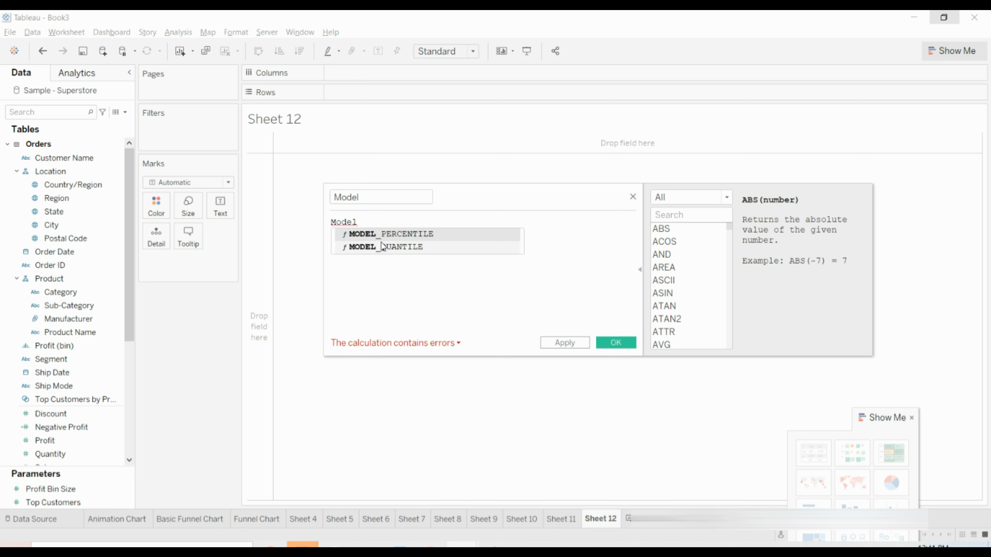
mouse_move(381, 246)
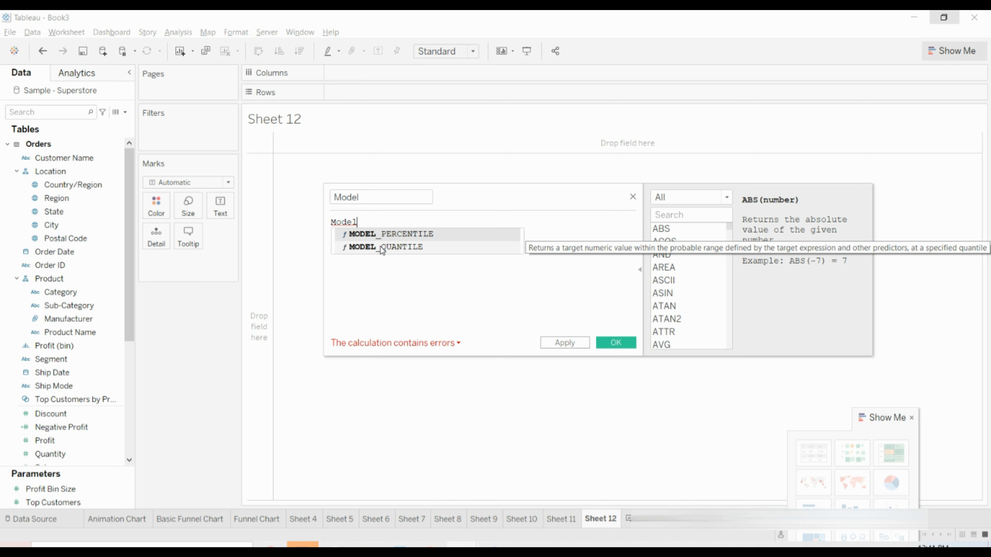
left_click(380, 247)
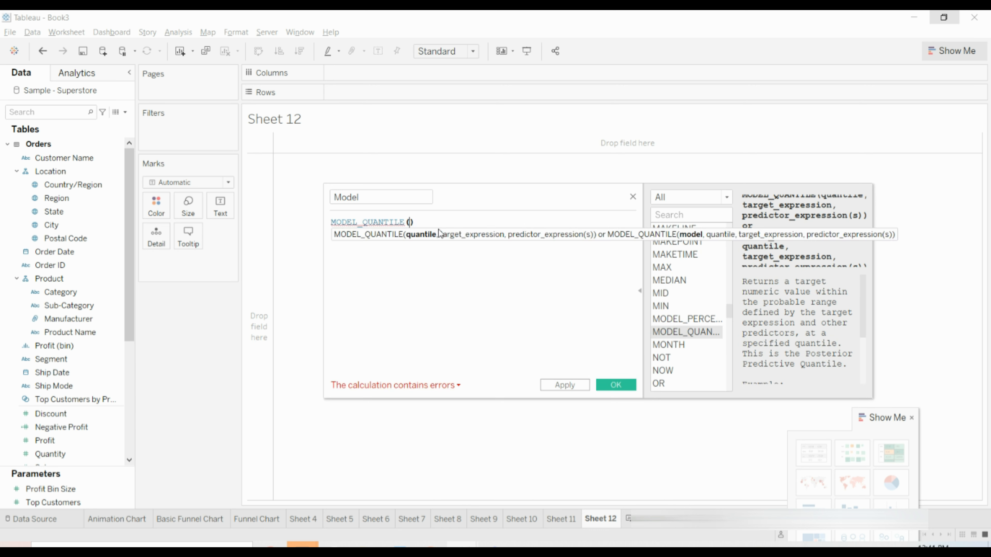
Enter "model=linear" as the first argument of MODEL_QUANTILE, placed on its own line.
type("\"")
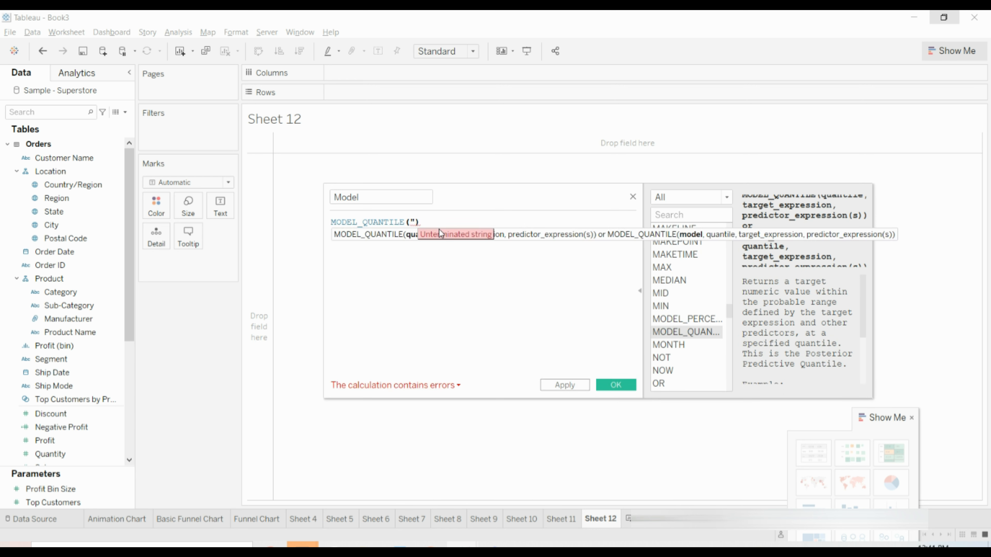
type("model")
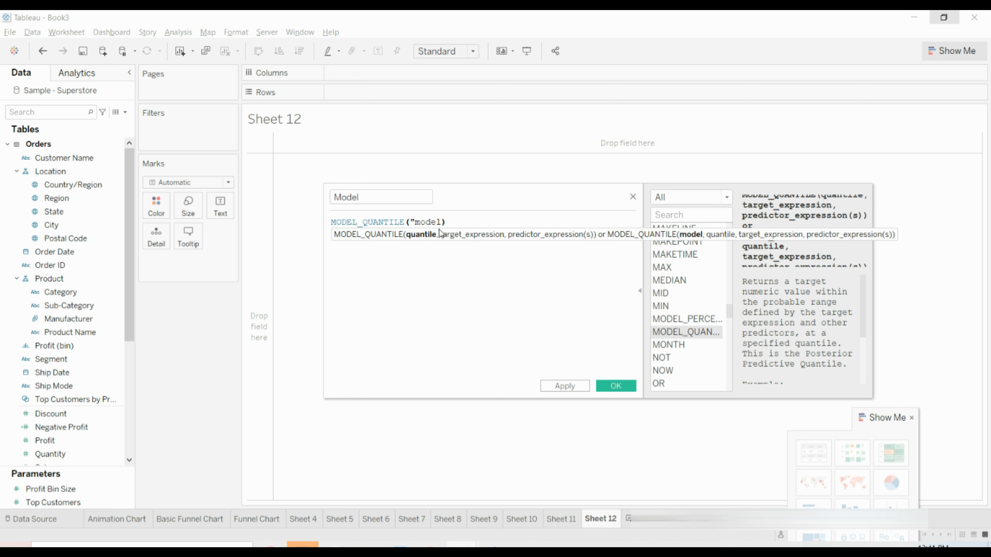
type("=linera\"")
key("Left")
key("Left")
key("Left")
key("Left")
key("Left")
key("Left")
key("Left")
key("Left")
key("Left")
key("Left")
key("Left")
key("Left")
key("Left")
key("Left")
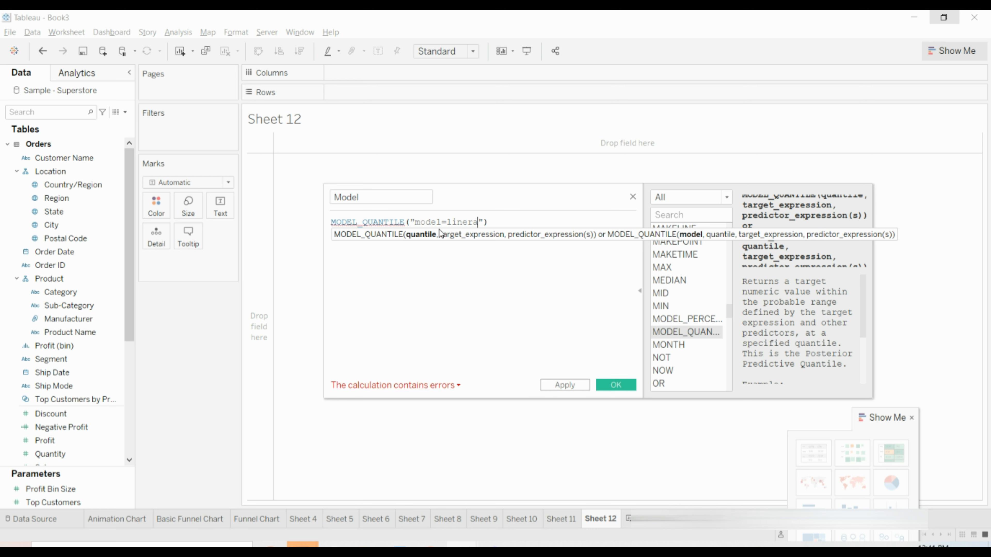
key("Return")
key("Right")
key("Right")
key("Right")
key("Right")
key("Right")
key("Right")
key("Right")
key("Right")
key("Right")
key("Right")
key("Right")
key("Right")
key("Right")
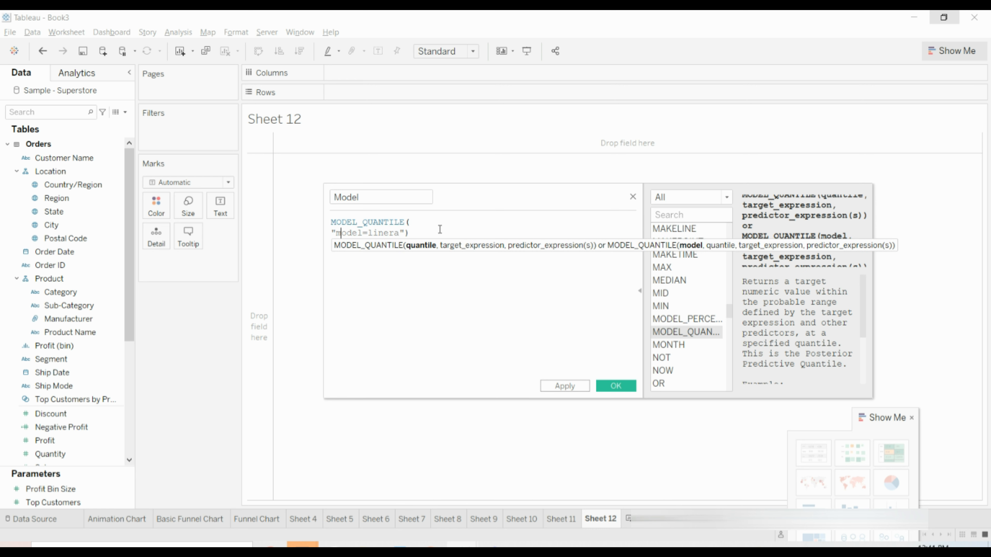
key("BackSpace")
key("BackSpace")
type("ar")
key("Right")
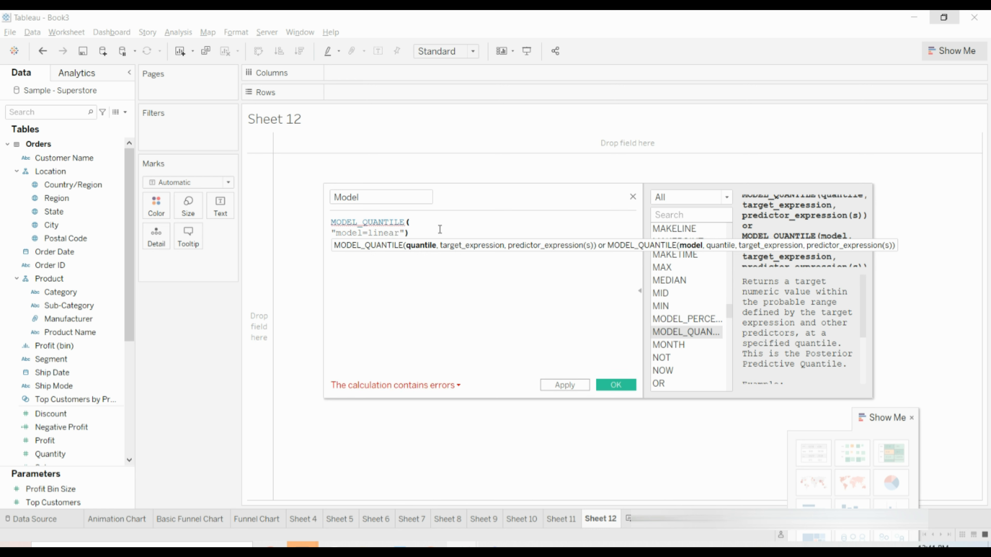
Add 0.5 as the quantile and SUM([Sales]) as the target expression, each on a separate line.
type(",")
key("Return")
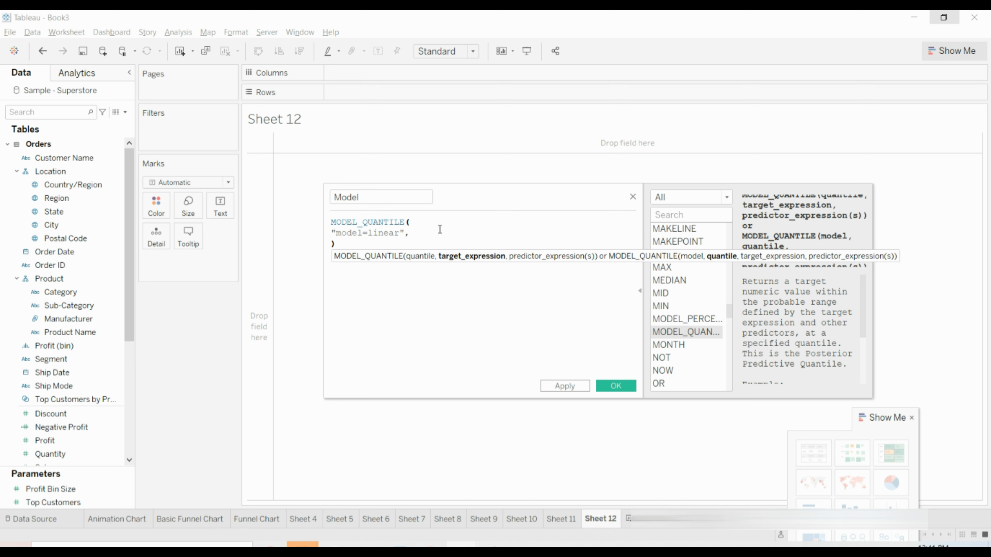
type("0.5")
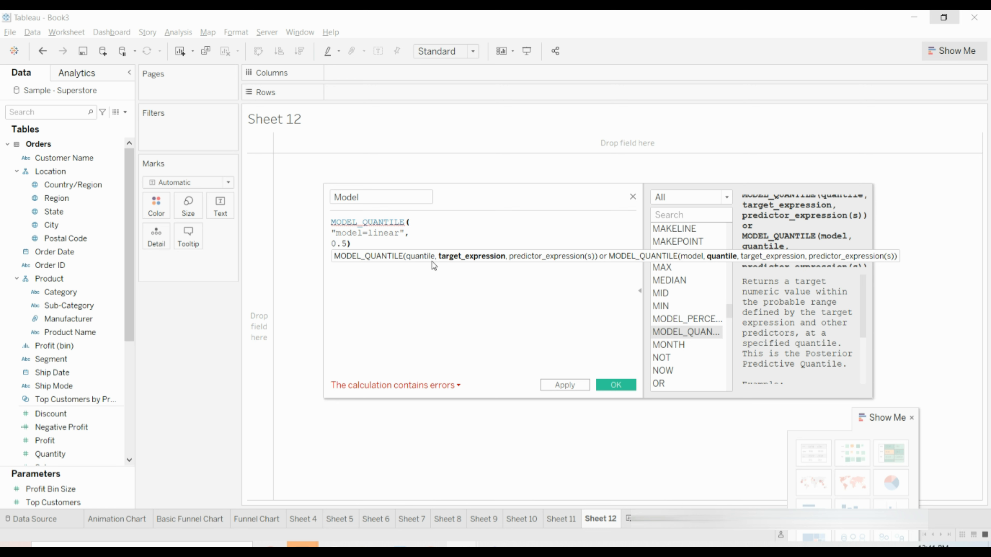
type(",")
key("Return")
type("sum")
key("Return")
type("sal))")
key("Return")
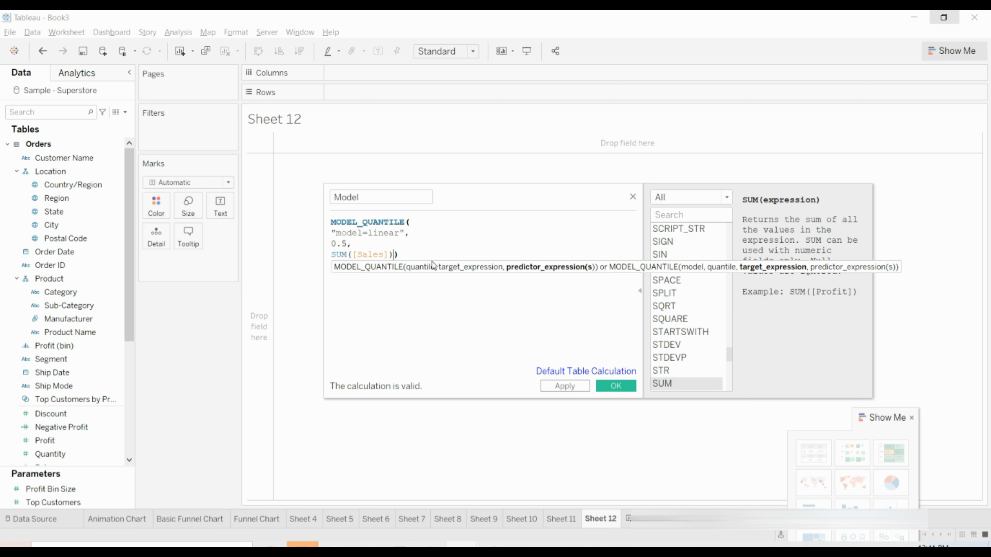
type(",")
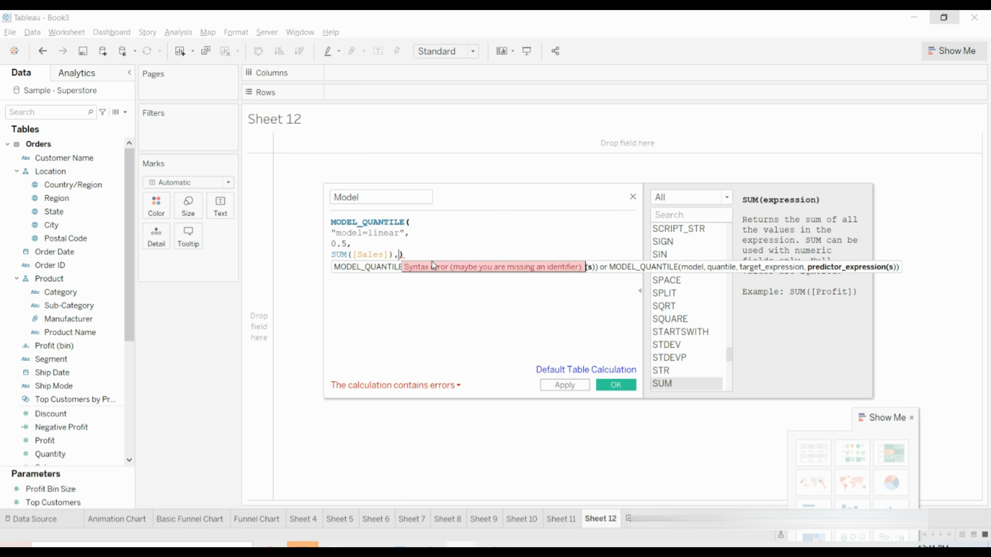
key("Return")
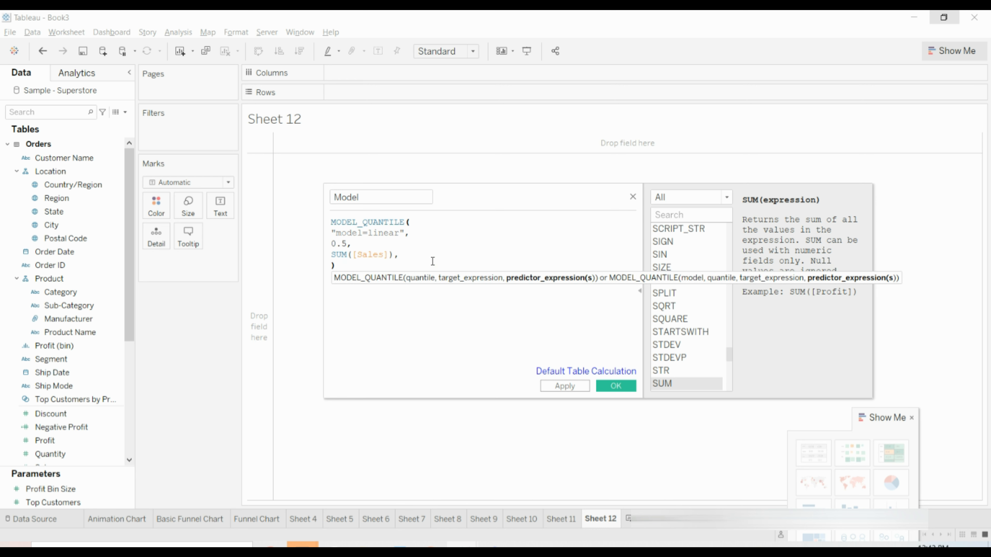
Add an ATTR function with a nested DATETRUNC as the predictor expression of the formula.
type("att")
key("Return")
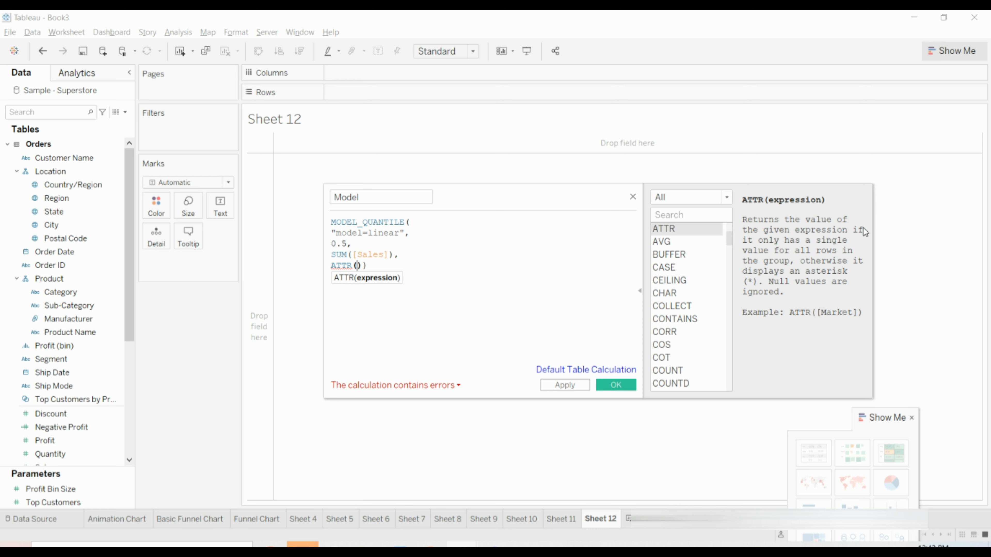
type("dat")
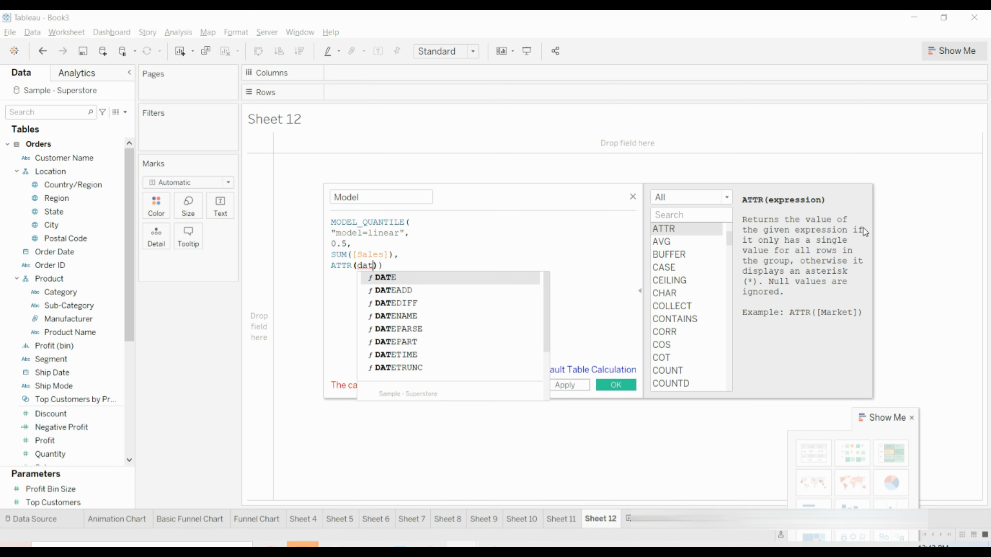
key("Down")
key("Down")
key("Down")
key("Down")
key("Down")
key("Down")
key("Down")
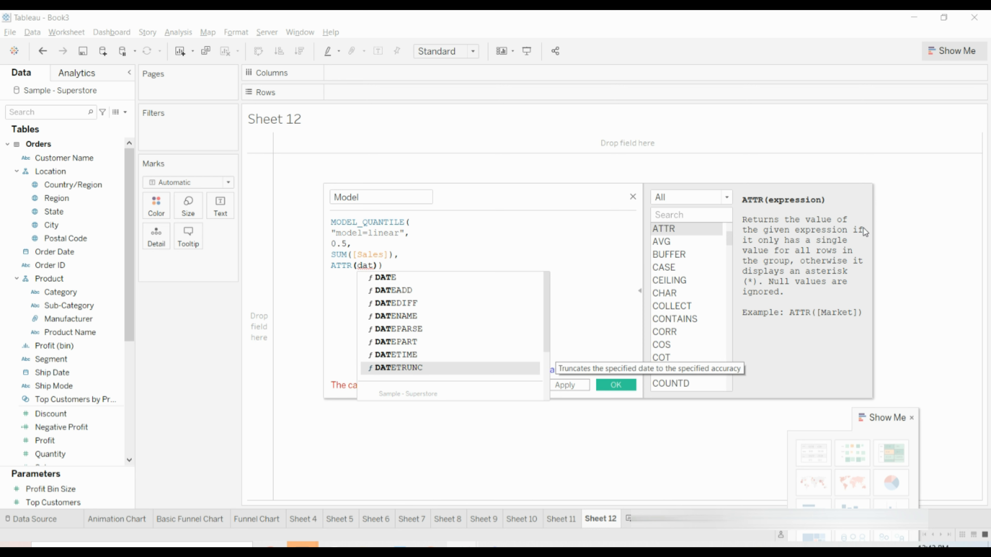
key("Return")
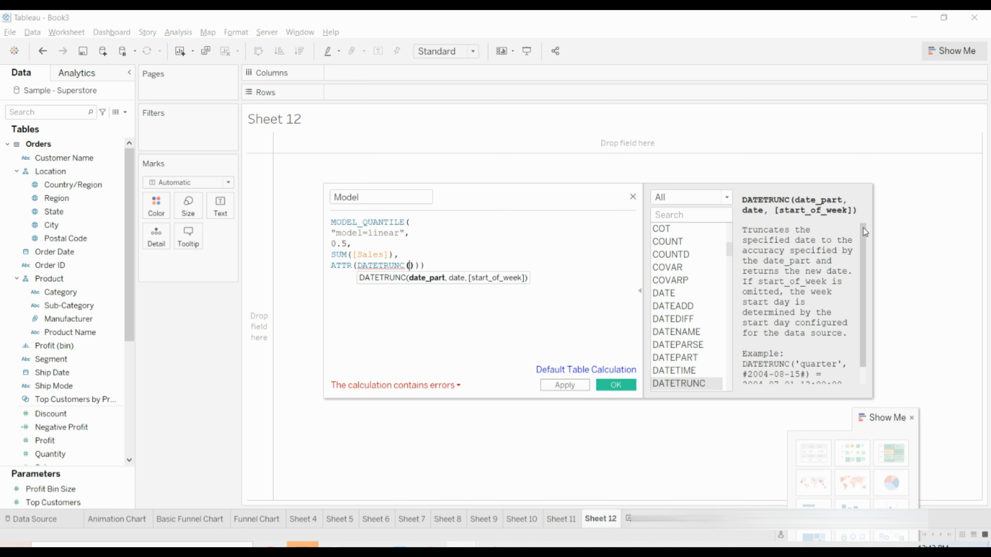
Fill DATETRUNC with 'month' and ([Order Date]), and close MODEL_QUANTILE with a parenthesis on a new line.
type("'month'")
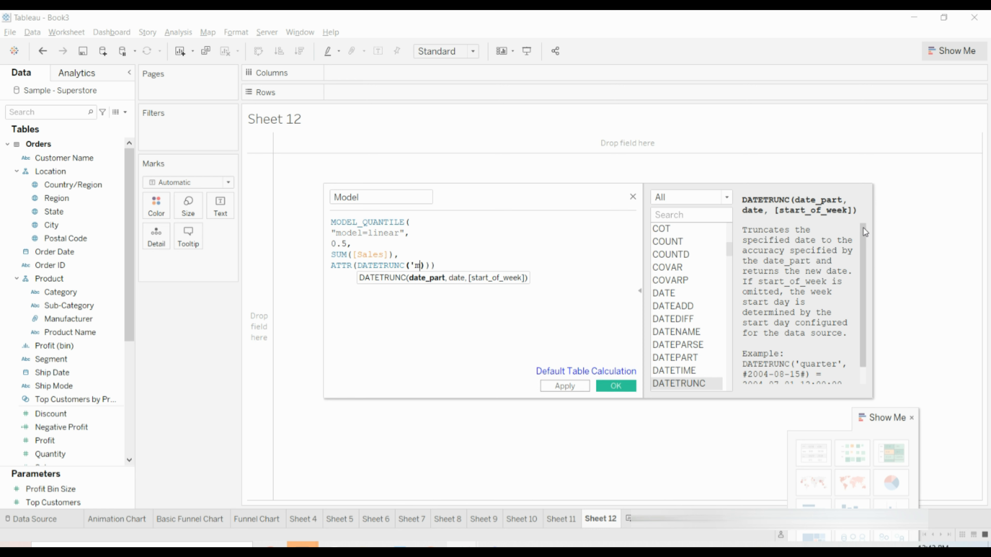
key("BackSpace")
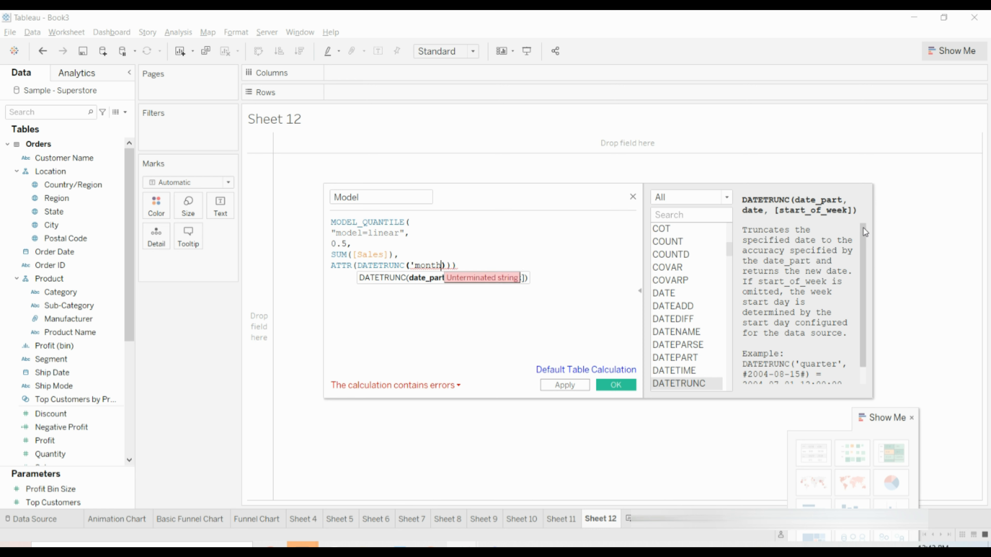
type("',")
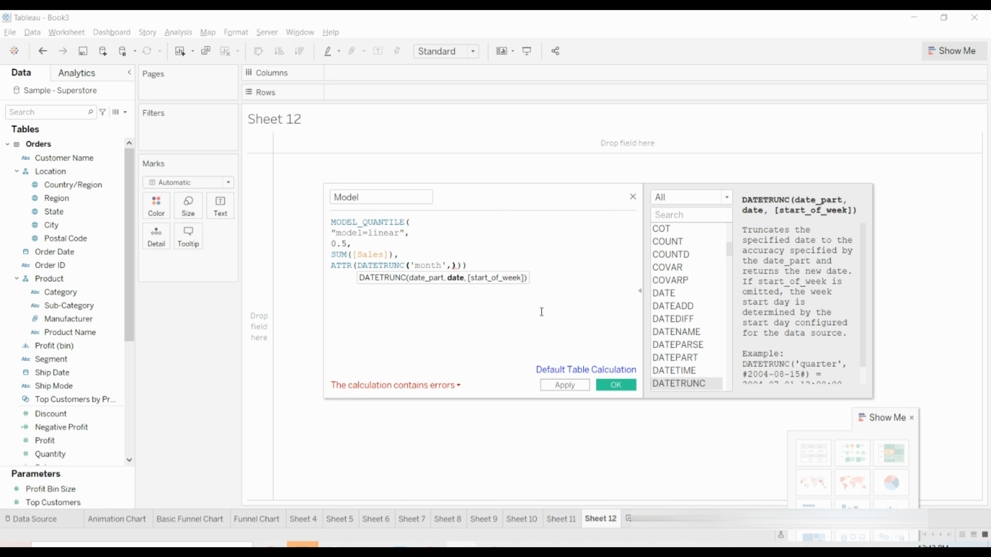
type("([")
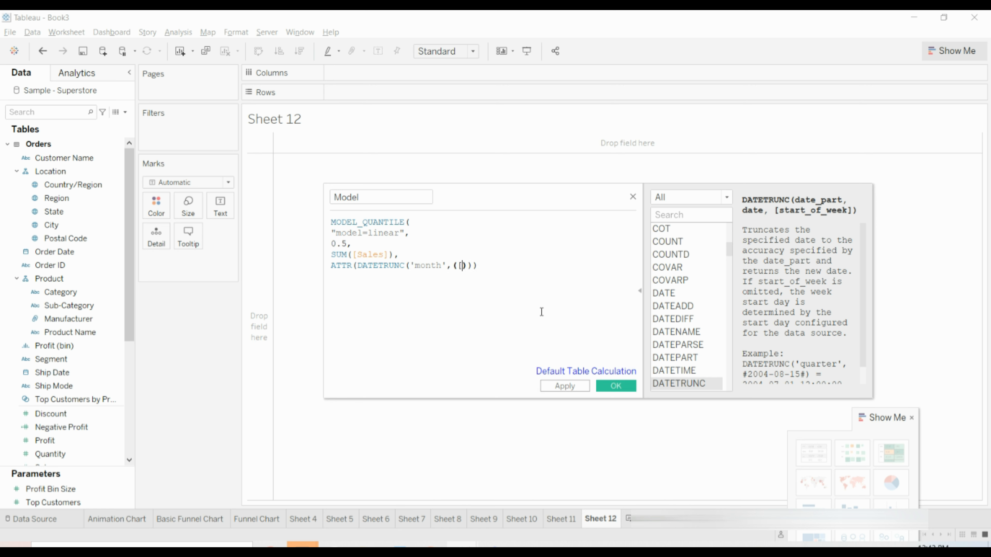
type("ord")
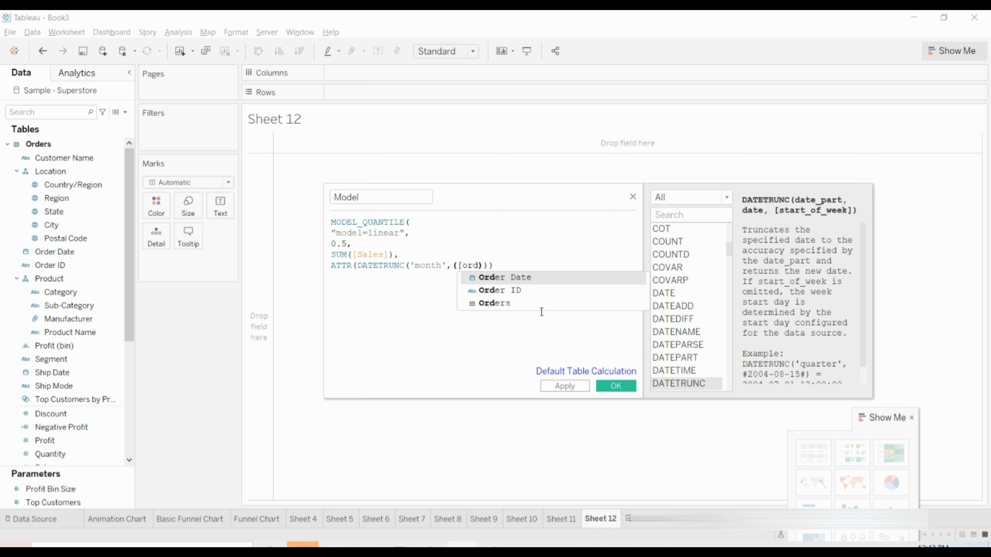
key("Return")
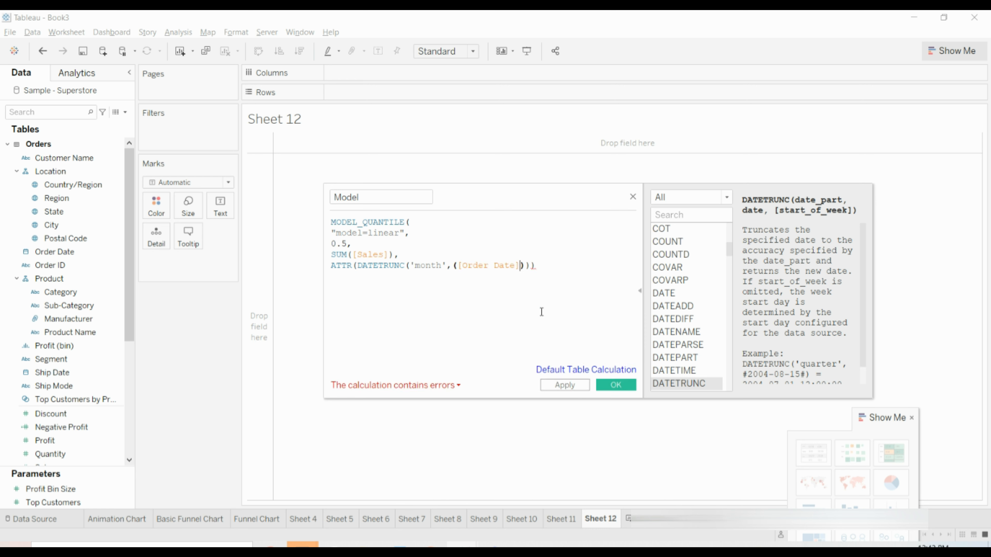
key("Right")
key("Right")
key("Right")
key("Left")
key("Right")
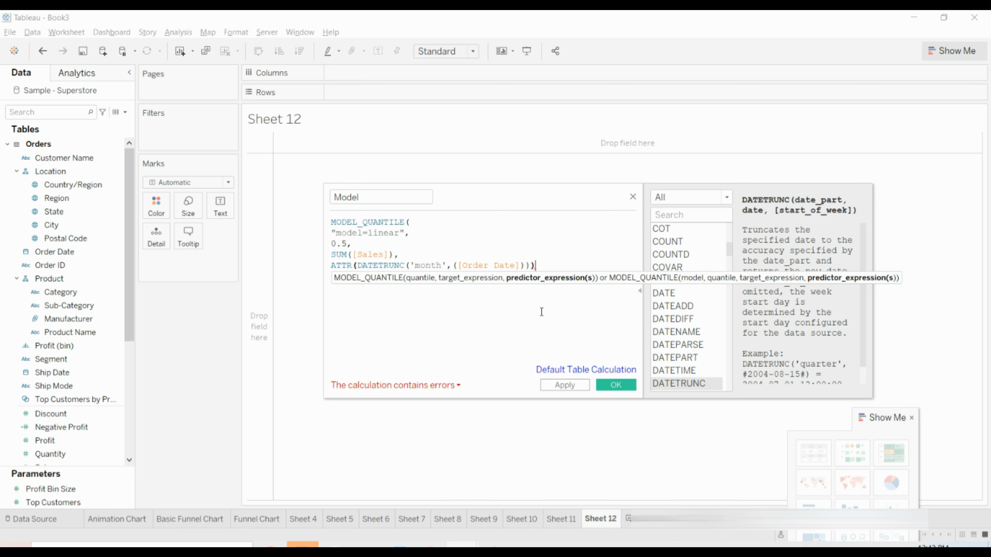
key("Return")
type("_")
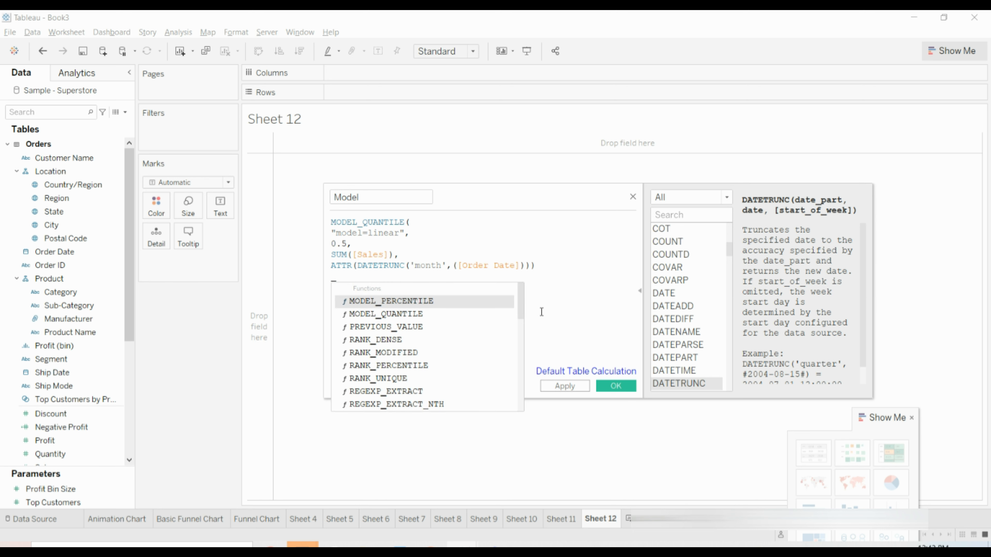
key("BackSpace")
type(")")
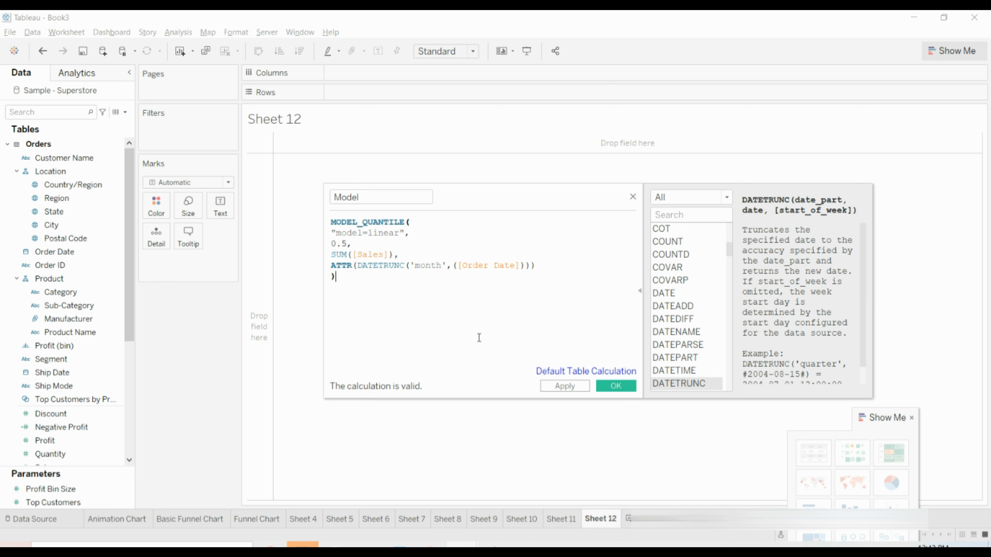
Examine the MODEL_QUANTILE function and the Order Date reference in the Model formula.
left_click_drag(331, 222, 366, 225)
left_click(378, 223)
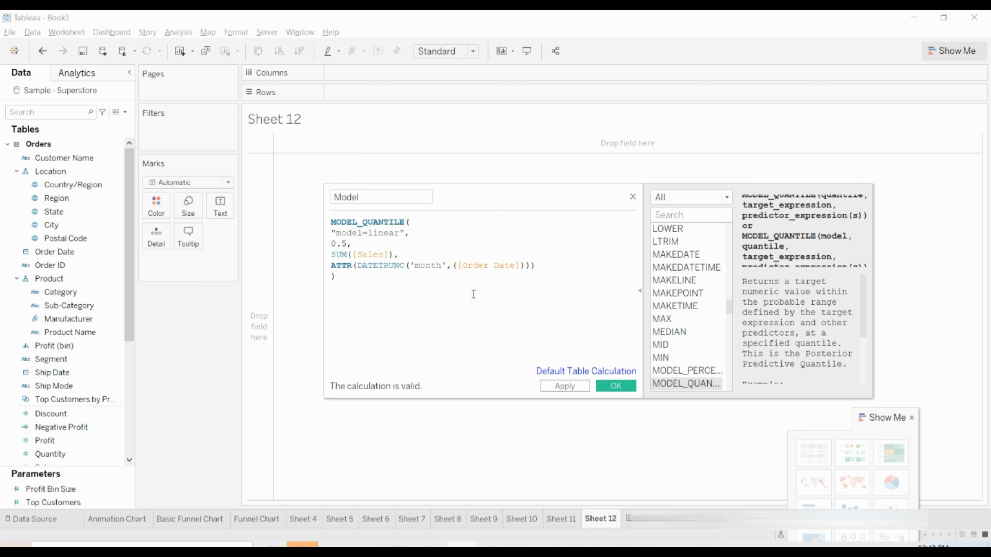
left_click_drag(467, 267, 519, 266)
left_click(520, 276)
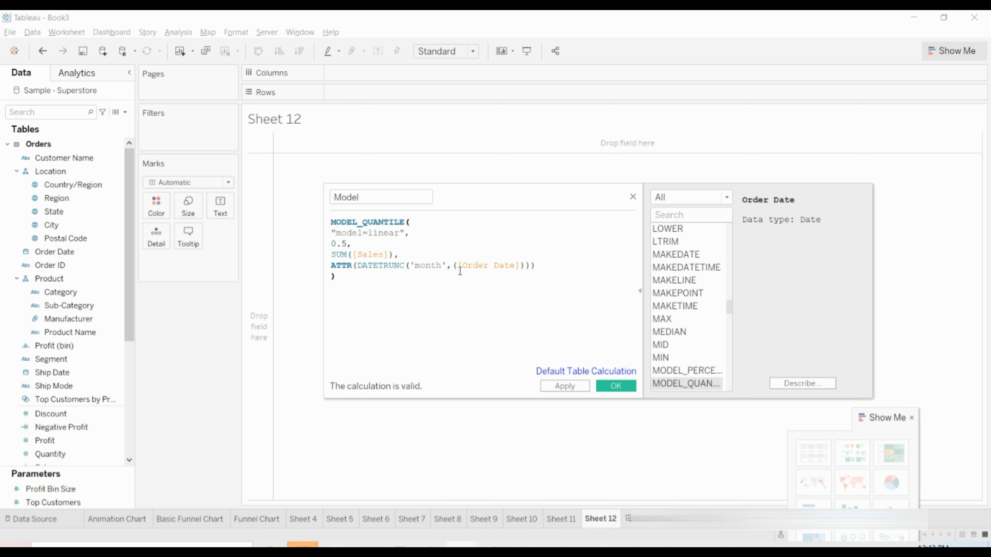
Review the 'month' date part of DATETRUNC in the formula and save the Model calculated field.
left_click_drag(414, 266, 443, 267)
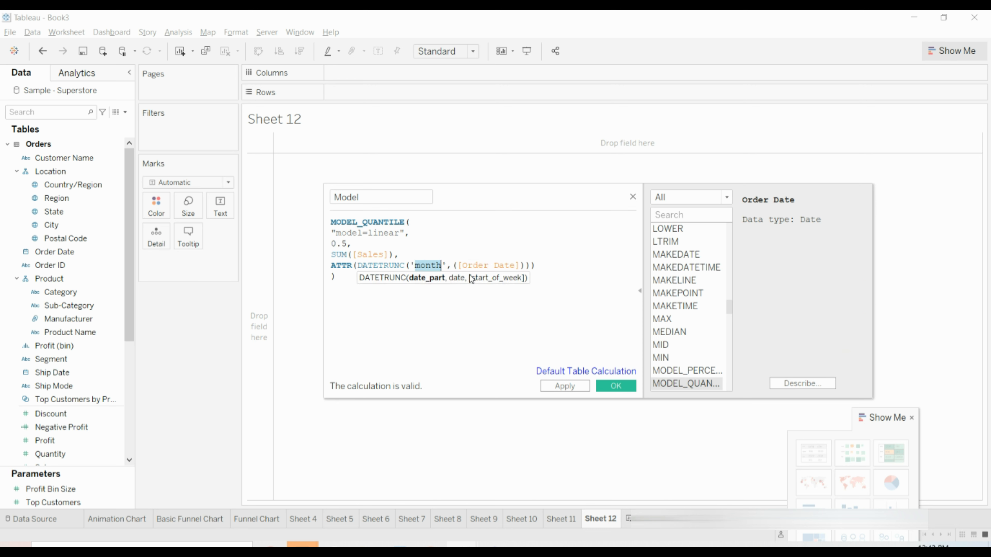
left_click(466, 259)
left_click(475, 318)
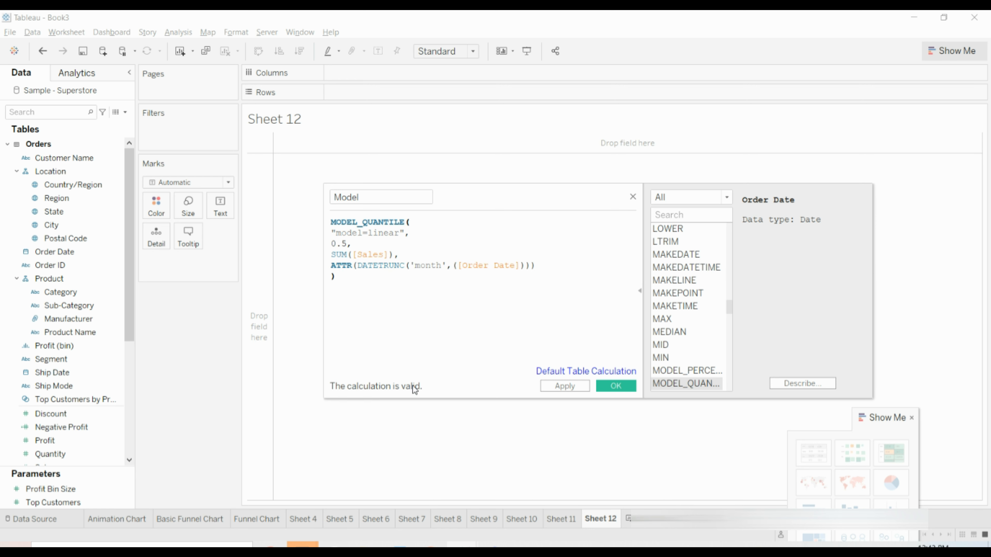
left_click(623, 385)
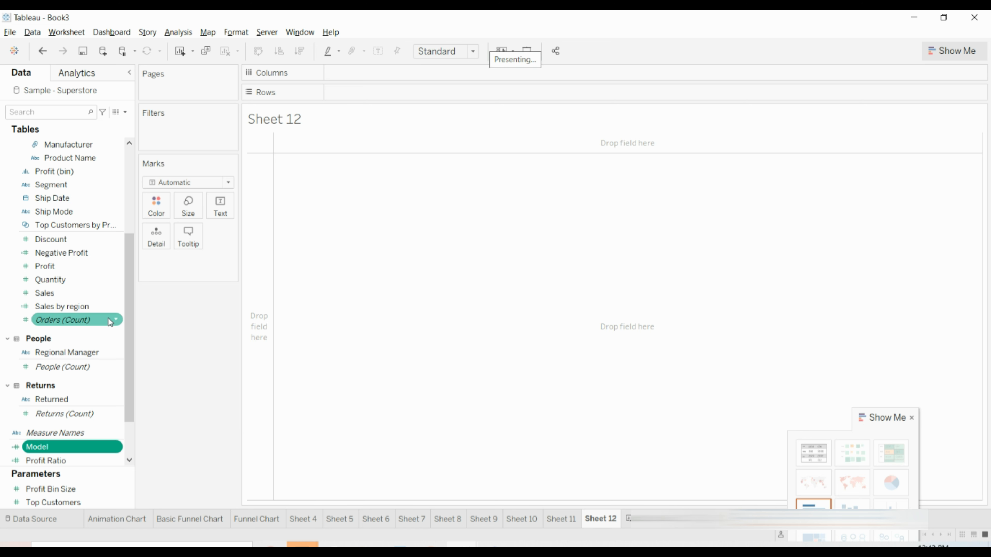
Place Order Date on Columns in the empty Sheet 12.
scroll(109, 318, "up", 1)
scroll(108, 326, "up", 3)
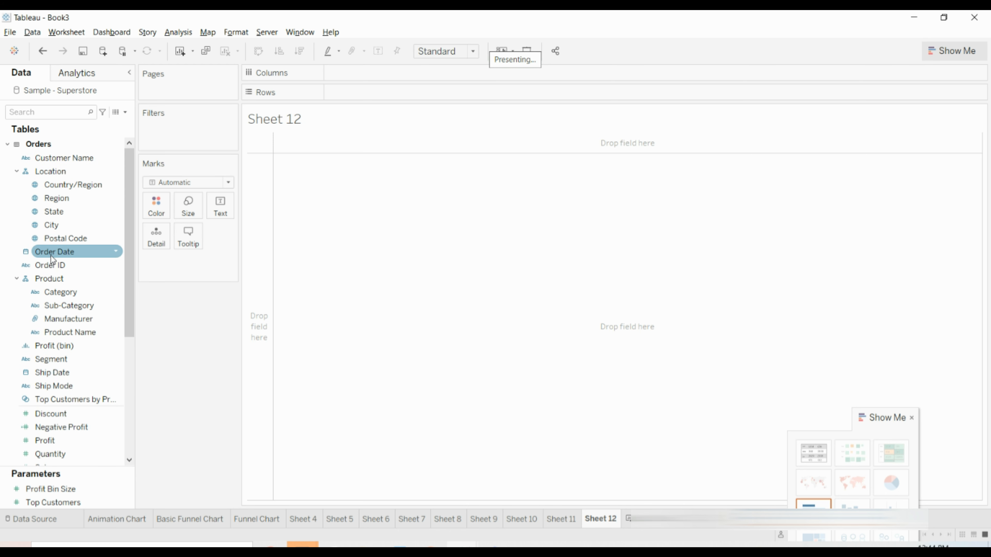
left_click_drag(51, 256, 343, 74)
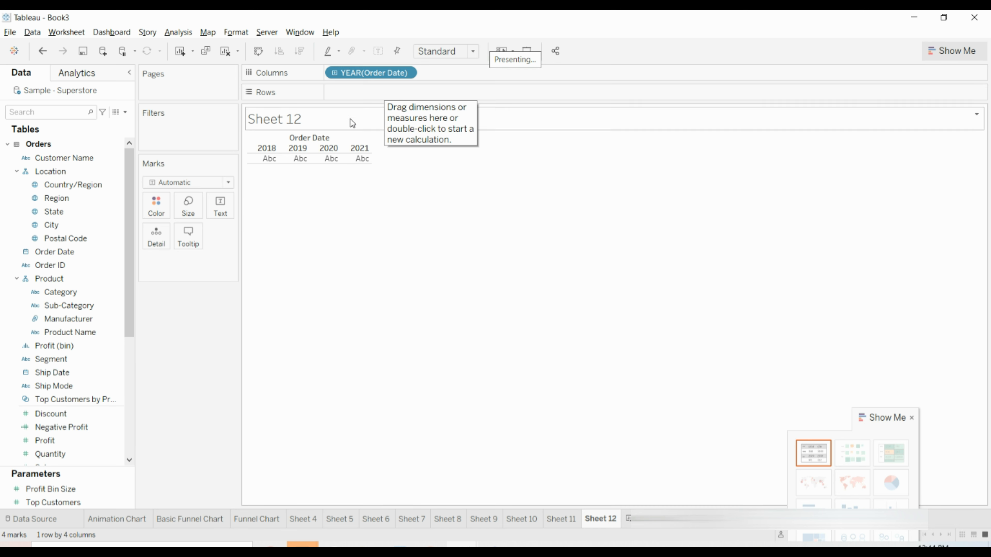
left_click(335, 73)
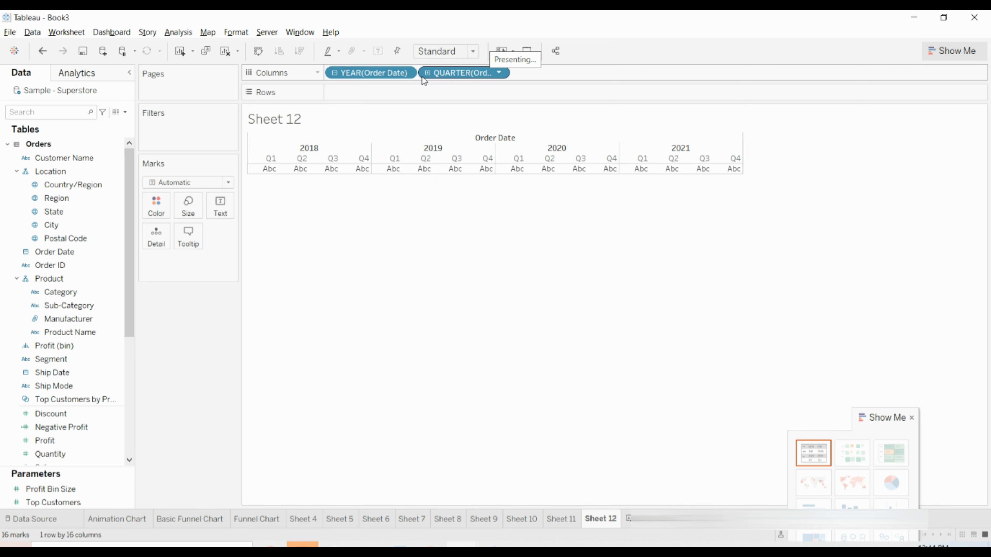
left_click(471, 72)
key("Delete")
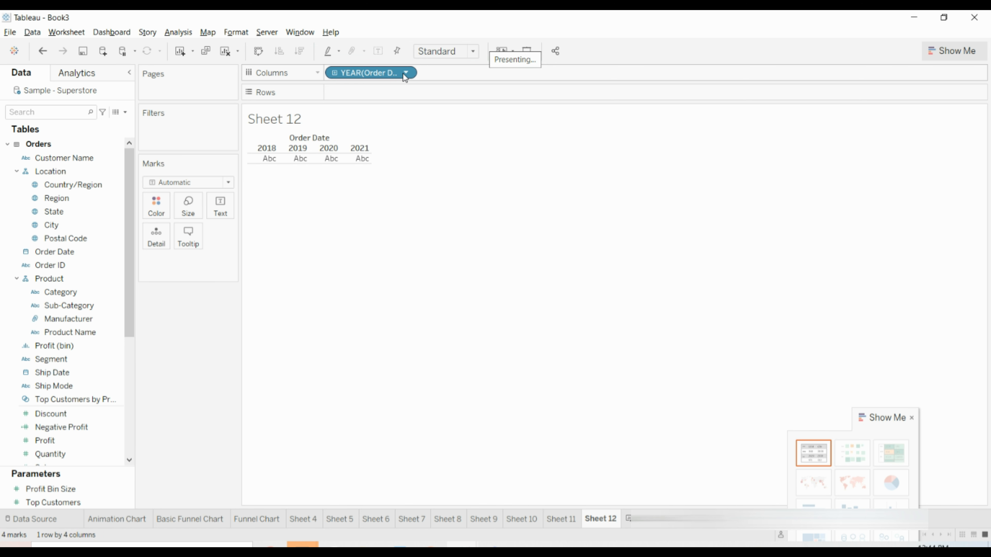
Change the Order Date grouping on Columns to discrete Month and add Sales to Rows.
left_click(405, 74)
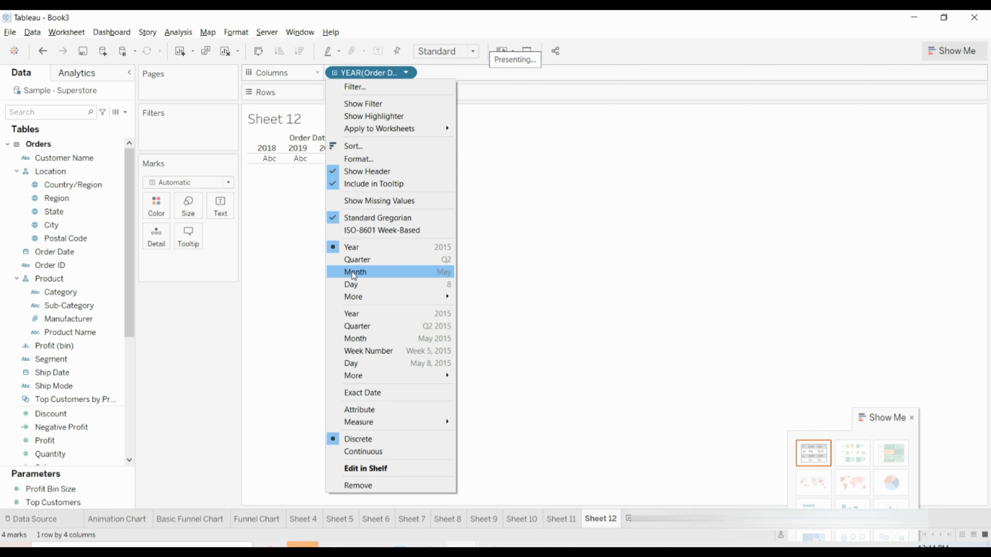
left_click(354, 274)
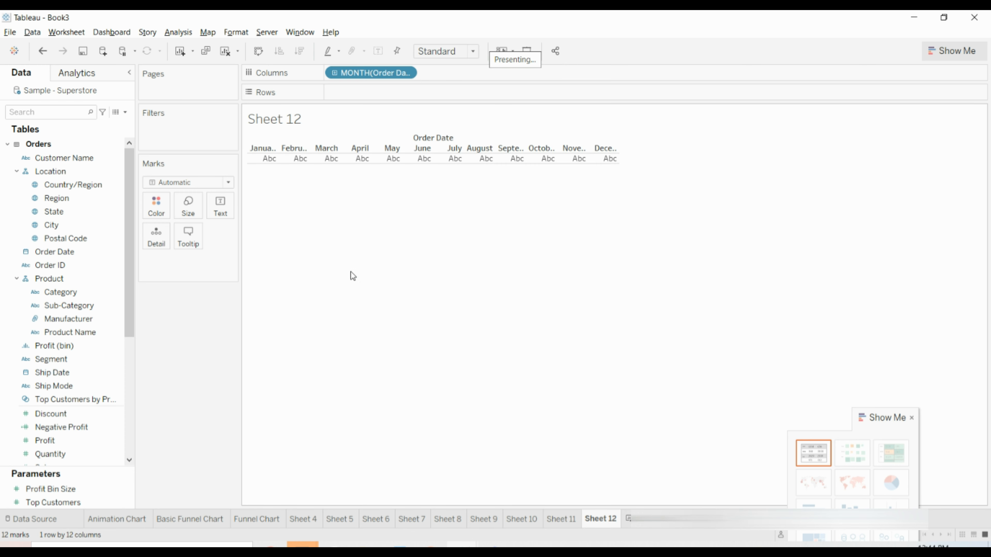
scroll(51, 400, "down", 2)
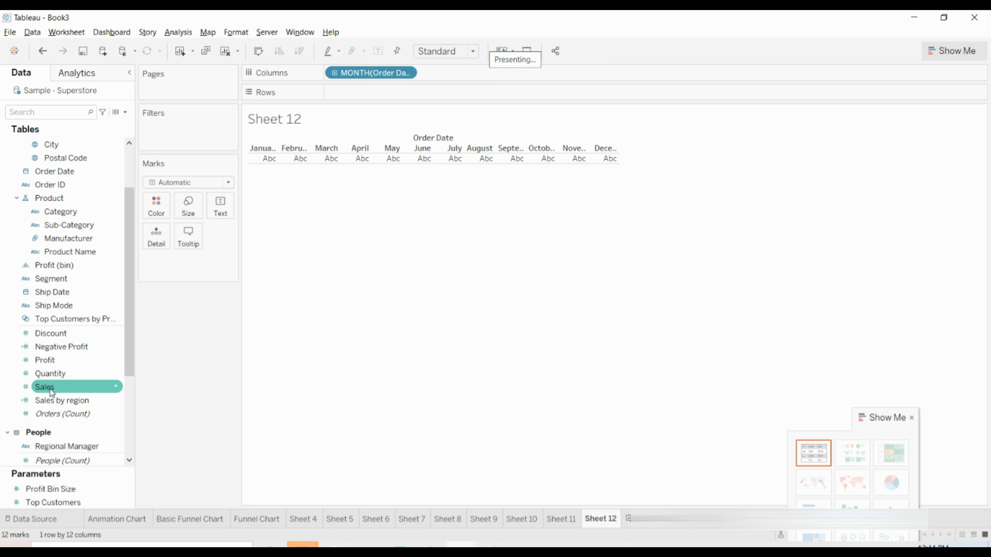
left_click_drag(51, 392, 354, 97)
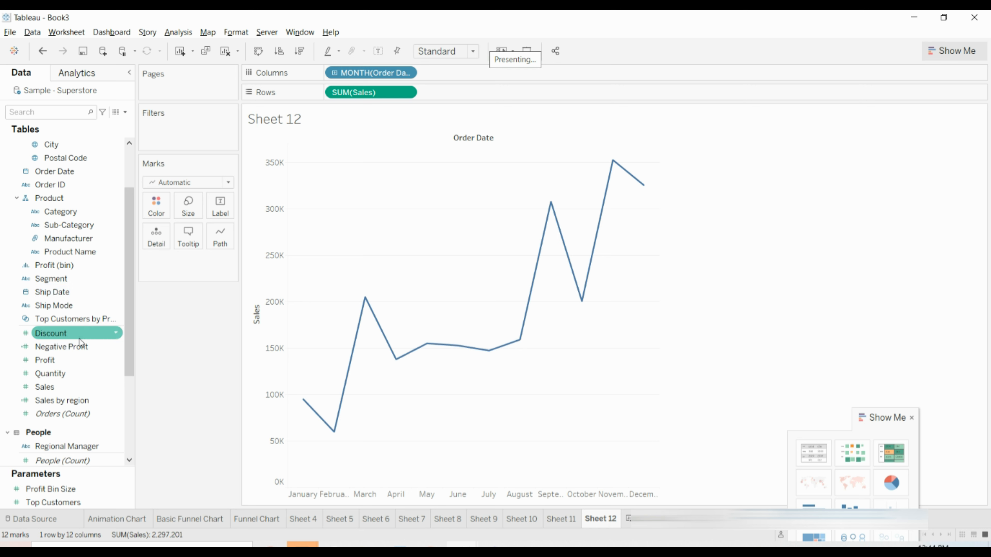
Add the Model field to Rows beside Sales and combine both as a synchronized dual axis.
scroll(79, 338, "down", 4)
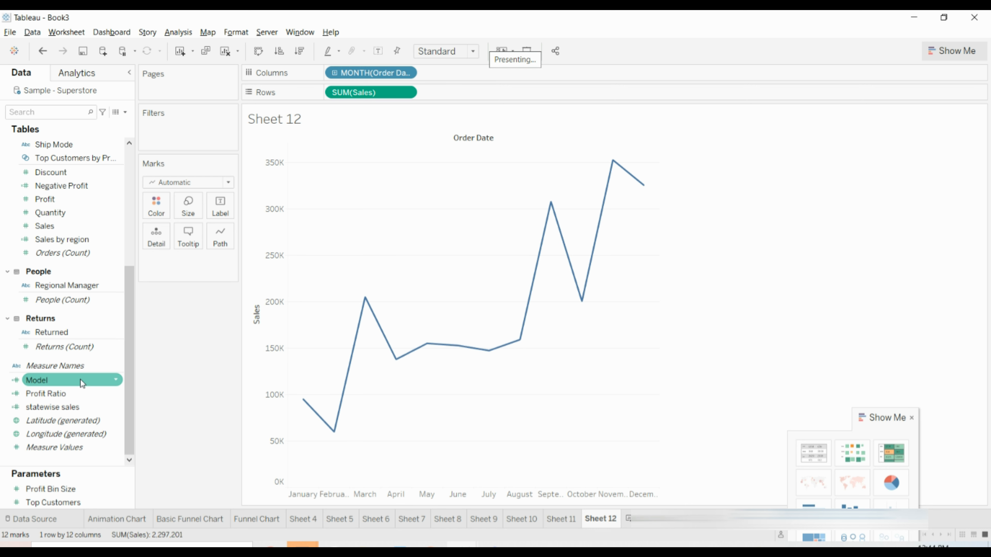
left_click_drag(53, 383, 452, 97)
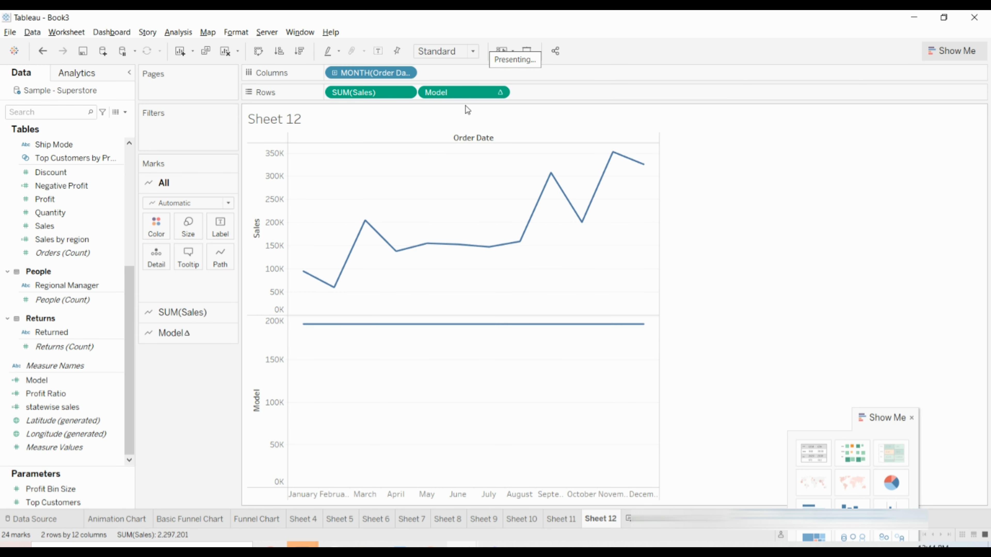
left_click(500, 94)
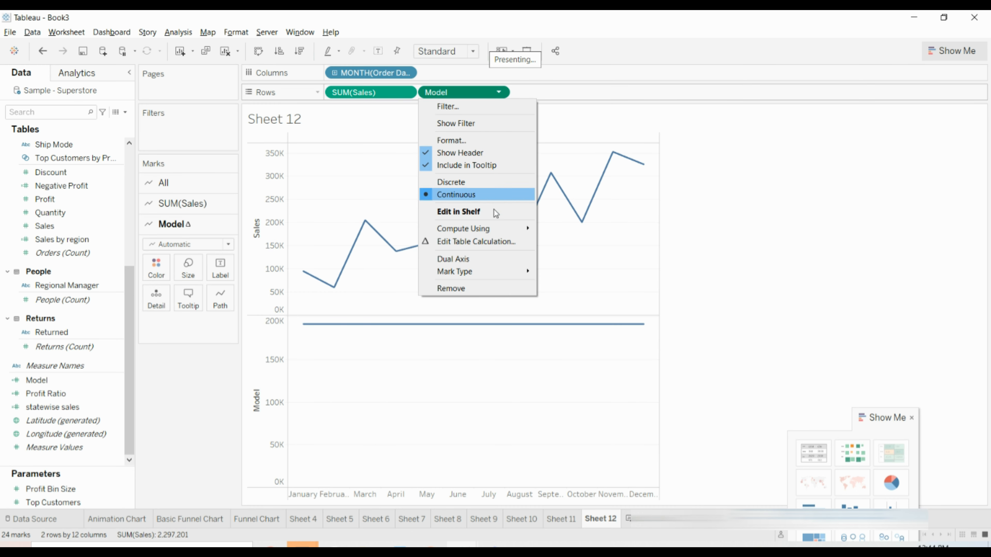
left_click(482, 260)
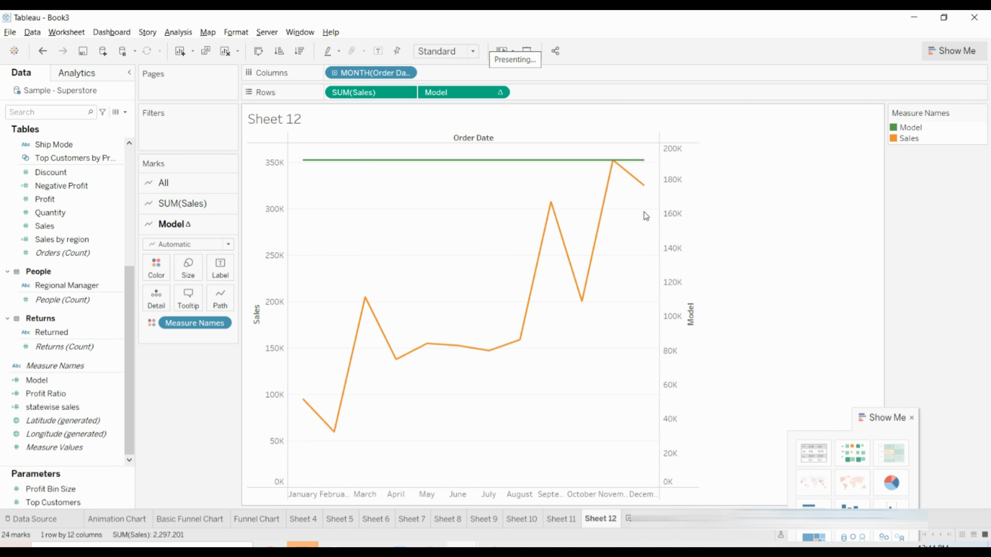
right_click(672, 228)
left_click(693, 299)
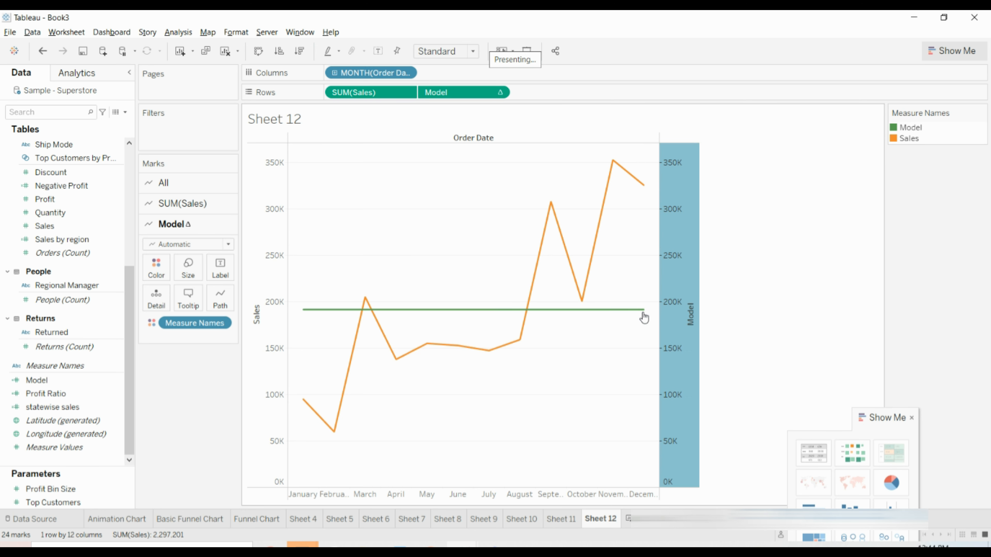
Edit the table calculation of Model on Rows so that it computes using Cell.
mouse_move(314, 312)
left_click(499, 92)
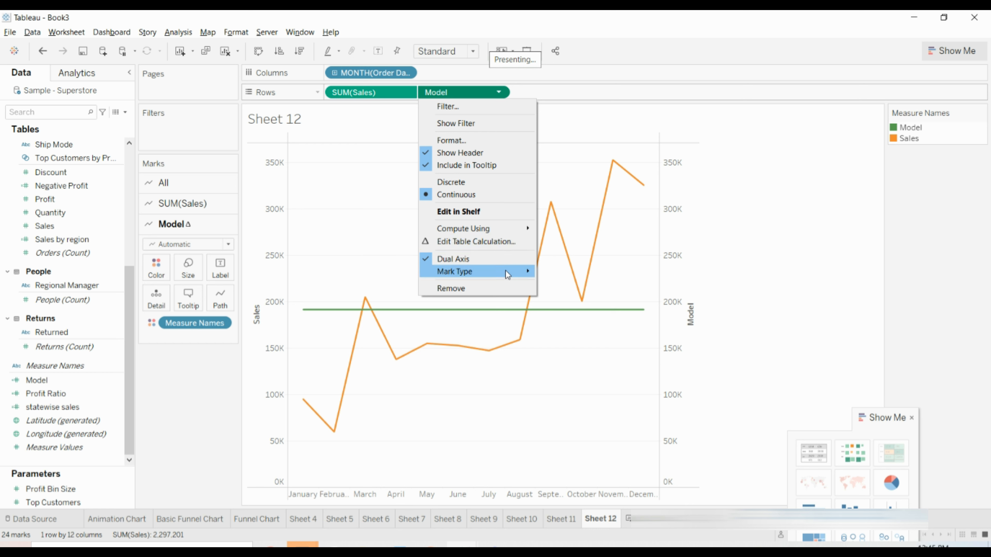
mouse_move(502, 232)
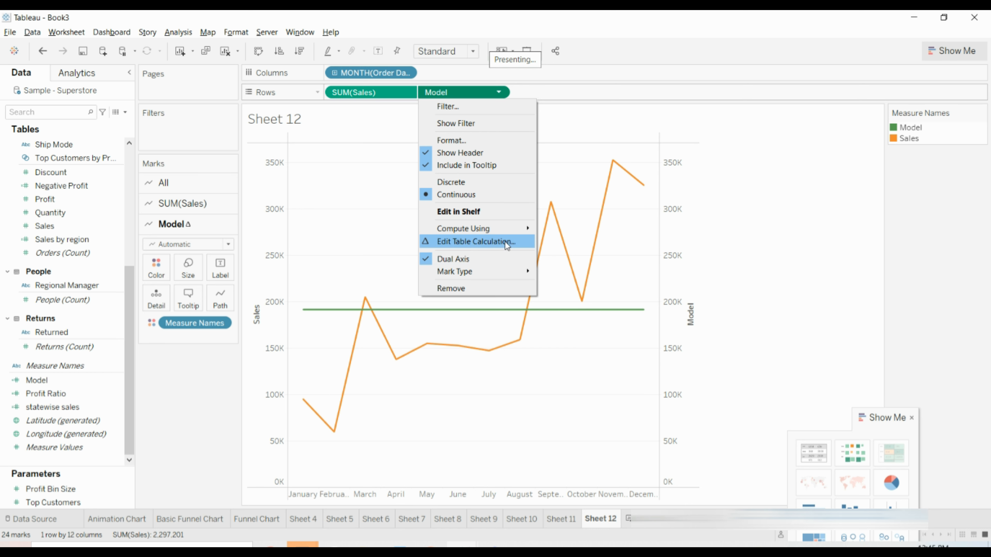
left_click(505, 242)
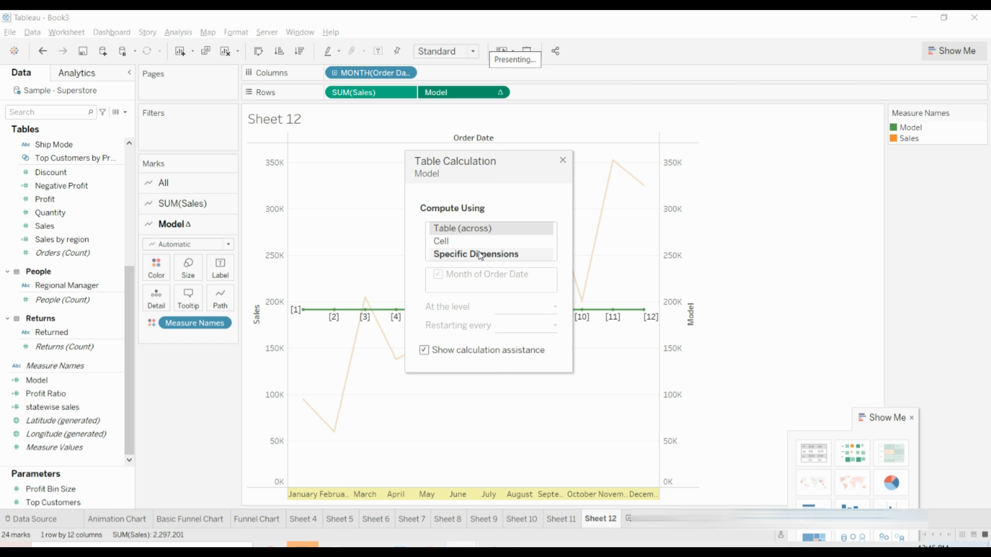
left_click(478, 242)
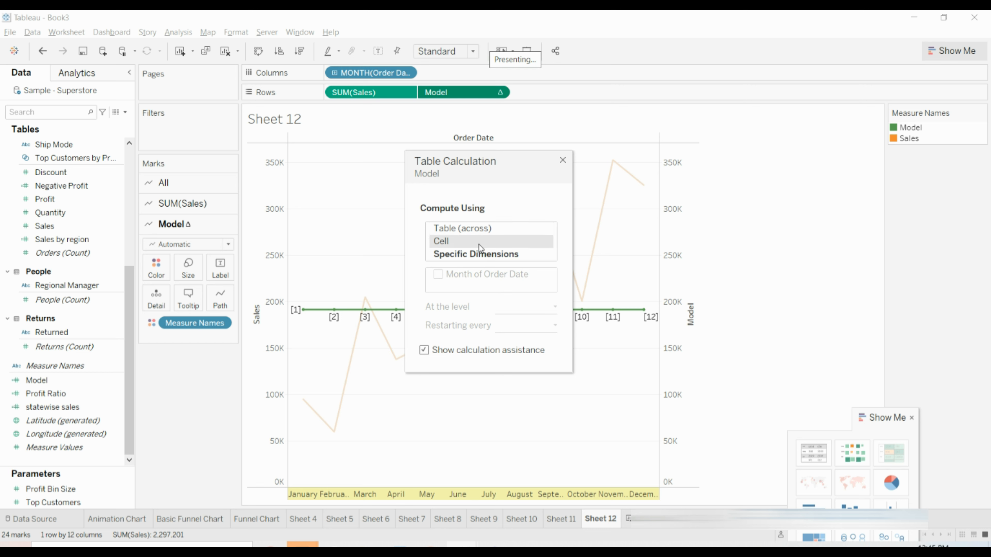
Close the Model table calculation settings and undo the dual-axis combination of Sales and Model.
left_click(562, 162)
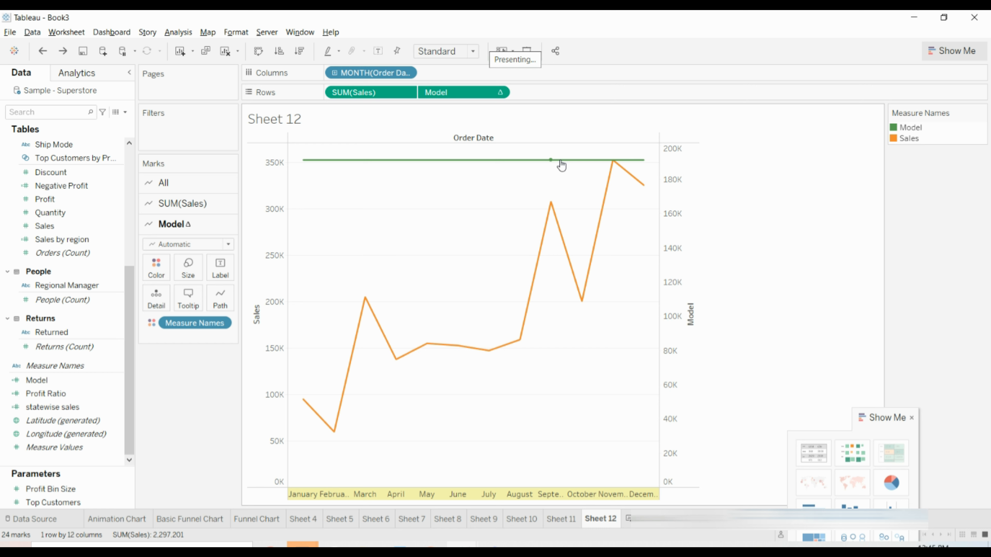
key("ctrl+z")
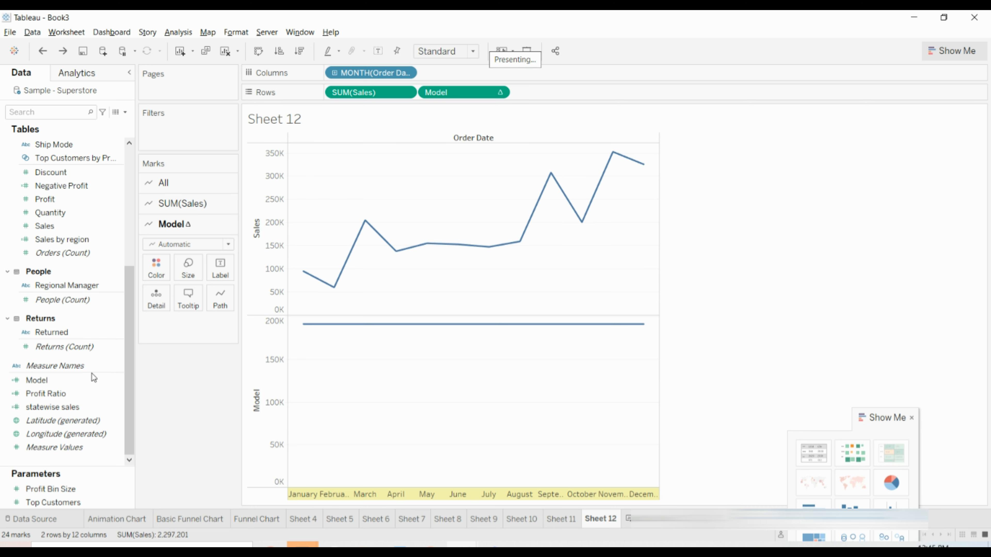
Try replacing the linear regression model in the Model calculated field with "rl", and close the calculation without saving.
scroll(92, 373, "up", 6)
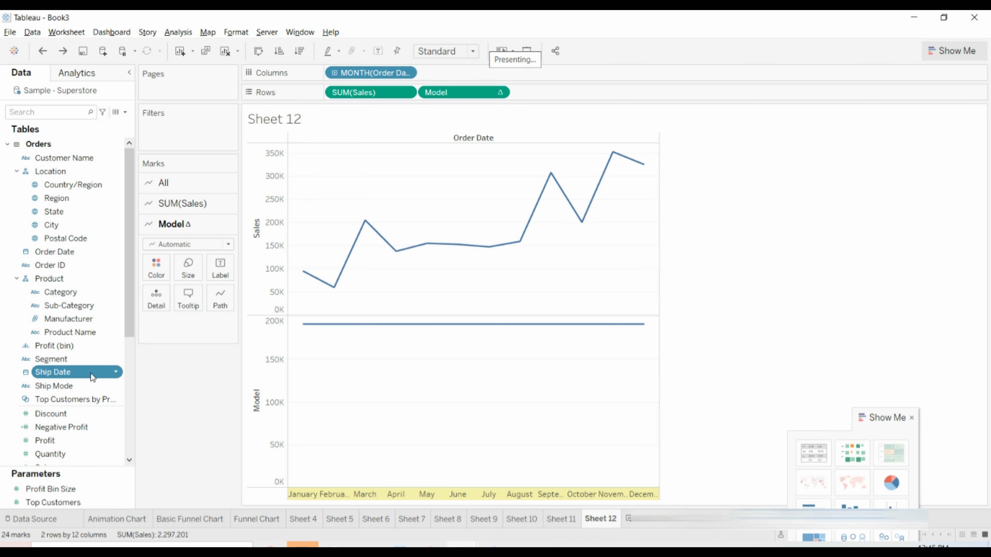
scroll(91, 374, "down", 3)
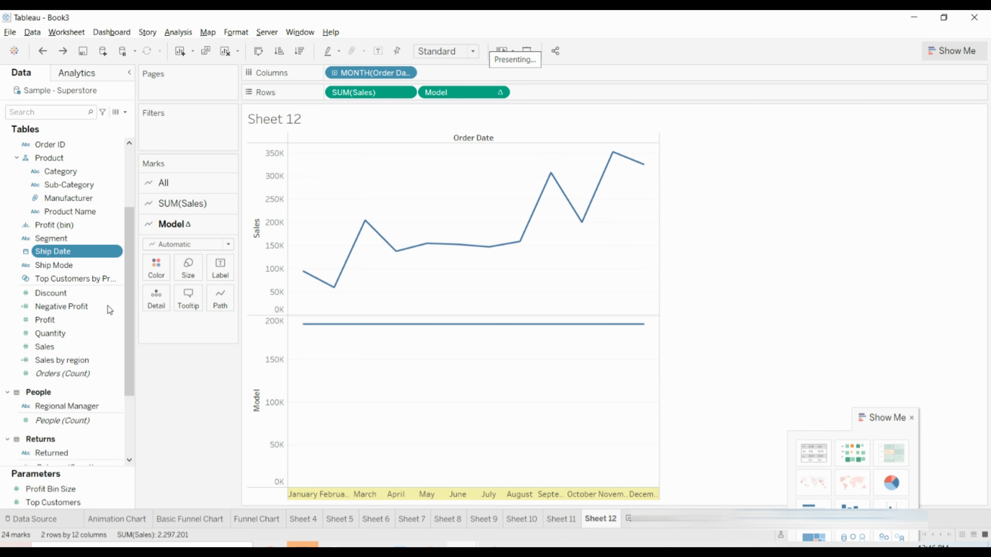
scroll(68, 340, "down", 3)
right_click(115, 380)
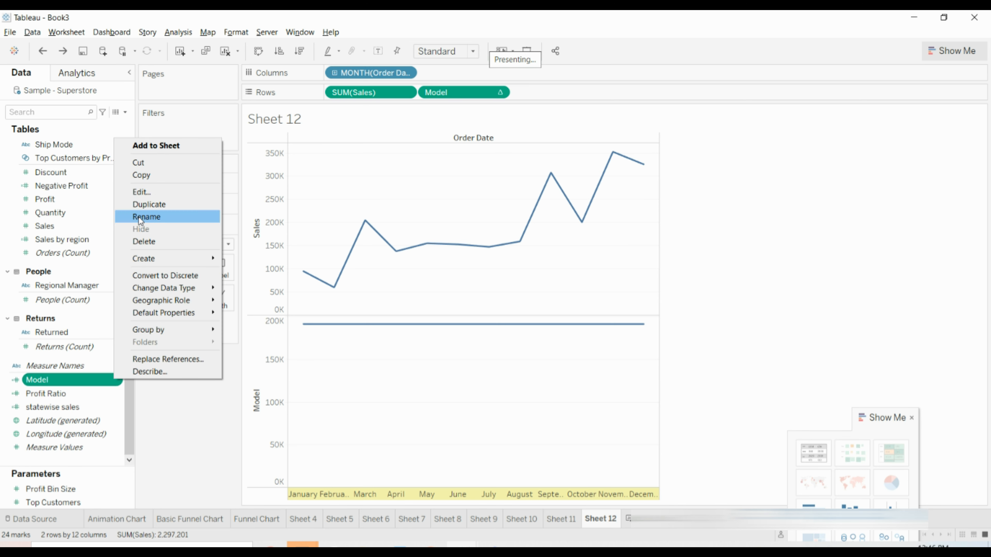
left_click(146, 187)
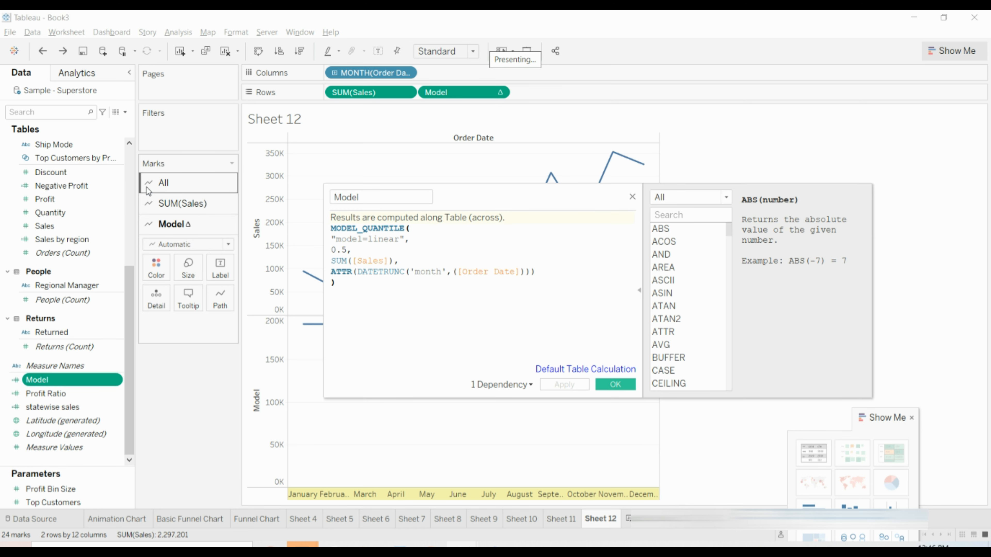
left_click(400, 240)
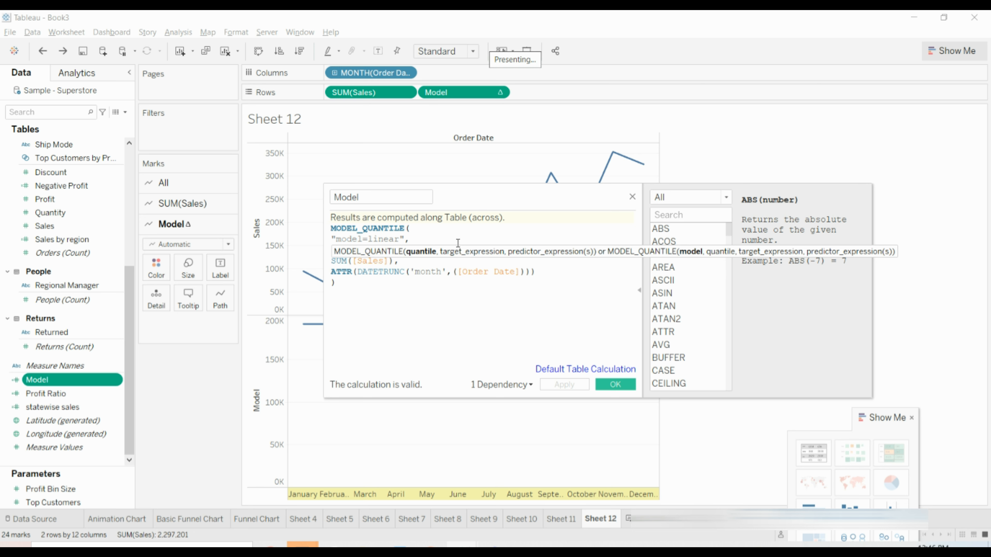
key("BackSpace")
key("BackSpace")
key("BackSpace")
key("BackSpace")
key("BackSpace")
key("BackSpace")
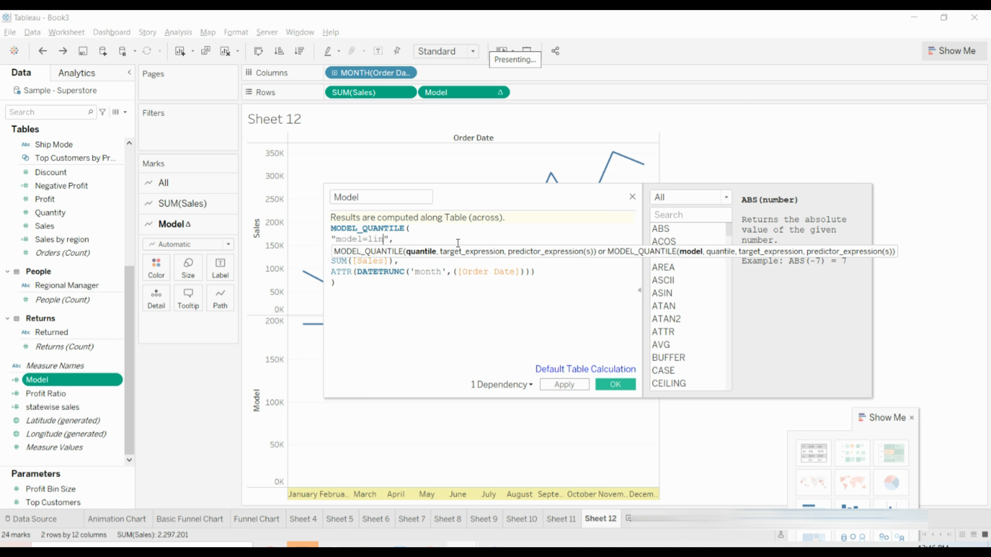
type("rl")
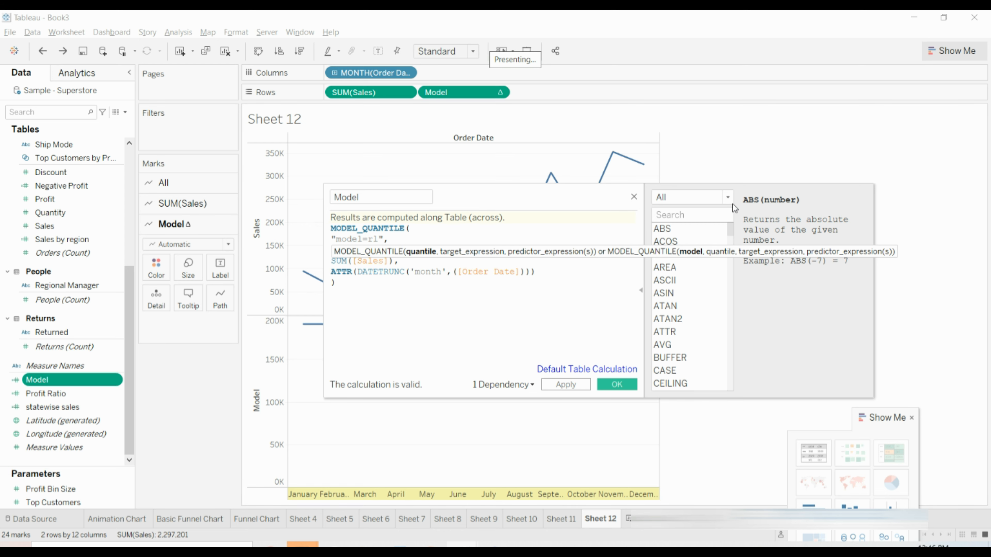
left_click(634, 196)
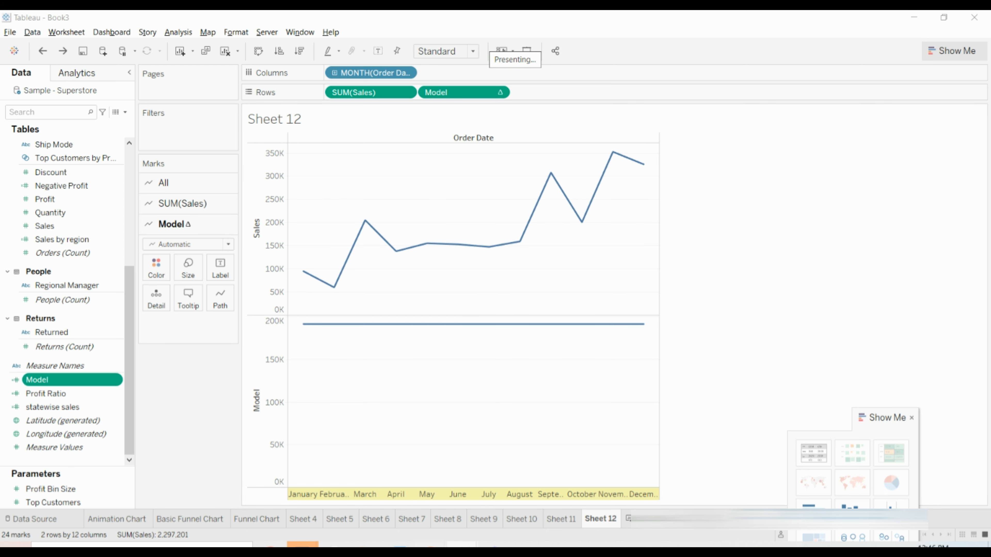
mouse_move(466, 546)
left_click(498, 511)
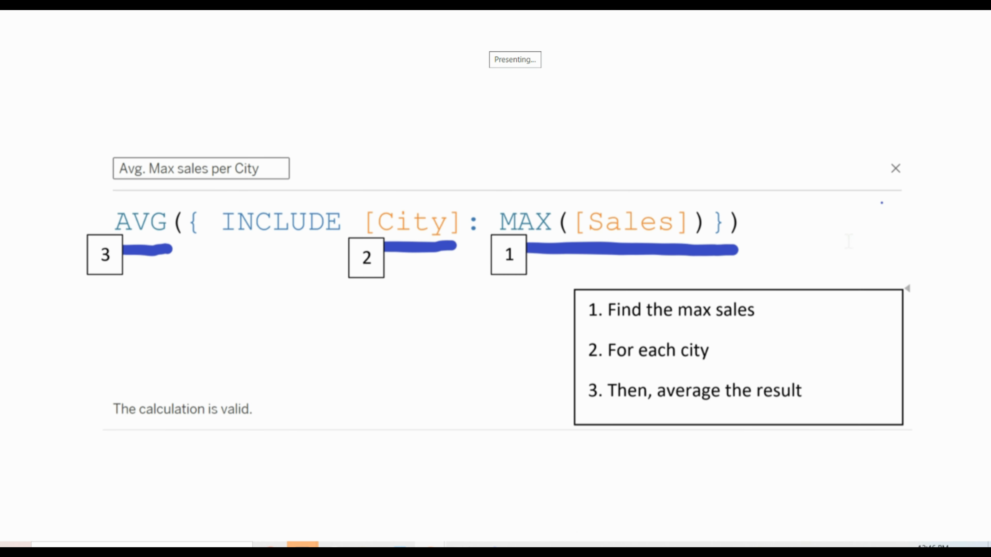
key("Right")
key("Right")
key("Right")
key("Right")
key("Right")
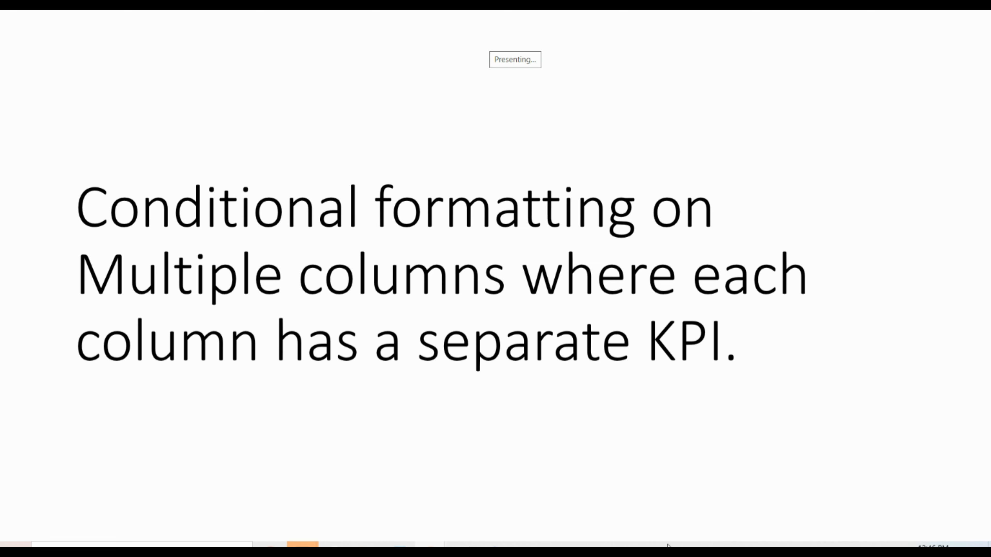
Switch to the Cell Background Color_10.3 workbook in Tableau.
key("alt+Tab")
key("Tab")
key("Tab")
key("Tab")
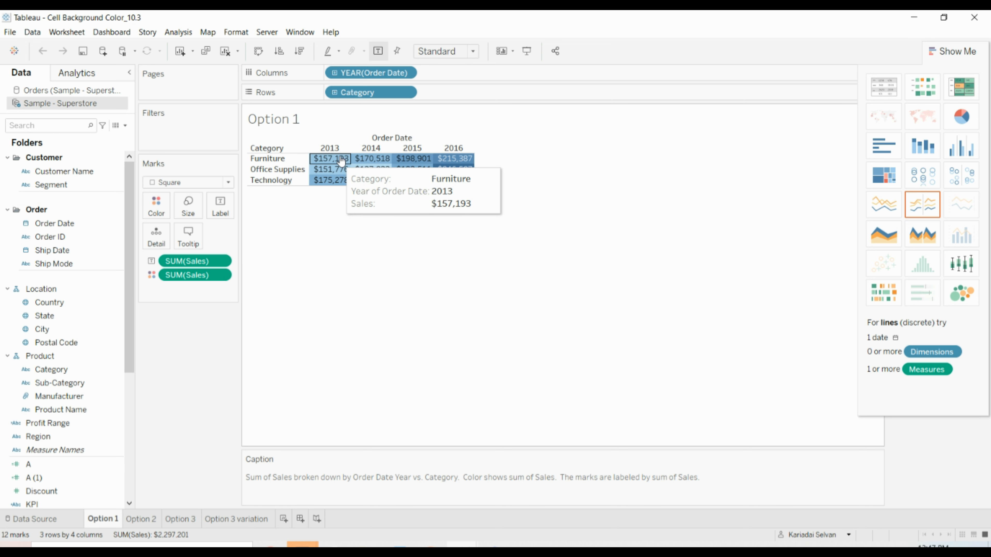
Edit the Sales colors of the Option 1 table, enabling 5 stepped colors and choosing the Green-Blue Diverging palette.
left_click(169, 215)
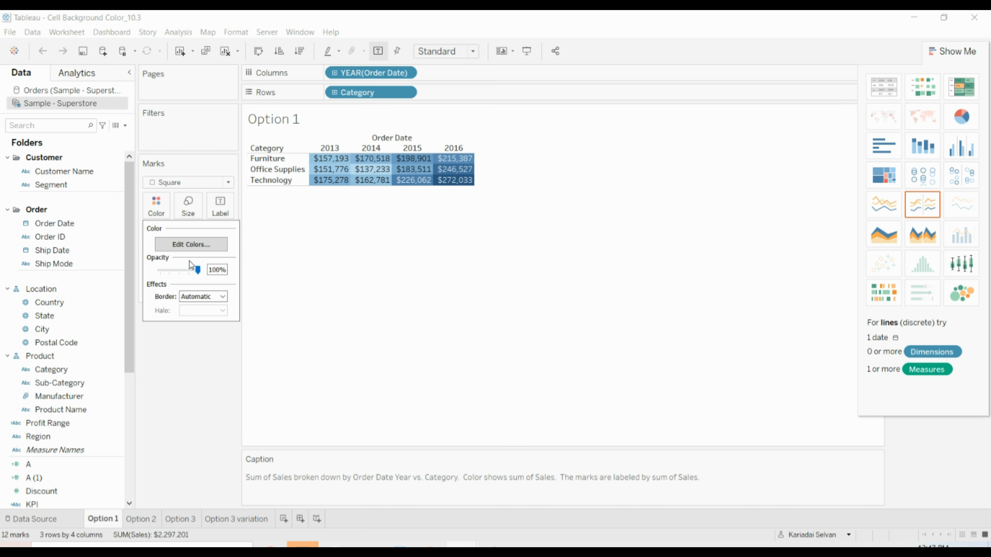
left_click(192, 244)
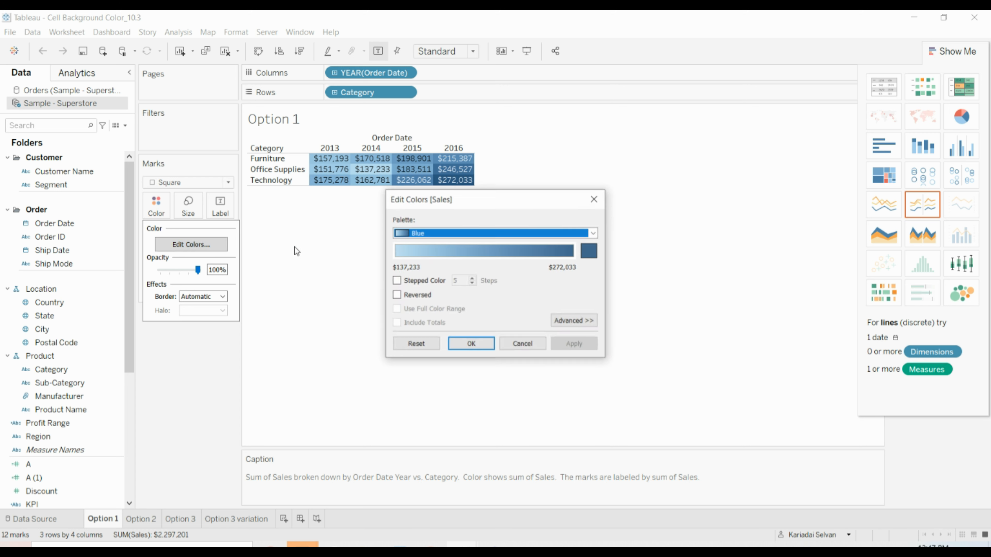
left_click(396, 280)
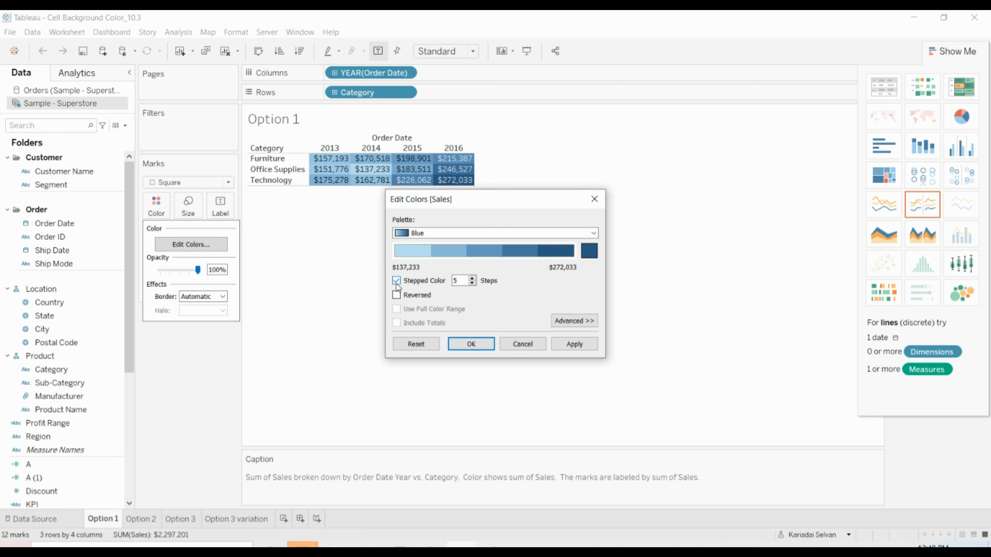
left_click(593, 233)
left_click(446, 375)
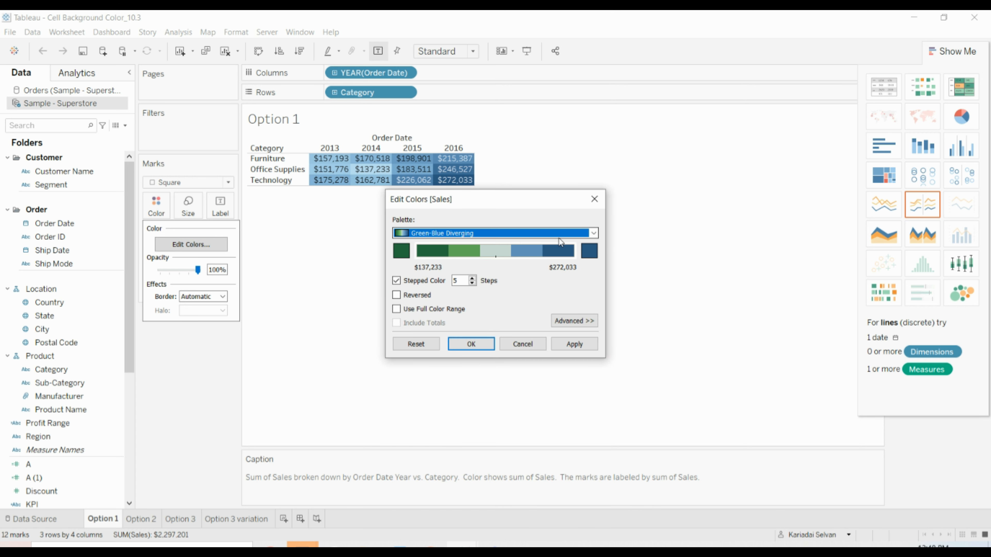
Set the palette's high-end color to brown #833f07, accept green #24693d for the low end, and apply the colors to the table.
left_click(590, 252)
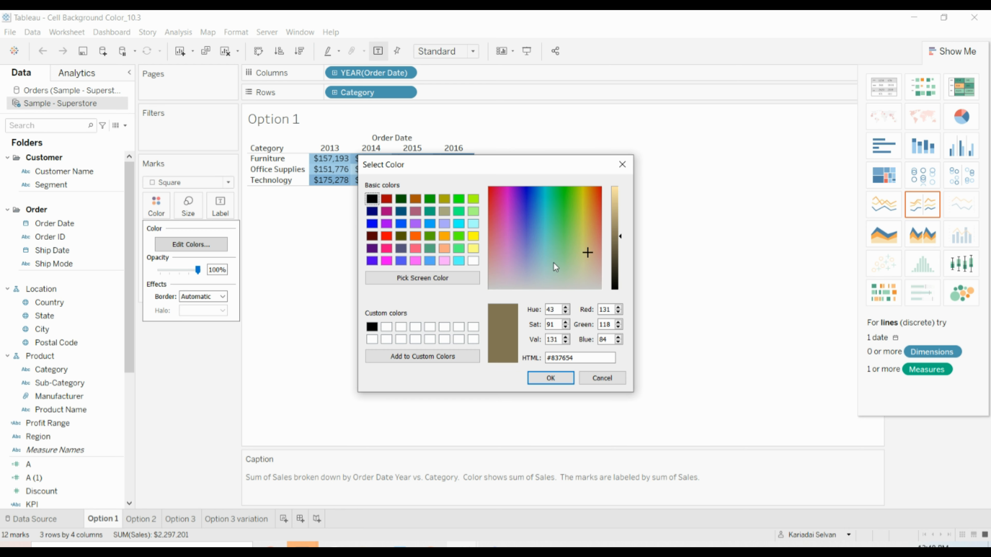
left_click(555, 198)
left_click(595, 196)
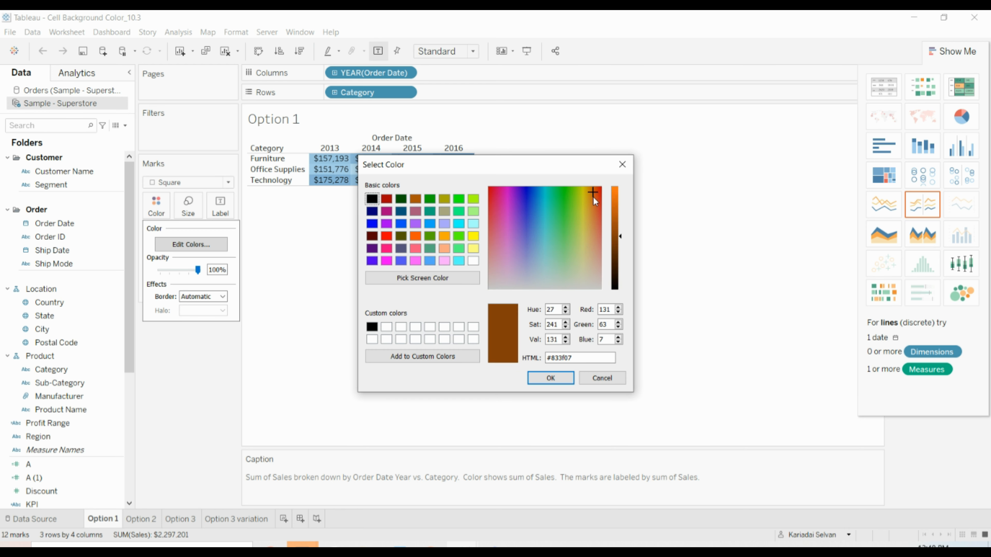
left_click(548, 378)
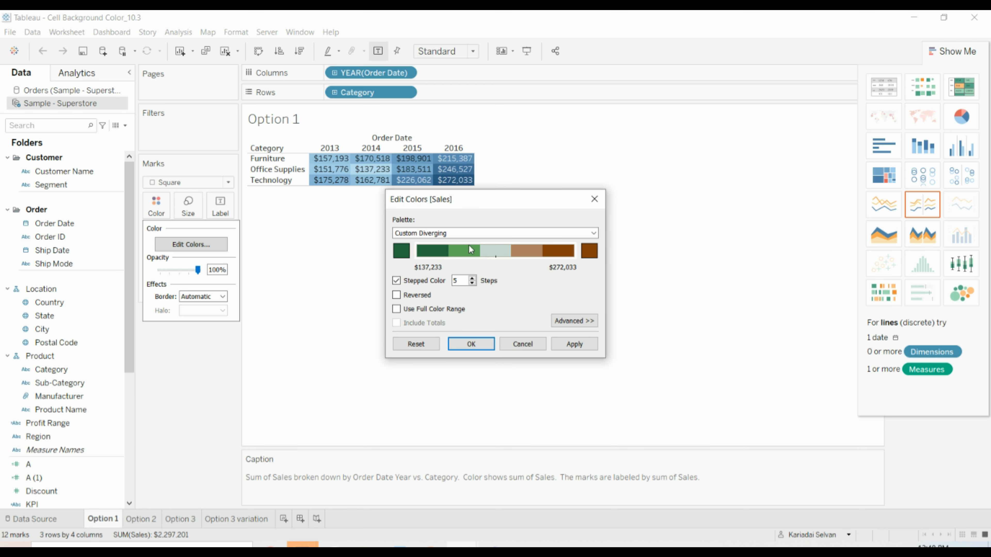
left_click(401, 252)
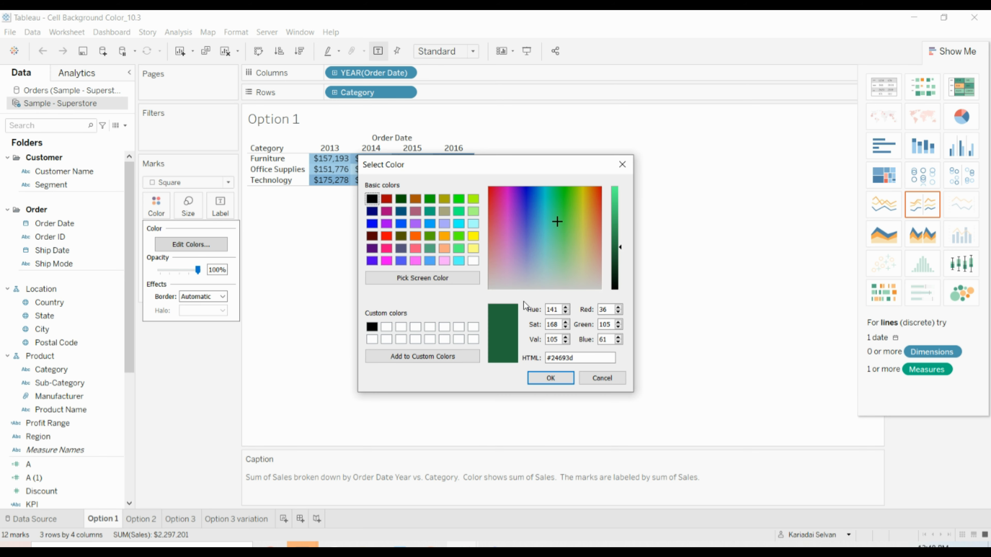
left_click(550, 377)
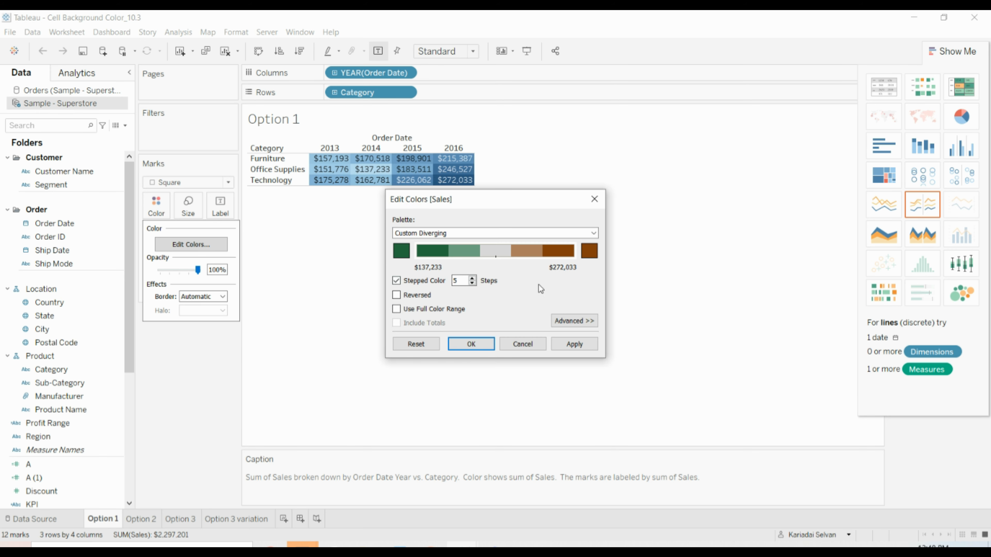
left_click(590, 348)
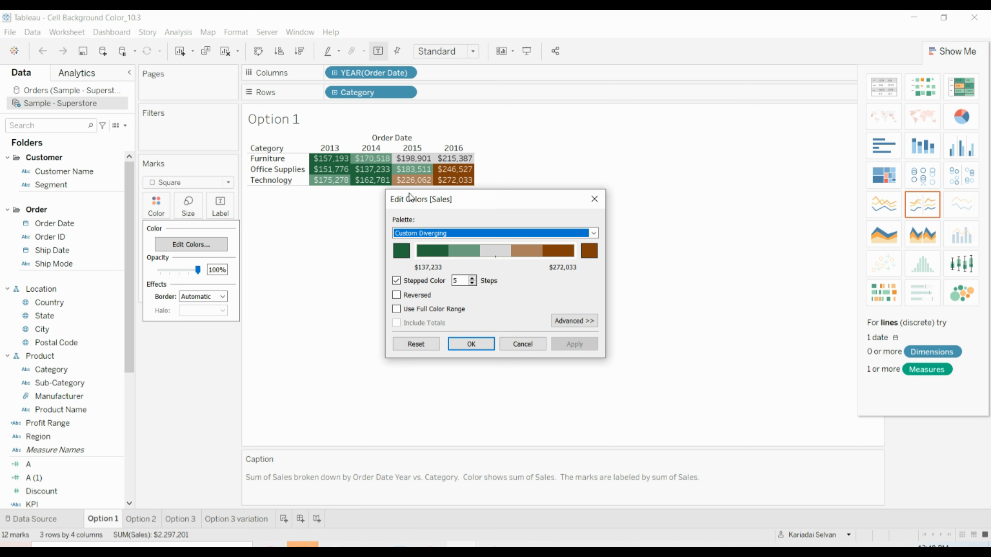
left_click(468, 345)
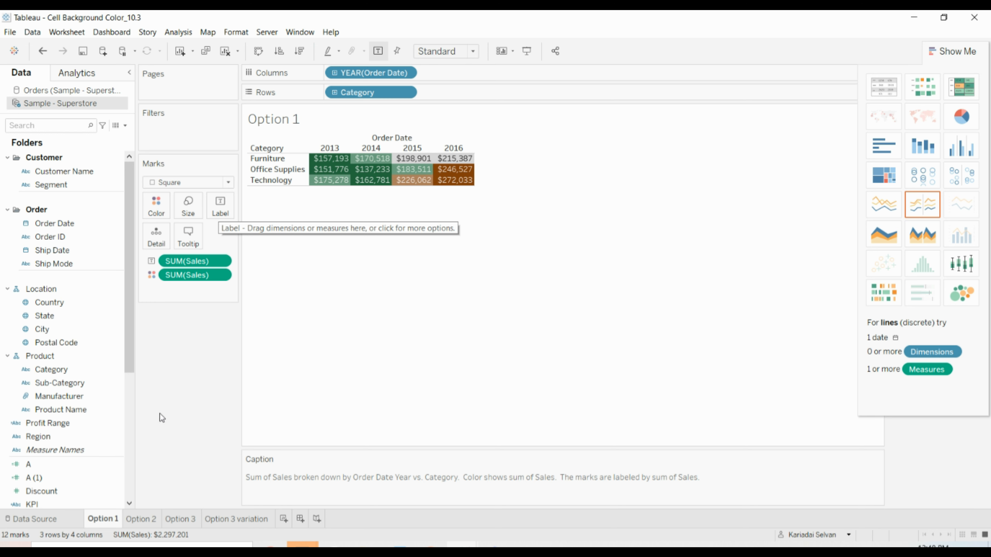
Go to the Option 2 sheet and open the KPI calculated field for editing.
left_click(150, 521)
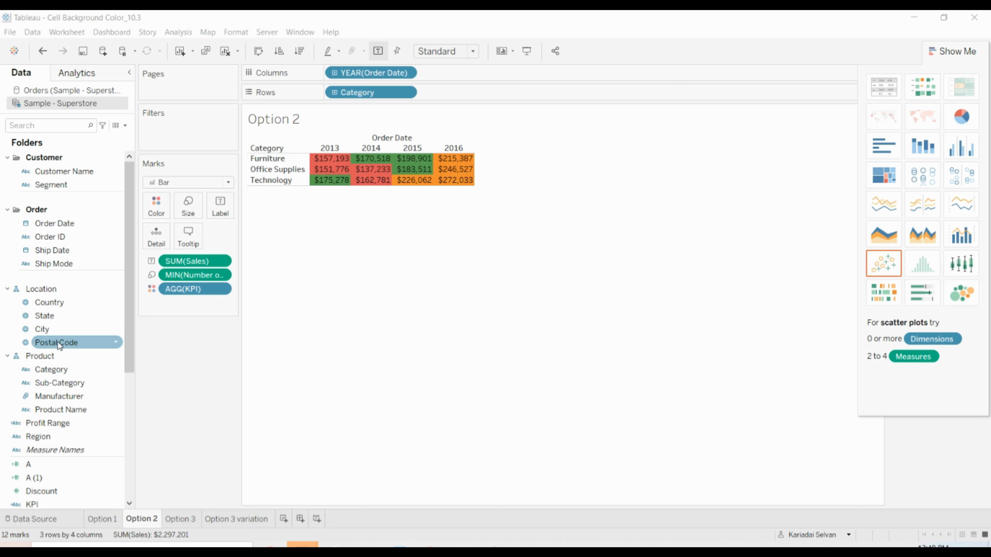
scroll(98, 356, "down", 2)
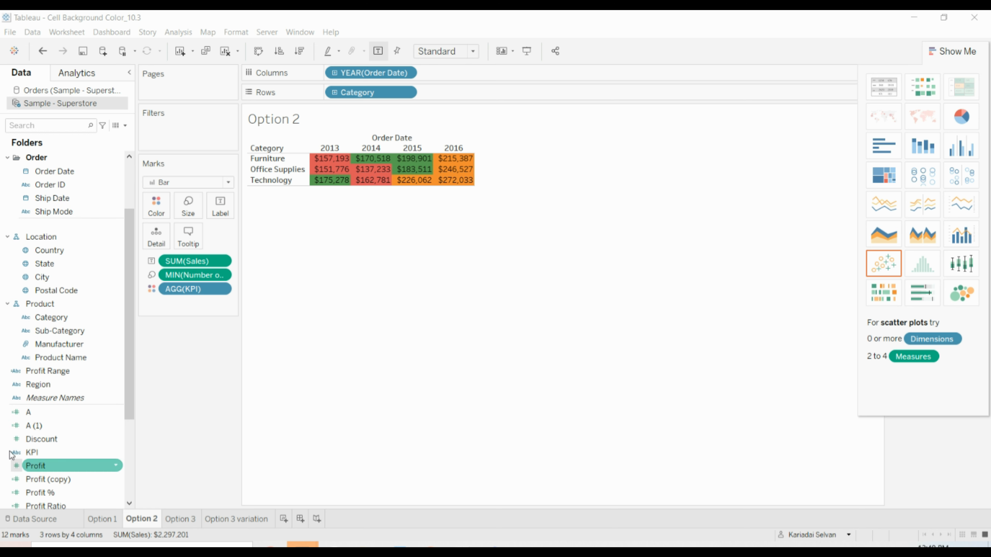
right_click(116, 451)
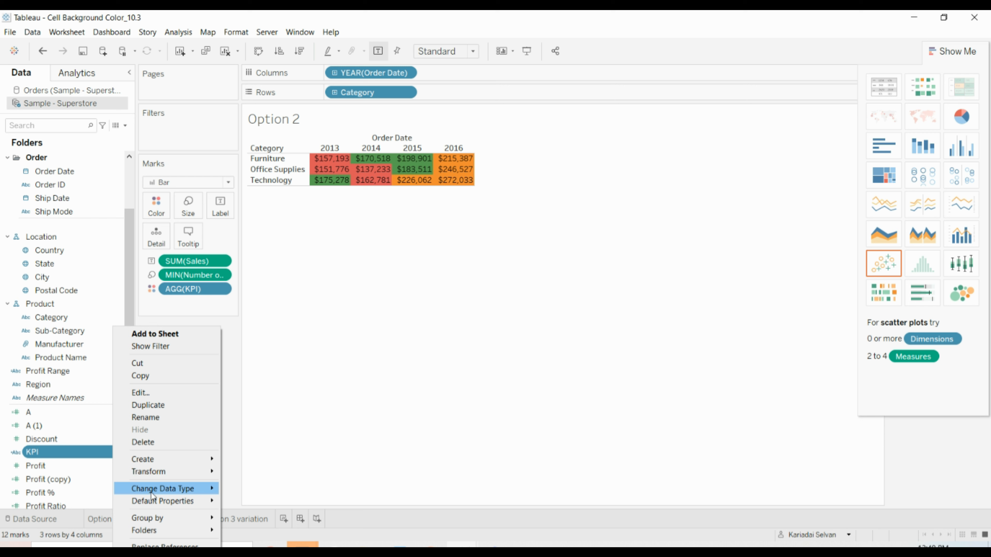
left_click(102, 479)
scroll(110, 463, "up", 1)
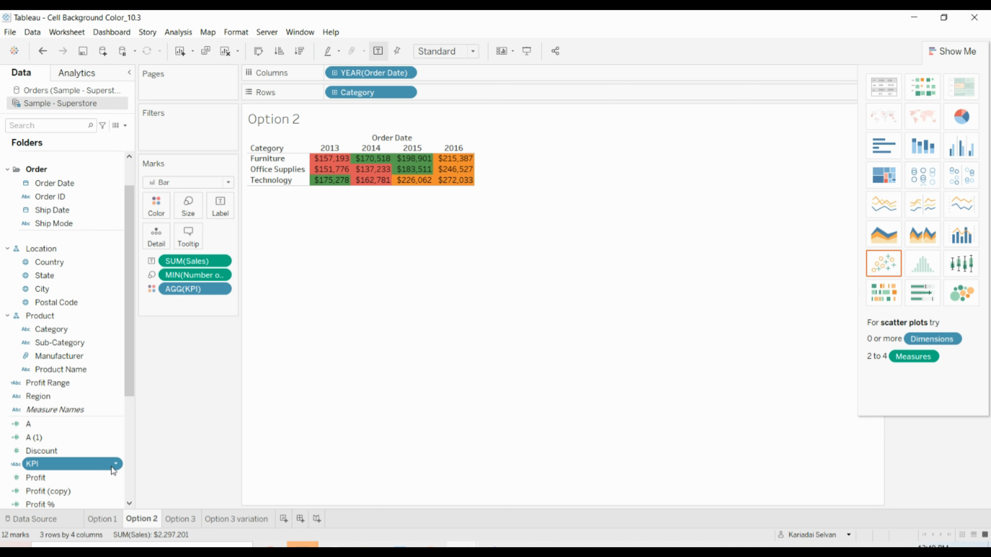
scroll(113, 470, "up", 2)
left_click(116, 493)
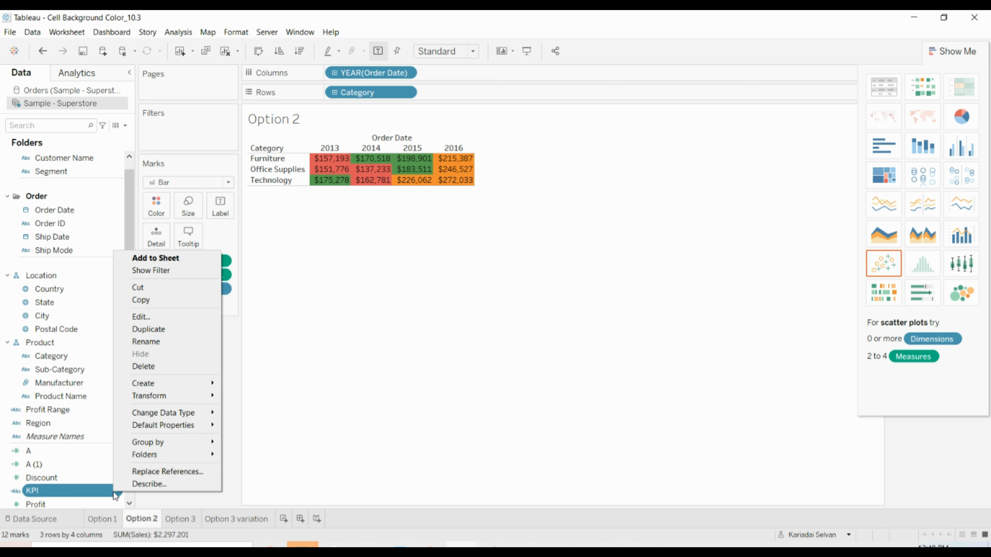
left_click(195, 317)
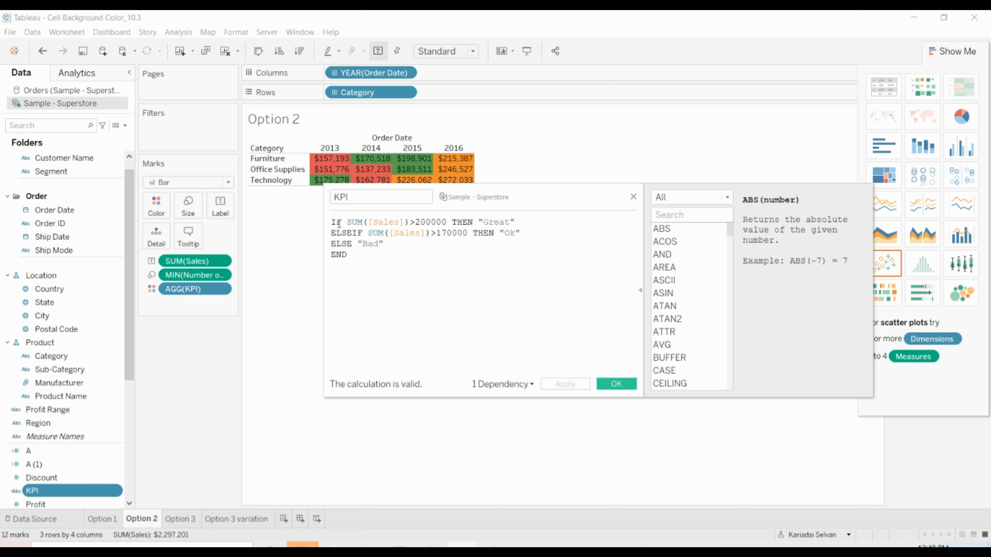
Examine the sales thresholds and result labels in each branch of the KPI formula, and close the calculation editor.
left_click_drag(414, 223, 504, 219)
left_click_drag(442, 233, 515, 233)
left_click_drag(358, 258, 332, 223)
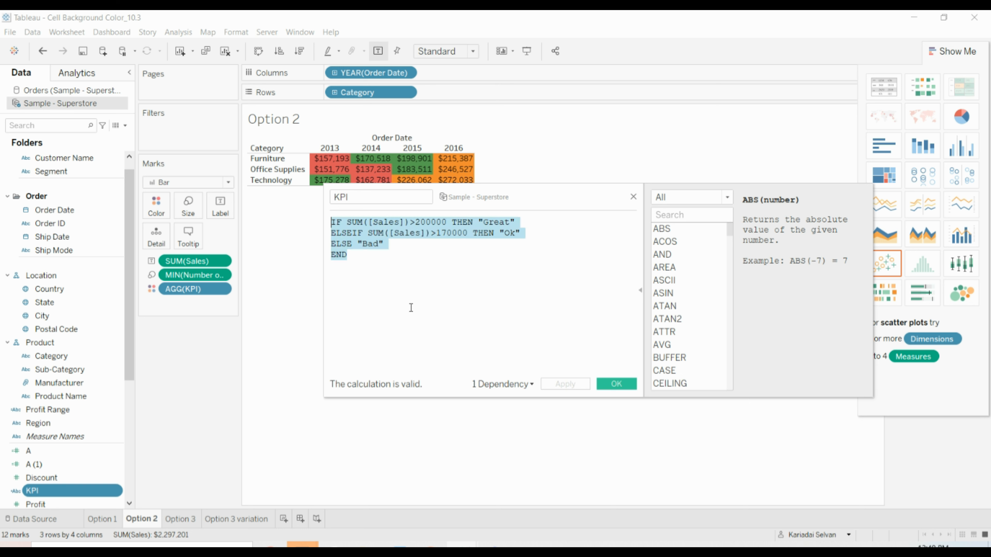
left_click(352, 235)
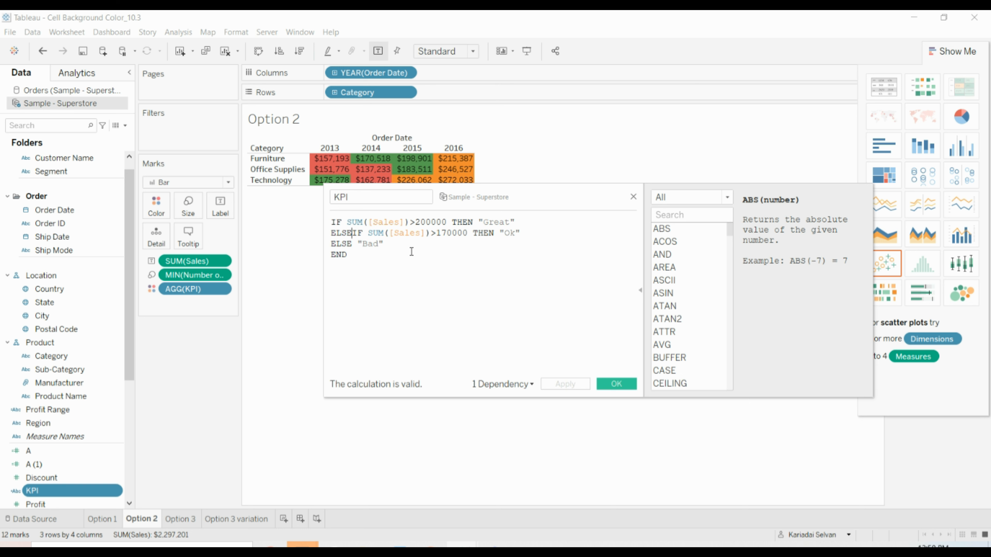
left_click_drag(347, 223, 504, 222)
left_click(469, 223)
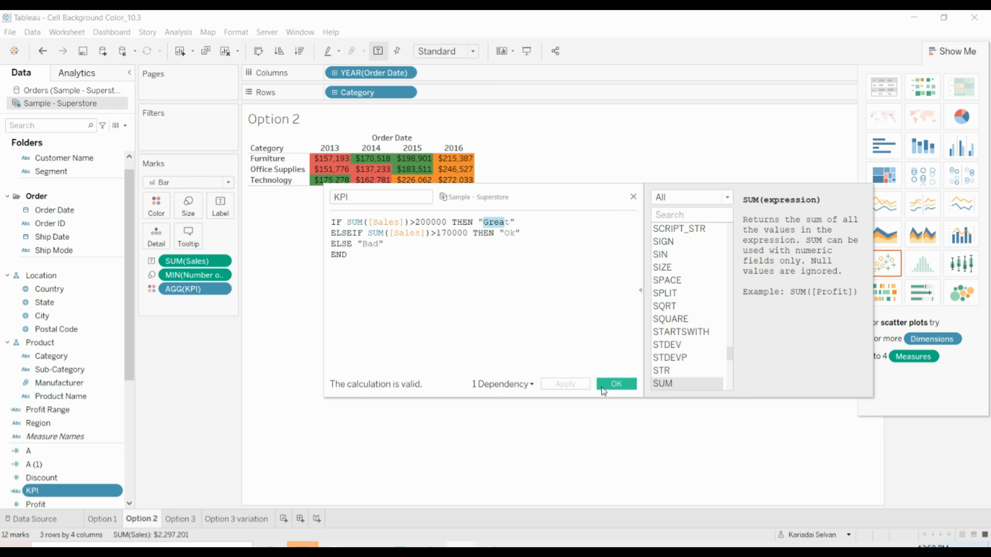
left_click(608, 384)
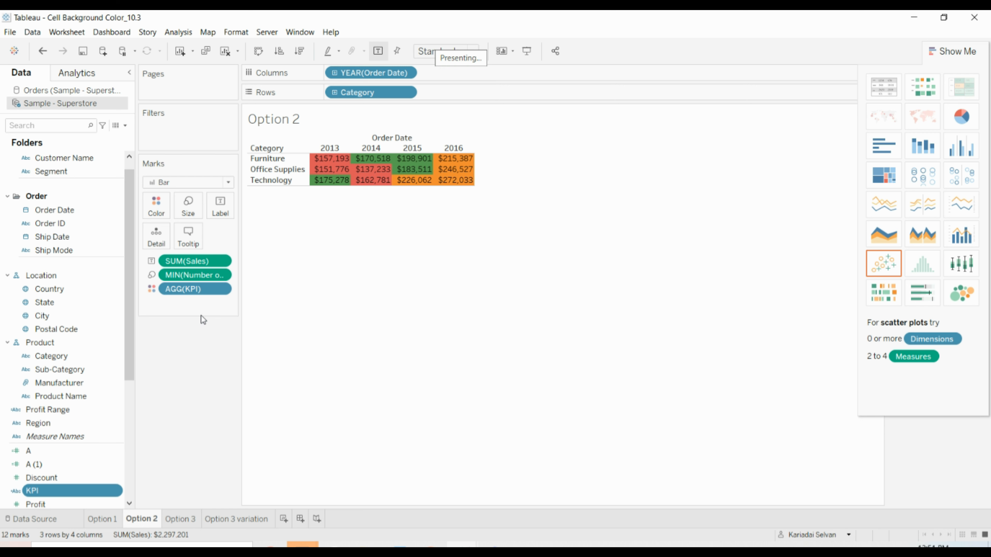
Compare the cell colors on the Option 1 sheet with the KPI-based colors on the Option 2 sheet.
left_click(110, 521)
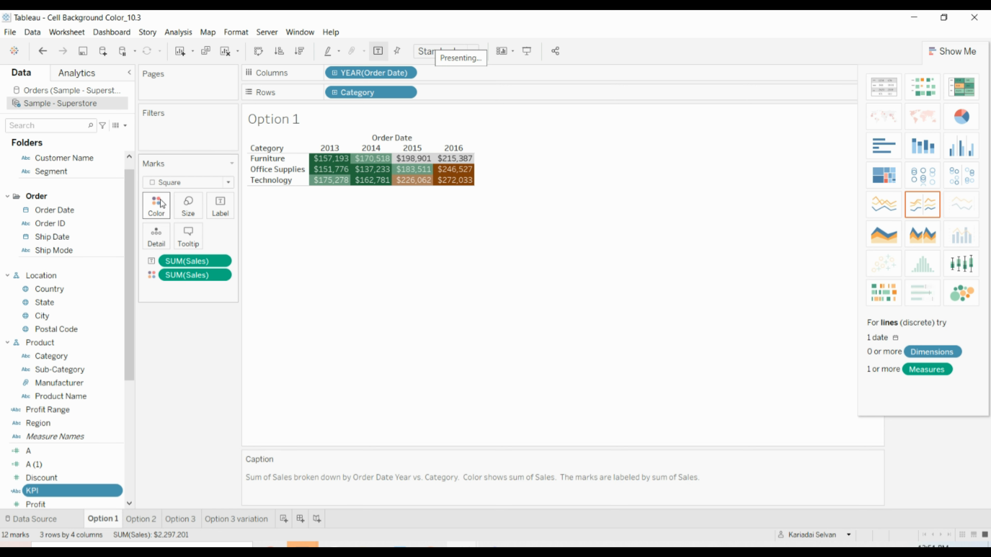
left_click(157, 520)
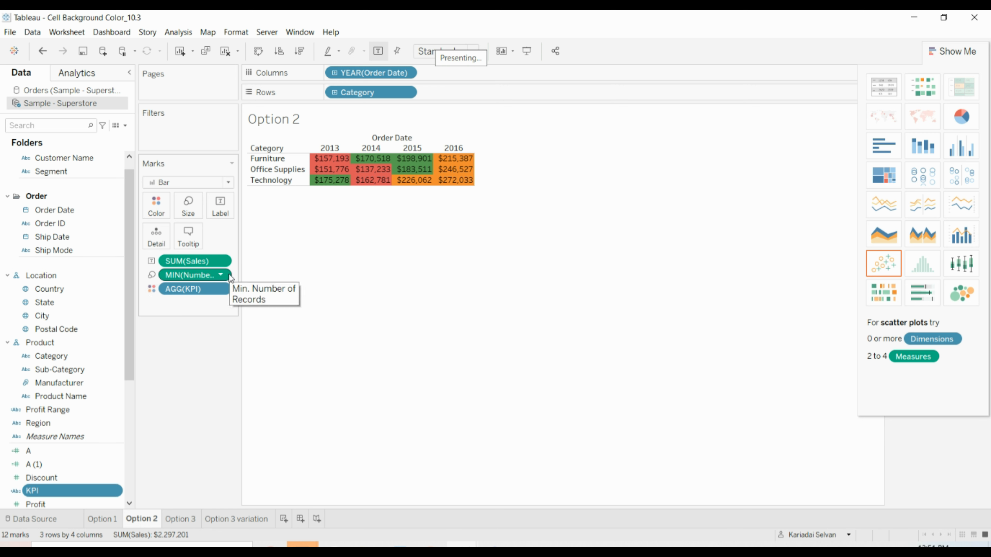
left_click(221, 289)
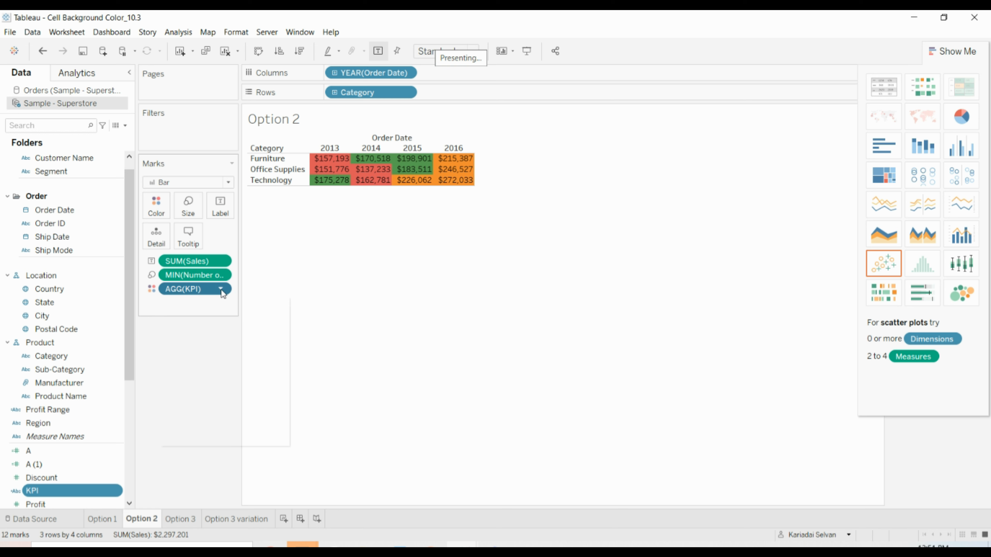
left_click(170, 489)
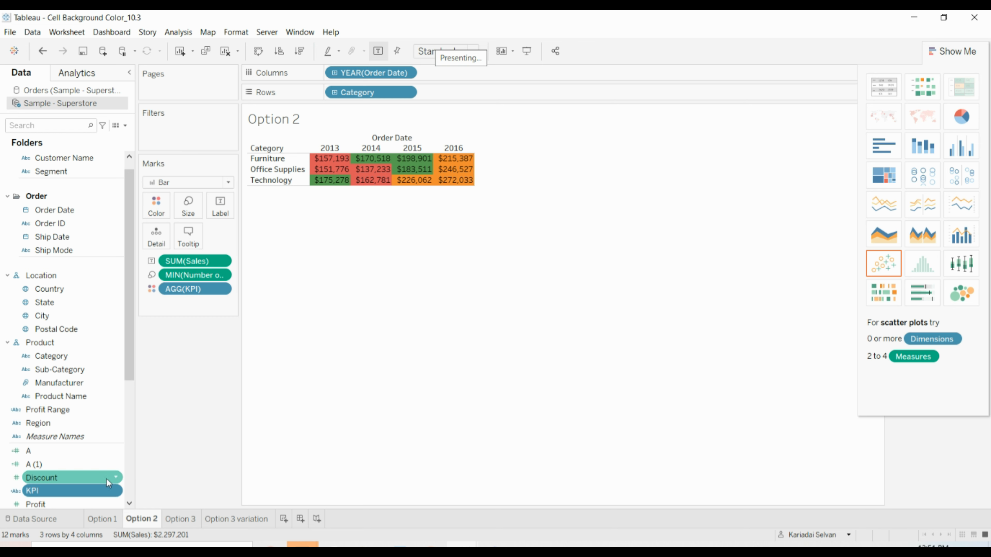
Open the KPI calculated field, examine its result labels Great, Ok and Bad, and close the calculation editor.
left_click(114, 491)
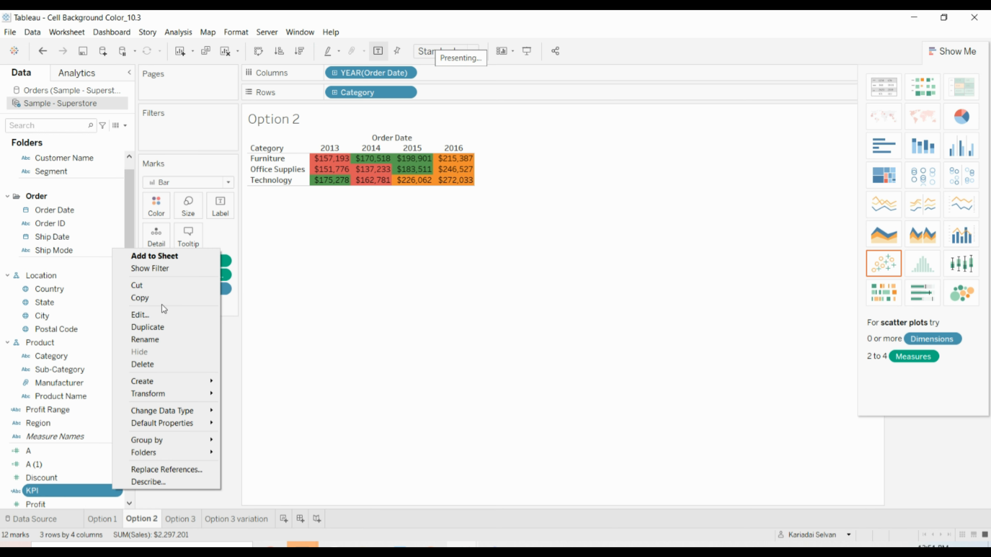
left_click(162, 314)
left_click_drag(484, 222, 512, 224)
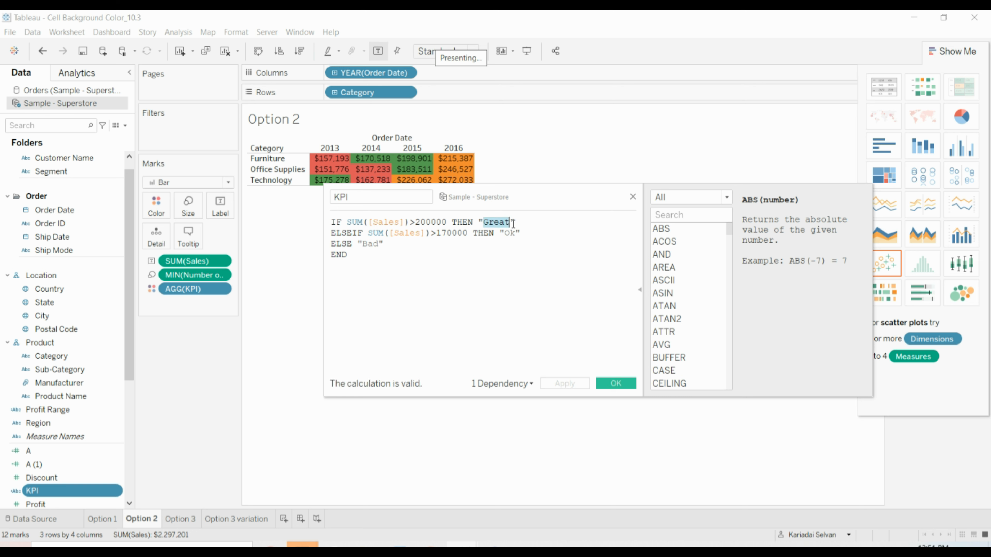
double_click(507, 234)
left_click_drag(363, 244, 377, 244)
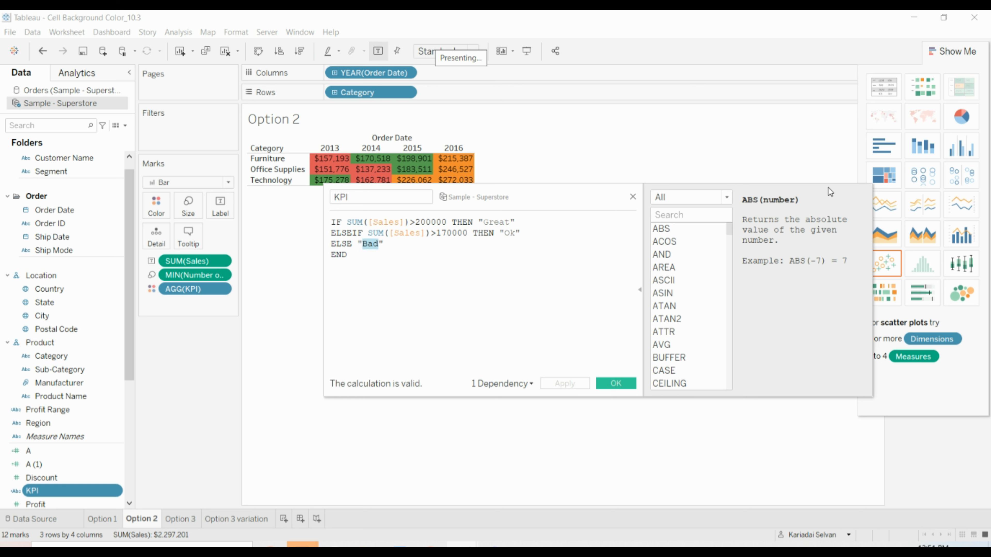
left_click(616, 383)
mouse_move(390, 161)
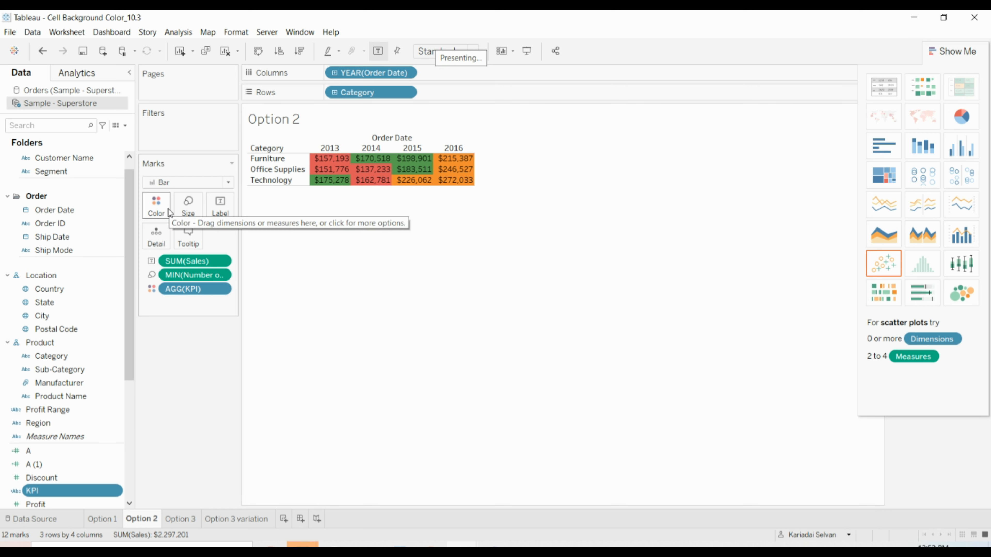
left_click(189, 235)
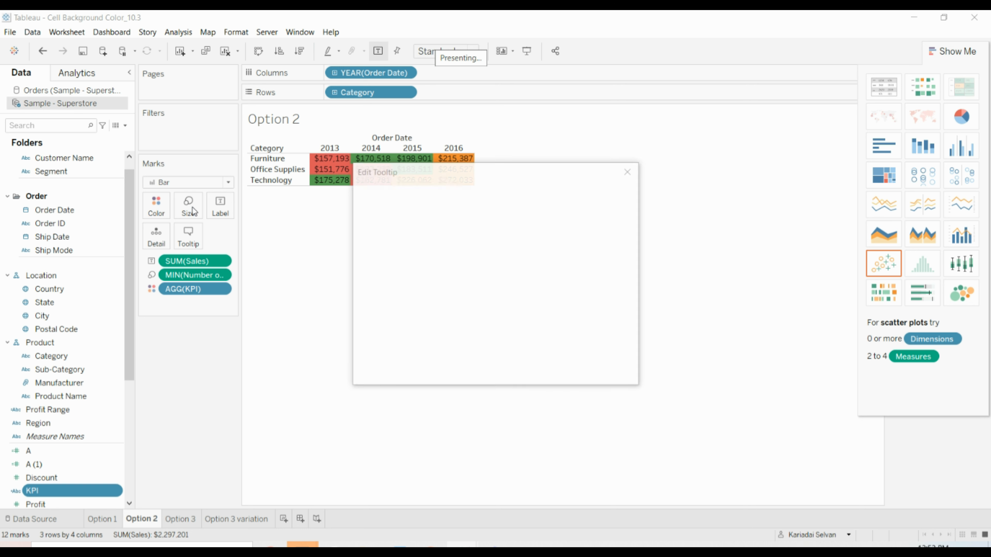
left_click(628, 172)
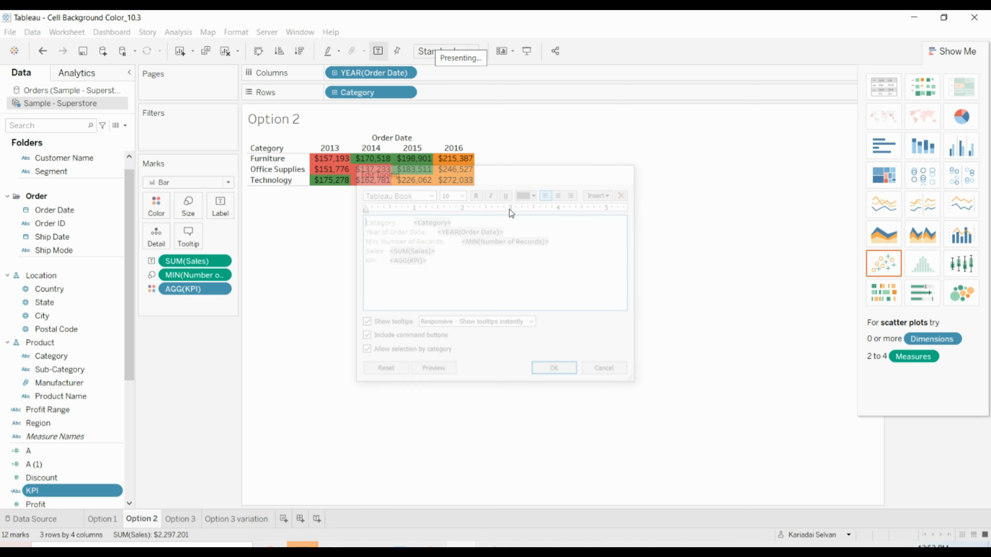
left_click(193, 212)
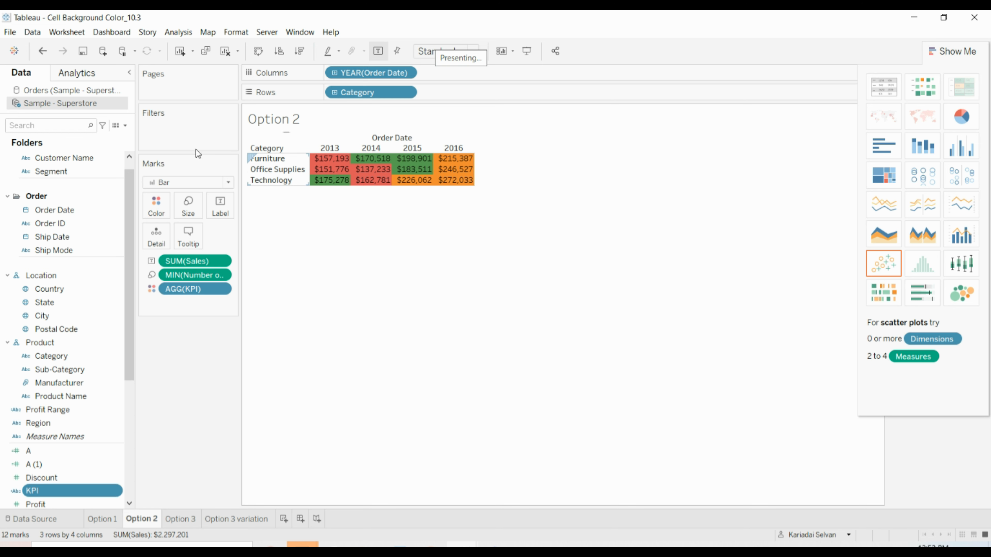
right_click(273, 170)
Set the default font size of the Option 2 table's field labels to 15.
right_click(272, 147)
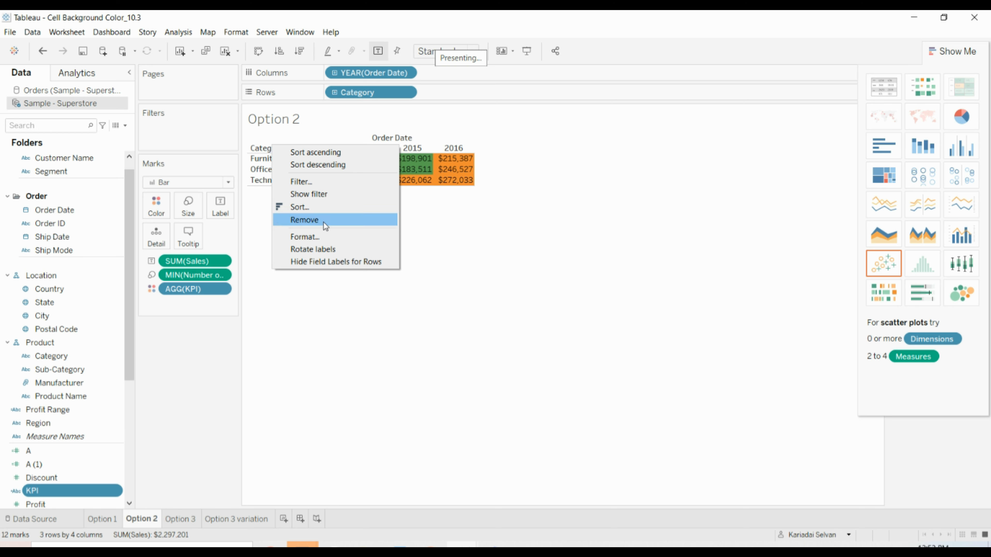
left_click(323, 237)
left_click(117, 129)
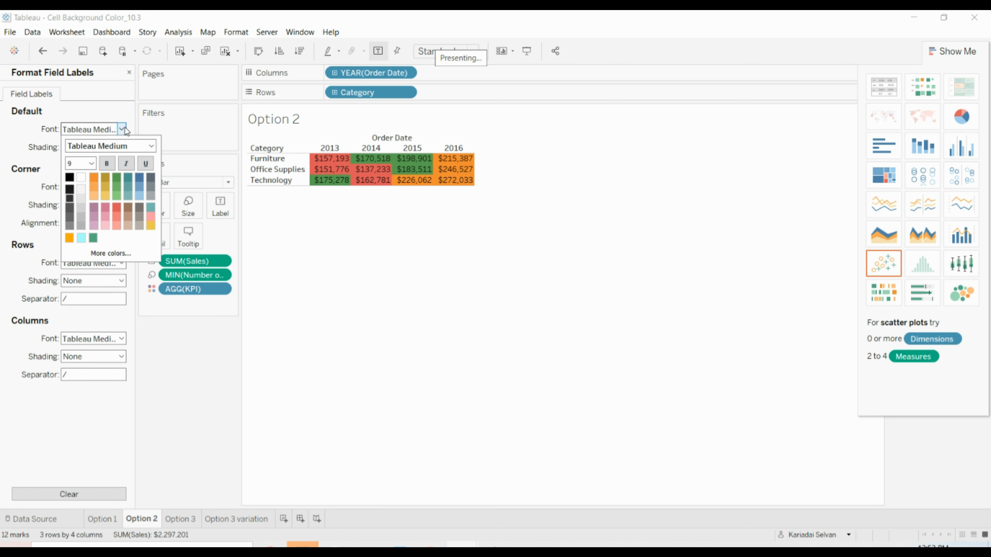
left_click(92, 163)
left_click(92, 224)
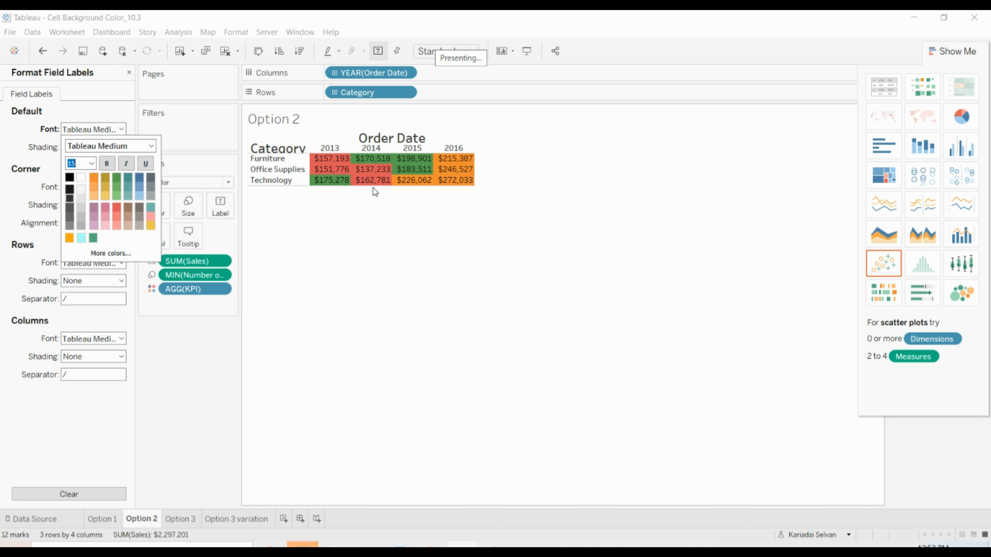
left_click(288, 217)
Format the Category row headers with a default font size of 14.
left_click(274, 161)
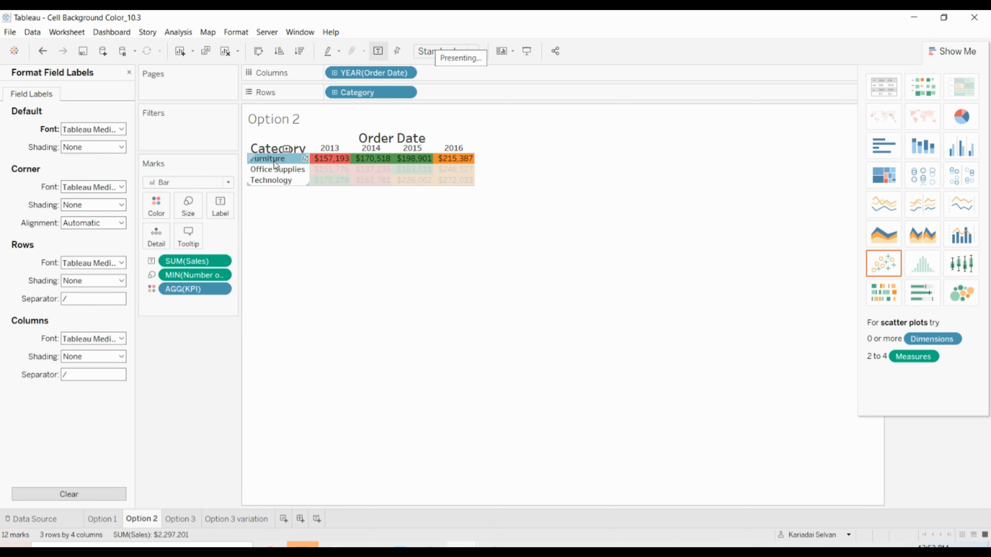
right_click(274, 161)
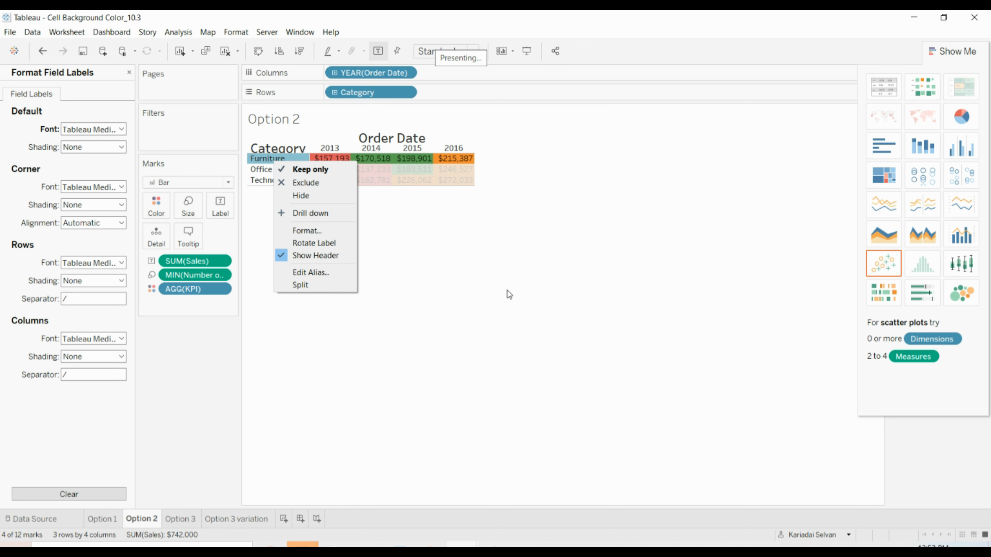
left_click(327, 230)
left_click(122, 151)
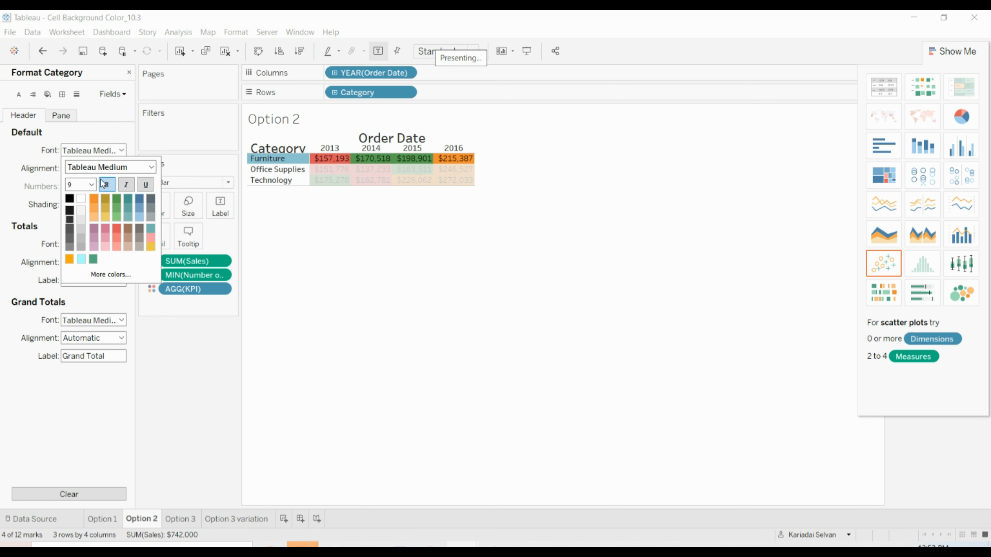
left_click(92, 185)
left_click(81, 238)
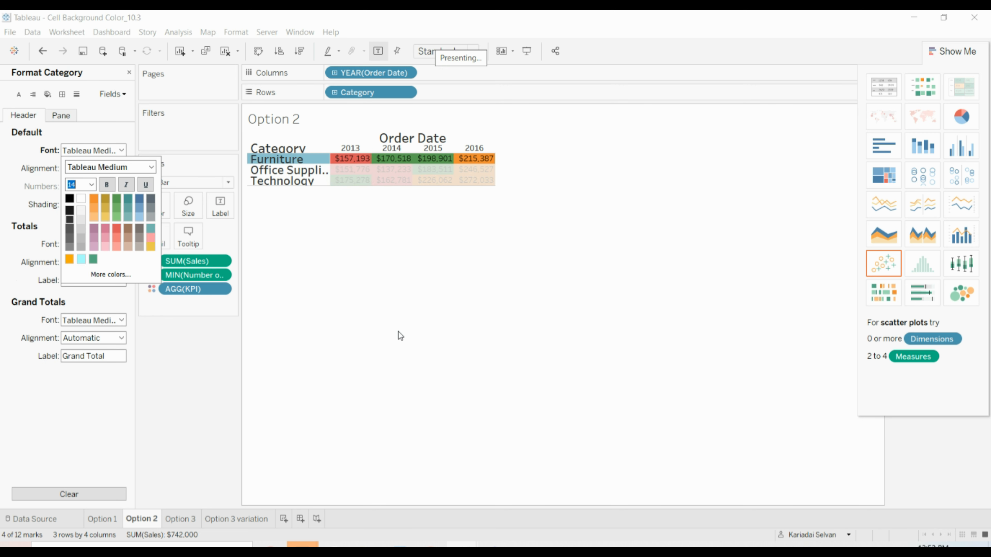
left_click(398, 331)
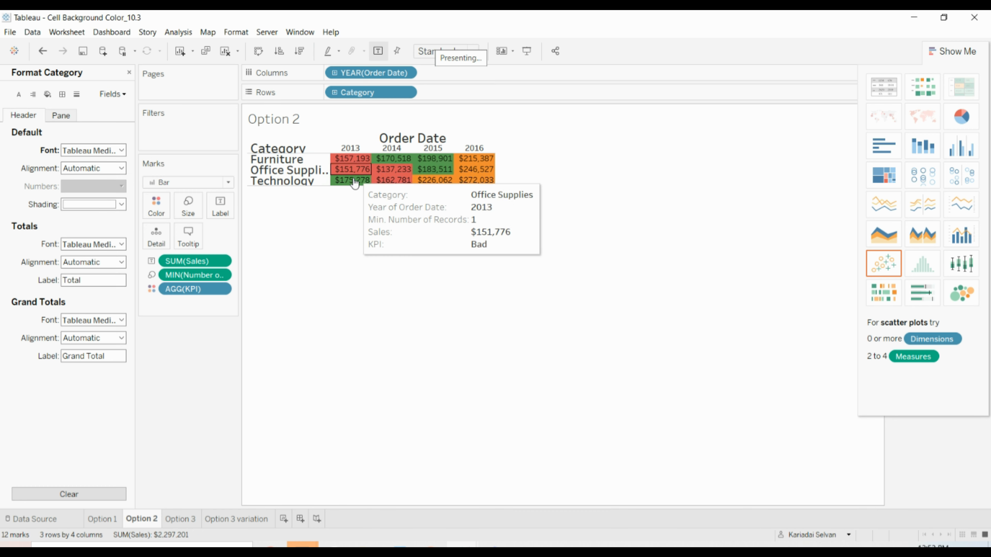
Set the default worksheet font size of the Option 2 sheet to 12.
right_click(347, 159)
left_click(390, 220)
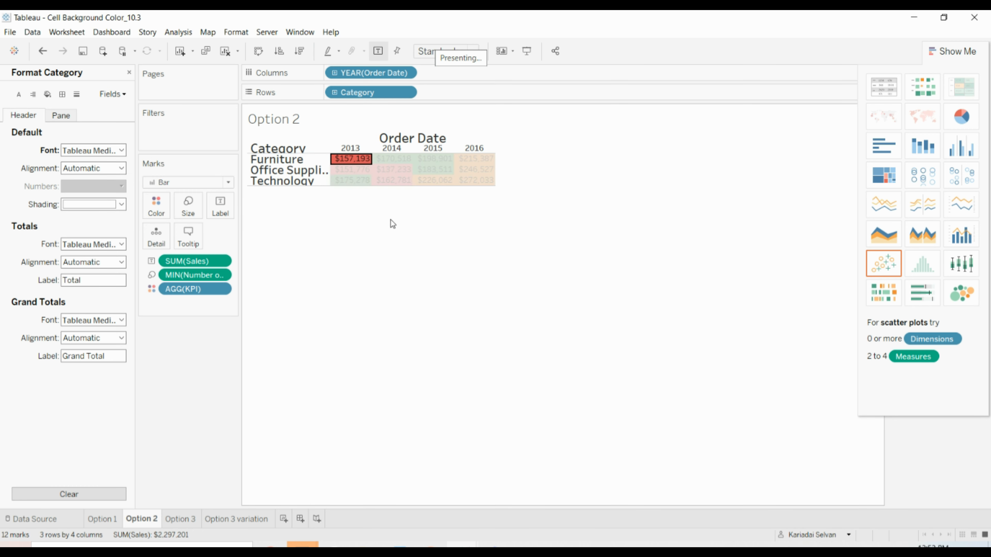
left_click(122, 150)
left_click(92, 185)
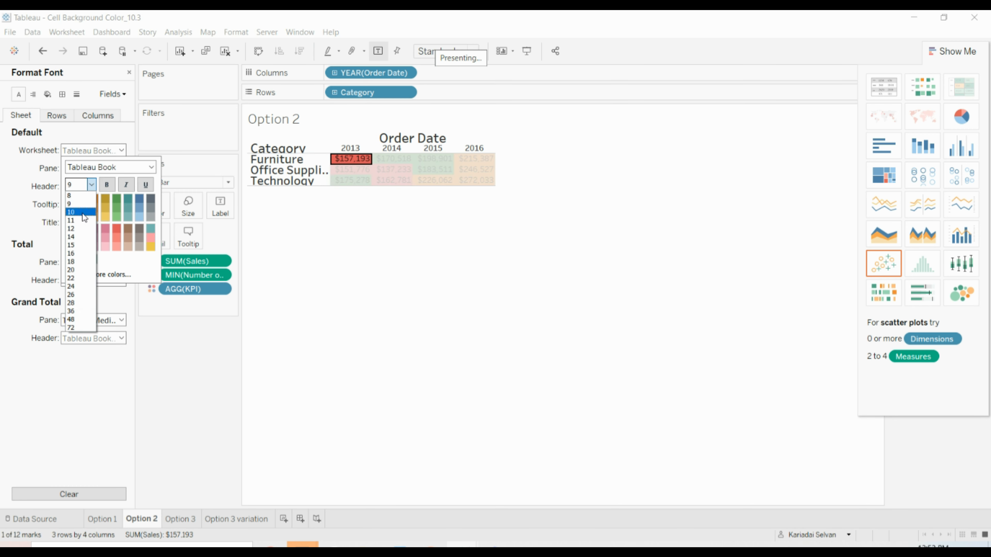
left_click(80, 231)
left_click(486, 315)
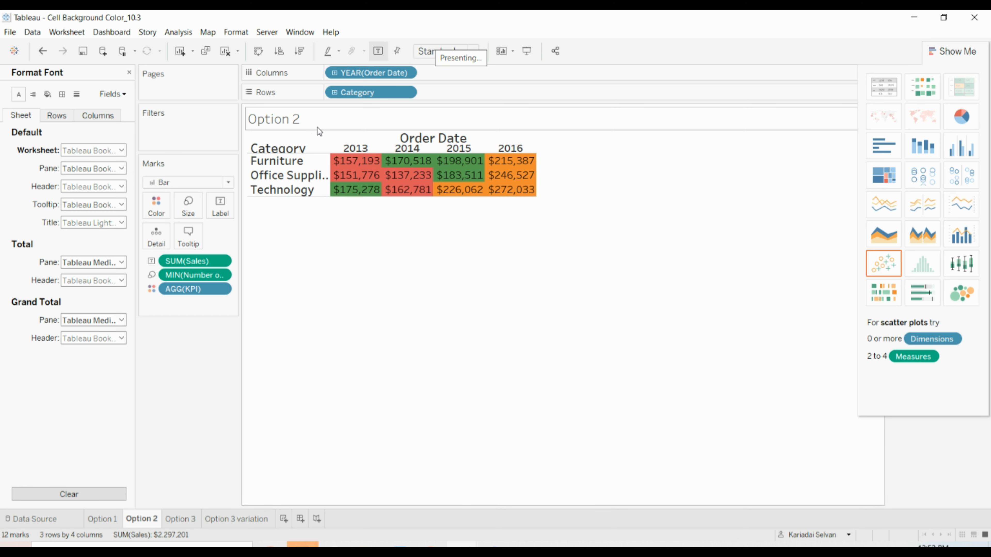
Try the Fit Width, Fit Height and Entire View sizings on the table, and return it to Standard.
left_click(474, 52)
left_click(449, 73)
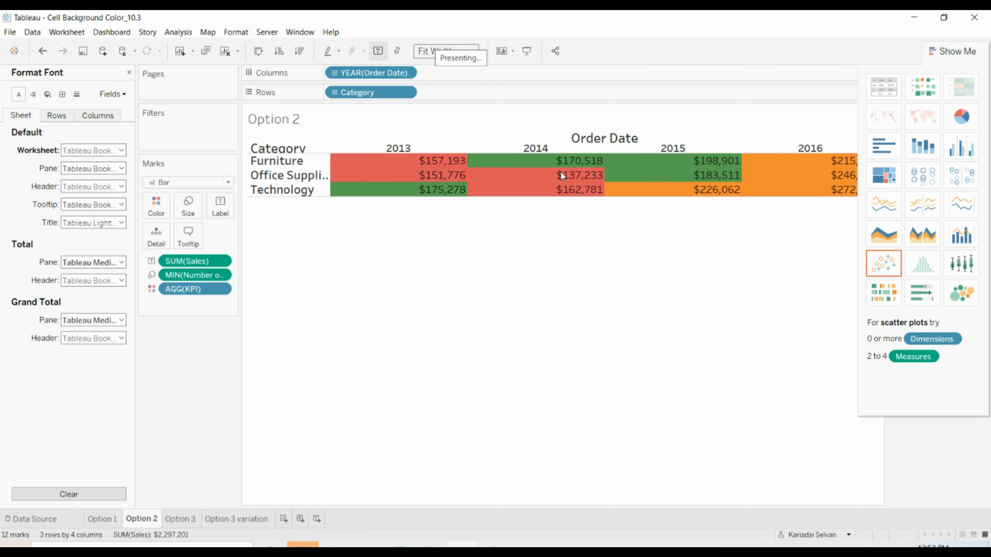
left_click(473, 51)
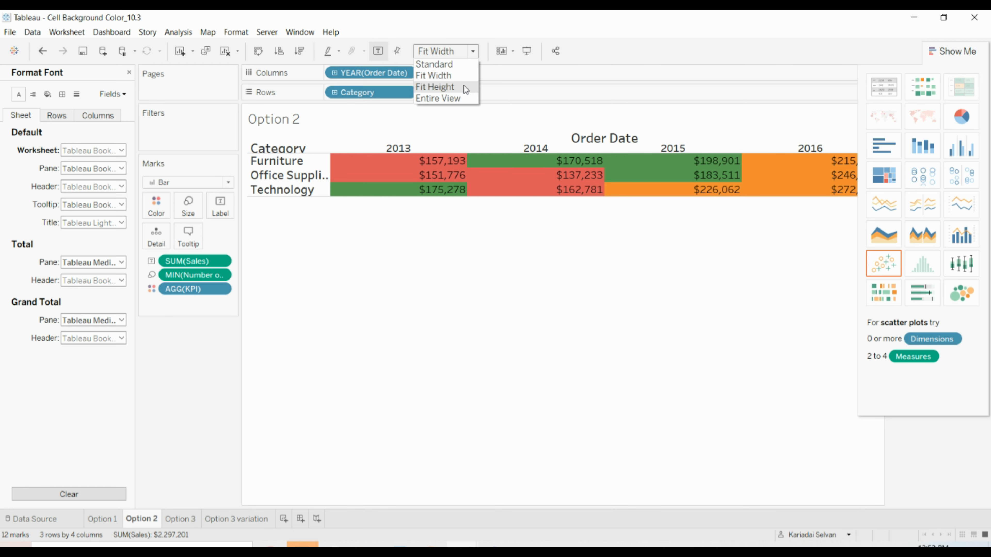
left_click(464, 86)
left_click(477, 53)
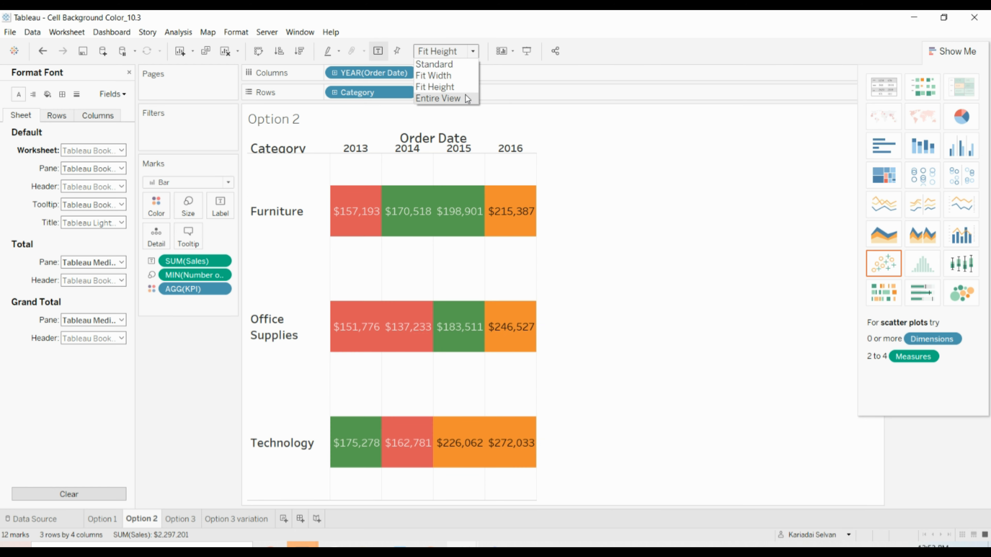
left_click(467, 97)
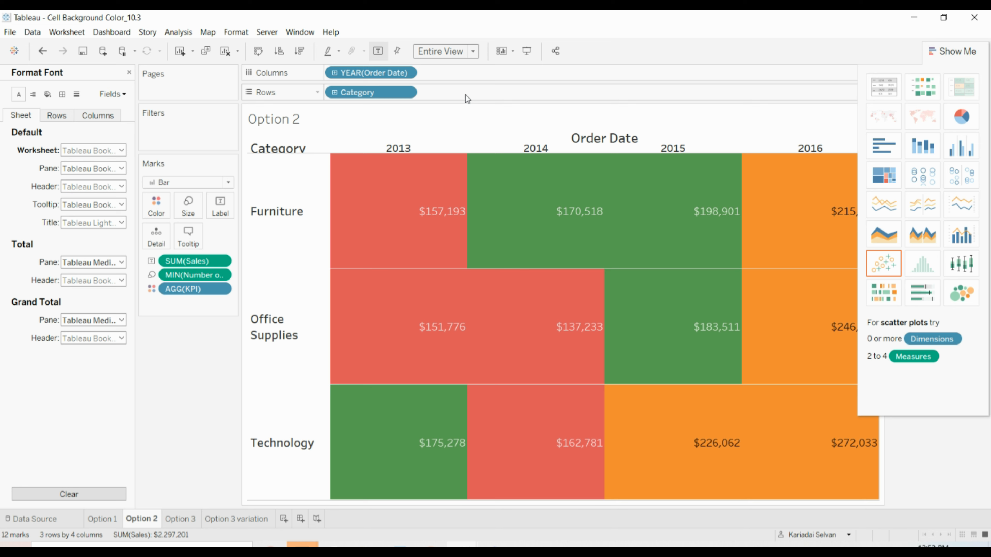
left_click(477, 56)
left_click(461, 69)
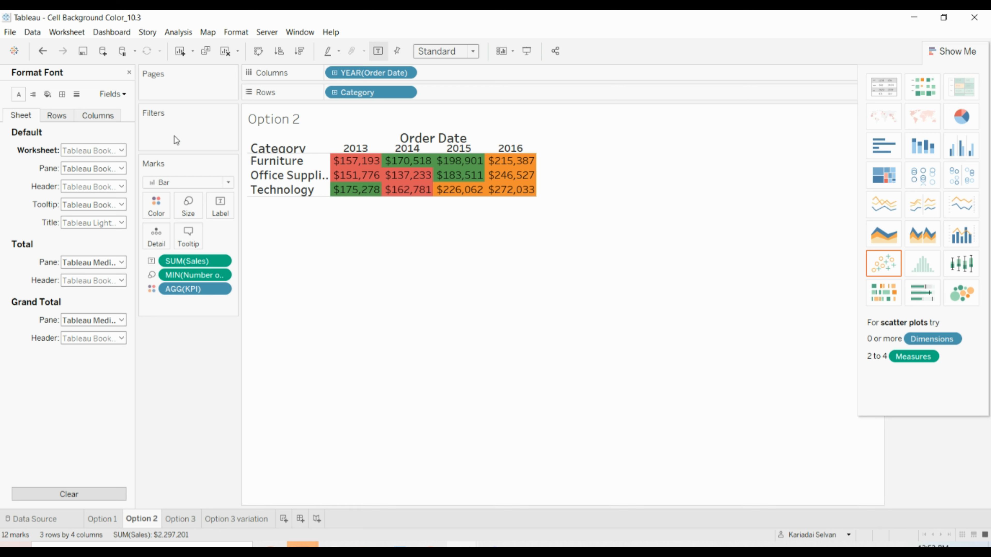
Apply a solid line as the Option 2 sheet's default cell border, leaving the total borders as they are.
left_click(129, 72)
right_click(297, 152)
right_click(276, 164)
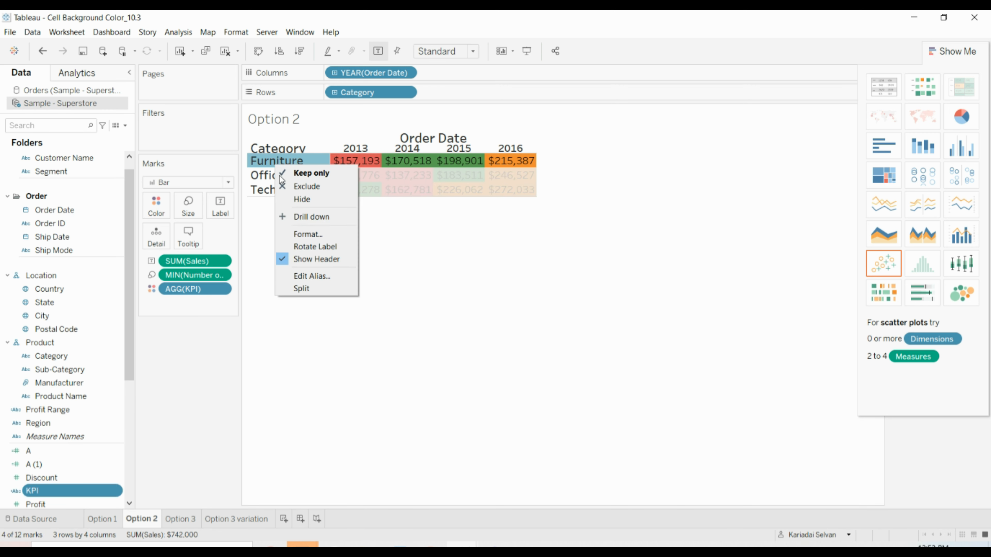
left_click(300, 235)
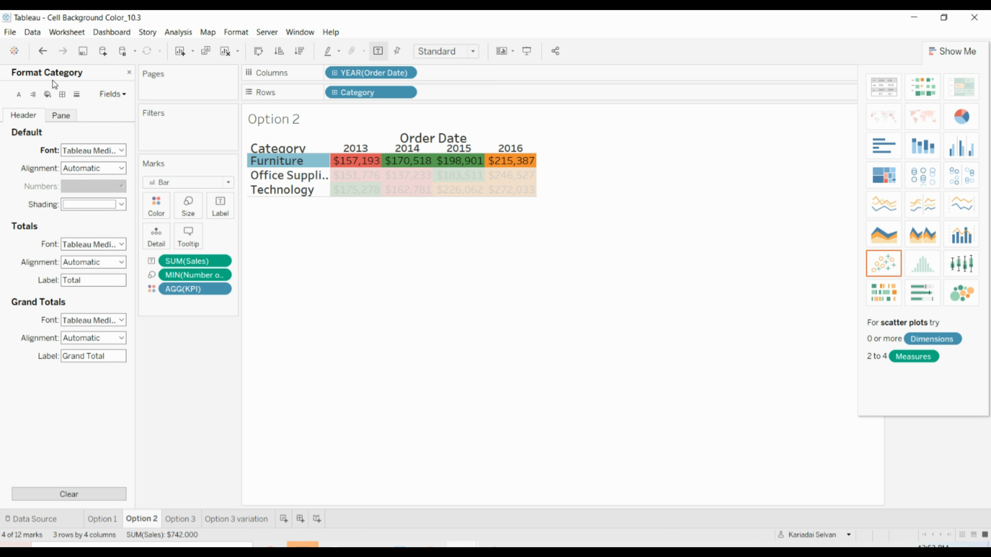
left_click(48, 94)
left_click(62, 94)
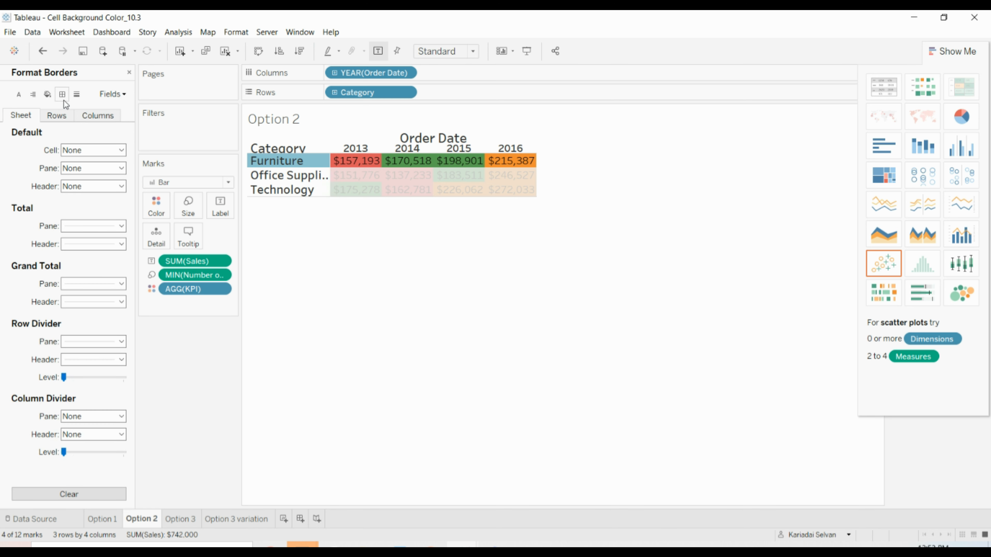
left_click(122, 150)
left_click(118, 175)
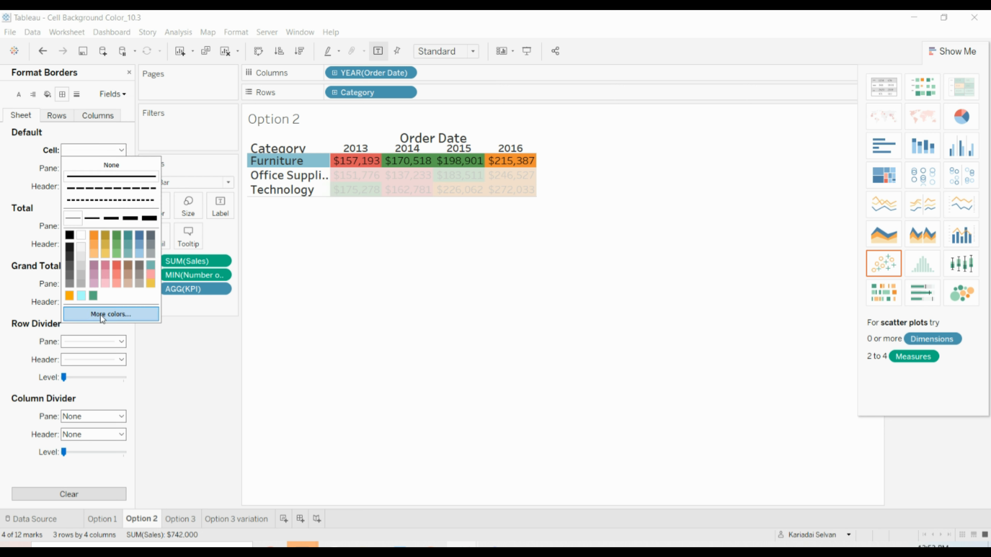
left_click(197, 345)
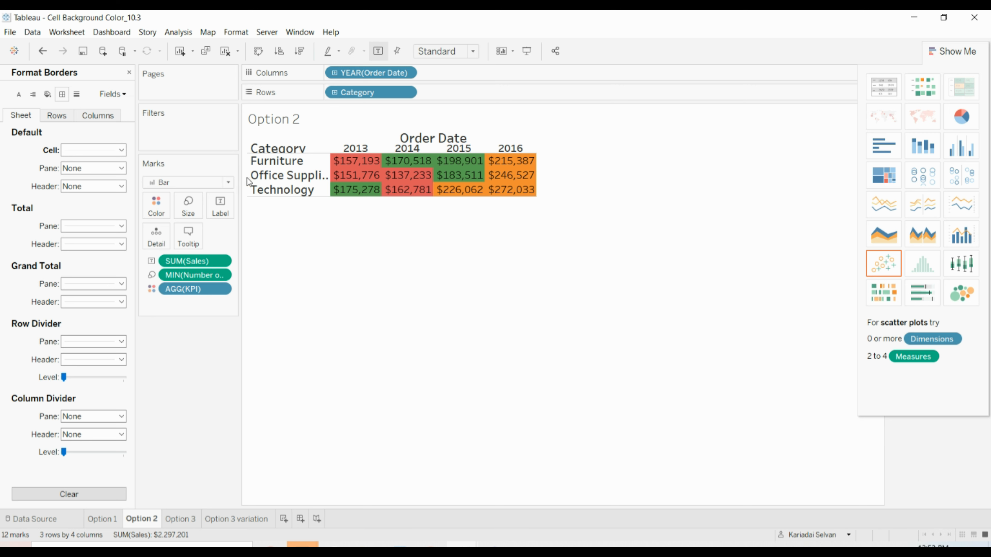
left_click(121, 226)
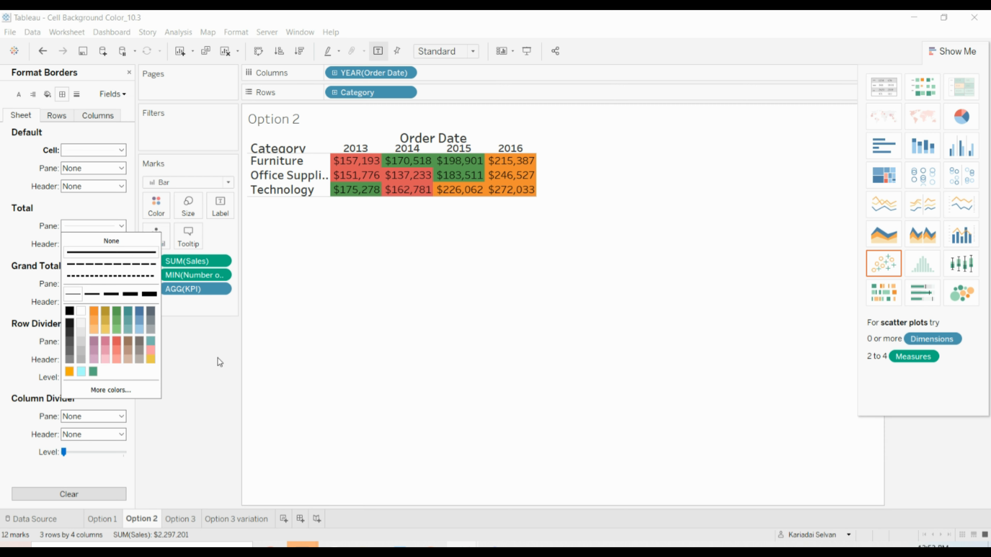
left_click(243, 402)
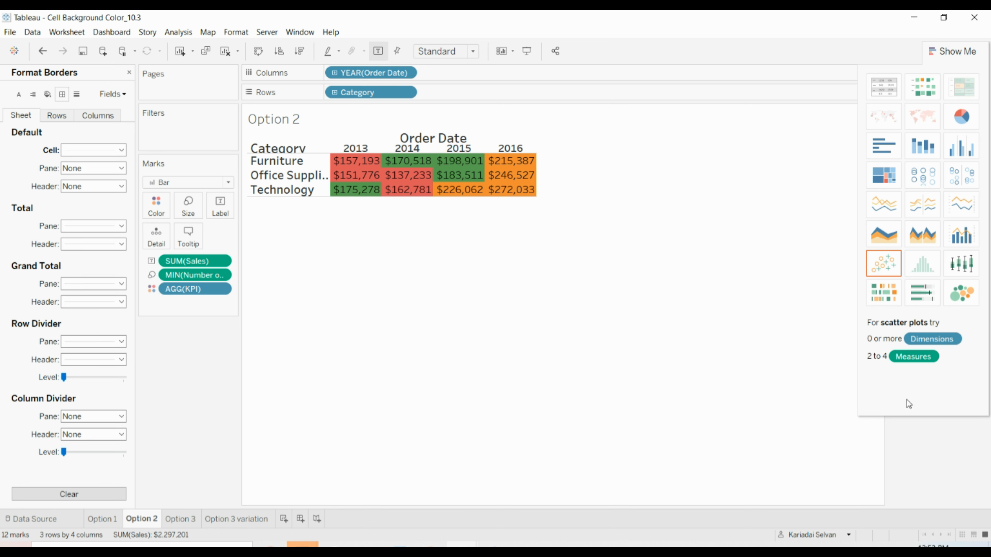
Go to the Option 3 sheet.
left_click(174, 519)
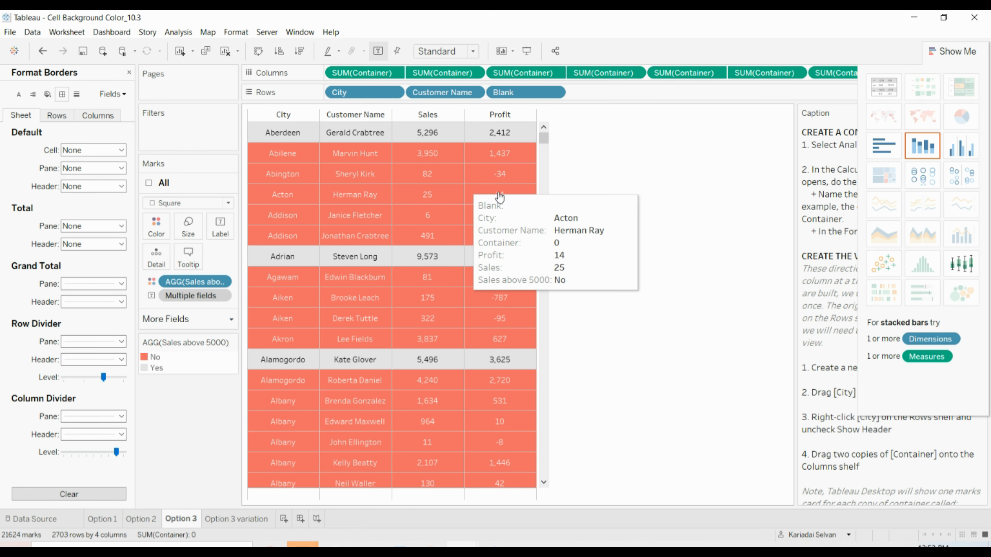
Collapse the Show Me chart suggestions, close the border formatting, and display the marks of the first Container copy on Columns.
left_click(955, 54)
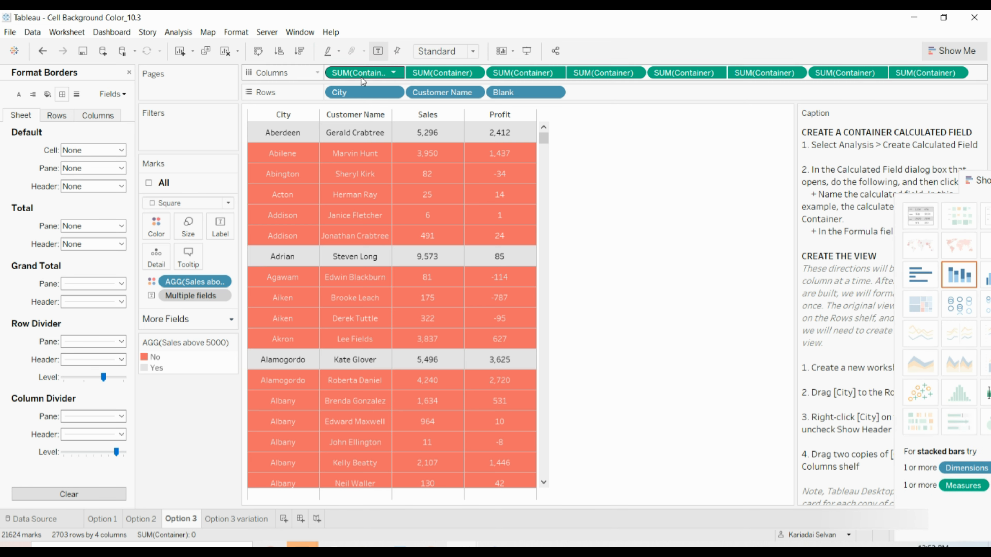
left_click(129, 73)
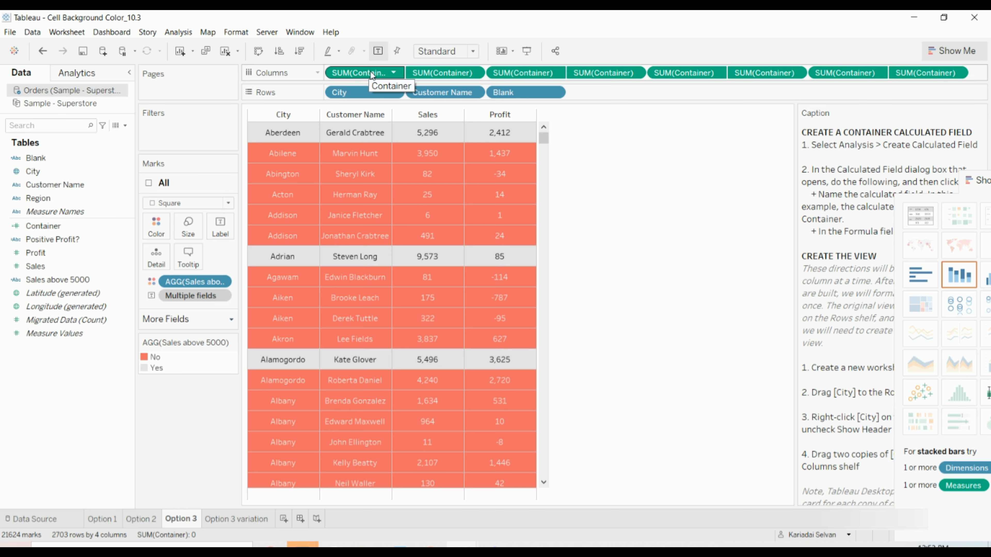
left_click(385, 75)
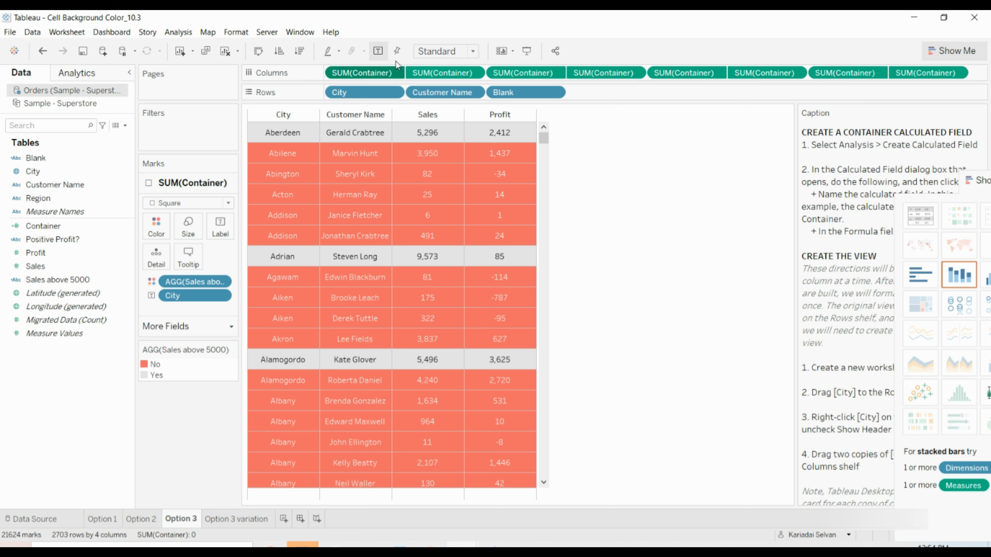
Review the Container calculated field's formula and the Dual Axis setting of its second copy on Columns.
left_click(58, 226)
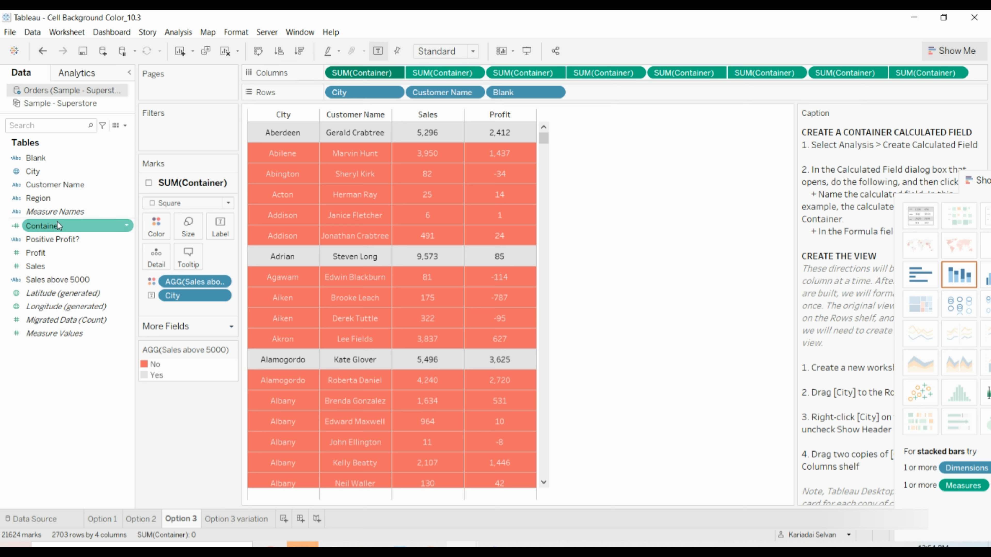
left_click(127, 227)
left_click(160, 295)
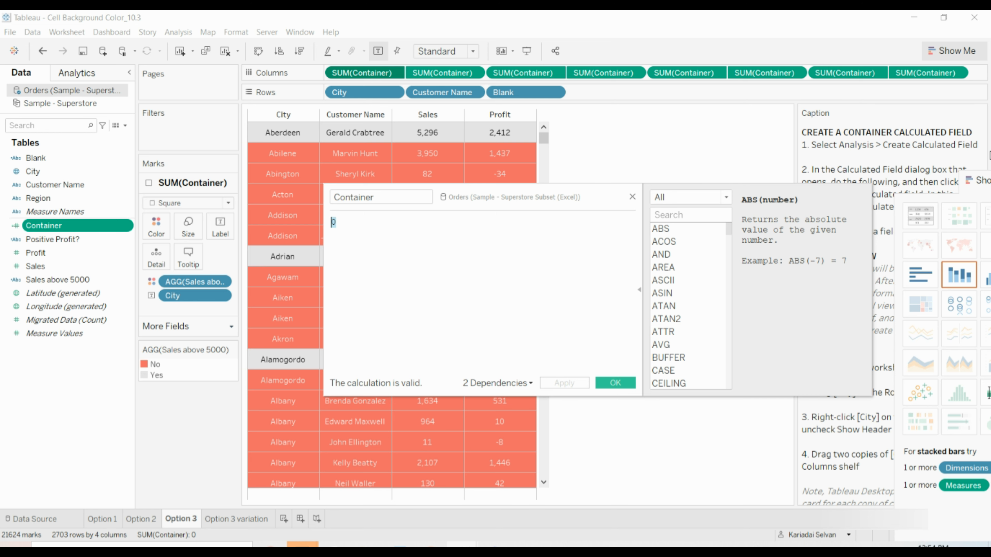
left_click(613, 383)
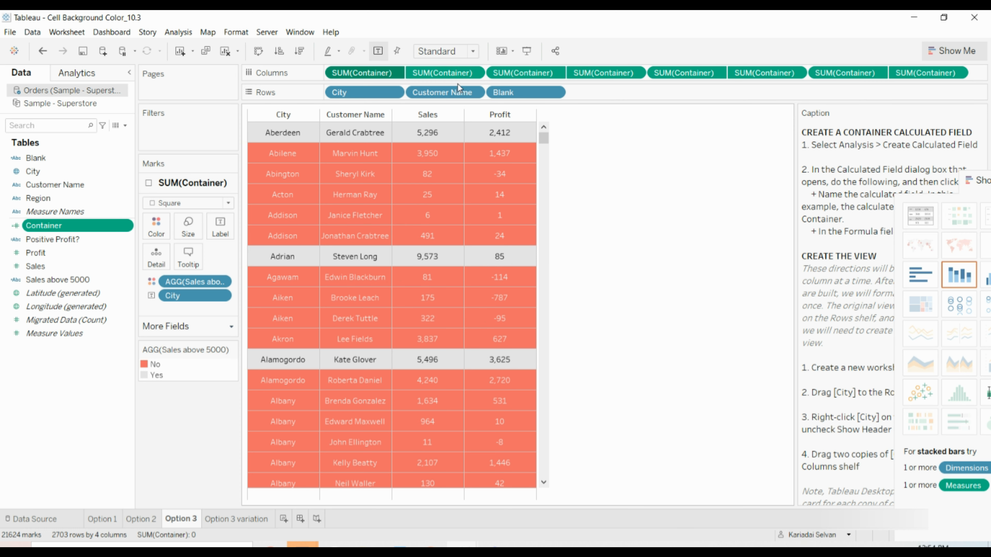
left_click(474, 74)
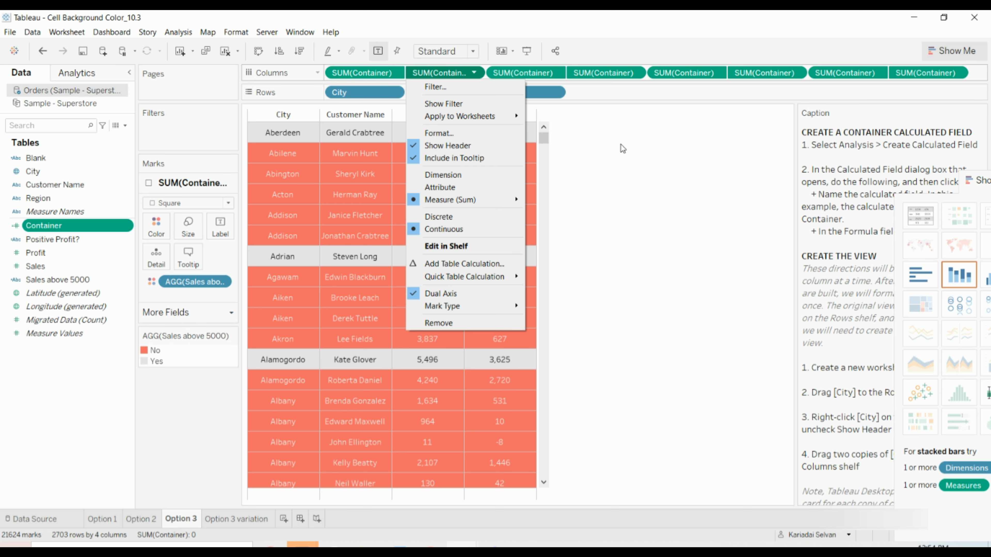
left_click(582, 130)
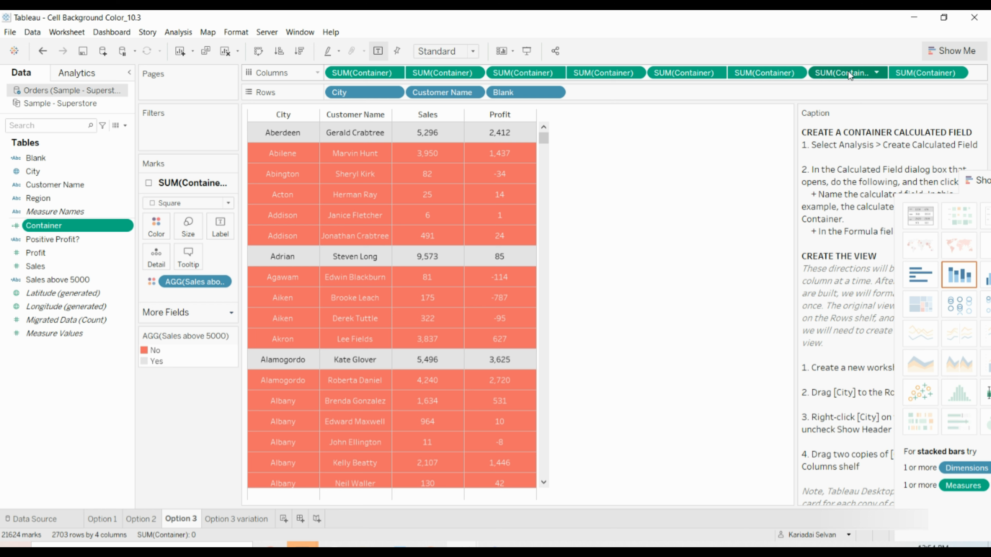
Read through the Option 3 caption's instructions for building and coloring the view and renaming its headers, keeping the chart suggestions clear of the text.
left_click_drag(975, 177, 628, 153)
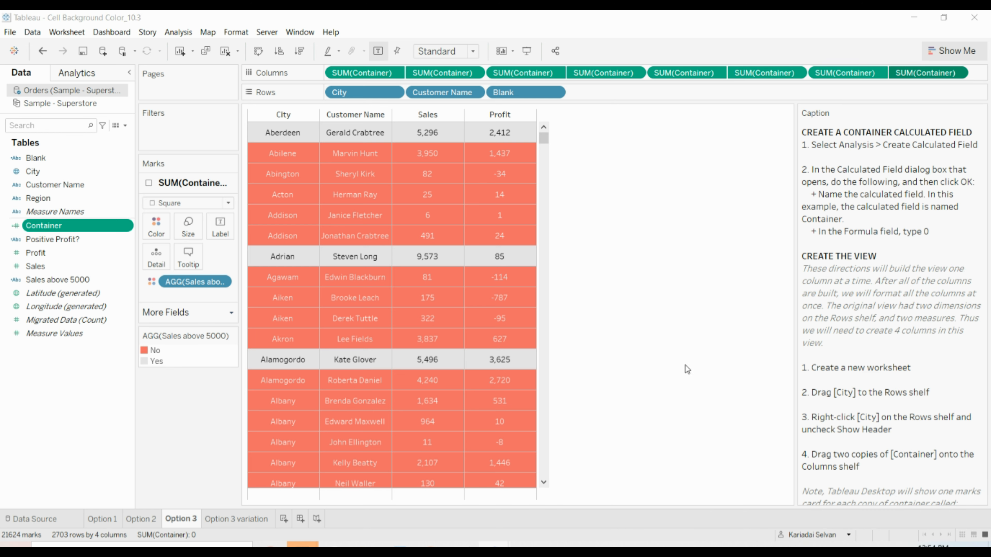
scroll(968, 177, "down", 3)
scroll(968, 176, "down", 20)
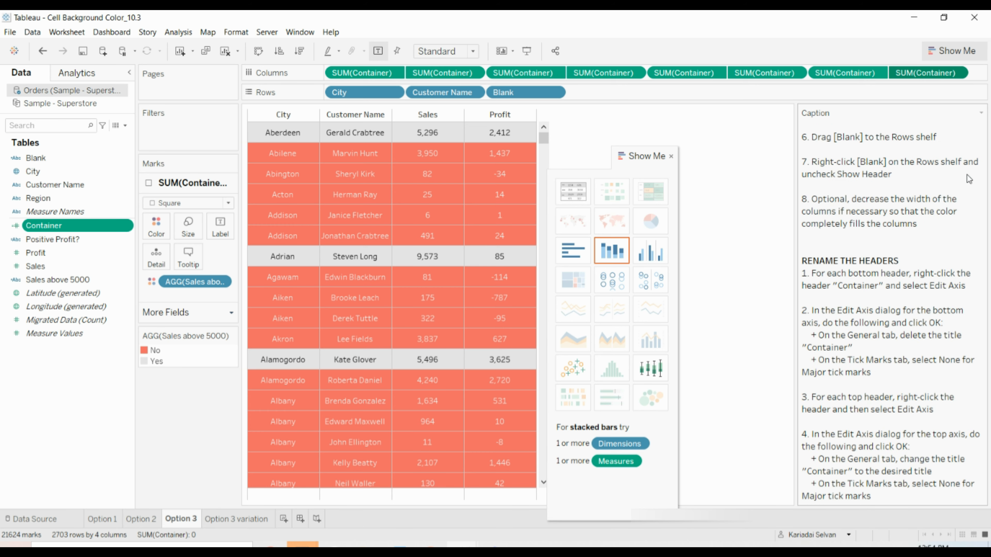
scroll(971, 183, "up", 15)
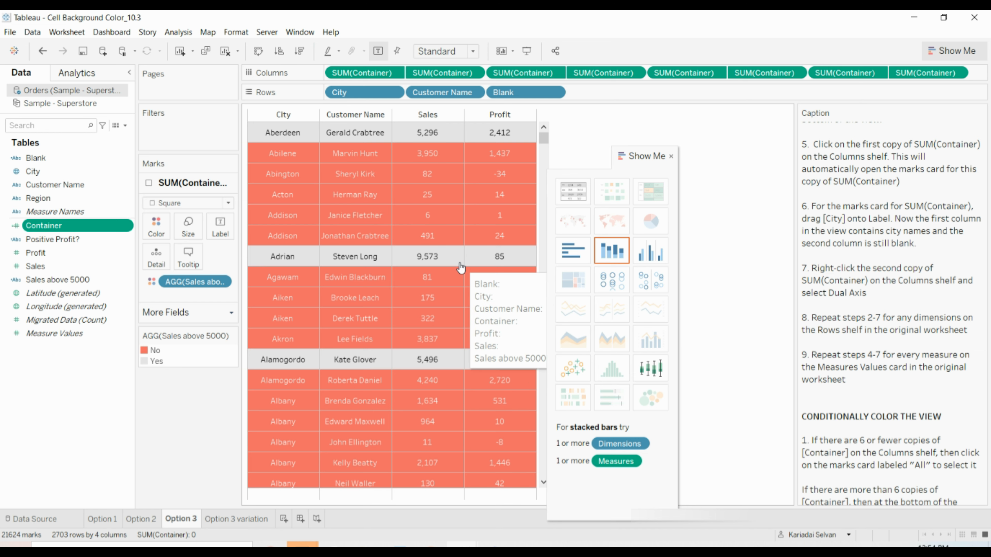
left_click_drag(654, 154, 803, 153)
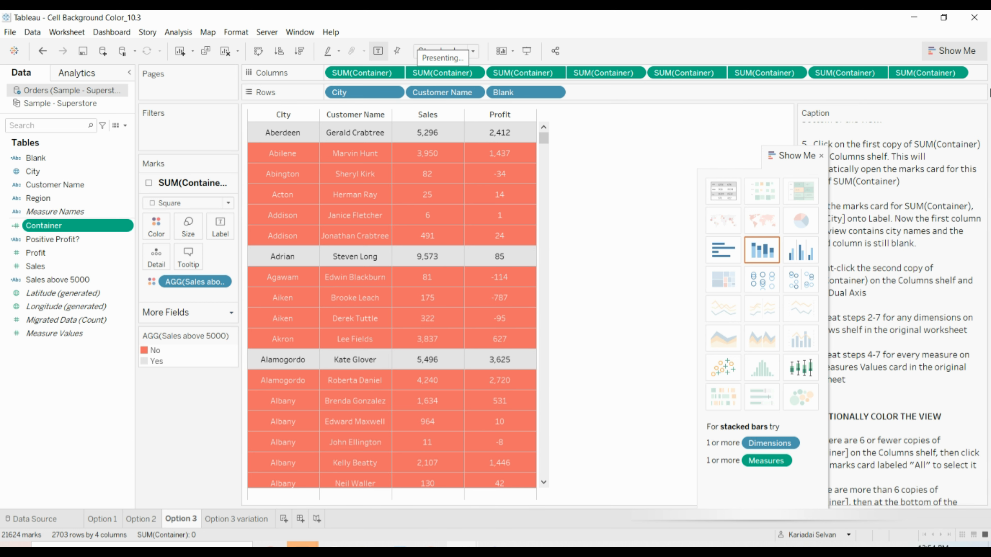
scroll(959, 254, "down", 10)
scroll(960, 259, "down", 3)
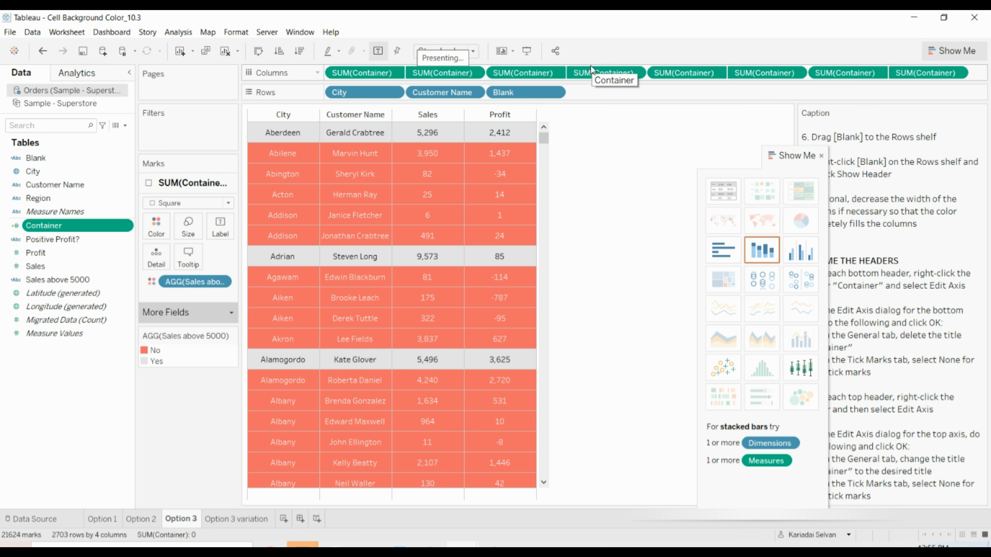
scroll(910, 340, "up", 9)
scroll(910, 339, "up", 8)
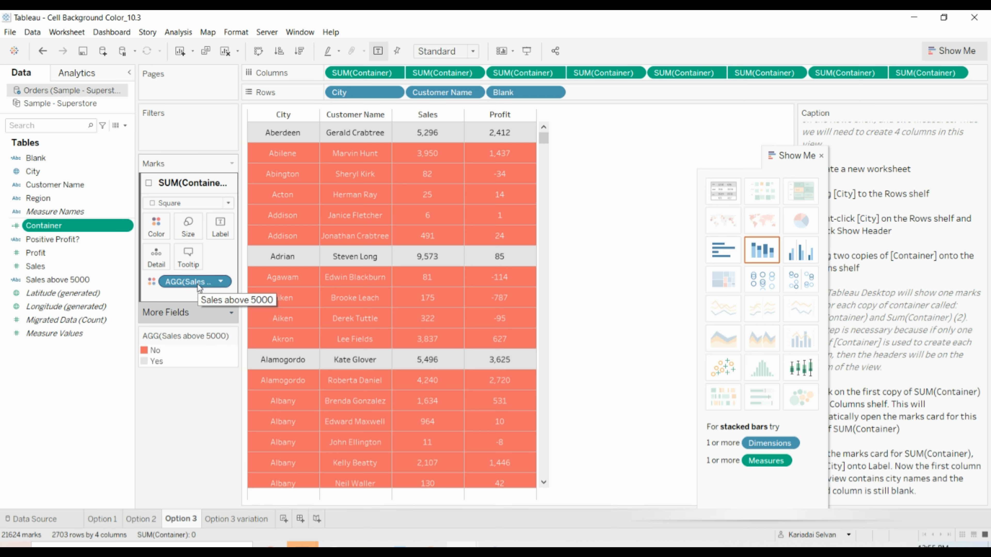
Review the Sales above 5000 calculated field's formula and examine how its colors apply down the table's rows.
right_click(130, 286)
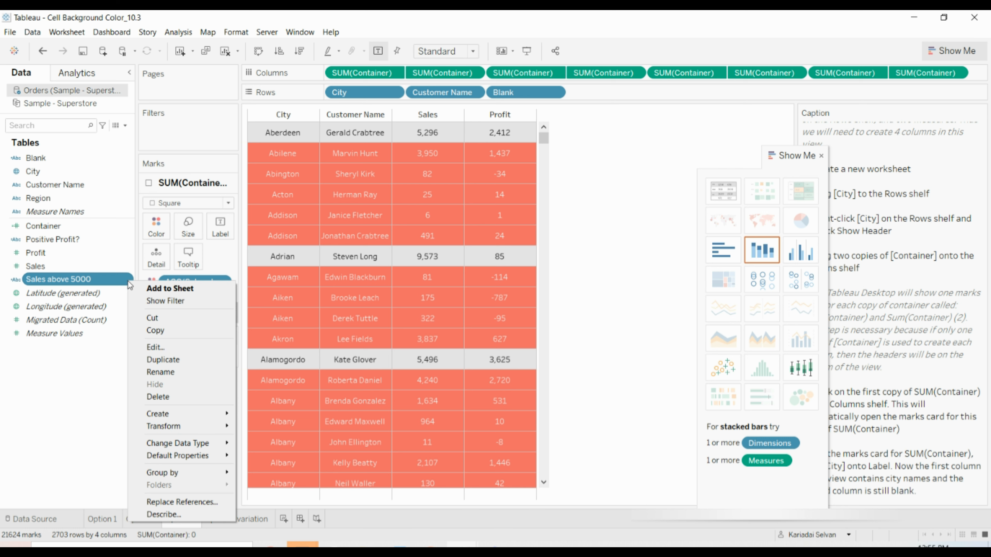
left_click(156, 347)
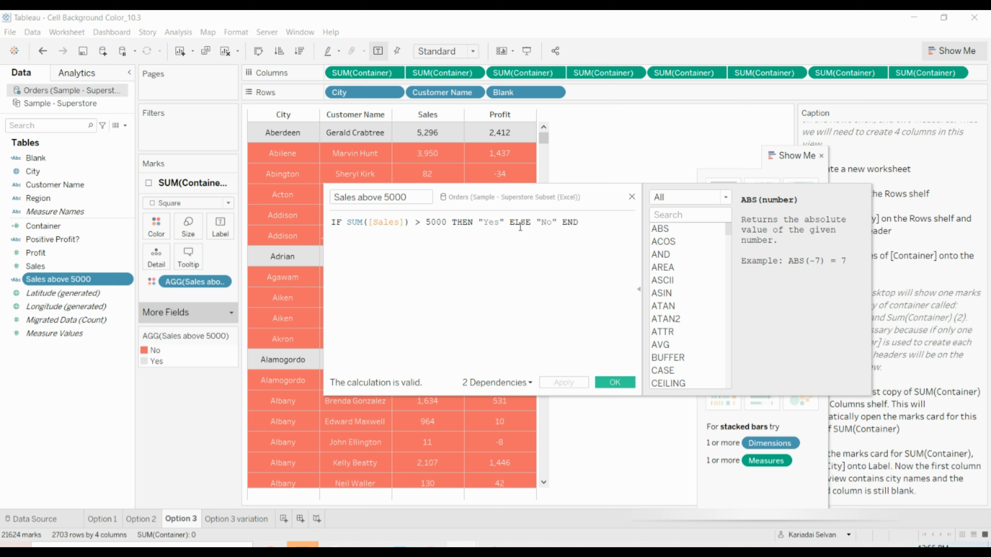
left_click(623, 384)
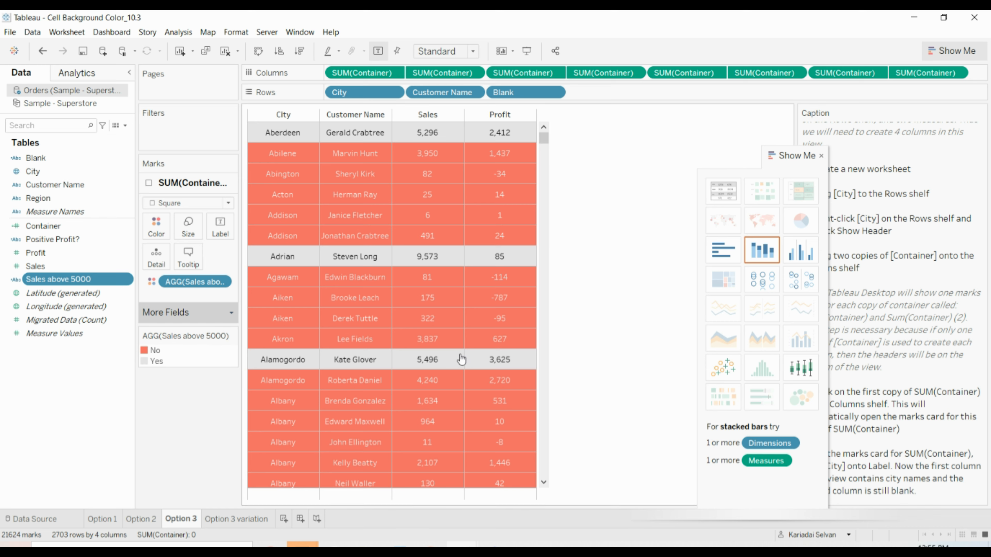
scroll(628, 218, "down", 5)
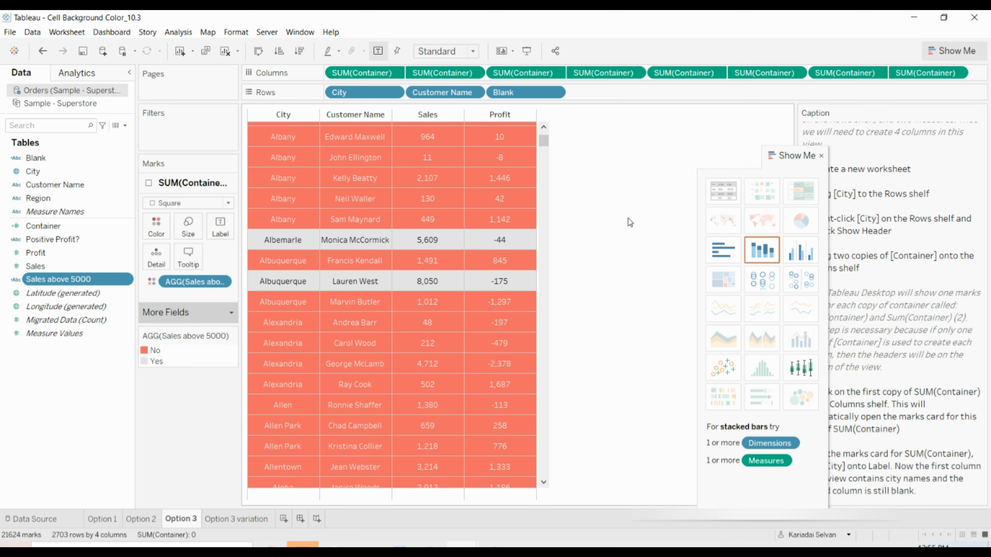
scroll(601, 213, "down", 5)
scroll(601, 213, "down", 5)
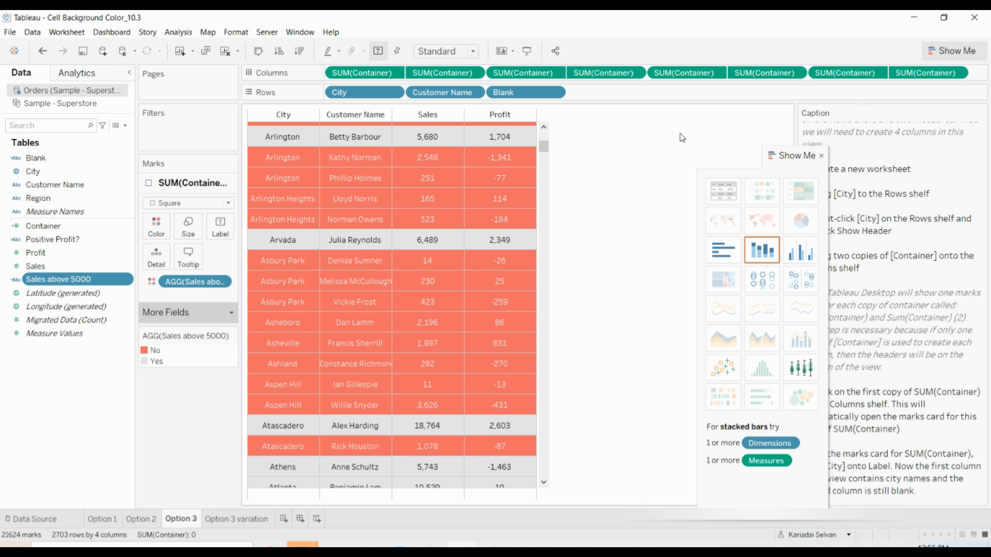
Reread the Option 3 instructions in the caption, and go to the Option 3 variation sheet.
left_click_drag(804, 159, 717, 233)
scroll(903, 264, "up", 5)
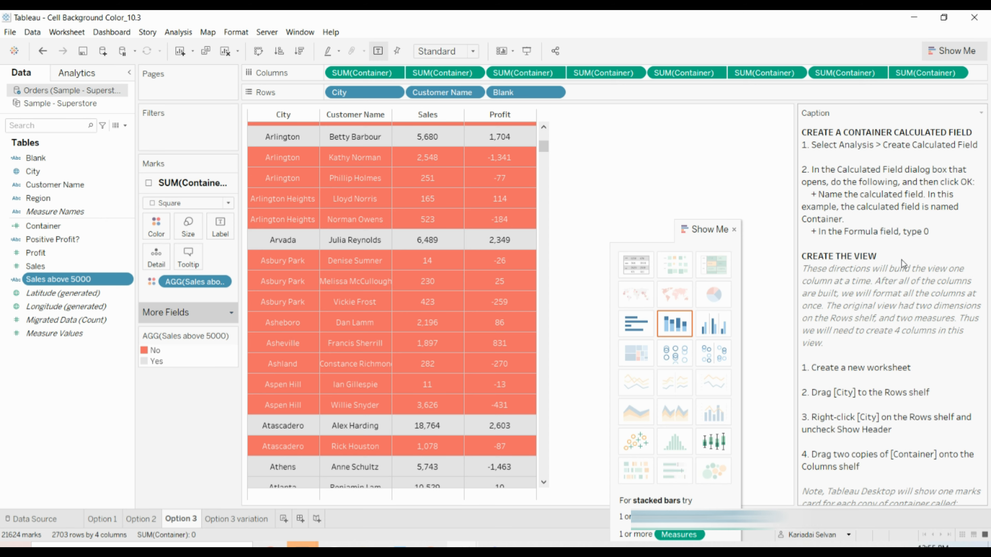
scroll(889, 319, "down", 5)
scroll(890, 319, "down", 15)
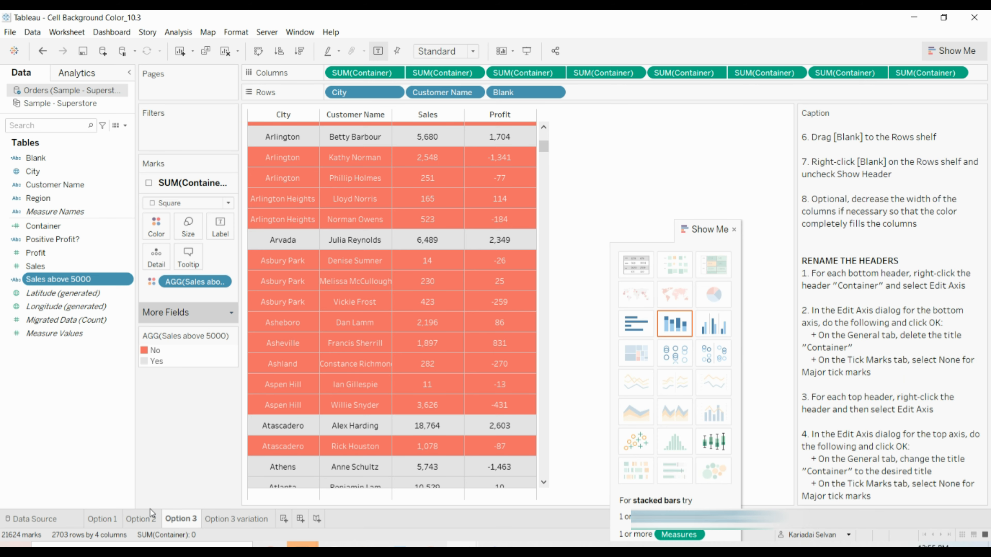
left_click(225, 520)
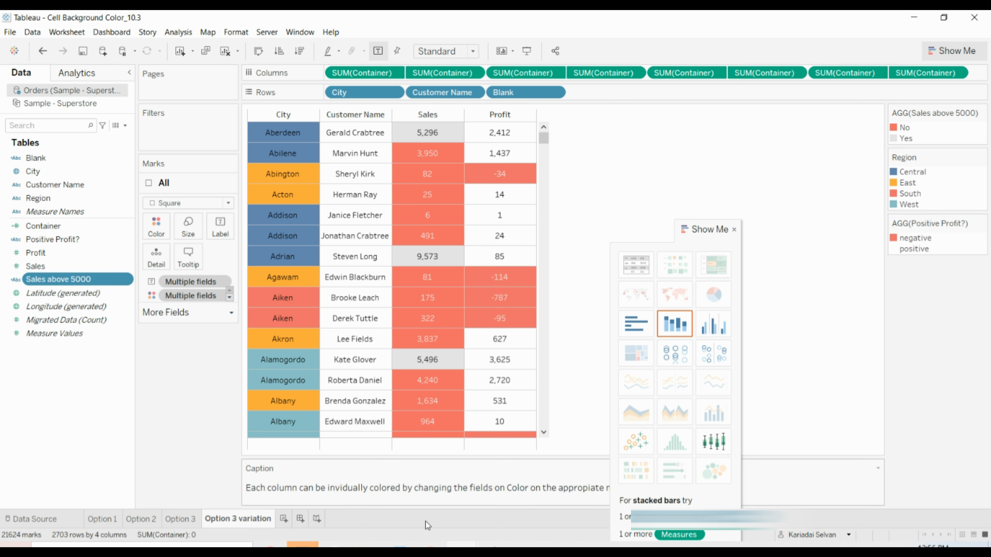
Switch to the presentation to show the slide about adding a Reset filters button to a dashboard, and return to Tableau.
left_click(429, 545)
left_click(511, 506)
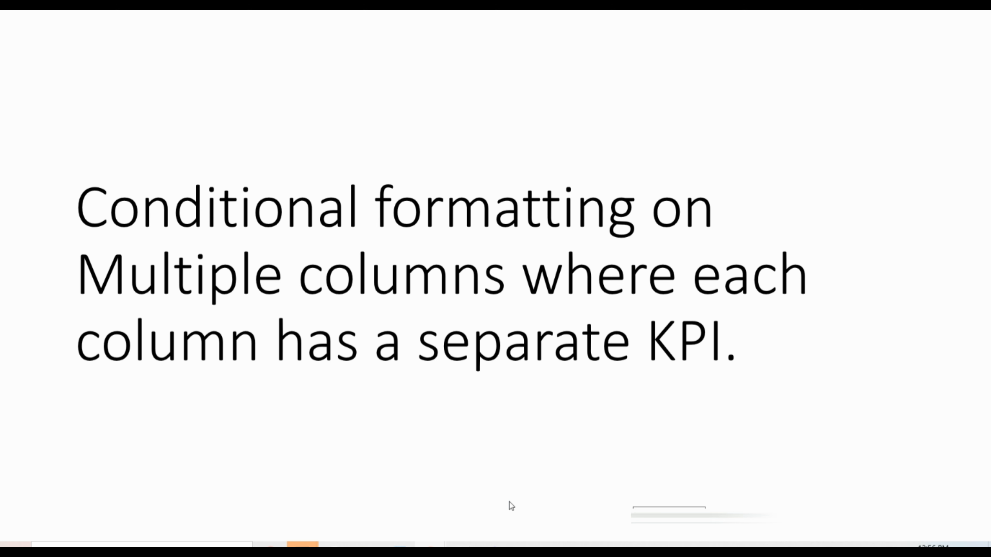
left_click(510, 502)
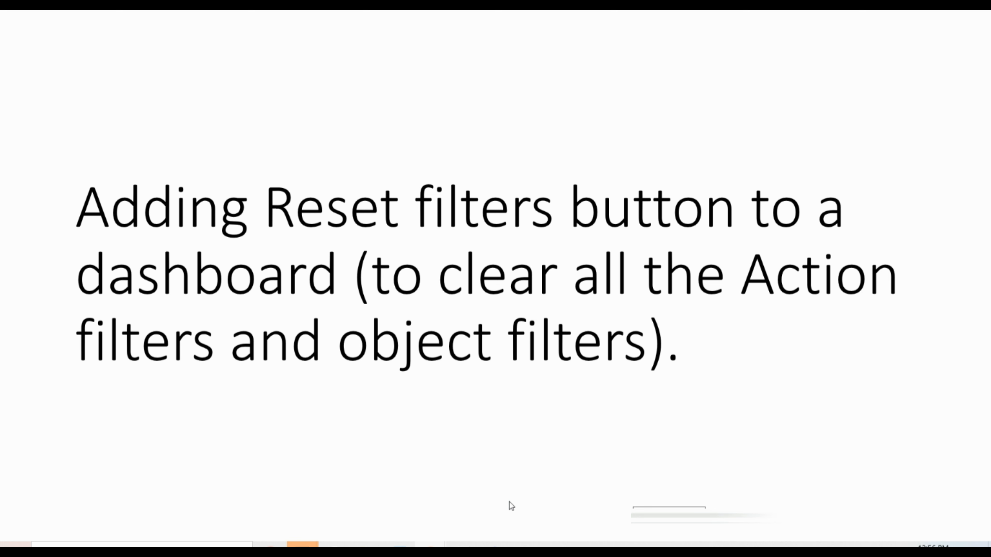
key("Right")
key("Left")
key("alt+Tab")
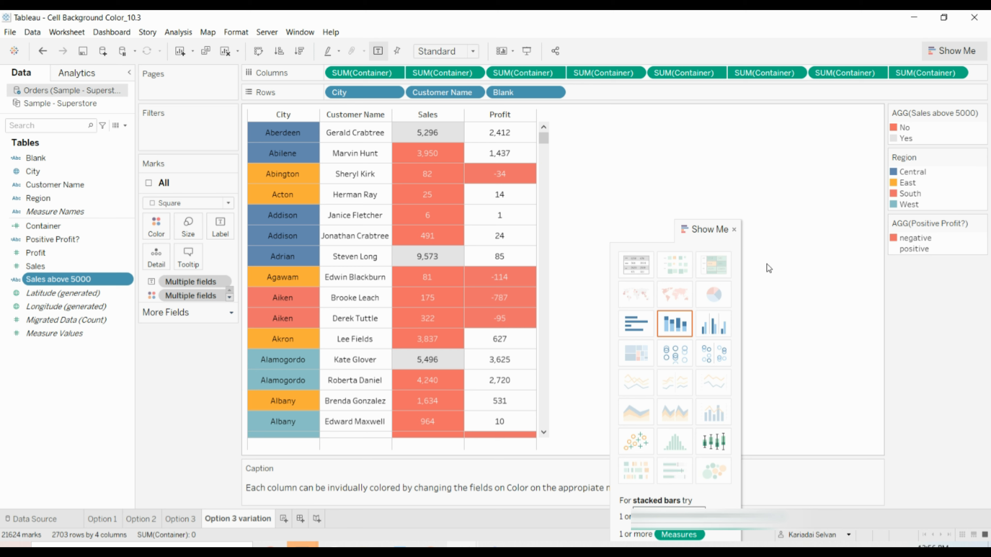
Create a new workbook in a maximized window and connect it to the saved Sample - Superstore data source.
left_click(8, 32)
left_click(9, 34)
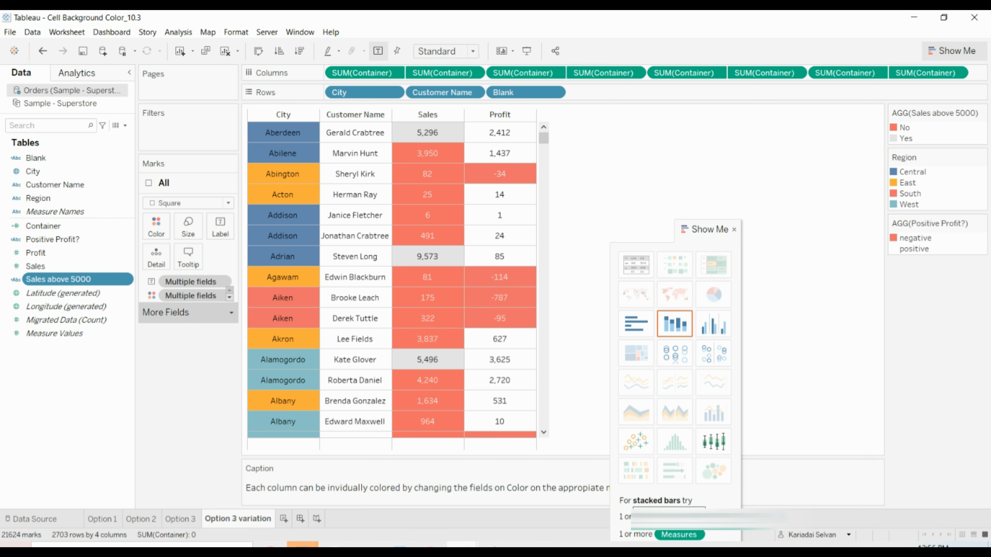
left_click(461, 544)
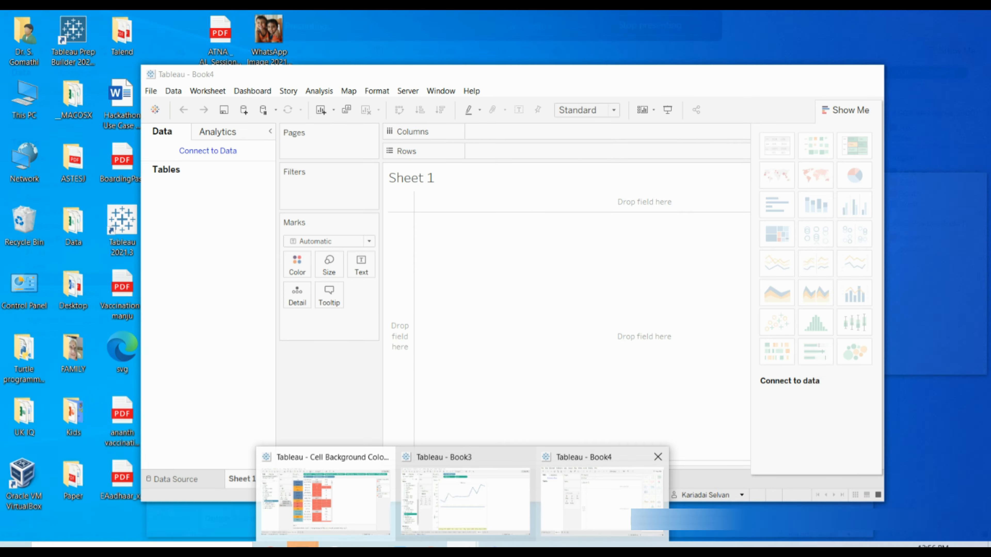
left_click(599, 503)
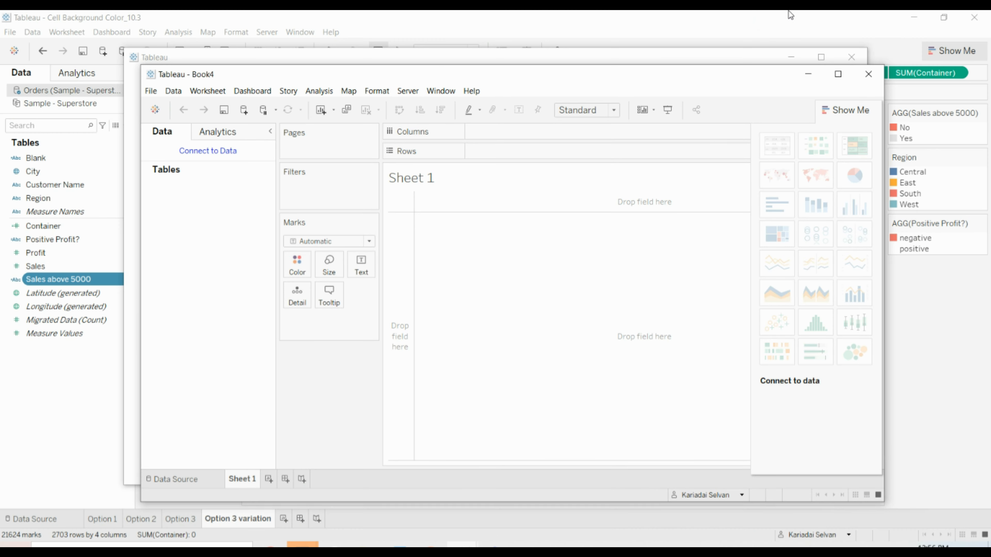
left_click(838, 74)
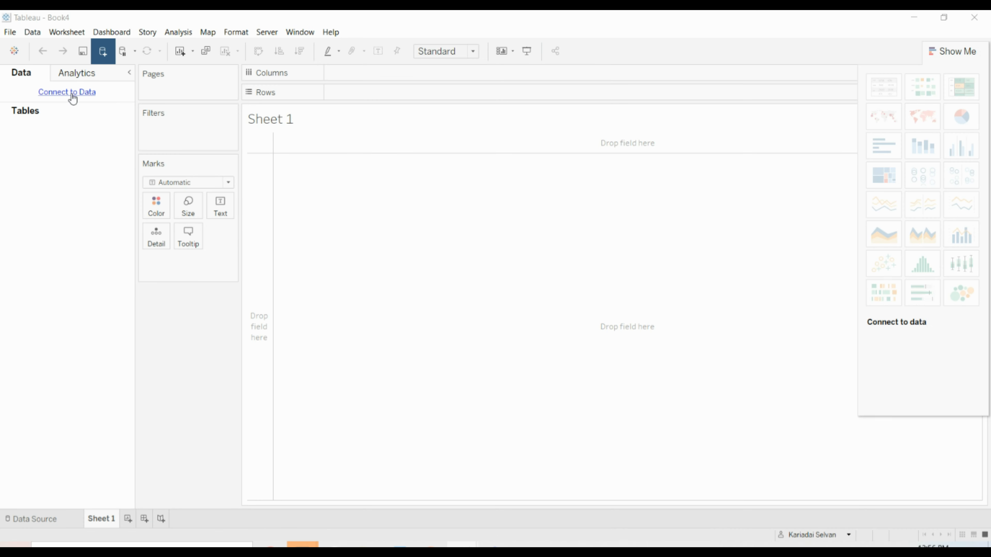
left_click(72, 95)
left_click(133, 416)
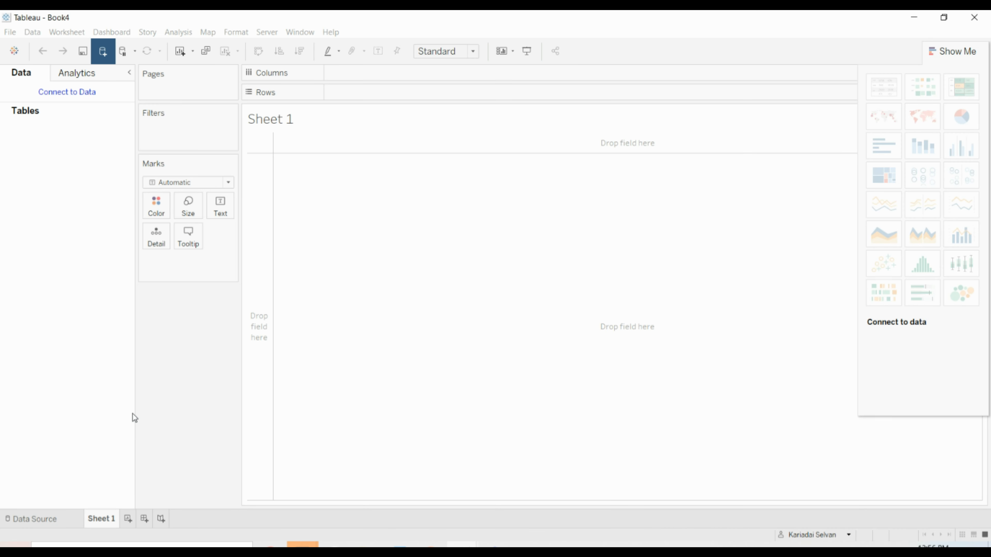
Rename Sheet 1 as Region wise profit.
right_click(110, 526)
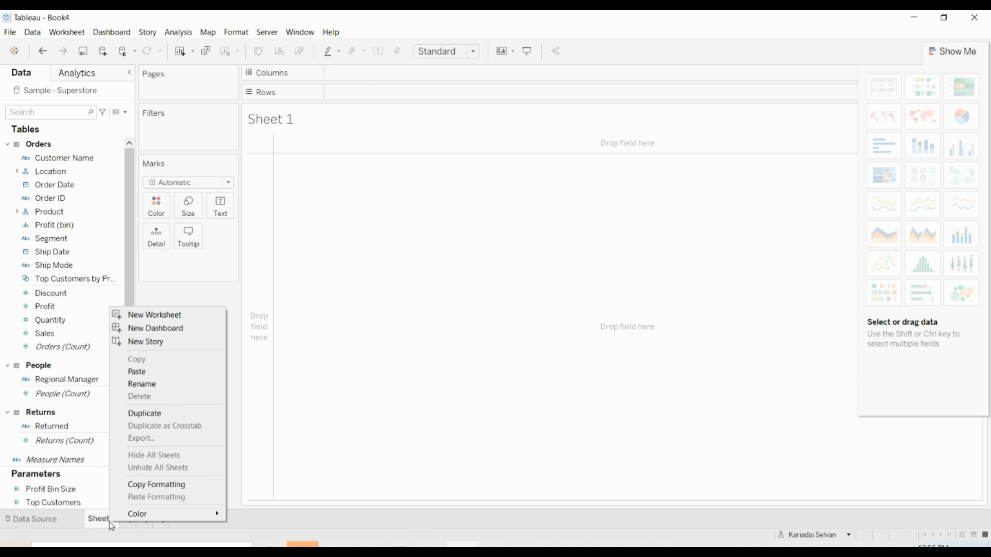
left_click(168, 384)
type("Region")
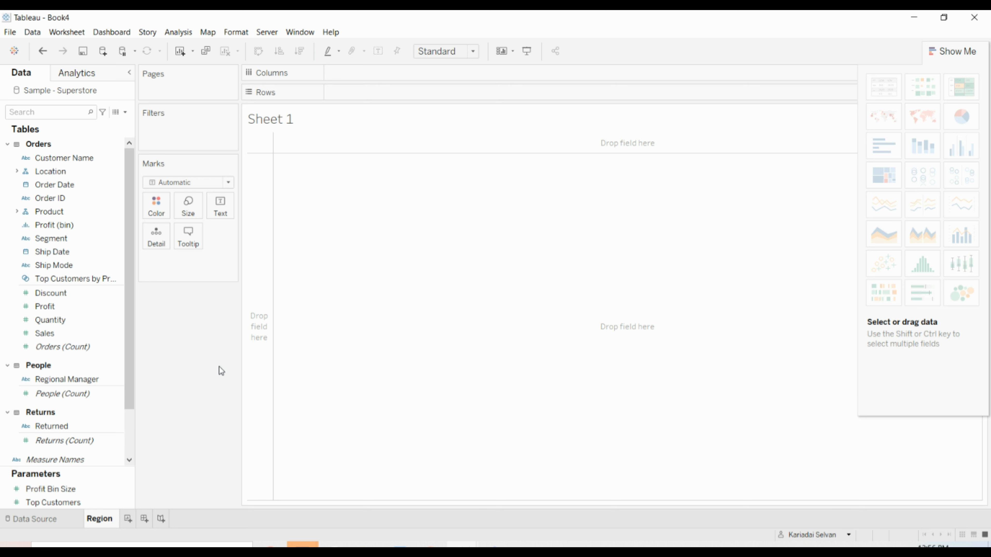
type(" wise profit")
key("Return")
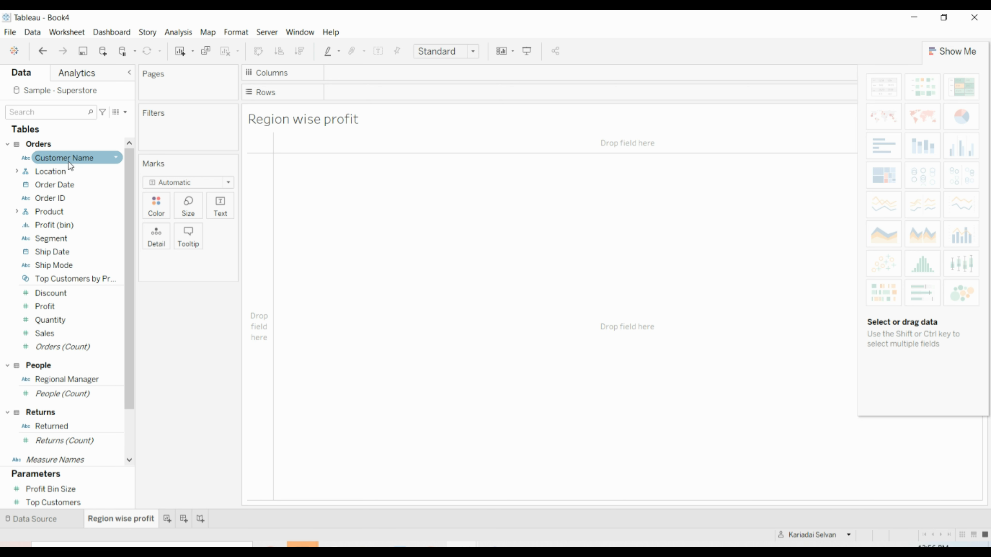
Build the Region wise profit view with Profit on Columns and Region from the Location hierarchy on Rows.
left_click(58, 307)
mouse_move(59, 306)
left_mouse_down()
mouse_move(324, 162)
mouse_move(375, 77)
left_mouse_up()
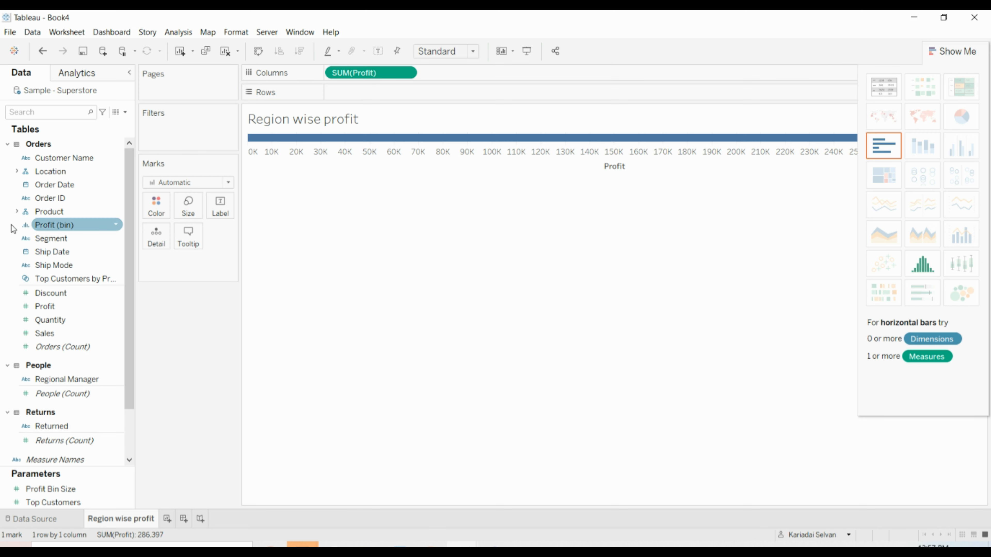
left_click(17, 171)
left_click_drag(55, 198, 347, 90)
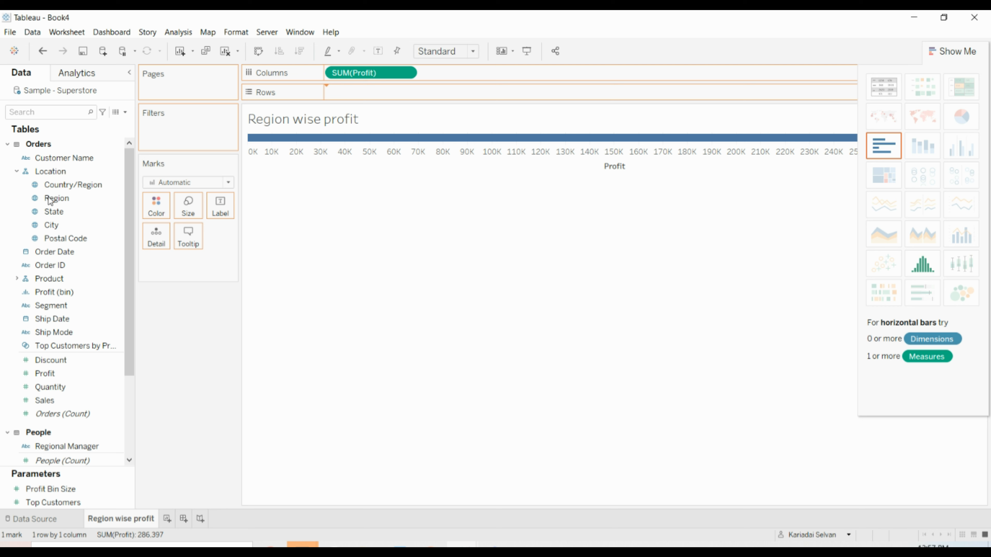
Place Region on Rows and add an Order Date filter by Days with all values selected.
left_click_drag(49, 199, 361, 97)
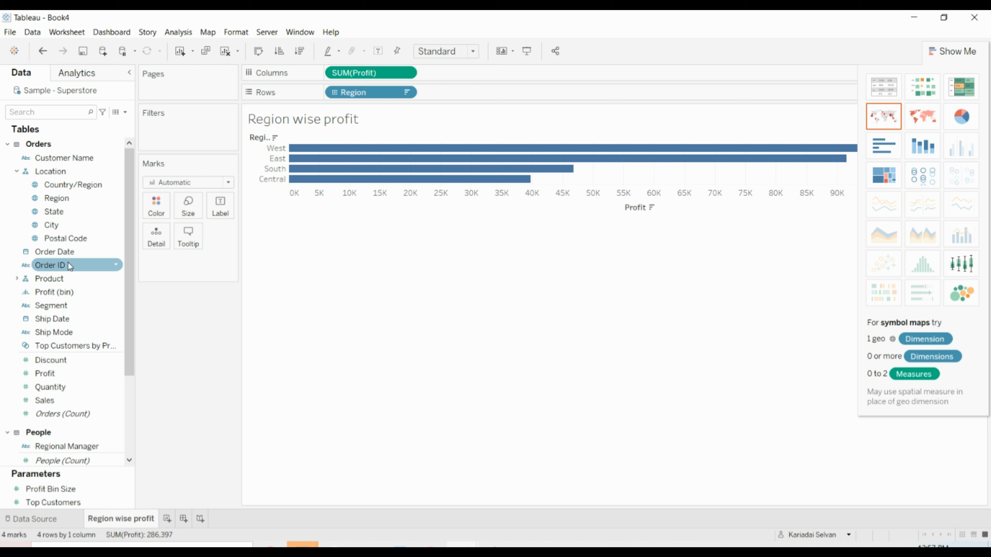
left_click_drag(59, 252, 179, 134)
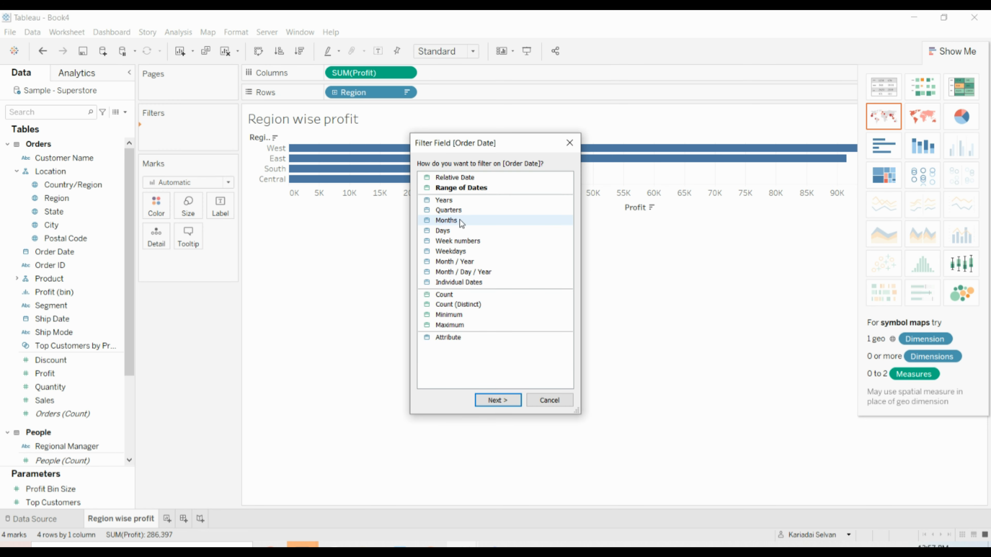
left_click(461, 231)
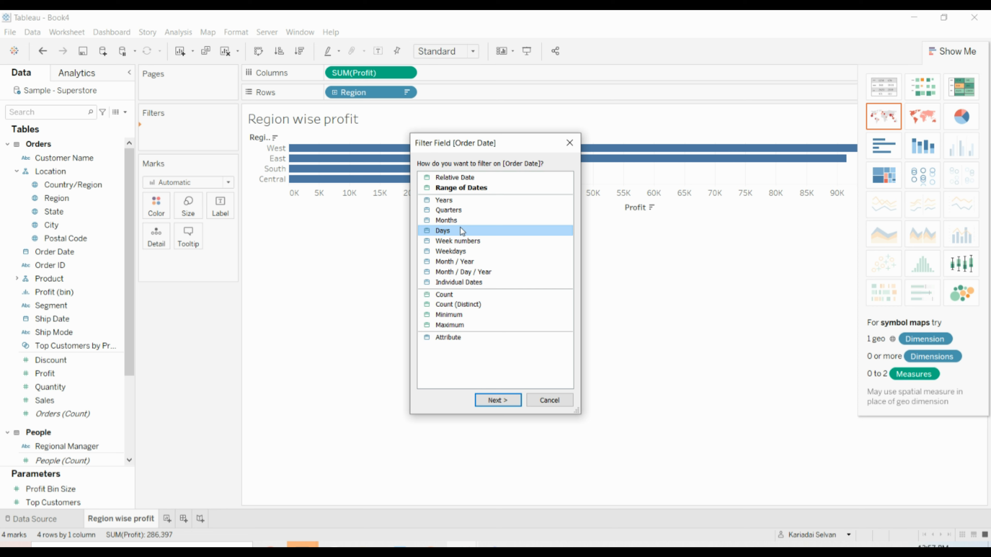
left_click(490, 401)
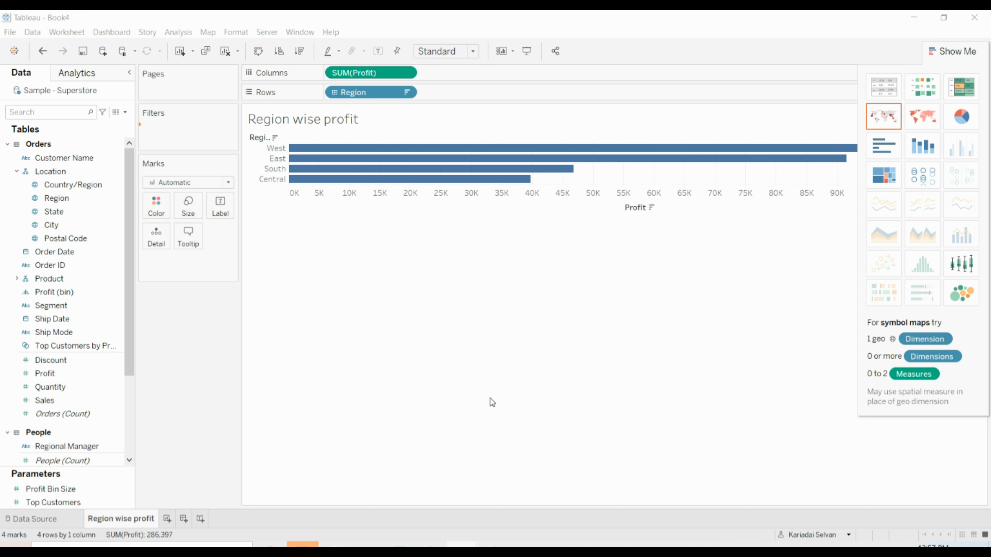
left_click(406, 319)
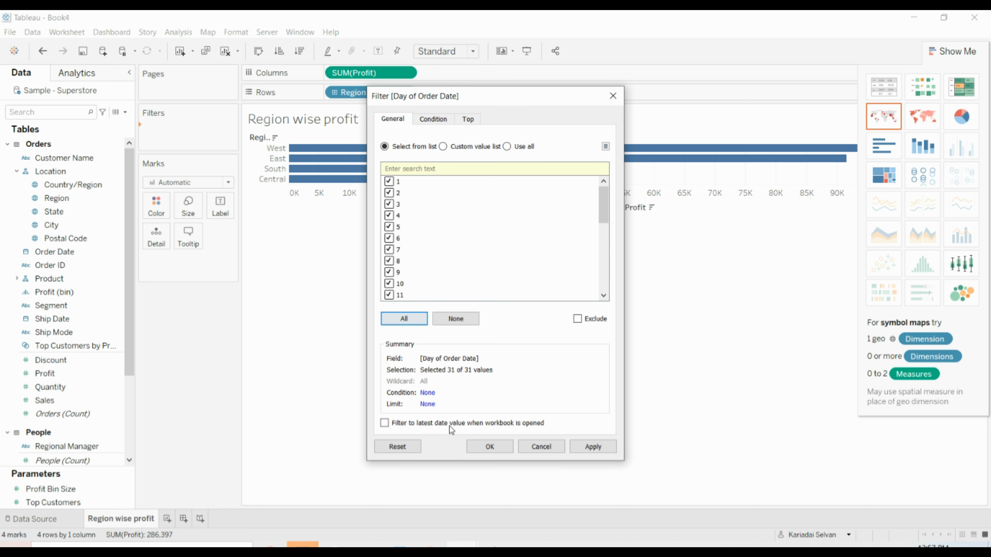
left_click(491, 447)
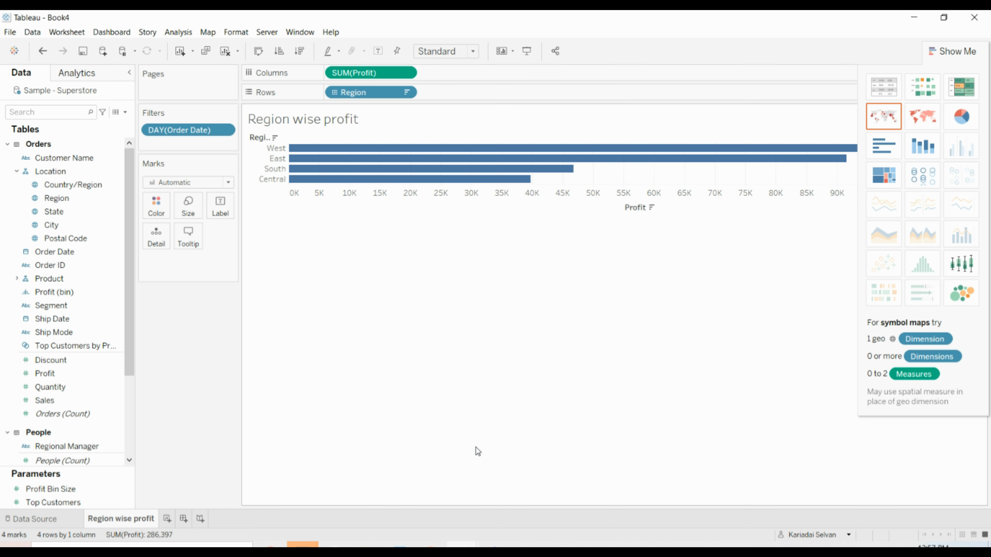
Convert the Order Date filter to continuous Day with the date range 03-01-2018 to 30-12-2021, and move Show Me off the chart's bars.
left_click(224, 130)
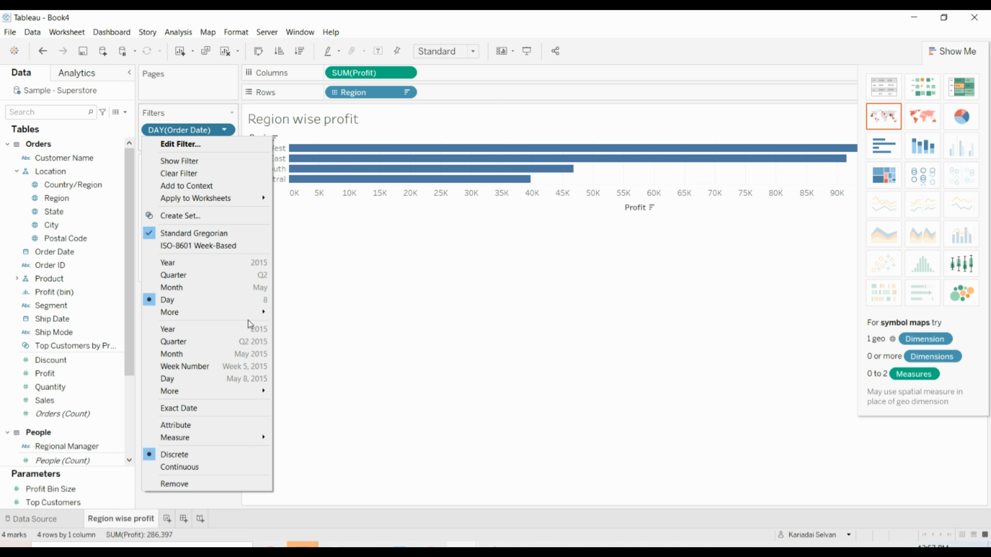
left_click(196, 379)
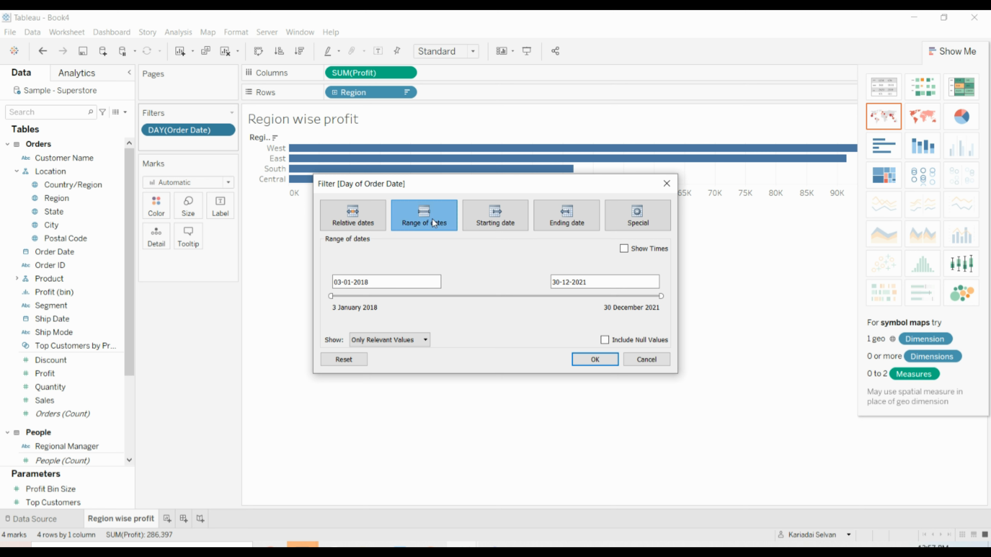
left_click(612, 361)
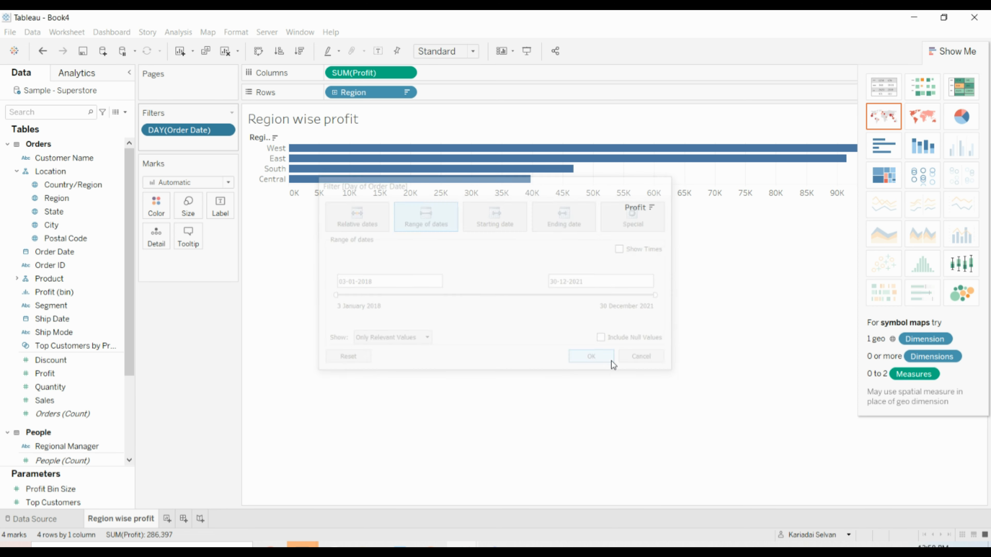
left_click(932, 57)
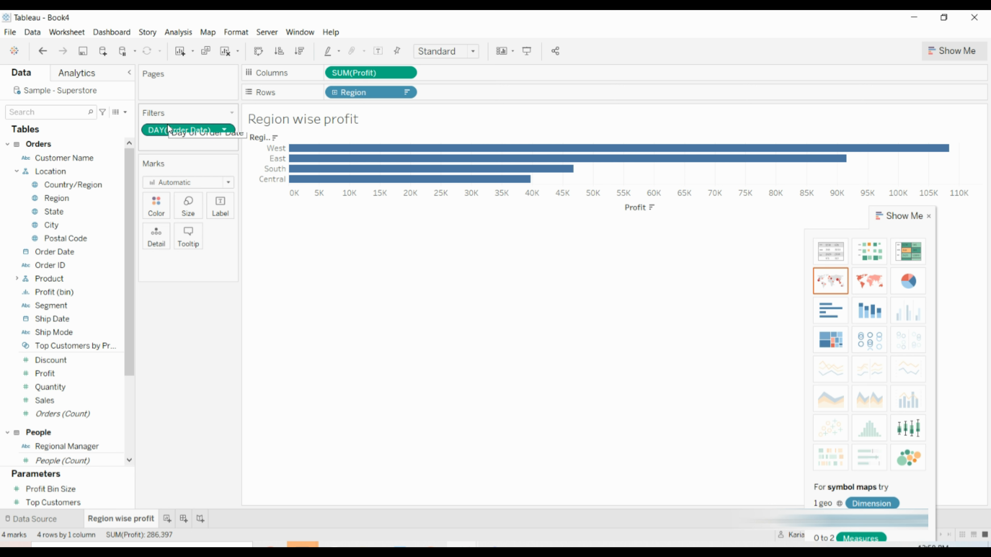
On a new worksheet, build a State map labelled with Sales and coloured by Region.
left_click(167, 518)
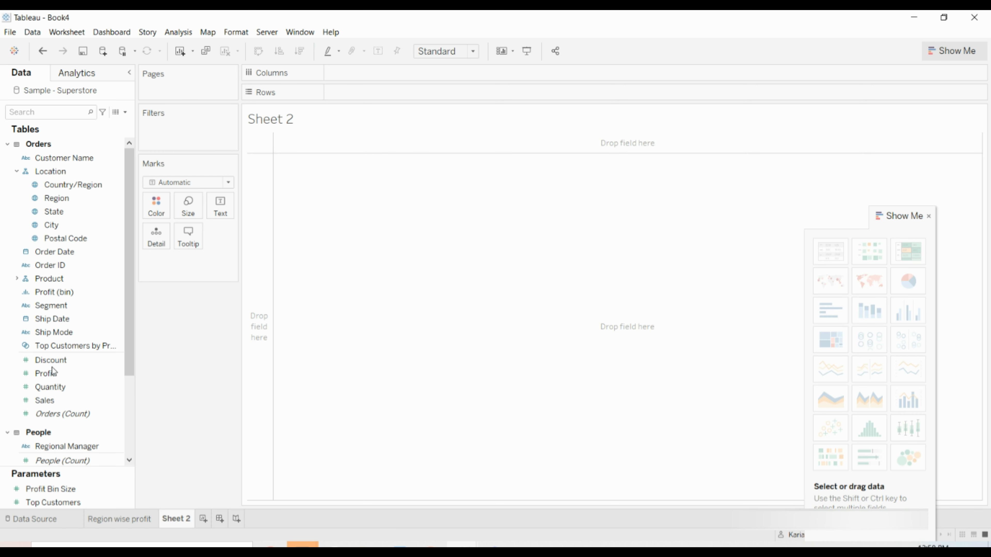
left_click(48, 212)
left_click_drag(46, 215, 436, 239)
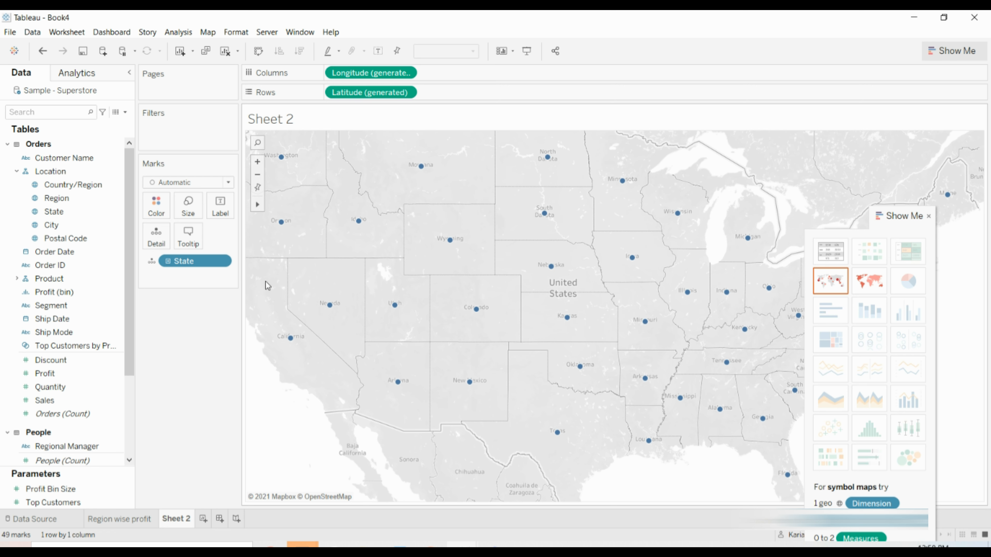
left_click_drag(80, 401, 222, 207)
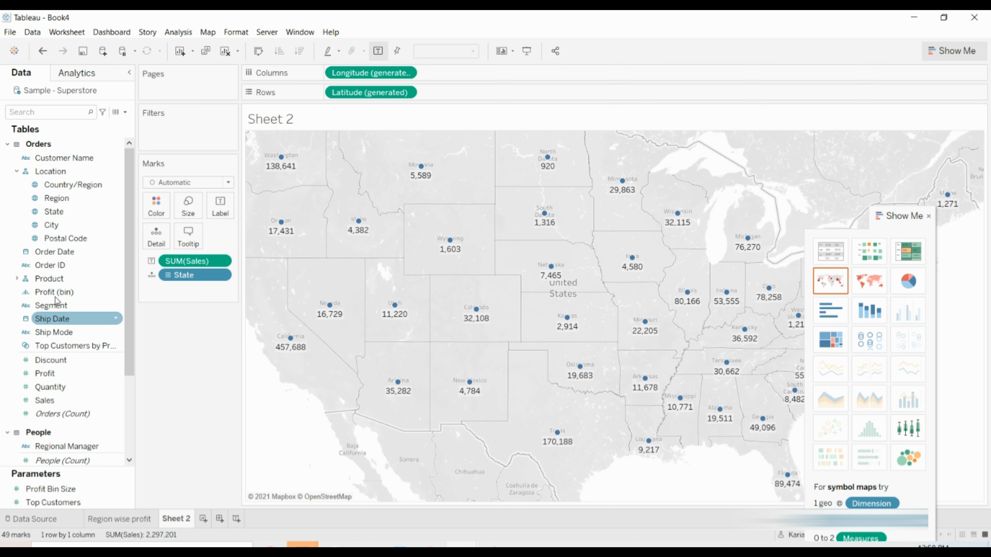
left_click_drag(60, 201, 195, 330)
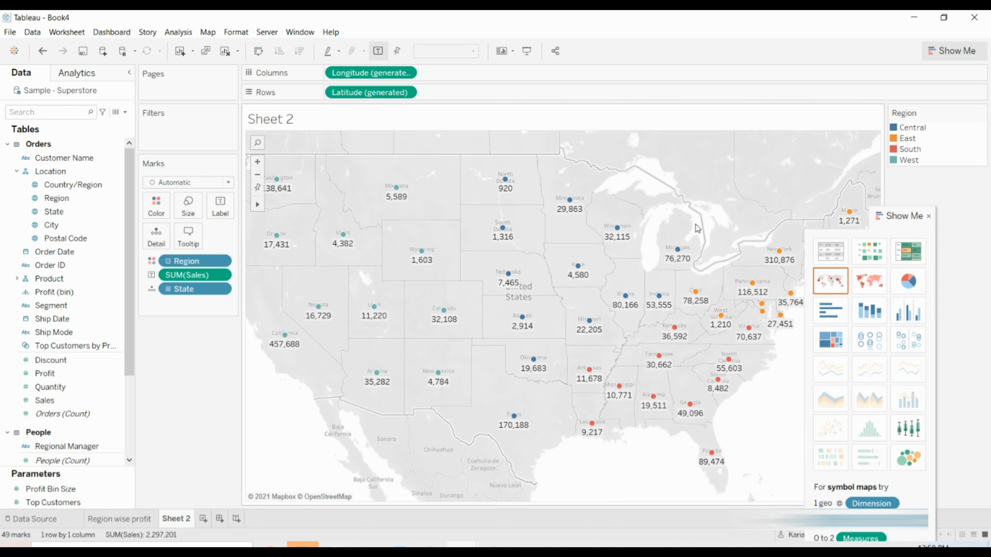
Rename Sheet 2 as map.
right_click(178, 520)
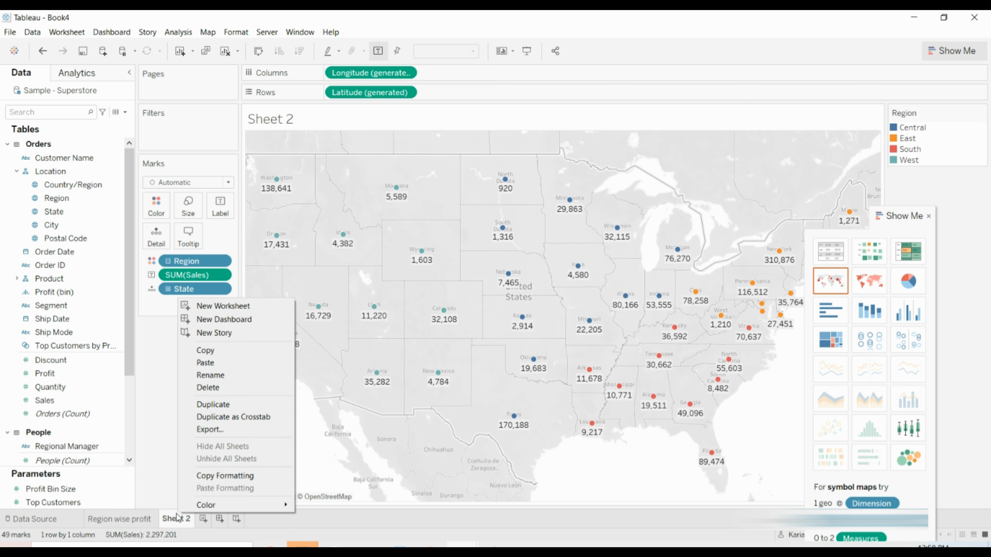
left_click(200, 375)
type("maps")
key("Return")
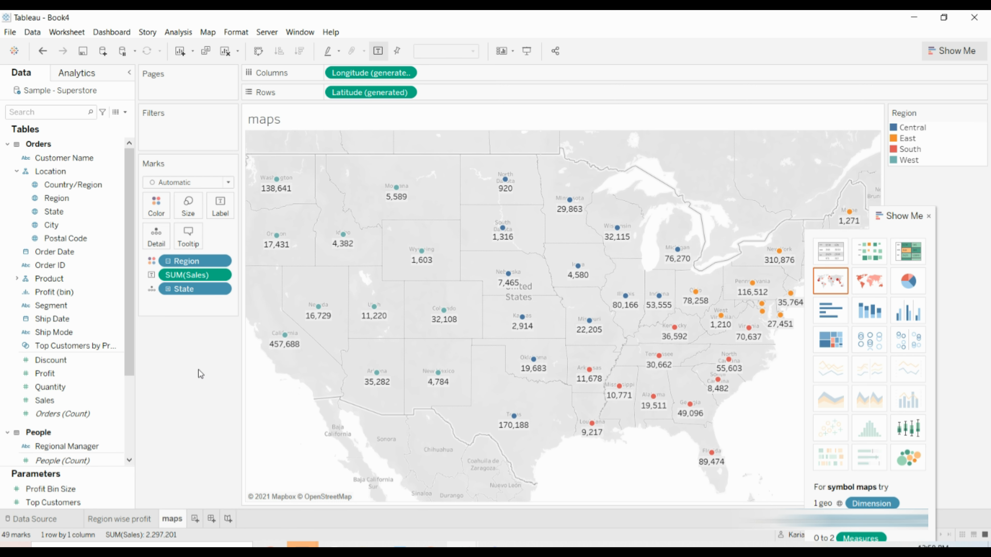
right_click(172, 520)
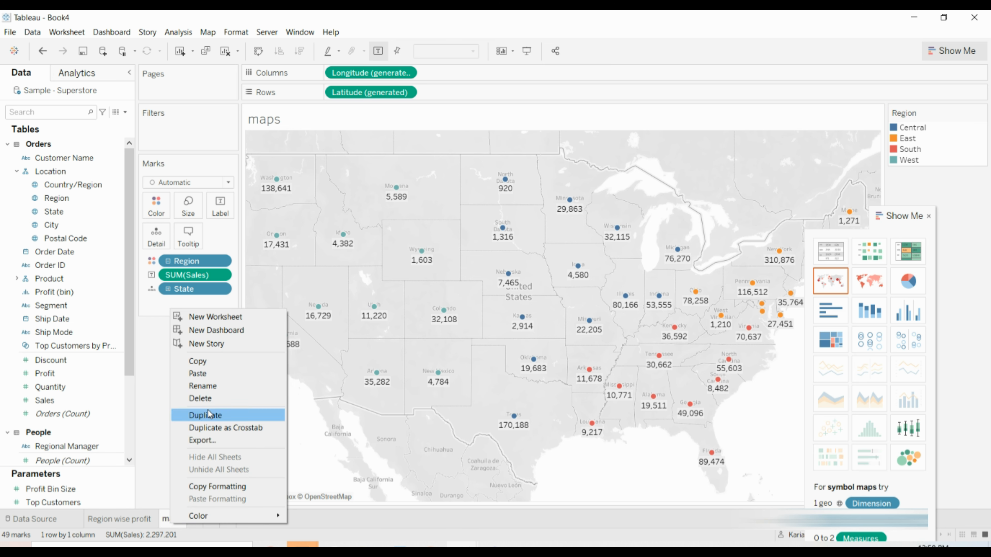
left_click(210, 387)
key("Right")
key("BackSpace")
key("Return")
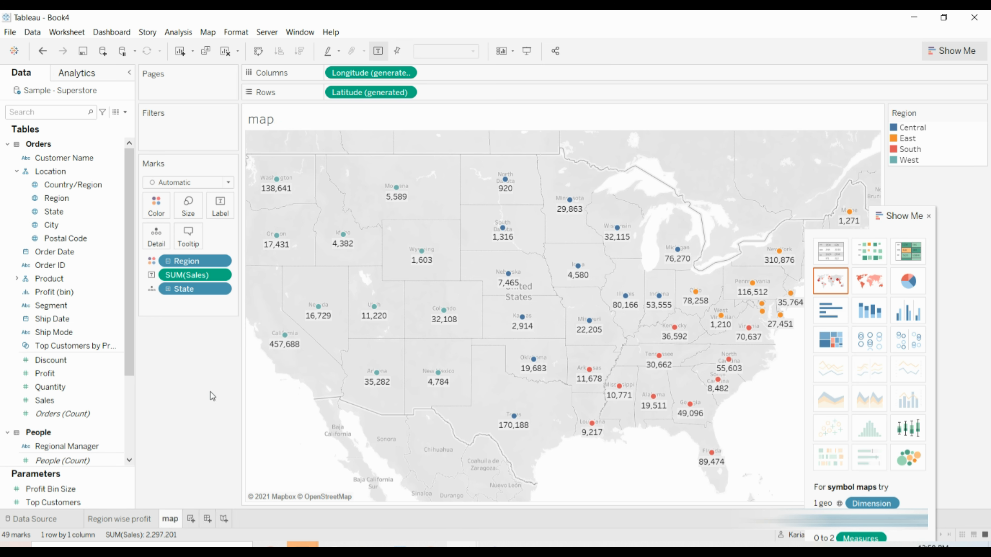
On a new worksheet, create a calculated field named Reset with the formula 'Reset' and place it in the view as text.
left_click(192, 520)
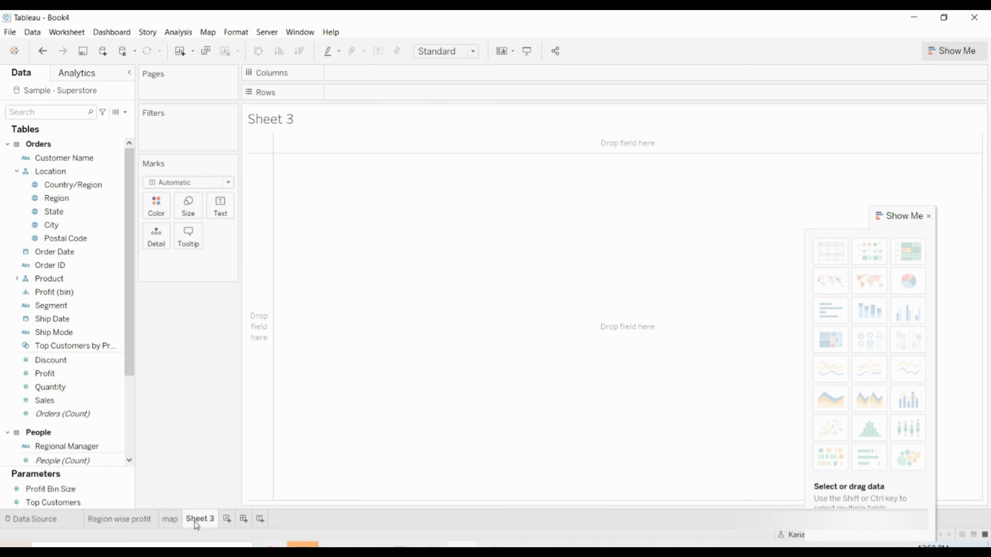
mouse_move(193, 523)
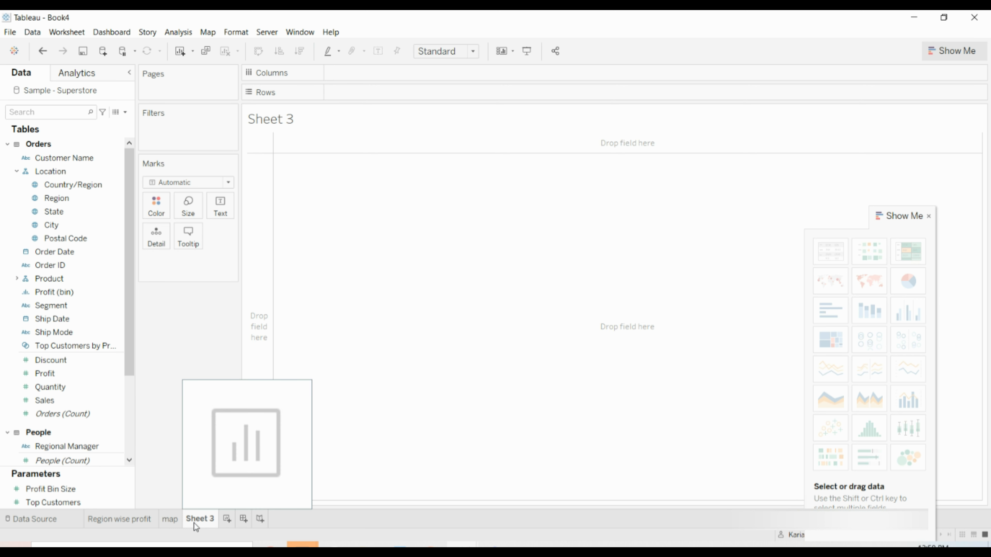
left_click(125, 113)
left_click(105, 124)
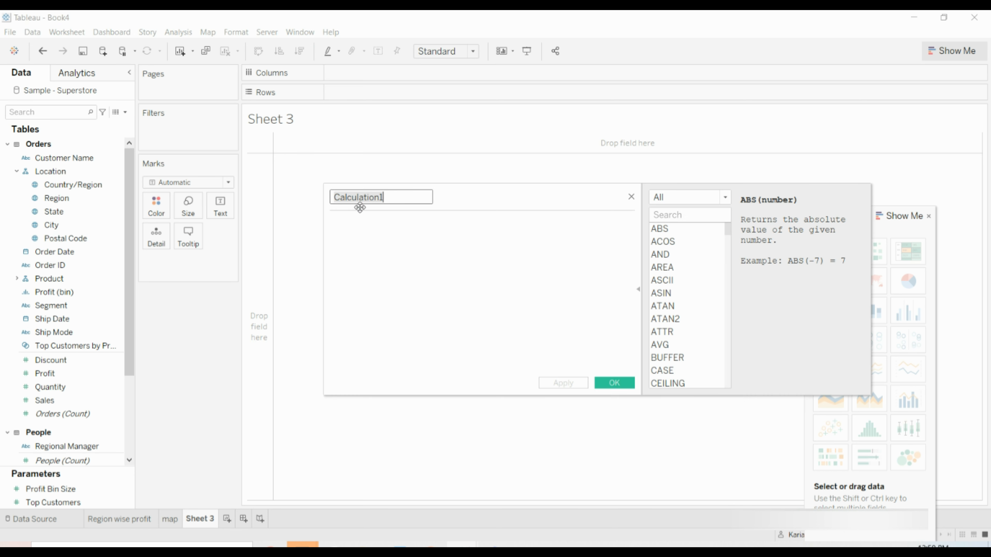
type("Reset")
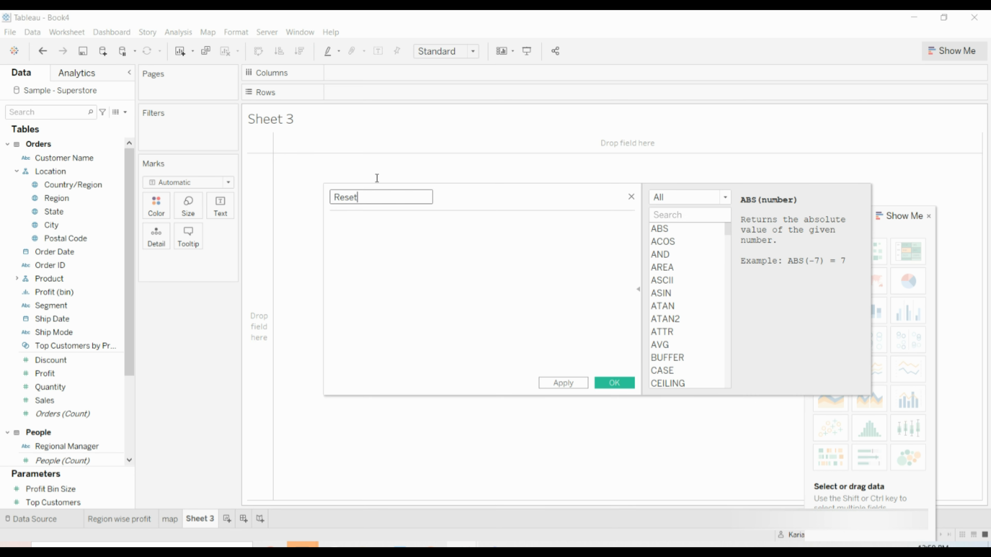
key("Tab")
type("'Resrt'")
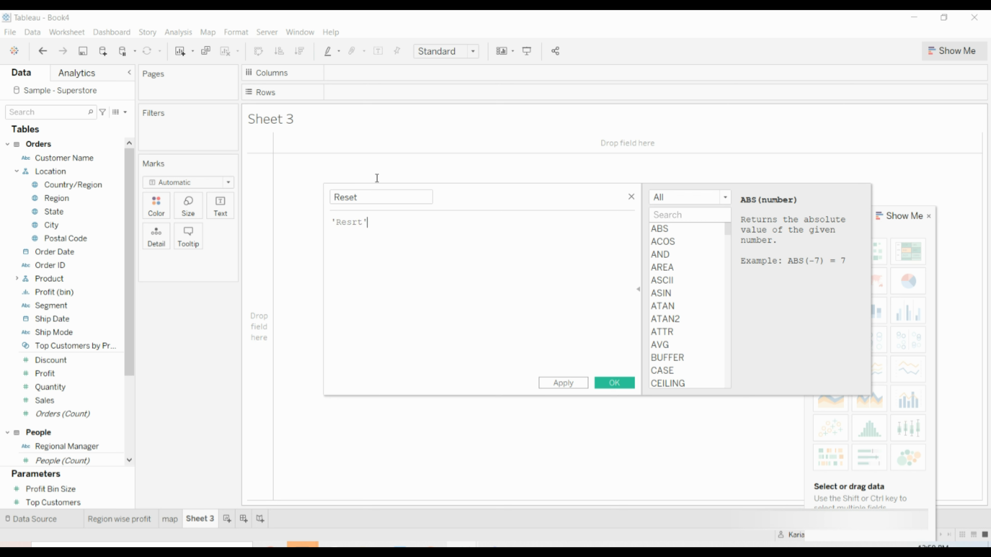
key("BackSpace")
key("BackSpace")
key("BackSpace")
type("et'")
left_click(614, 385)
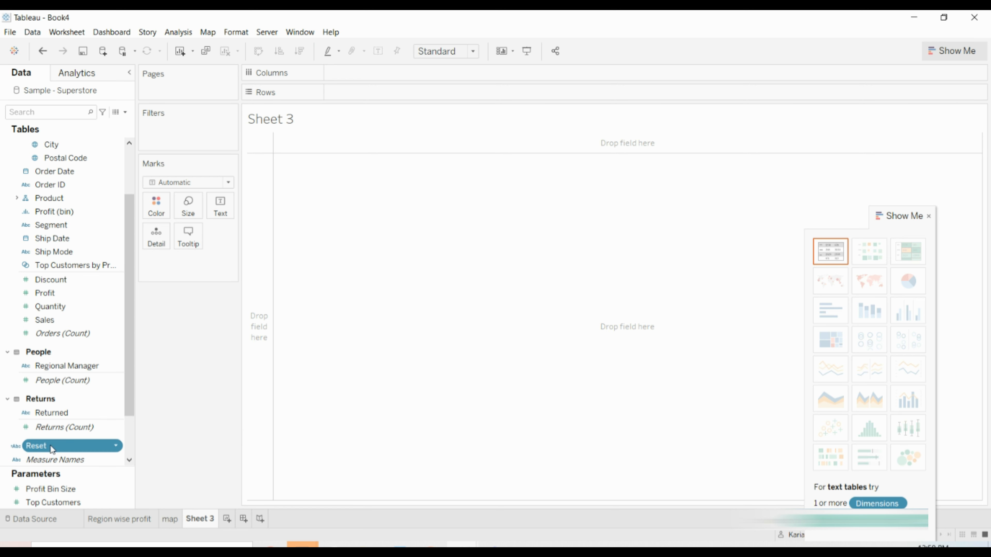
left_click_drag(37, 446, 504, 169)
mouse_move(262, 144)
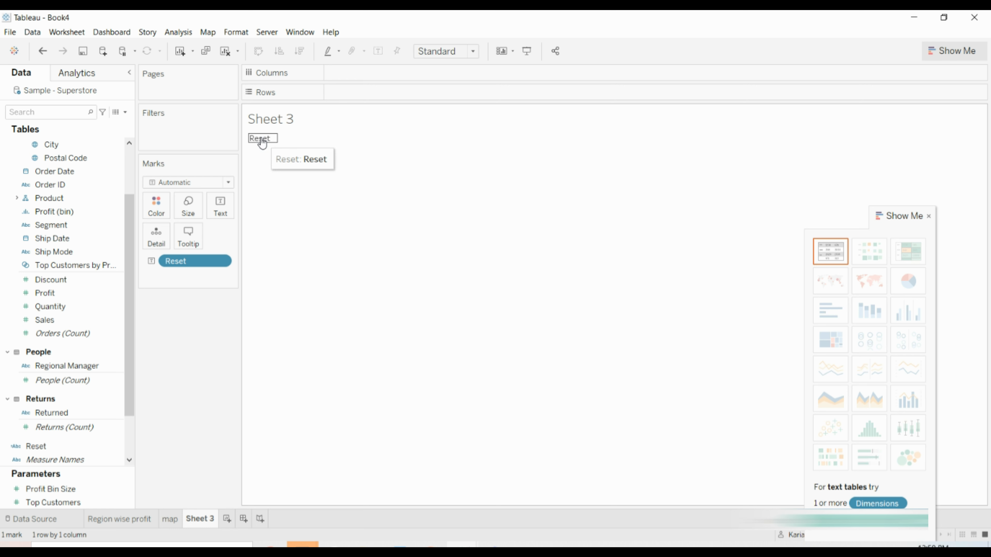
Set the worksheet's default font size to 16 and the view to Fit Width.
right_click(262, 144)
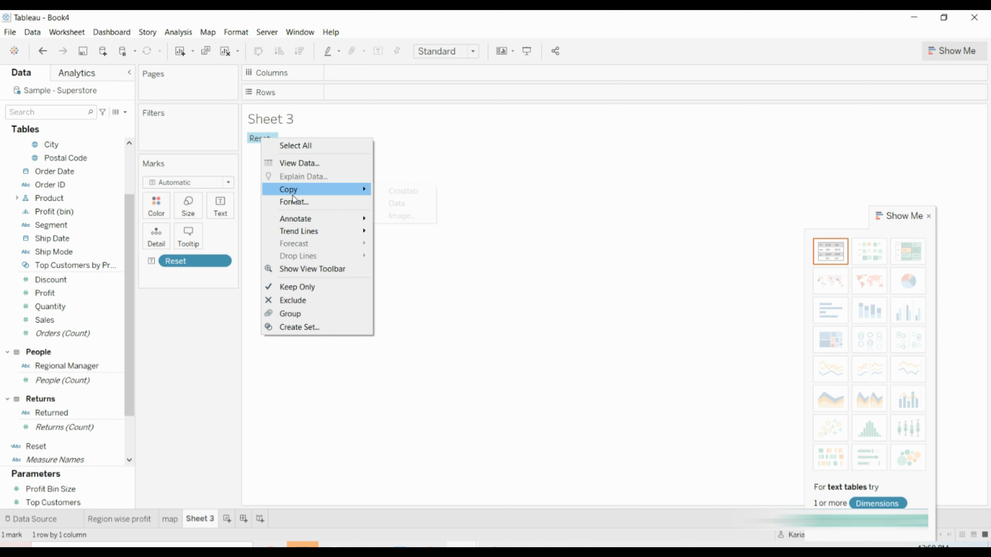
left_click(283, 202)
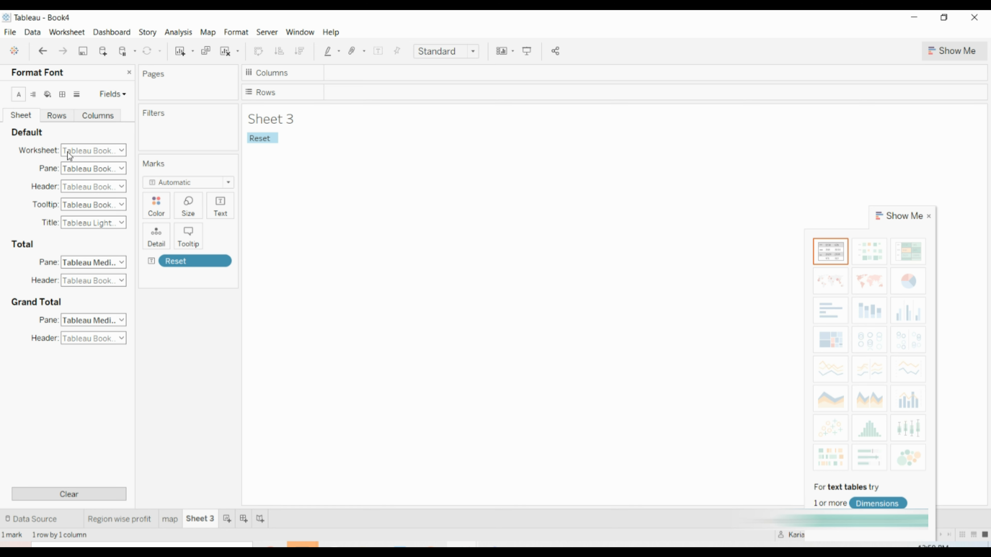
left_click(121, 150)
left_click(91, 185)
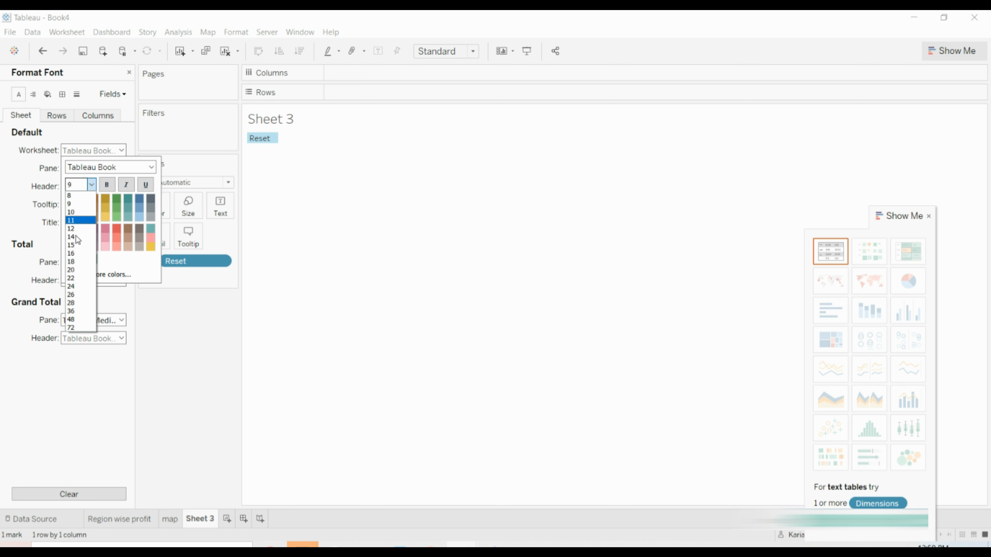
left_click(71, 255)
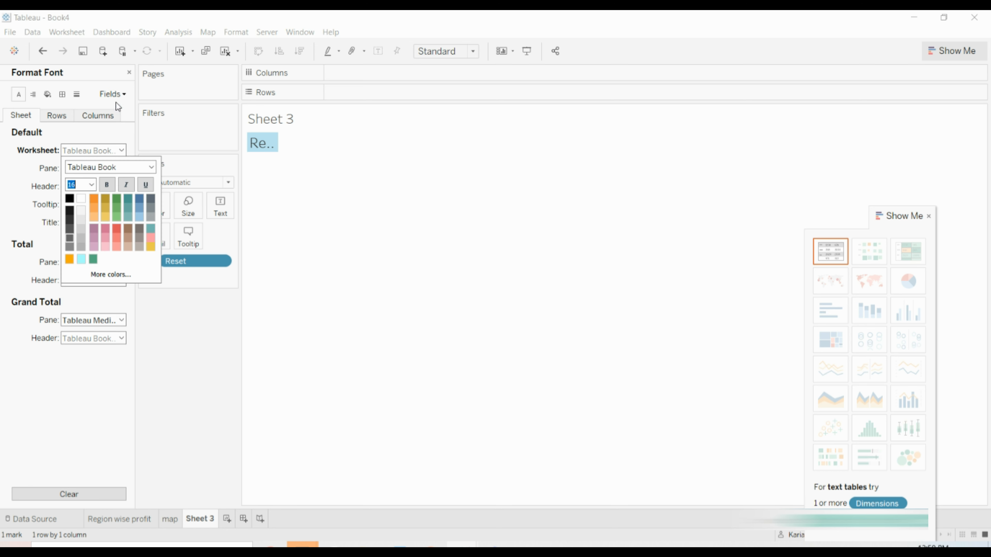
left_click(472, 54)
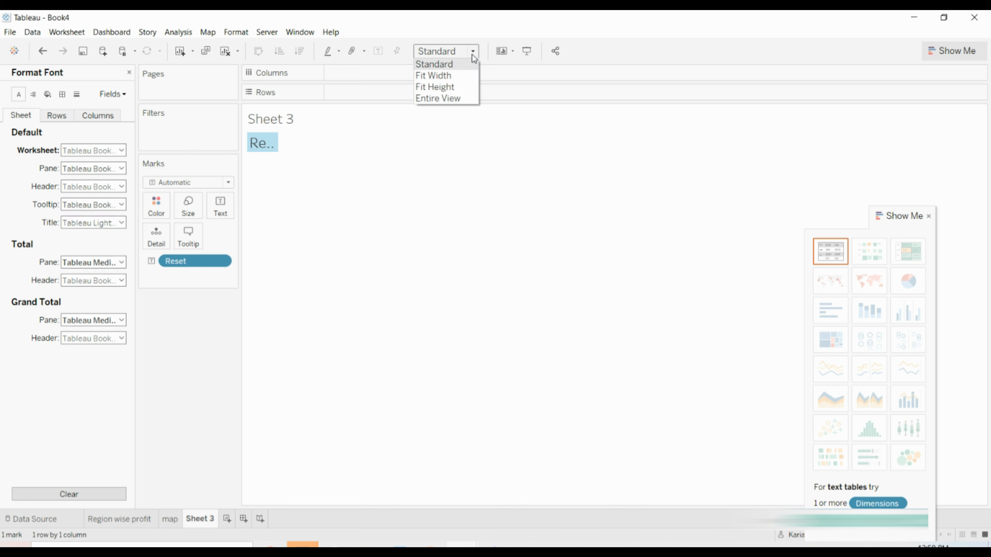
left_click(460, 80)
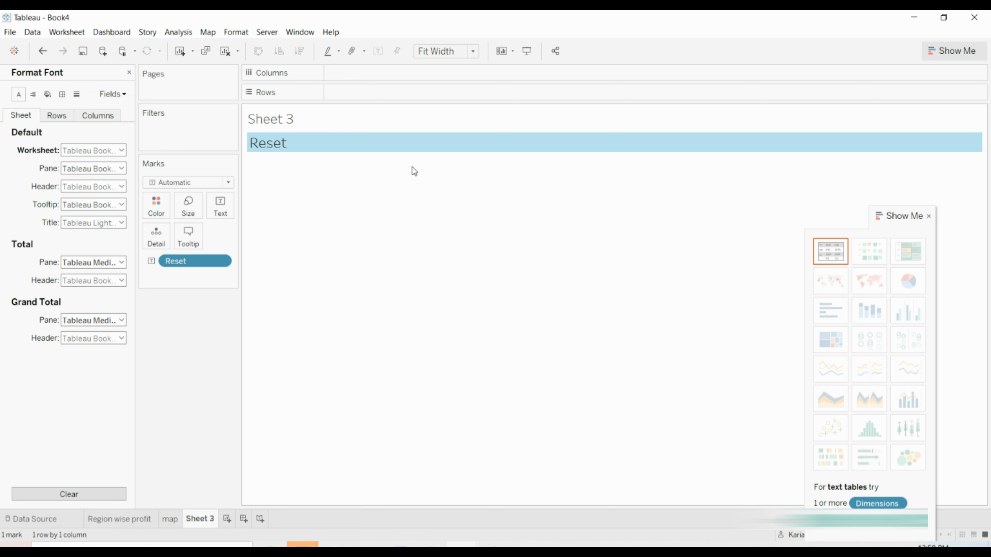
Rename Sheet 3 as Reset and create a new dashboard.
right_click(206, 521)
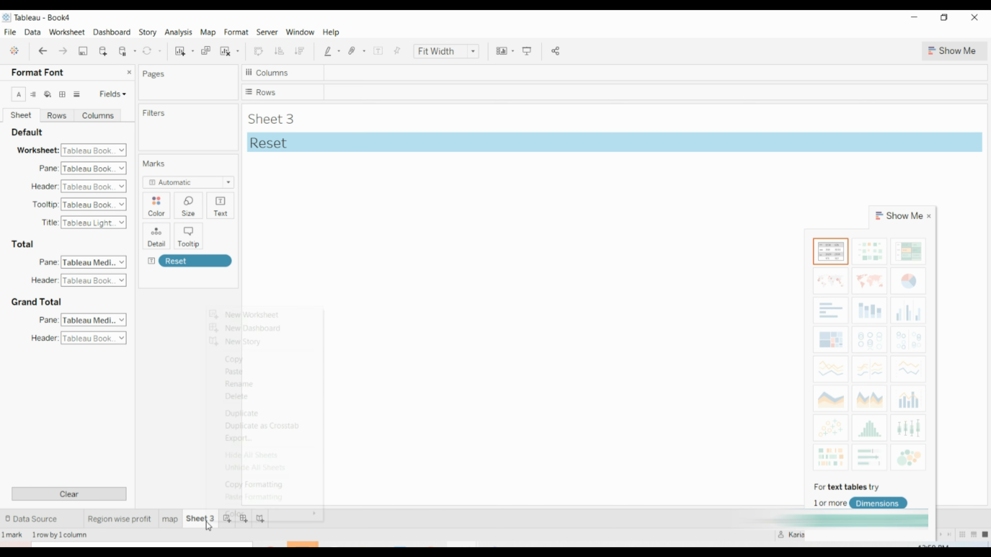
left_click(238, 384)
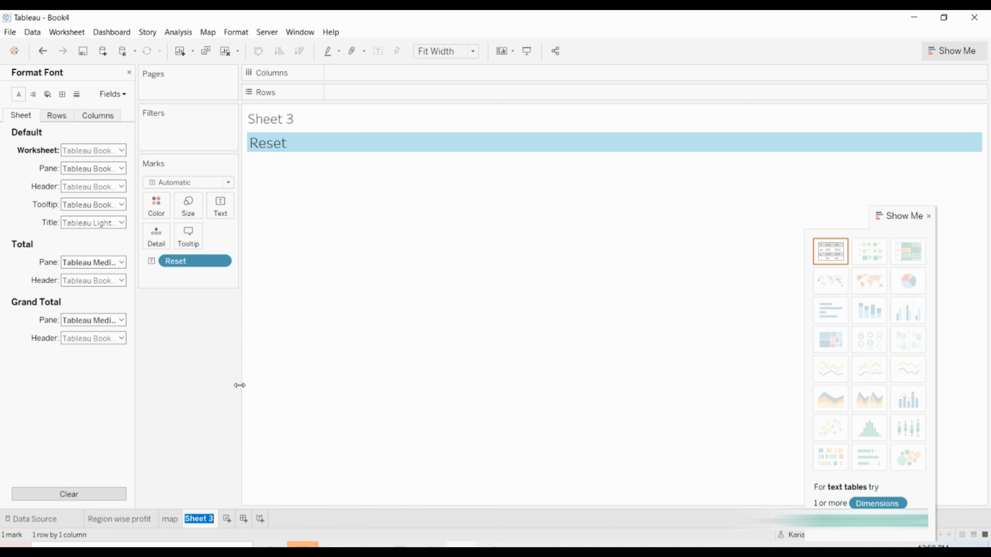
type("Reset")
key("Return")
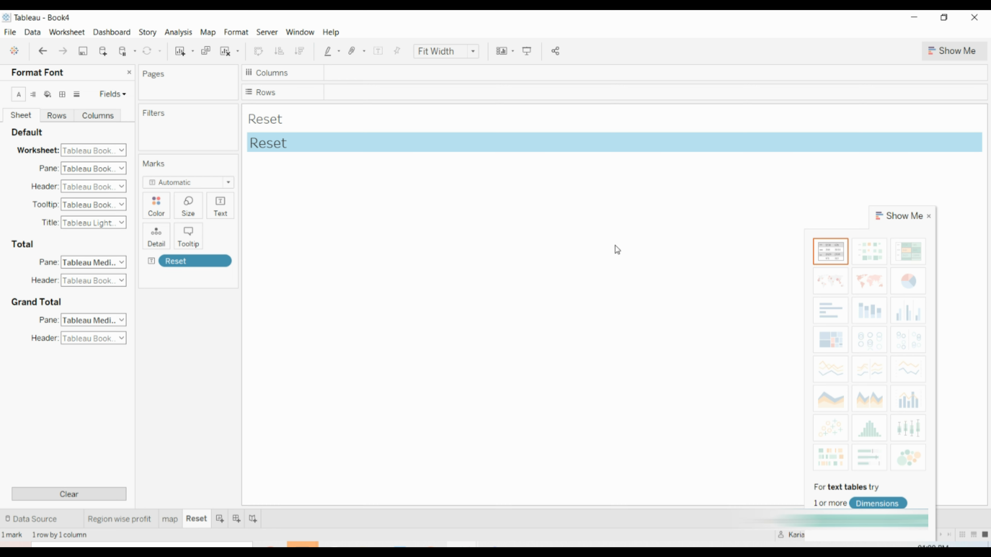
left_click(240, 515)
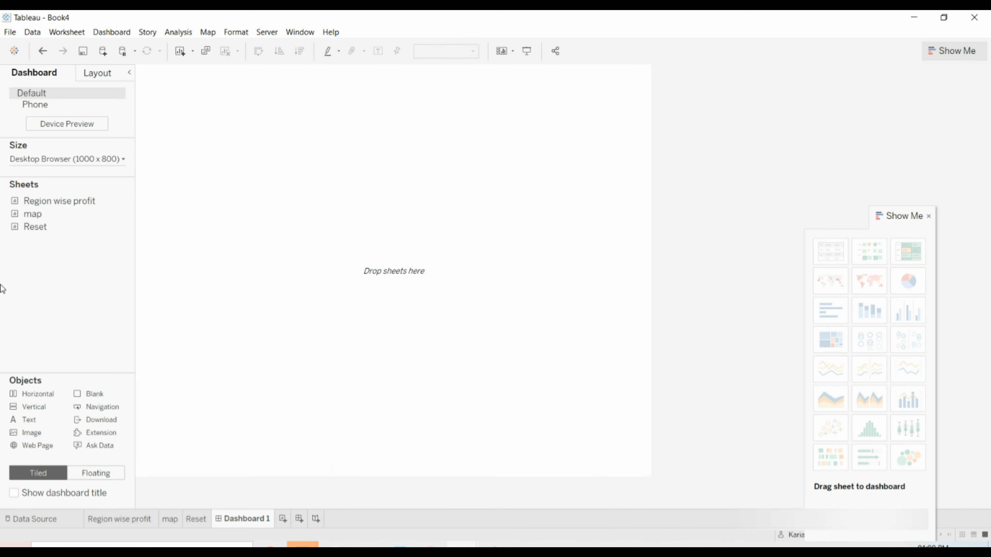
Place the Region wise profit sheet on the dashboard with the map sheet below it.
double_click(33, 201)
left_click_drag(33, 201, 243, 144)
left_click_drag(17, 216, 338, 336)
left_click(427, 73)
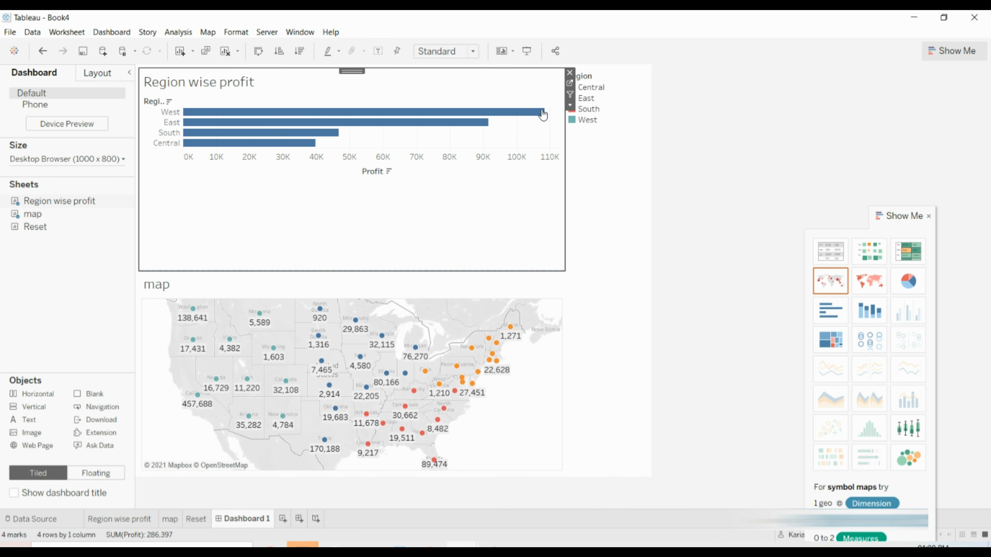
Use the Region wise profit chart as a filter and show its Day of Order Date filter on the dashboard.
left_click(568, 94)
left_click(503, 80)
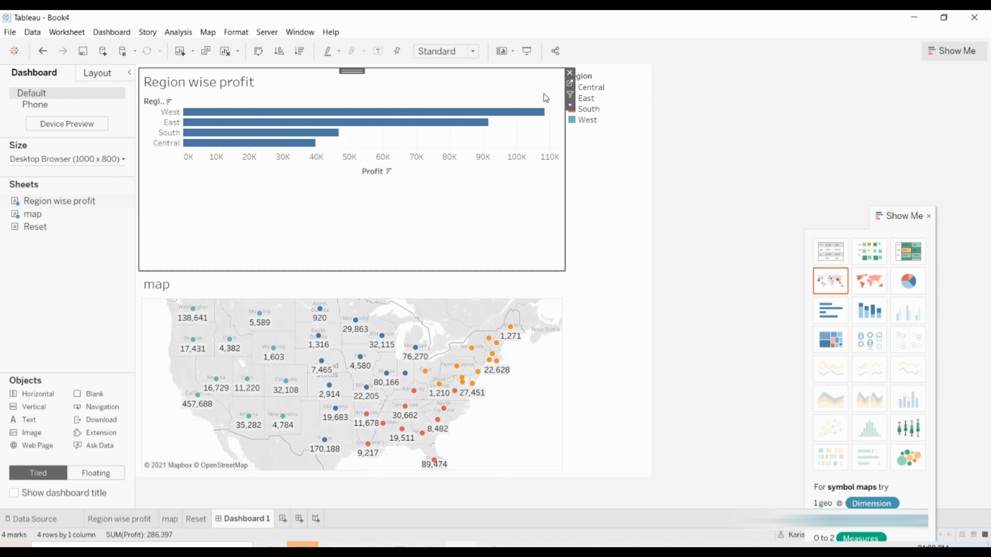
left_click(571, 94)
left_click(570, 106)
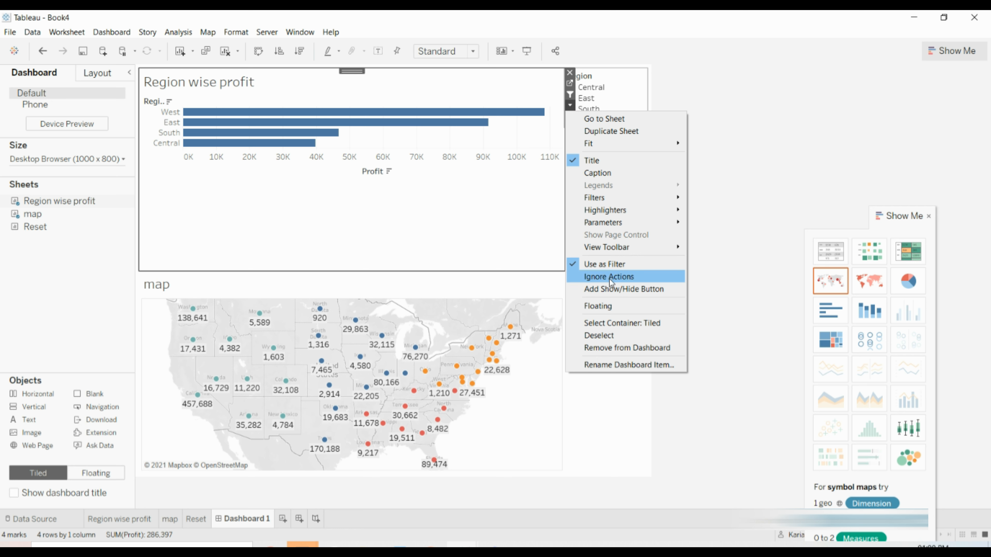
mouse_move(665, 199)
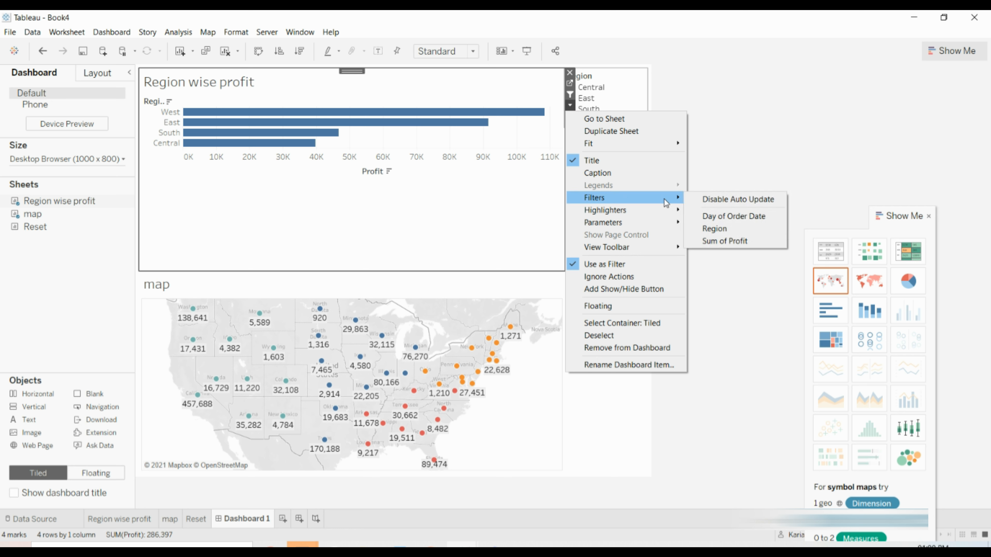
left_click(715, 217)
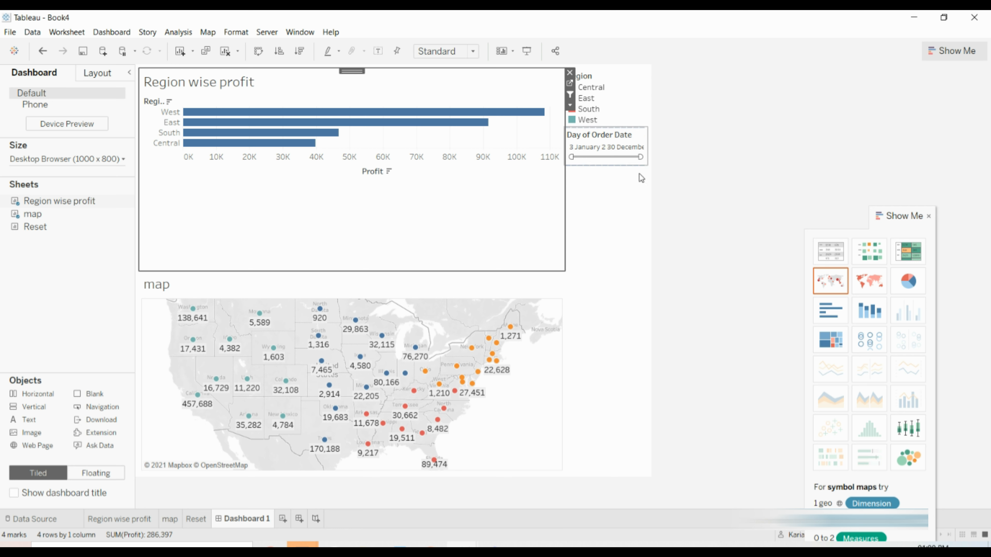
Place the Reset sheet on the dashboard directly below the Day of Order Date filter.
mouse_move(2, 228)
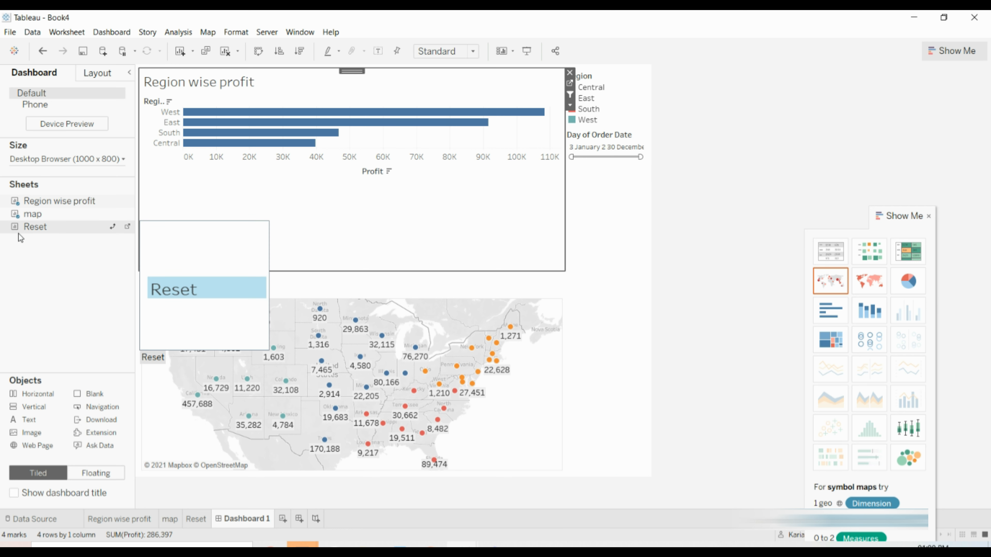
mouse_move(25, 230)
left_mouse_down()
mouse_move(631, 220)
mouse_move(593, 214)
left_mouse_up()
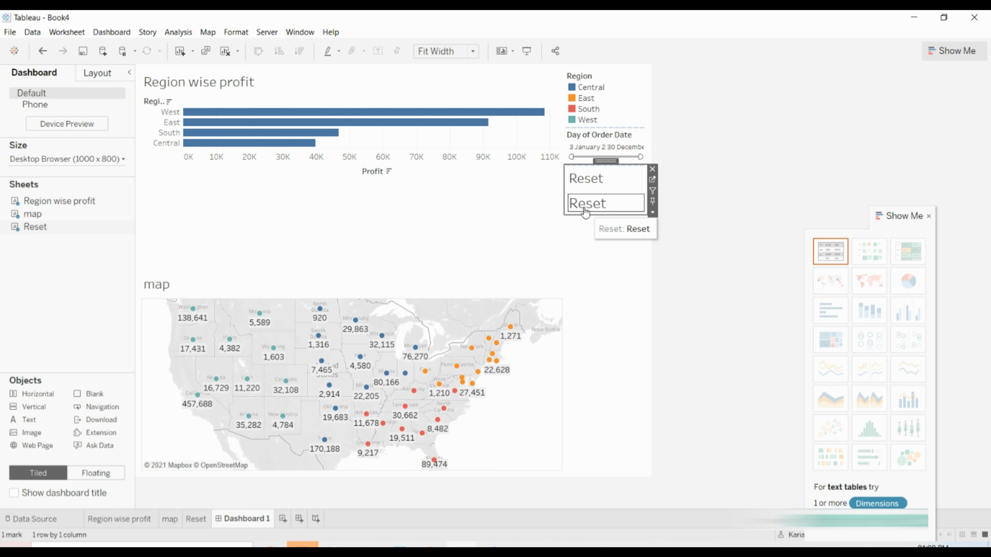
left_click_drag(605, 201, 637, 220)
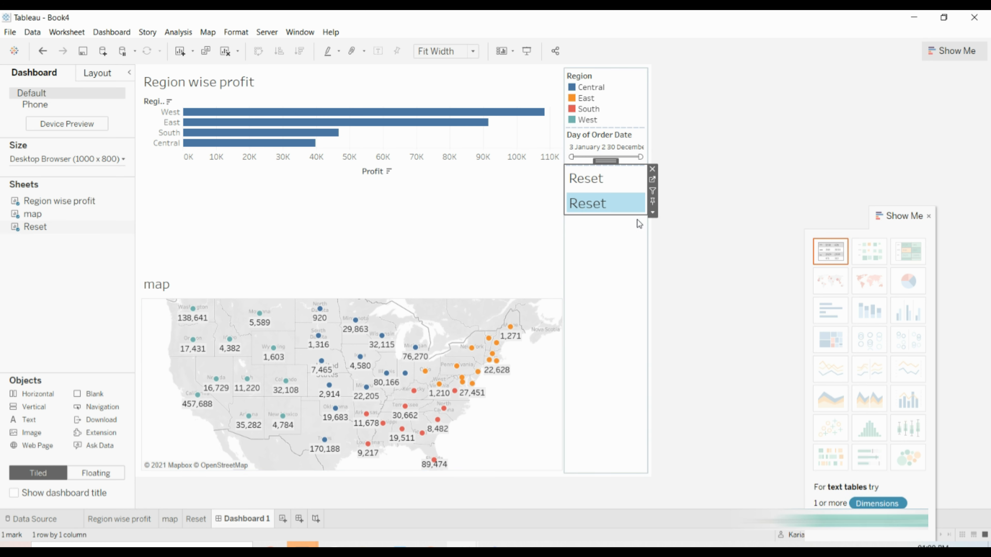
double_click(597, 182)
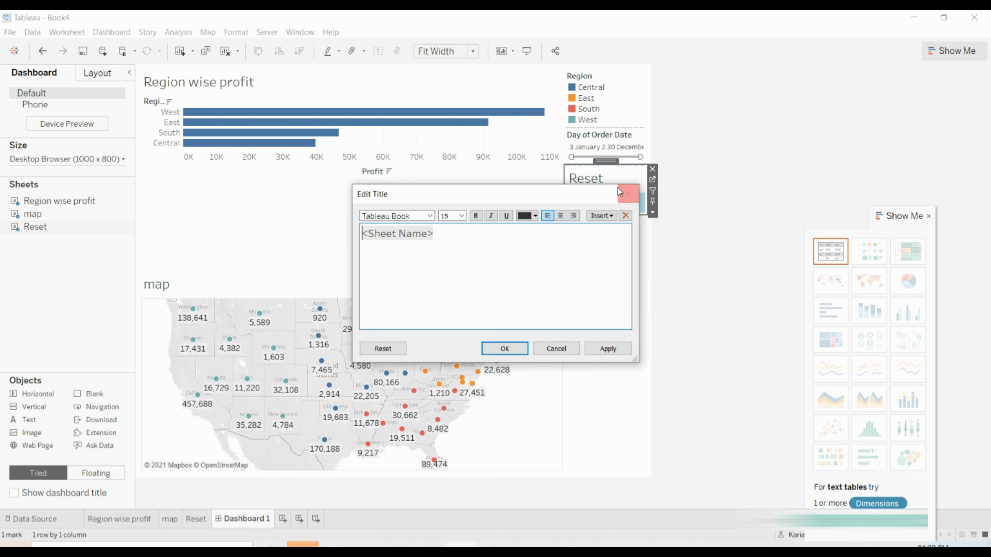
left_click(629, 194)
left_click(615, 289)
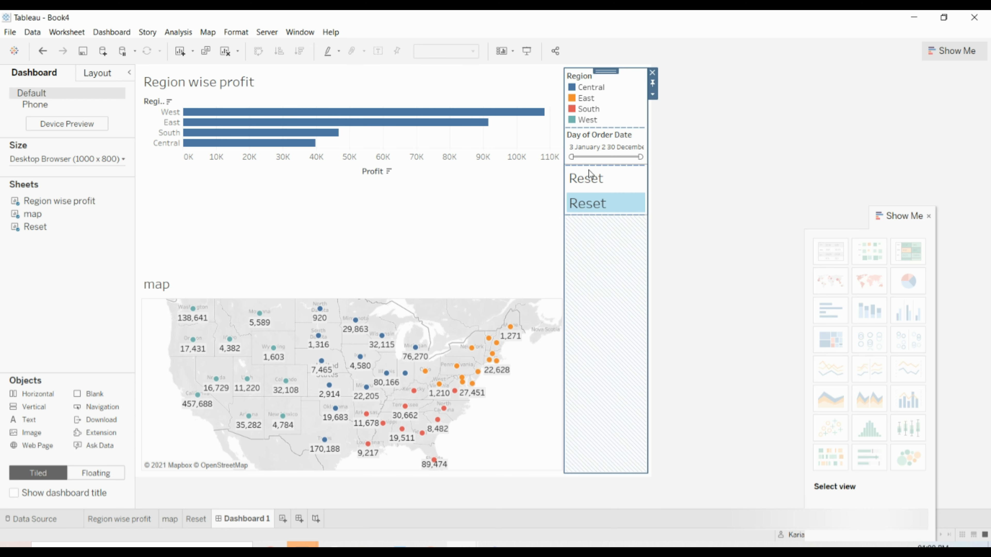
Hide the title of the Reset sheet on the dashboard and select its Reset text mark.
left_click(589, 182)
right_click(588, 179)
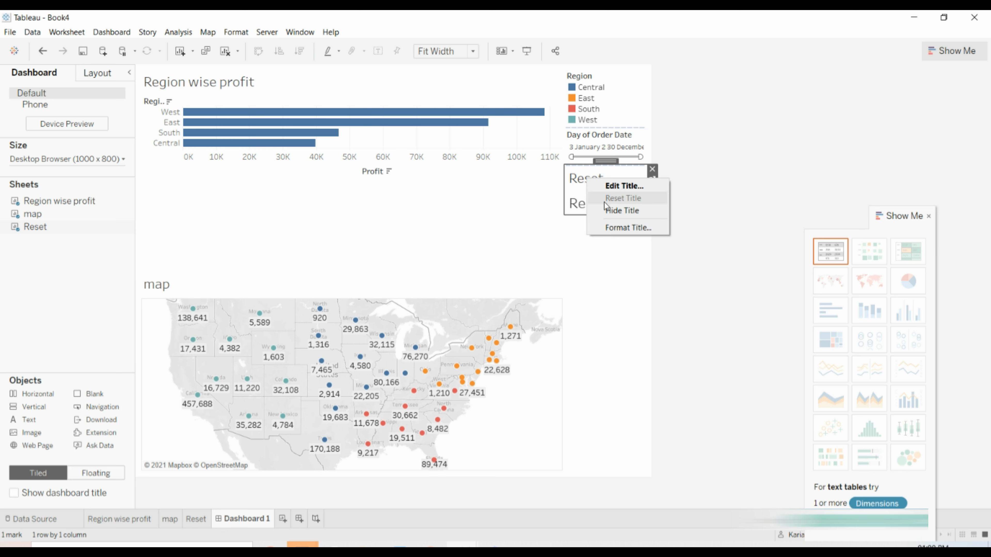
left_click(608, 211)
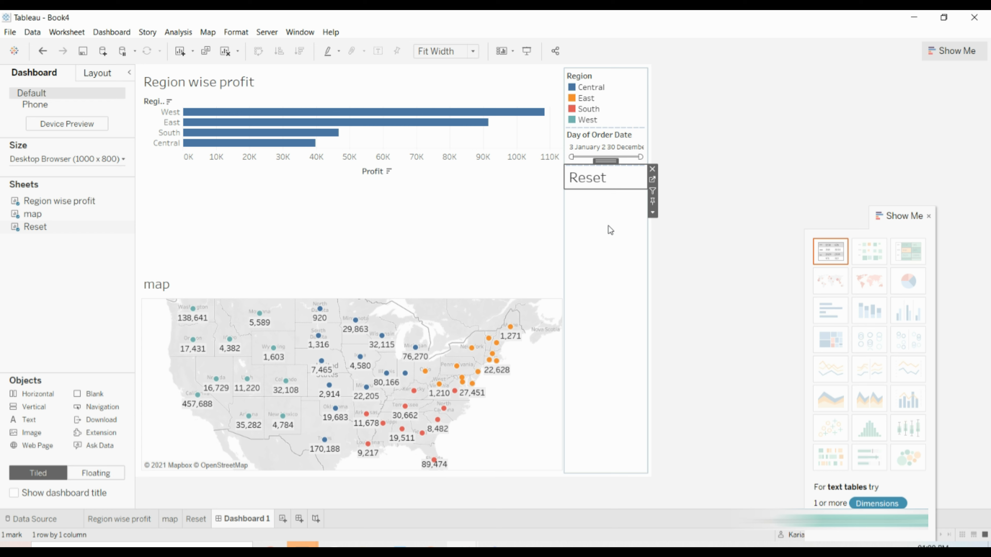
left_click(606, 182)
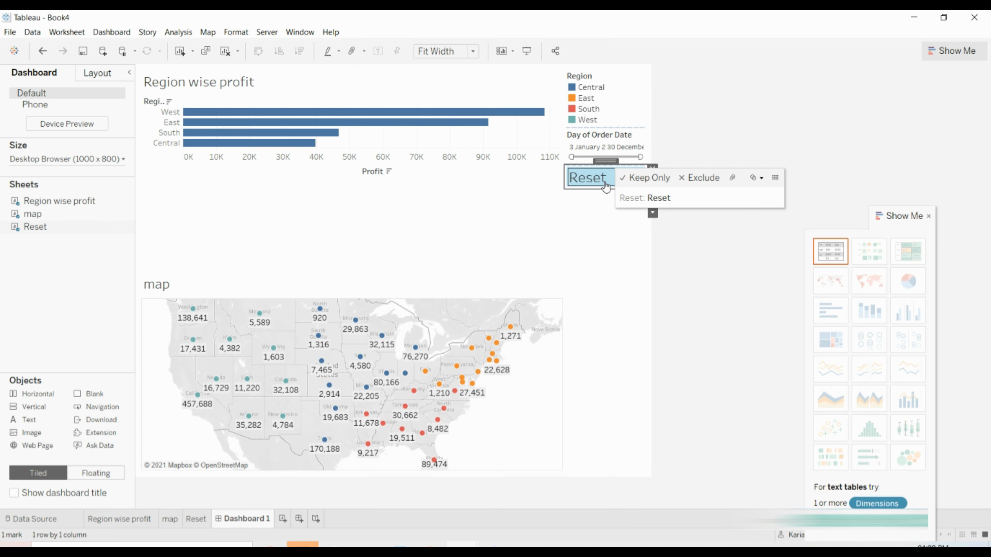
Edit the dashboard action Filter 1 (generated) to exclude Reset from its target sheets.
left_click(111, 32)
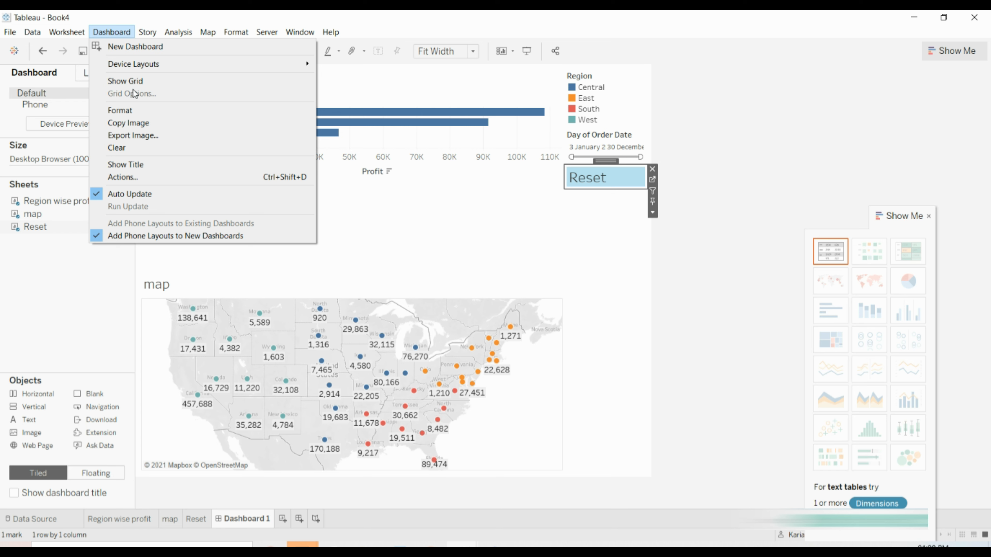
left_click(124, 177)
mouse_move(480, 392)
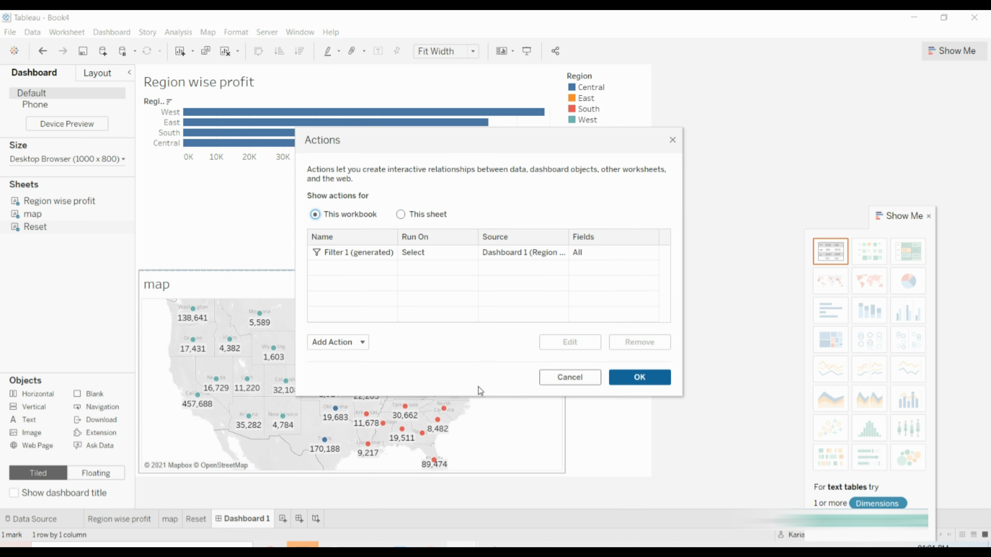
left_click(356, 256)
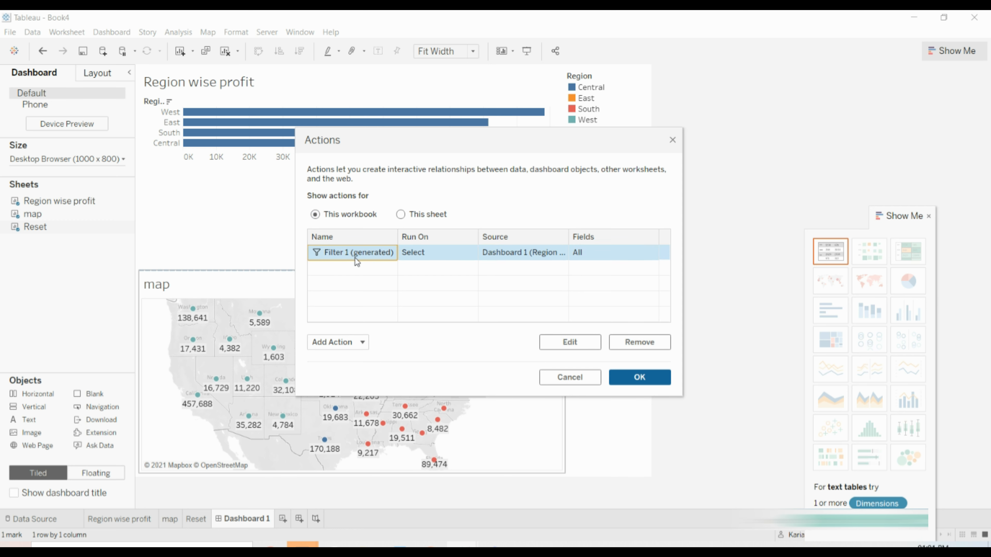
double_click(354, 258)
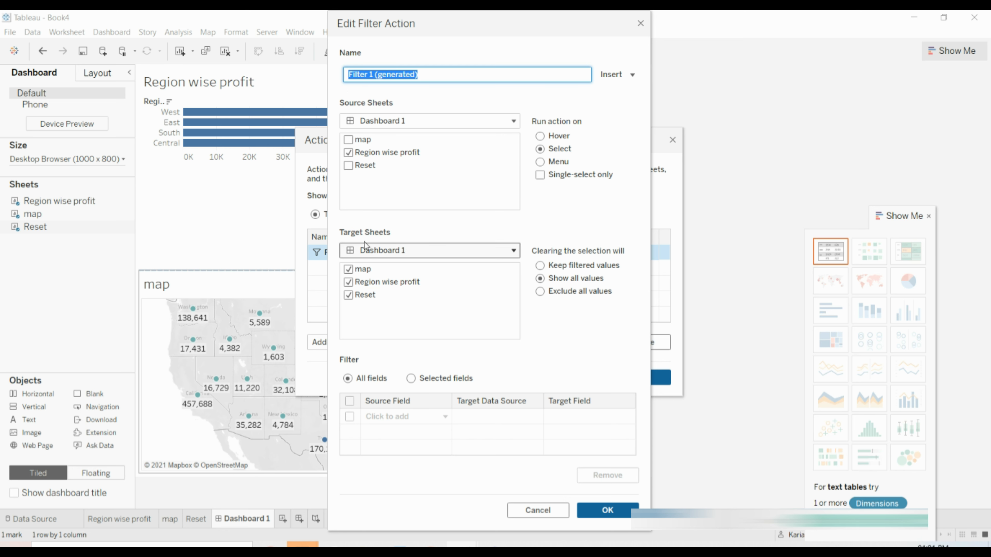
left_click(349, 295)
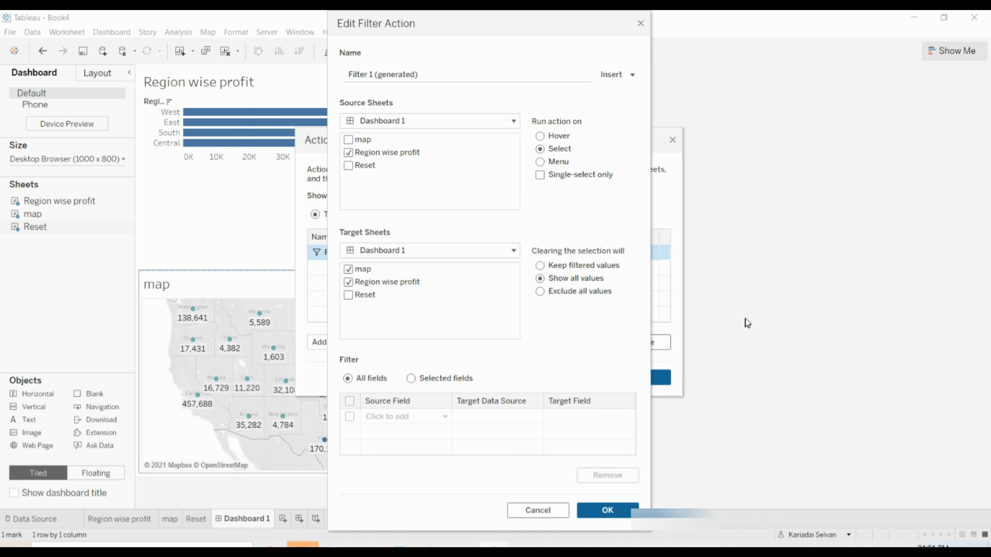
left_click(621, 510)
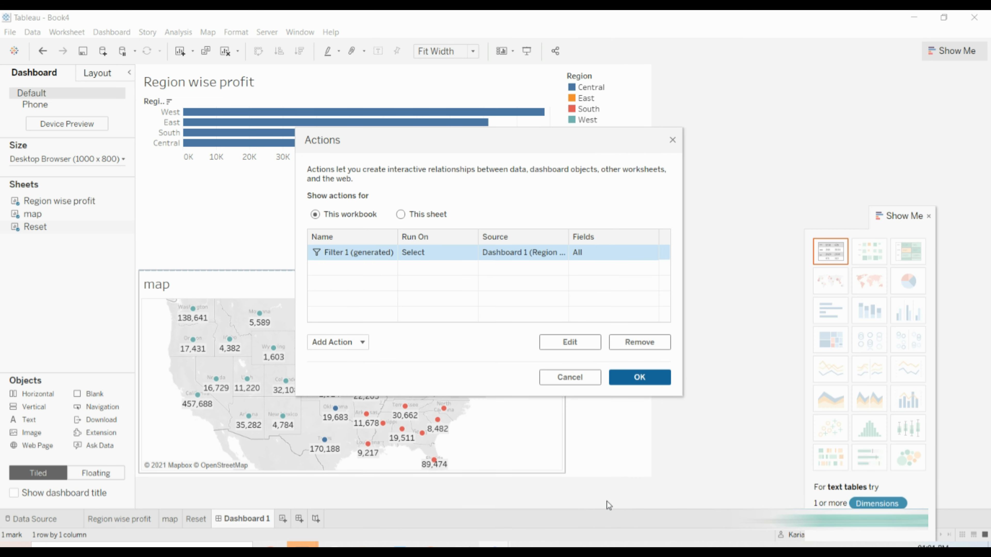
Add a filter action with only Reset as source sheet, run on Select, showing all values when cleared and filtering on selected fields.
left_click(360, 346)
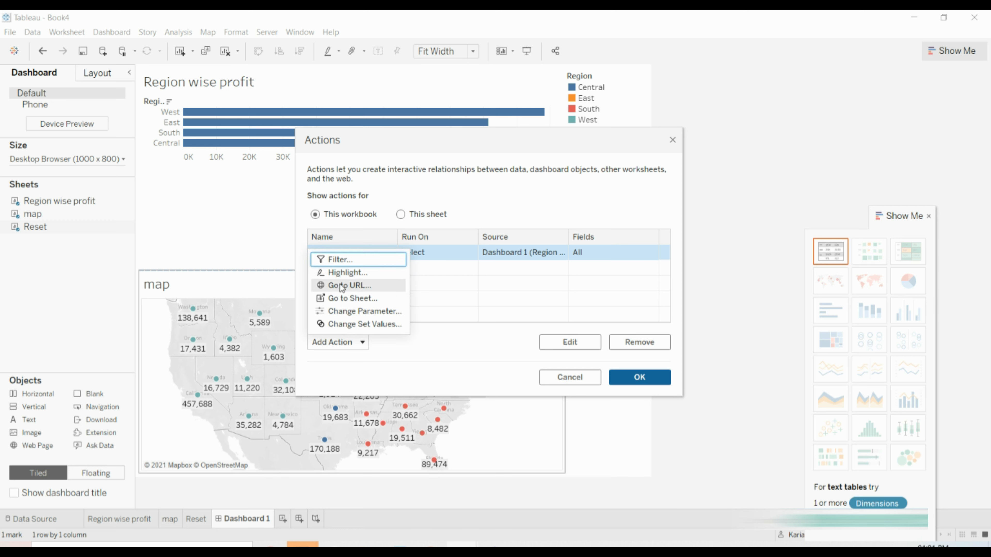
left_click(337, 259)
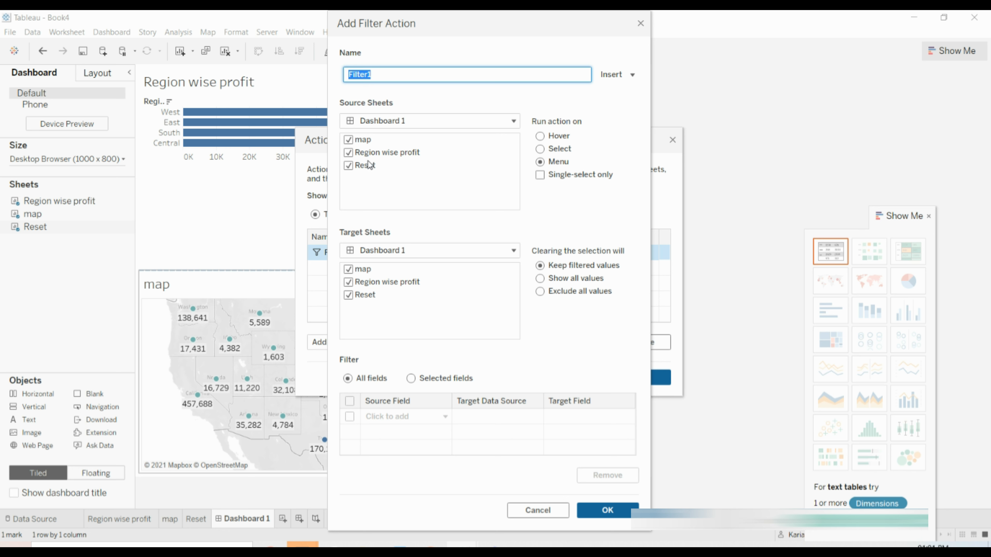
left_click(349, 152)
left_click(348, 140)
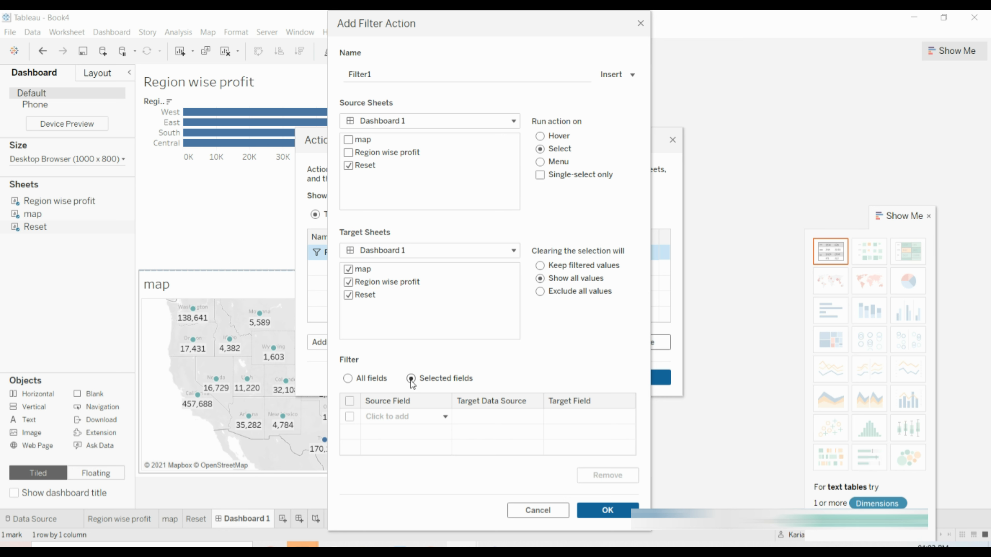
Add Region and Country/Region as source fields of the new filter action.
left_click(444, 417)
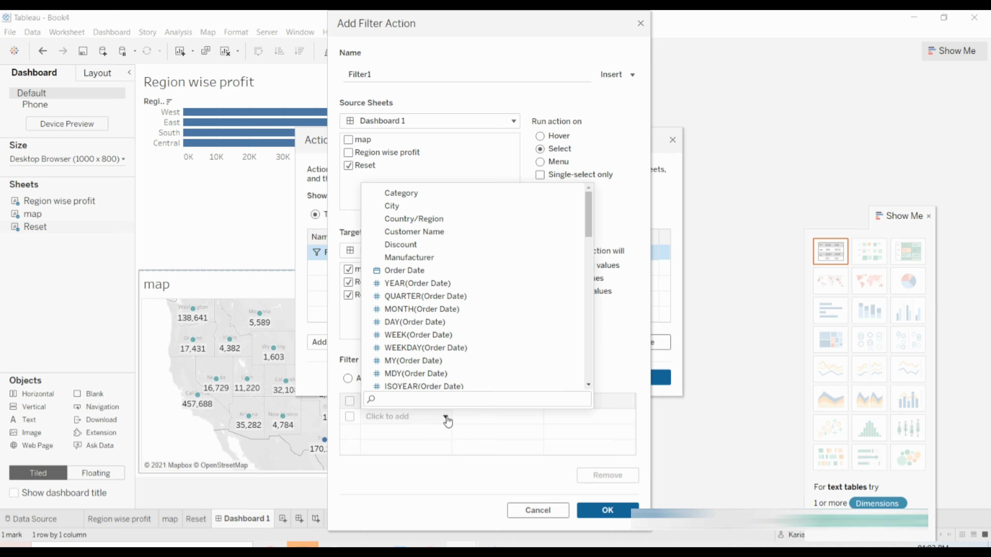
type("reg")
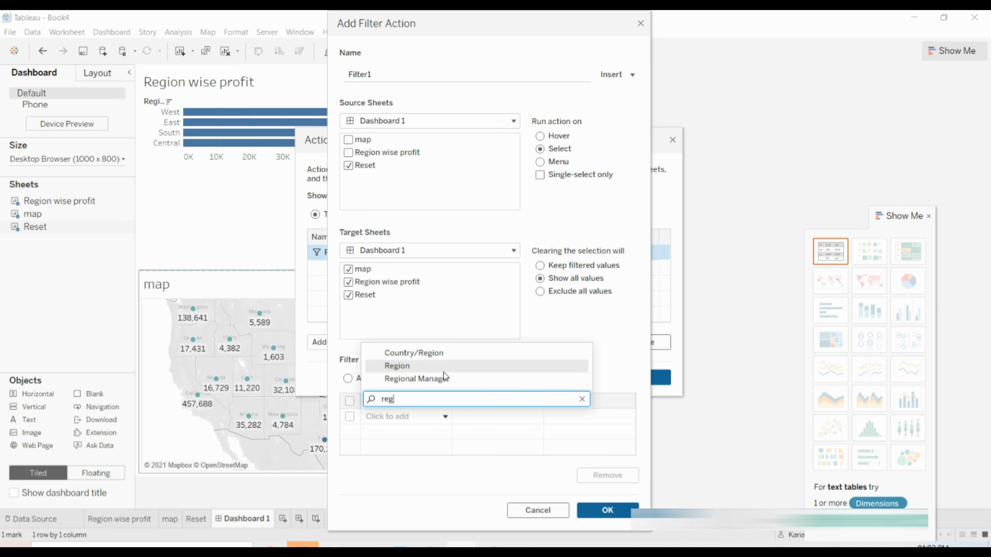
left_click(443, 366)
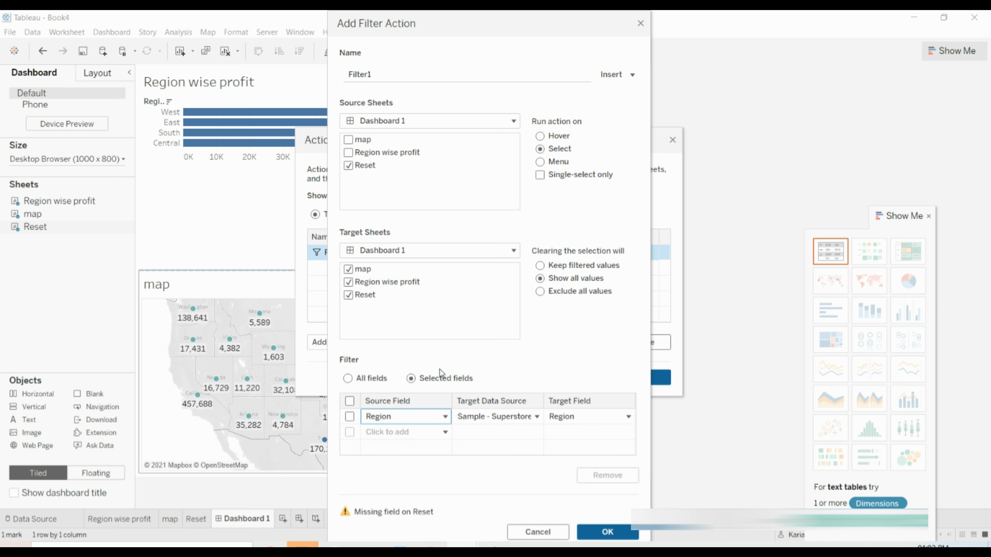
left_click(408, 437)
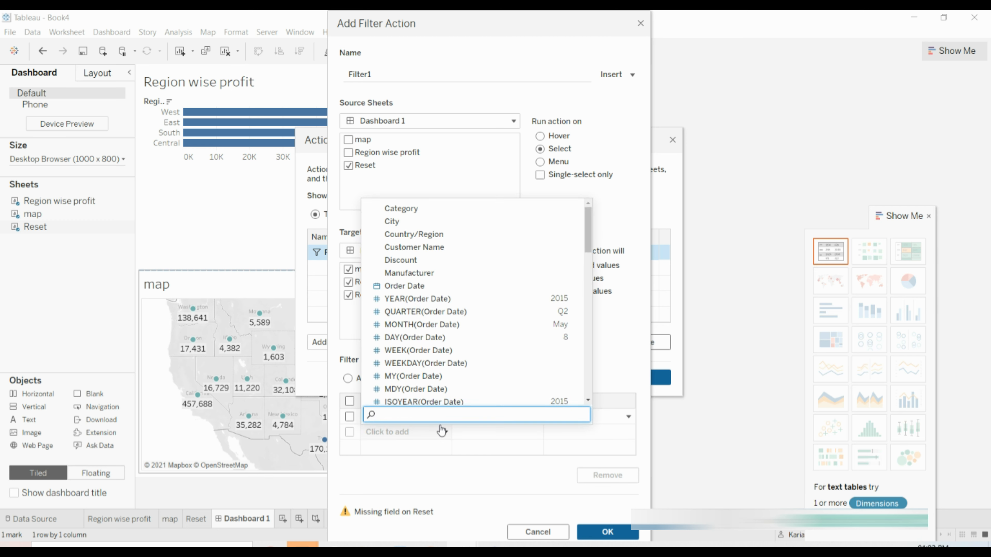
type("regi")
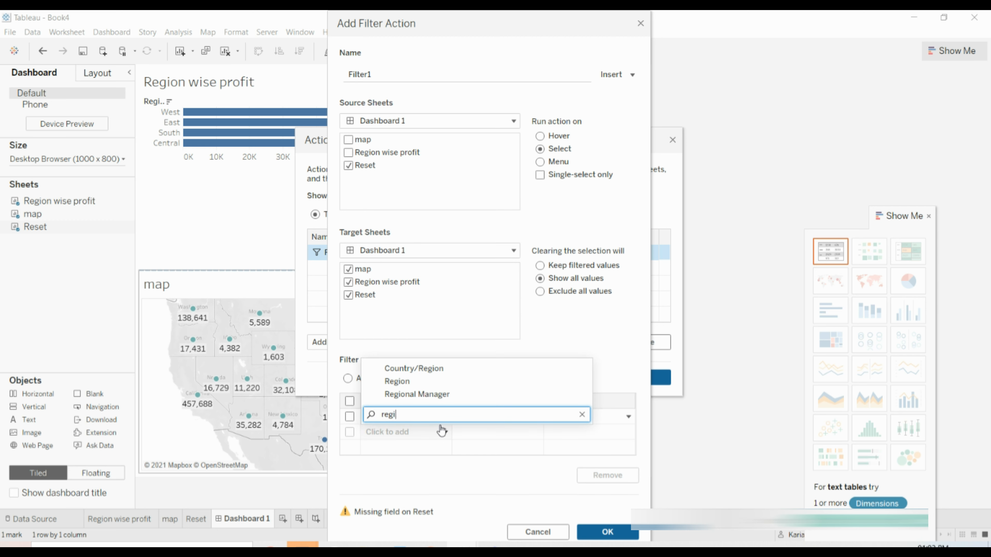
left_click(422, 369)
Add the continuous DAY(Order Date) field to the filter action and save the dashboard actions.
left_click(418, 453)
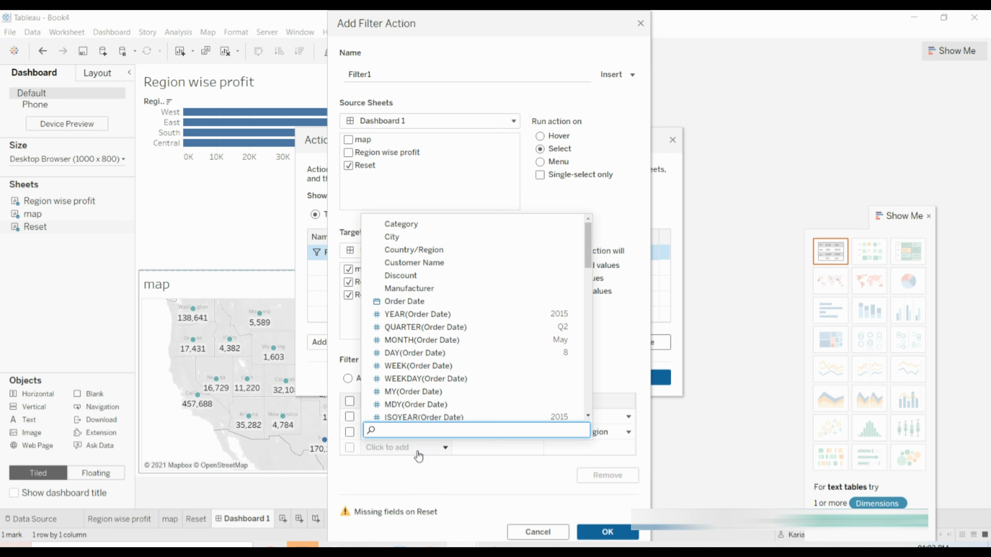
type("order")
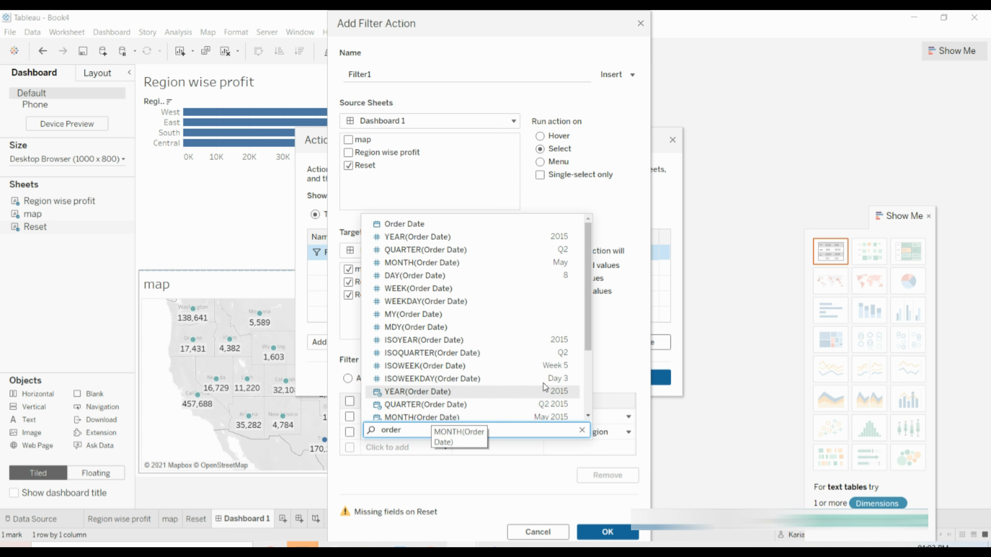
left_click_drag(588, 337, 587, 364)
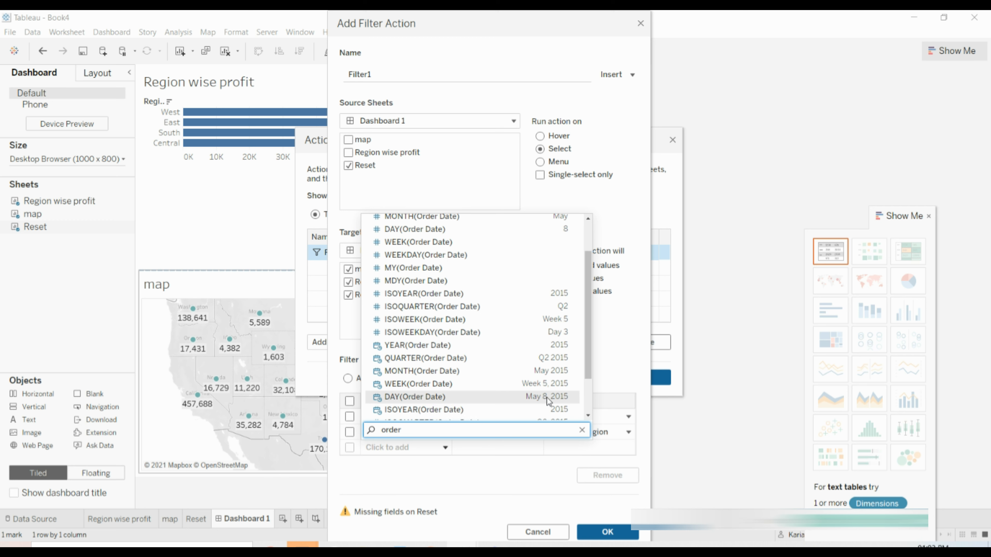
left_click(441, 396)
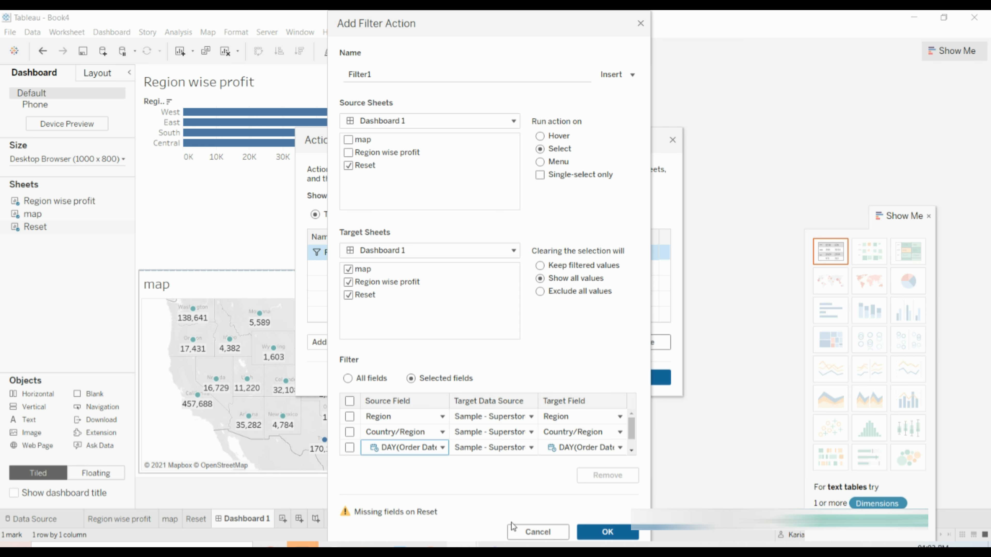
left_click(608, 532)
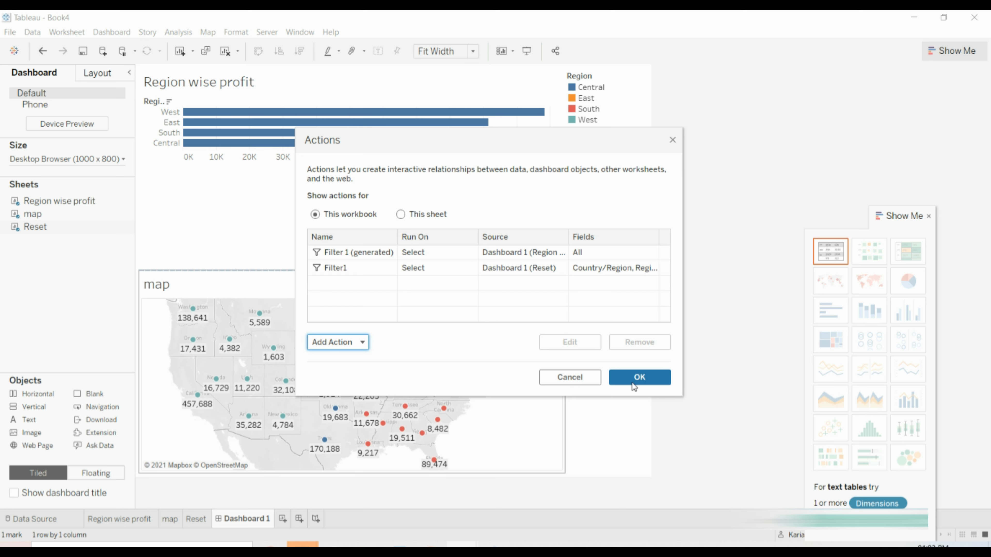
left_click(634, 381)
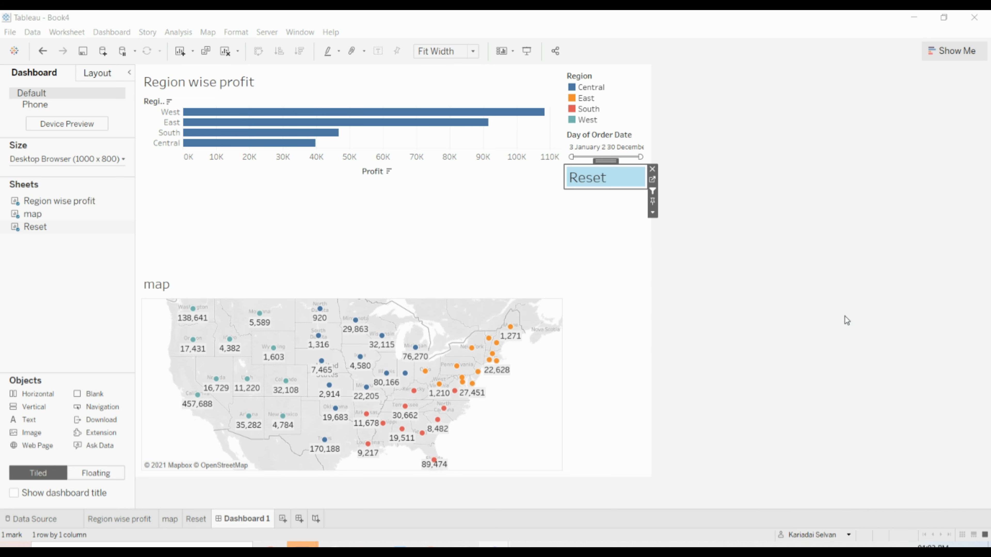
Select the West bar in the Region wise profit chart to test filtering of the map.
left_click(199, 110)
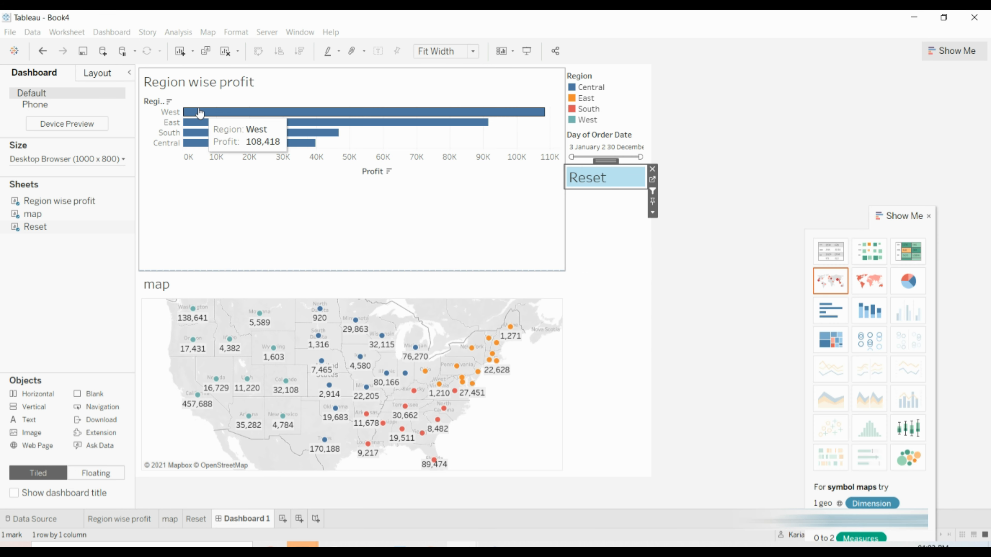
left_click(199, 112)
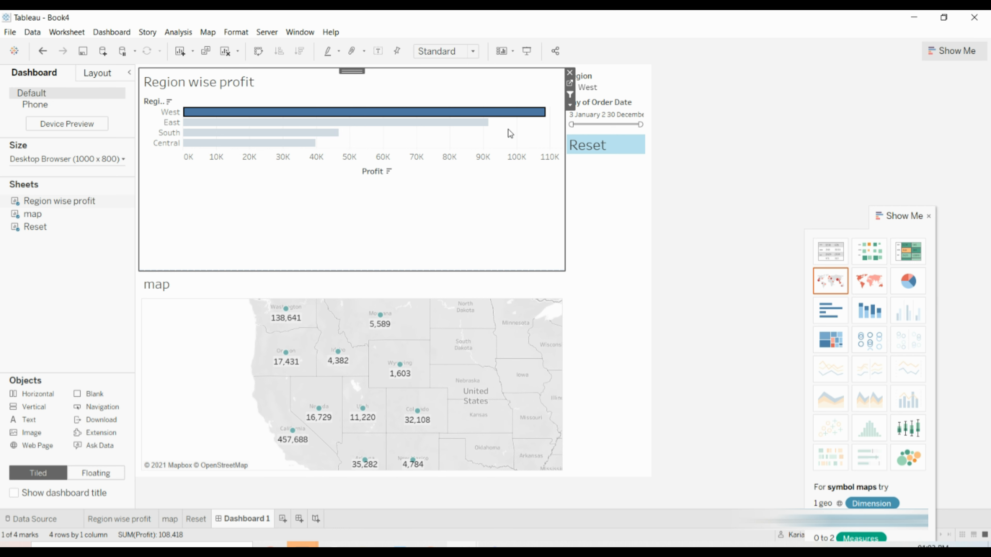
Test Reset after moving the Day of Order Date start to 23 July, and again with the South bar selected and the end at 16 February.
left_click_drag(571, 124, 596, 124)
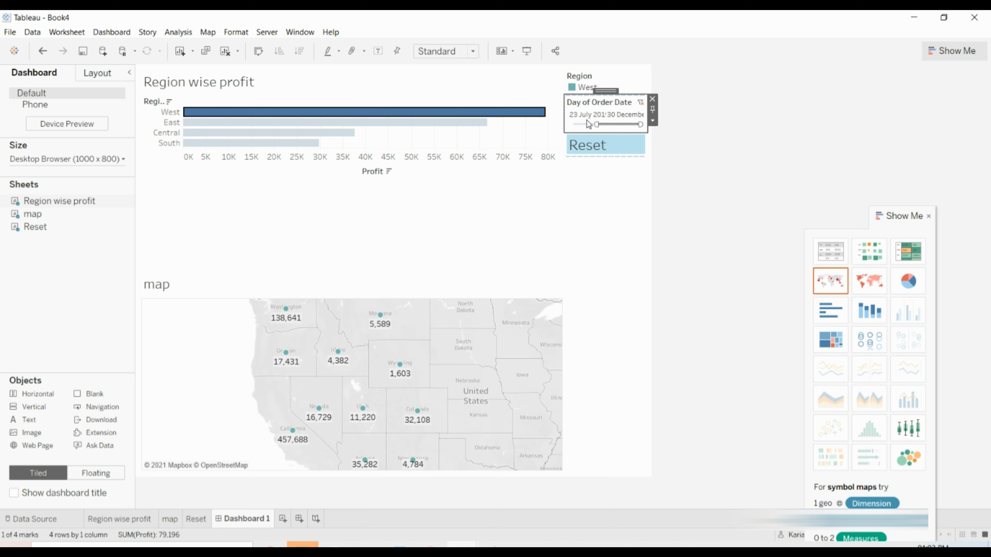
left_click(597, 146)
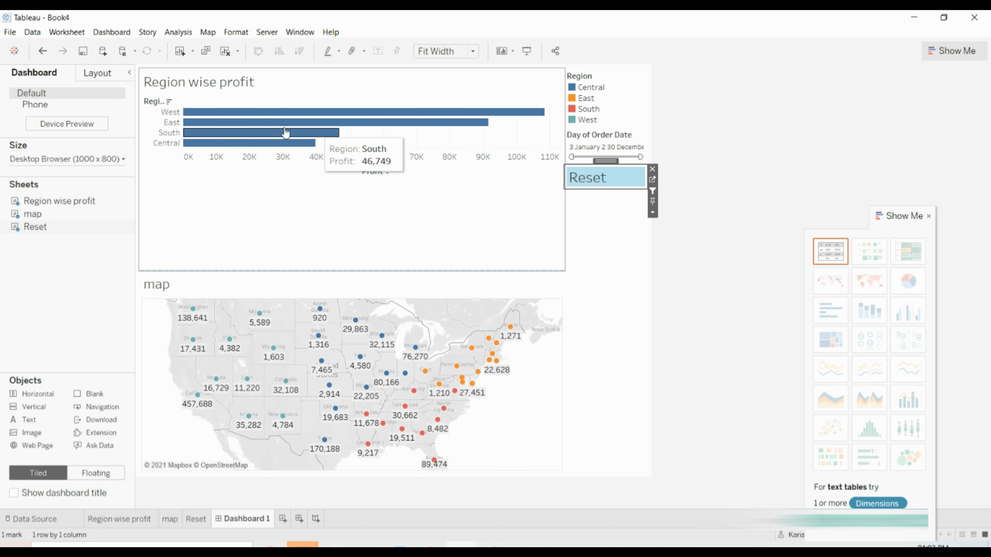
left_click(219, 137)
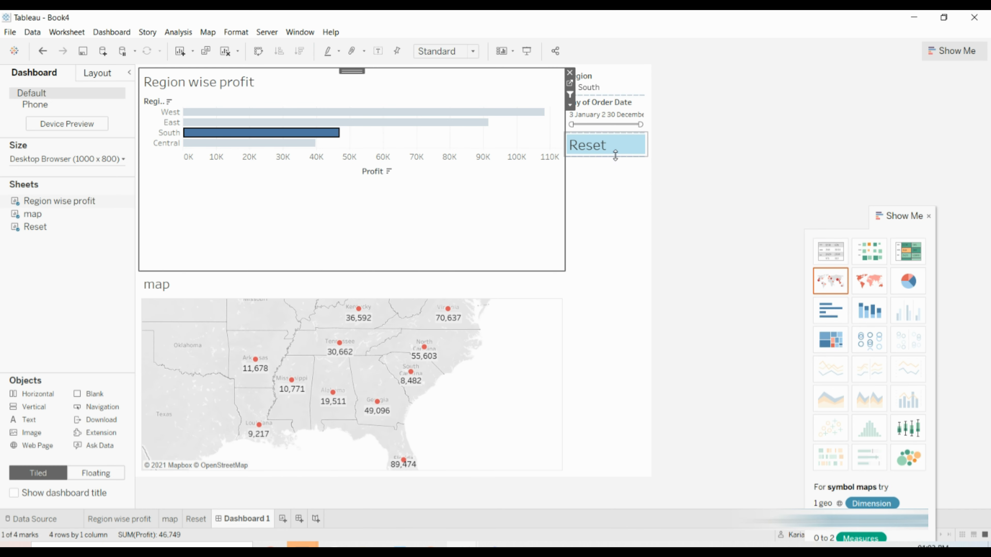
left_click_drag(640, 124, 610, 124)
left_click(605, 152)
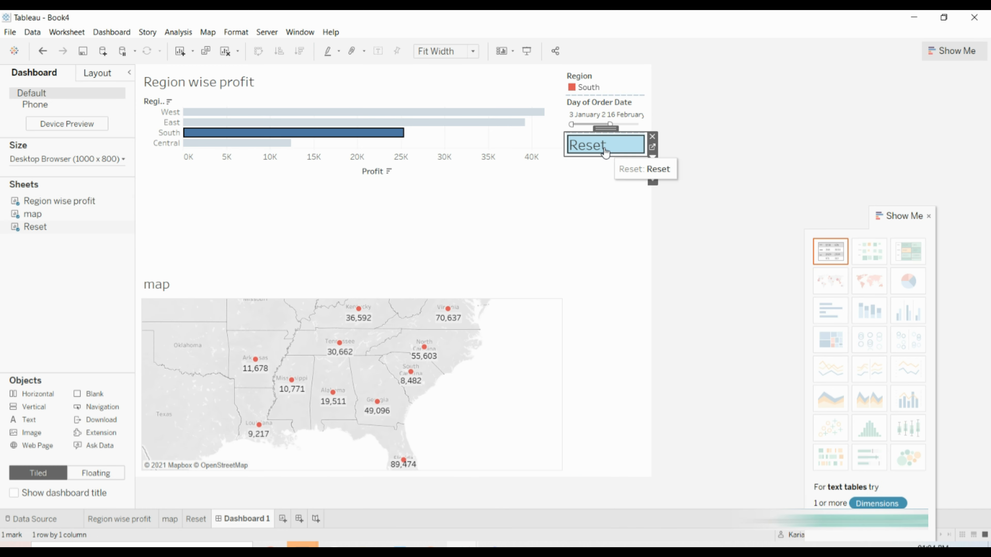
left_click(606, 151)
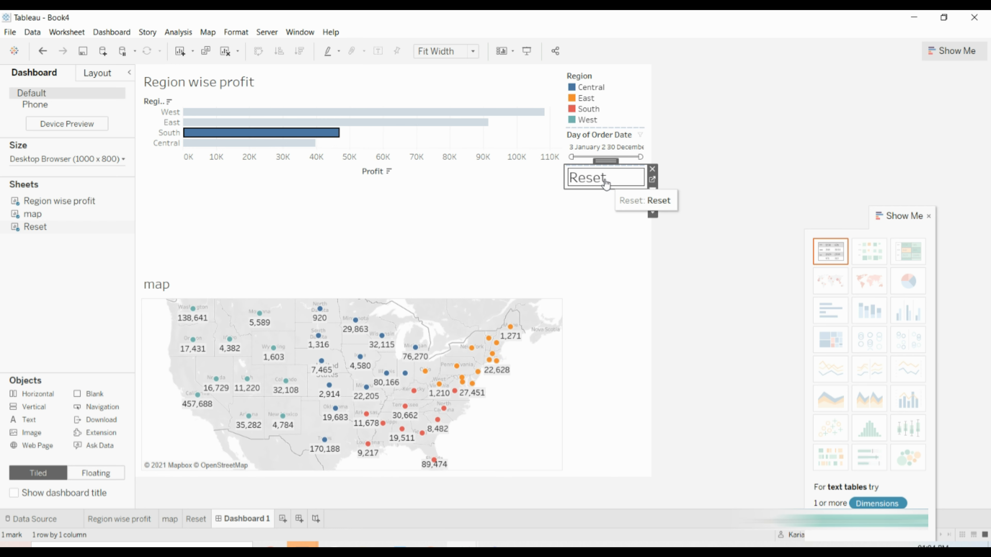
left_click(605, 339)
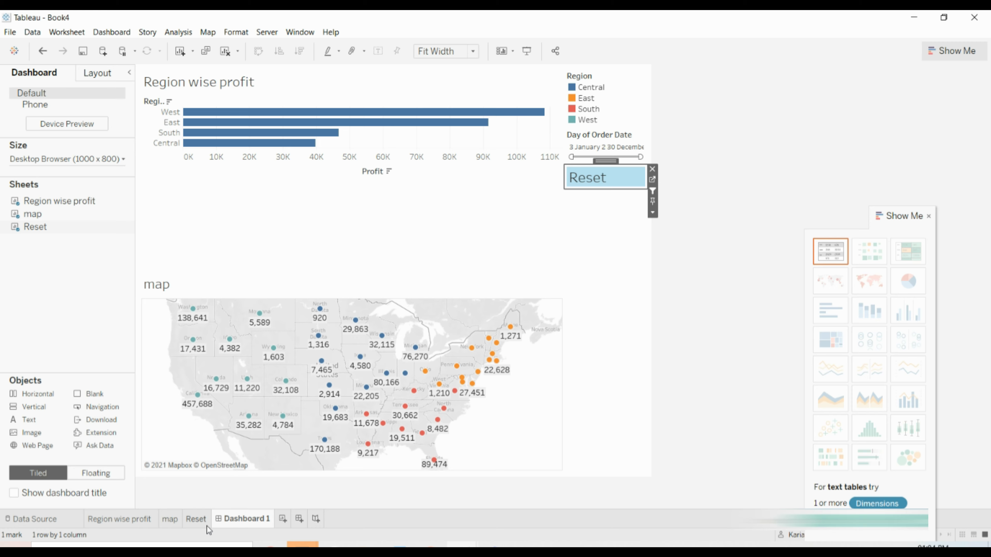
Review the fields and filters on the Reset, map and Region wise profit worksheets, and return to Dashboard 1.
left_click(197, 520)
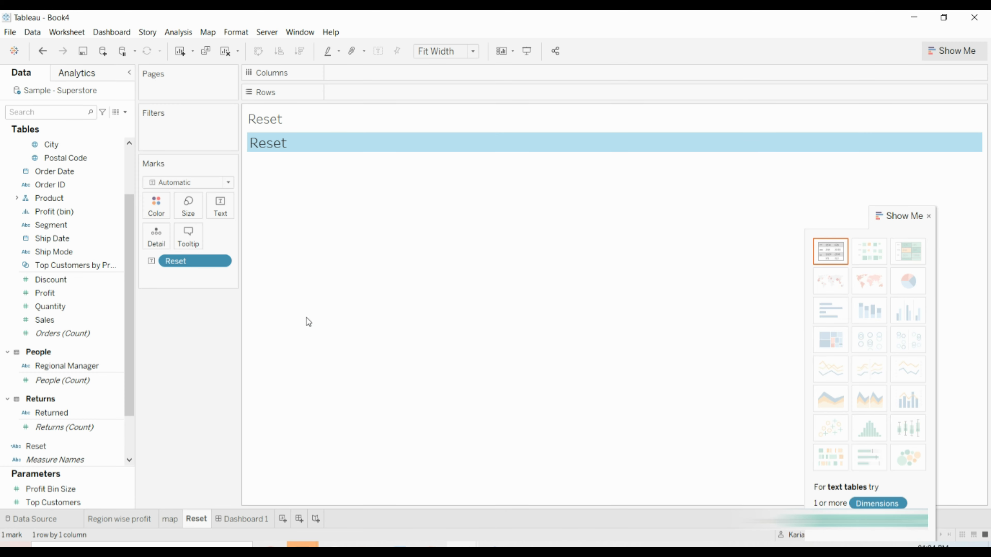
left_click(345, 140)
left_click(174, 520)
left_click(129, 522)
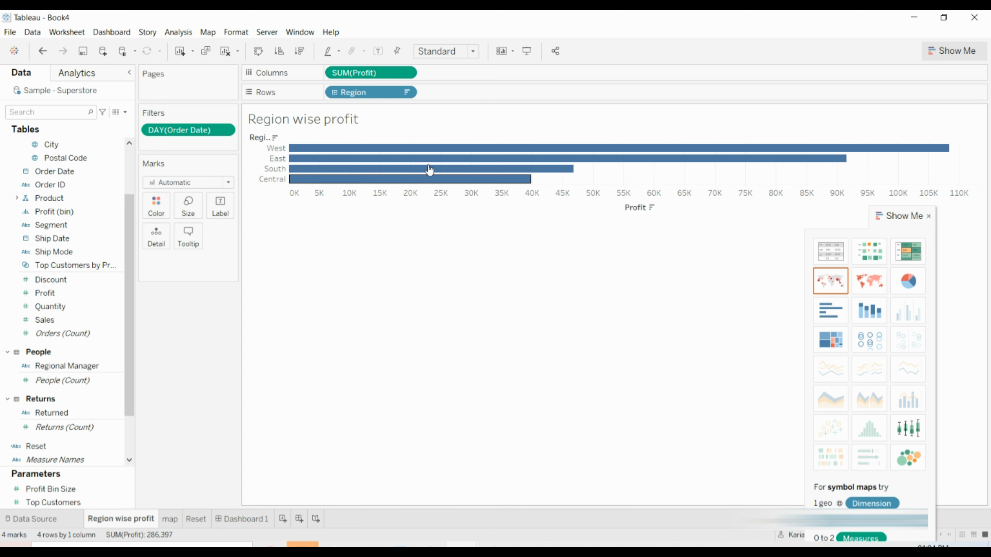
left_click(170, 519)
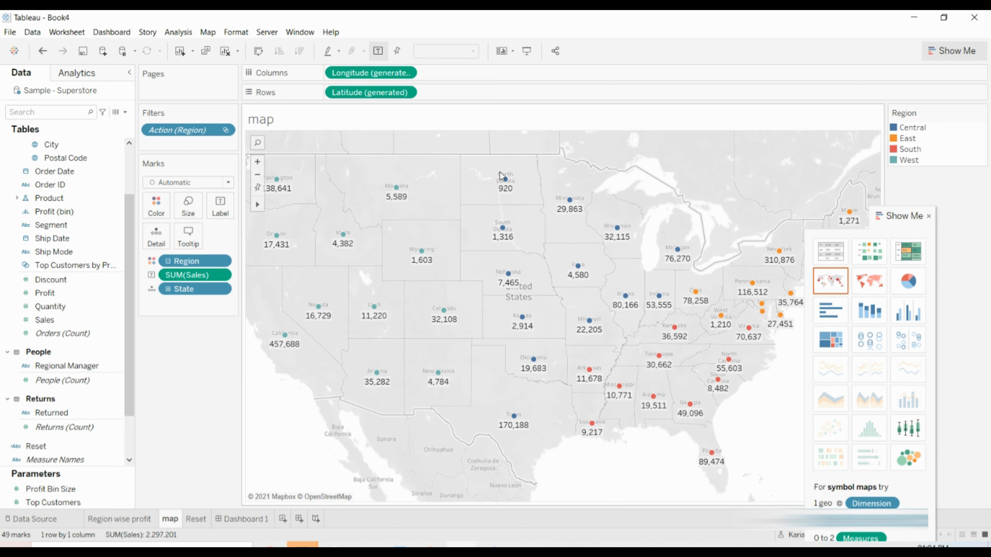
mouse_move(506, 284)
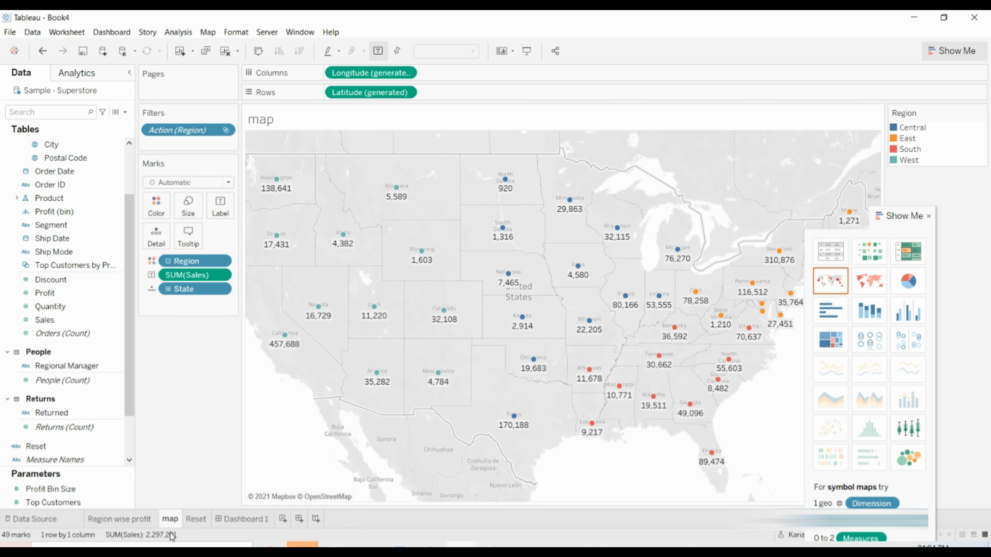
left_click(204, 518)
left_click(256, 525)
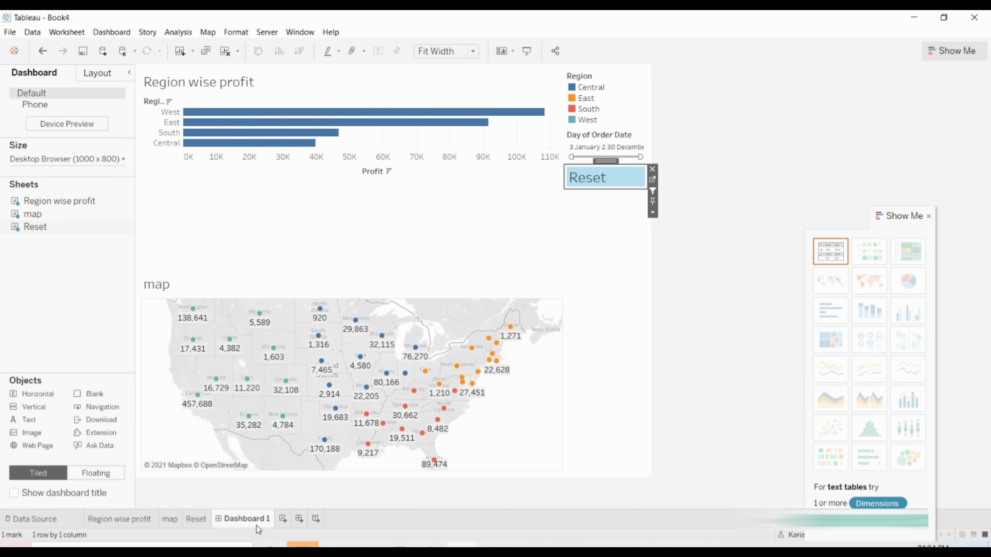
Review the workbook's list of actions and the Use as Filter setting of the Region wise profit chart.
left_click(598, 179)
left_click(598, 179)
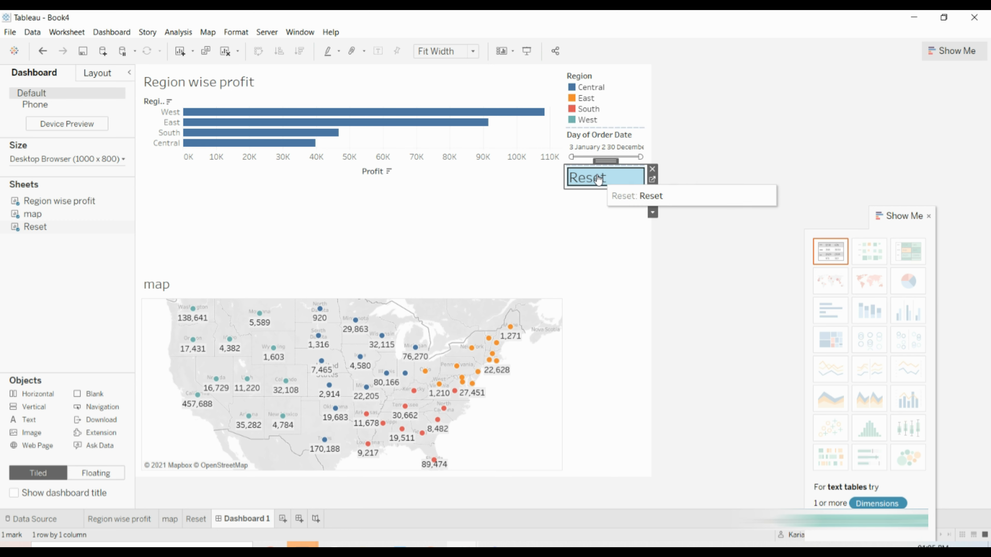
left_click(106, 32)
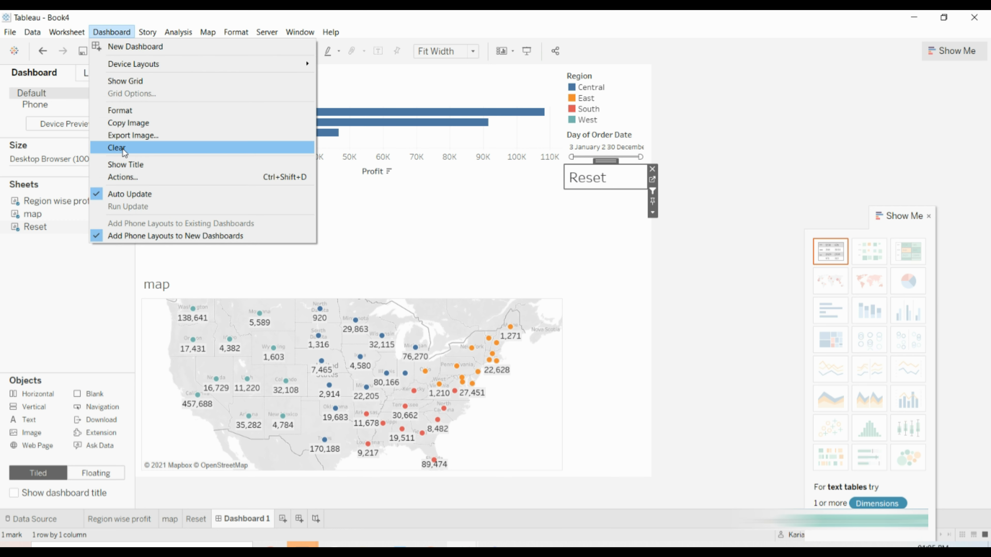
left_click(117, 177)
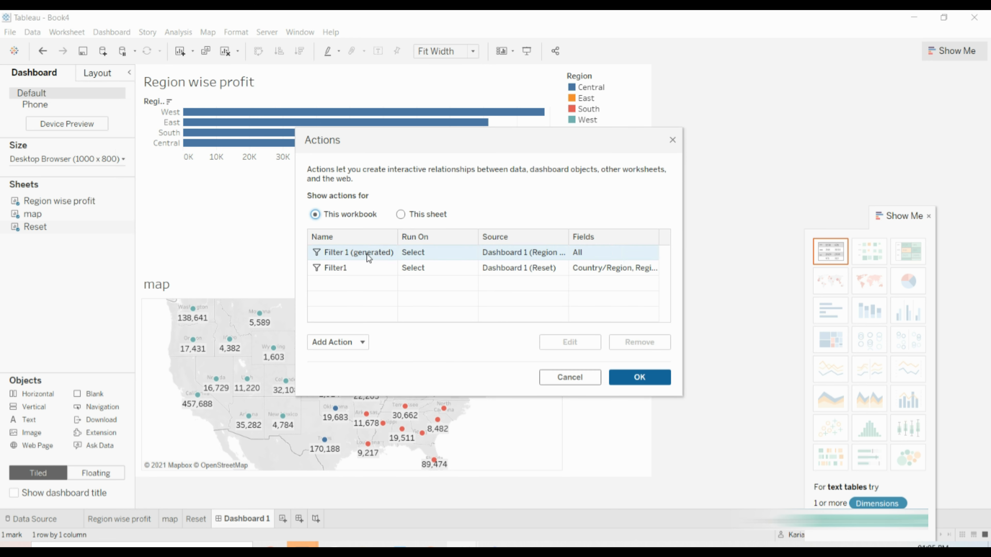
left_click(672, 141)
left_click(524, 89)
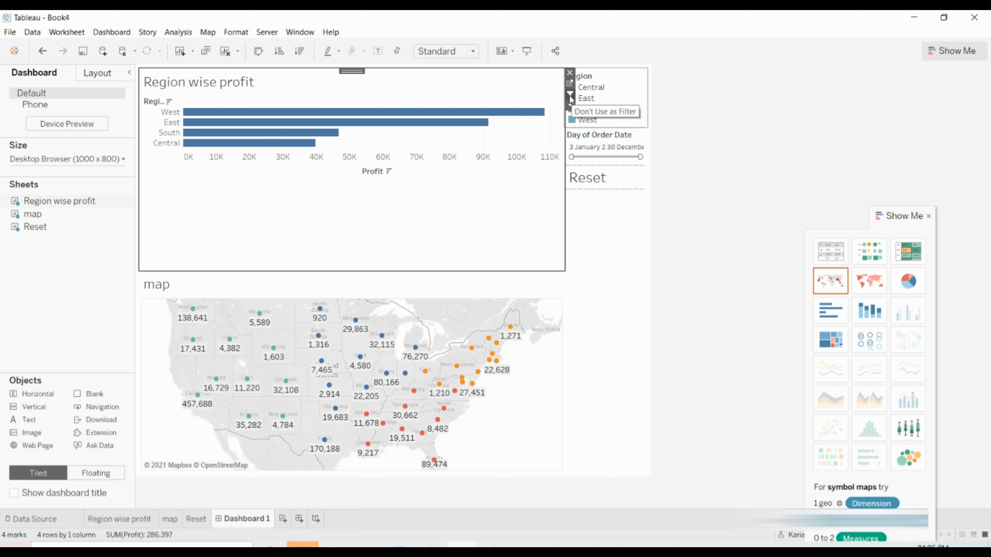
left_click(601, 185)
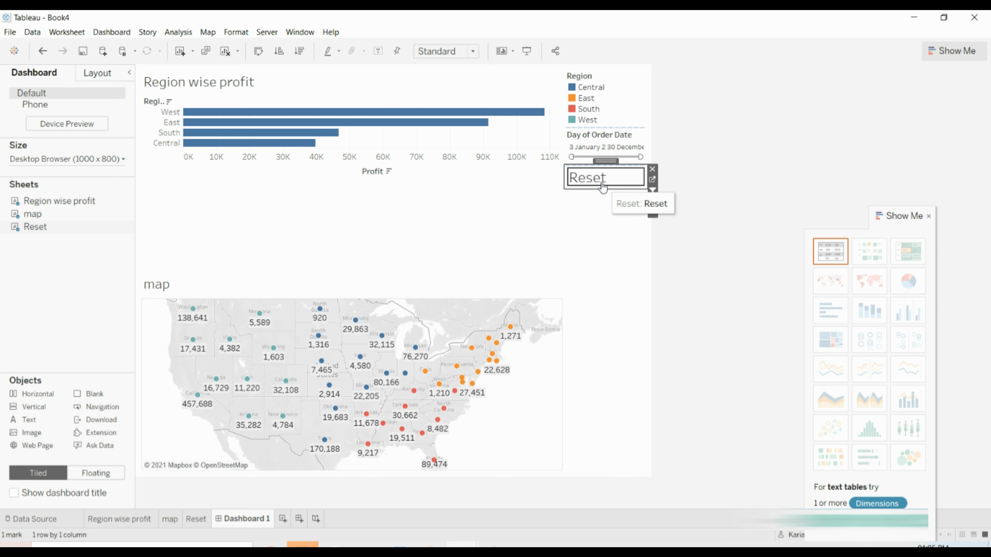
Examine the settings of the Filter 1 (generated) action and the available action types without changing anything.
left_click(185, 33)
mouse_move(111, 32)
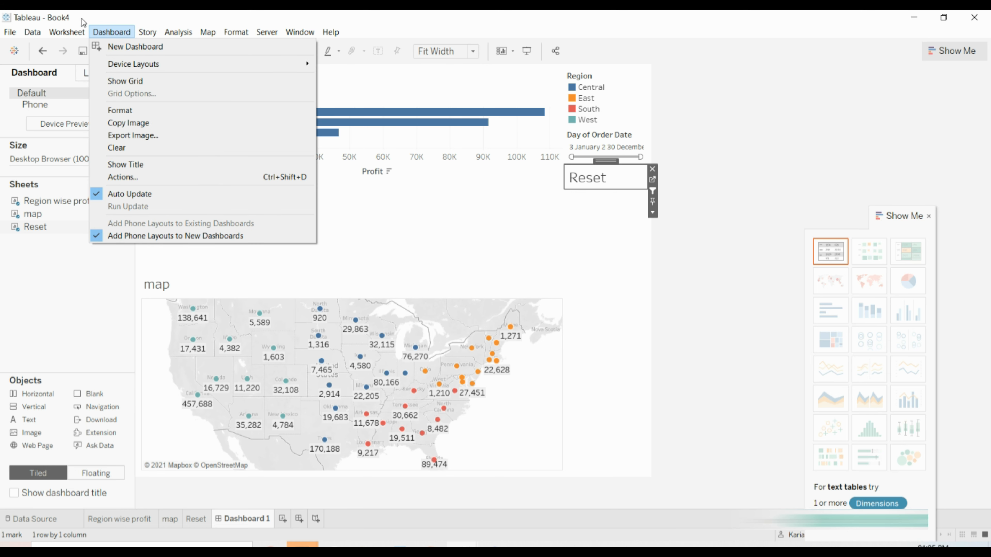
left_click(131, 179)
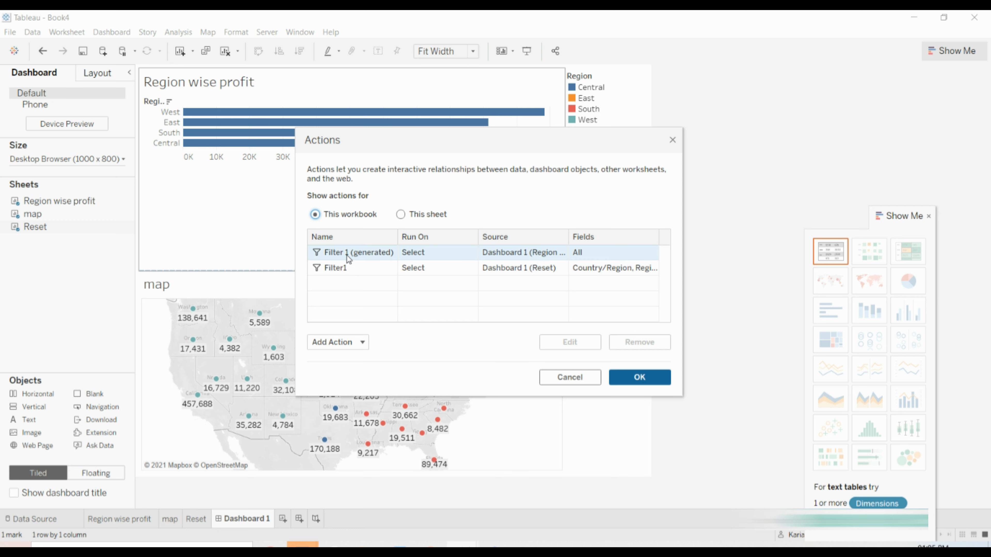
left_click(347, 255)
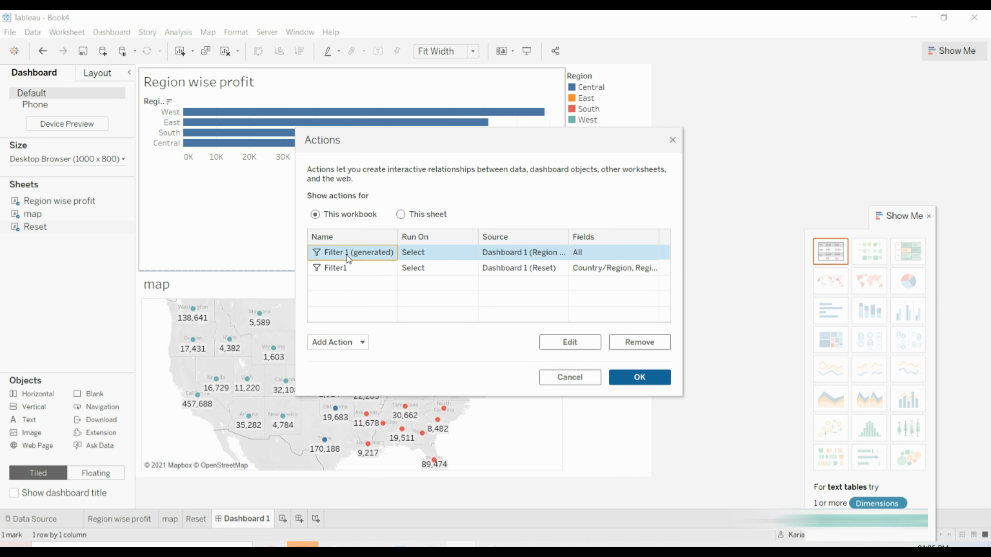
left_click(569, 342)
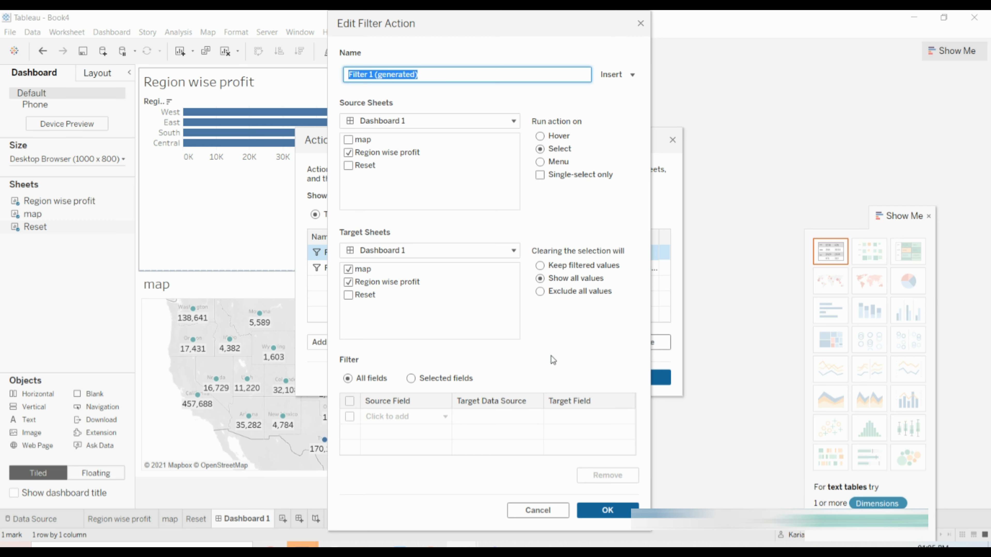
left_click(558, 515)
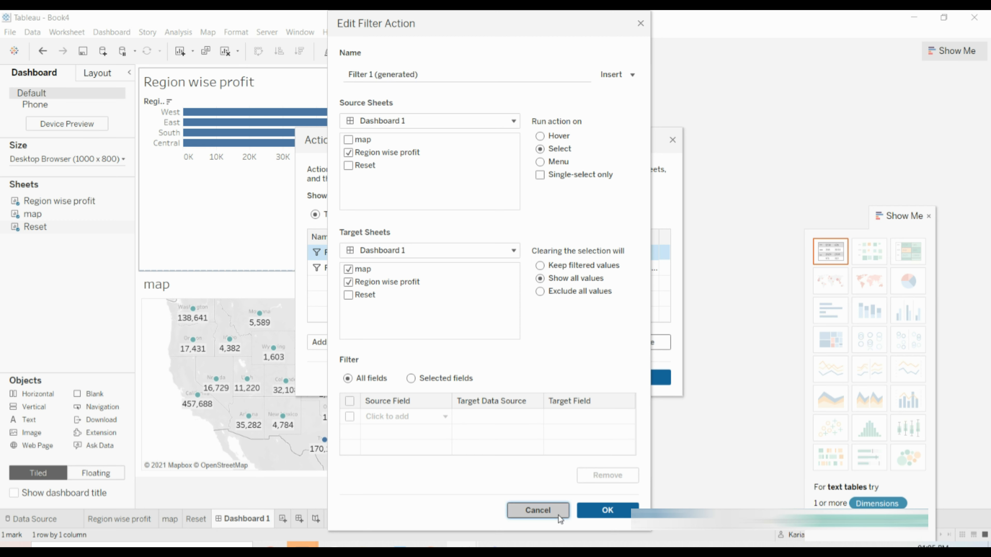
left_click(352, 346)
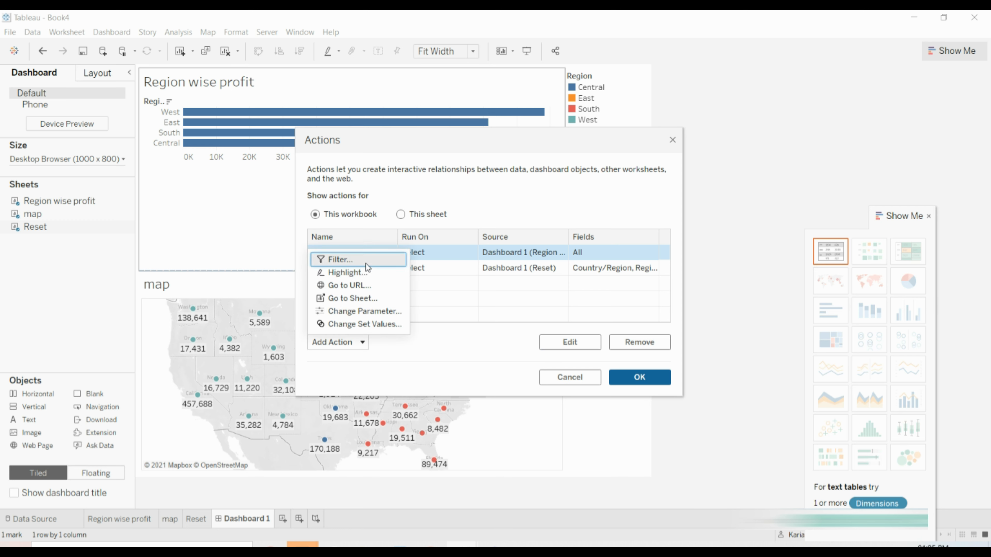
left_click(425, 299)
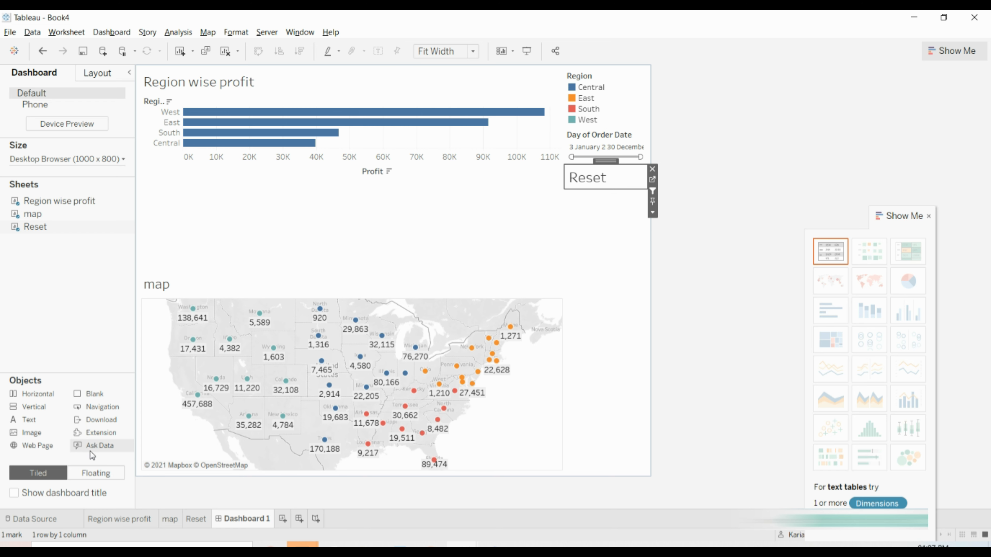
Add the Date Range Picker extension from the Custom Filters category below the Reset sheet on the dashboard.
left_click_drag(92, 435, 598, 306)
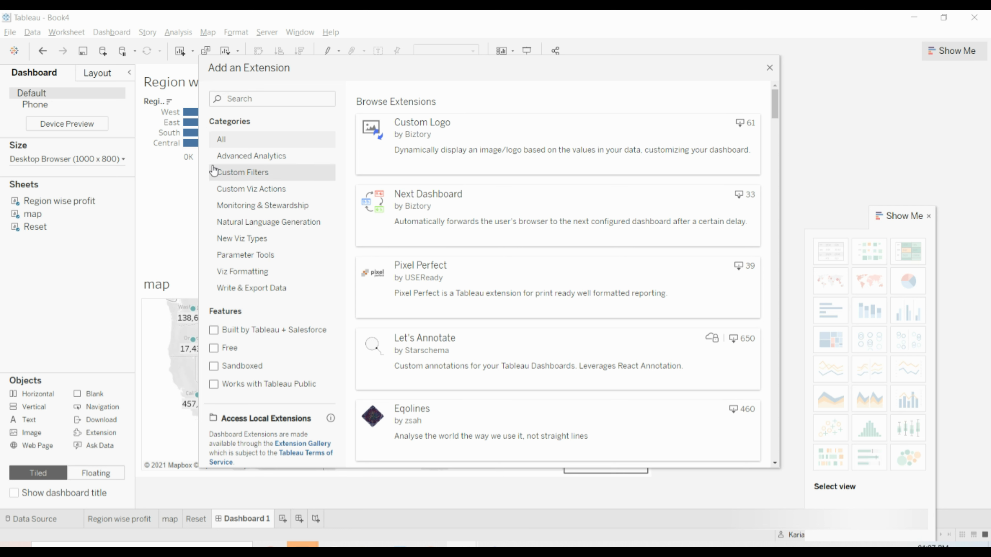
left_click(224, 180)
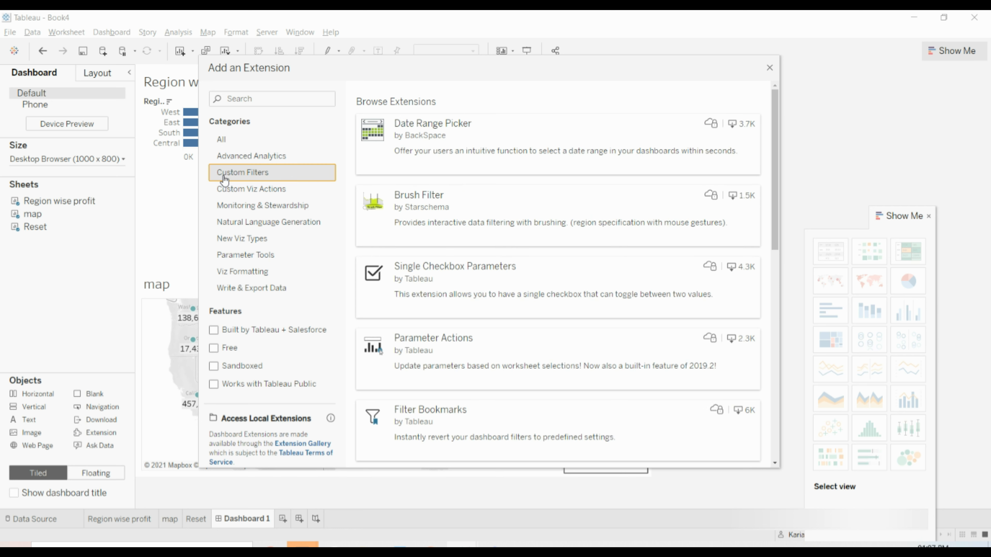
left_click(436, 127)
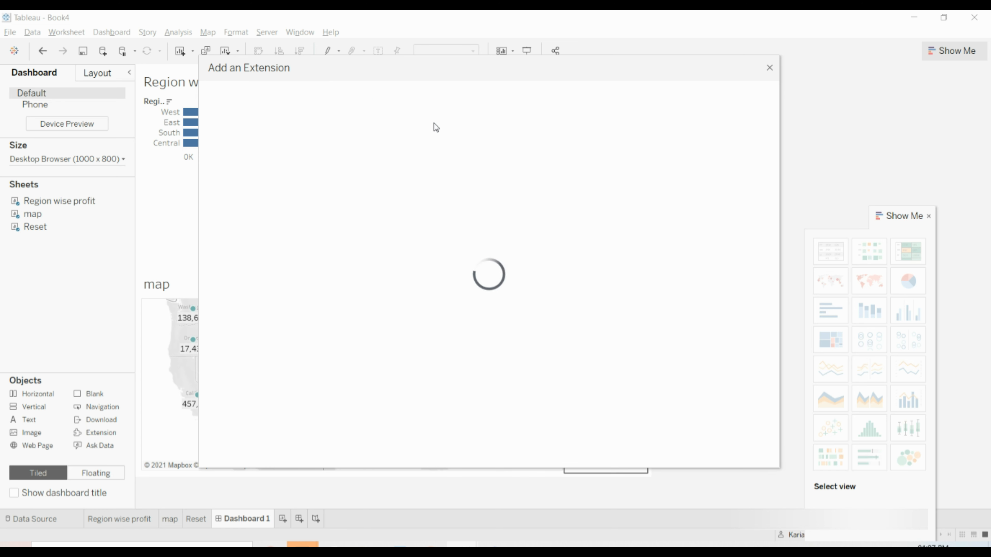
left_click(687, 123)
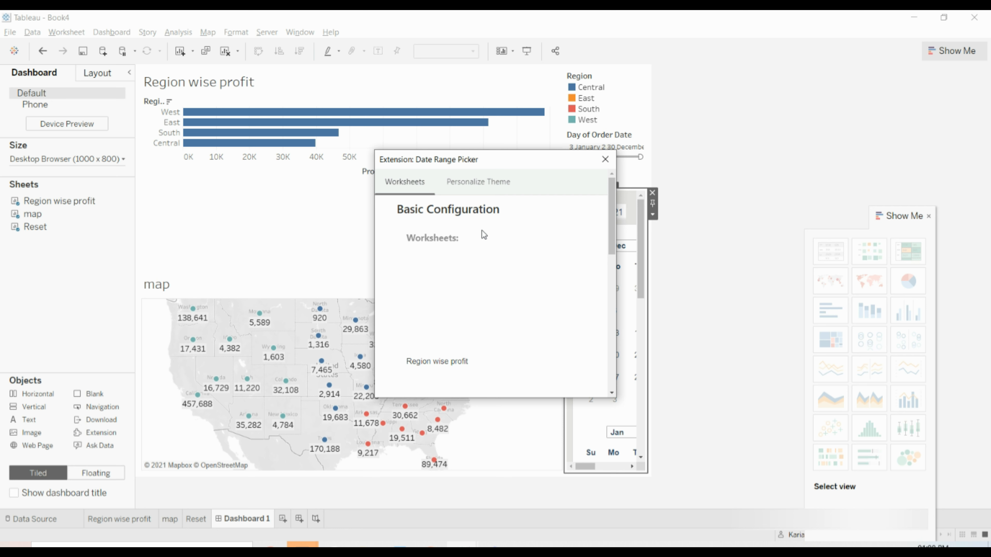
Look at the Date Range Picker's theme settings and text color choices, and close its configuration without saving.
left_click(485, 182)
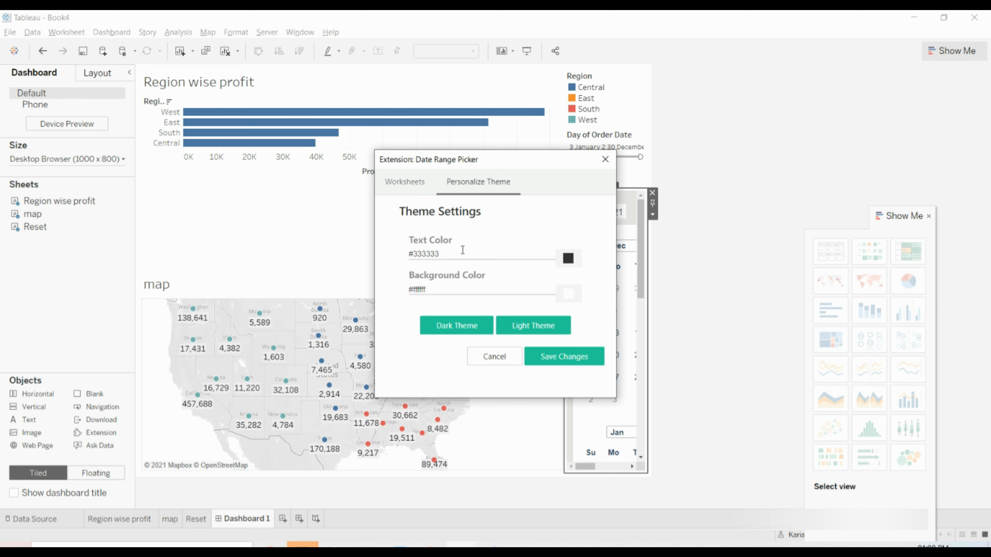
left_click(567, 259)
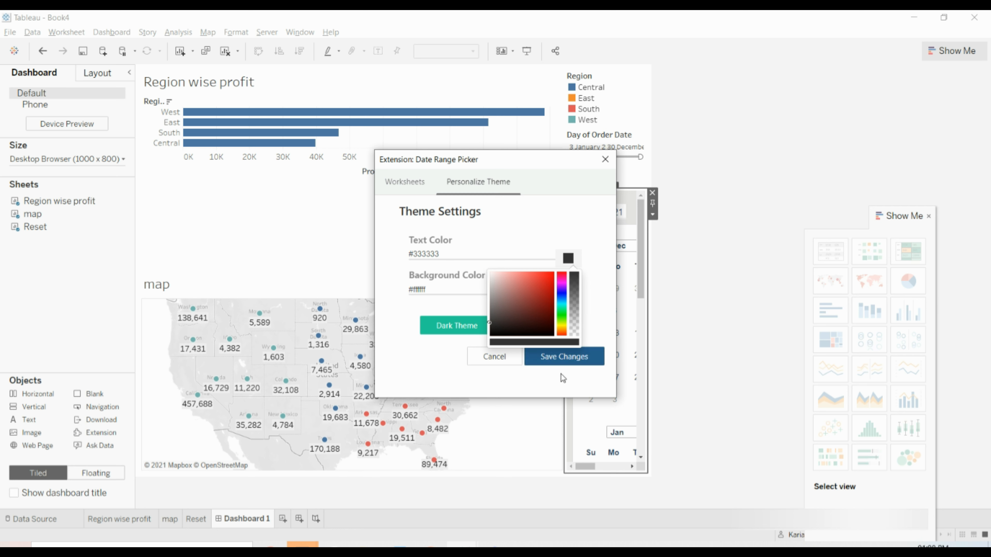
left_click(499, 355)
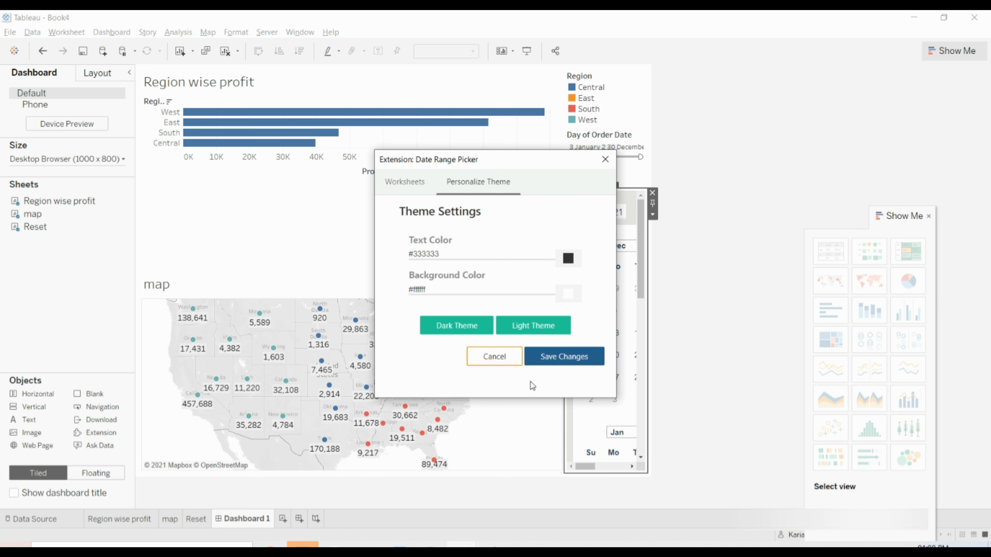
left_click(605, 160)
Remove the map from the dashboard and move the Date Range Picker extension into the space below the Region wise profit chart.
left_click_drag(351, 326, 307, 331)
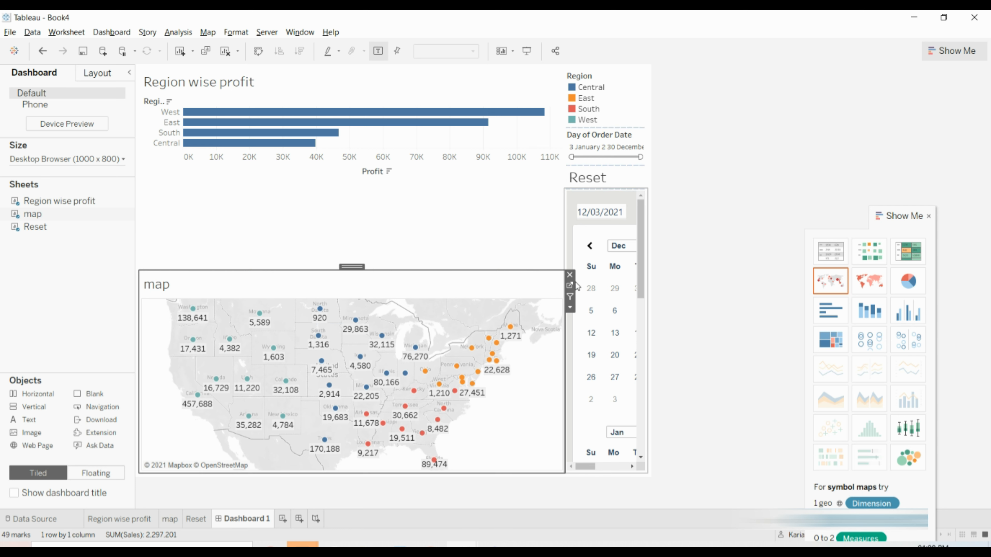
left_click(570, 275)
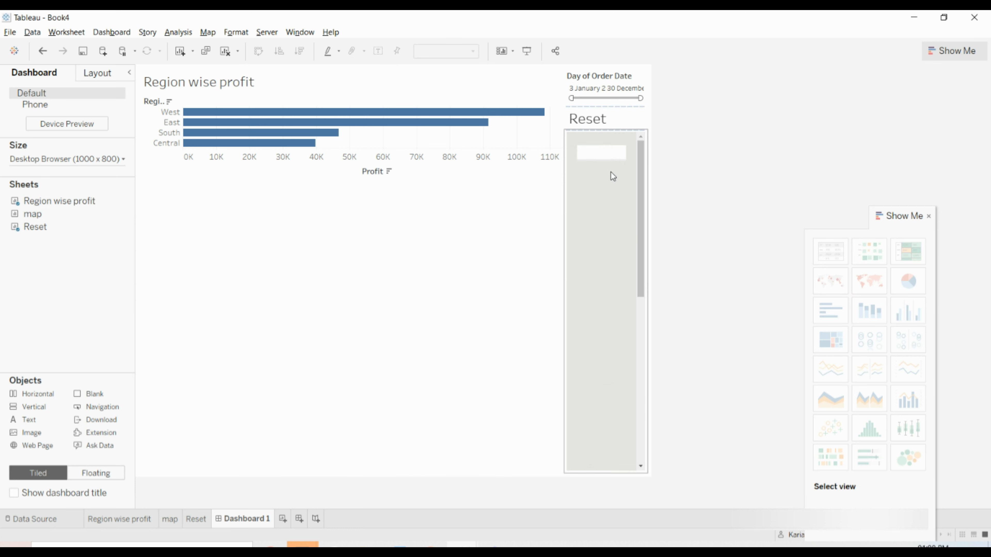
left_click(605, 159)
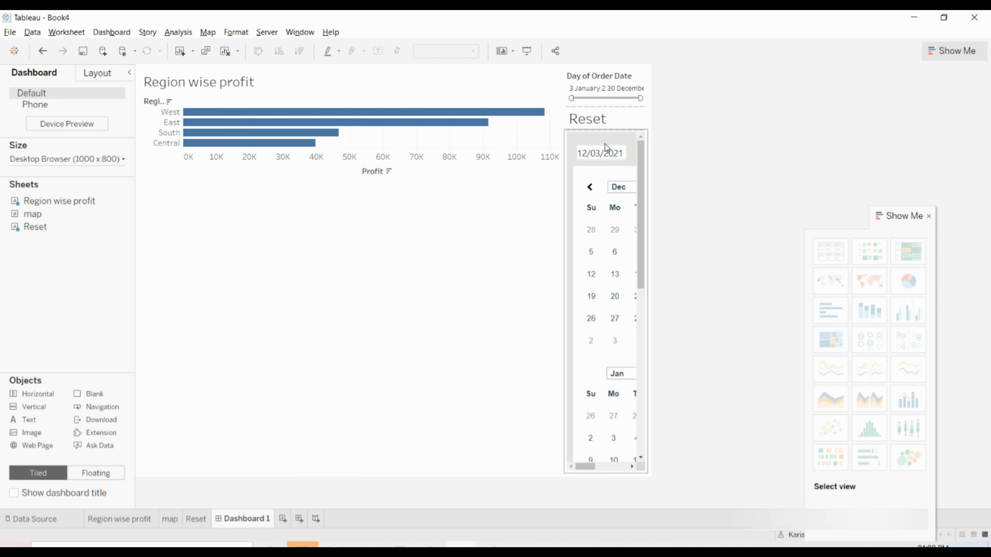
left_click(601, 147)
left_click_drag(596, 144, 359, 255)
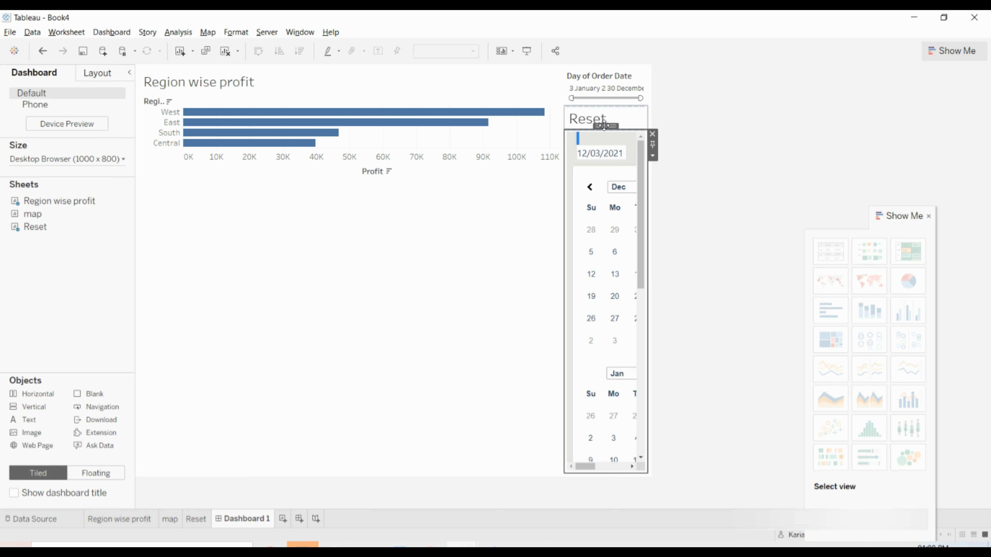
left_click_drag(597, 128, 544, 367)
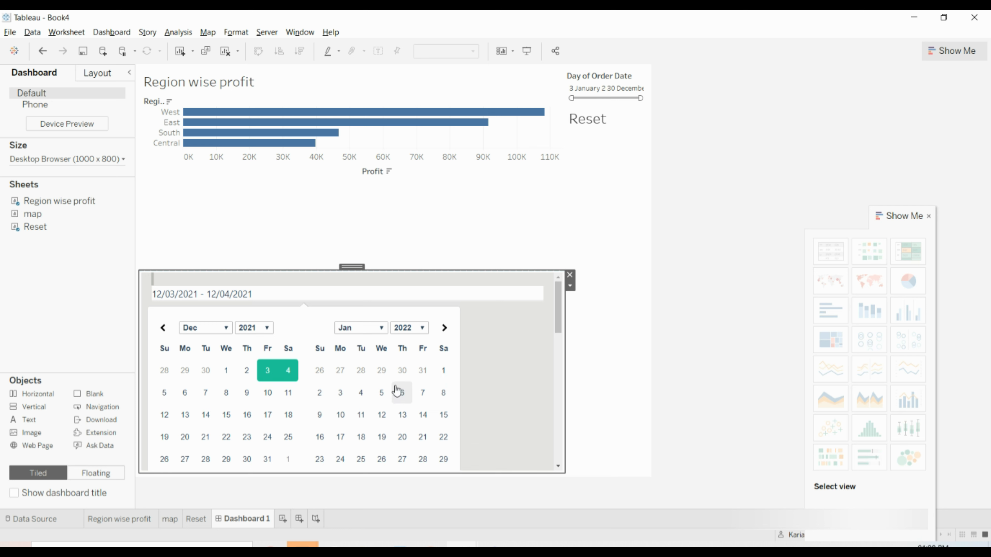
Try to select the range from 1 February 2019 to 30 March 2019 in the Date Range Picker.
left_click(226, 330)
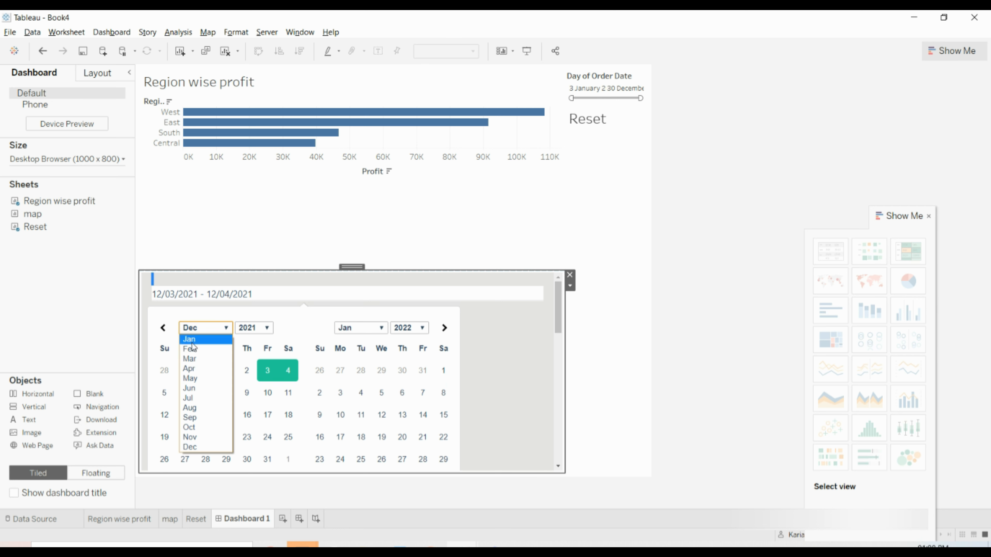
left_click(191, 349)
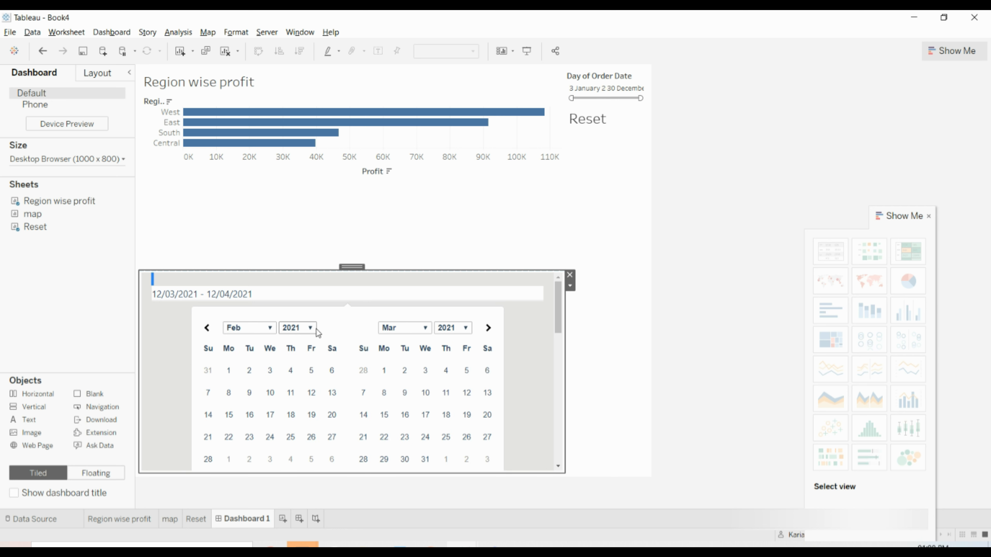
left_click(308, 329)
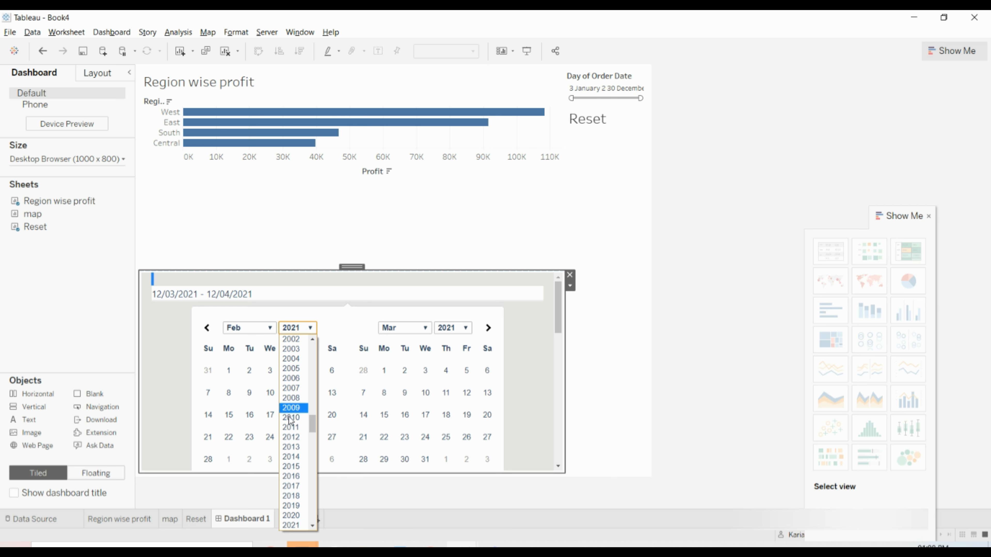
left_click(297, 508)
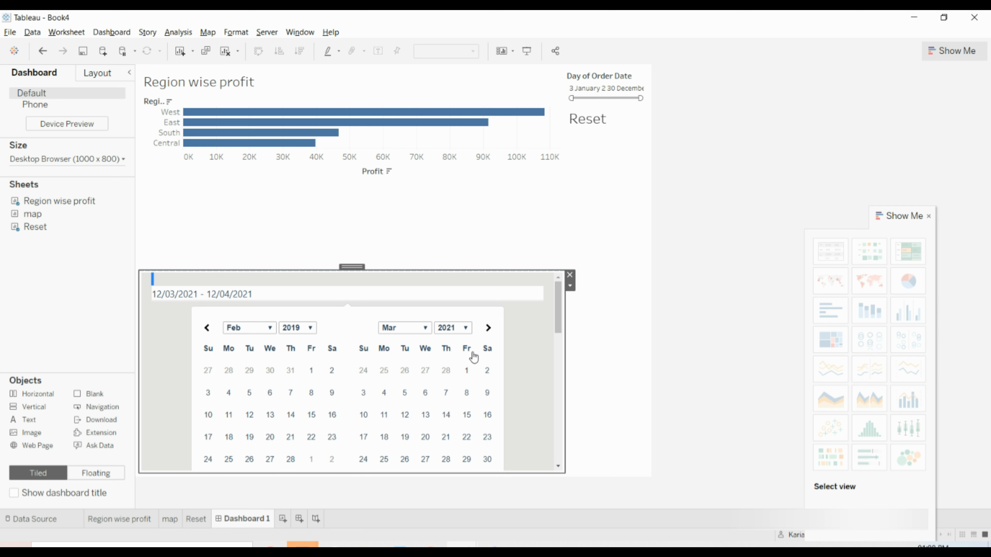
left_click(310, 372)
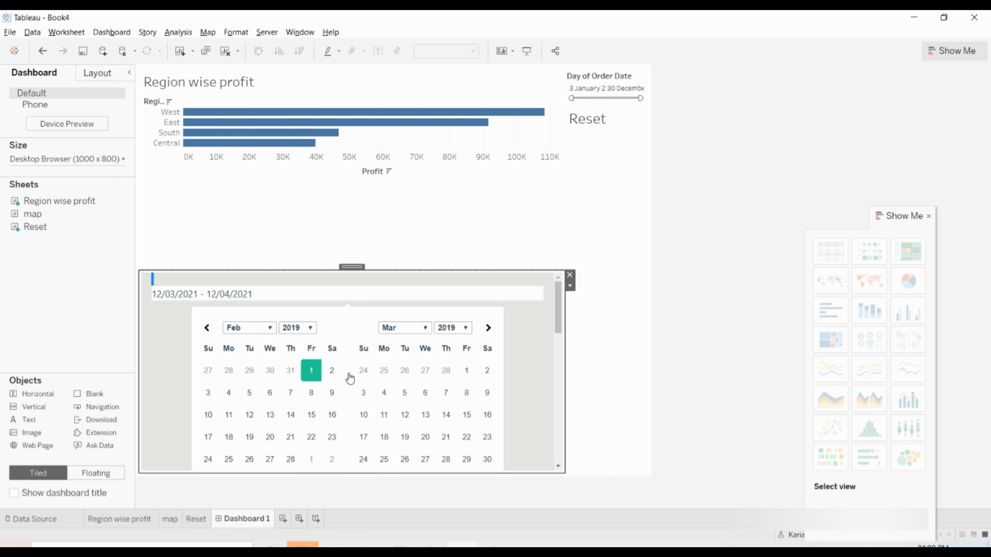
left_click(490, 462)
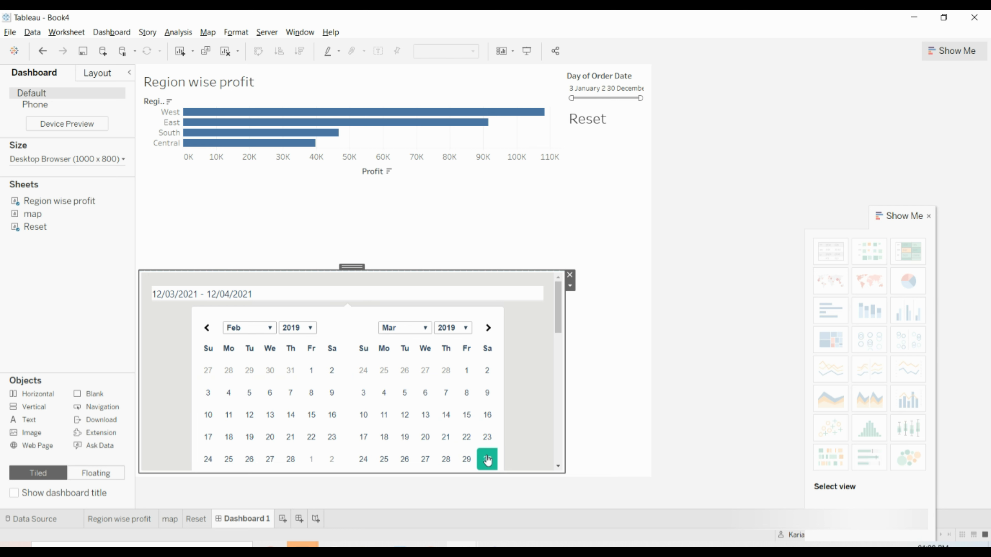
left_click(311, 371)
left_click(570, 286)
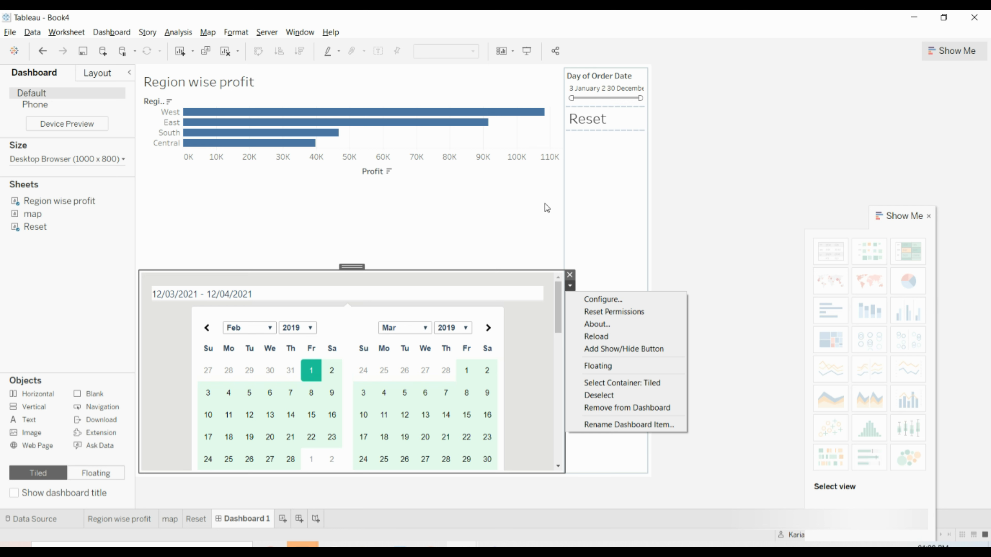
left_click(540, 137)
left_click(542, 99)
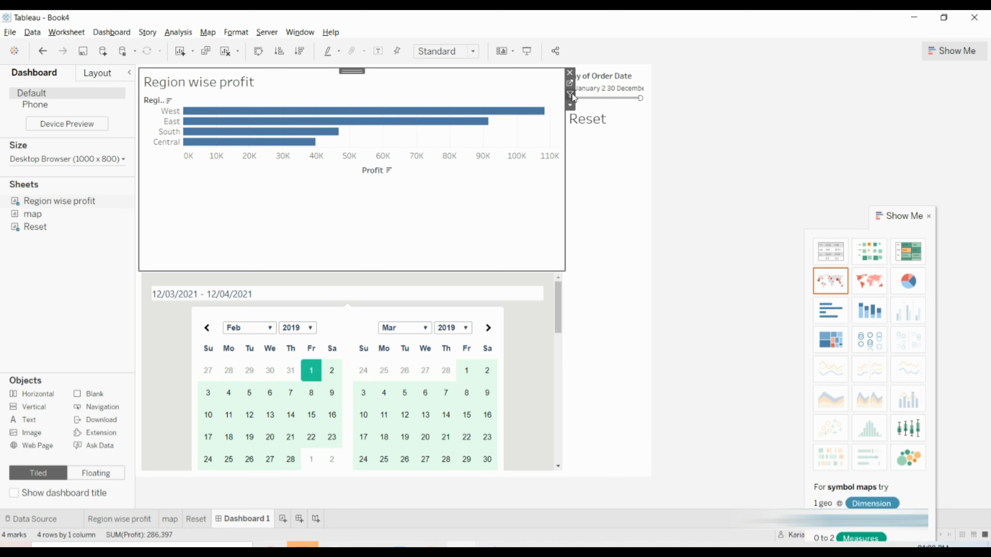
left_click(522, 286)
left_click(570, 286)
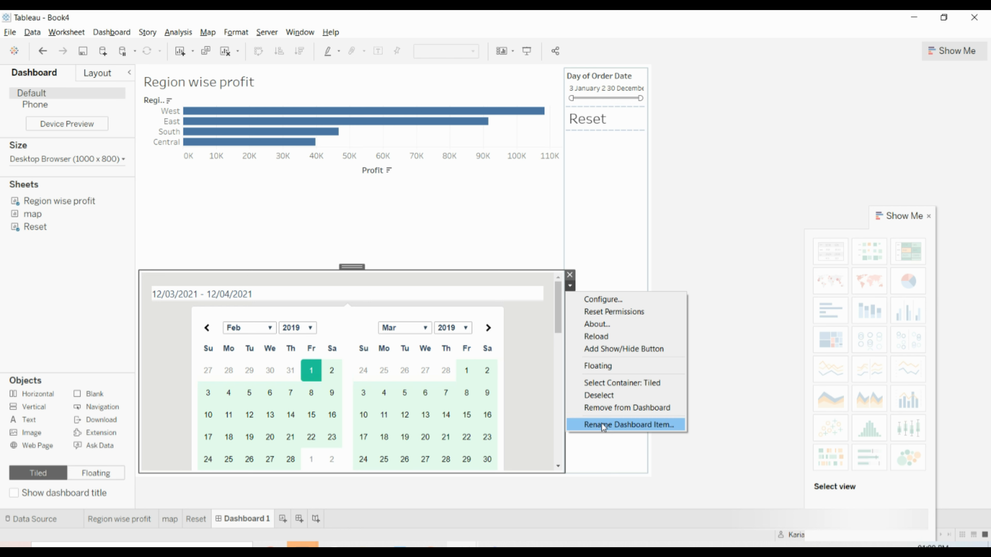
left_click(410, 295)
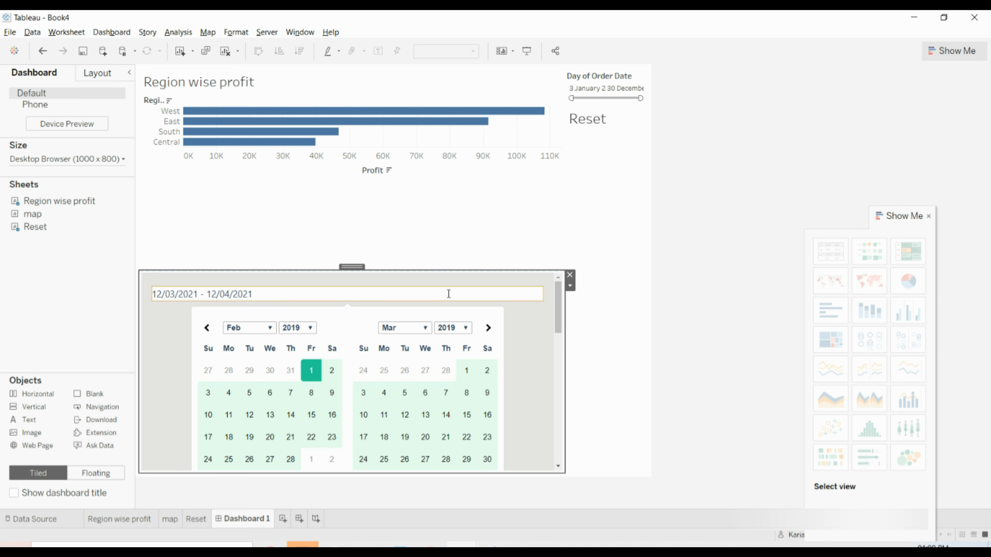
Start adding another extension to the dashboard and browse the Write & Export Data, Viz Formatting and Parameter Tools categories.
left_click(84, 432)
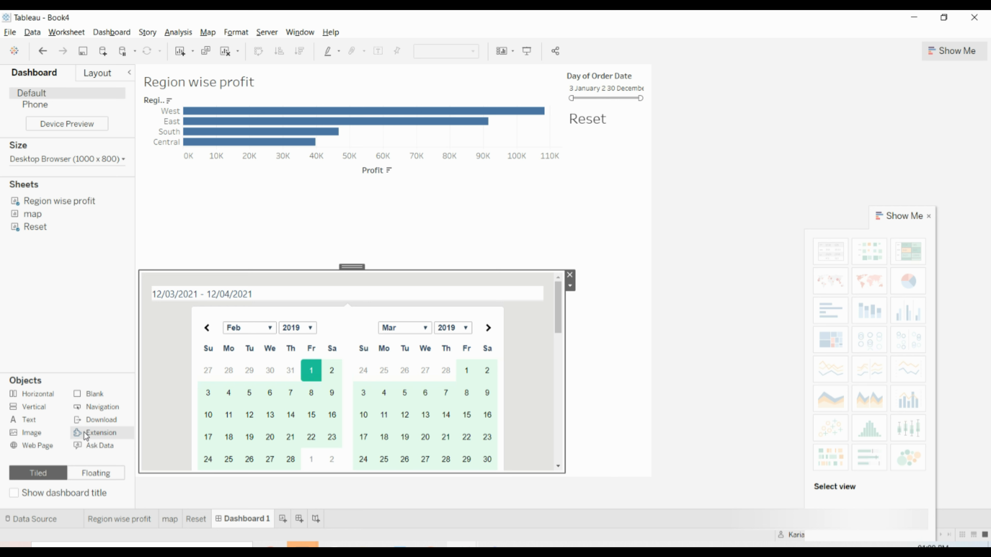
left_click_drag(86, 436, 572, 267)
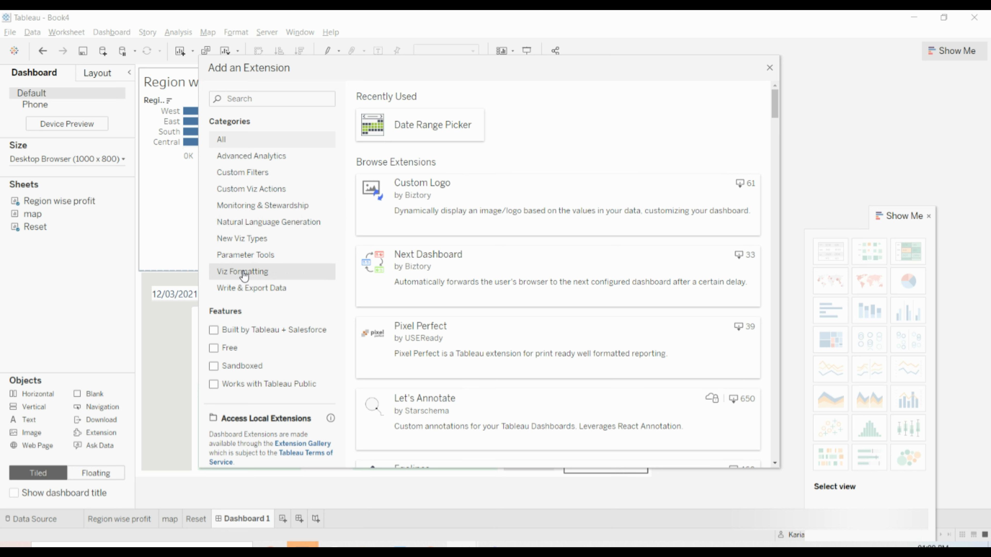
left_click(241, 291)
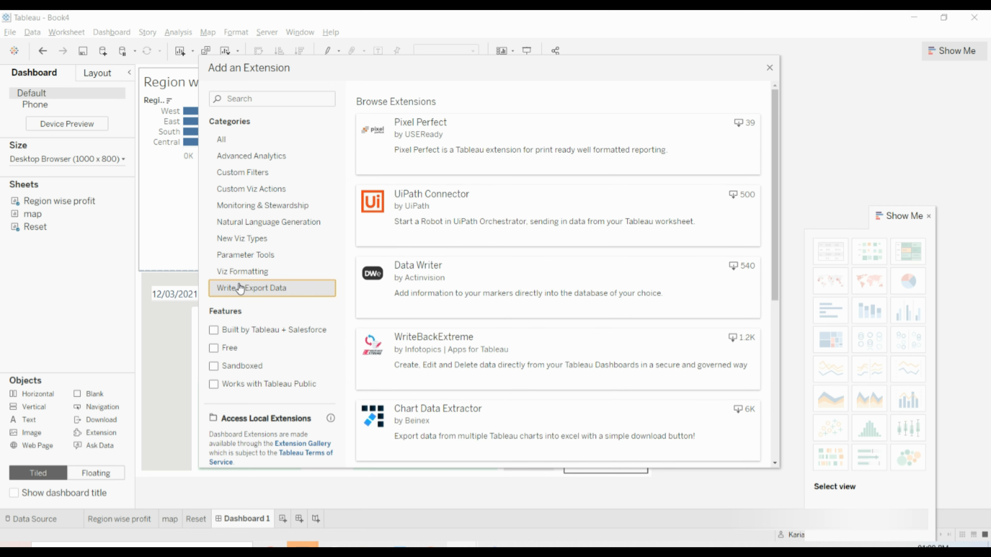
left_click(241, 272)
left_click(242, 256)
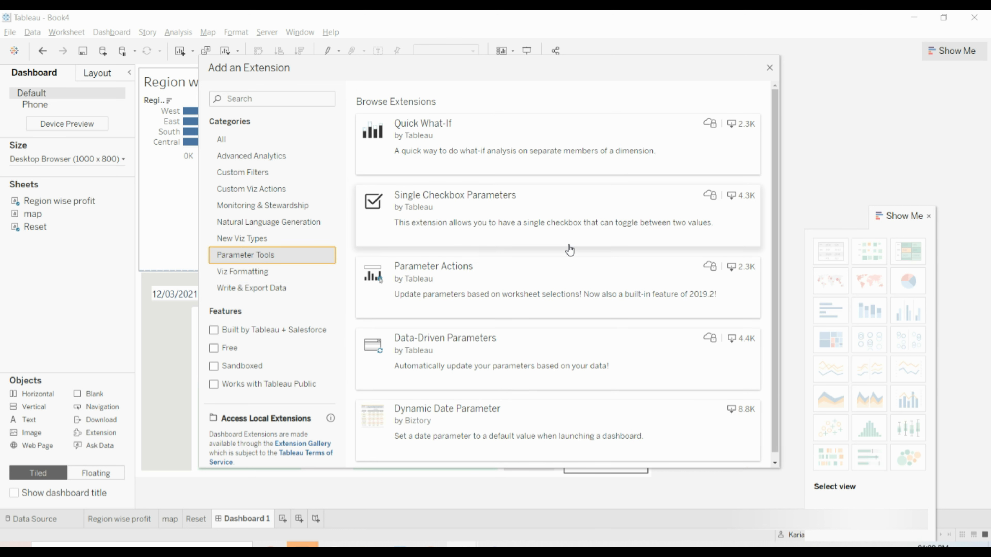
Read the Quick What-If extension's description, usage instructions, preview images and compatibility details, and close the extension gallery without adding it.
left_click(517, 153)
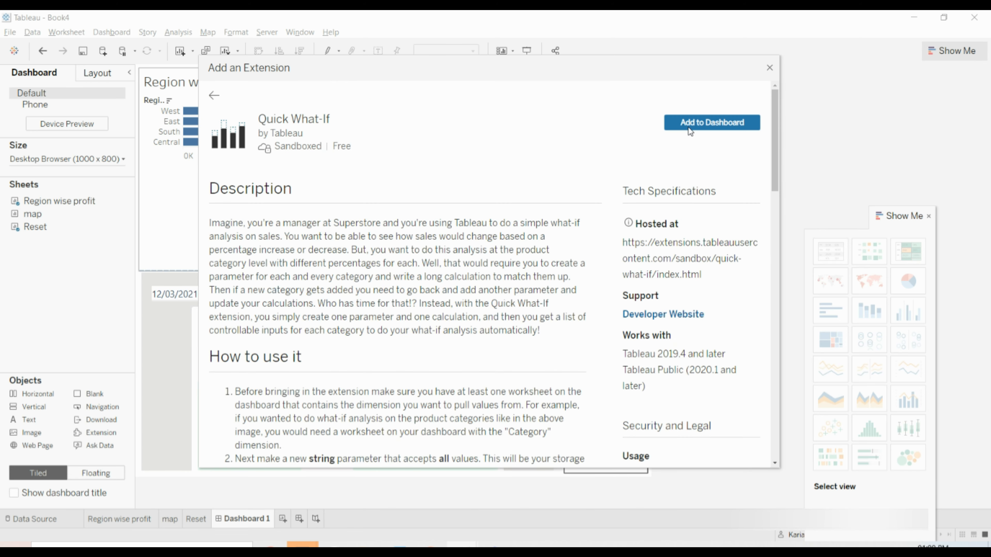
scroll(386, 316, "down", 5)
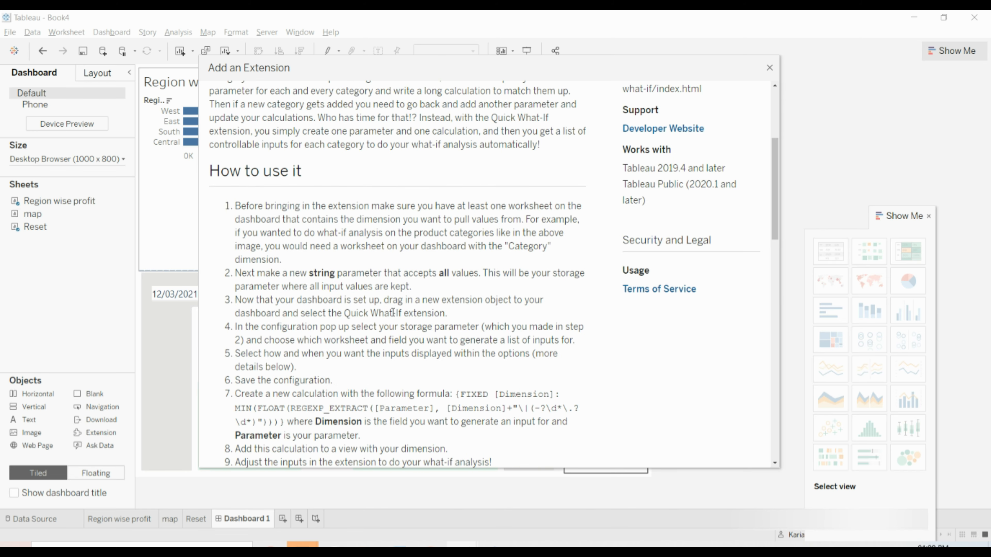
scroll(393, 313, "down", 3)
scroll(393, 312, "down", 4)
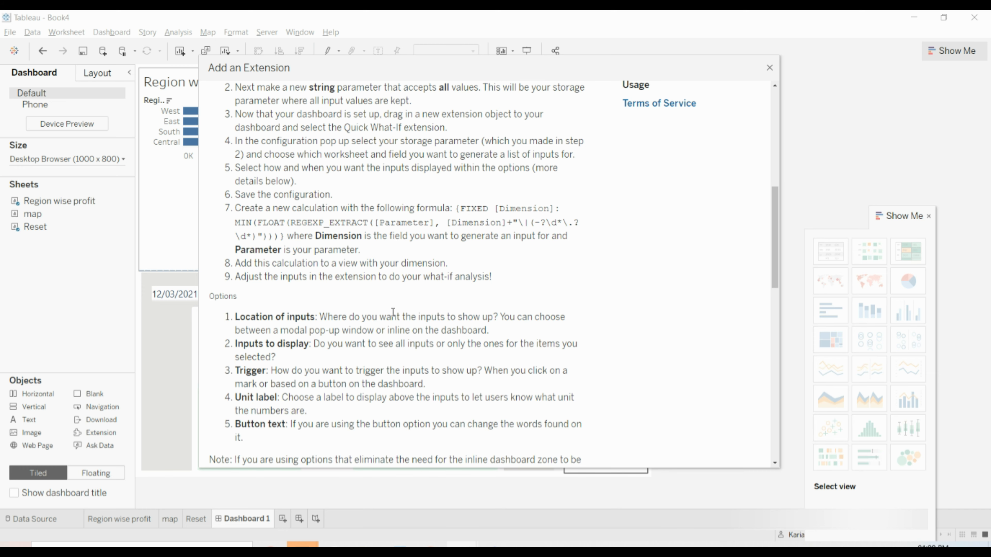
scroll(393, 314, "down", 9)
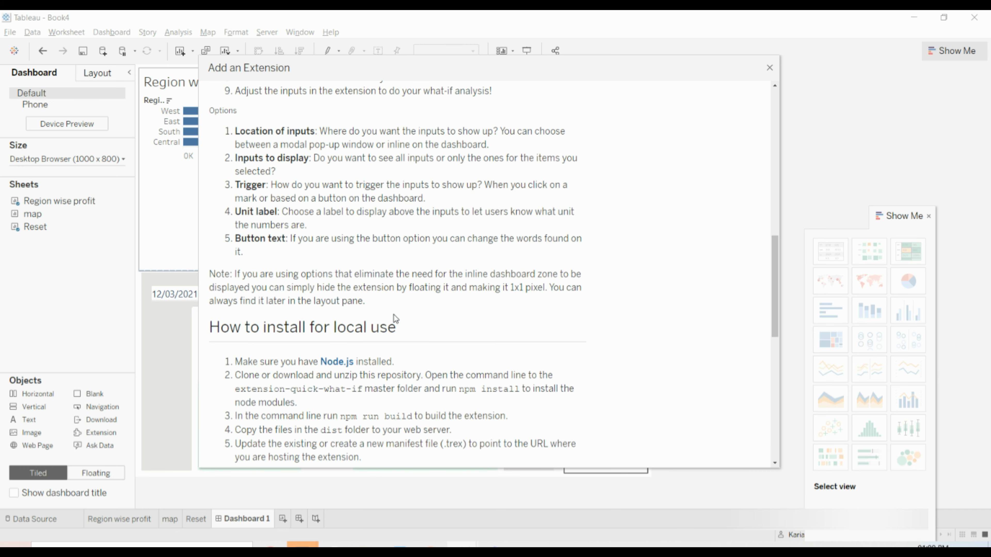
scroll(395, 318, "down", 2)
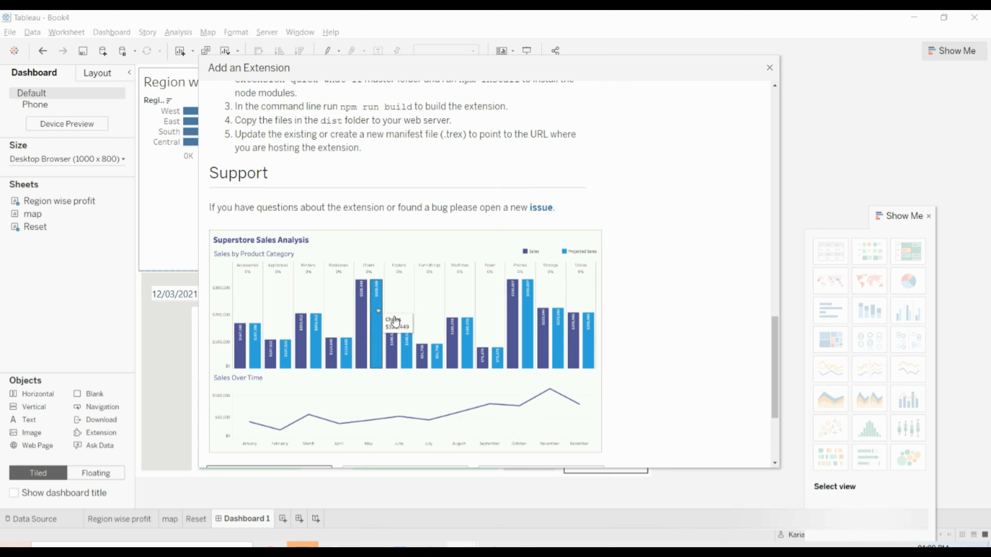
scroll(398, 327, "down", 2)
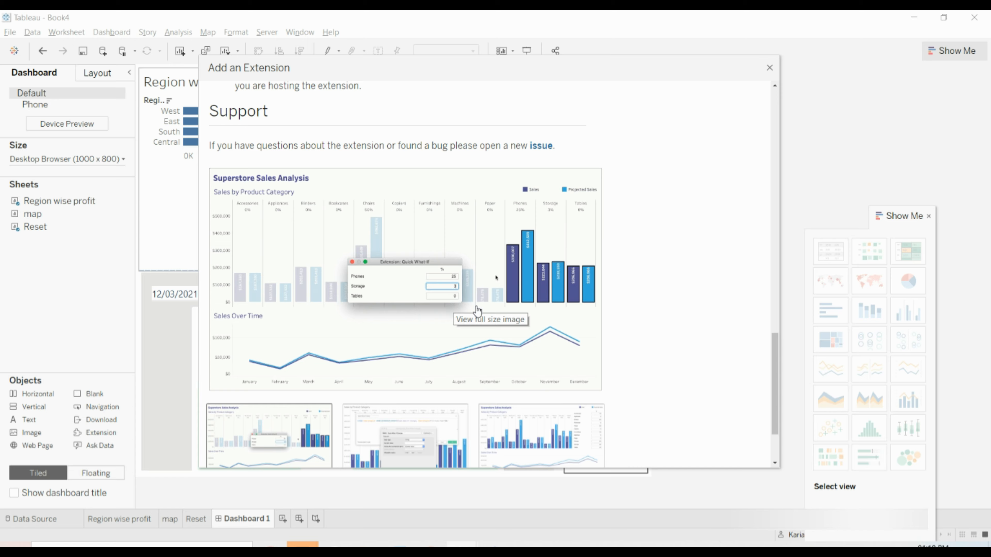
scroll(547, 316, "up", 2)
scroll(550, 319, "up", 2)
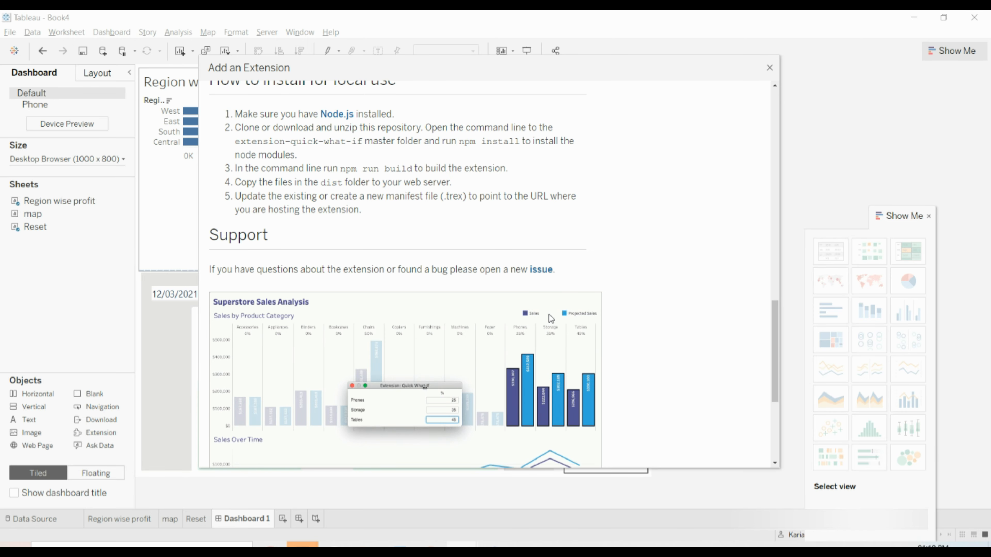
scroll(549, 315, "up", 10)
scroll(549, 315, "up", 12)
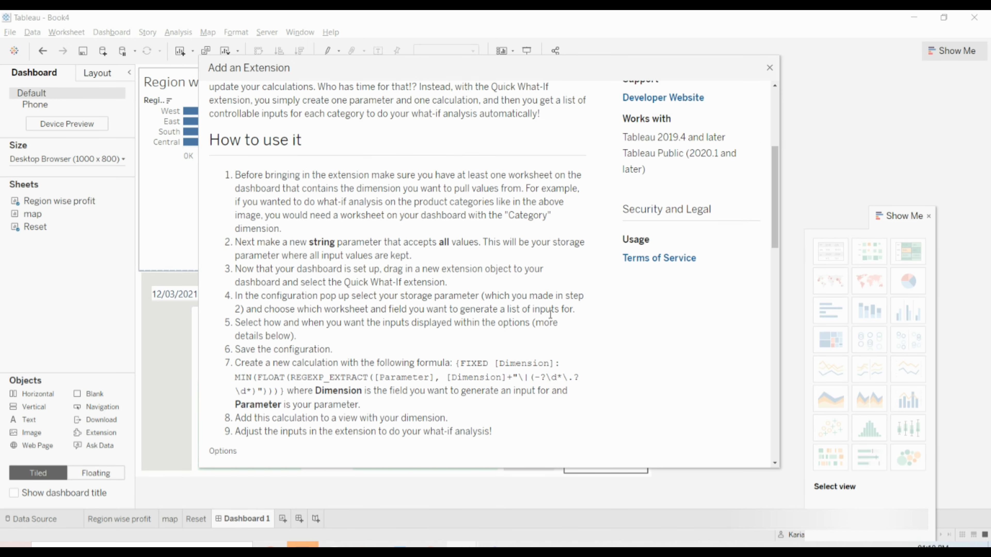
scroll(550, 315, "up", 2)
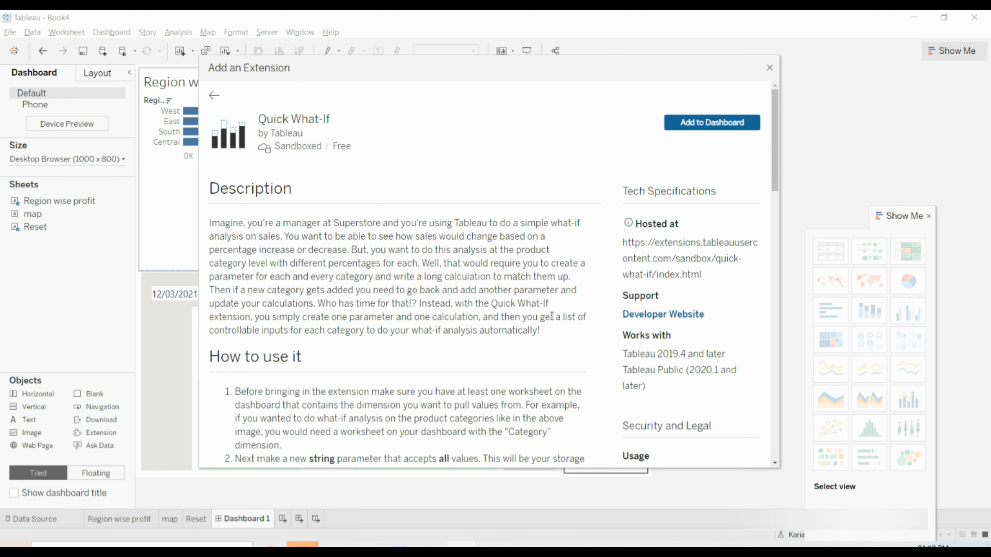
mouse_move(267, 147)
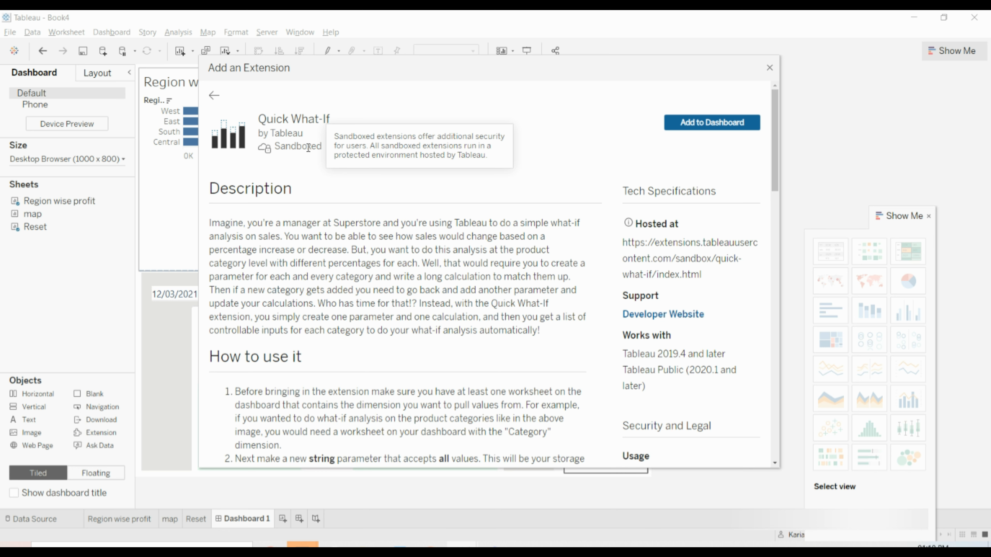
left_click_drag(626, 354, 652, 382)
left_click(652, 382)
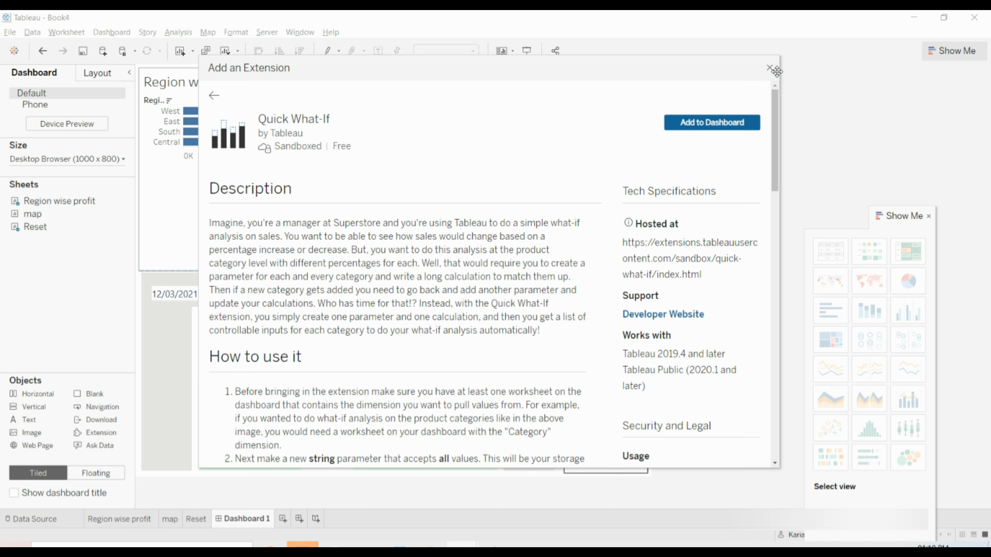
left_click(770, 69)
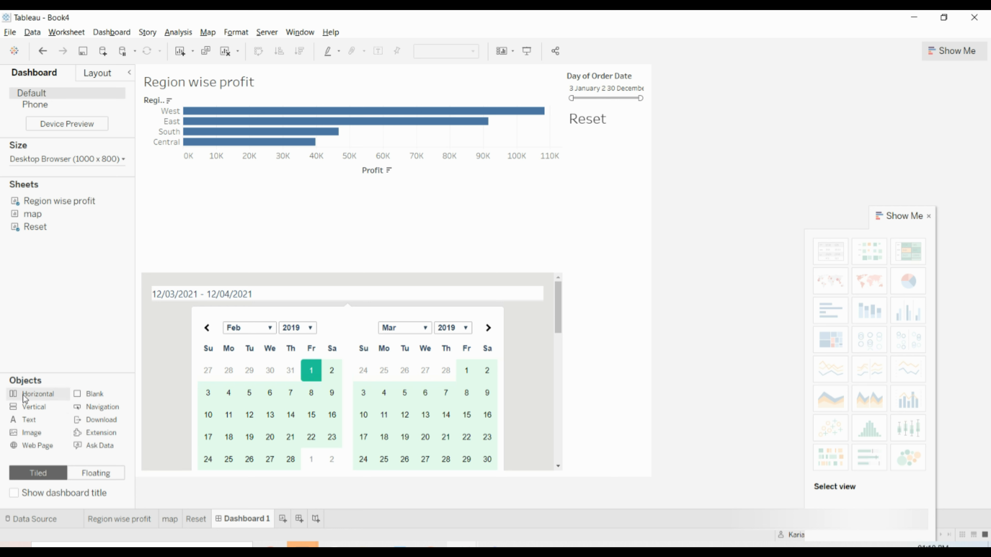
Remove the Date Range Picker extension from the dashboard and place the map sheet below the Region wise profit chart.
left_click(550, 276)
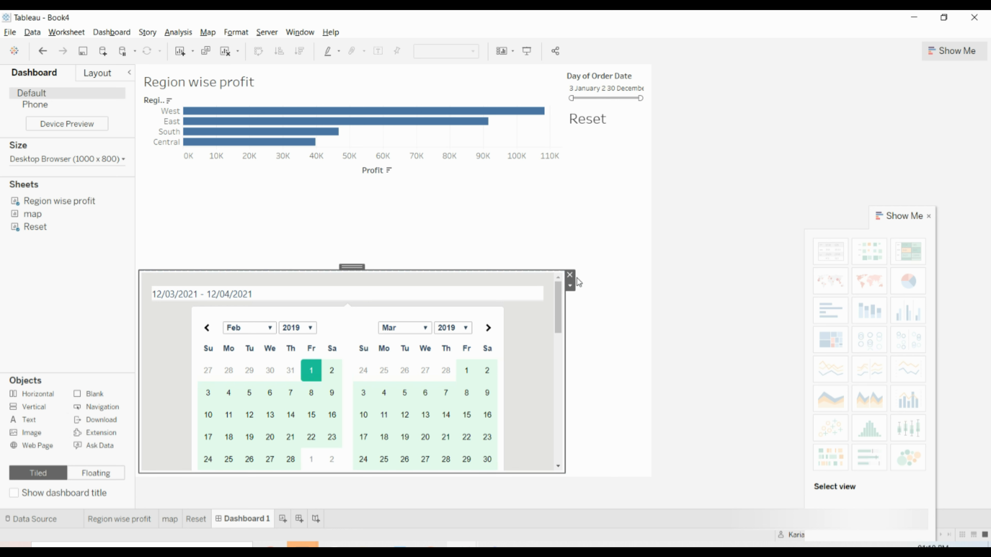
left_click(571, 276)
mouse_move(39, 216)
left_click_drag(38, 217, 352, 343)
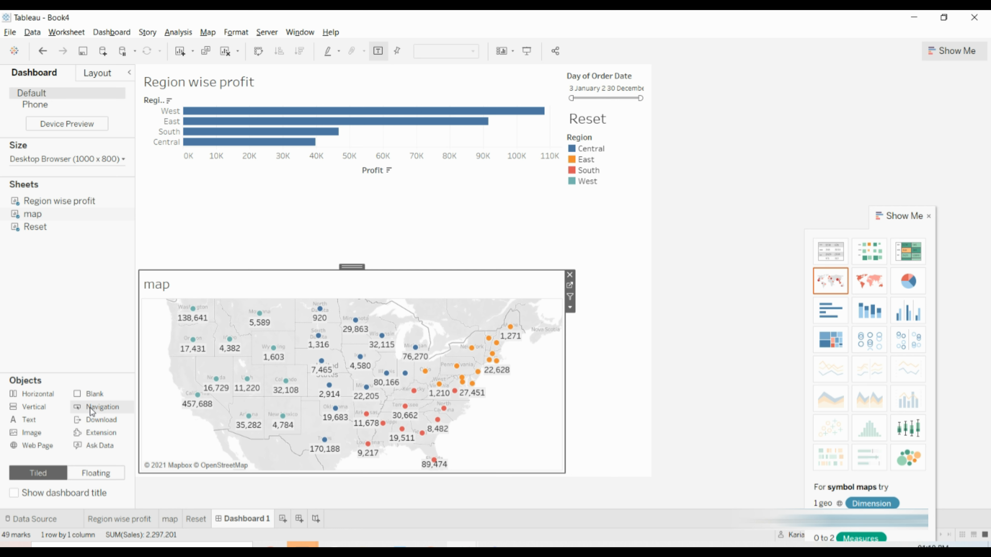
Examine the options available for the Region wise profit chart, its title and its Profit axis without changing anything.
right_click(394, 131)
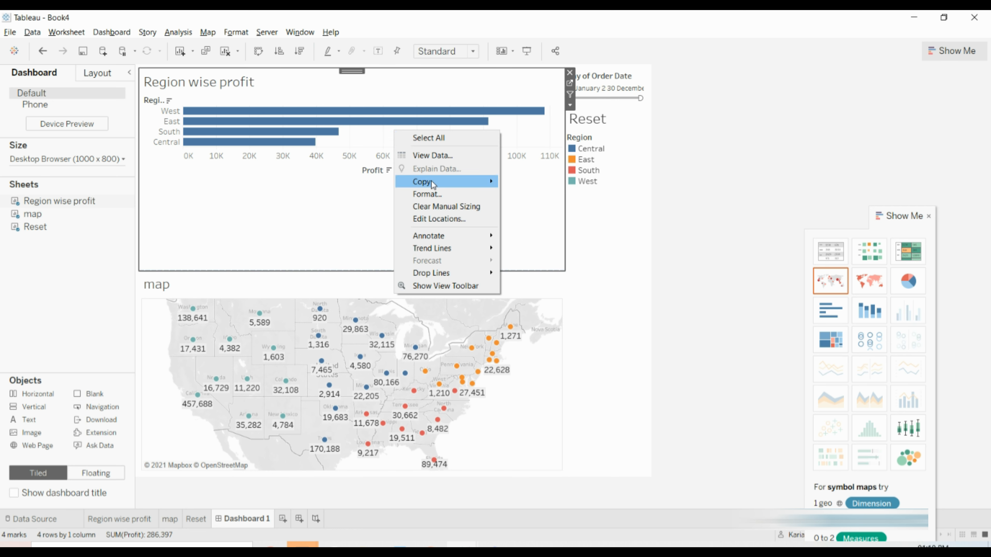
mouse_move(431, 182)
left_click(642, 258)
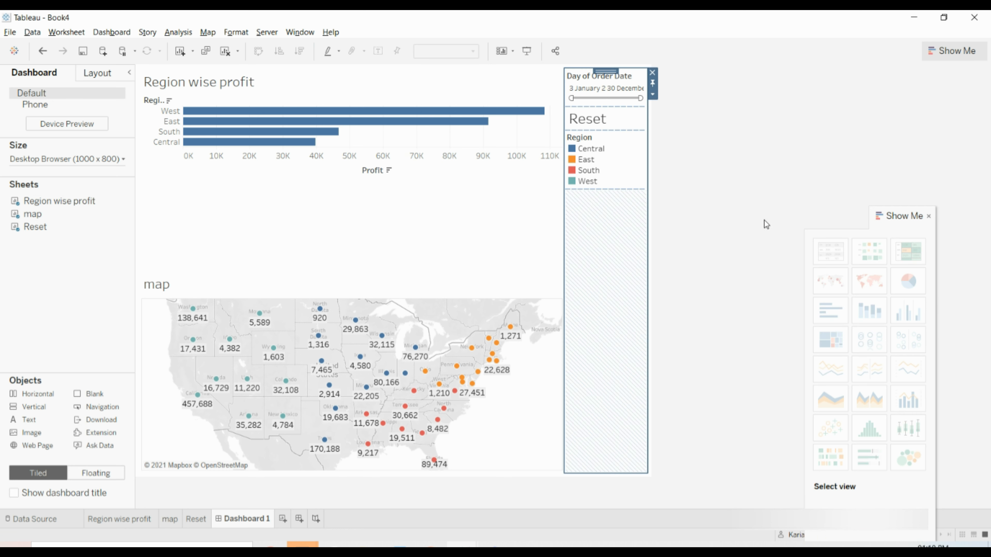
left_click(757, 219)
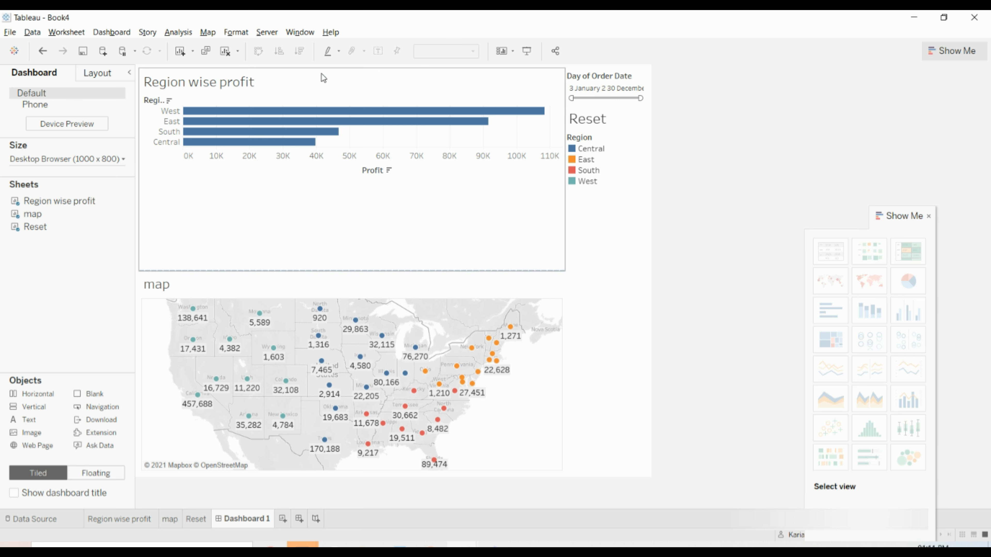
left_click(308, 90)
right_click(308, 89)
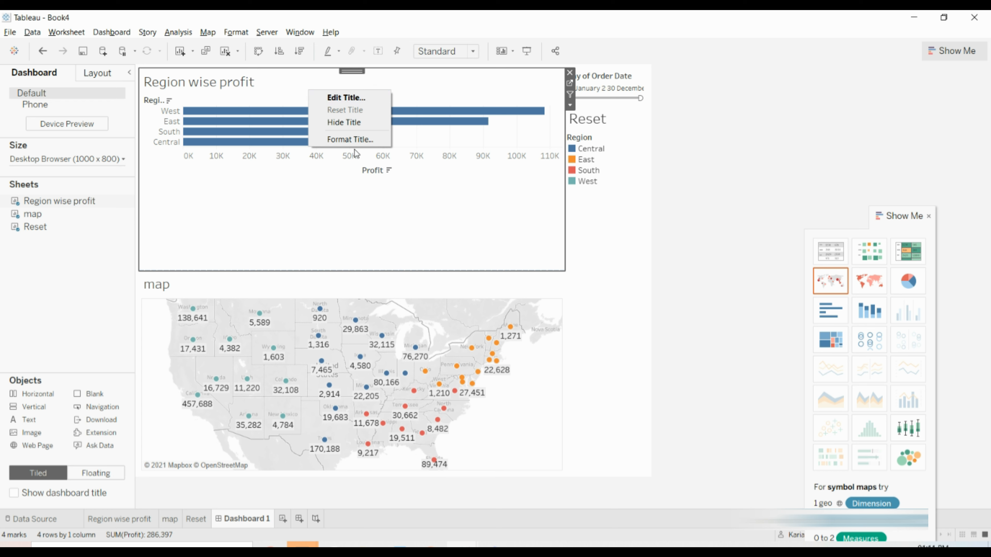
left_click(575, 240)
right_click(522, 244)
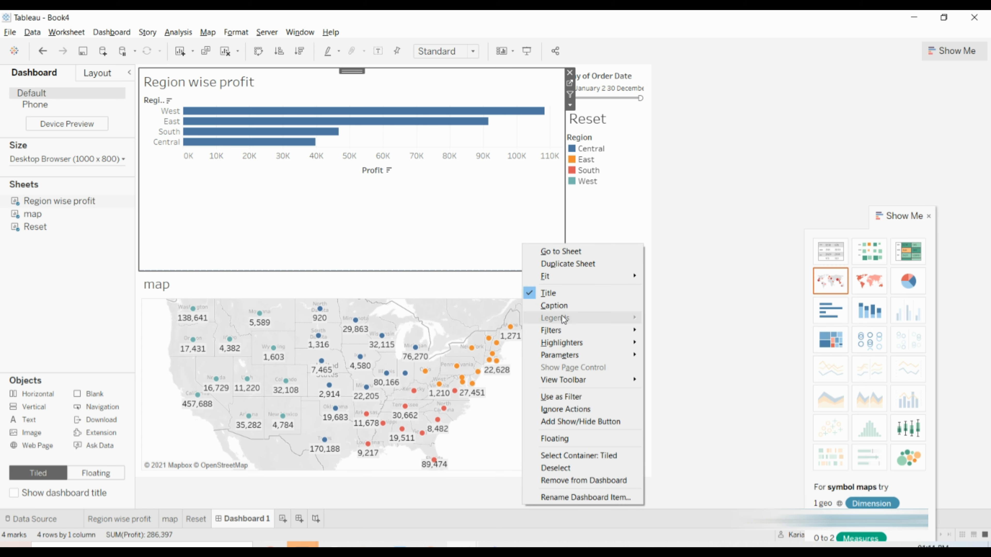
left_click(556, 468)
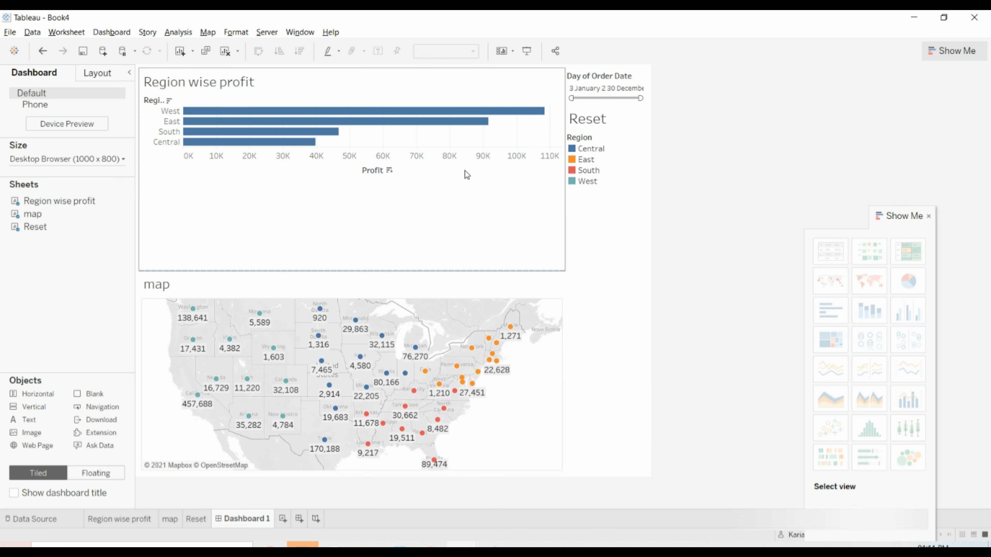
right_click(491, 152)
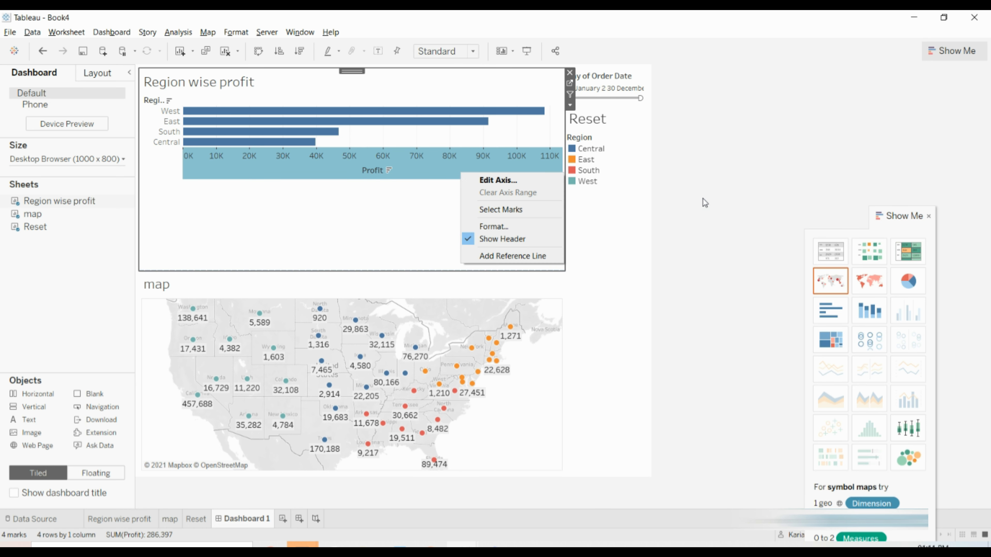
Examine the options available for the Region wise profit chart and for the container holding the date filter, Reset sheet and legend.
key("Escape")
right_click(295, 225)
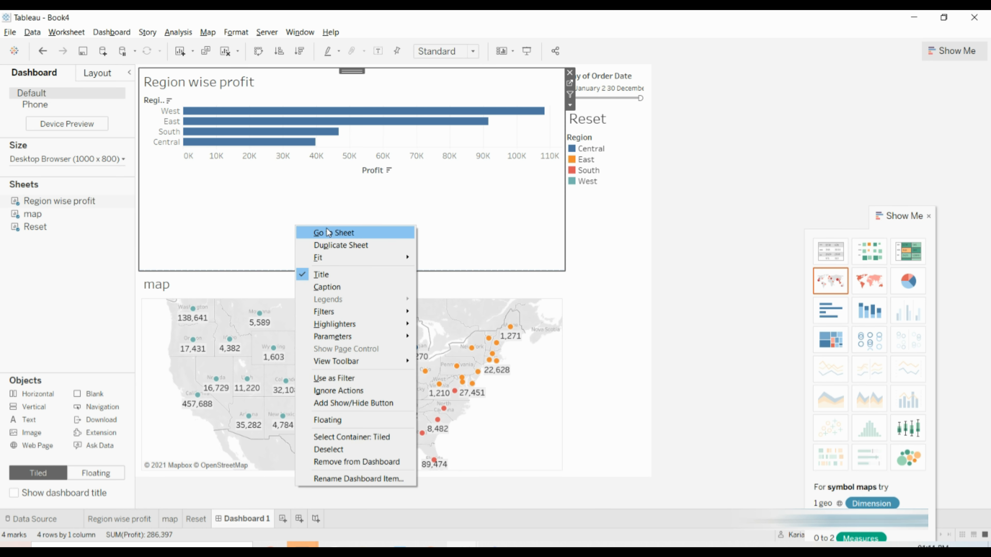
left_click(717, 336)
right_click(610, 325)
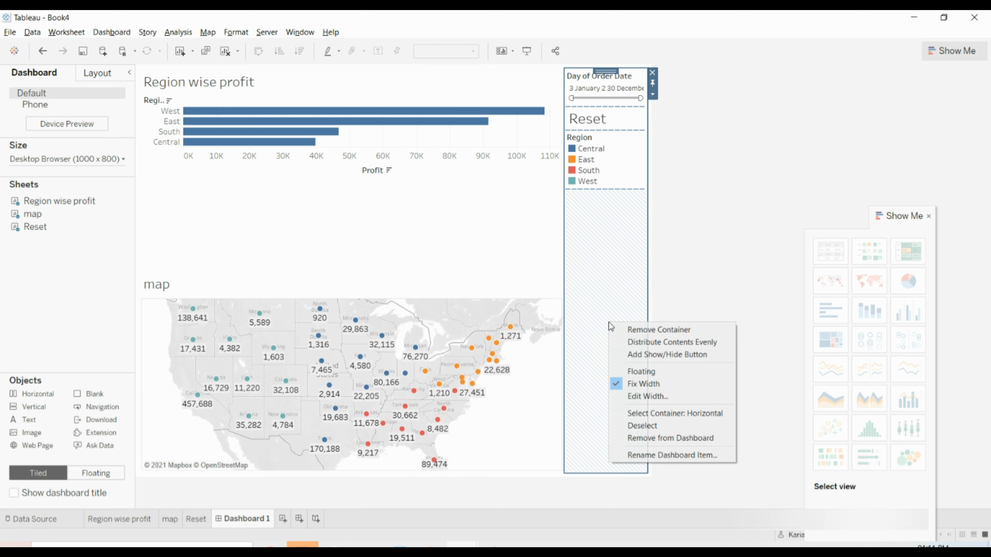
left_click(684, 288)
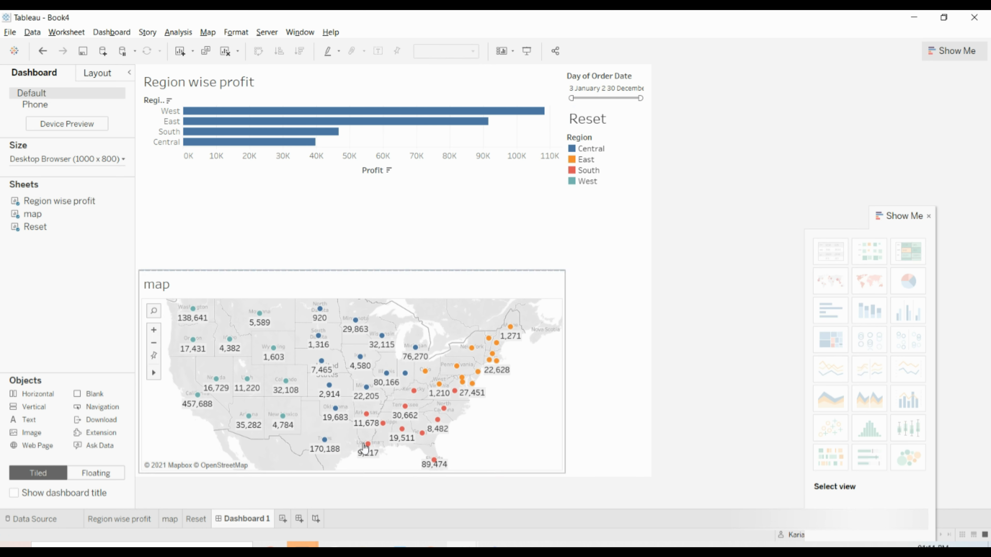
Start exporting Dashboard 1, check which file types it can be saved as, and cancel the export.
right_click(231, 519)
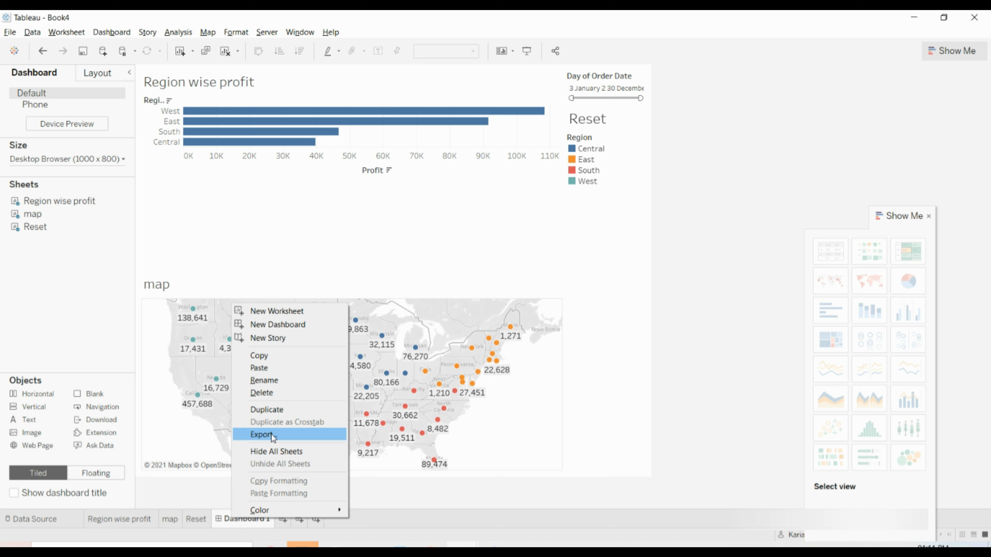
left_click(225, 519)
right_click(225, 519)
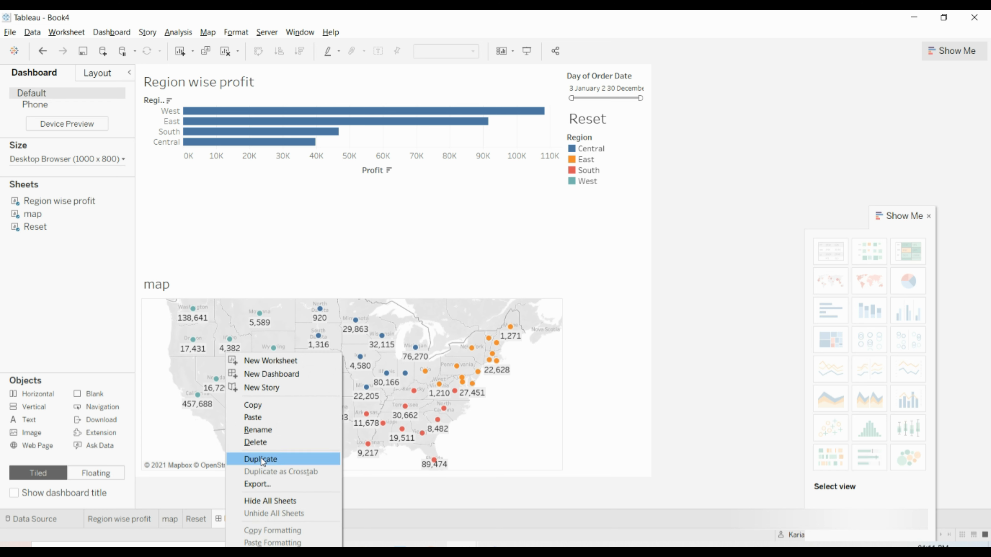
left_click(262, 483)
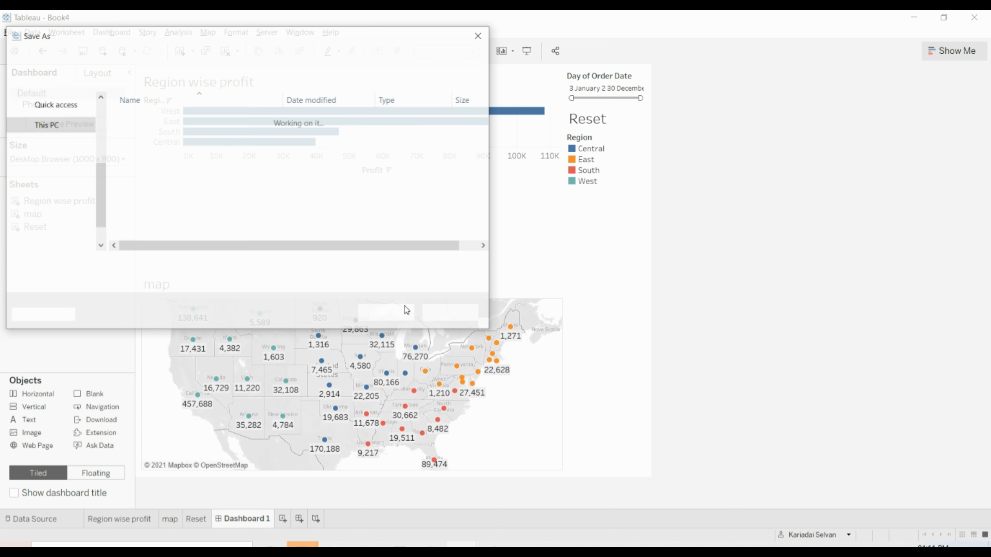
left_click(173, 287)
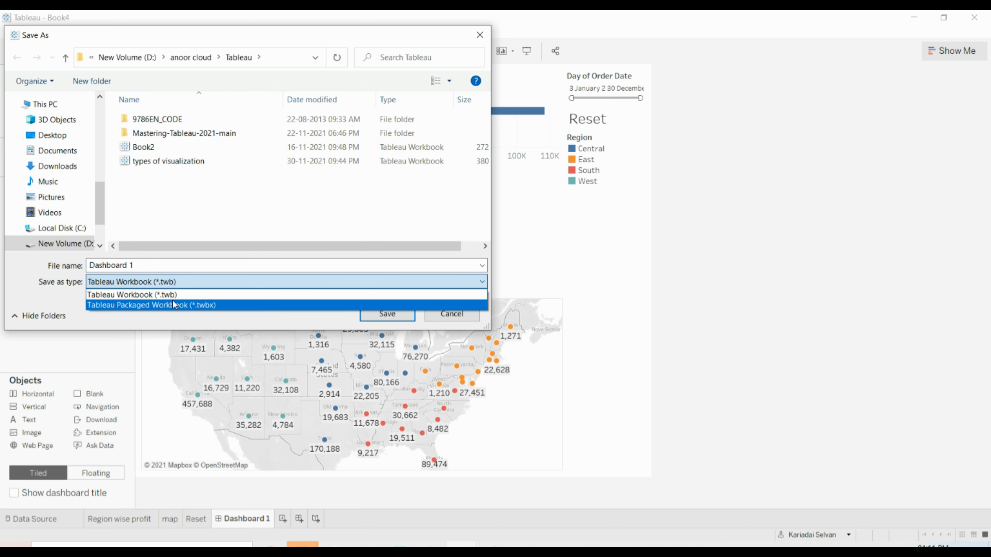
left_click(974, 44)
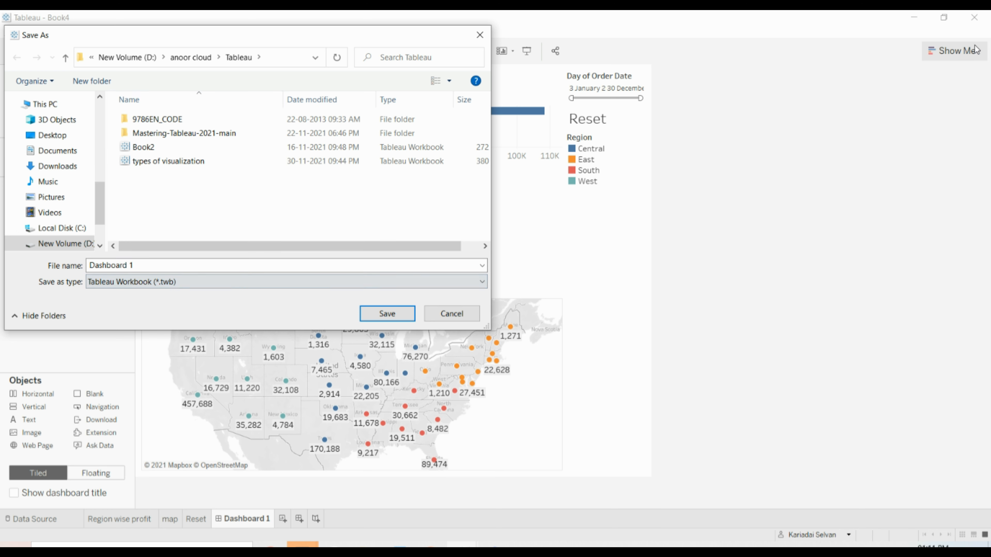
left_click(450, 316)
Restore the workbook window to a smaller size, reposition it, and look through the dashboard commands and card display options.
left_click(945, 18)
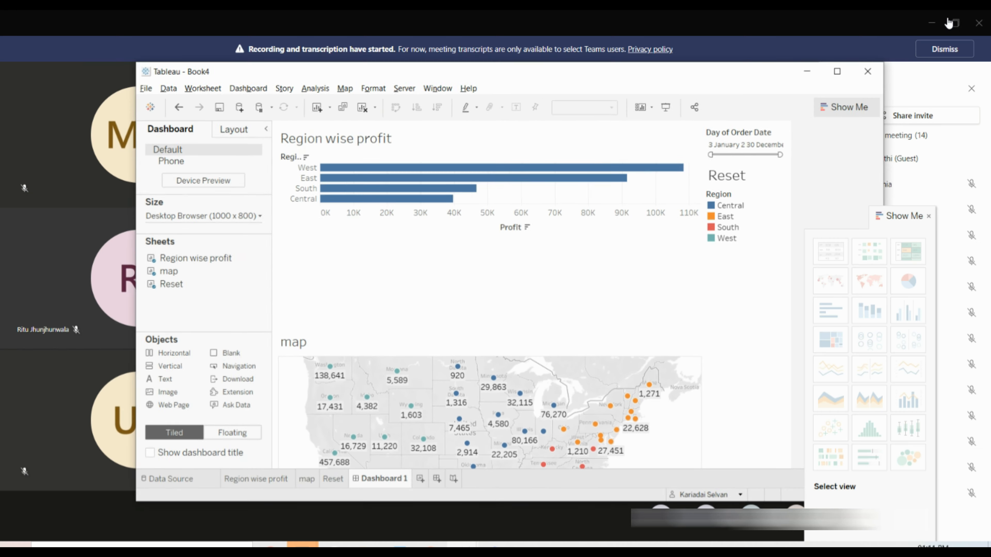
left_click_drag(641, 77, 558, 73)
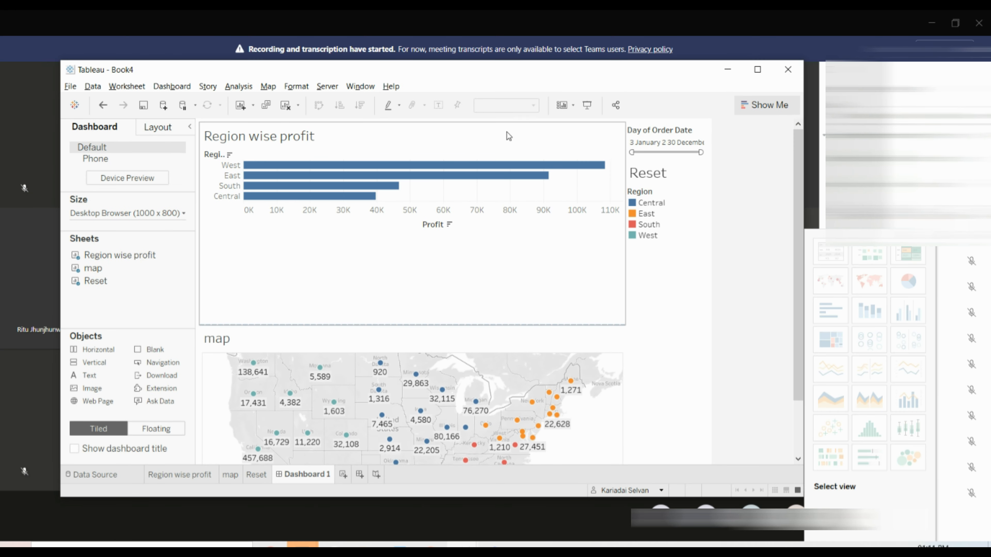
left_click(160, 88)
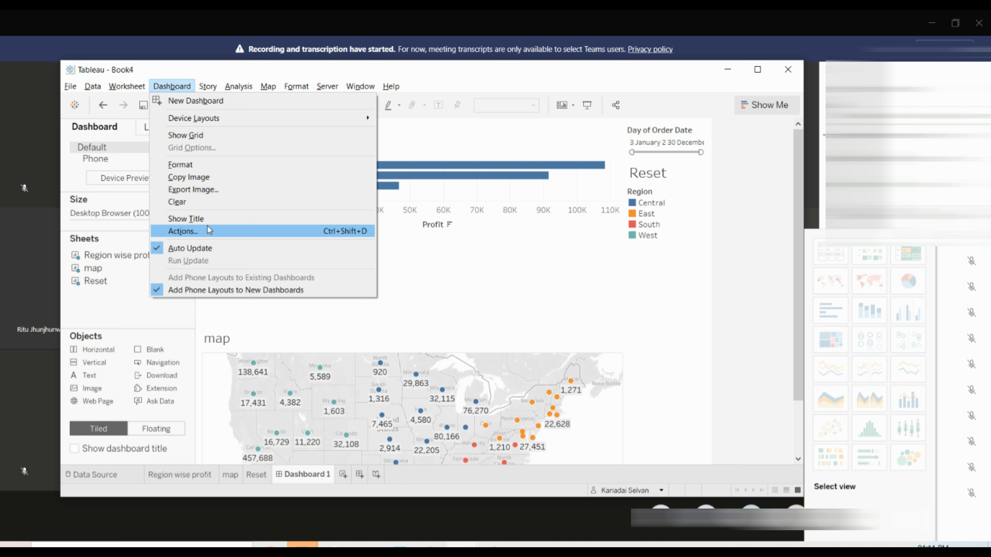
left_click(665, 100)
left_click(574, 106)
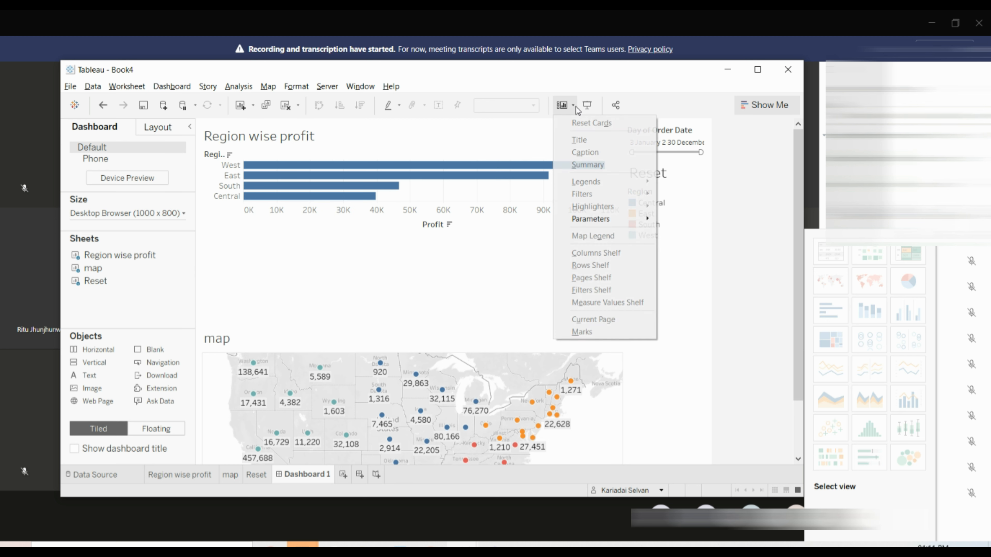
left_click(591, 109)
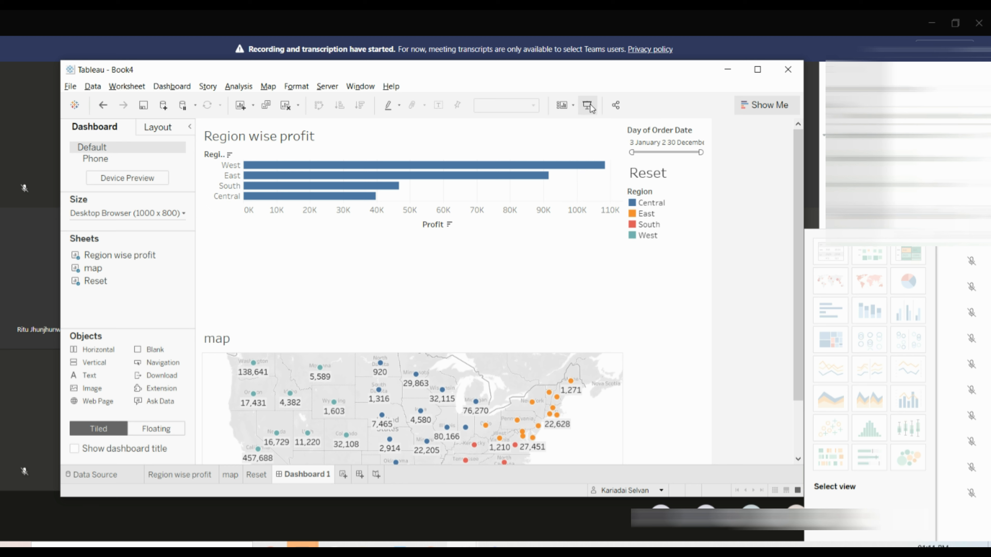
Examine the settings for publishing the workbook to Tableau Online and close them without publishing.
left_click(617, 106)
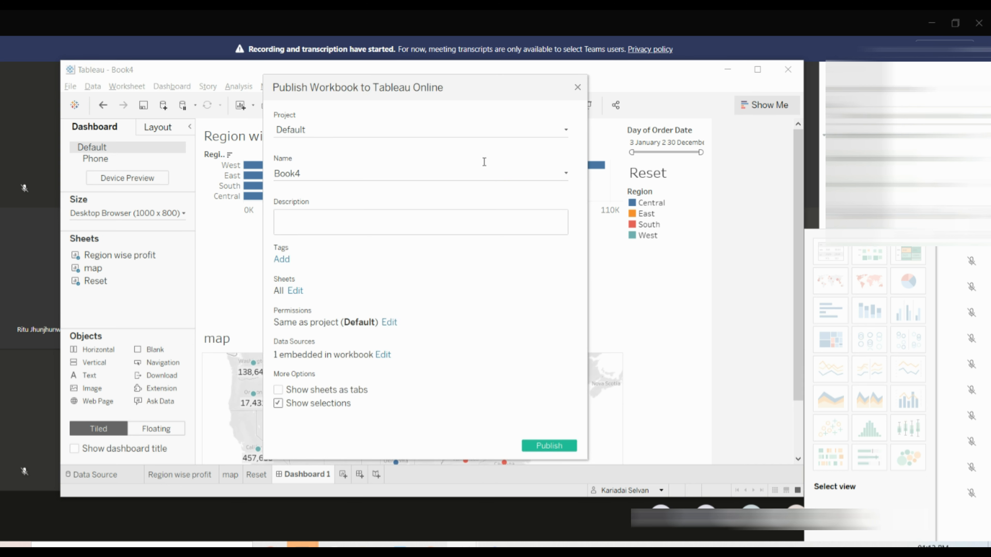
left_click(412, 175)
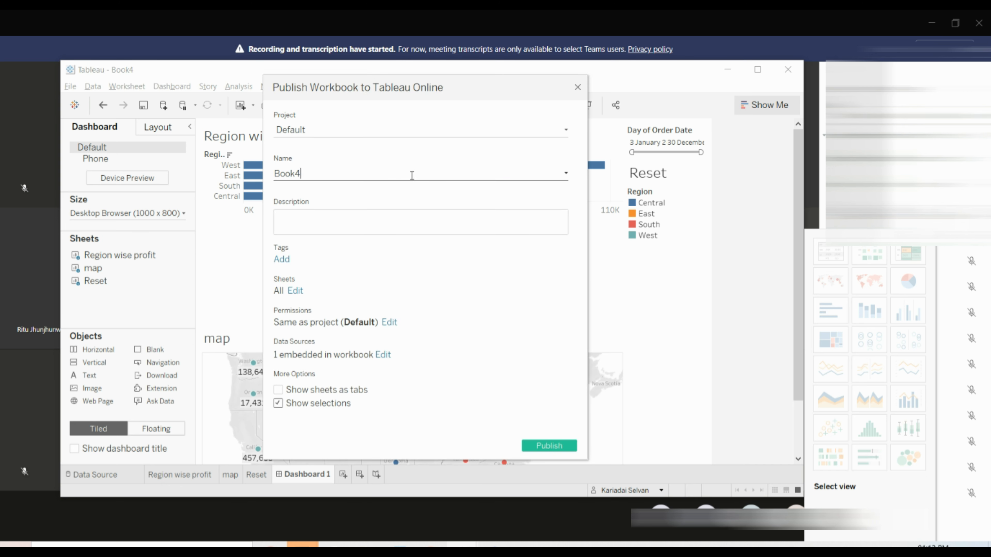
left_click(578, 87)
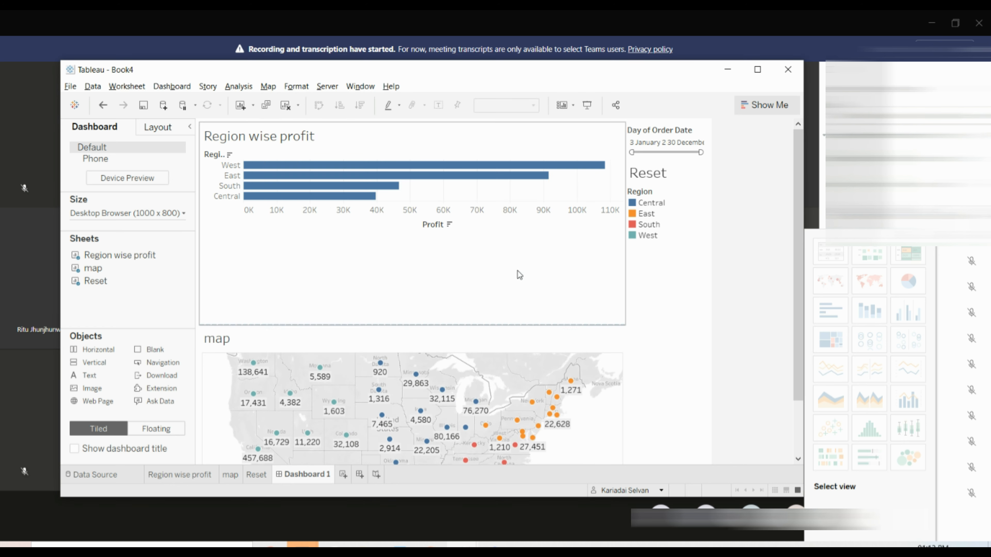
Examine the item options of the Region wise profit chart and the neighbouring dashboard areas without changing anything.
right_click(578, 298)
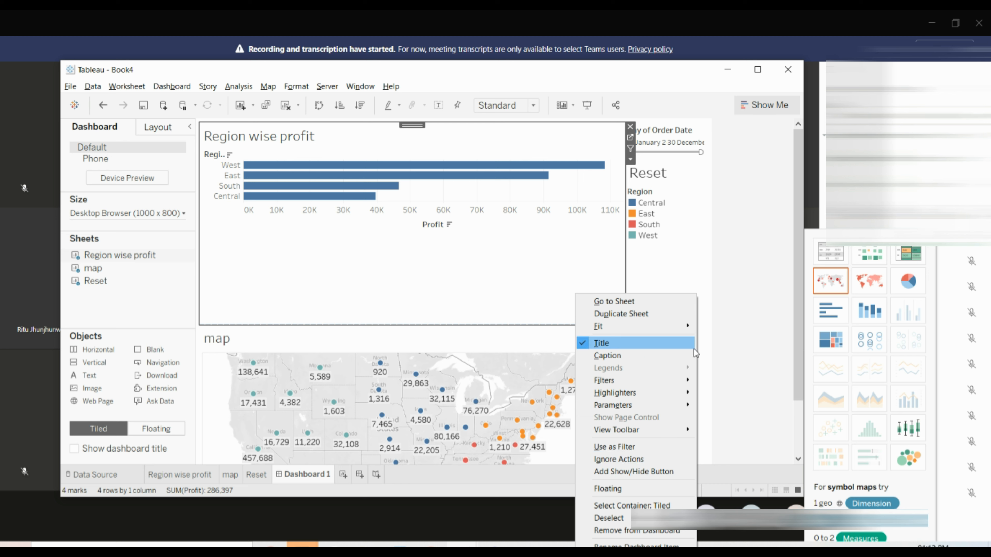
left_click(715, 267)
right_click(577, 316)
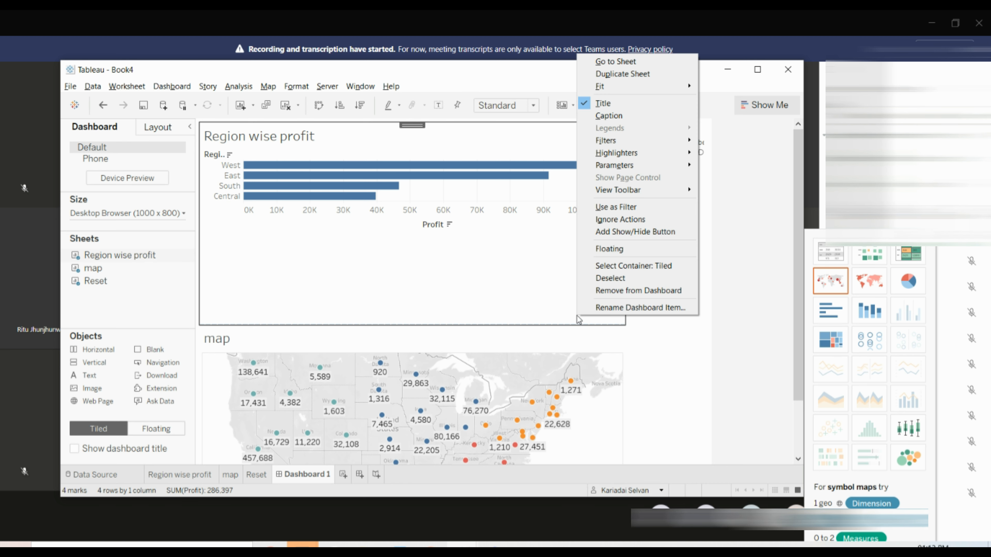
left_click(680, 357)
right_click(562, 332)
left_click(709, 321)
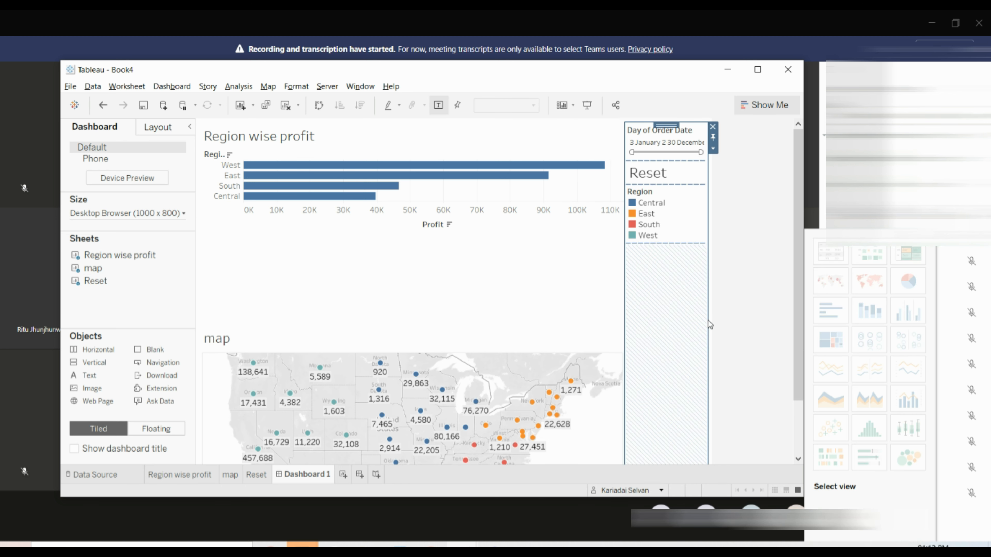
left_click(710, 324)
left_click(679, 359)
right_click(679, 358)
left_click(763, 295)
left_click(263, 235)
right_click(214, 281)
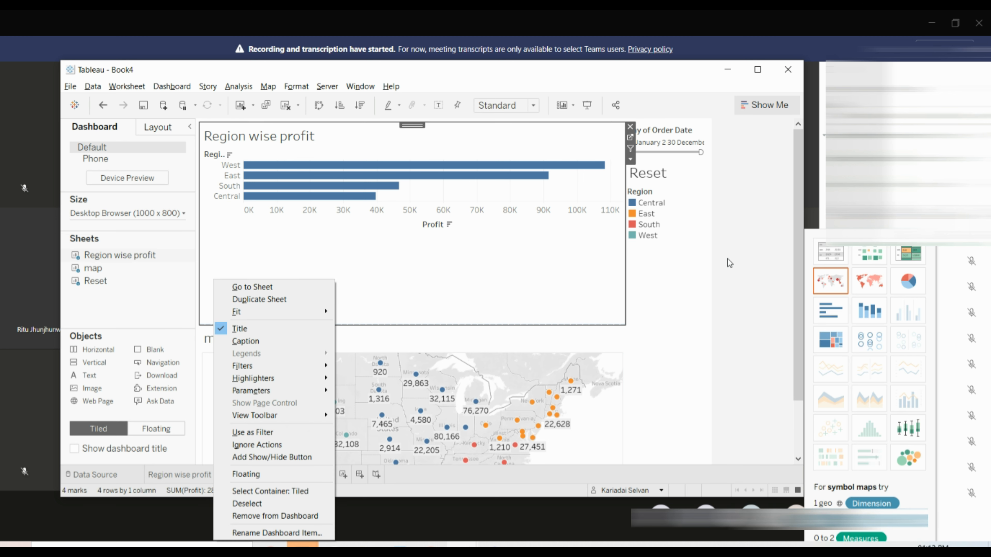
left_click(722, 285)
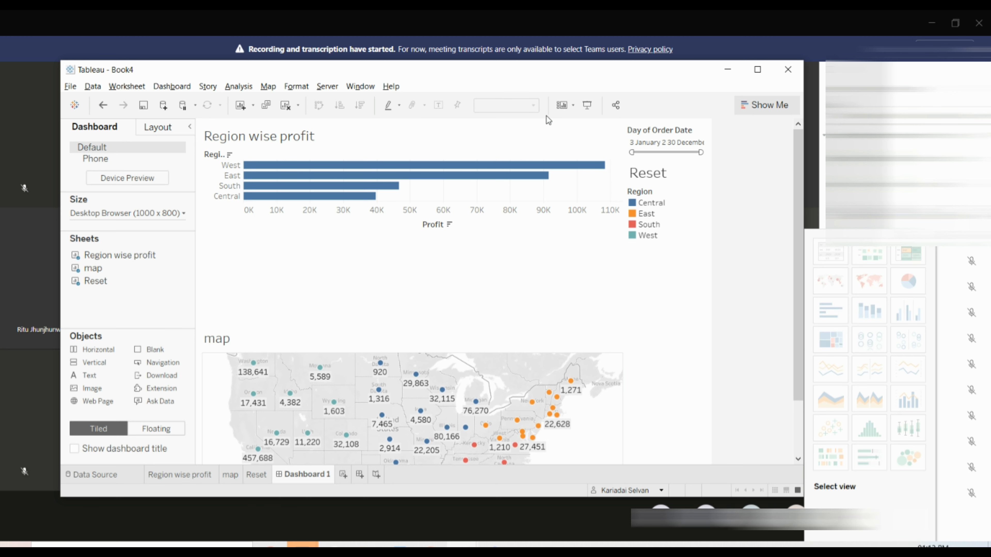
Look through the card display options and the workbook's save settings, and cancel saving.
left_click(572, 106)
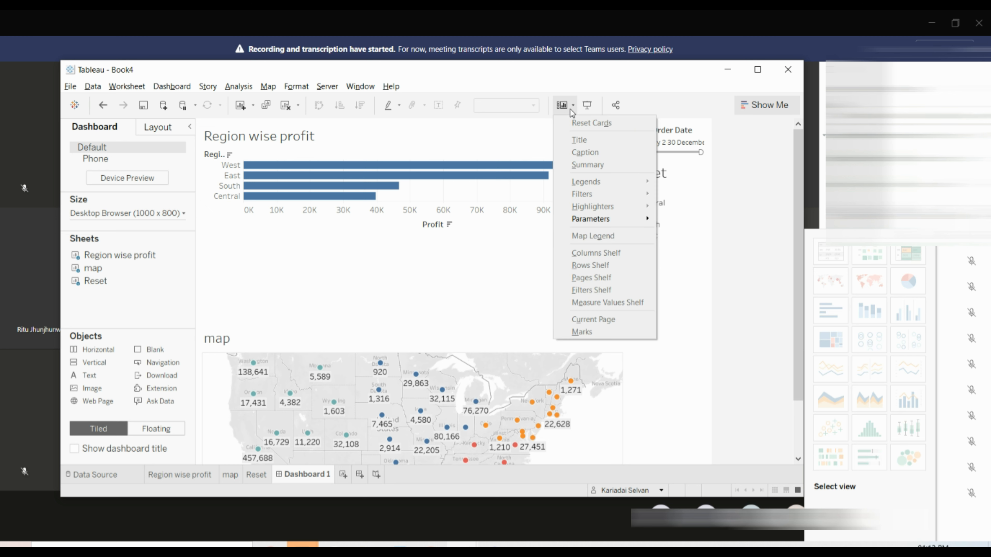
left_click(378, 128)
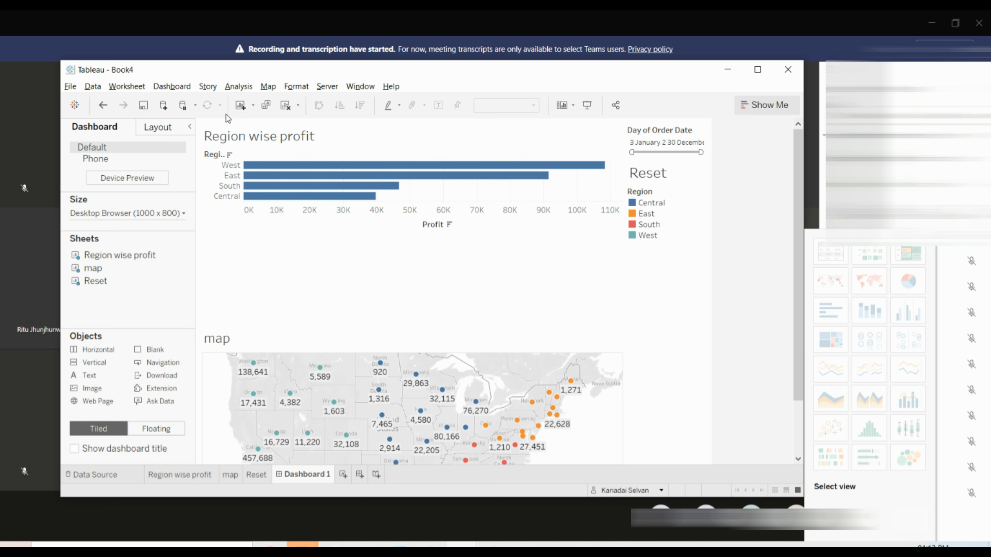
left_click(150, 109)
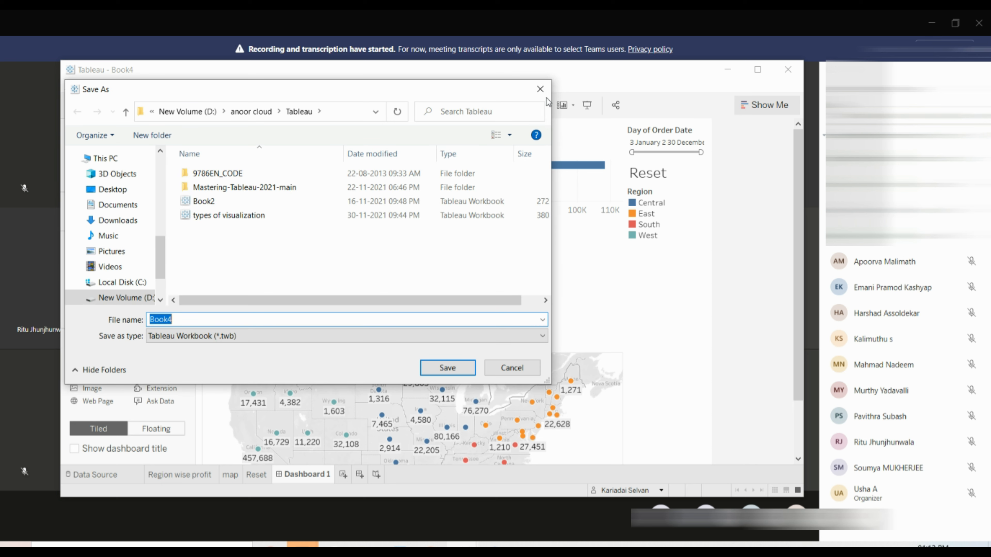
left_click(540, 89)
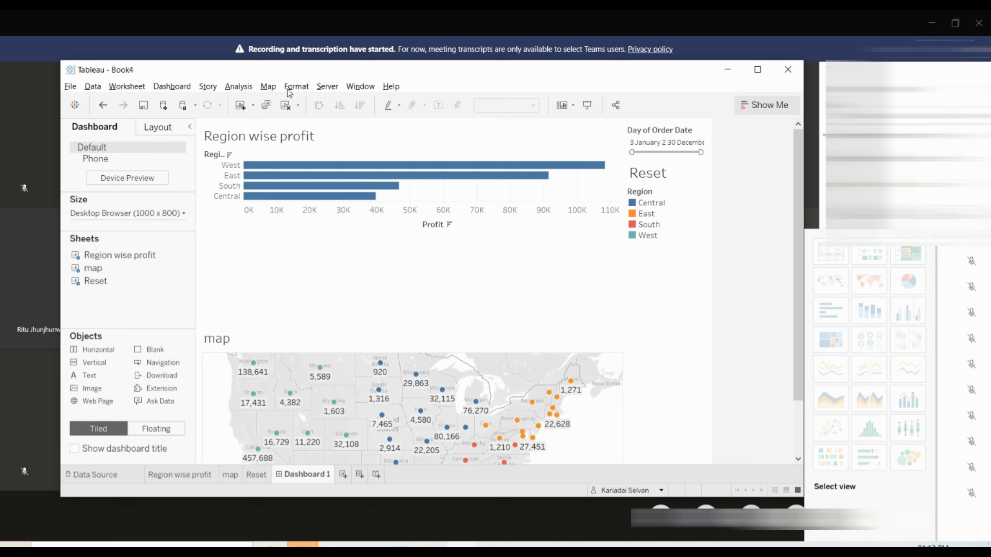
Start publishing the workbook to Tableau Online, selecting the Default project and keeping the name Book4.
left_click(327, 87)
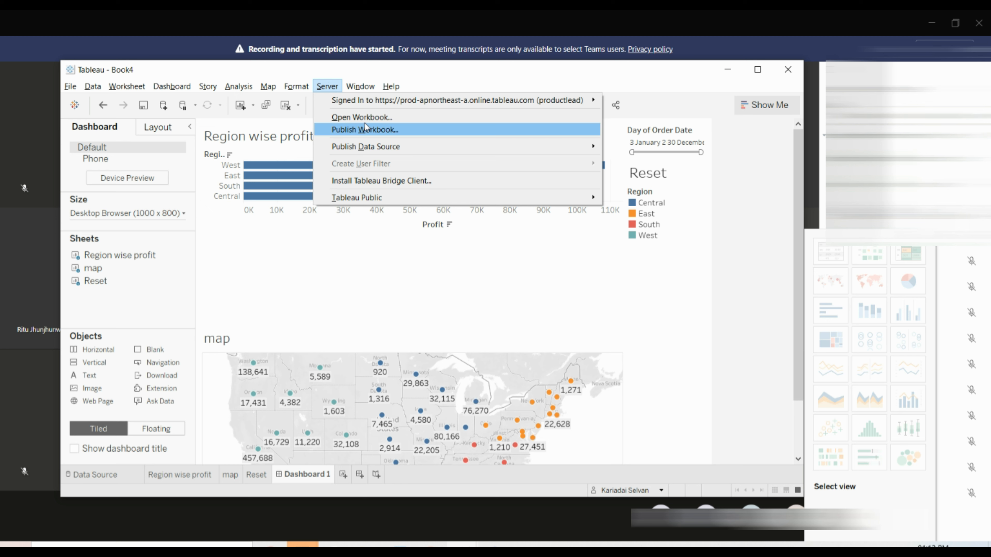
left_click(367, 135)
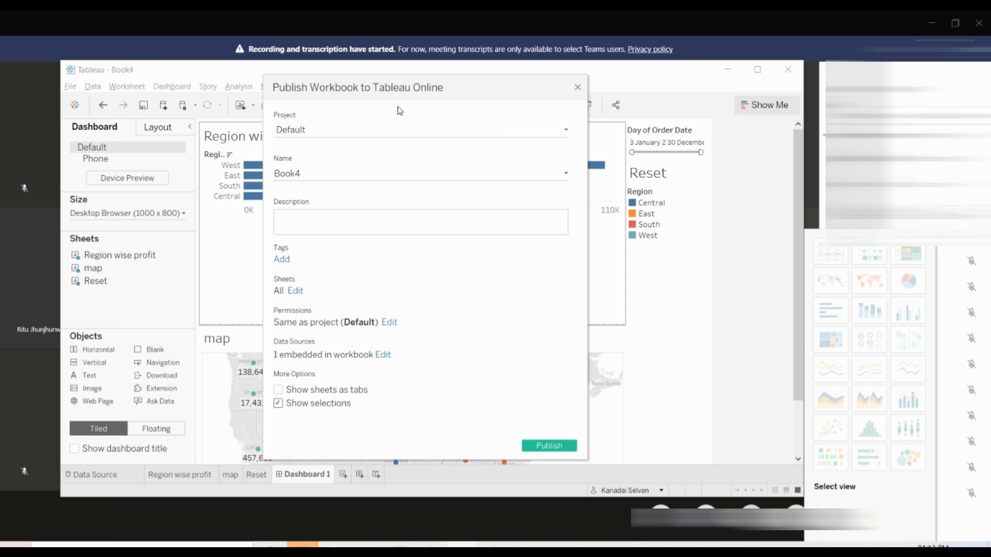
left_click(307, 129)
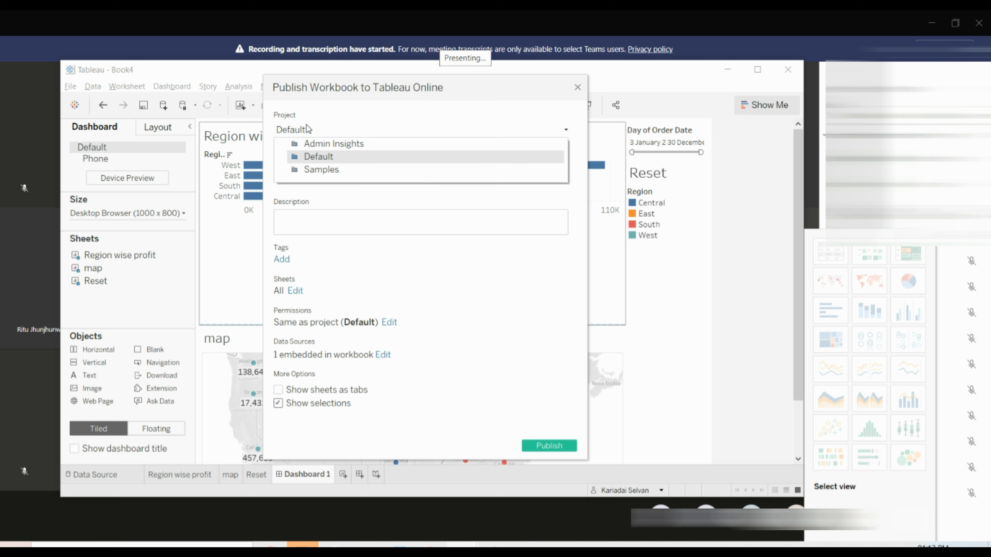
left_click(312, 158)
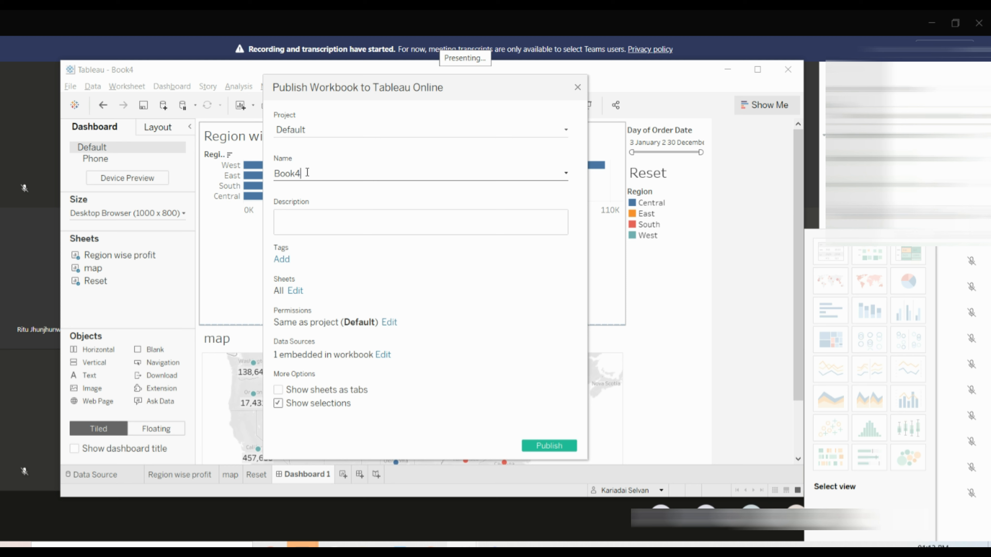
left_click(311, 131)
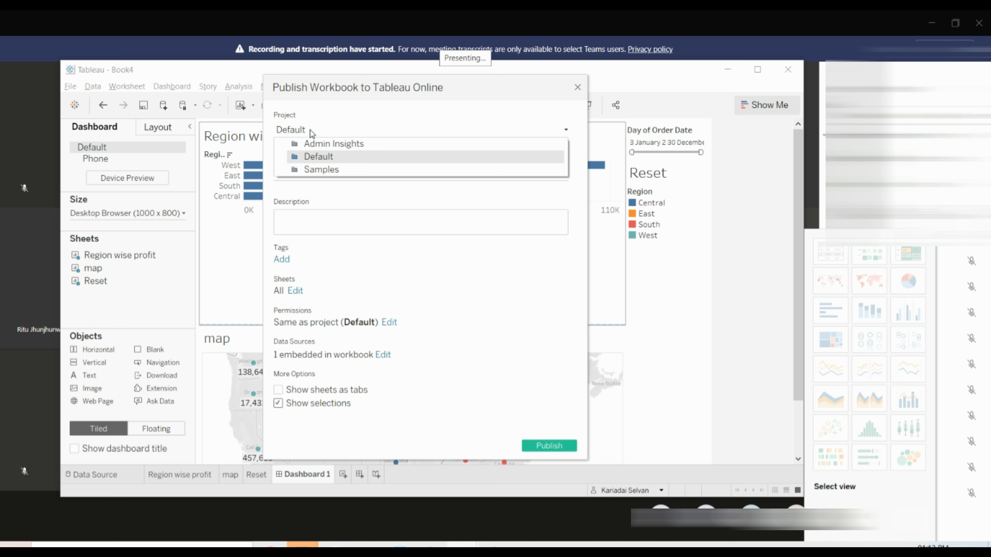
left_click(309, 157)
left_click_drag(311, 168, 261, 177)
Leave the description and tags empty, publish the workbook with selections shown, and dismiss the completion notice.
left_click(296, 226)
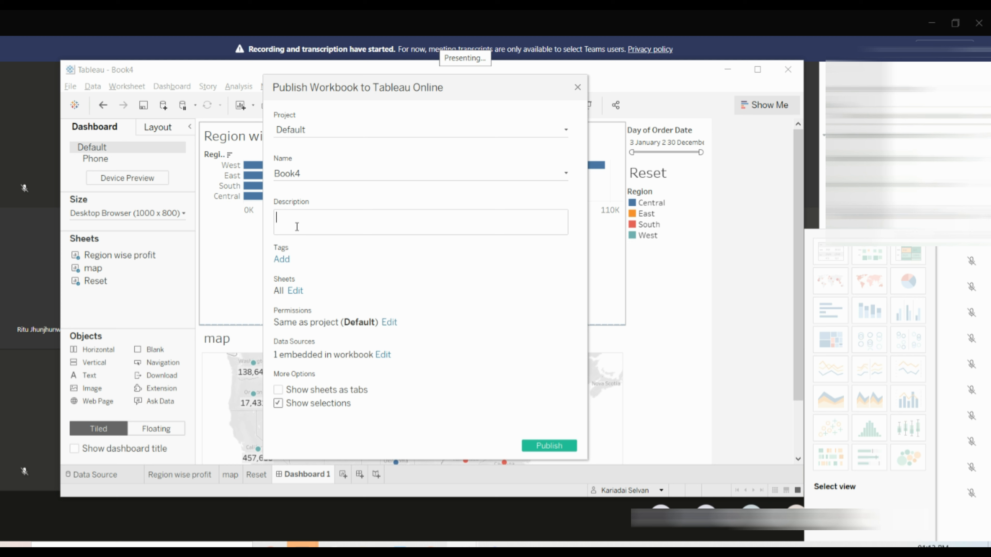
left_click(282, 260)
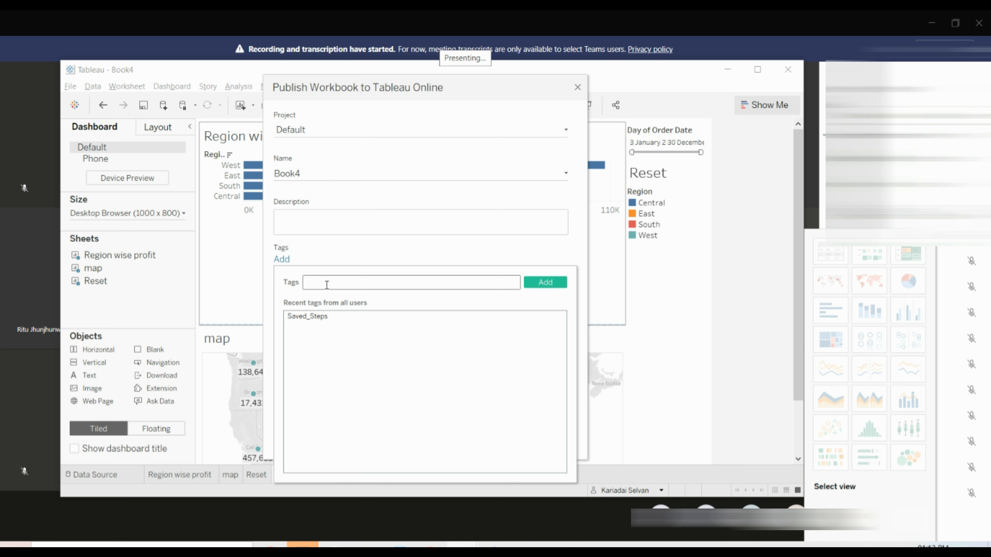
left_click(577, 258)
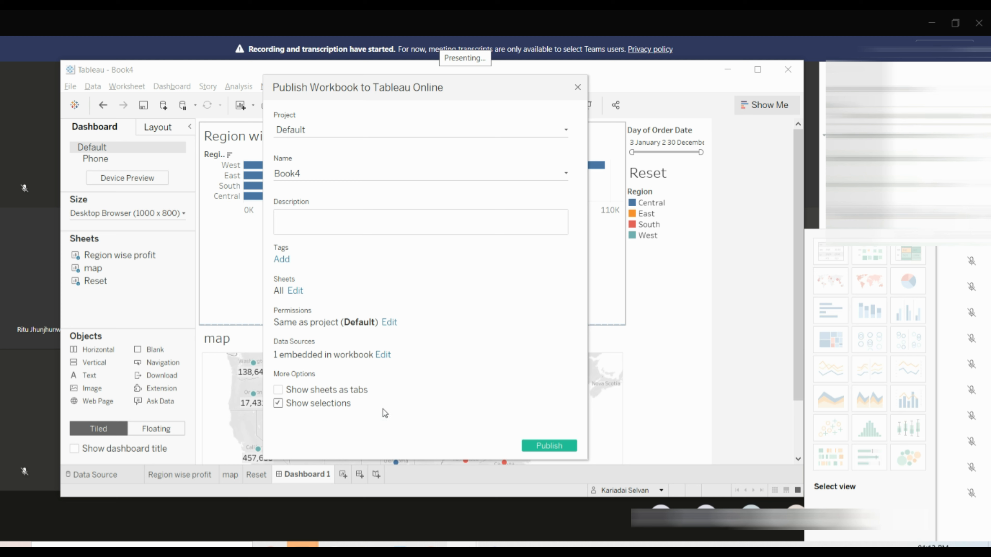
left_click(566, 454)
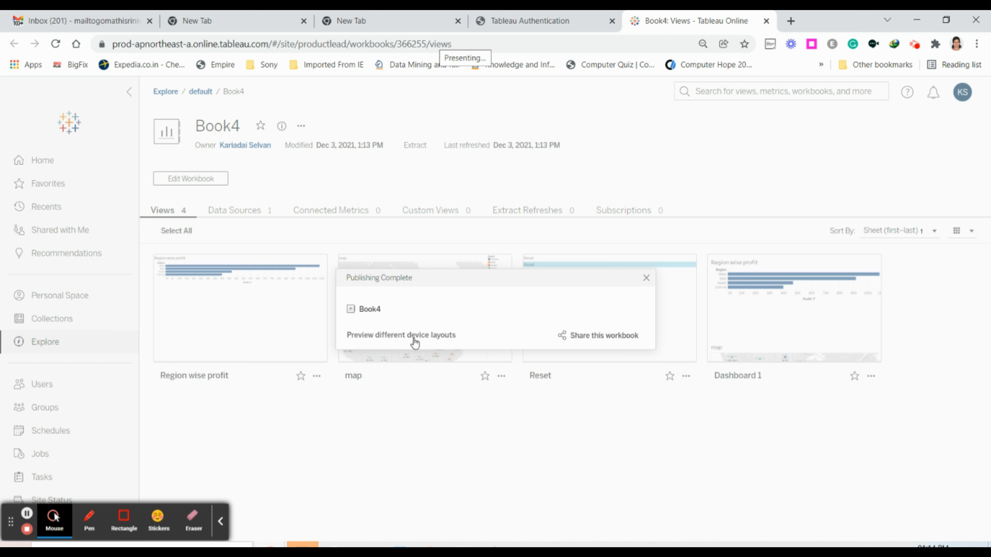
left_click(646, 279)
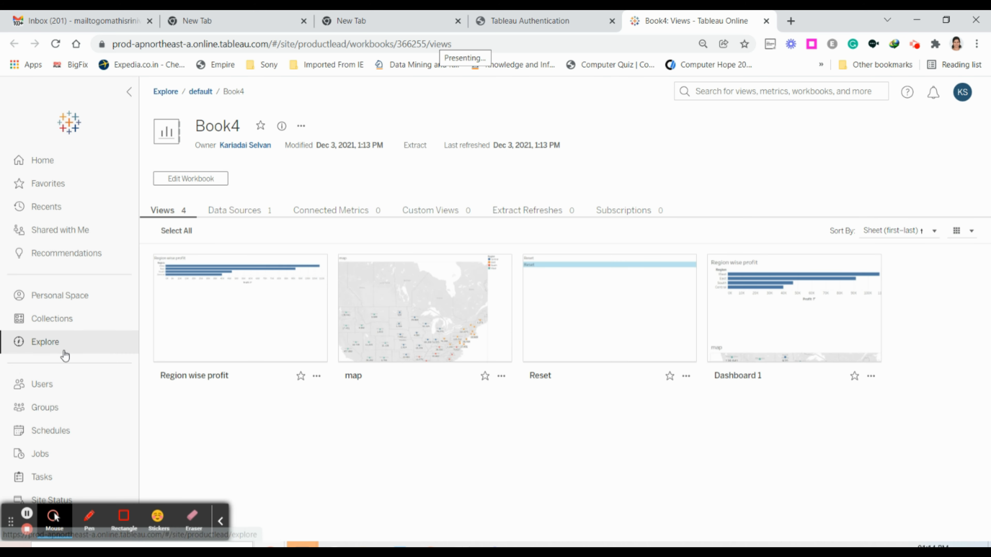
Open Book4 in the default project and look over its published views and the options available for Dashboard 1.
left_click(46, 349)
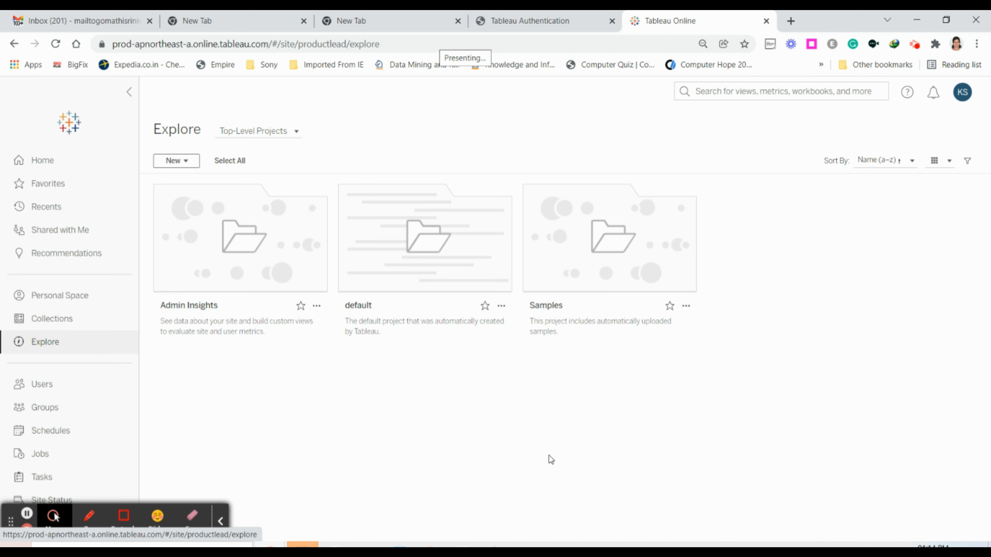
left_click(417, 223)
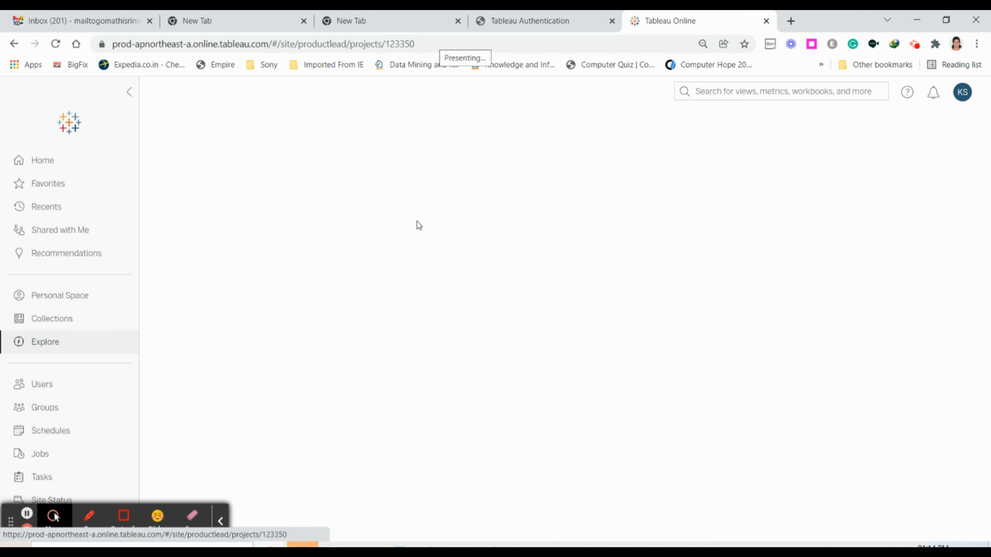
left_click(219, 281)
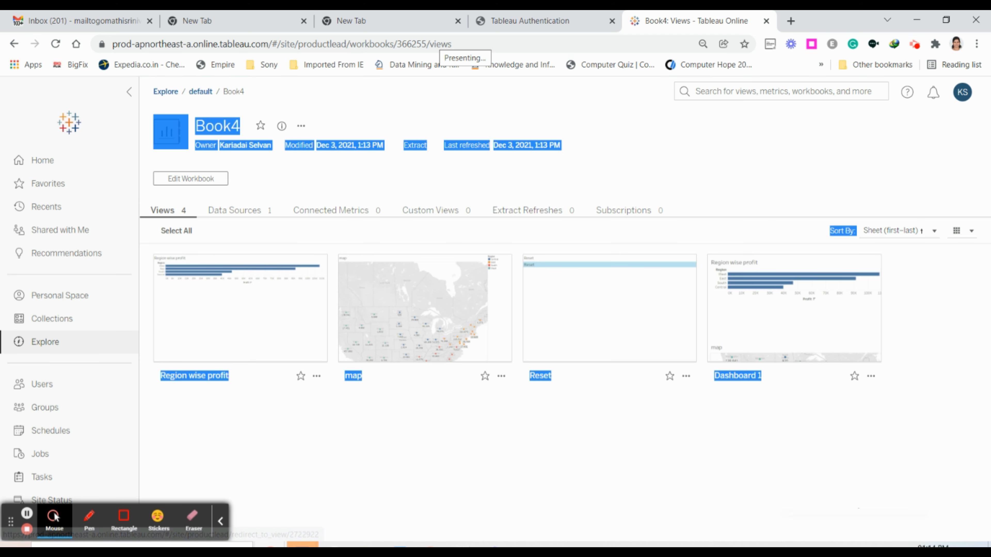
left_click(860, 507)
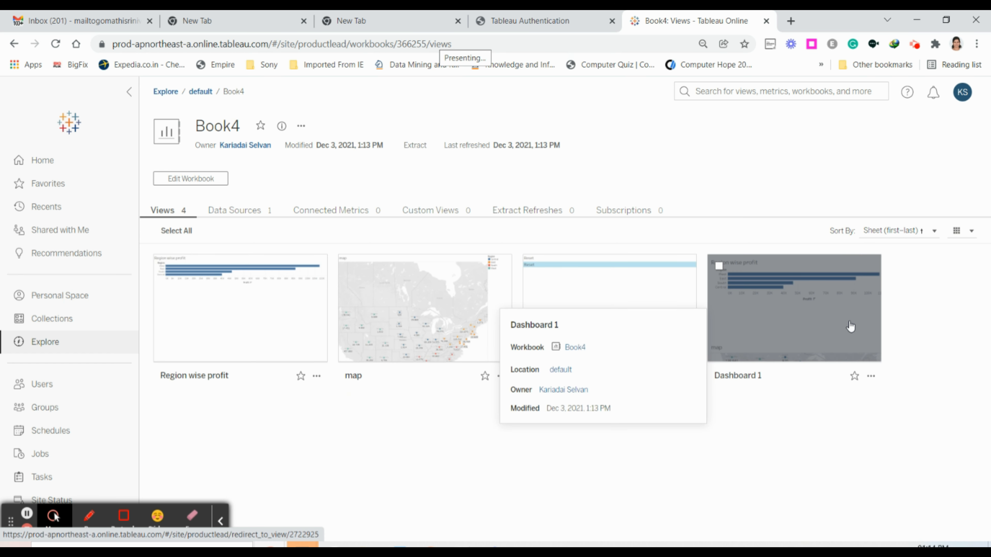
left_click(873, 377)
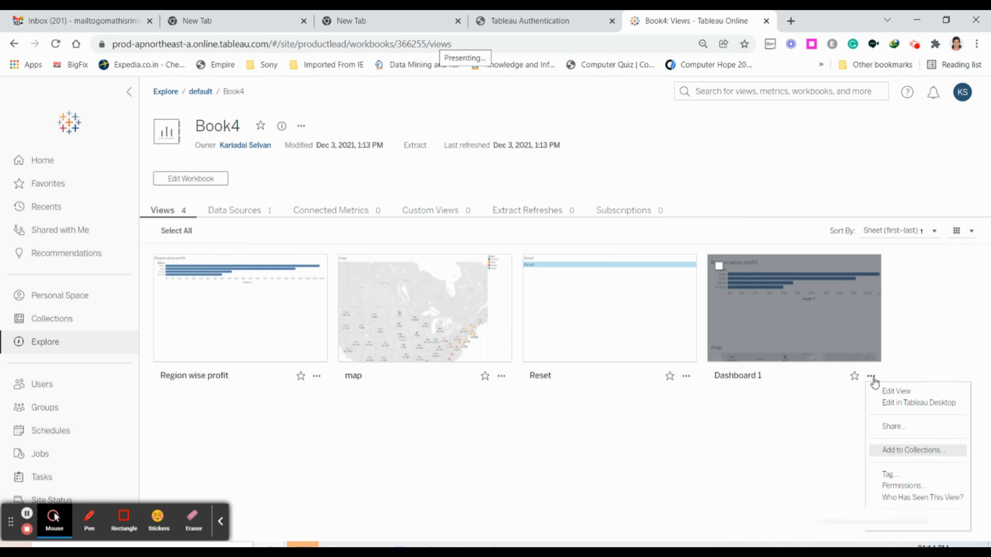
left_click_drag(739, 376, 743, 376)
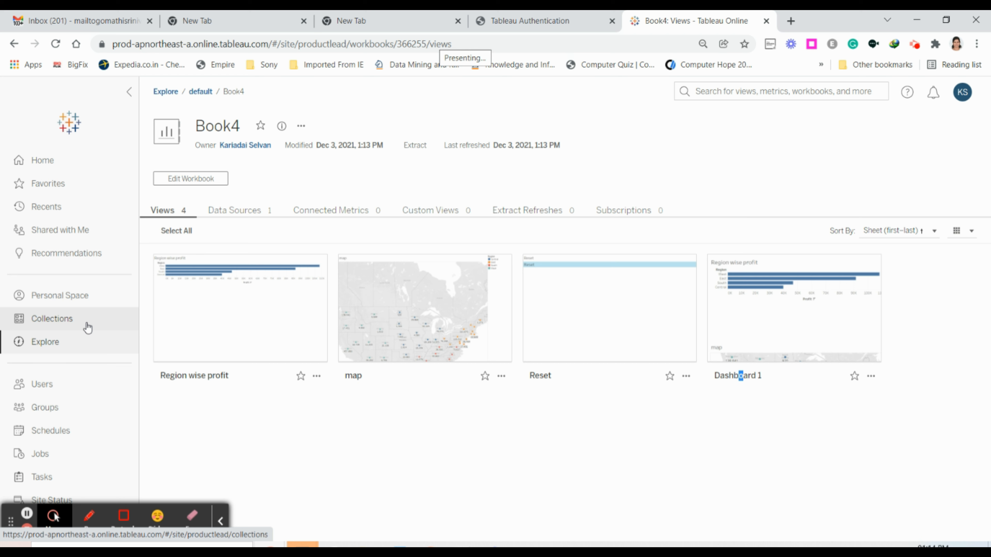
Look through the site's Personal Space, Collections and Schedules pages, including the actions for the end-of-month schedule.
left_click(88, 295)
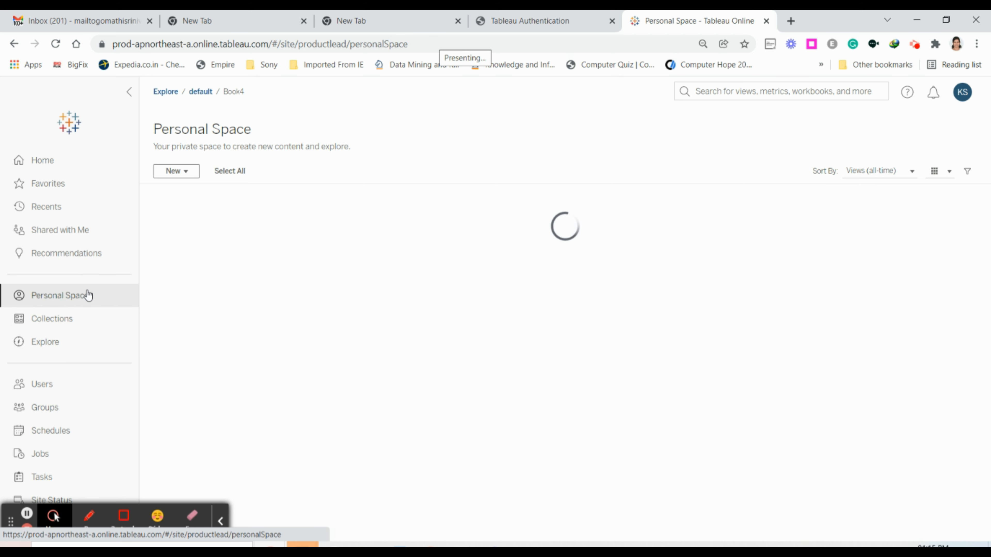
left_click(85, 325)
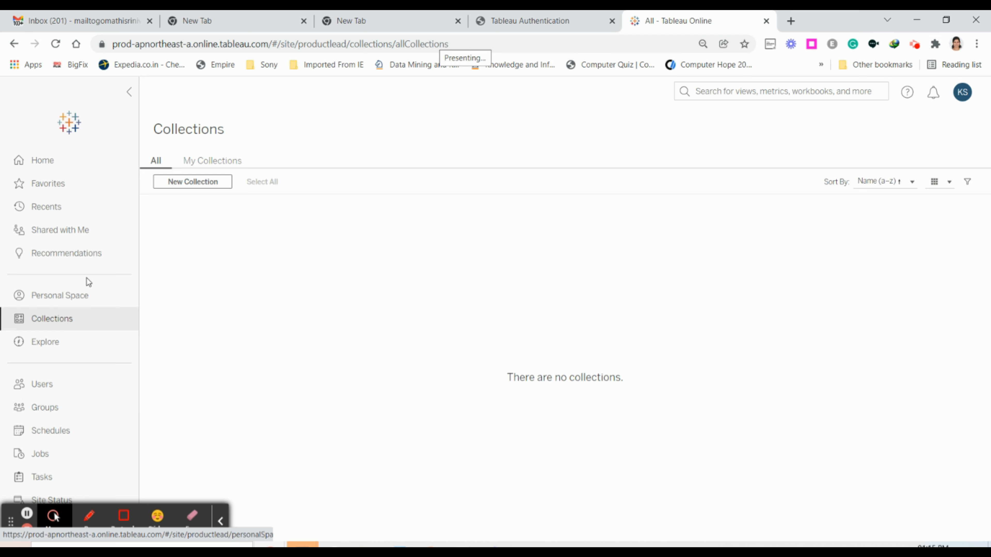
left_click(46, 431)
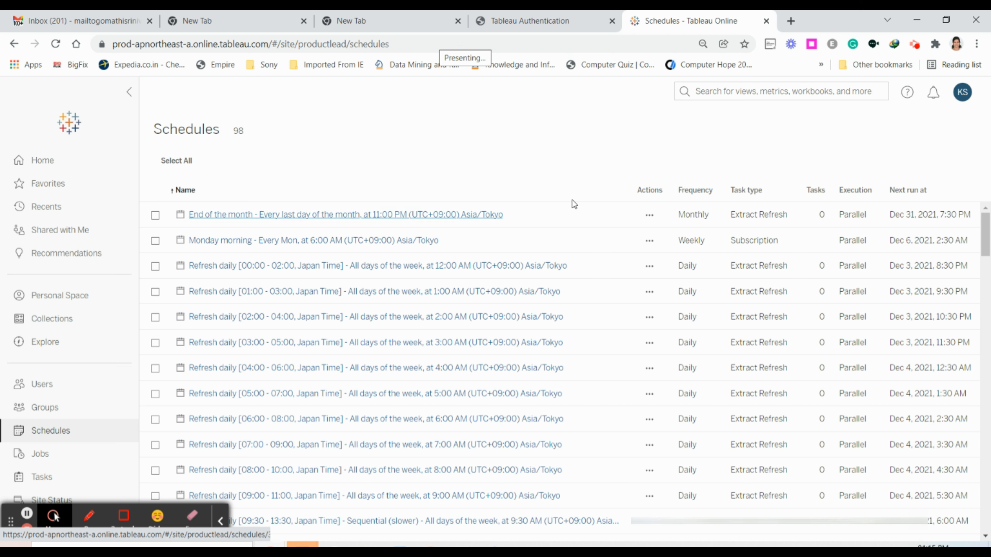
left_click(649, 216)
left_click(649, 217)
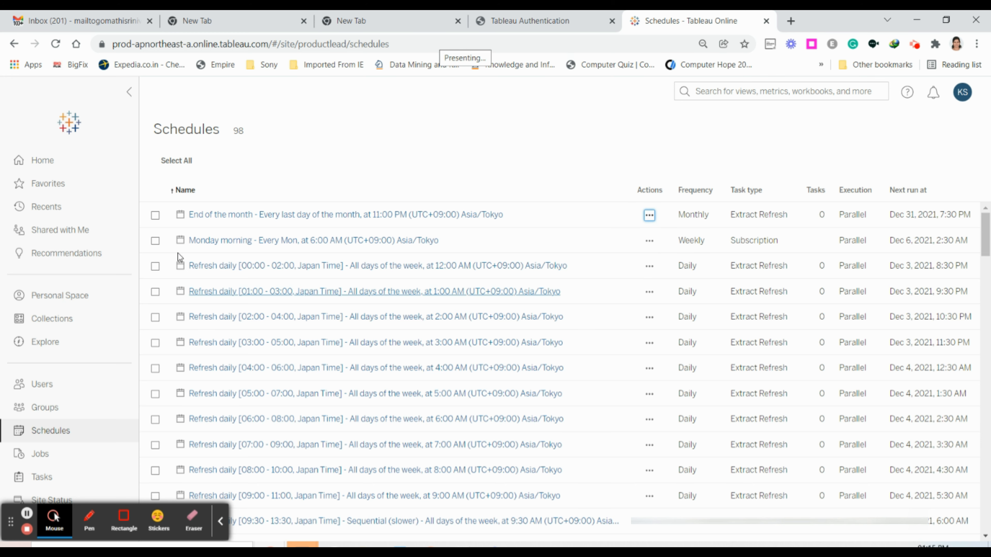
Look through the Home, Favorites, Recents, Shared with Me and Recommendations pages of the site.
left_click(32, 158)
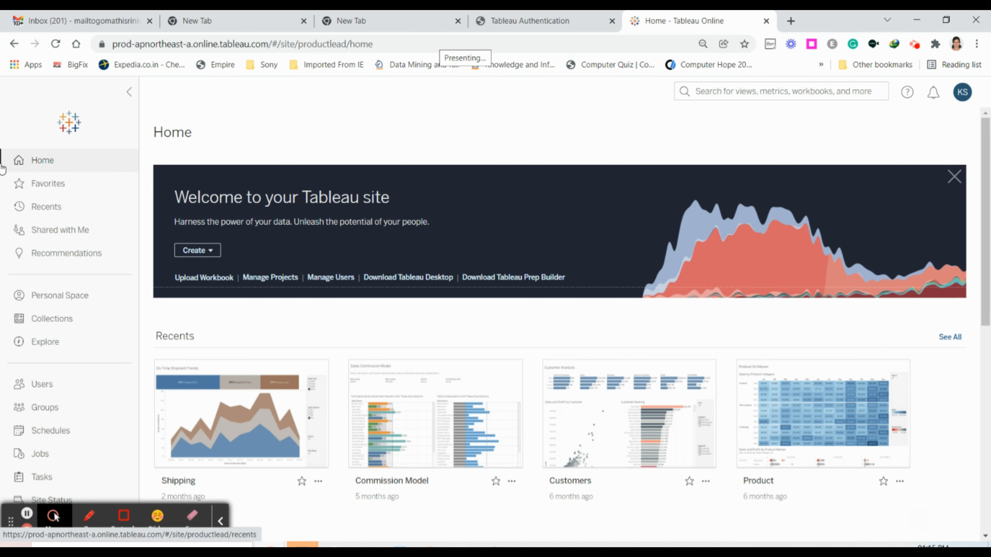
left_click(48, 182)
left_click(57, 211)
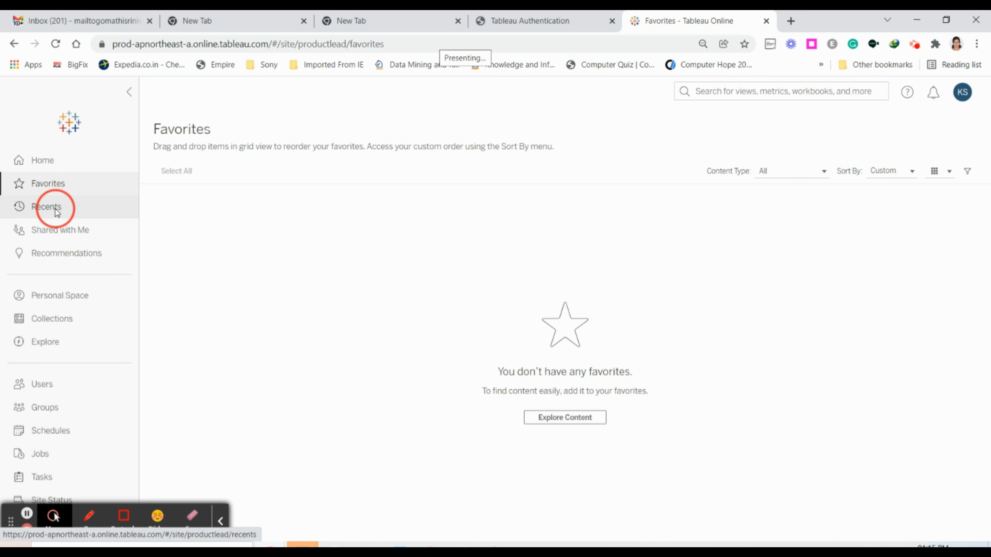
left_click(61, 233)
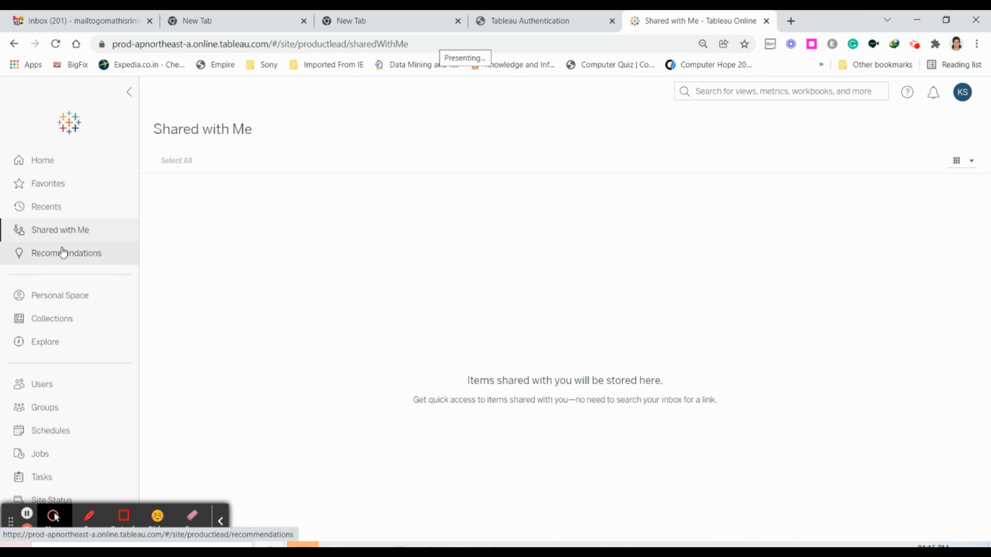
left_click(62, 251)
Revisit the Personal Space, Explore and Collections pages, ending on My Collections.
left_click(57, 295)
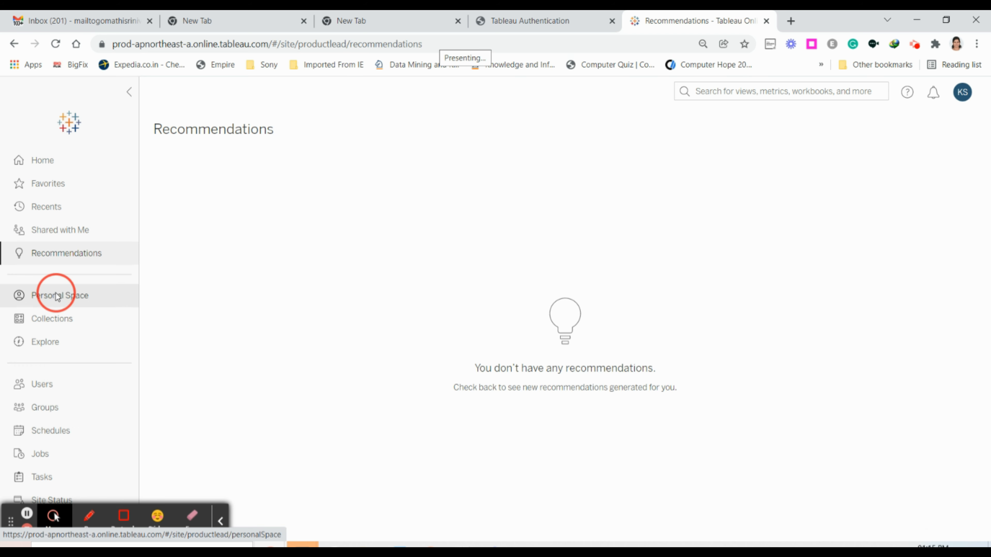
left_click(50, 328)
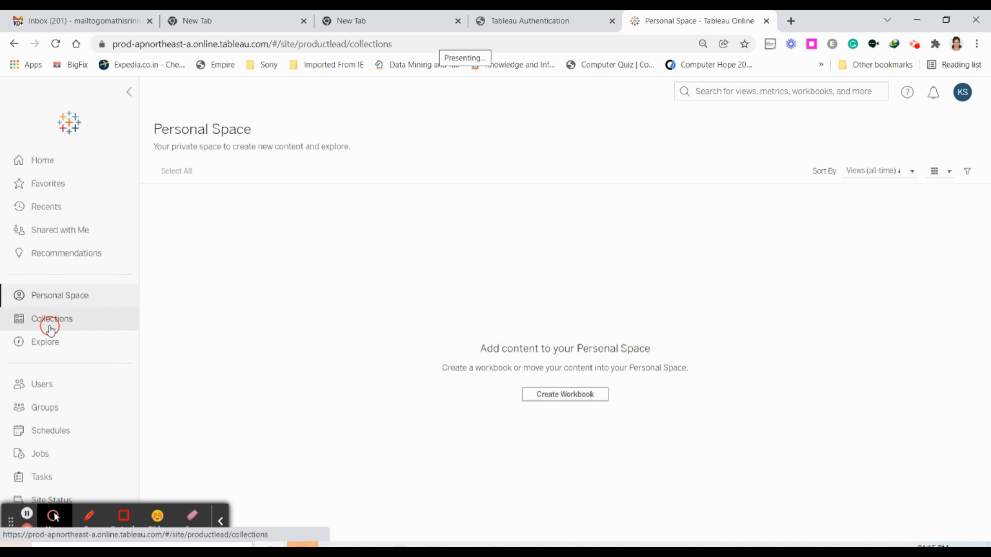
left_click(50, 344)
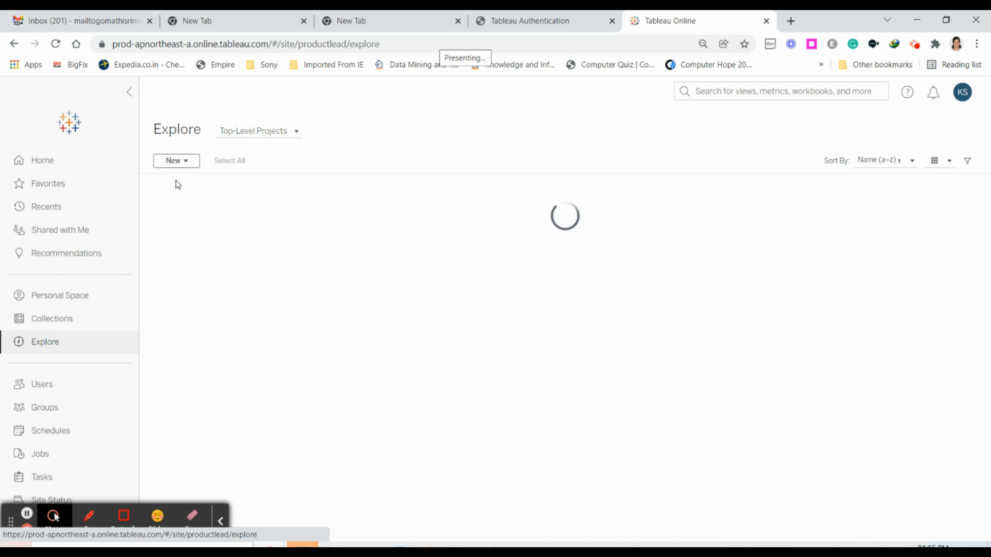
left_click(52, 328)
left_click(228, 162)
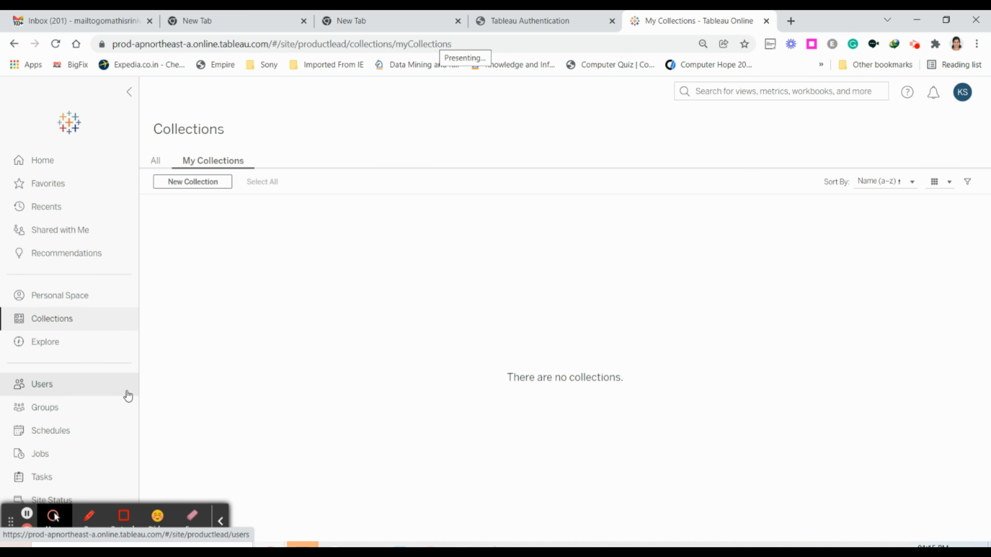
Look through the administration pages for Users, Schedules, Groups and Tasks, ending on Site Status.
left_click(113, 379)
left_click(58, 430)
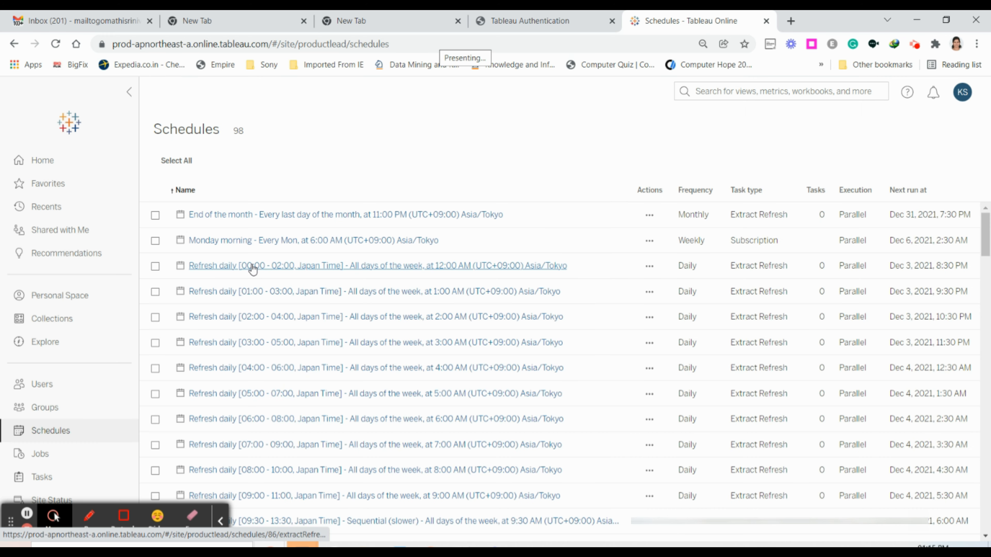
left_click(65, 410)
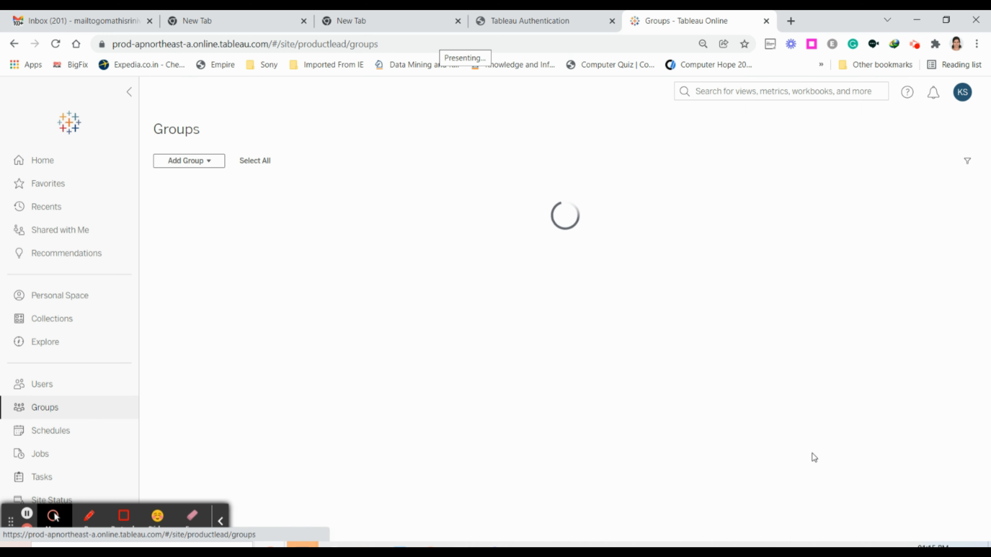
left_click(53, 386)
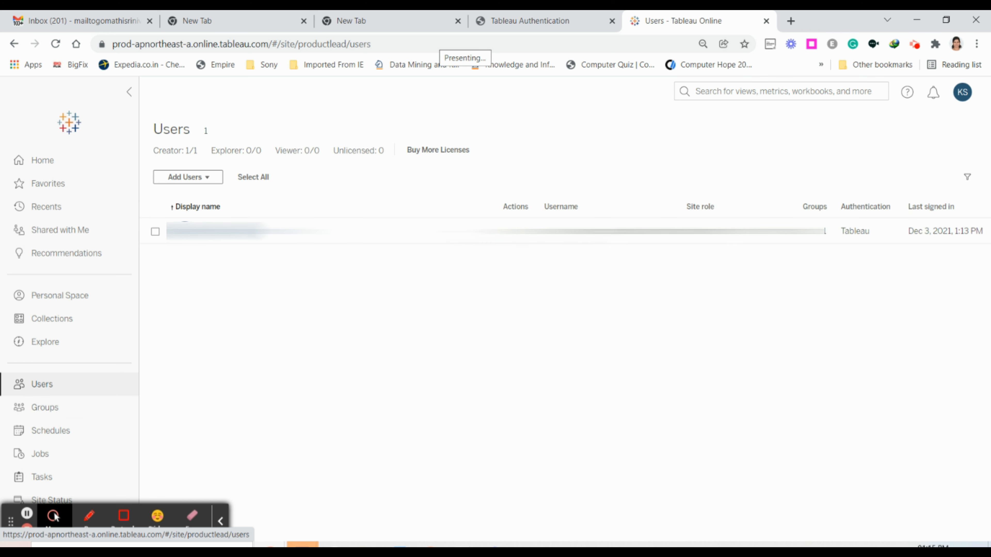
left_click(69, 476)
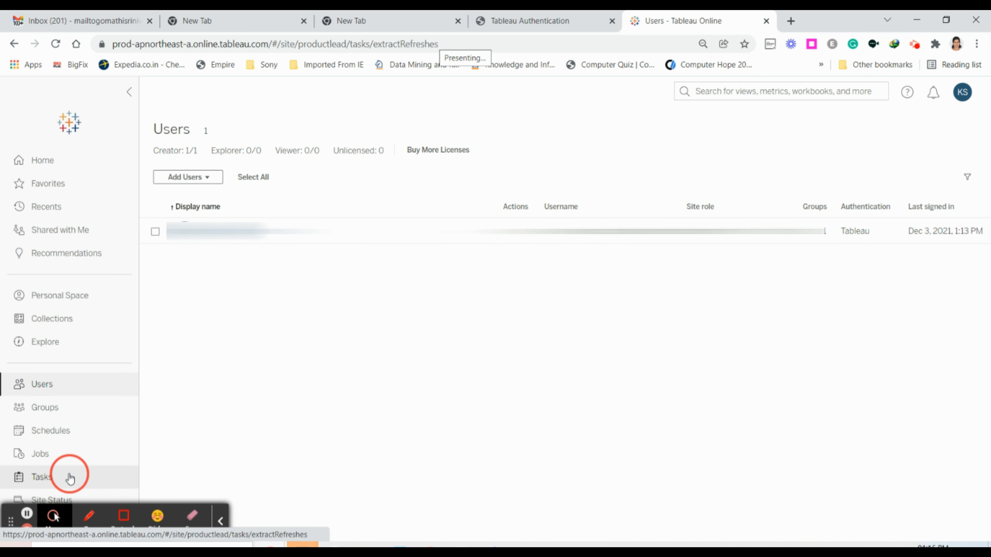
left_click(47, 499)
left_click(220, 521)
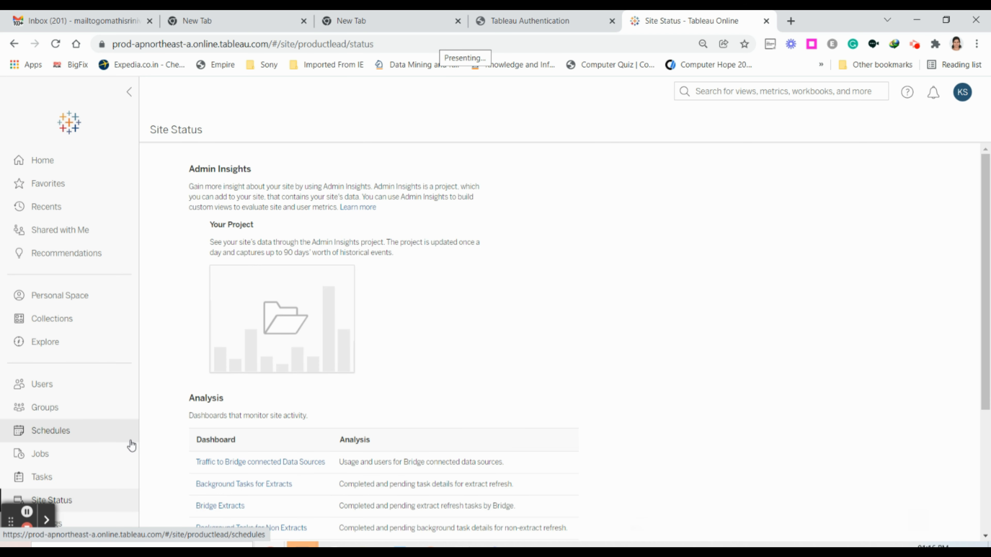
Switch to the Book4 workbook in Tableau Desktop, maximize its window, and look over the file commands without choosing one.
left_click(461, 545)
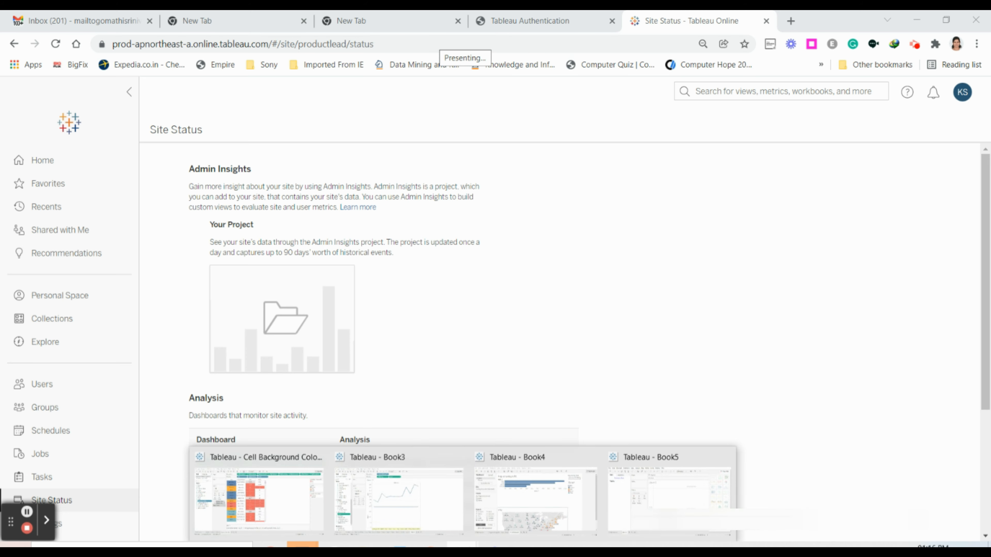
left_click(501, 520)
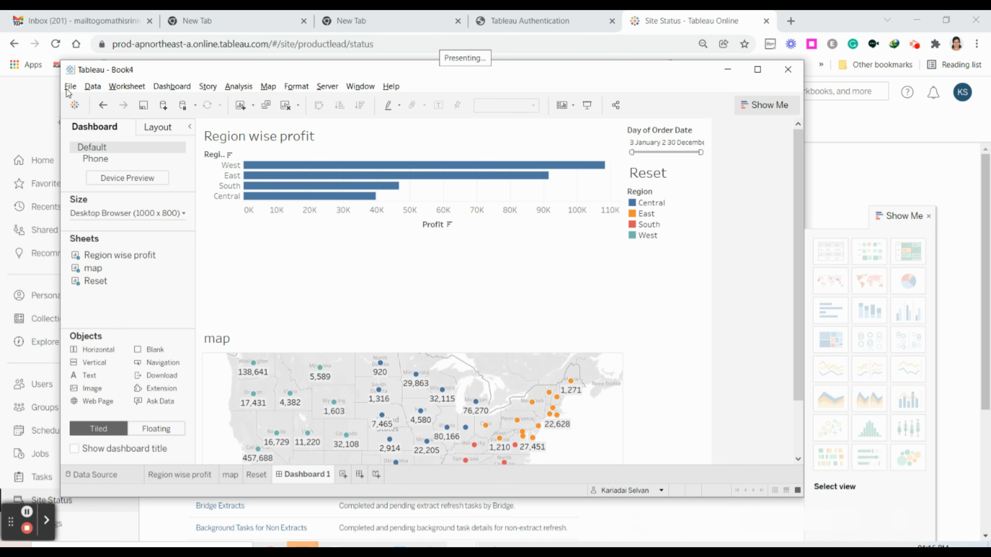
left_click(757, 69)
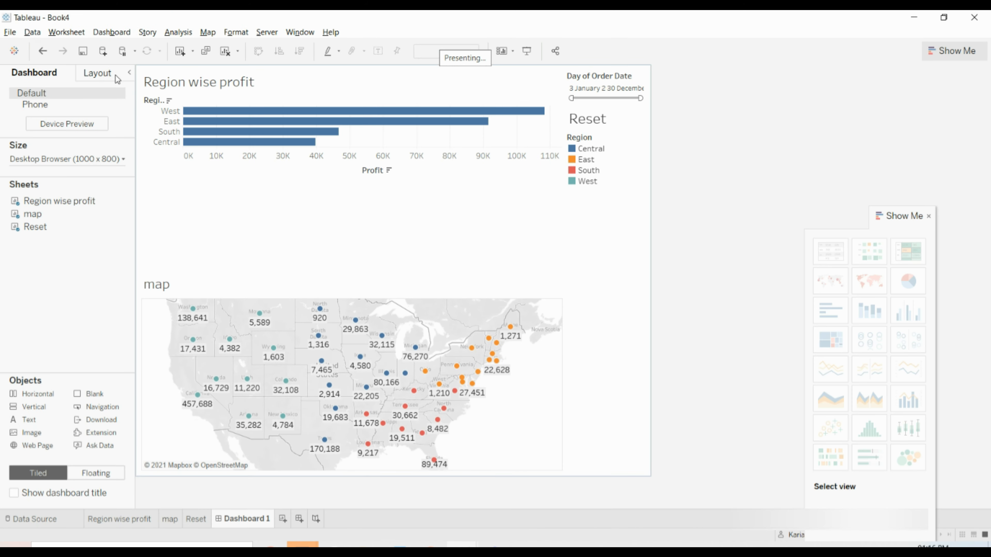
left_click(10, 33)
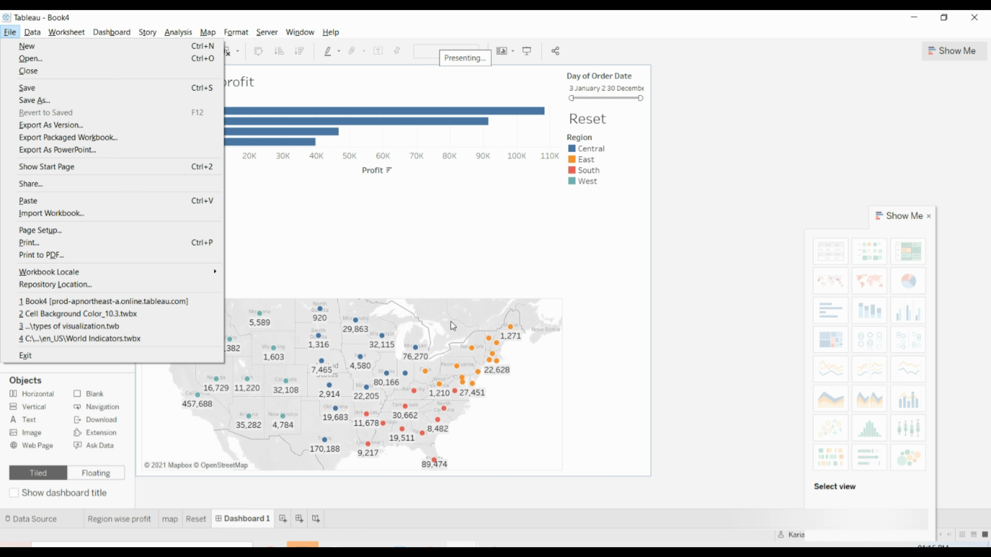
left_click(691, 350)
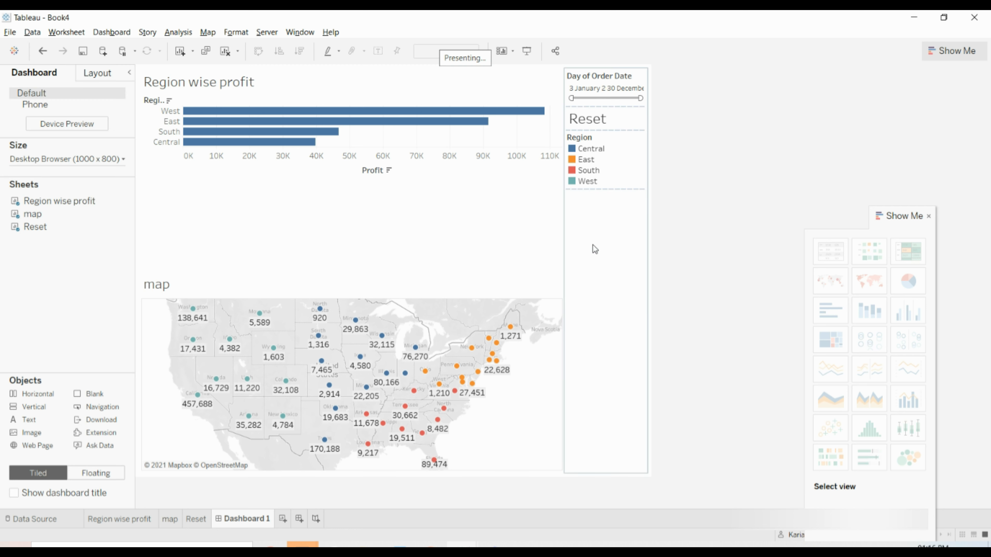
Examine the context options of the Region wise profit chart, the map title, the map area and the West bar without changing anything.
right_click(491, 243)
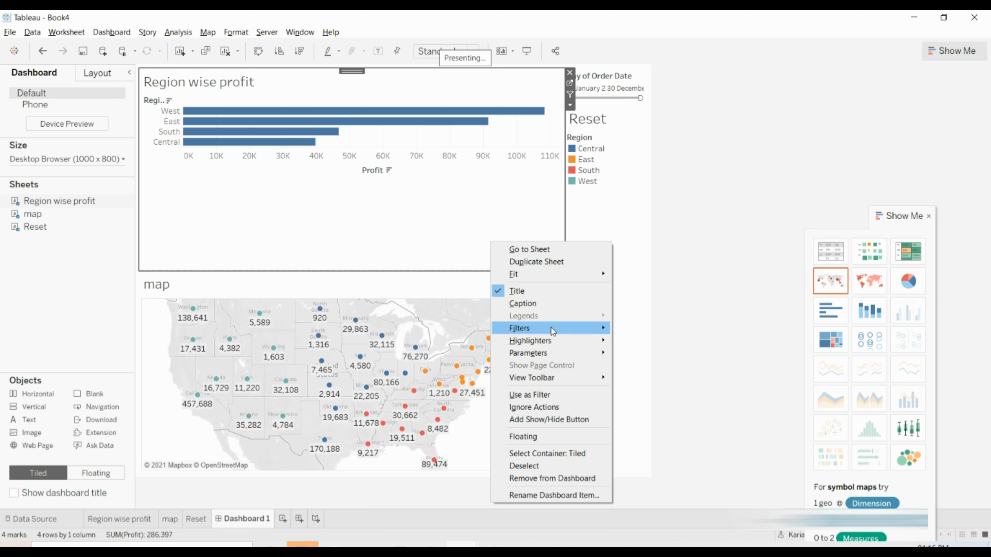
left_click(621, 278)
left_click(544, 282)
right_click(540, 275)
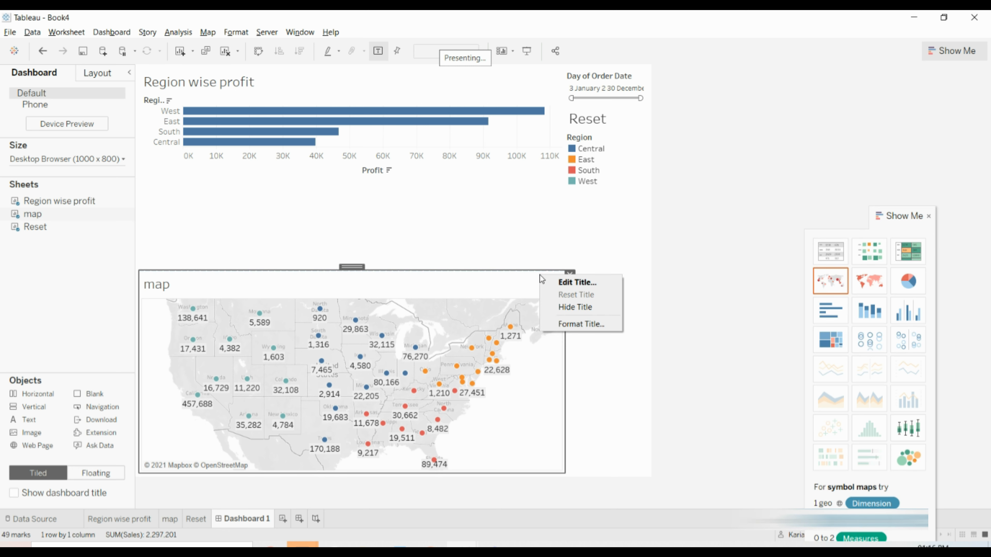
right_click(468, 326)
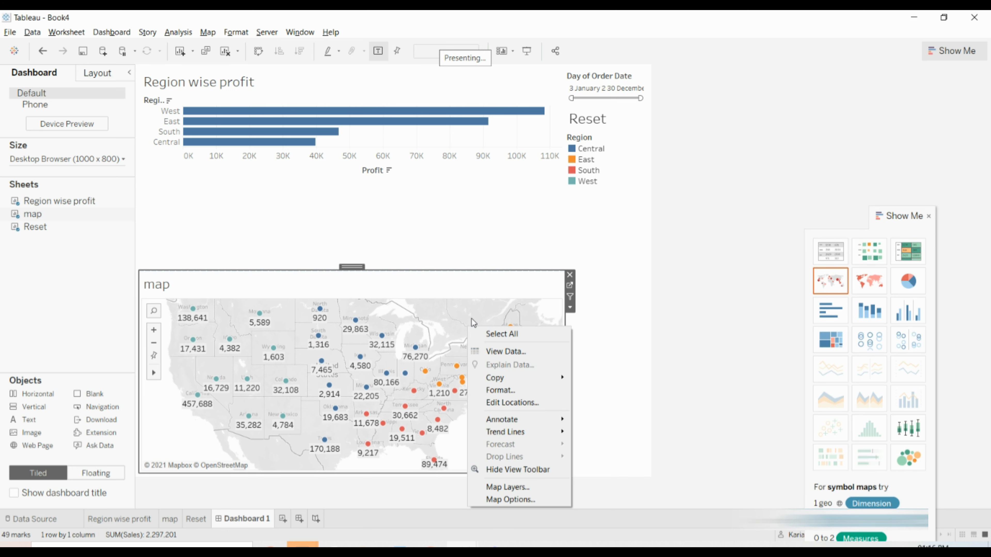
right_click(422, 112)
key("Escape")
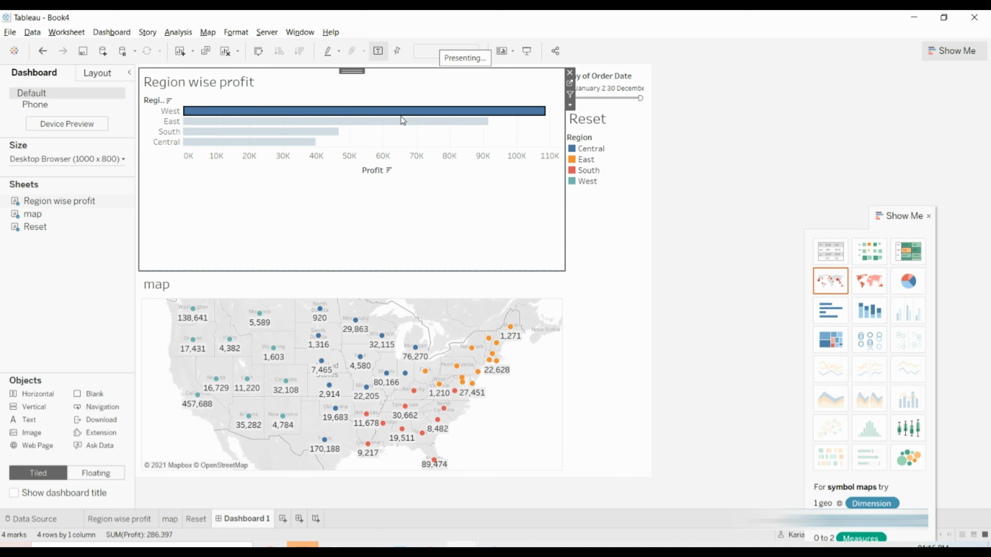
Copy the Region wise profit chart as an image with the East bar selected, including its title, view and caption.
right_click(402, 121)
mouse_move(439, 171)
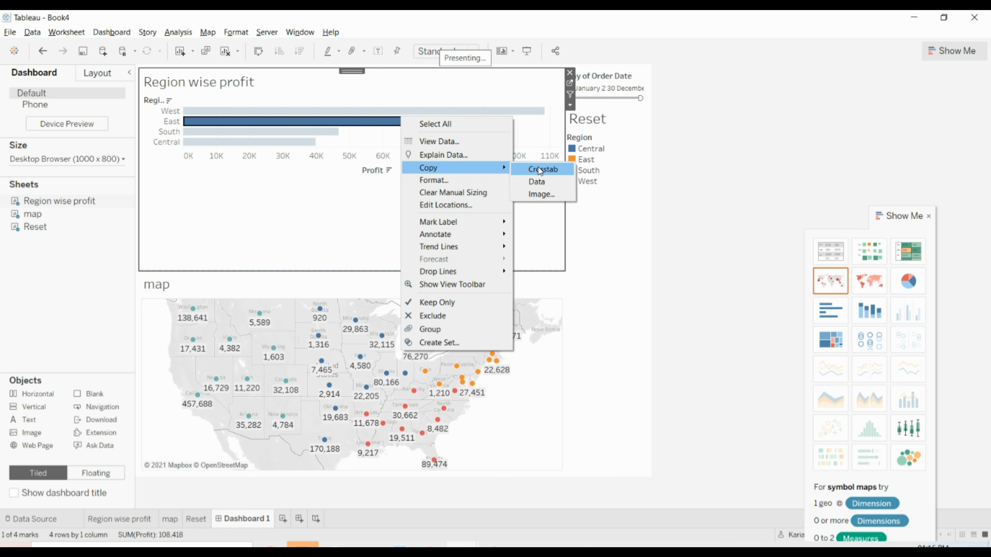
left_click(542, 195)
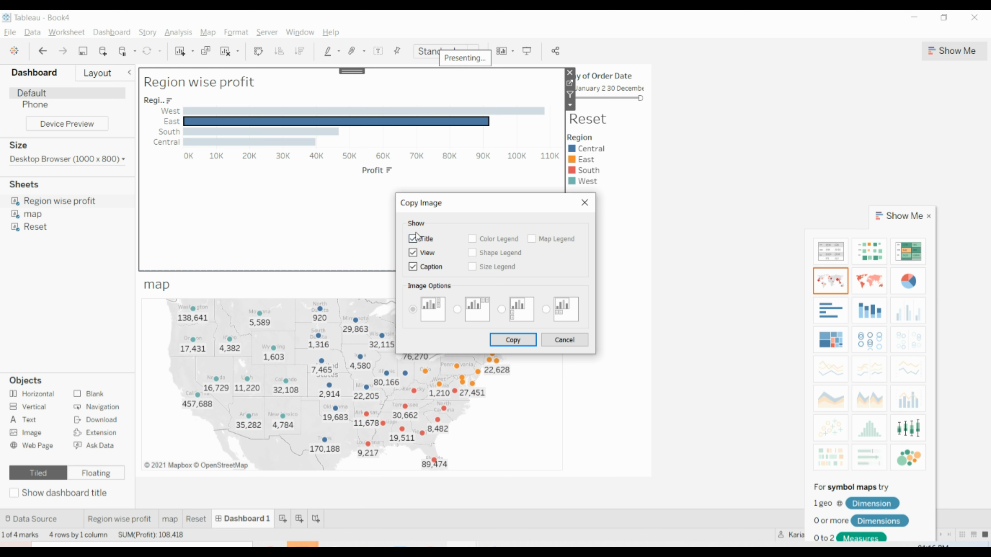
left_click(532, 343)
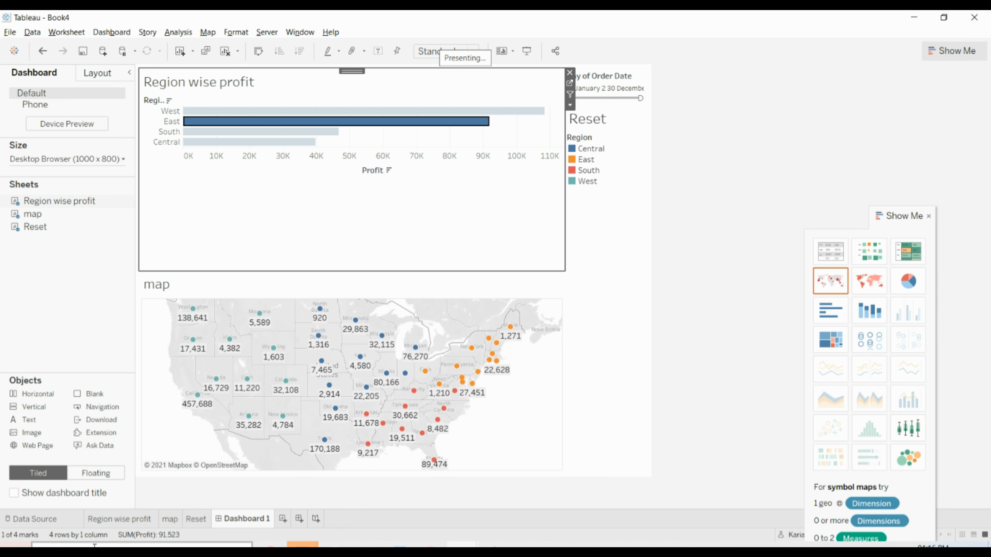
Open Paint, paste the copied Region wise profit chart image onto the blank canvas, and return to the Tableau dashboard.
left_click(302, 545)
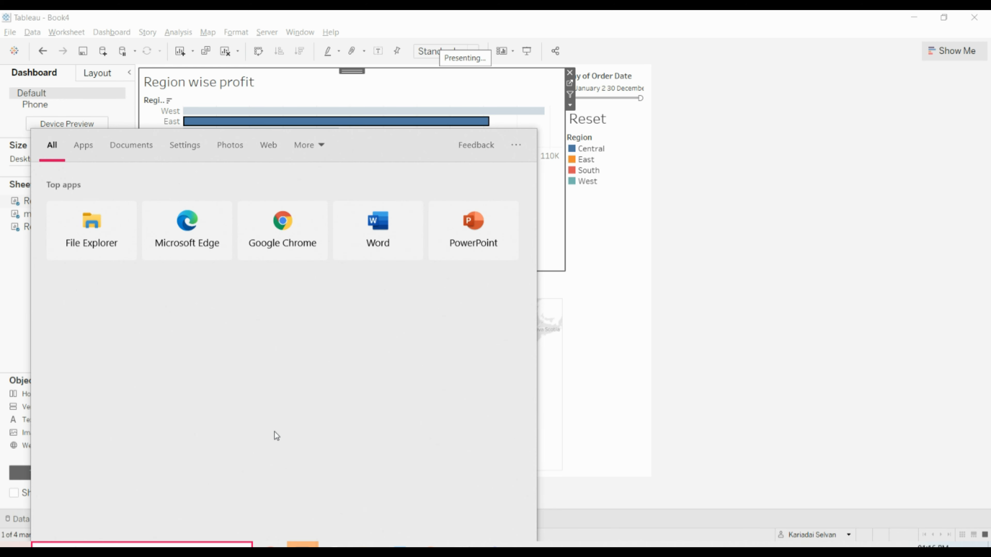
type("pain")
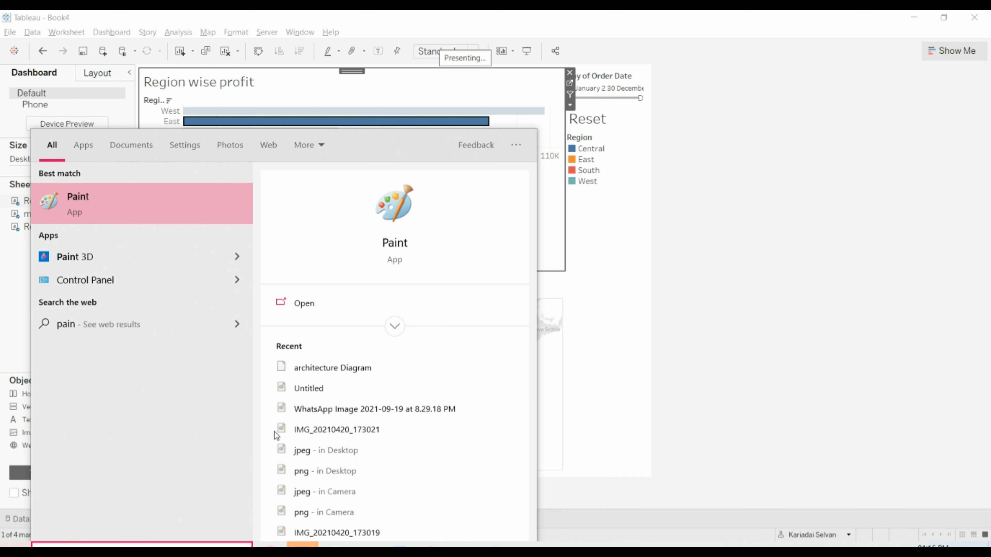
key("Return")
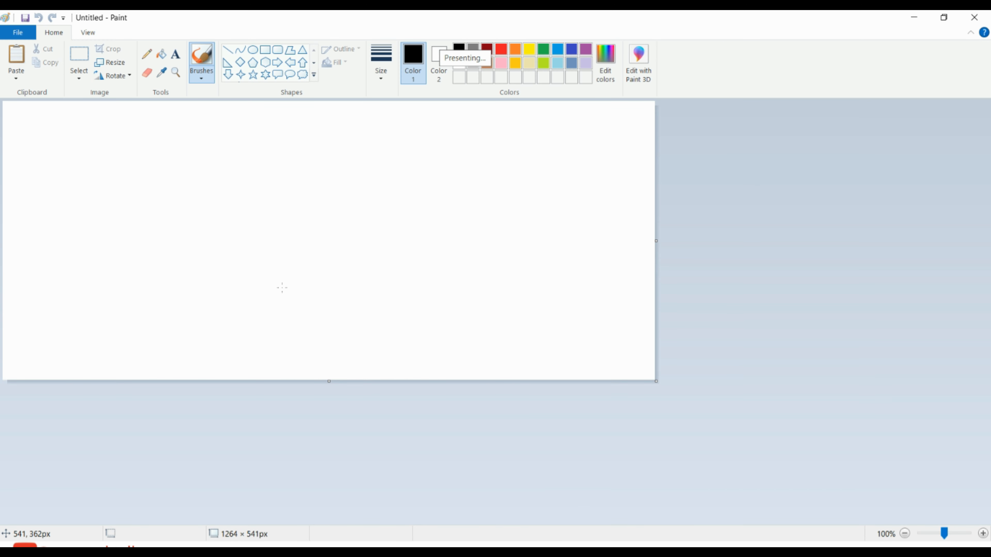
key("ctrl+v")
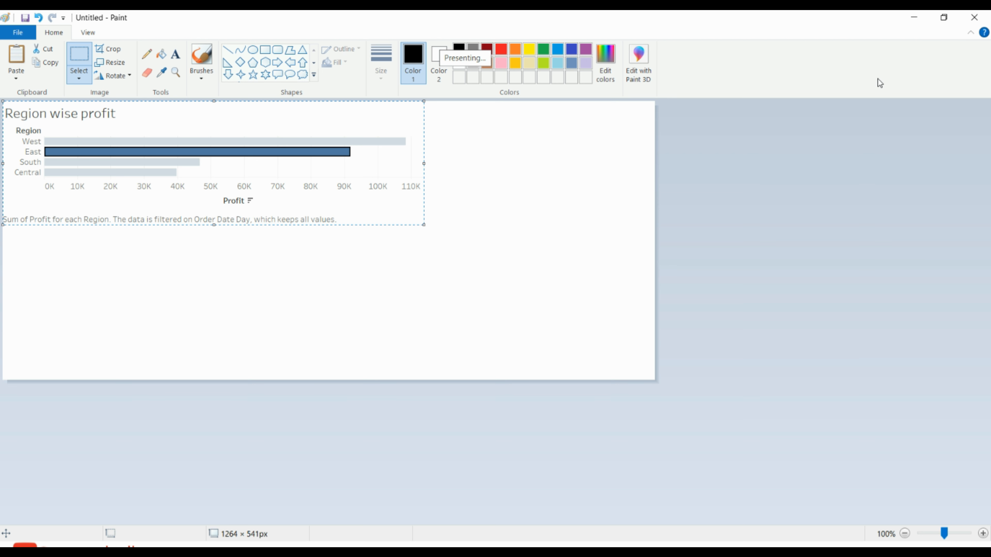
left_click(911, 17)
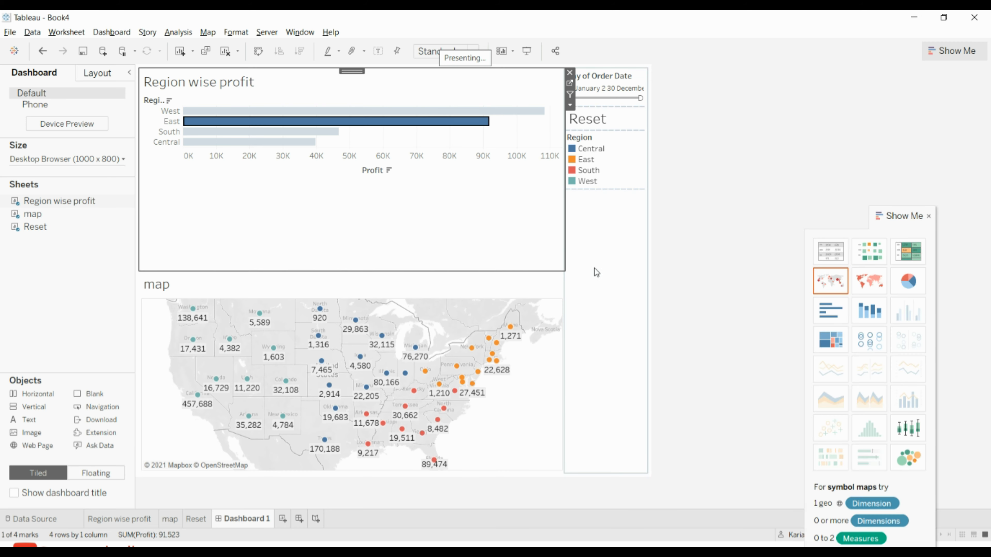
Copy the map sheet's data from the dashboard as a crosstab.
right_click(463, 299)
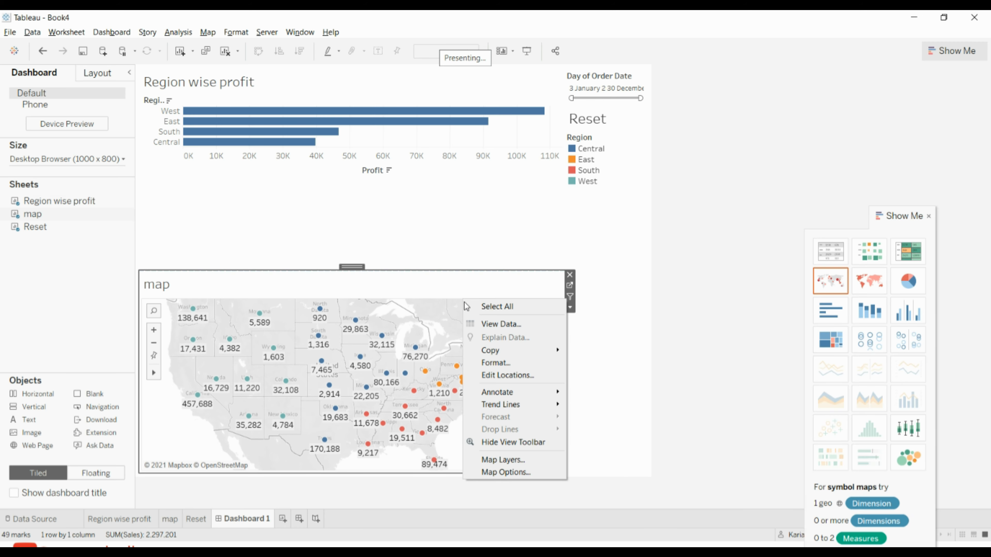
mouse_move(508, 350)
left_click(589, 365)
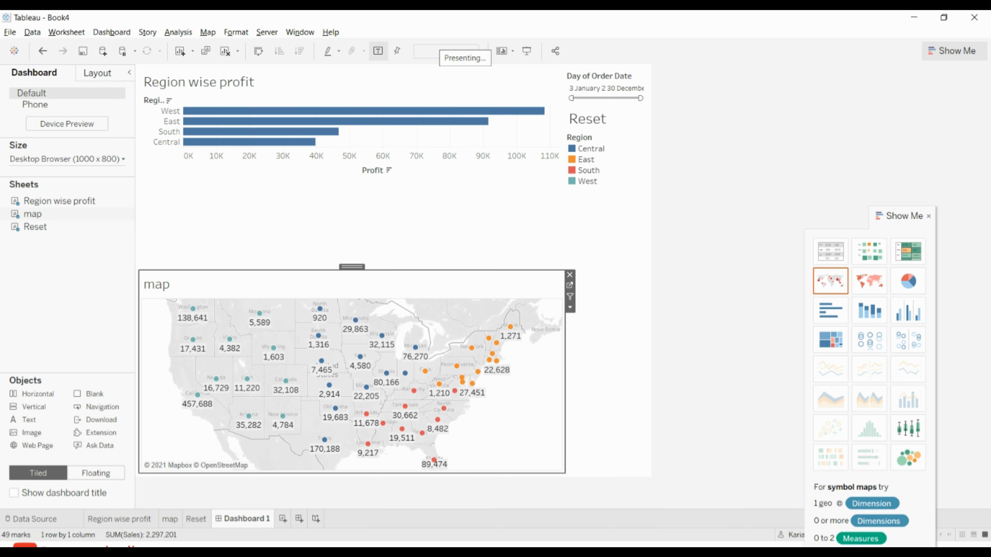
Paste the copied map crosstab into a new blank Word document, check it from the beginning, and return to Tableau.
key("super")
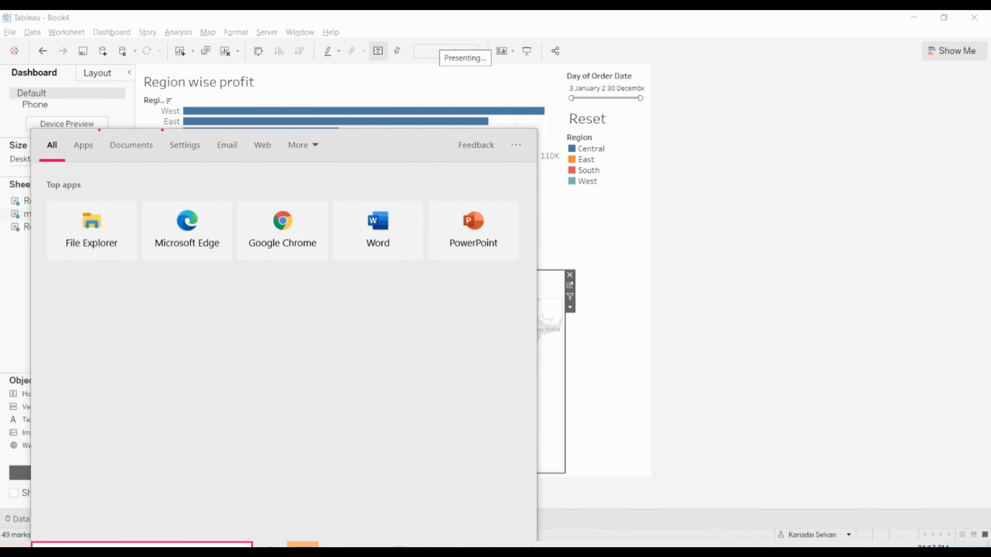
type("word")
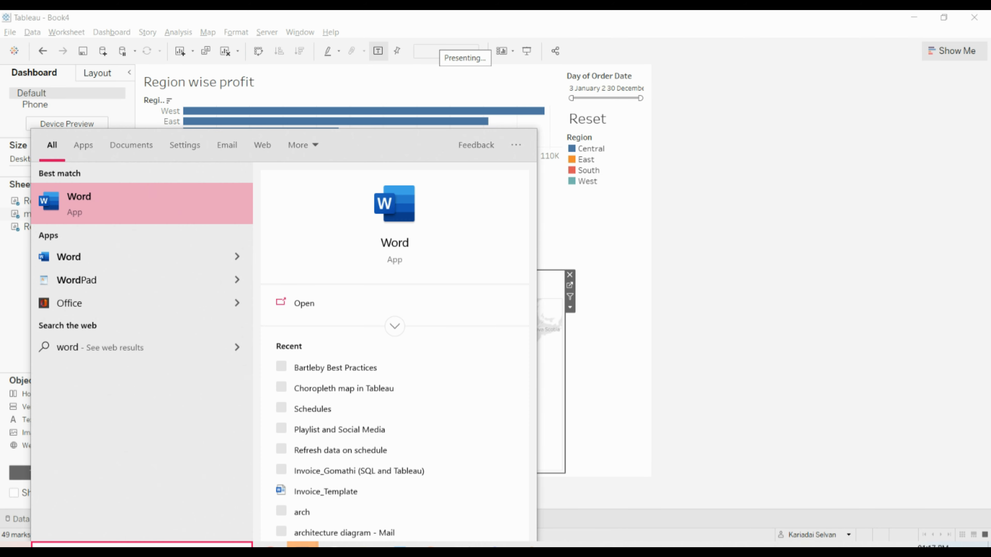
key("Return")
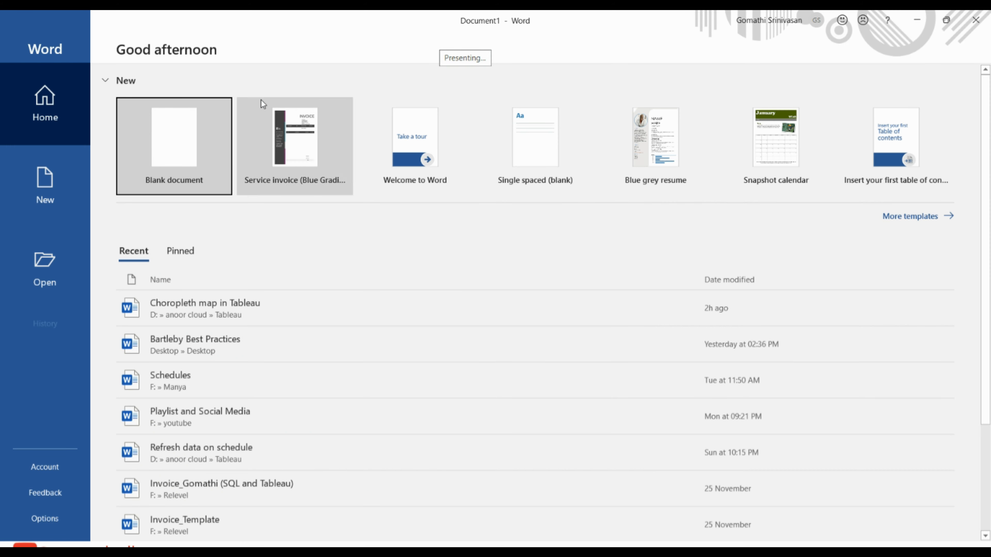
left_click(133, 168)
key("ctrl+v")
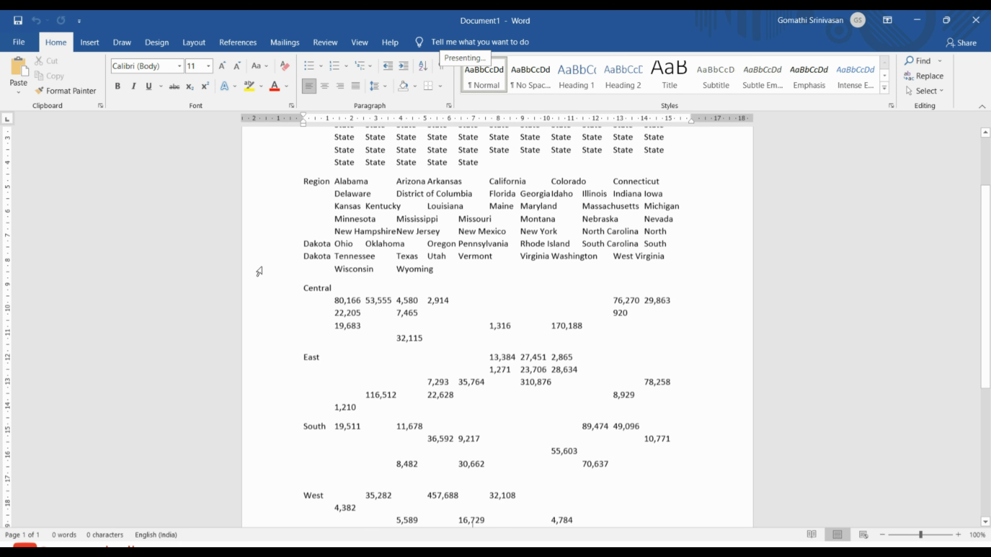
scroll(363, 333, "up", 5)
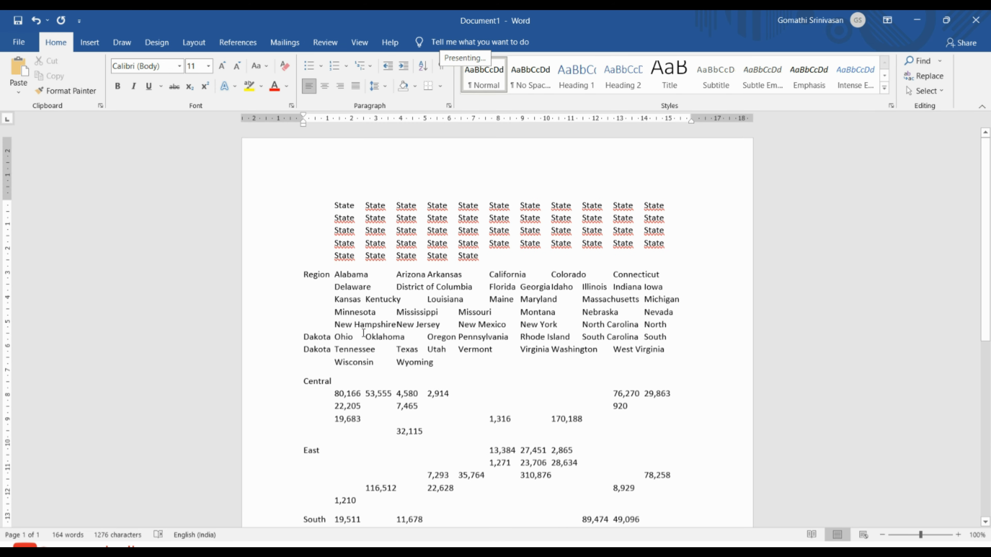
left_click(917, 20)
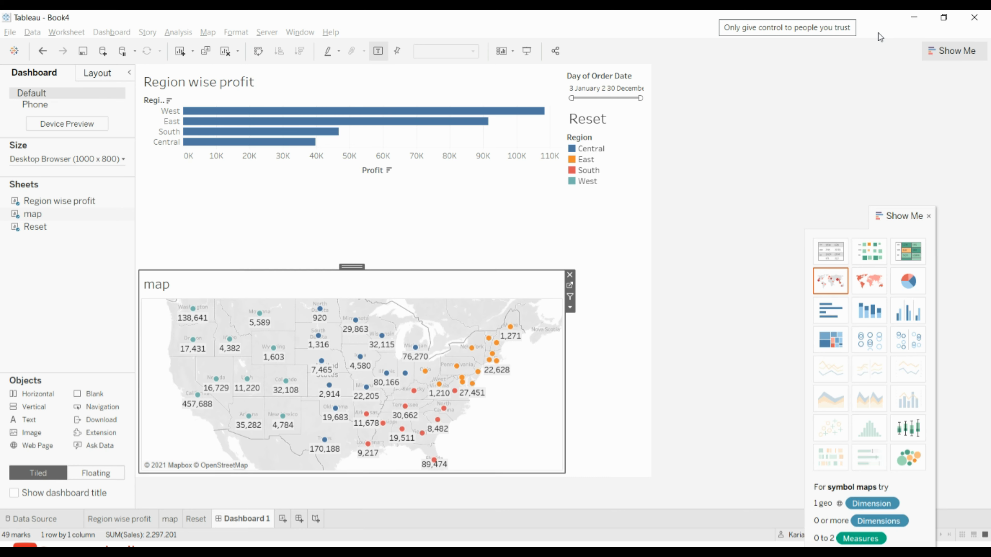
Examine the map title's context options and the Region wise profit chart's copy options without choosing any.
right_click(445, 283)
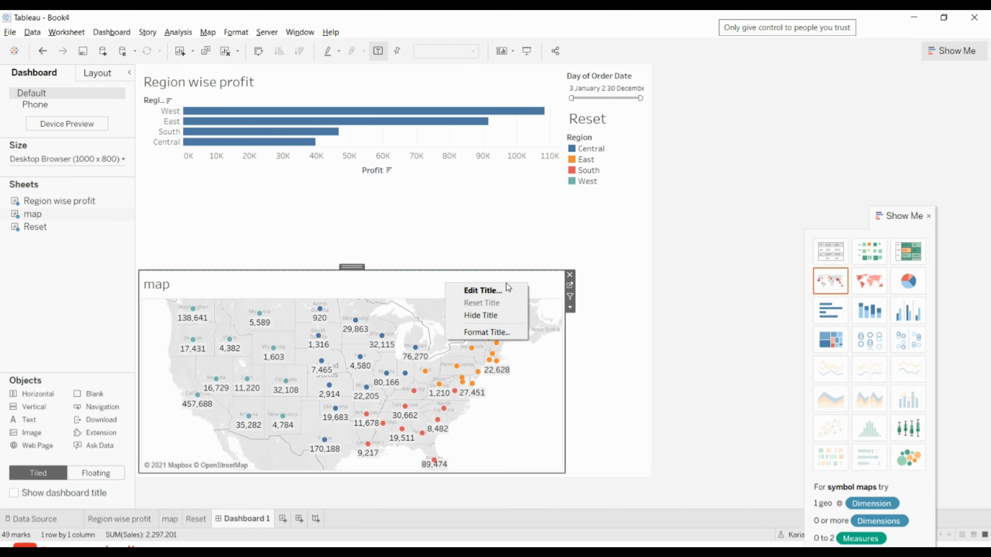
left_click(446, 280)
right_click(439, 143)
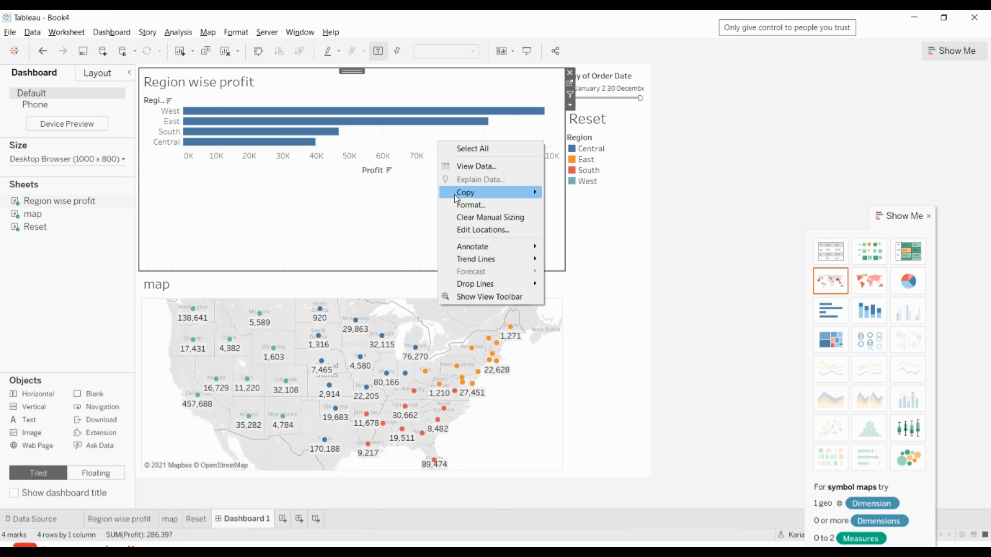
mouse_move(455, 199)
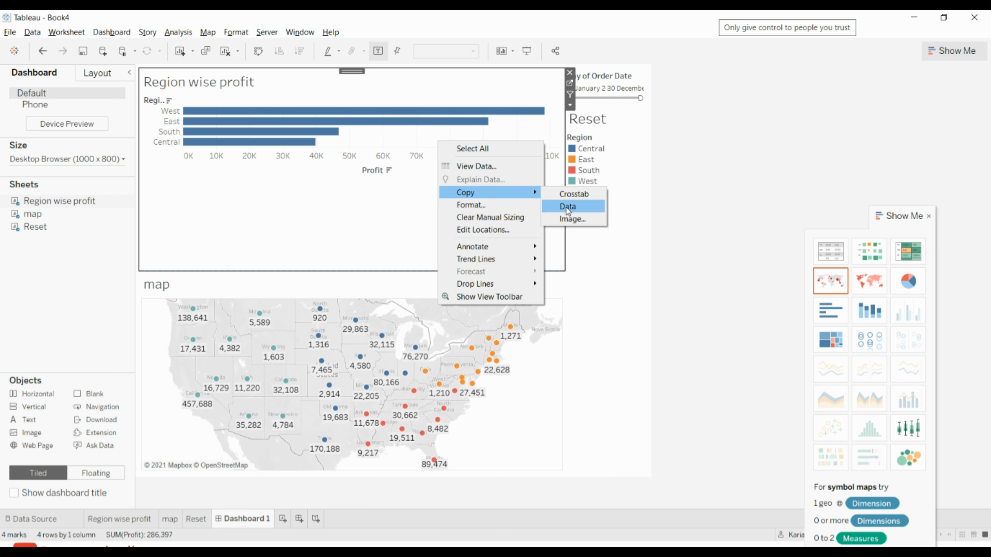
left_click(308, 227)
Set up a PowerPoint export of specific sheets from this dashboard, including Region wise profit, map and Reset.
left_click(6, 35)
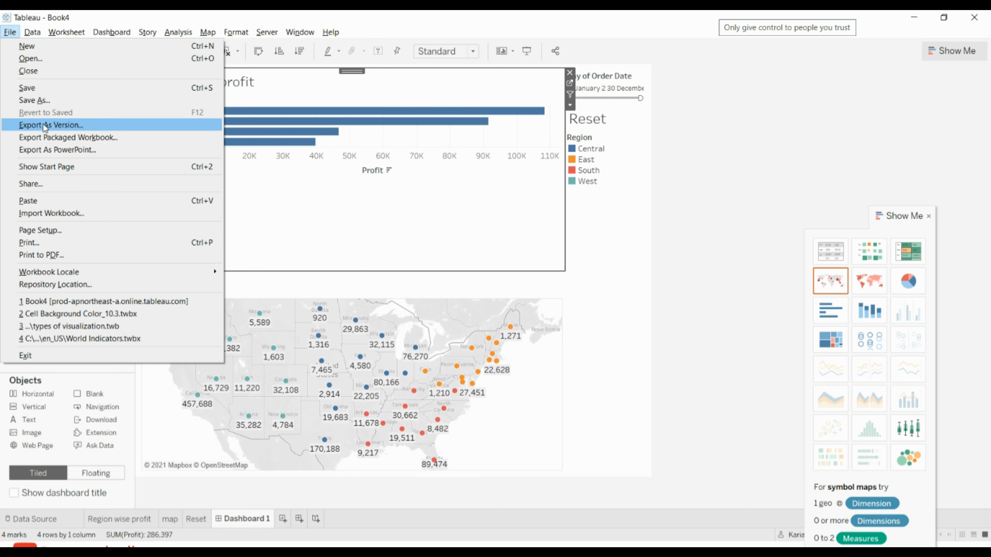
left_click(46, 149)
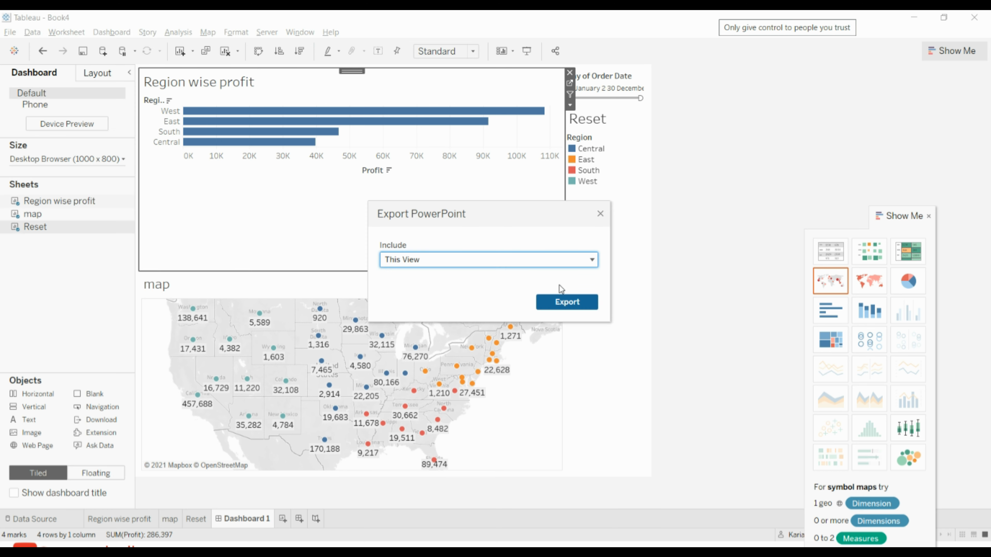
left_click(520, 263)
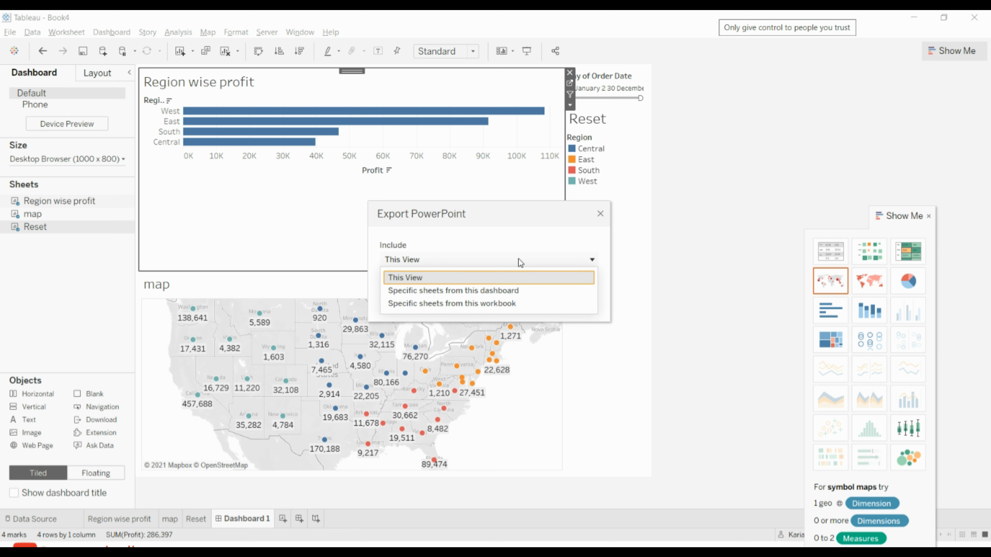
left_click(522, 291)
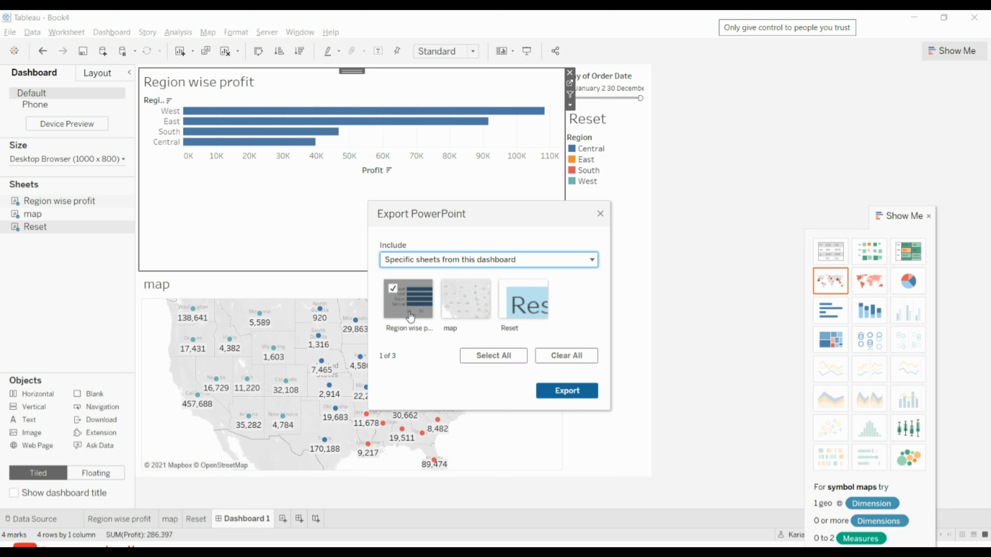
left_click(439, 293)
left_click(516, 298)
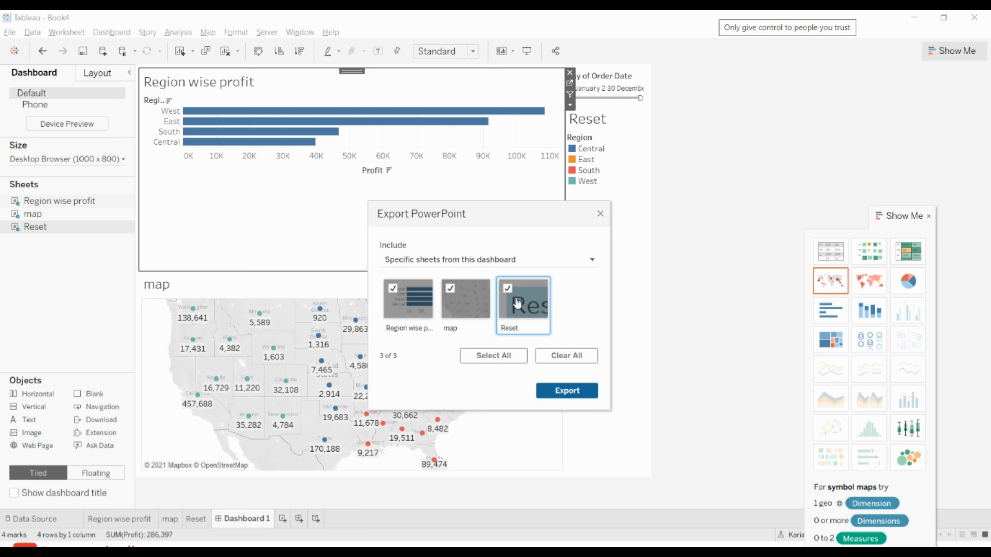
left_click(517, 260)
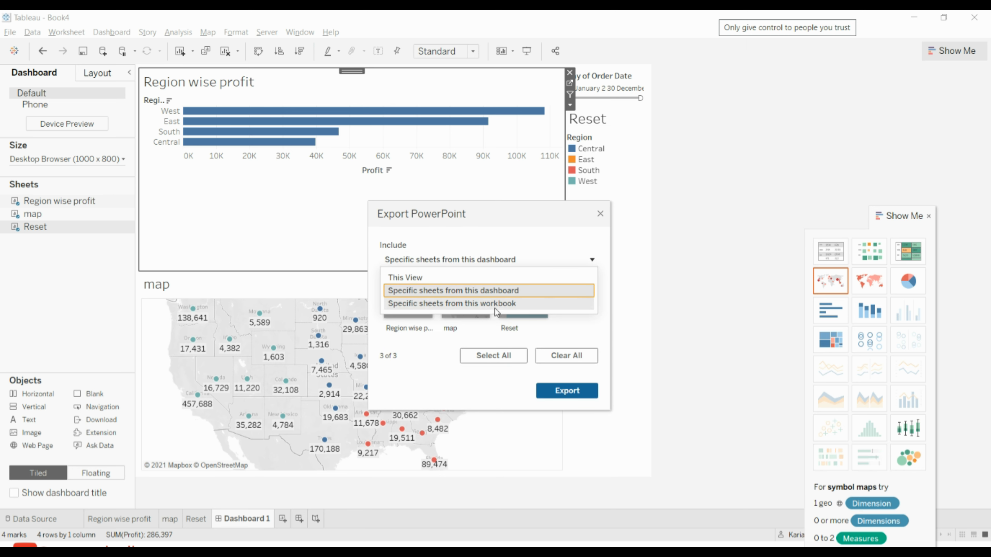
left_click(586, 331)
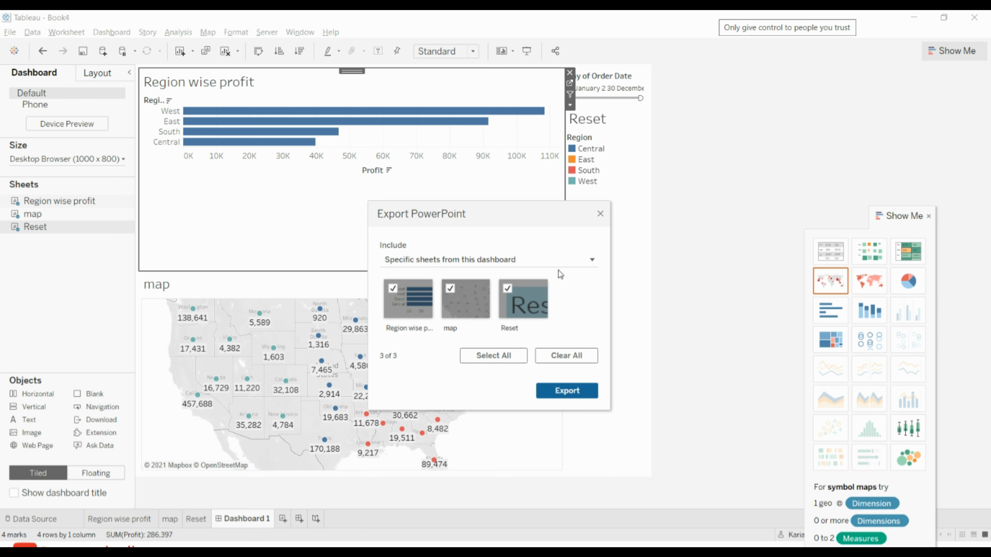
Export the selected sheets as a PowerPoint presentation named "dashboar final" in the anoor cloud folder on drive D.
left_click(565, 391)
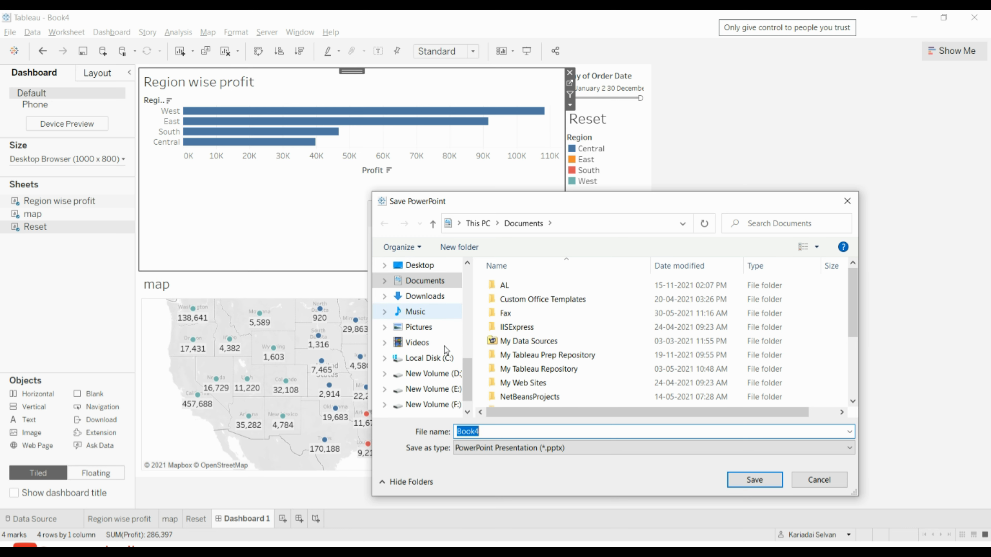
left_click(426, 374)
left_click(504, 289)
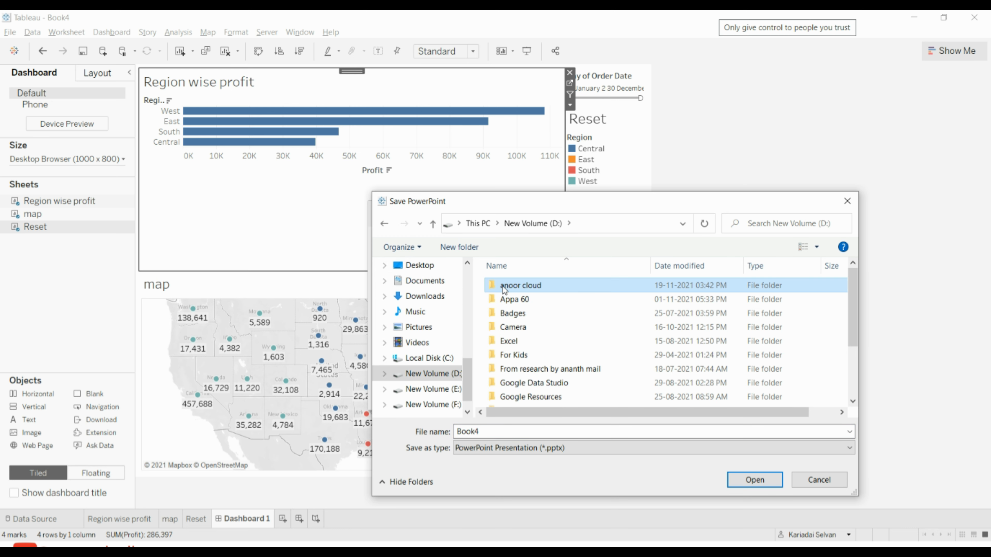
double_click(502, 287)
left_click(500, 432)
type("dashboar final")
key("Return")
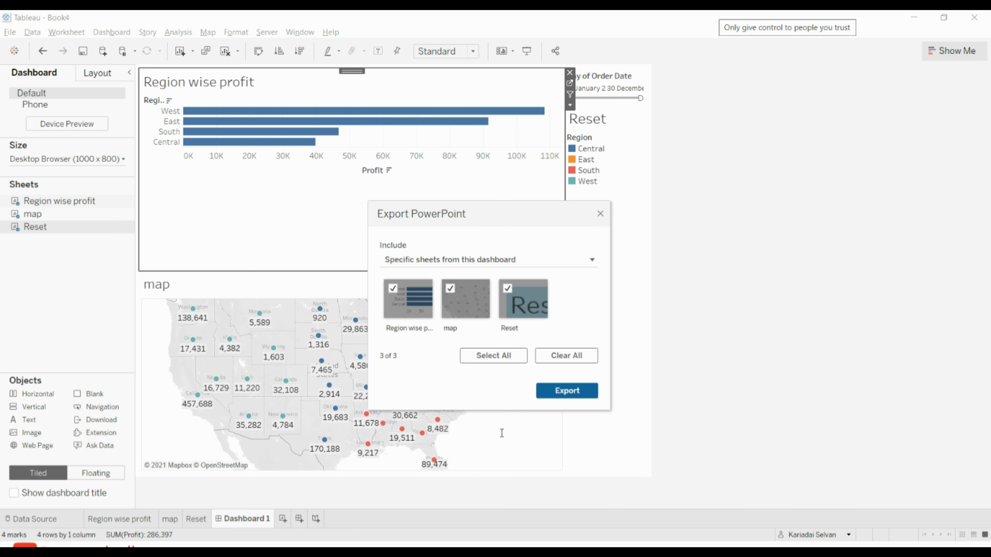
left_click(564, 394)
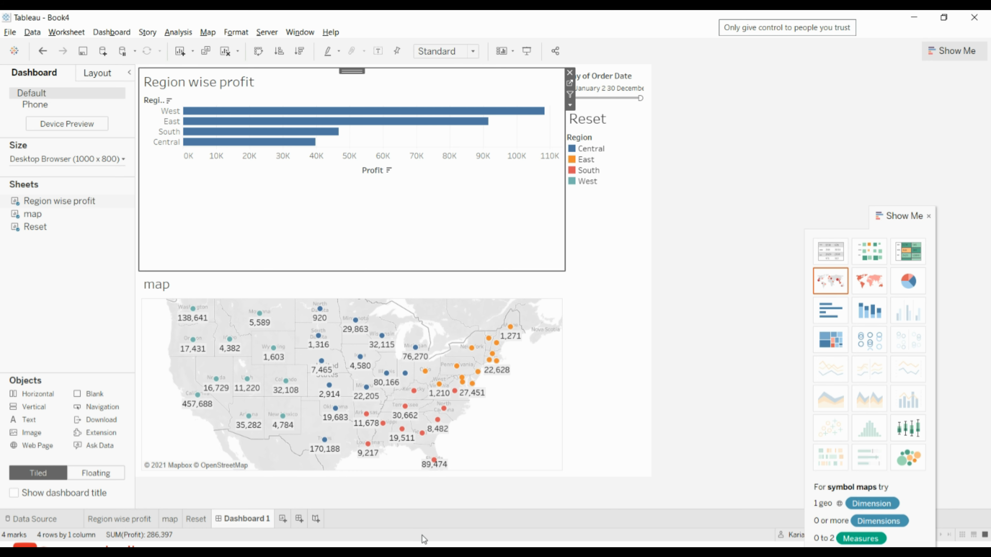
Open the exported "dashboar final" presentation from the anoor cloud folder in File Explorer and view its slides up to the map.
key("super")
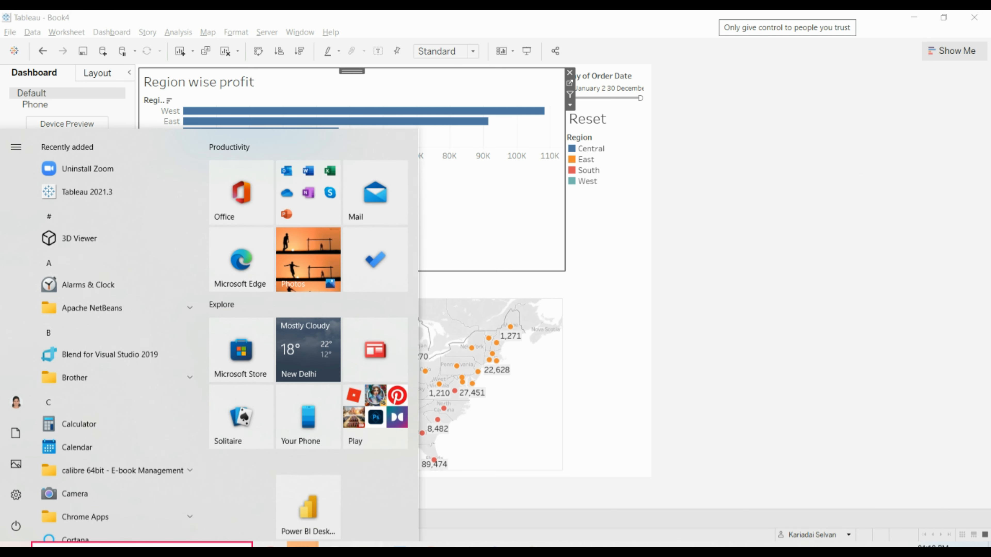
left_click(303, 545)
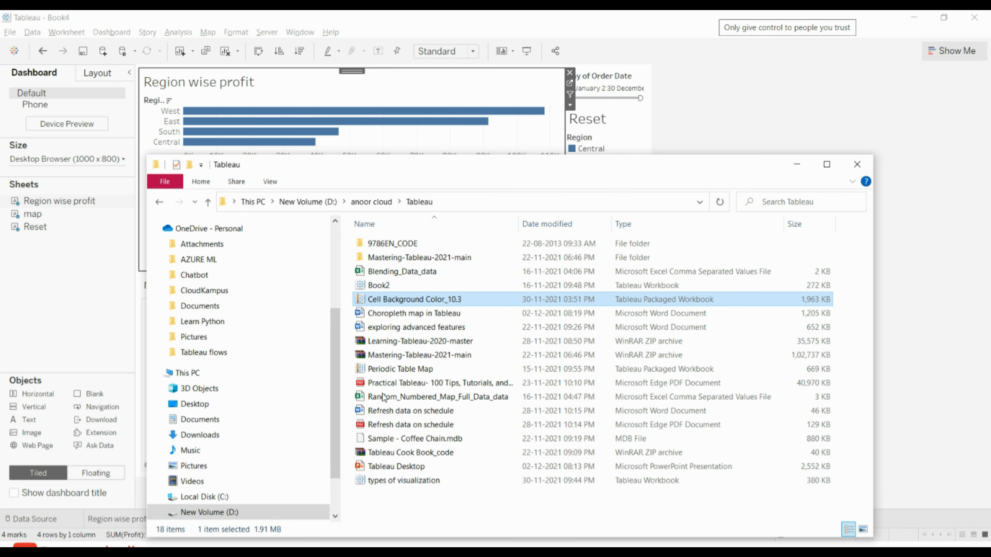
left_click(430, 496)
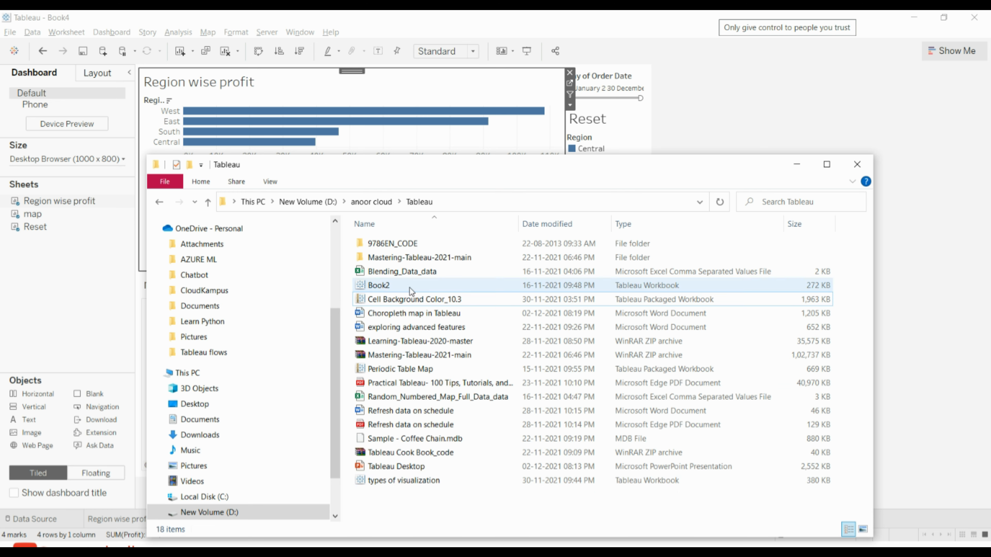
key("F5")
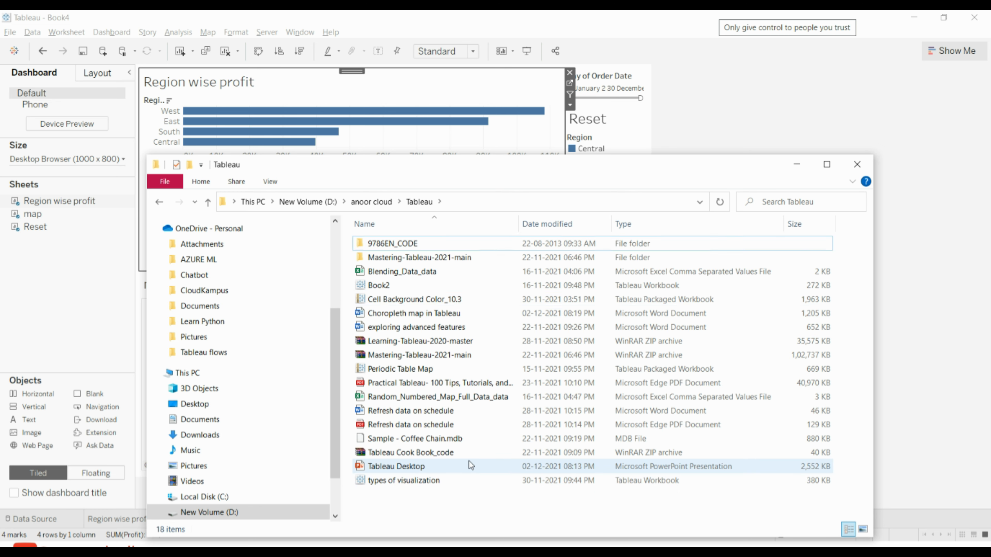
left_click(385, 202)
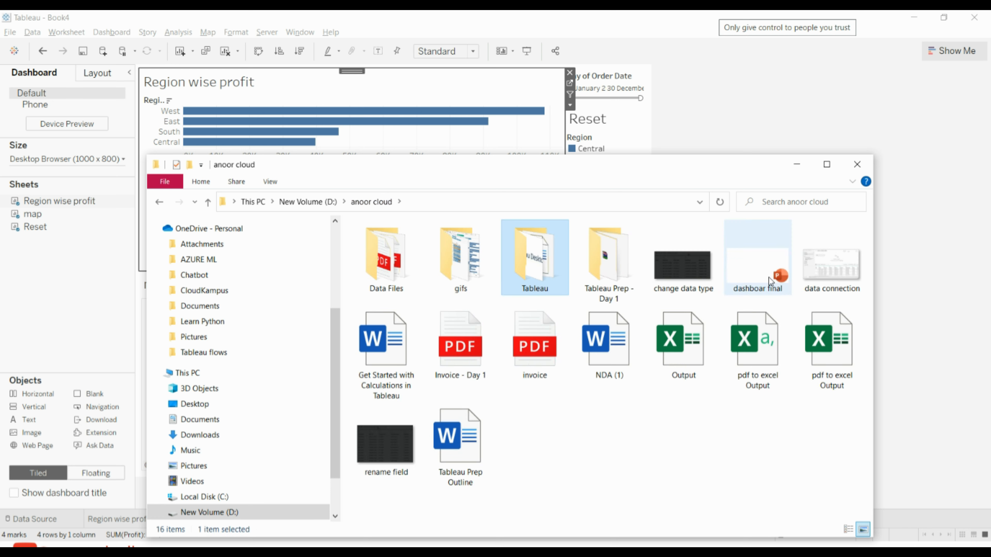
left_click(768, 279)
double_click(767, 278)
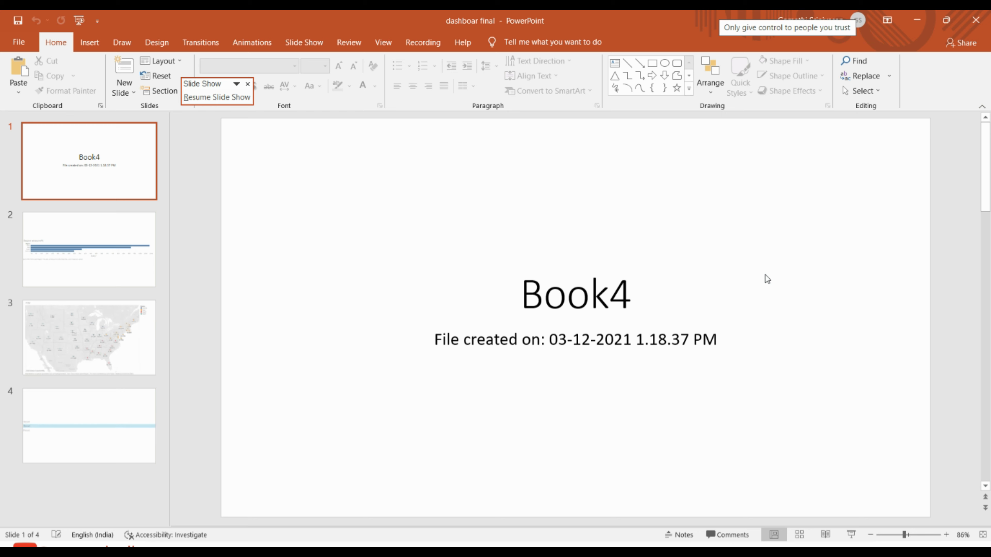
scroll(765, 275, "down", 1)
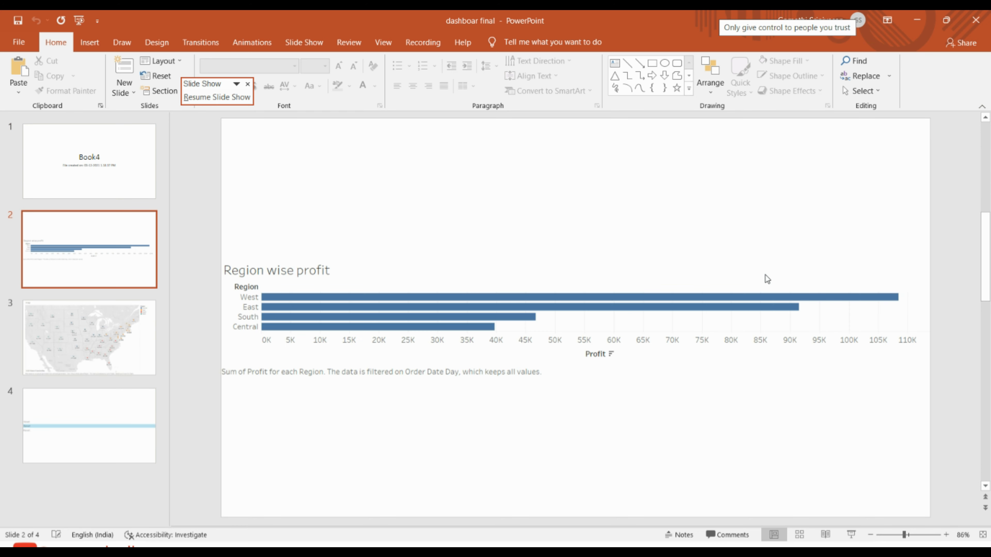
scroll(766, 275, "down", 1)
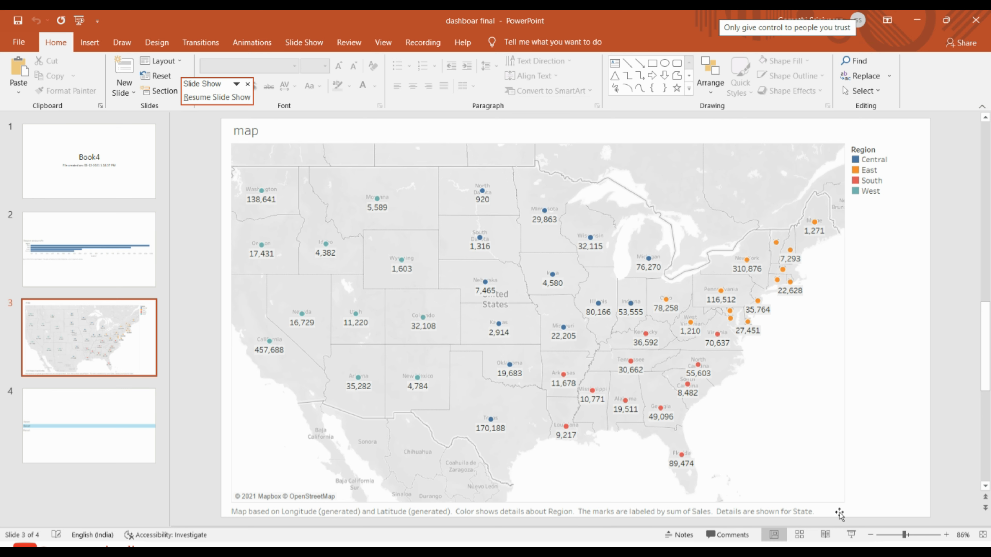
View the exported presentation's Reset and map slides, and return to the Region wise profit and map dashboard in Tableau.
scroll(840, 514, "down", 1)
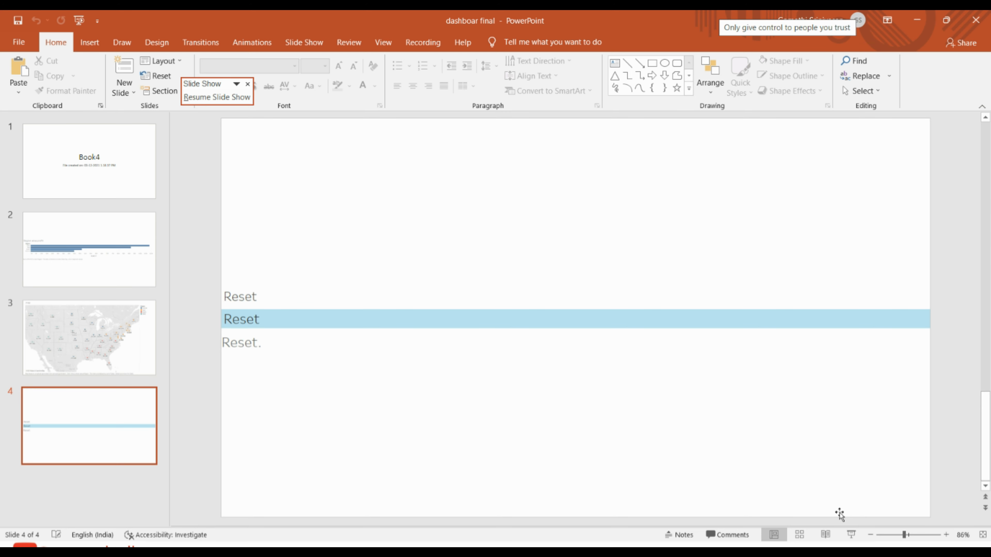
scroll(839, 513, "up", 1)
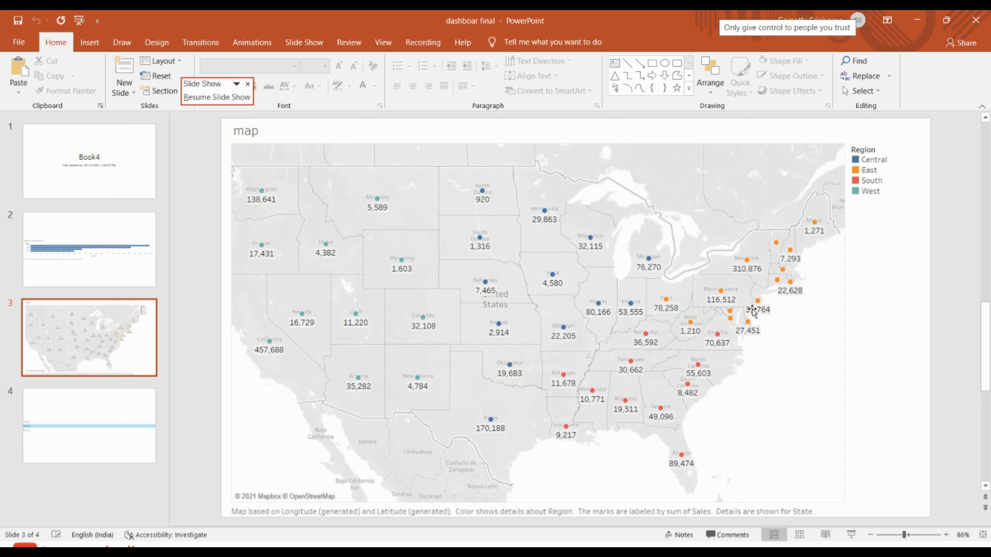
left_click(928, 23)
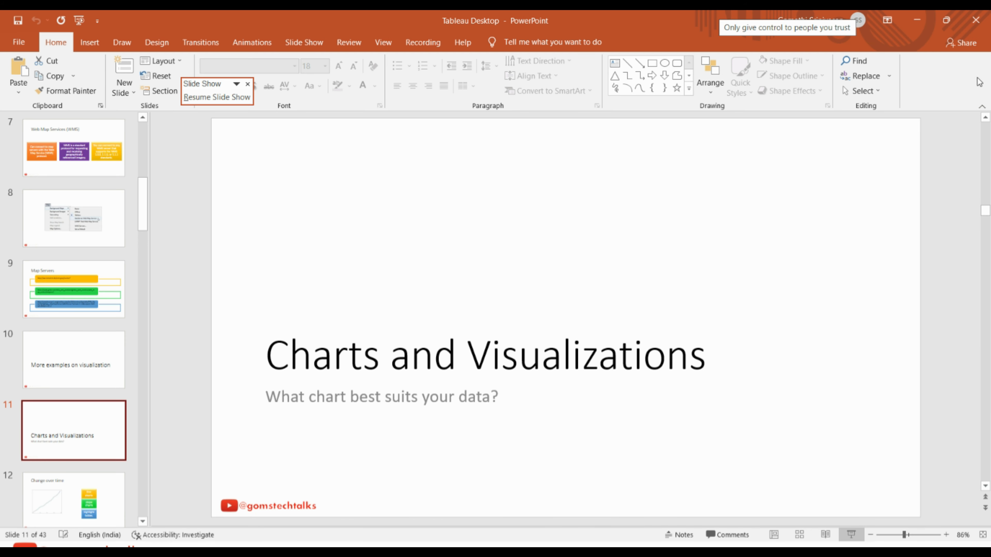
left_click(918, 24)
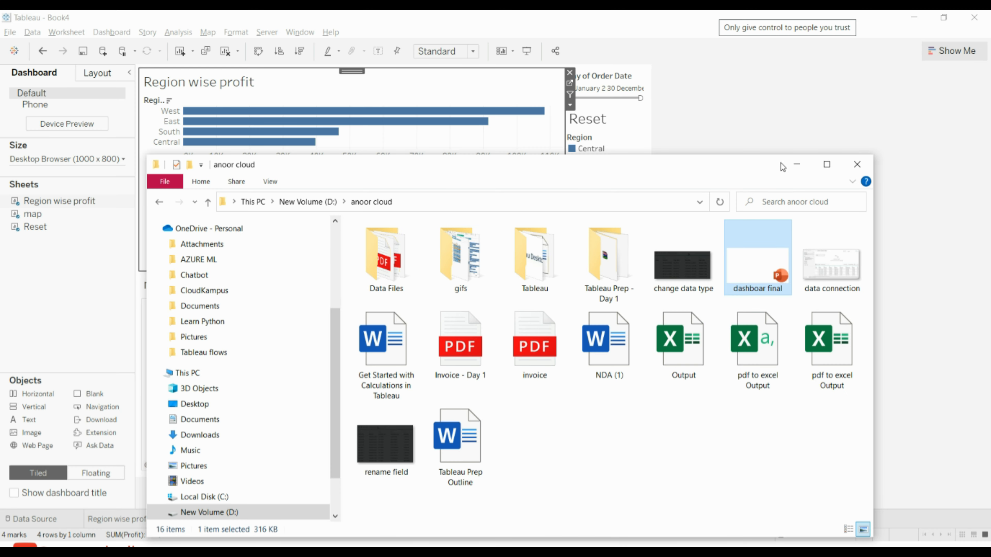
left_click(793, 166)
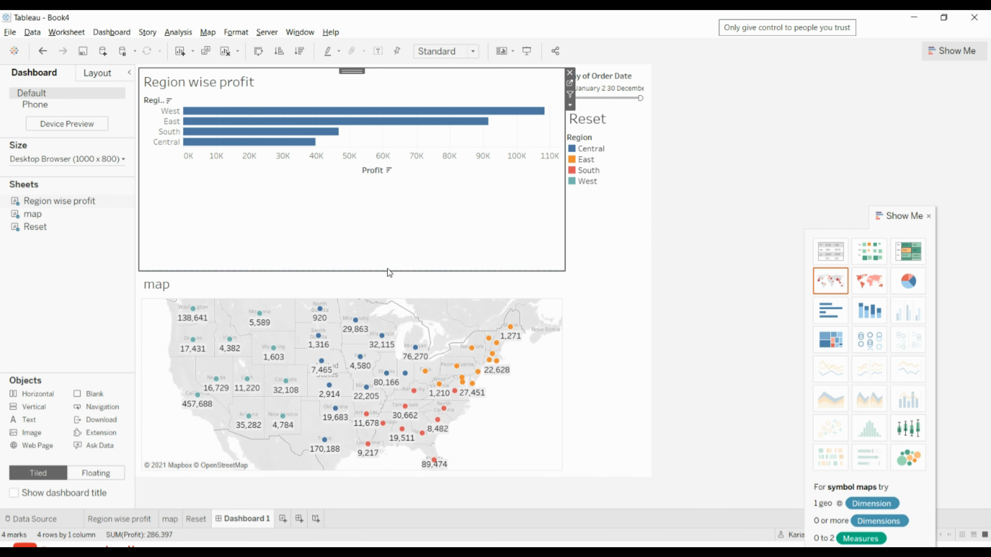
Examine the workbook's file and export options and the dashboard's show/hide cards options without choosing any.
left_click(9, 32)
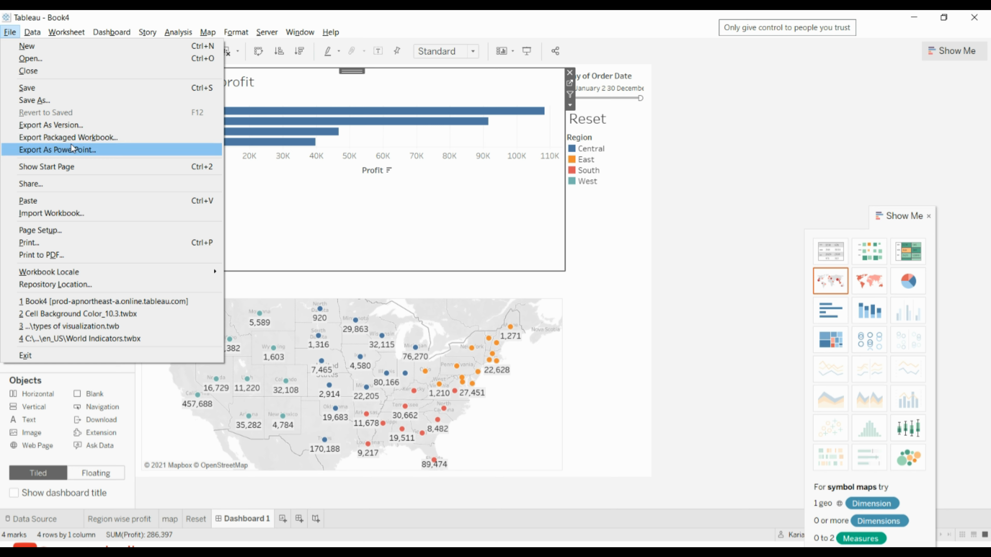
left_click(668, 199)
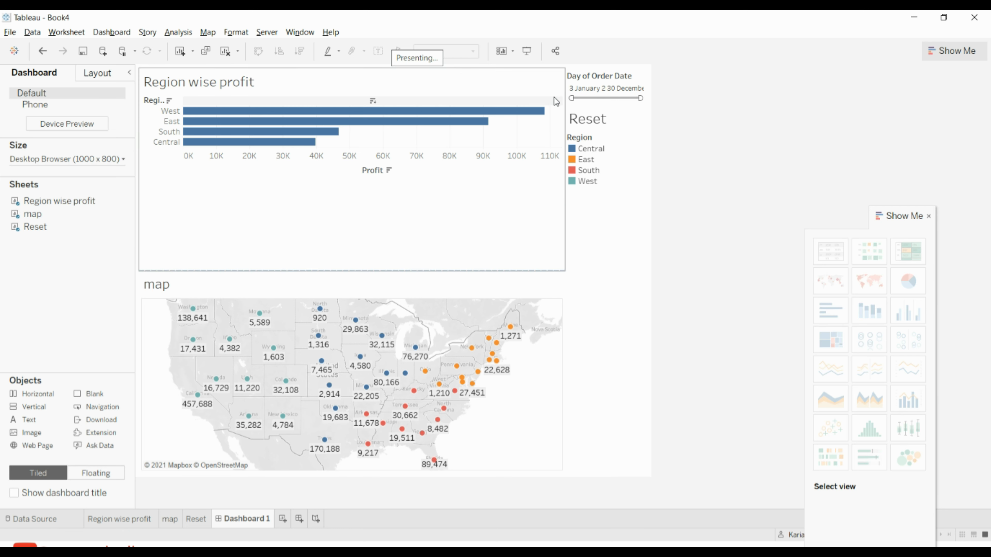
left_click(514, 51)
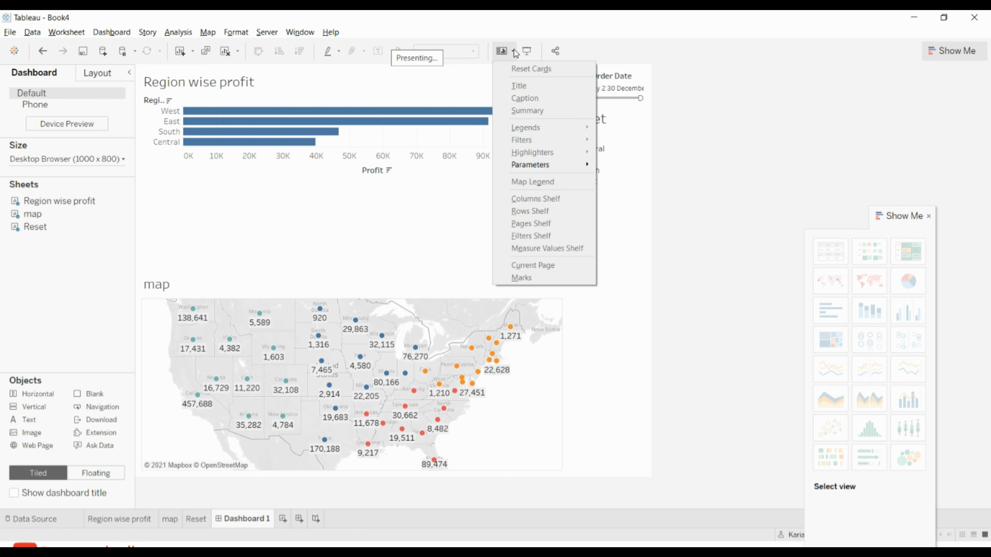
Switch to the PowerPoint slide show and advance past the Tableau server slide to the Extension & ask data overview.
left_click(624, 153)
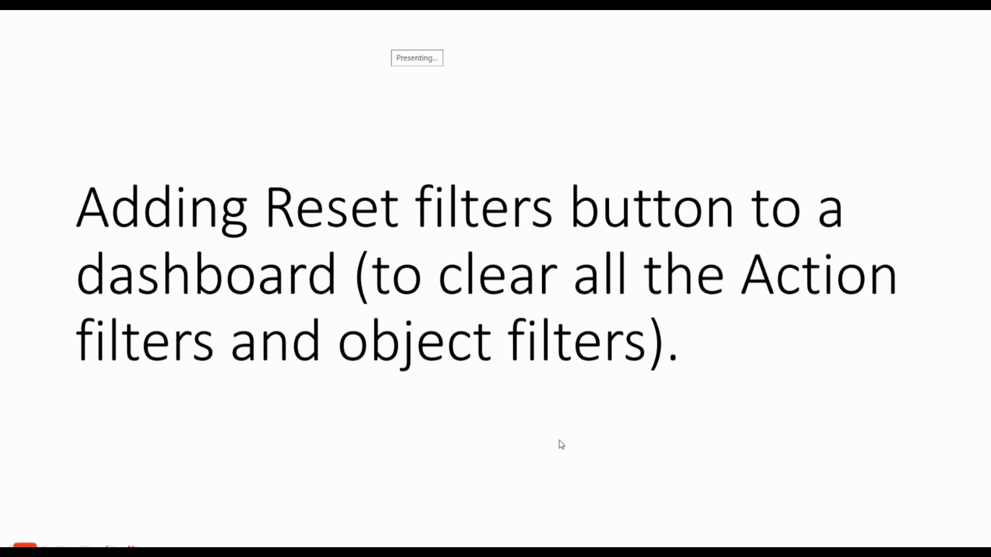
left_click(559, 440)
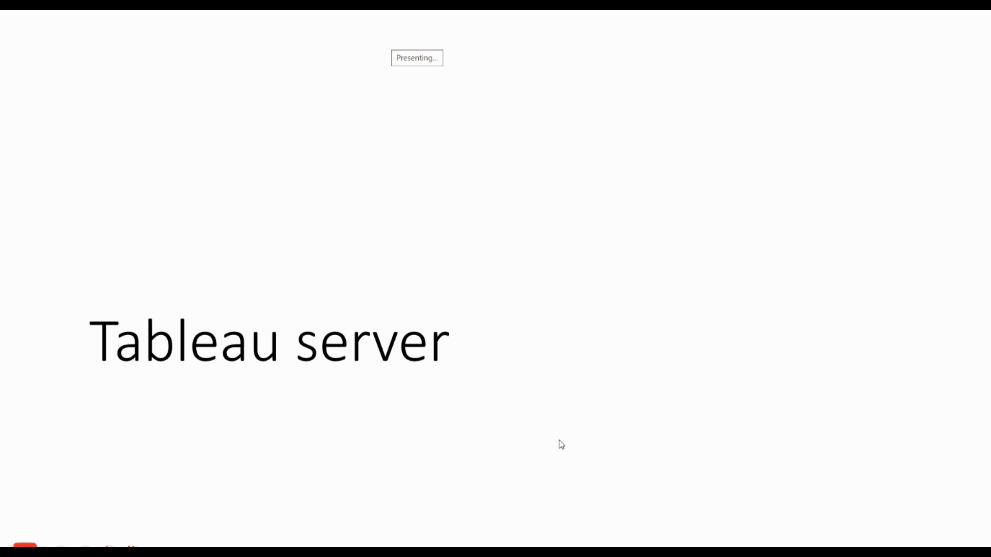
left_click(559, 440)
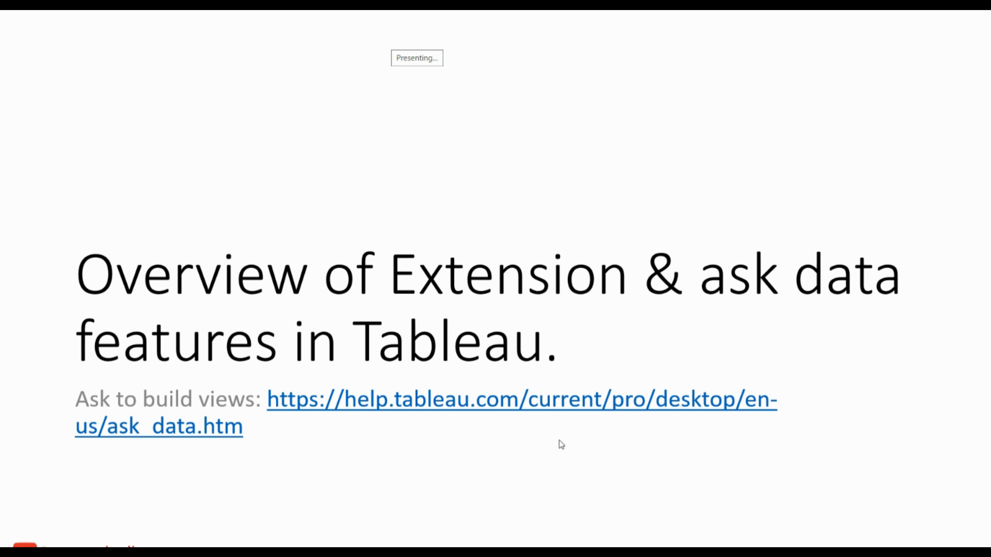